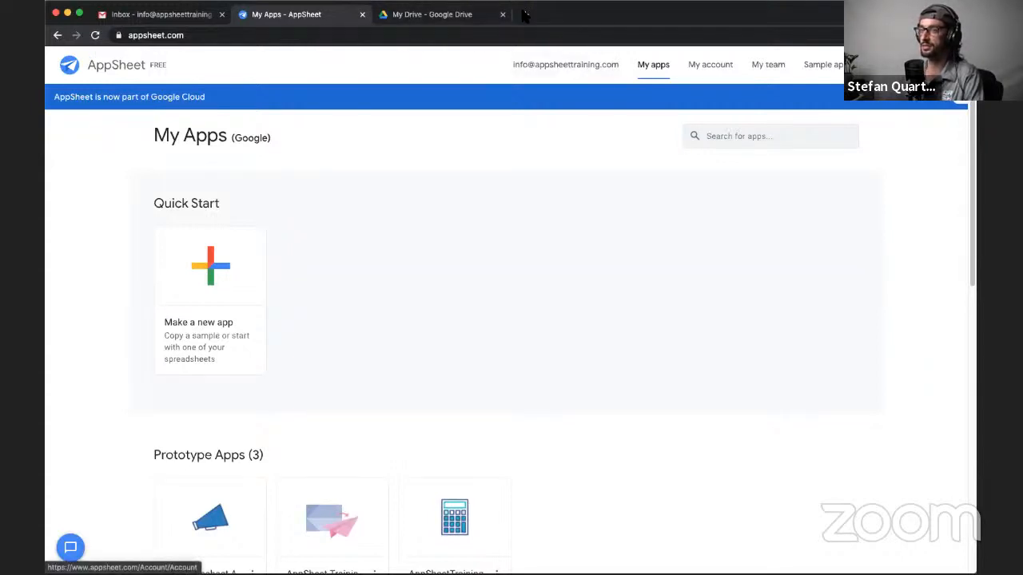
# - Switch to Google Drive and create a blank Google Sheets spreadsheet in My Drive
pyautogui.click(437, 19)
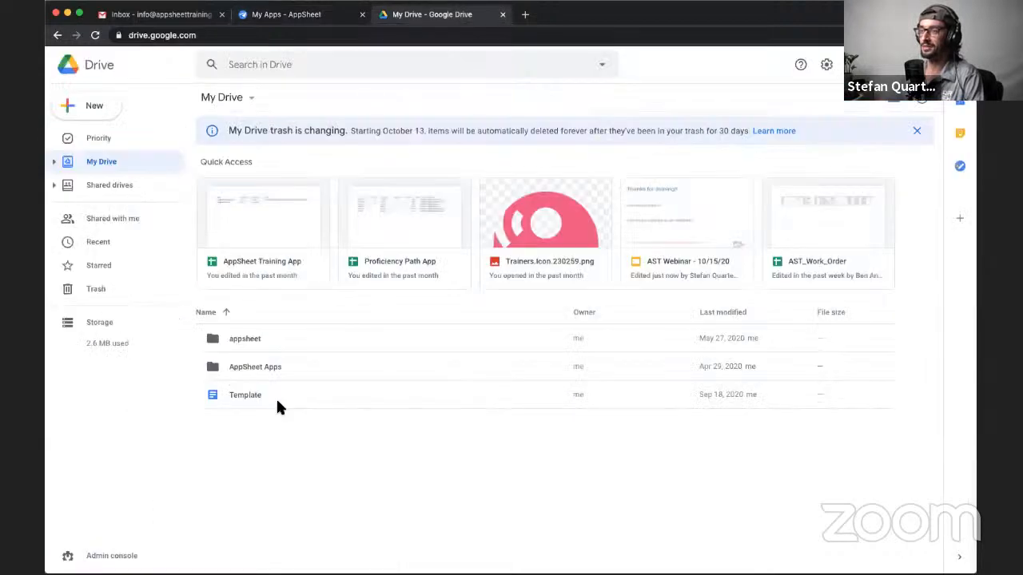
pyautogui.rightClick(271, 445)
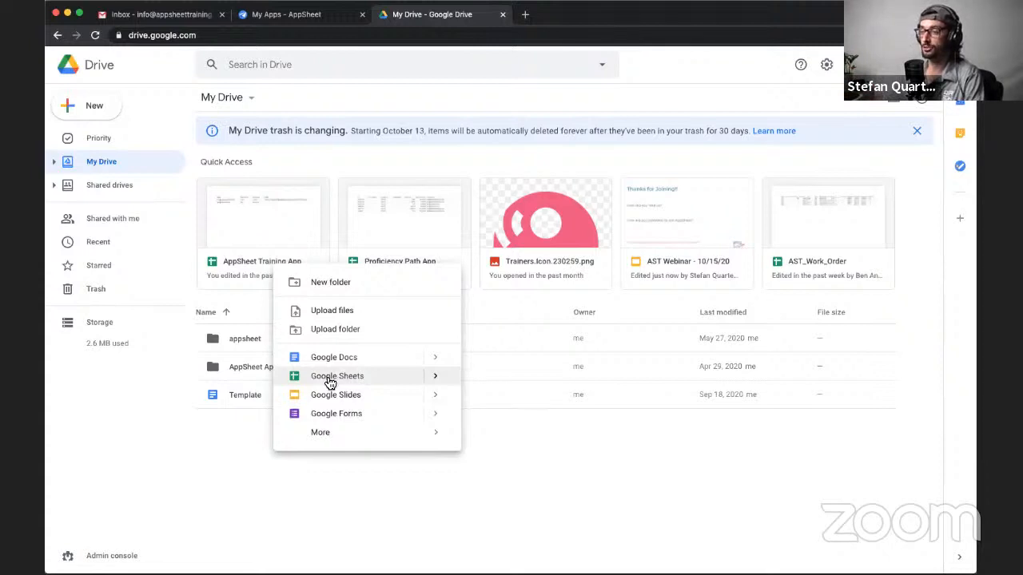
pyautogui.click(434, 377)
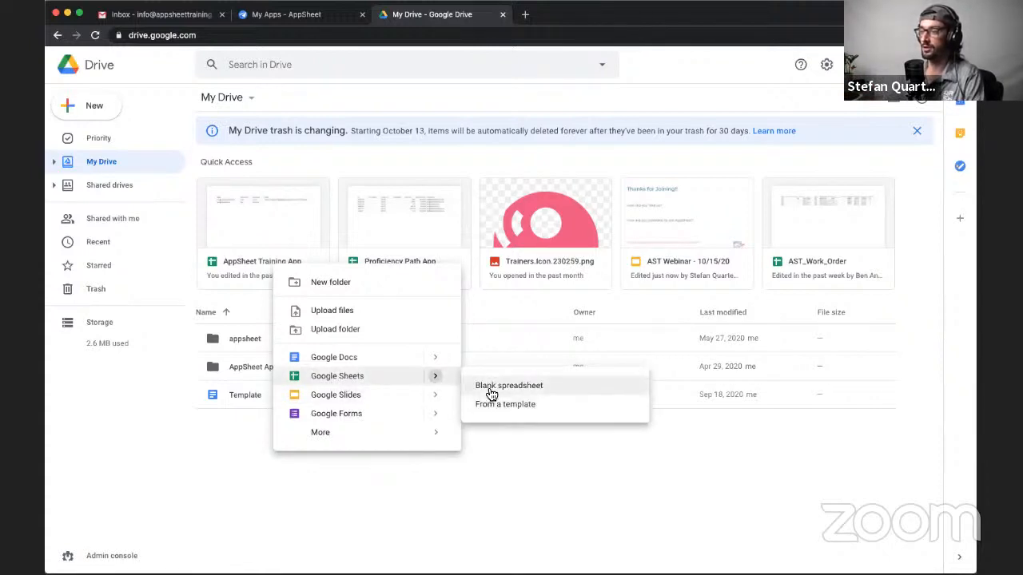
pyautogui.click(488, 391)
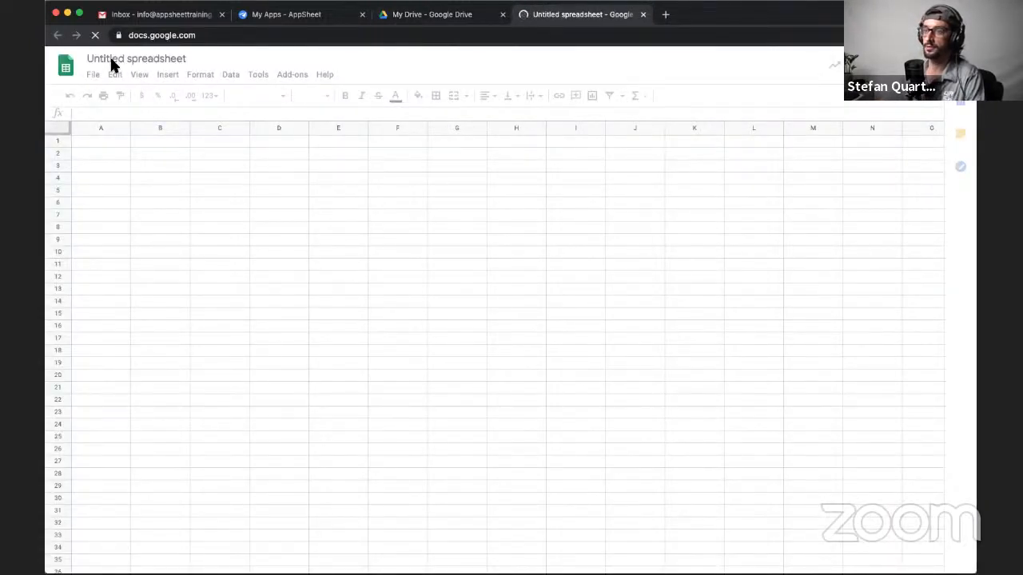
# - Rename the untitled spreadsheet as Orders
pyautogui.click(127, 59)
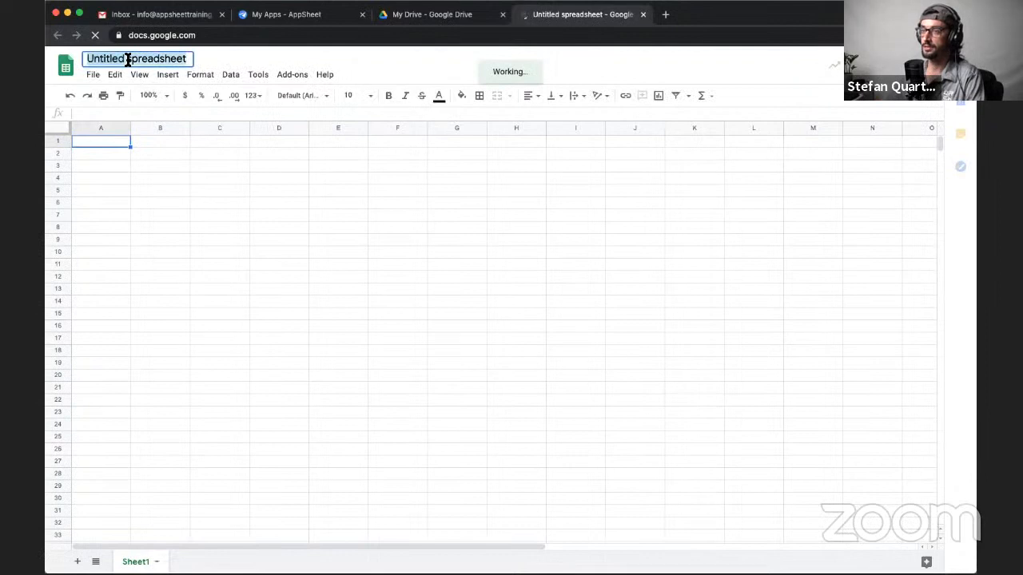
pyautogui.write('Order')
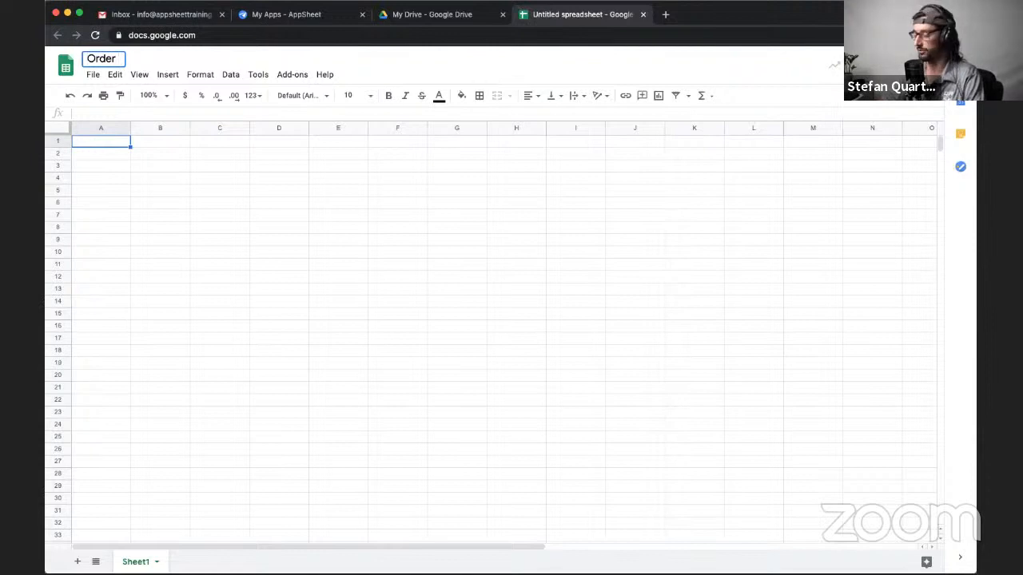
pyautogui.write('s')
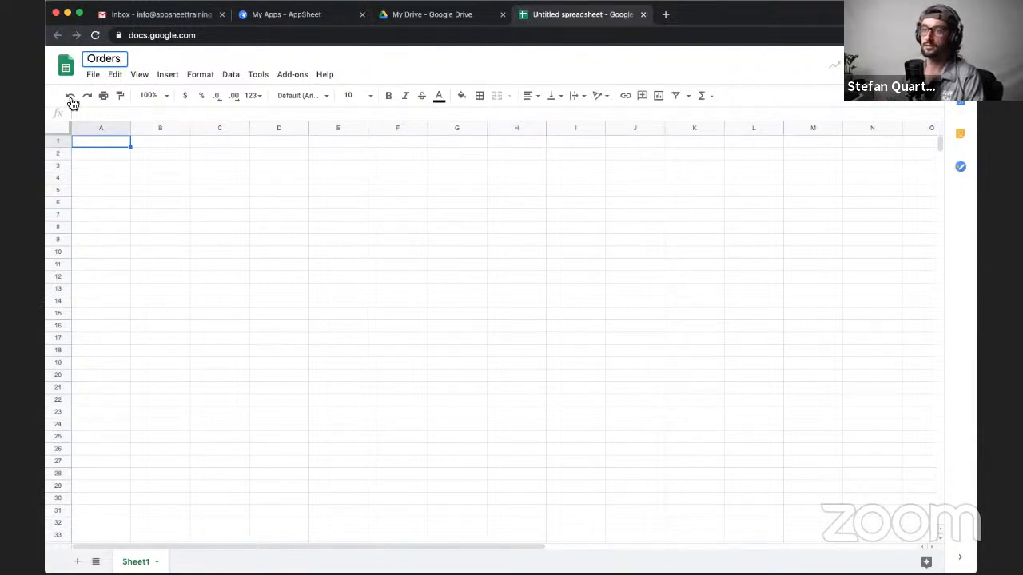
pyautogui.click(111, 226)
pyautogui.click(107, 135)
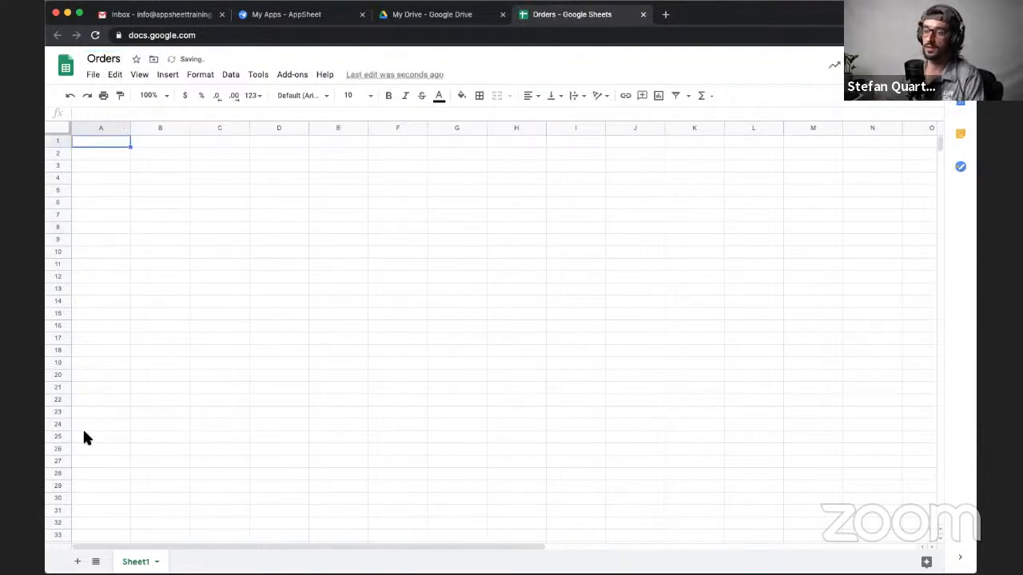
# - Rename the sheet Sheet1 as Orders
pyautogui.doubleClick(135, 561)
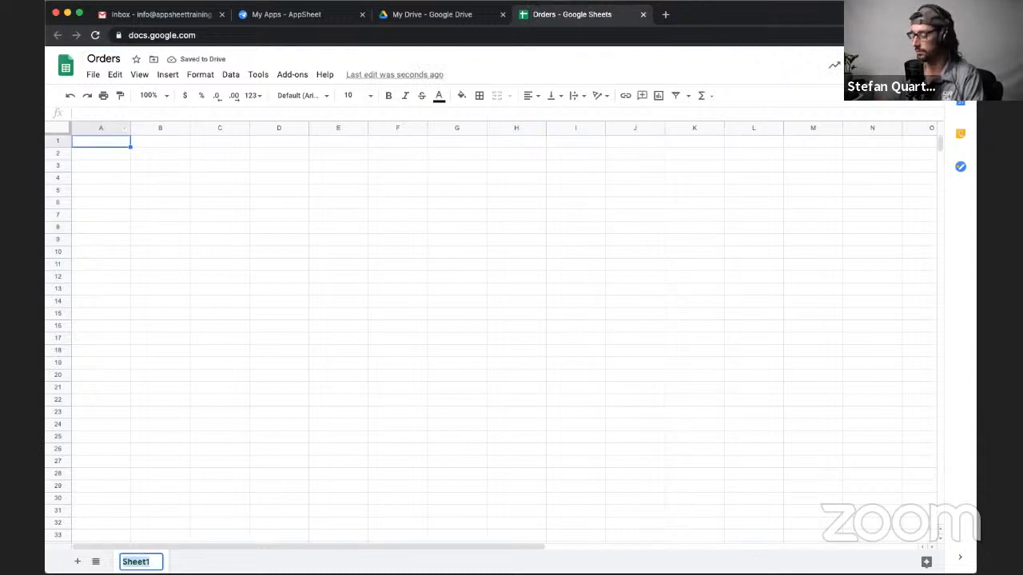
pyautogui.write('Orders')
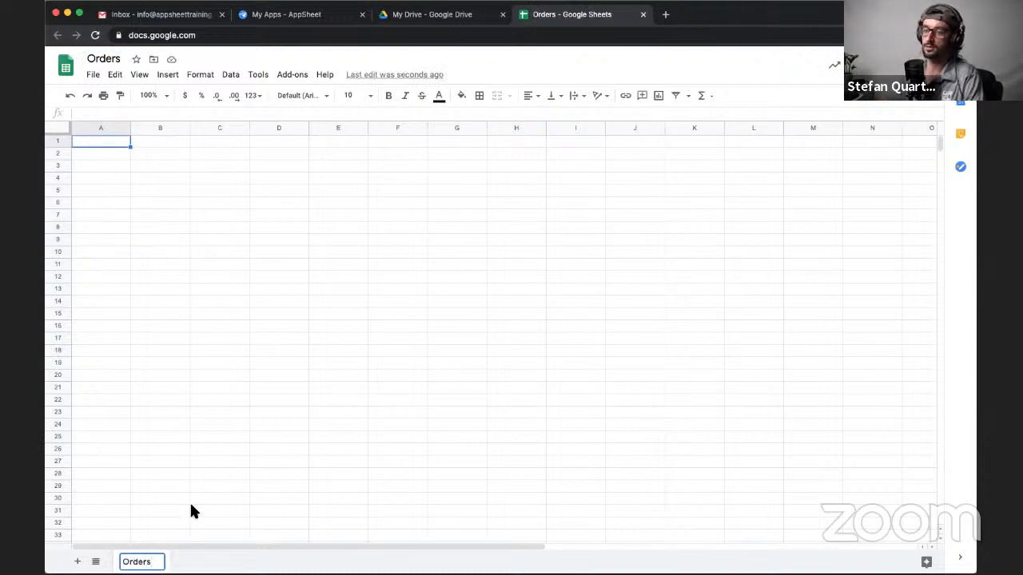
pyautogui.click(116, 219)
# - Enter the column headers ID in A1 and Creator in B1 of the Orders sheet
pyautogui.click(101, 137)
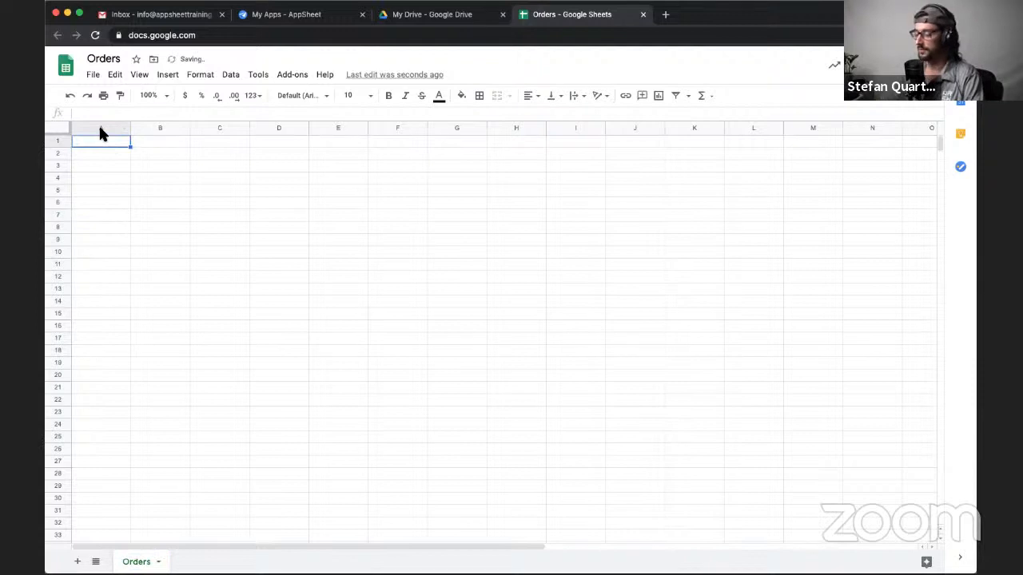
pyautogui.write('ID')
pyautogui.press('Tab')
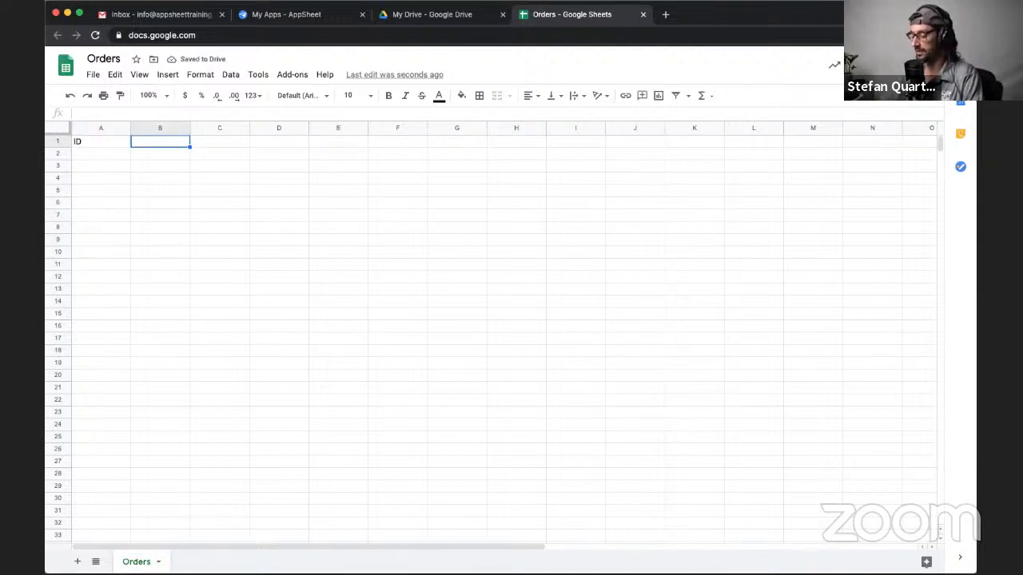
pyautogui.write('Created')
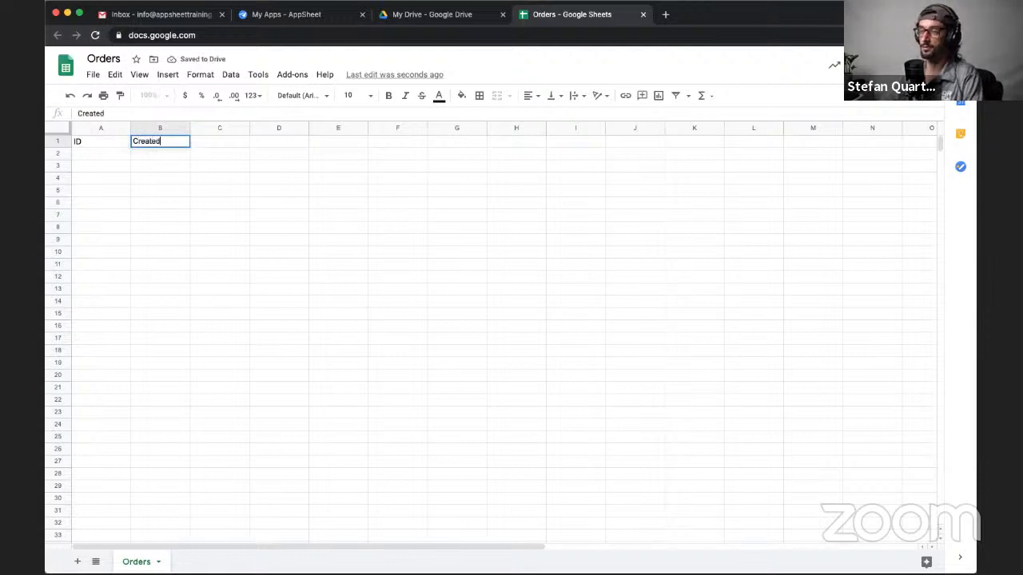
pyautogui.press('BackSpace')
pyautogui.press('BackSpace')
pyautogui.write('or')
pyautogui.press('Tab')
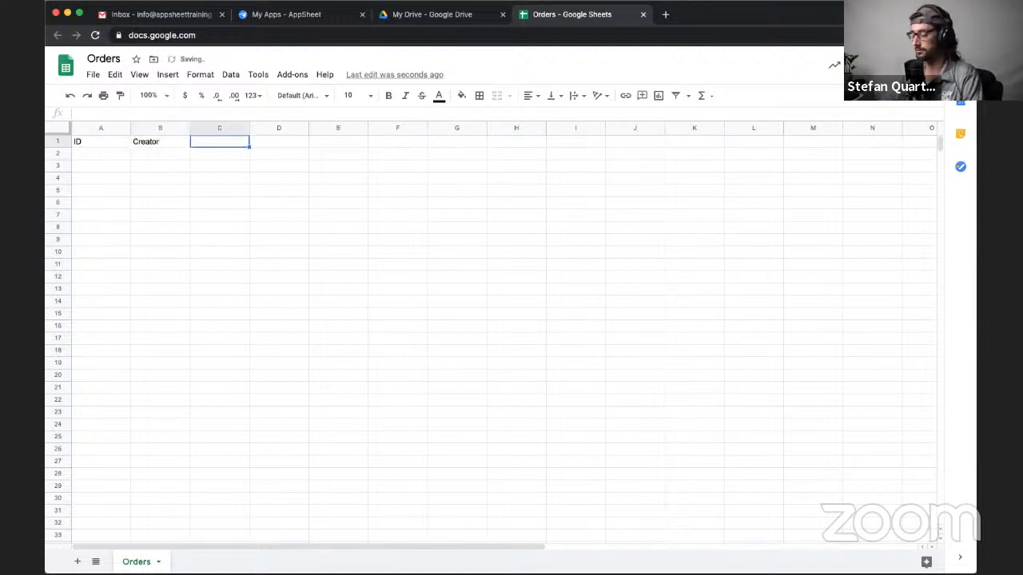
# - Enter the headers Created DateTime in C1 and Status in D1, widening column C to fit its header
pyautogui.write('Created')
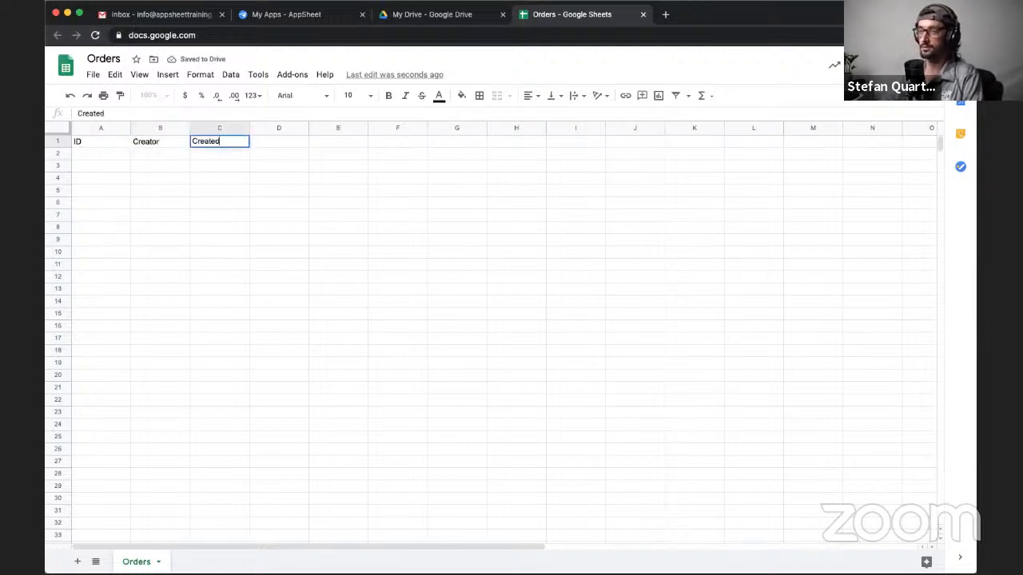
pyautogui.write(' DateTime')
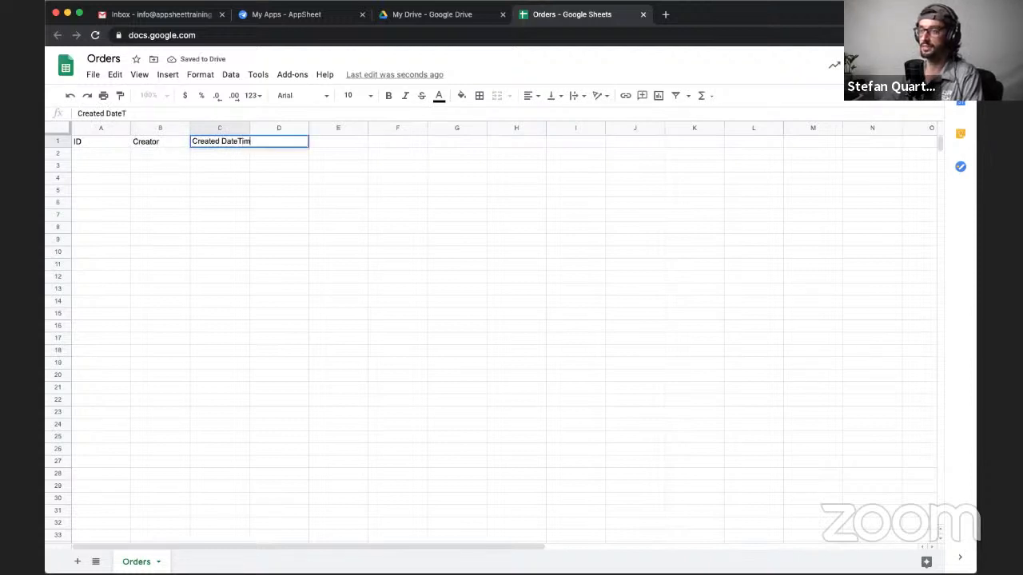
pyautogui.press('Tab')
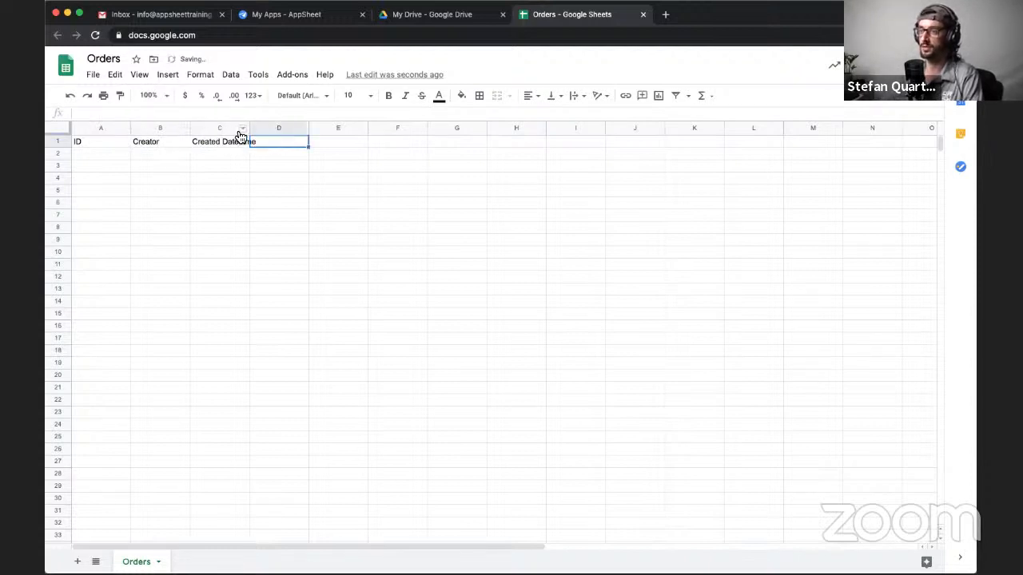
pyautogui.moveTo(250, 129); pyautogui.dragTo(268, 135)
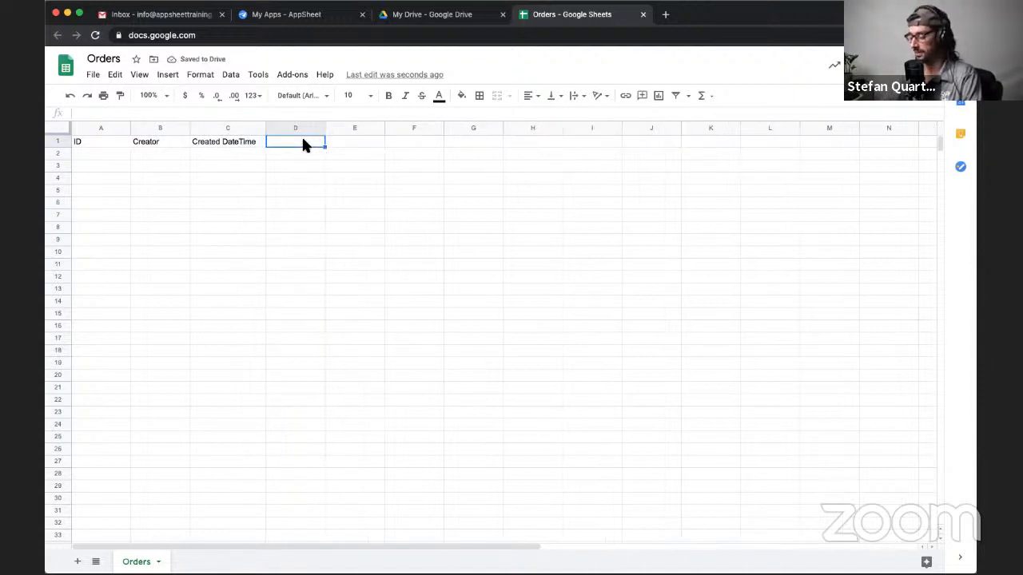
pyautogui.write('Status')
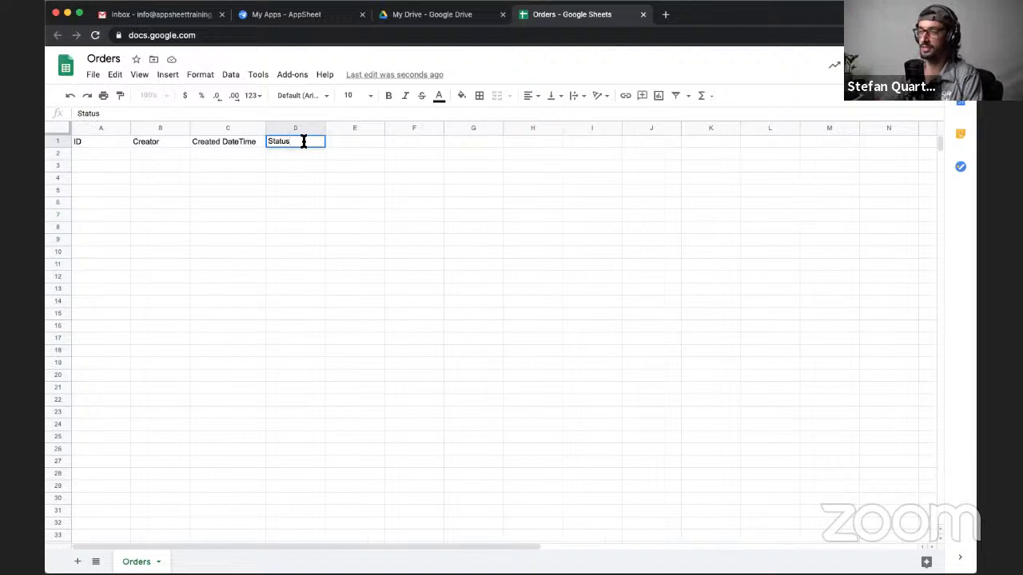
pyautogui.press('Return')
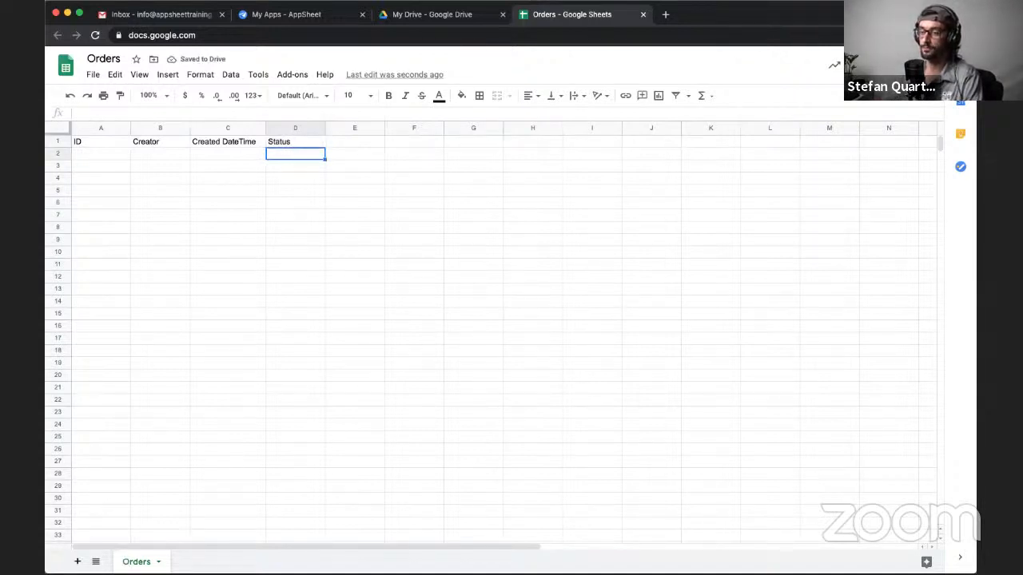
# - Add a second sheet and name it Order Item
pyautogui.click(77, 561)
pyautogui.doubleClick(194, 562)
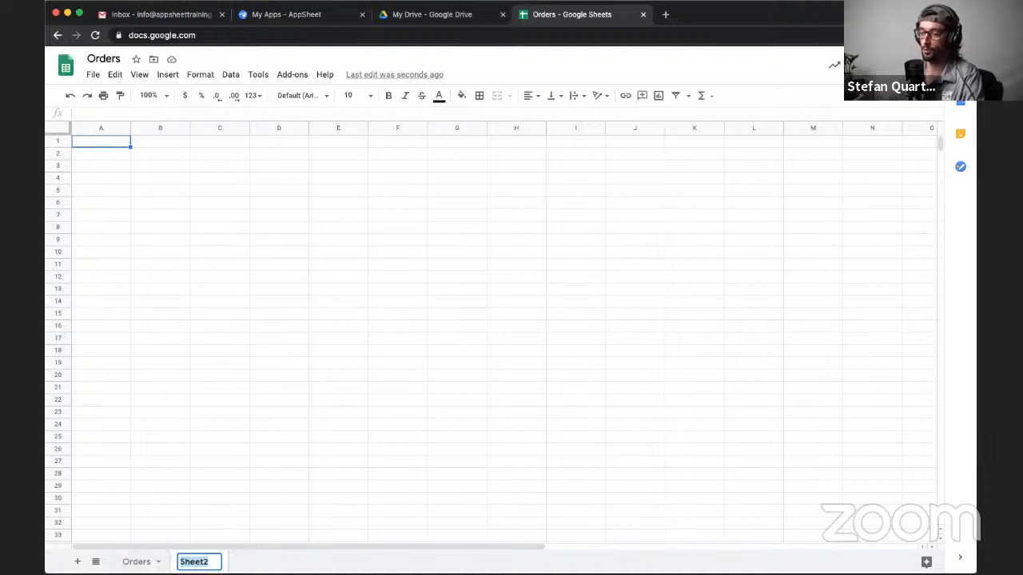
pyautogui.write('Or')
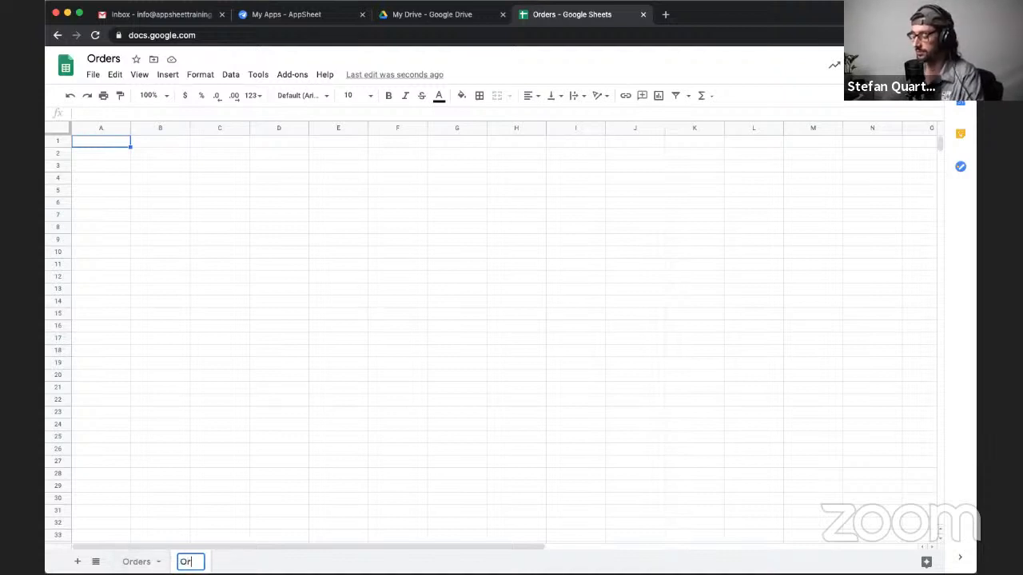
pyautogui.write('der Item')
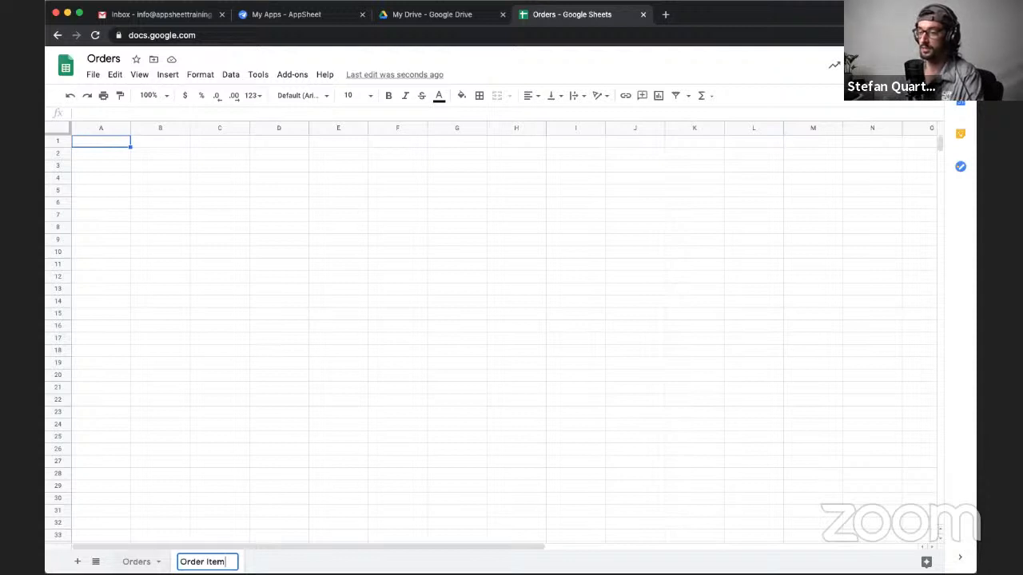
# - Rename the Orders sheet to the singular Order
pyautogui.doubleClick(137, 561)
pyautogui.click(151, 561)
pyautogui.press('BackSpace')
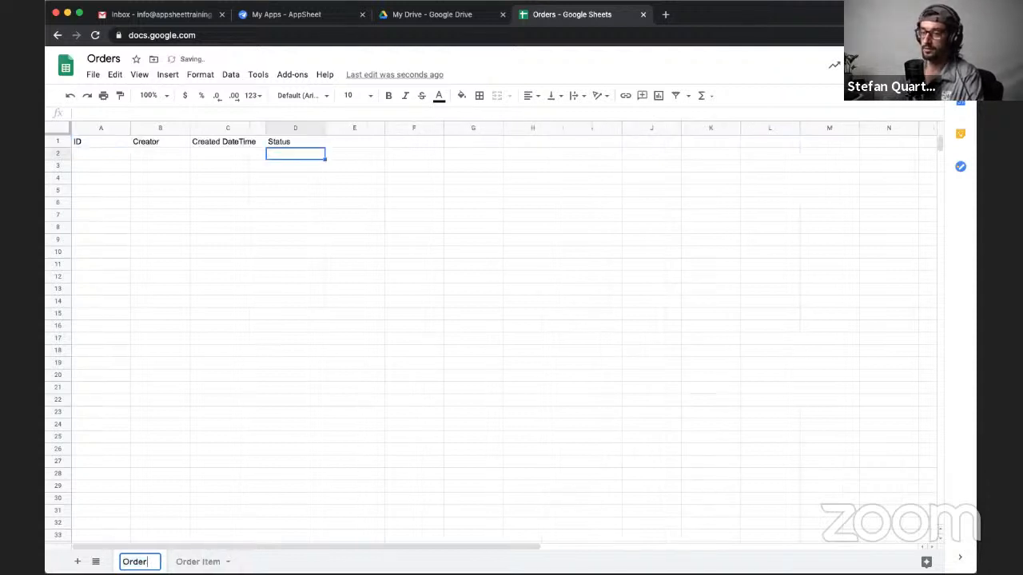
pyautogui.click(281, 559)
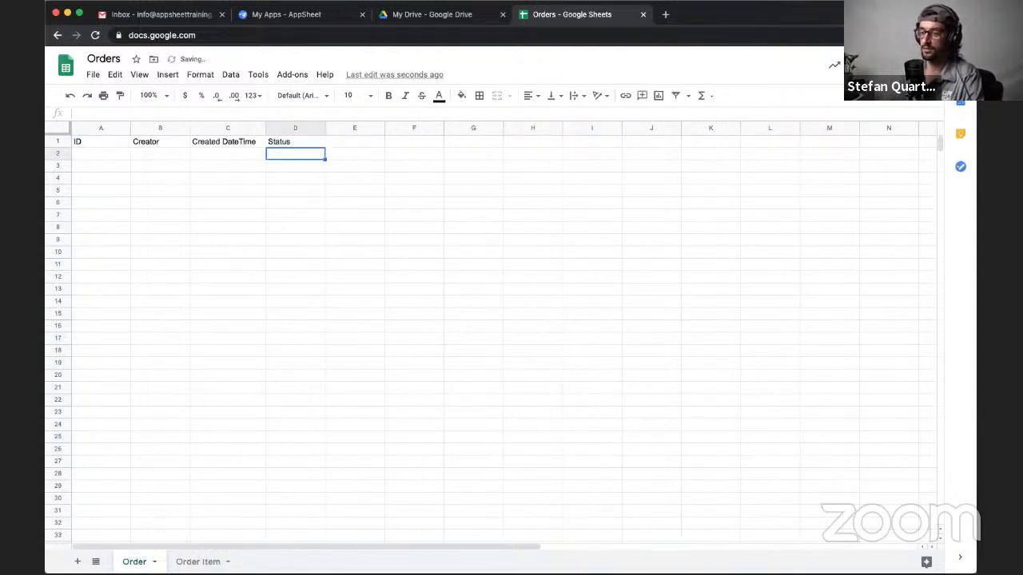
# - On the Order Item sheet, enter the column headers ID in A1 and Order ID in B1
pyautogui.click(196, 562)
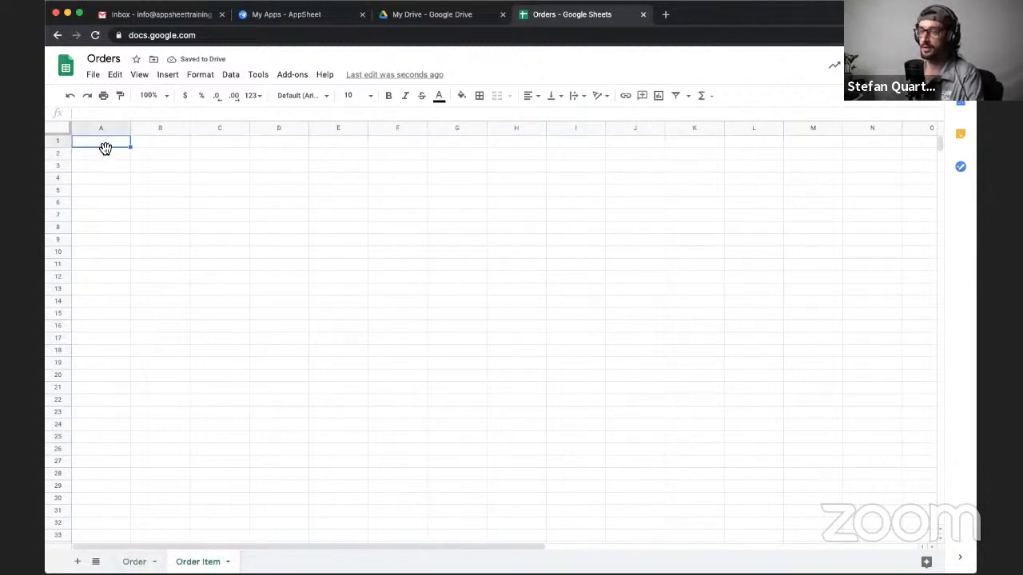
pyautogui.write('Id')
pyautogui.press('Tab')
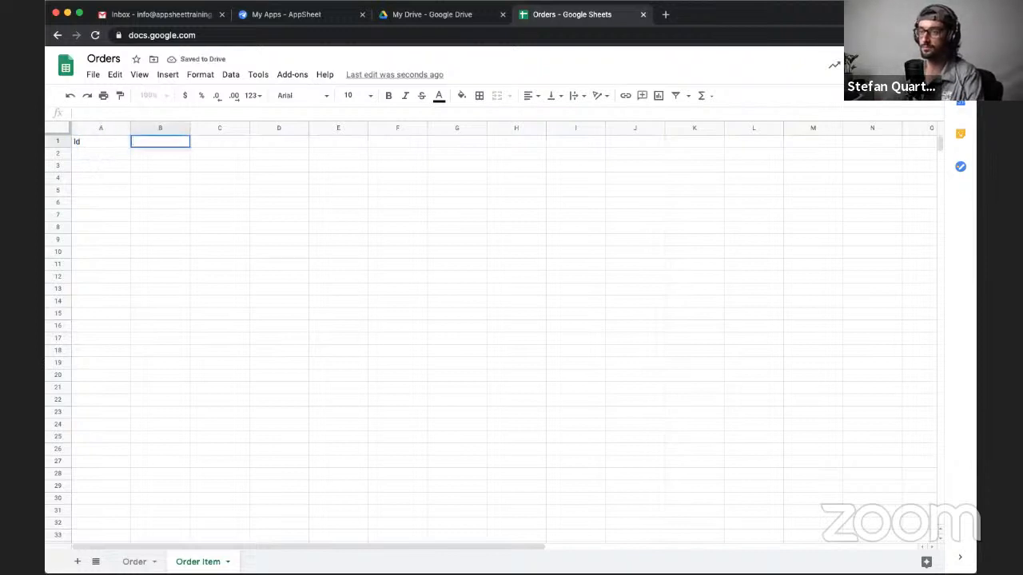
pyautogui.press('Left')
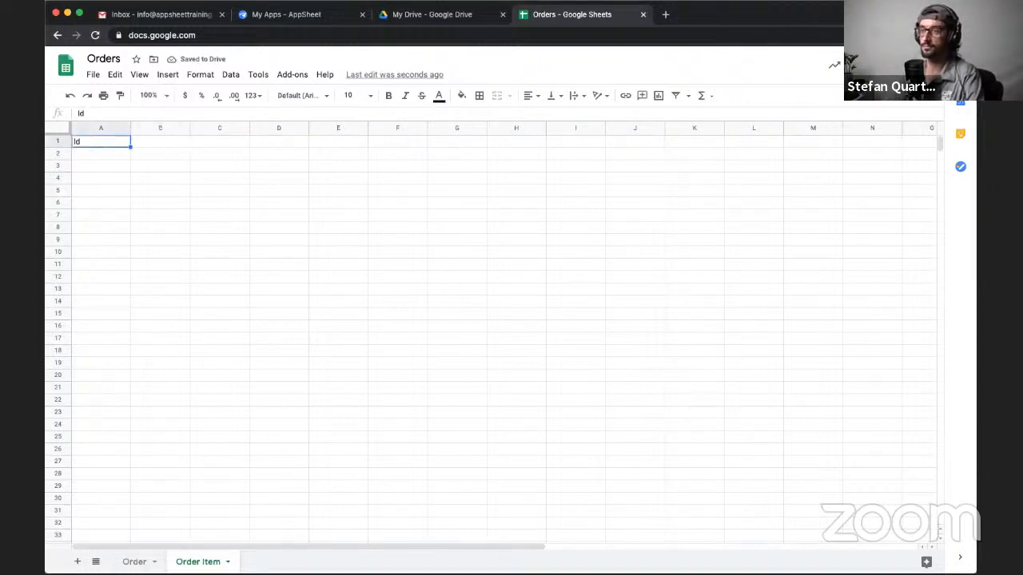
pyautogui.press('Return')
pyautogui.press('BackSpace')
pyautogui.write("D'")
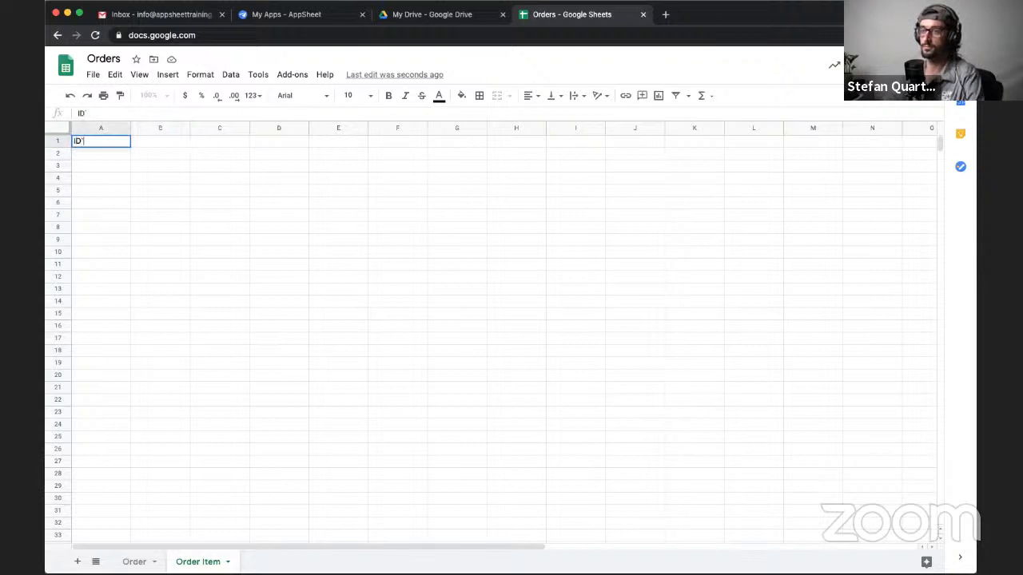
pyautogui.press('Tab')
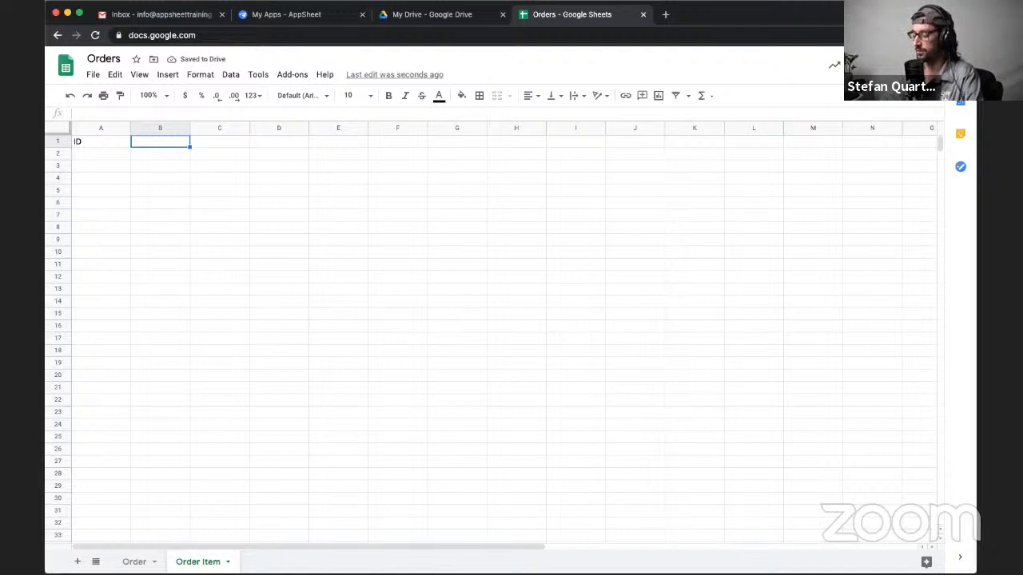
pyautogui.write('Order')
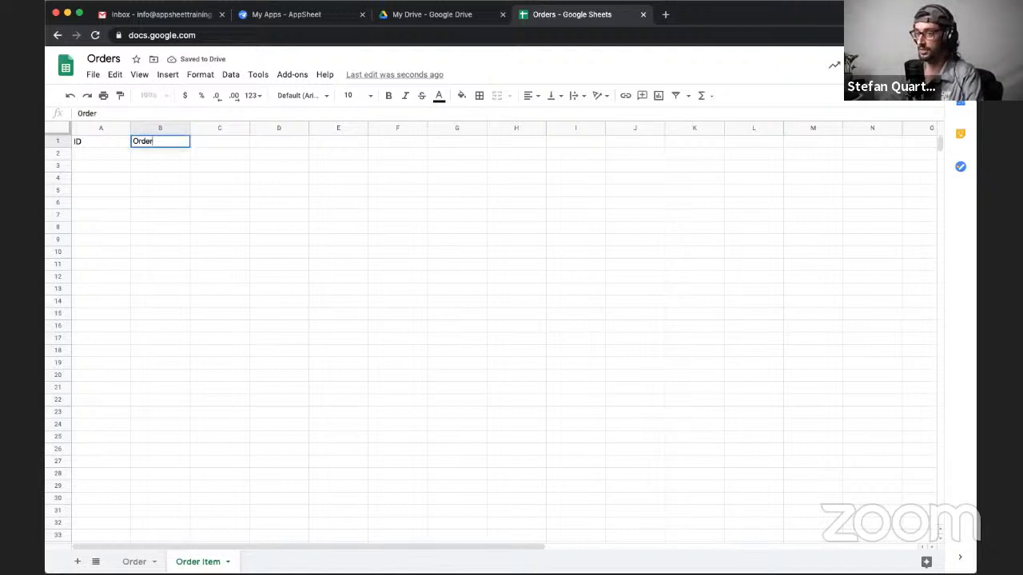
pyautogui.write(' ID')
pyautogui.press('Tab')
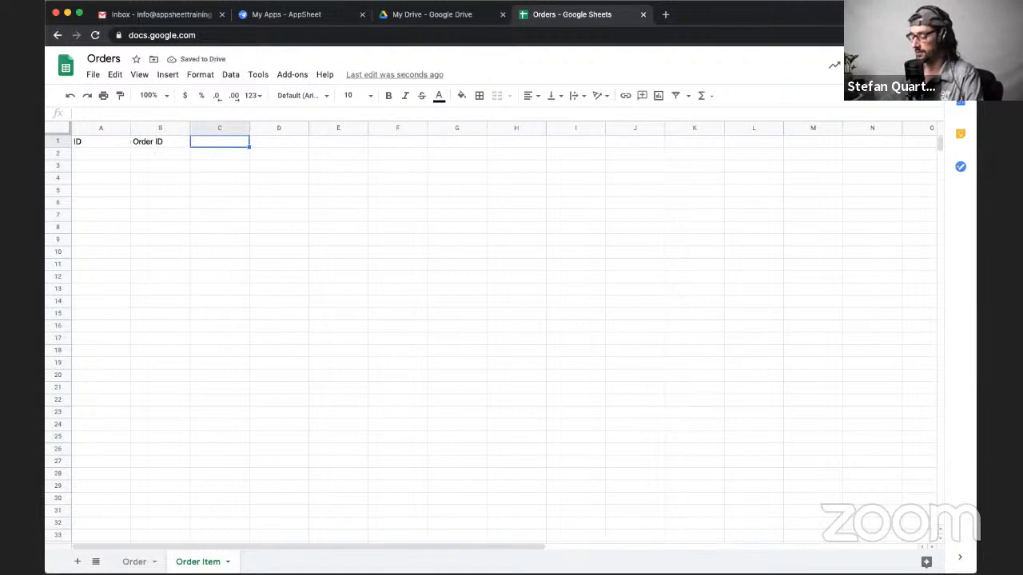
# - Enter the column header Creator in C1 of the Order Item sheet
pyautogui.write('Clien')
pyautogui.press('BackSpace')
pyautogui.press('BackSpace')
pyautogui.press('BackSpace')
pyautogui.press('BackSpace')
pyautogui.press('BackSpace')
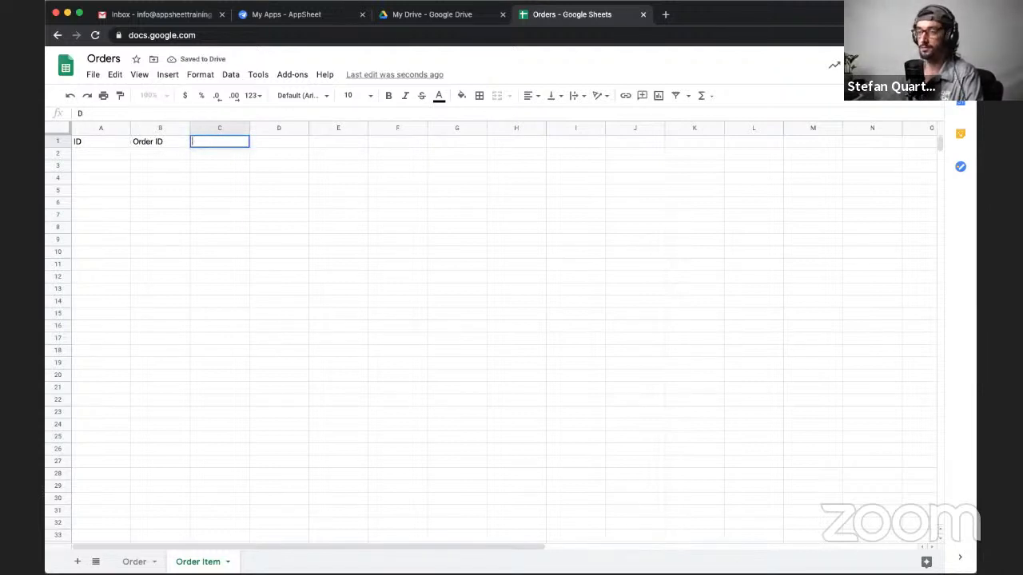
pyautogui.write('Creator')
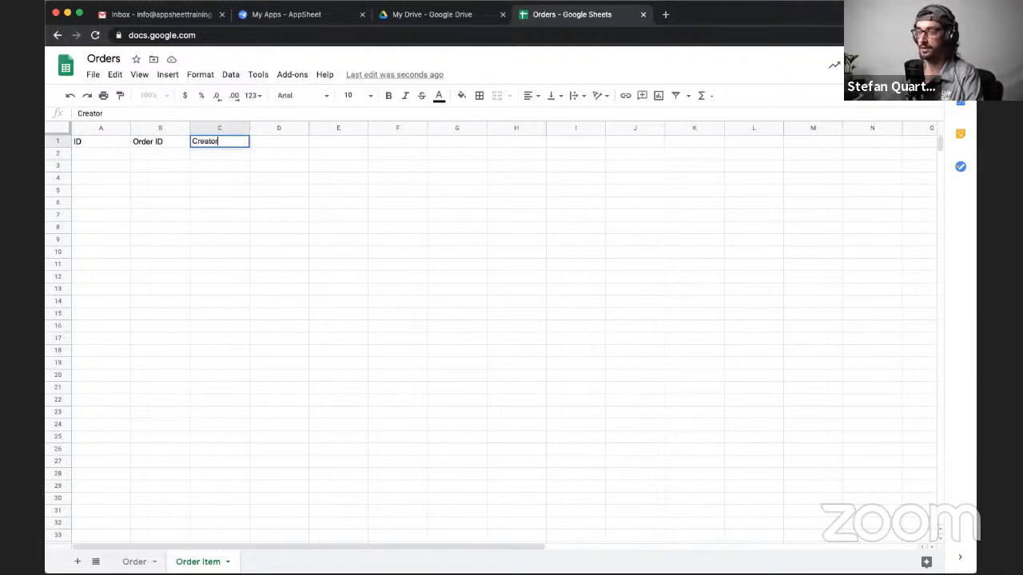
pyautogui.press('Tab')
# - Enter the column header Created DateTime in D1 of the Order Item sheet
pyautogui.write('Created Date')
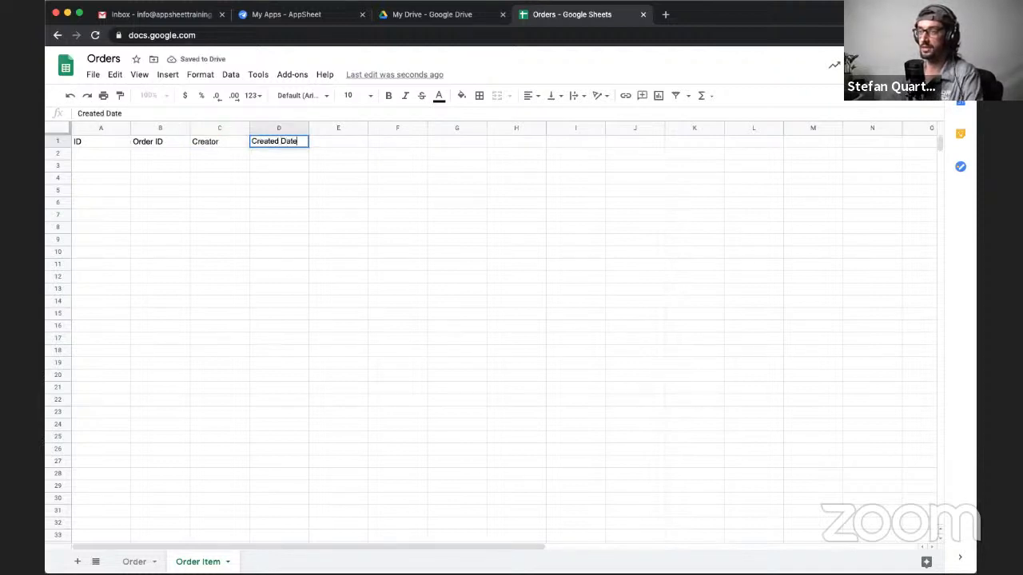
pyautogui.press('Tab')
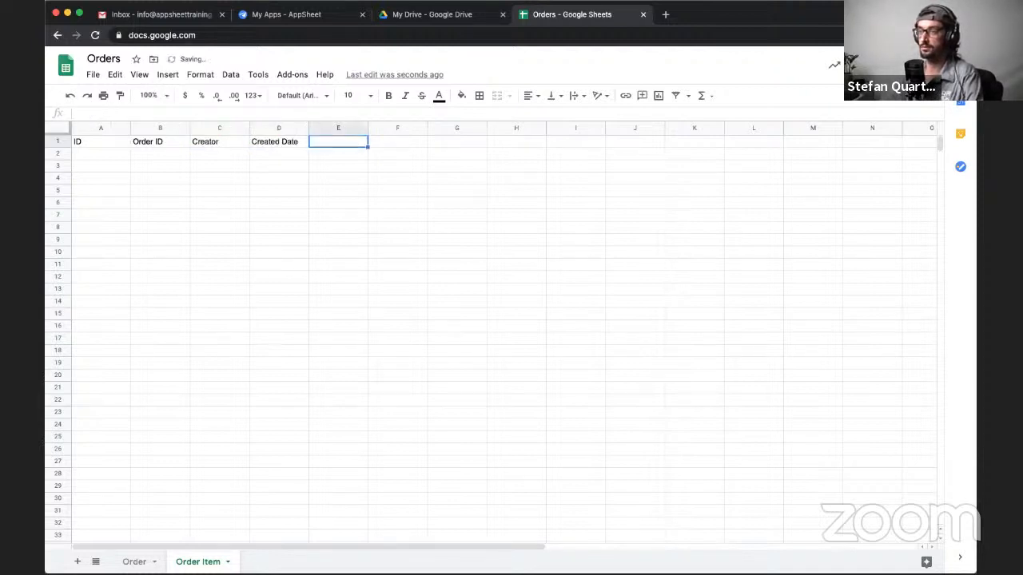
pyautogui.press('Left')
pyautogui.press('Return')
pyautogui.press('Return')
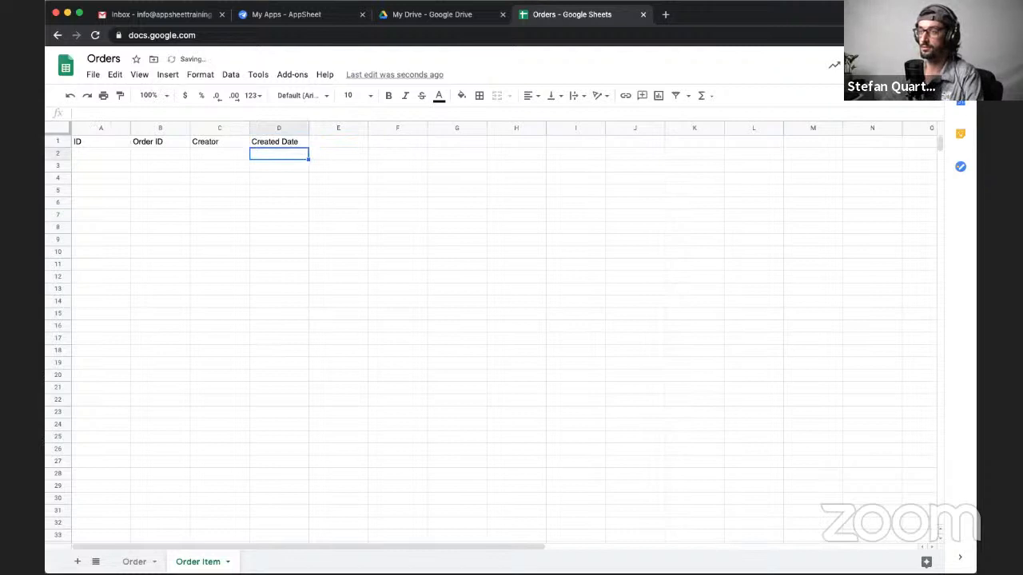
pyautogui.press('Up')
pyautogui.press('Return')
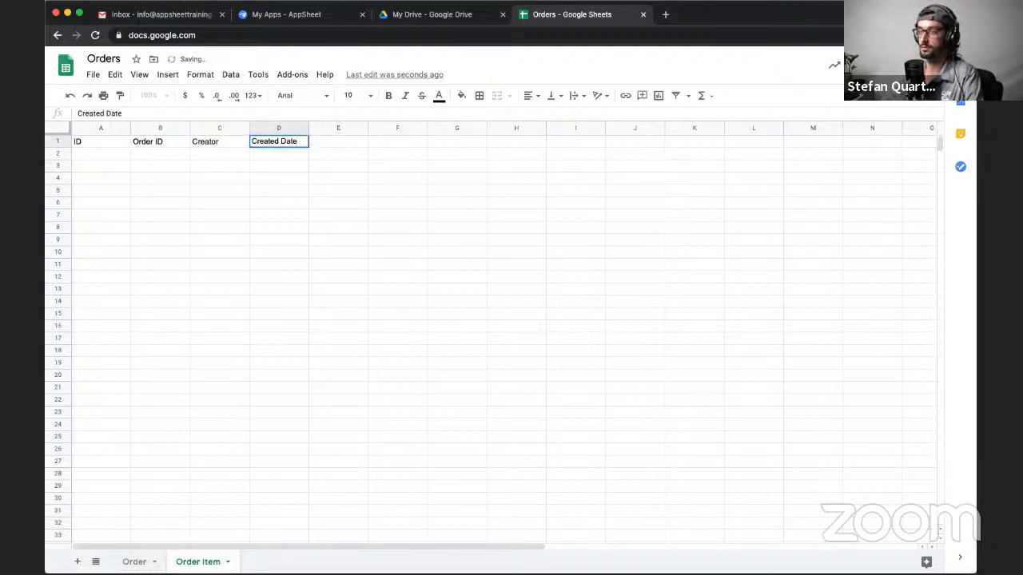
pyautogui.write('Time')
pyautogui.press('Tab')
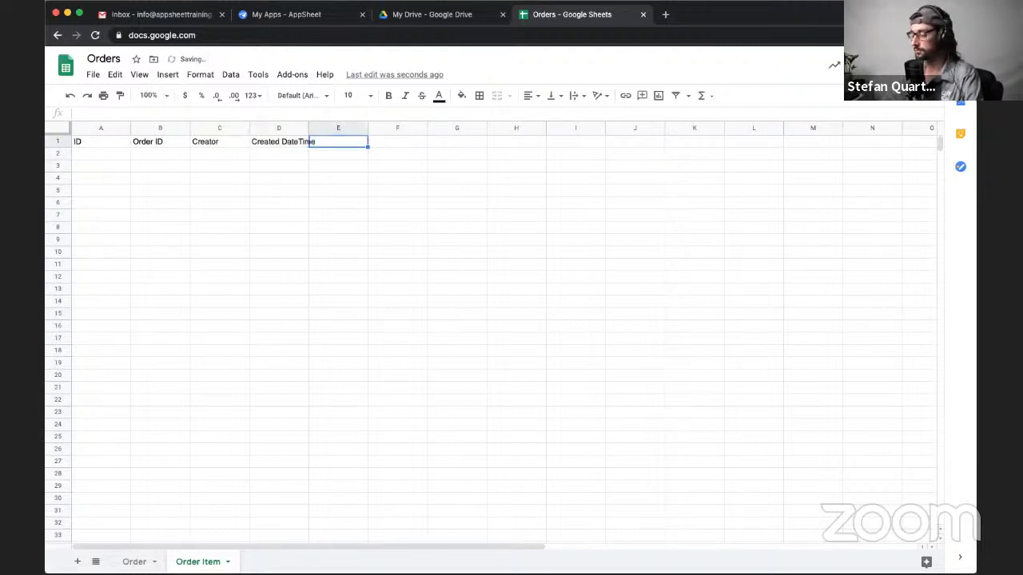
# - Enter the column header Item in E1 of the Order Item sheet
pyautogui.write('Item')
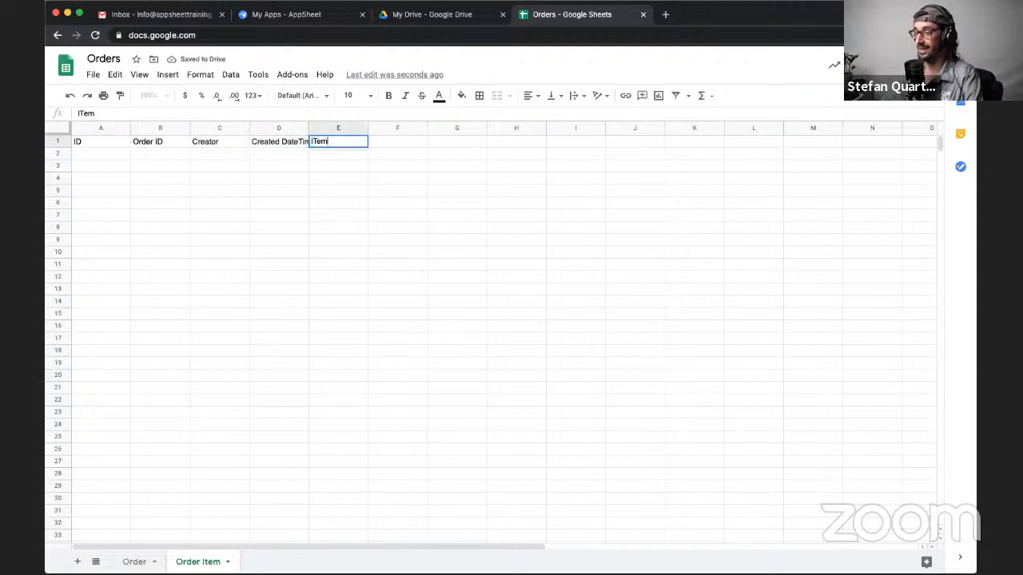
pyautogui.press('BackSpace')
pyautogui.press('BackSpace')
pyautogui.press('BackSpace')
pyautogui.write('tem')
pyautogui.press('Tab')
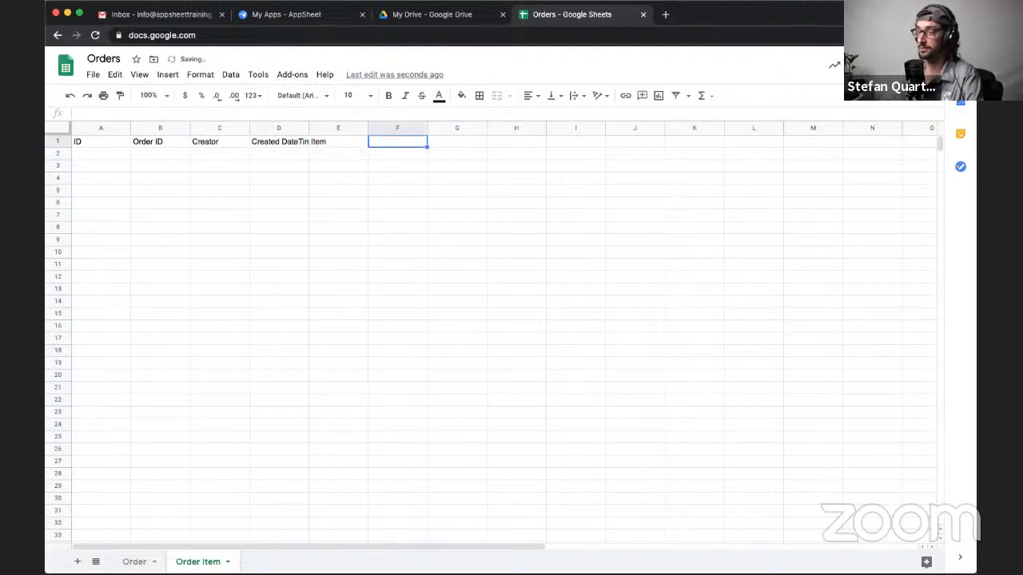
# - Enter the column headers Quantity in F1 and Amount in G1
pyautogui.write('Qua')
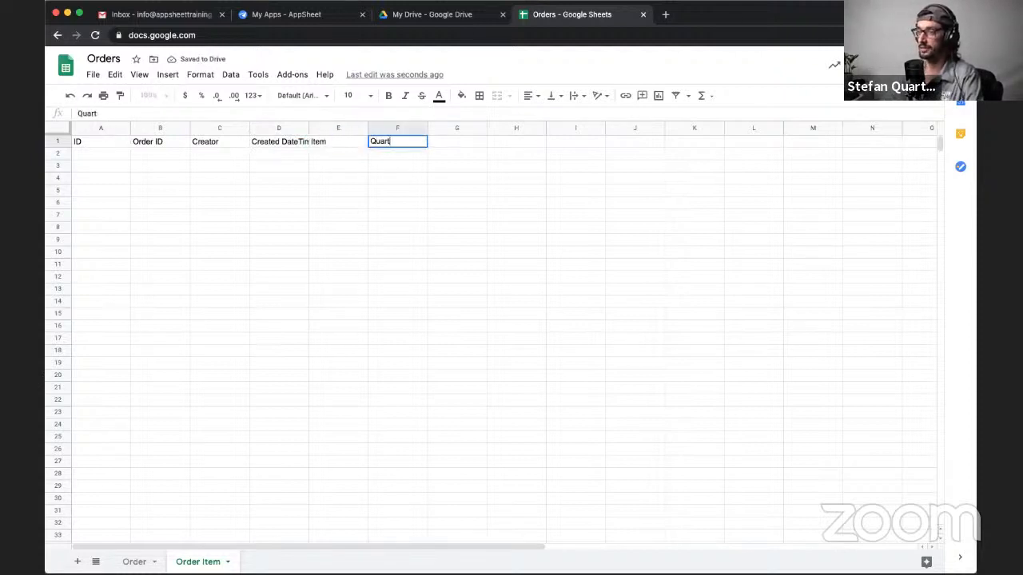
pyautogui.write('ntityu')
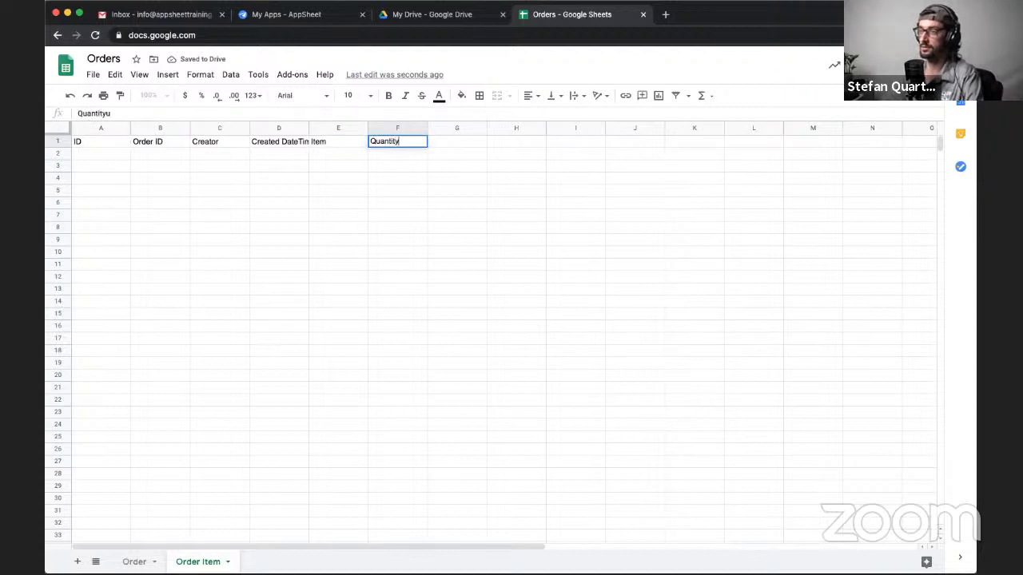
pyautogui.press('Tab')
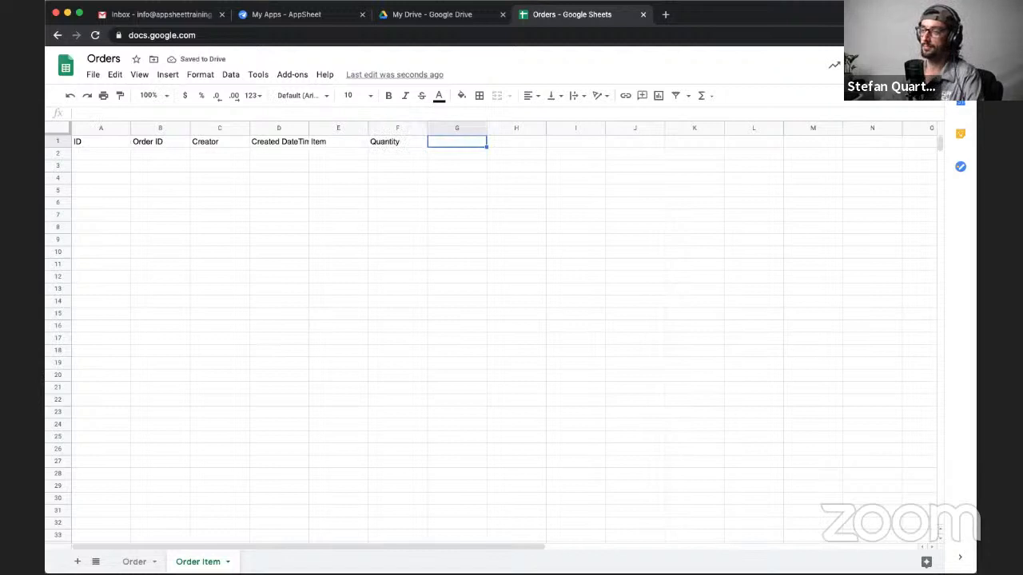
pyautogui.write('Amount')
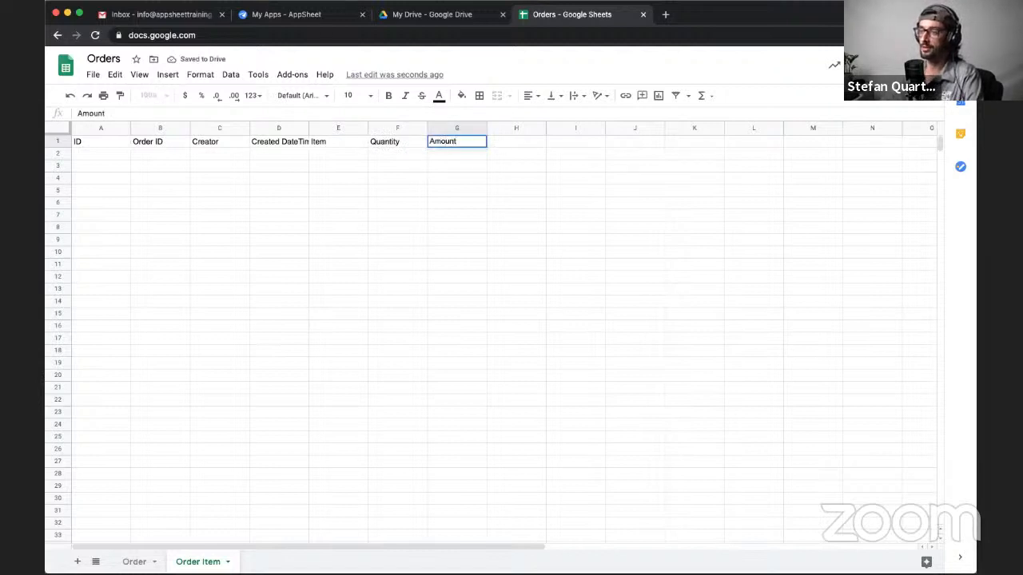
pyautogui.press('Return')
pyautogui.press('Right')
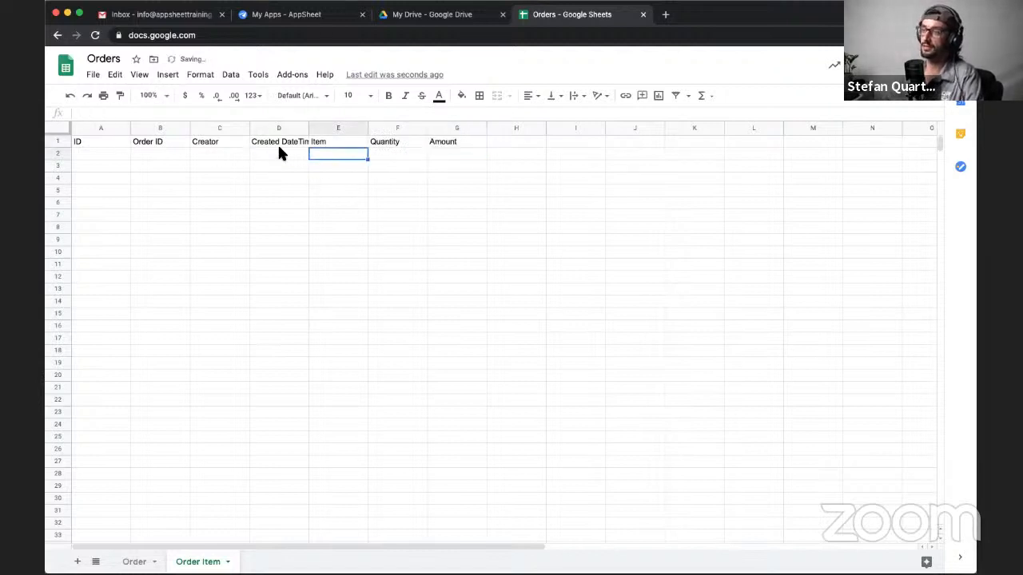
# - Widen column D so the Created DateTime header fits
pyautogui.moveTo(309, 133); pyautogui.dragTo(326, 134)
pyautogui.click(351, 143)
pyautogui.click(415, 141)
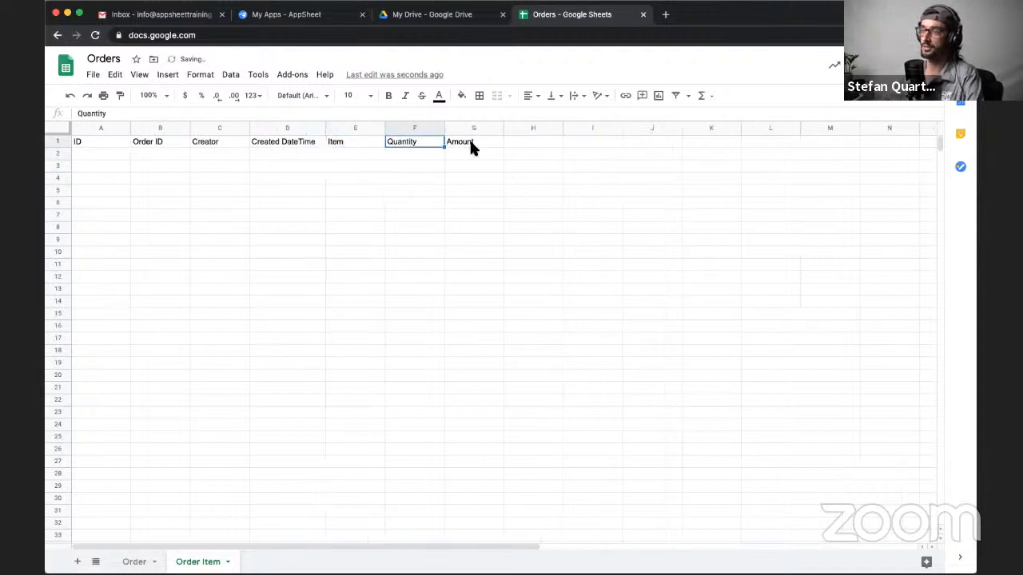
pyautogui.click(487, 141)
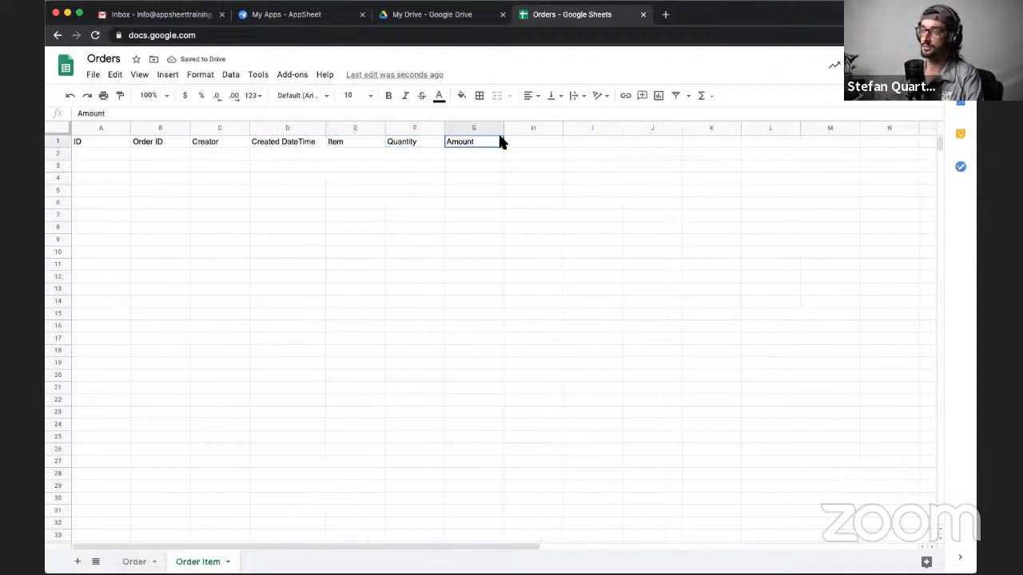
# - Move the Creator and Created DateTime columns together to after the Amount column
pyautogui.click(210, 129)
pyautogui.keyDown('shift'); pyautogui.click(269, 128); pyautogui.keyUp('shift')
pyautogui.moveTo(240, 128); pyautogui.dragTo(497, 126)
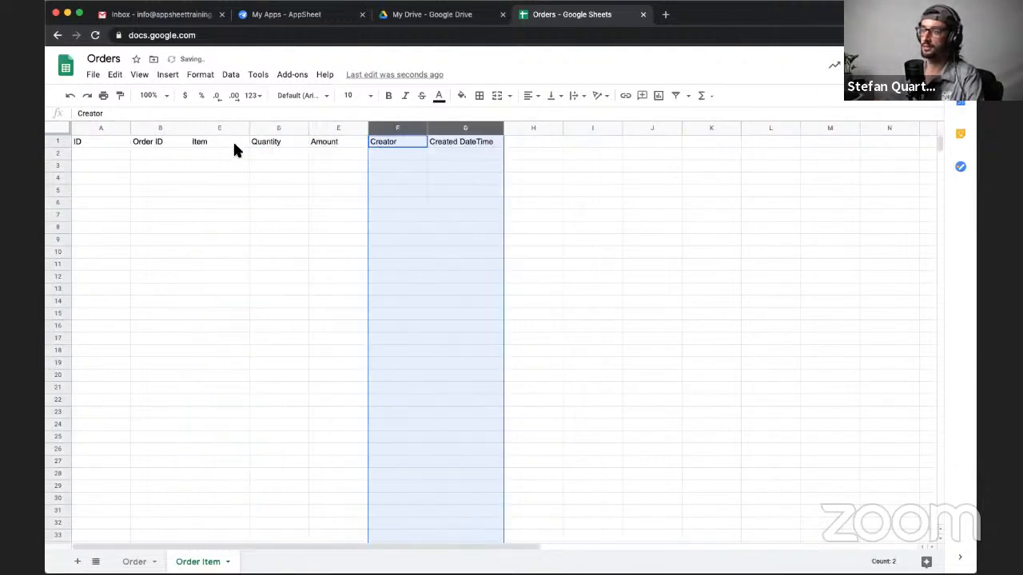
pyautogui.click(239, 143)
pyautogui.click(288, 142)
pyautogui.click(336, 142)
pyautogui.click(393, 141)
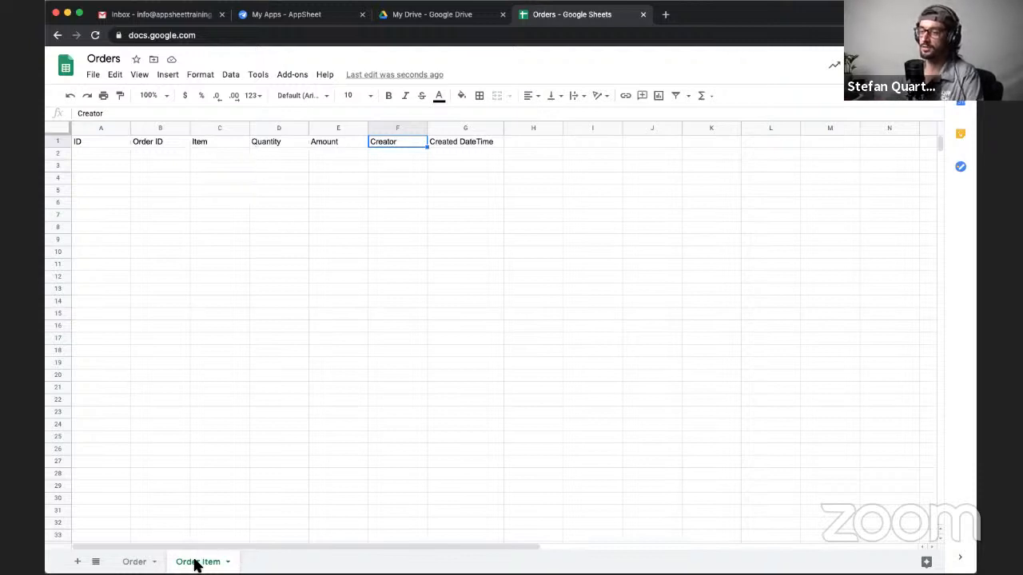
pyautogui.click(170, 150)
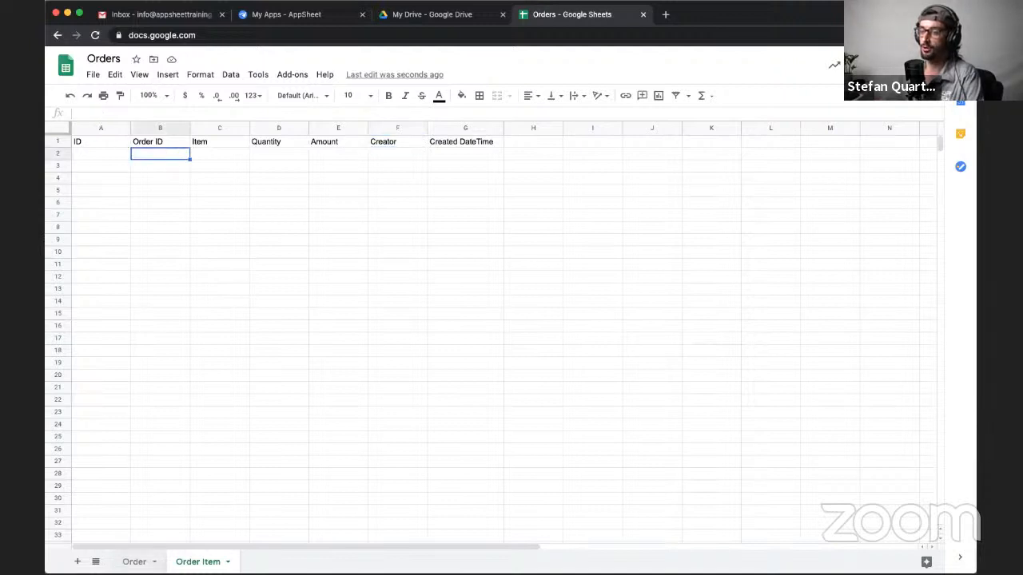
pyautogui.click(135, 561)
pyautogui.click(192, 562)
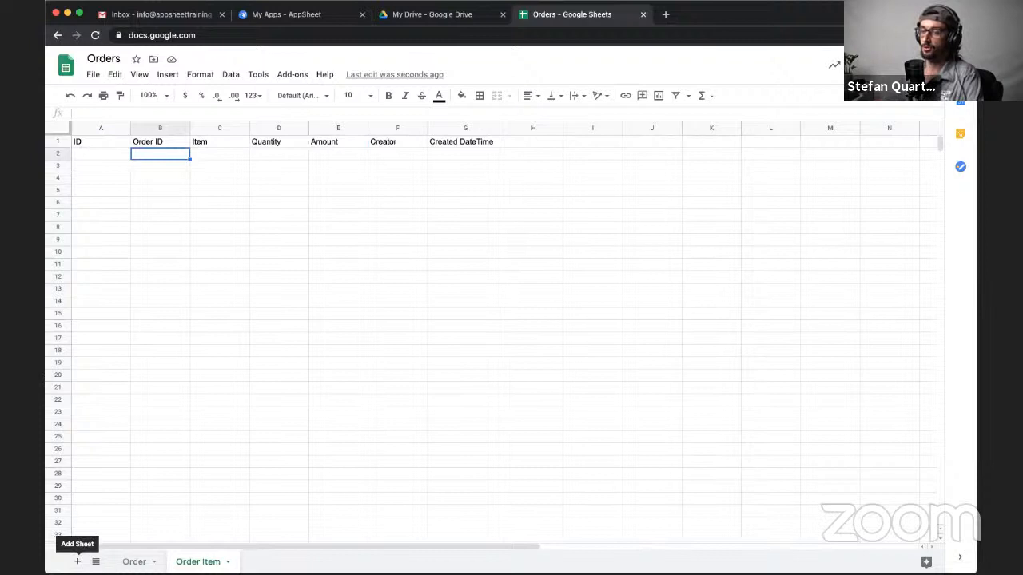
# - Add a third sheet to the spreadsheet and name it Item
pyautogui.click(78, 562)
pyautogui.doubleClick(262, 561)
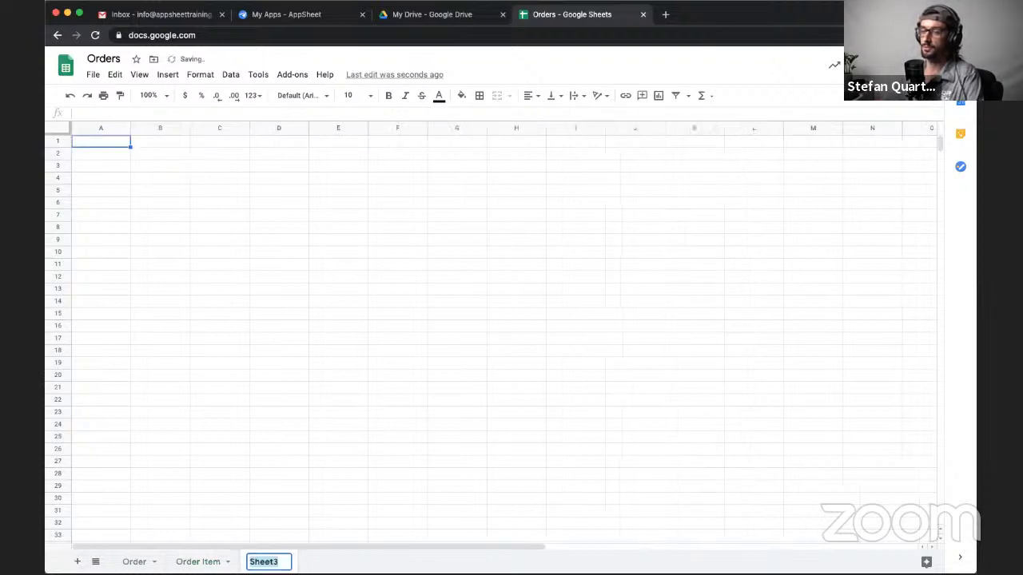
pyautogui.write('I')
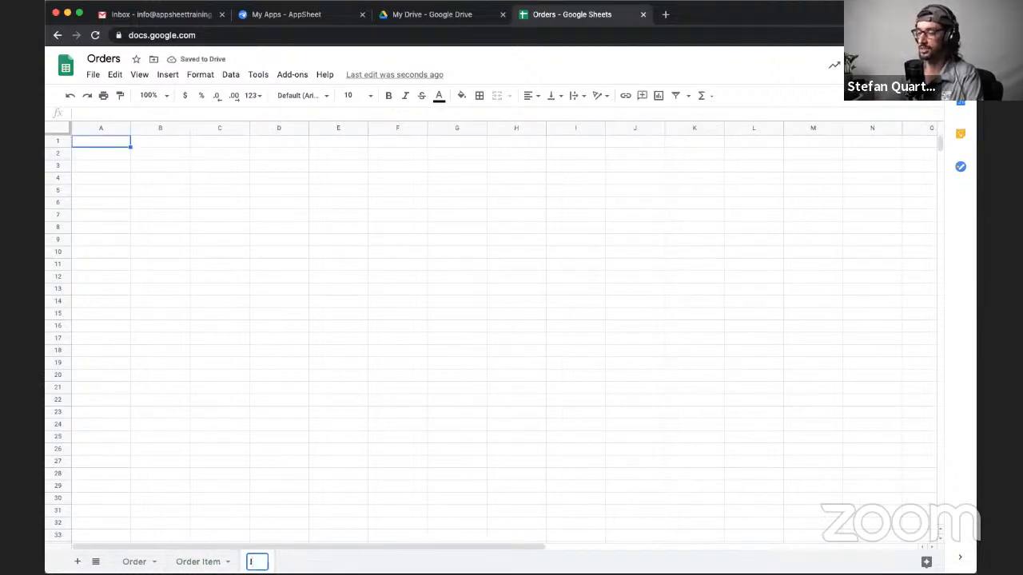
pyautogui.write('tem')
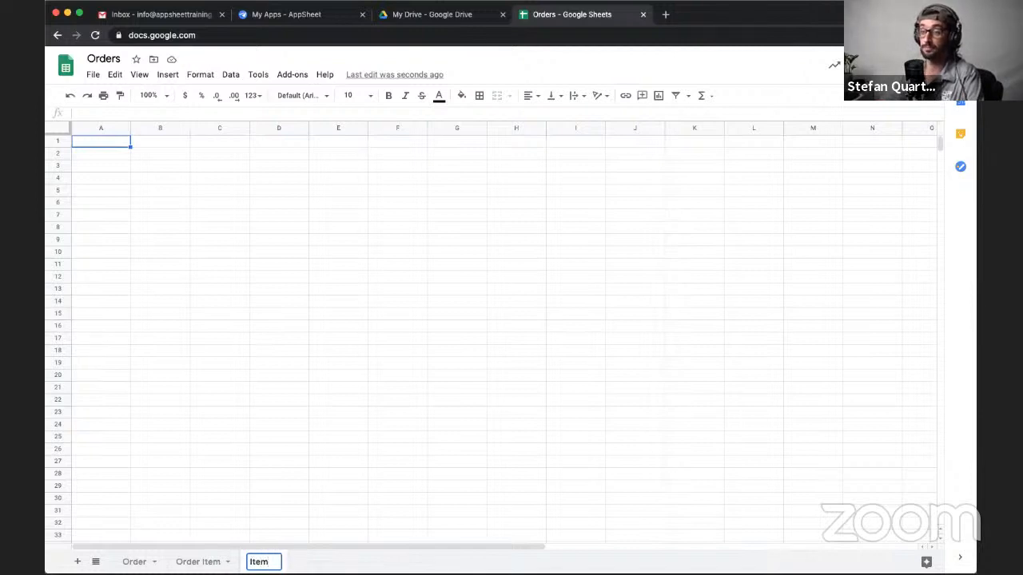
pyautogui.press('Return')
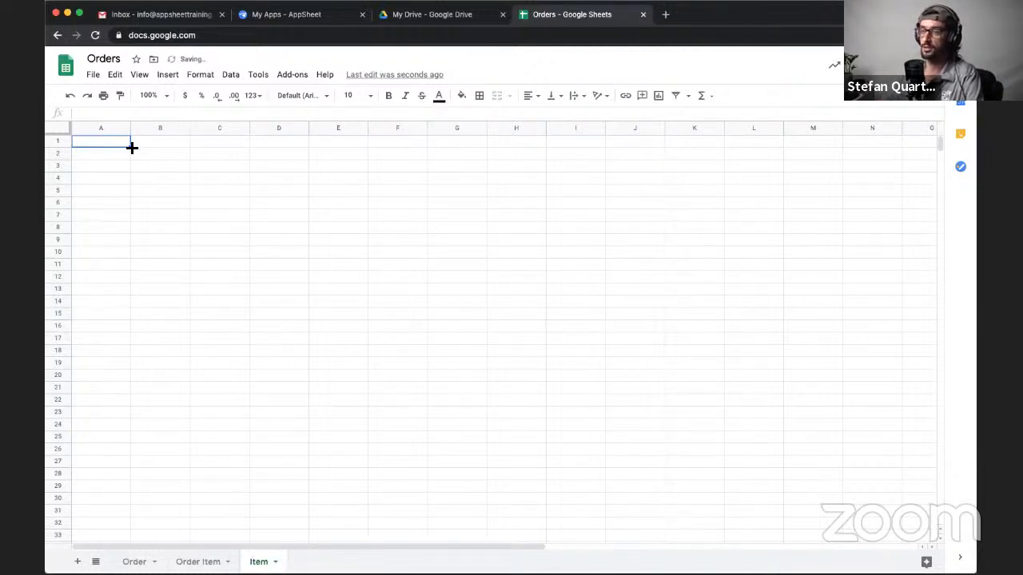
# - Enter the column header ID in A1 of the Item sheet
pyautogui.click(134, 144)
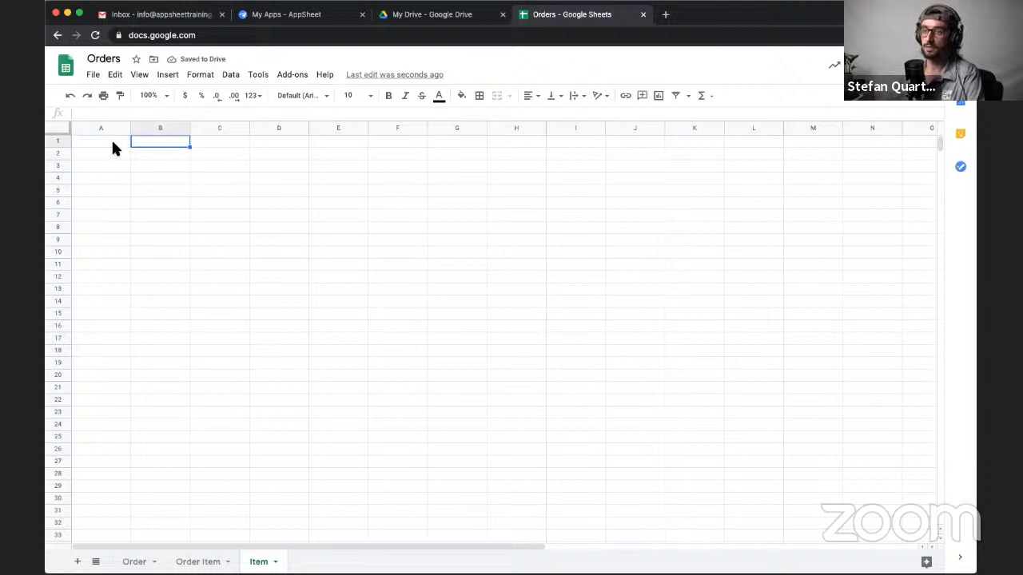
pyautogui.click(105, 148)
pyautogui.write('ID')
pyautogui.press('Tab')
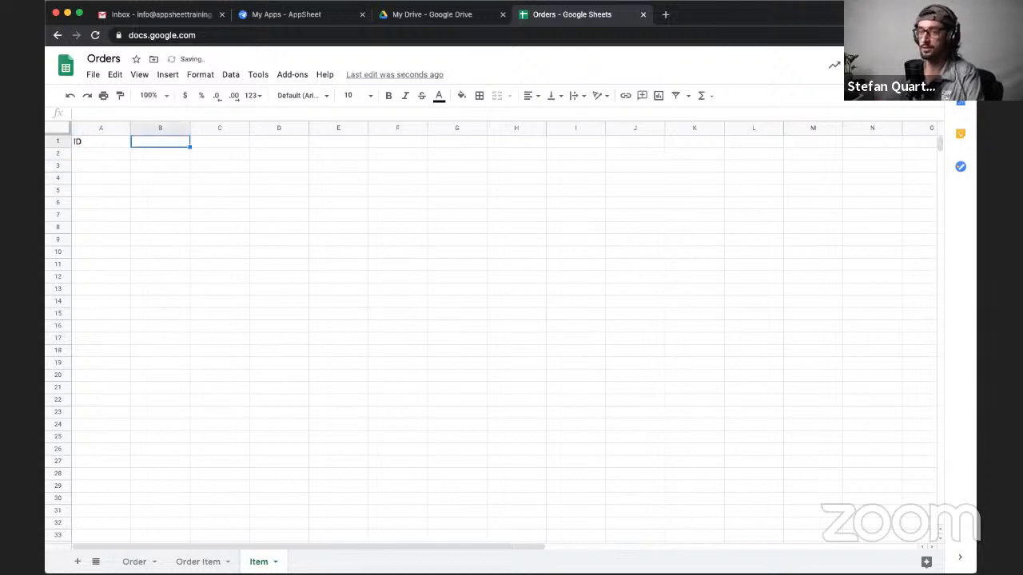
# - Enter the column headers Name in B1 and Price in C1 of the Item sheet
pyautogui.write('Tem')
pyautogui.press('BackSpace')
pyautogui.press('BackSpace')
pyautogui.press('BackSpace')
pyautogui.write('Item Nam')
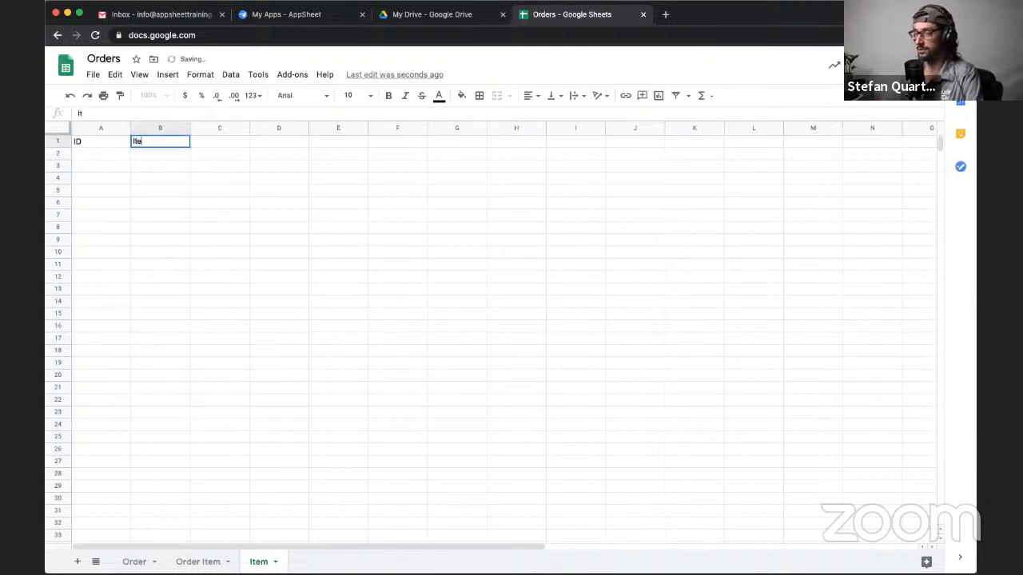
pyautogui.press('BackSpace')
pyautogui.press('BackSpace')
pyautogui.press('BackSpace')
pyautogui.press('BackSpace')
pyautogui.press('BackSpace')
pyautogui.press('BackSpace')
pyautogui.press('BackSpace')
pyautogui.press('BackSpace')
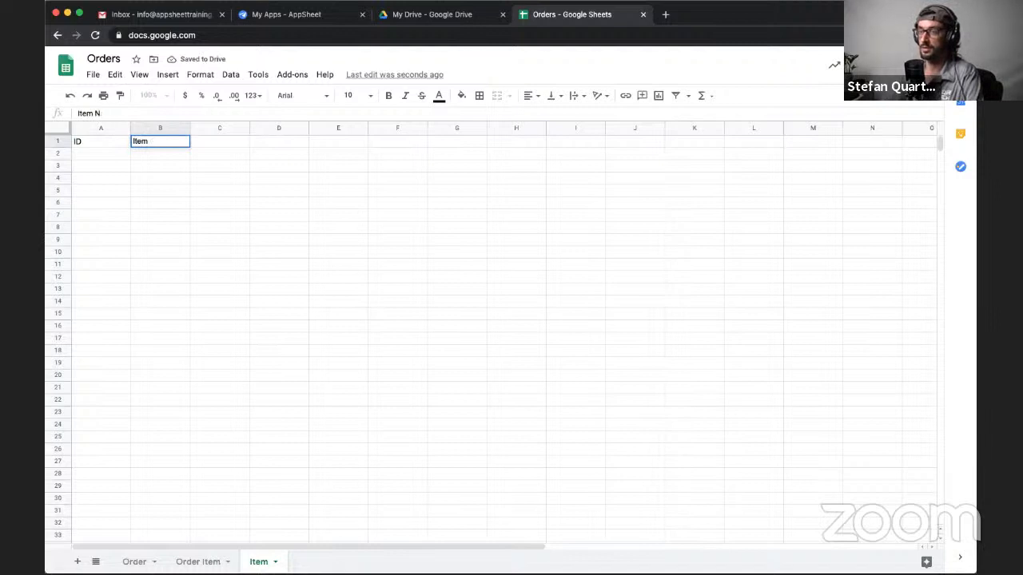
pyautogui.write('e')
pyautogui.press('Tab')
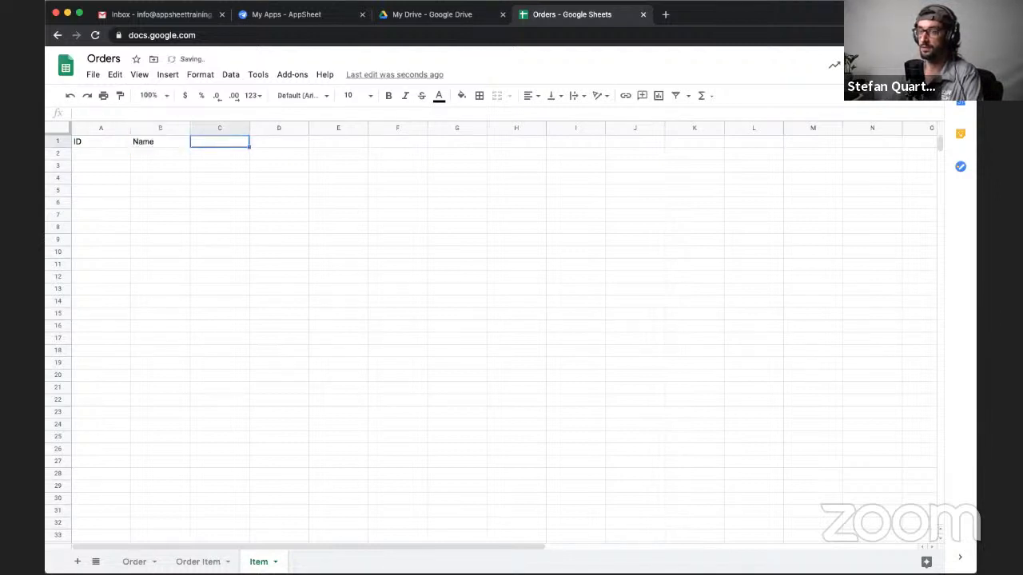
pyautogui.write('Price')
pyautogui.press('Return')
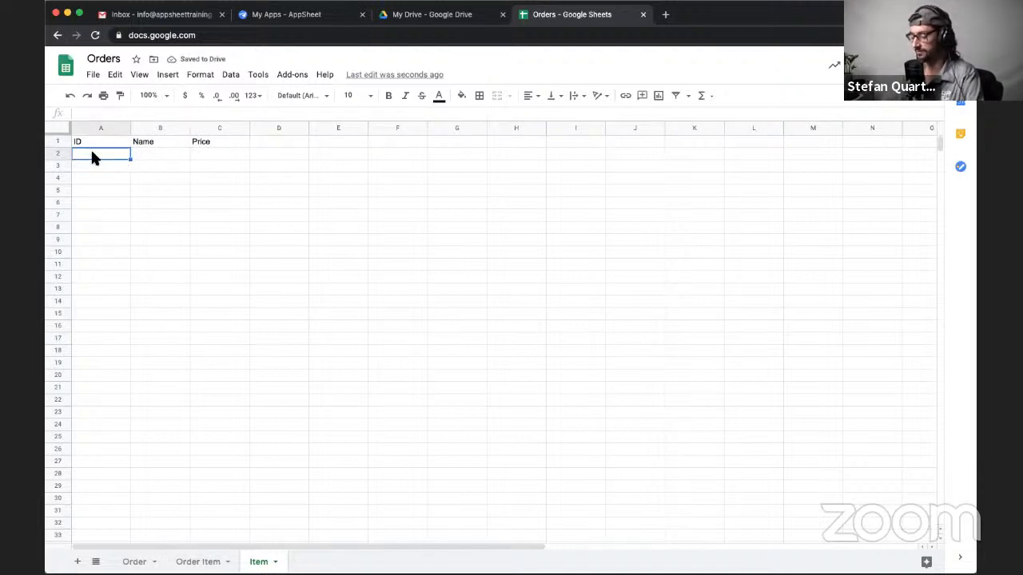
# - Fill row 2 of the Item sheet with ID abc123, name Apple and price $2
pyautogui.write('abc1')
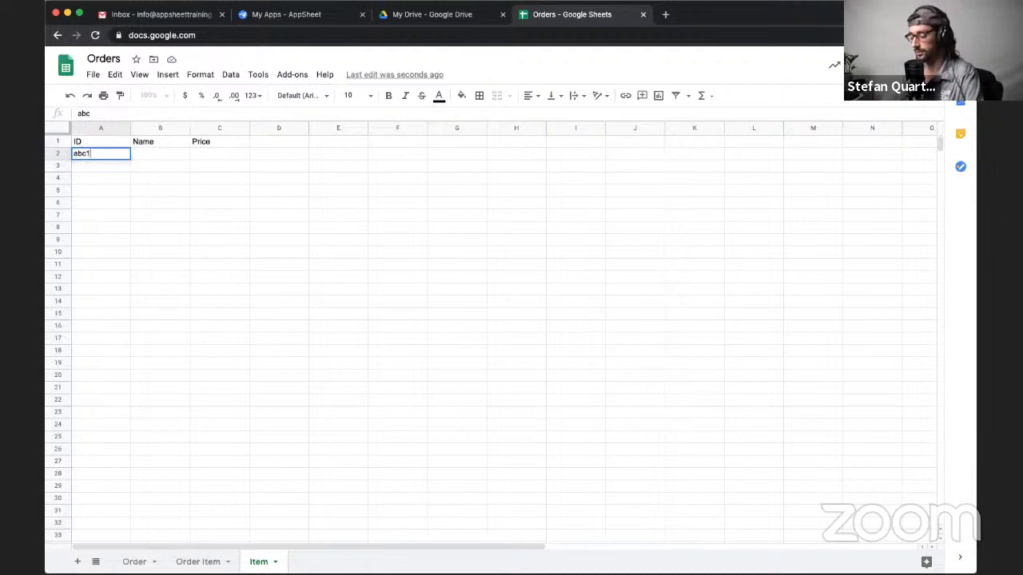
pyautogui.write('23')
pyautogui.press('Tab')
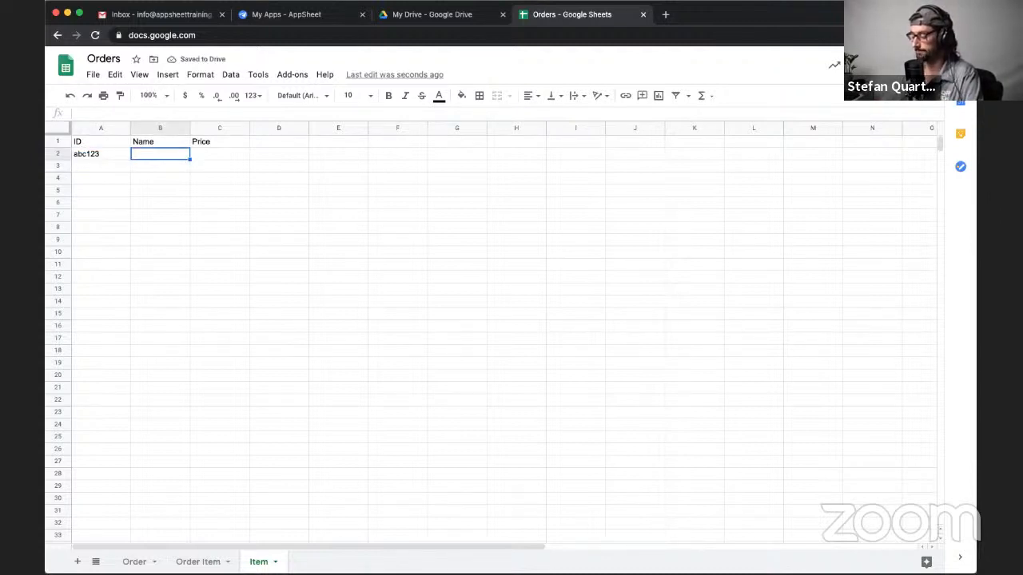
pyautogui.write('Apple')
pyautogui.press('Tab')
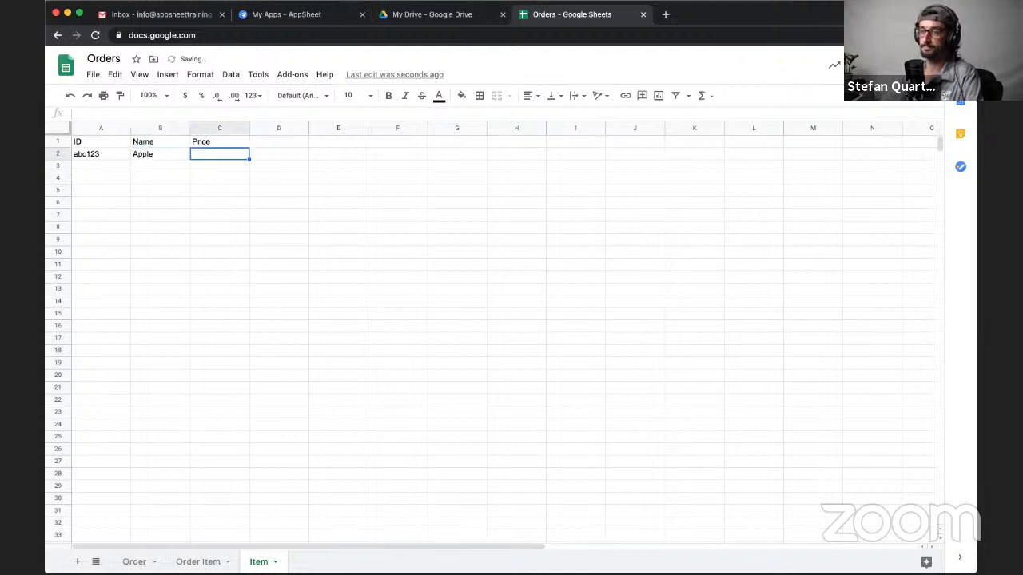
pyautogui.write('$2')
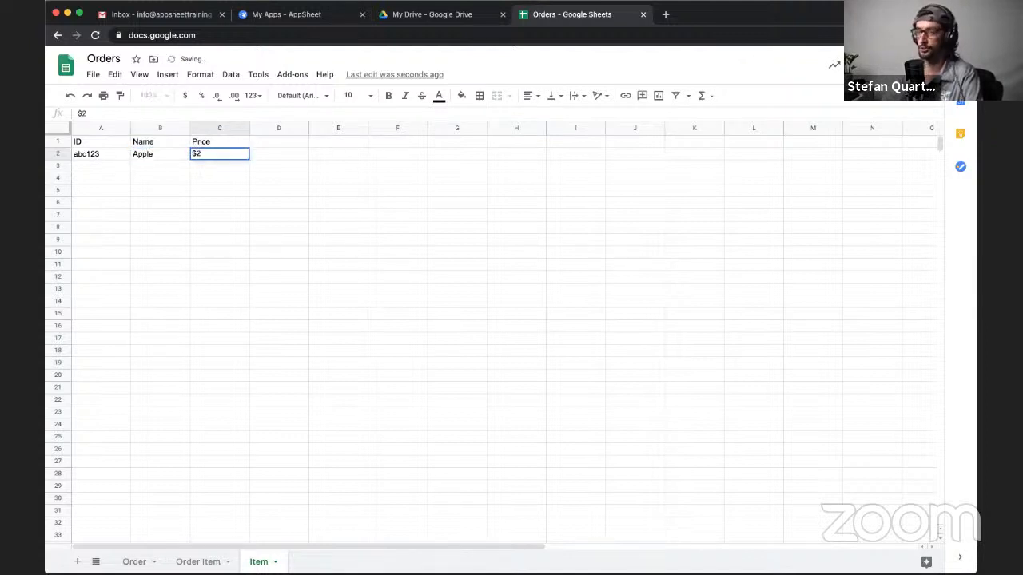
pyautogui.press('Return')
pyautogui.press('Left')
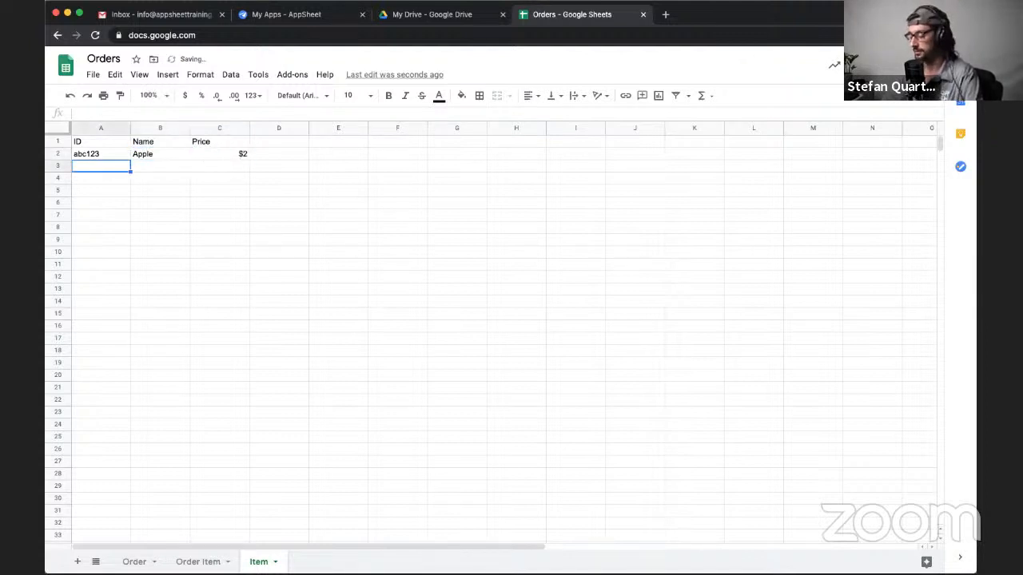
# - Fill row 3 of the Item sheet with ID abc124, name Orange and price $3
pyautogui.write('abc123')
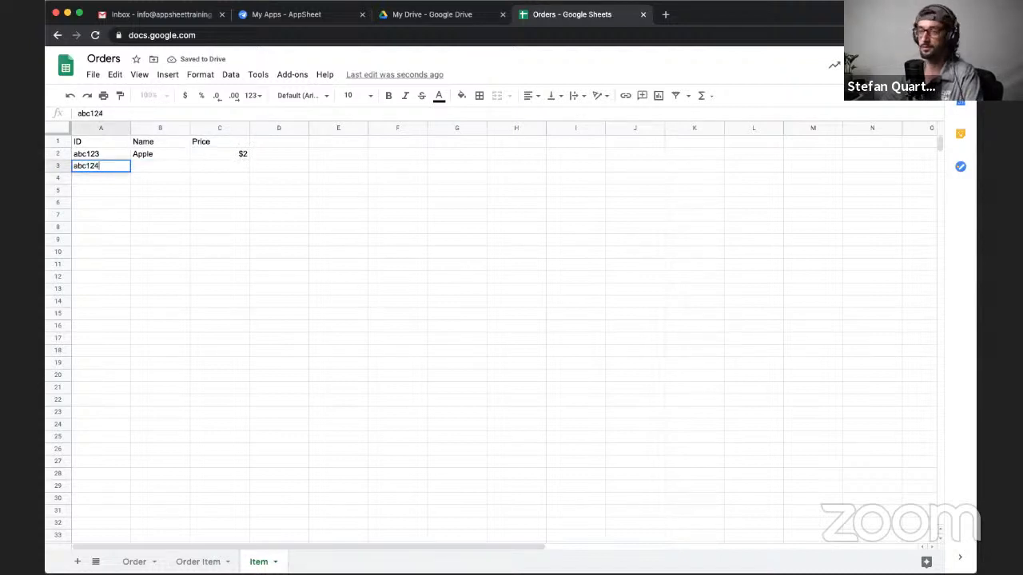
pyautogui.press('Tab')
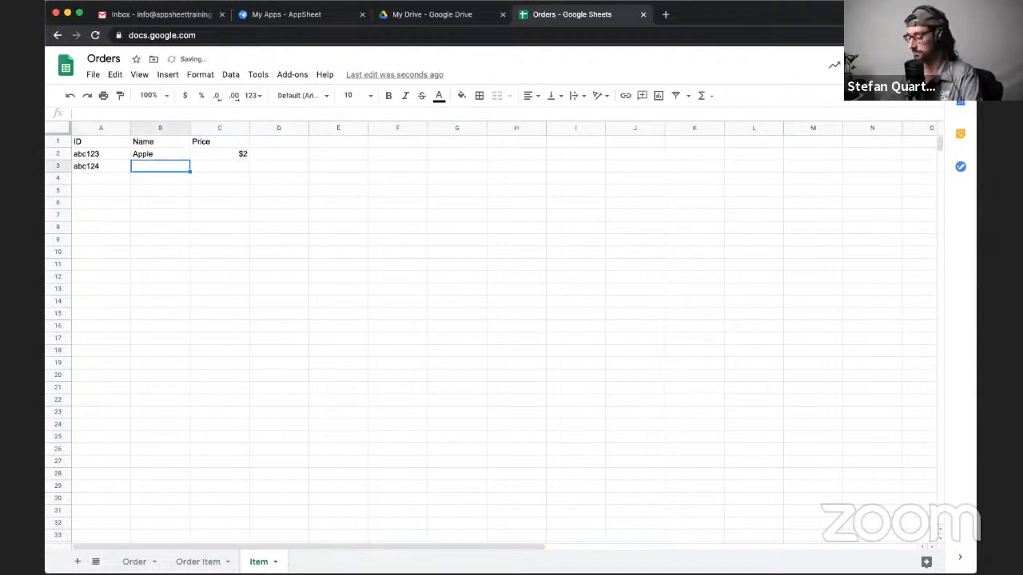
pyautogui.write('Orange')
pyautogui.press('Tab')
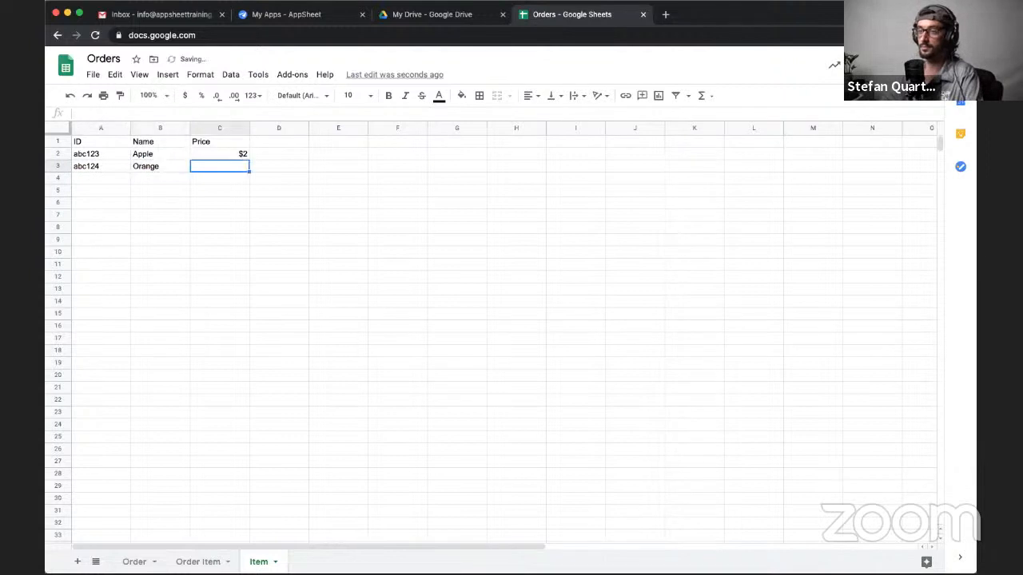
pyautogui.write('$3')
pyautogui.press('Return')
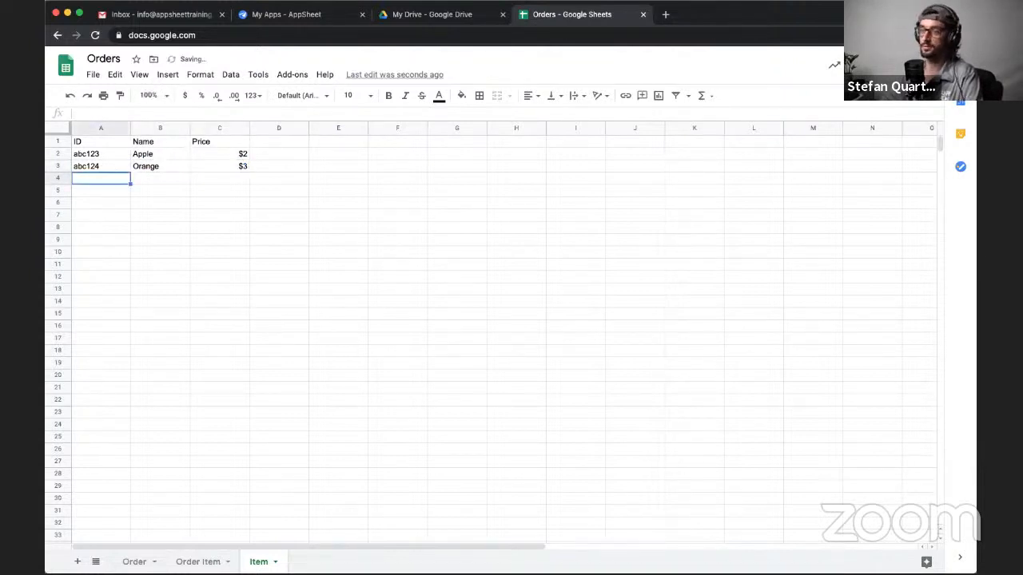
# - Fill row 4 of the Item sheet with ID abc125, name Tesla and price $30,000
pyautogui.write('abc')
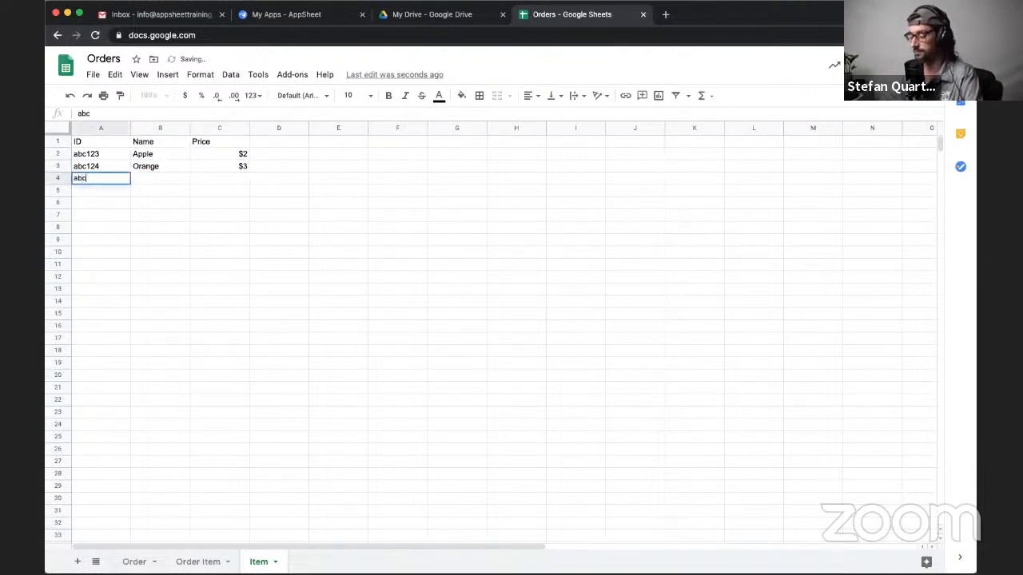
pyautogui.write('125')
pyautogui.press('Tab')
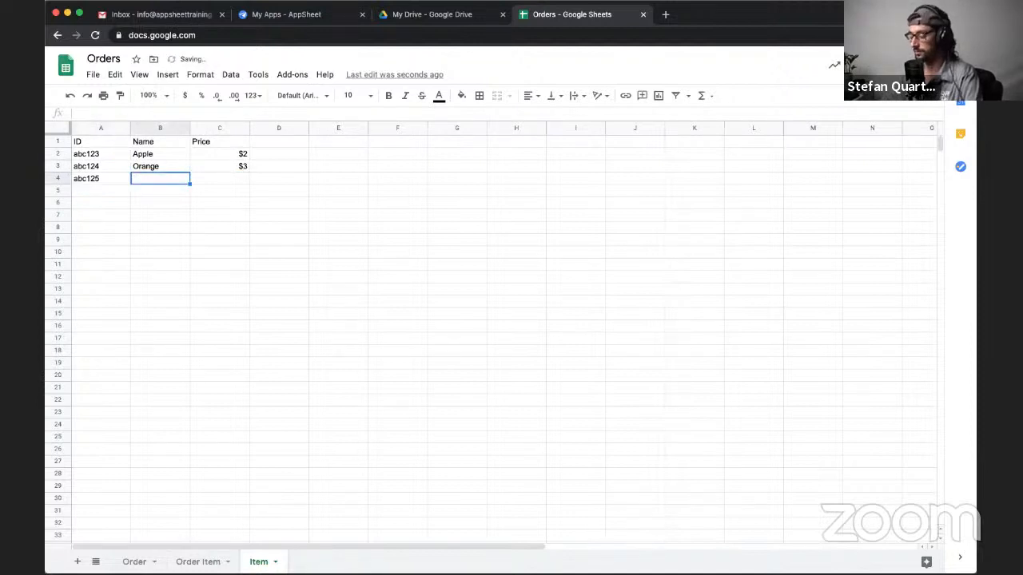
pyautogui.write('Tesla')
pyautogui.press('Tab')
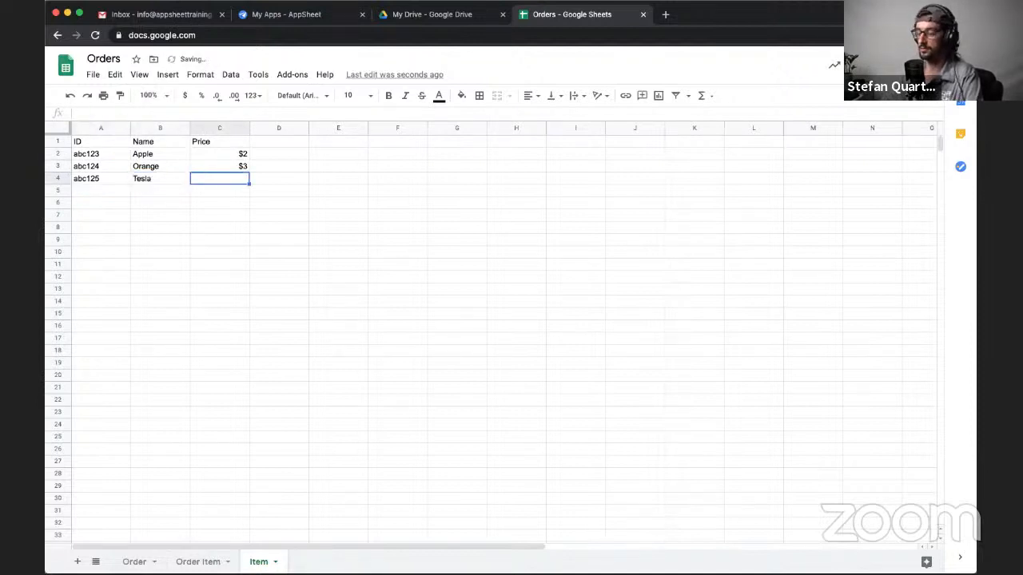
pyautogui.write('$30,000')
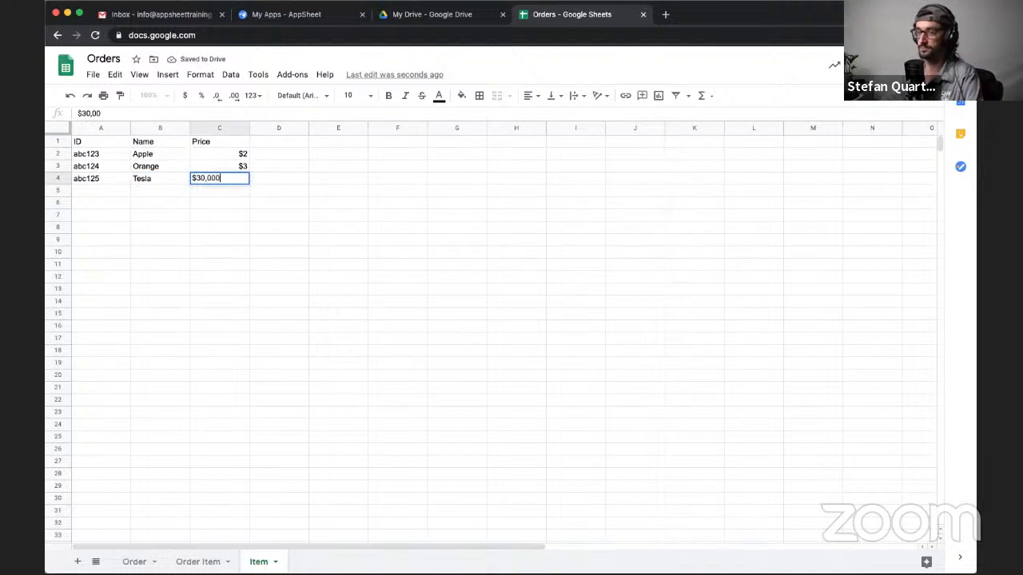
pyautogui.press('Return')
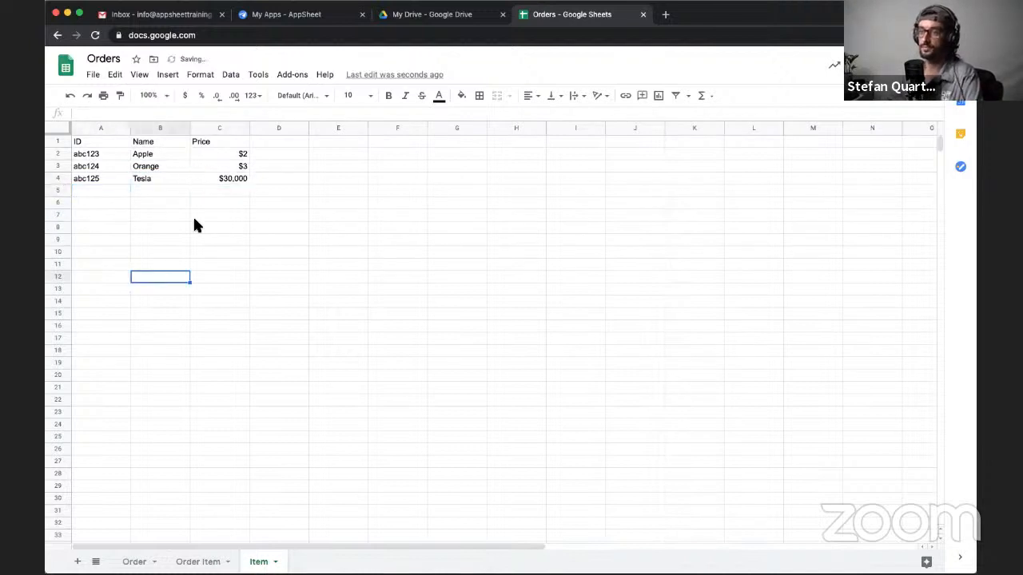
# - Make the header row bold in the Item, Order Item and Order sheets
pyautogui.click(59, 142)
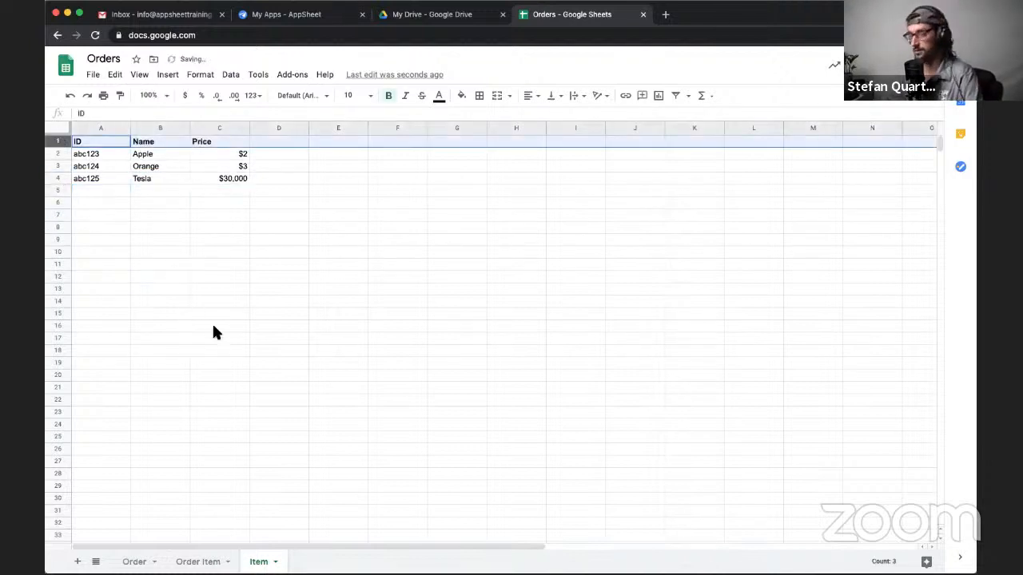
pyautogui.click(197, 561)
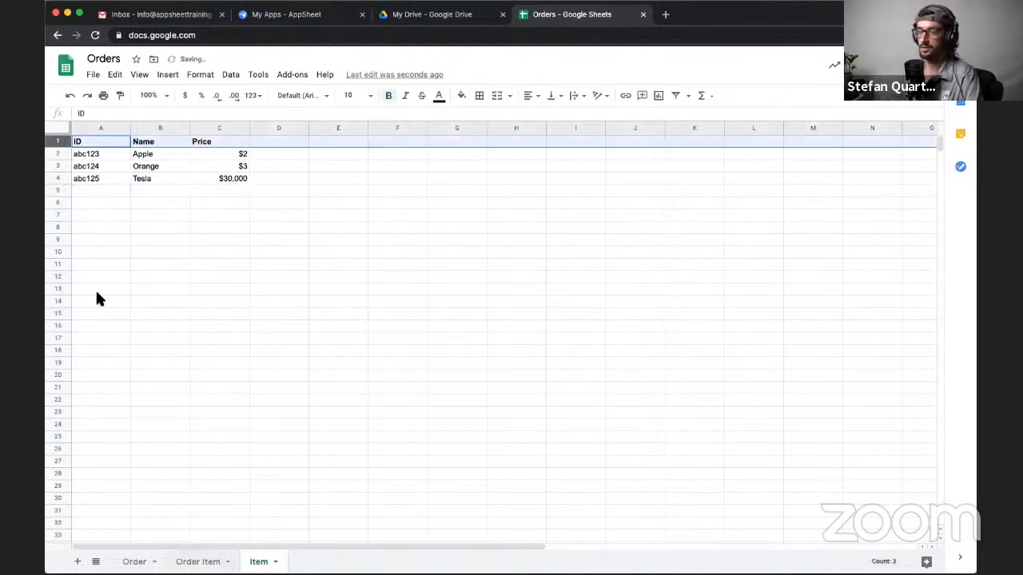
pyautogui.click(56, 143)
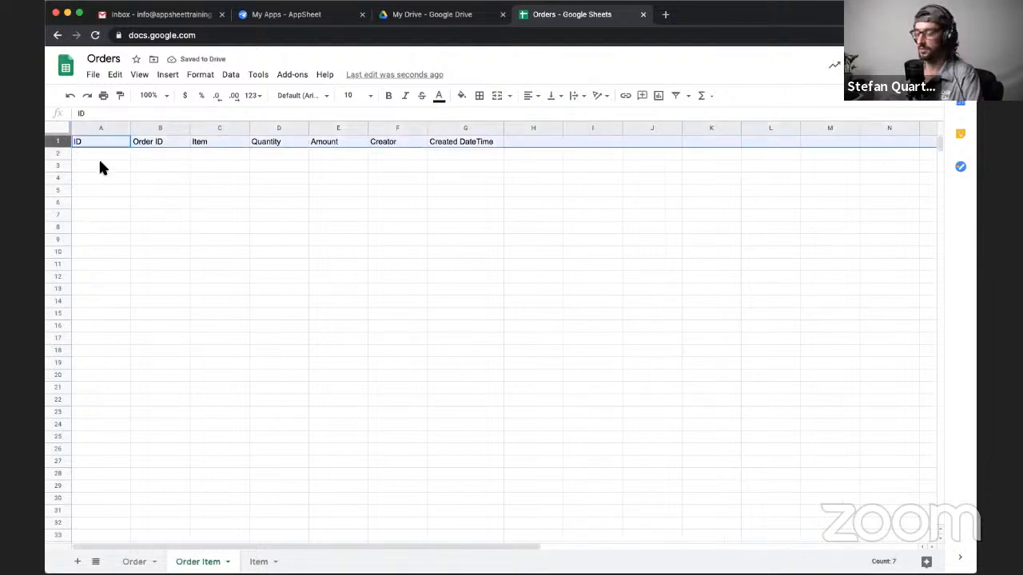
pyautogui.click(134, 560)
pyautogui.click(57, 142)
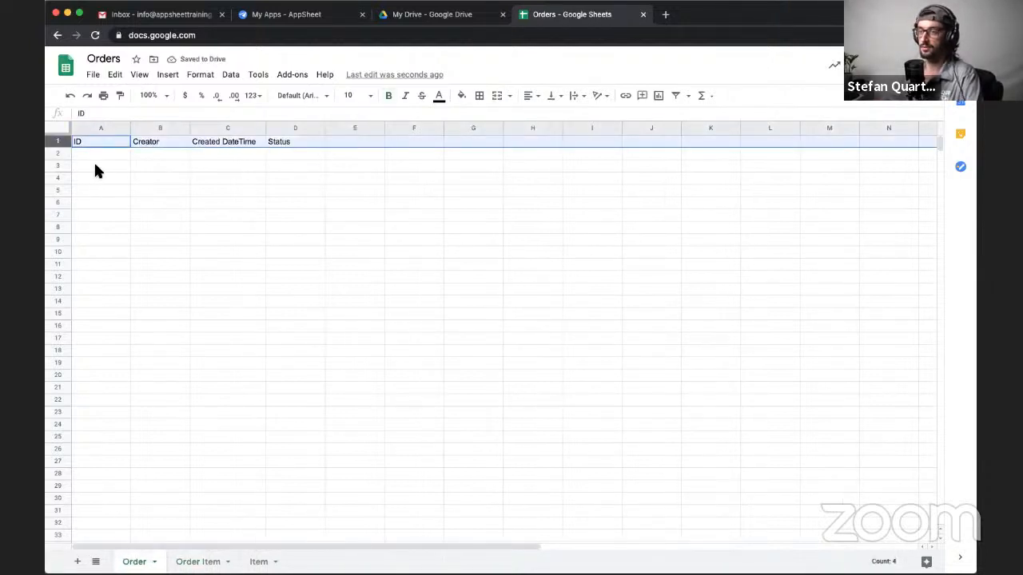
pyautogui.press('super+b')
# - Review the headers and sample data across the Item, Order and Order Item sheets
pyautogui.click(258, 561)
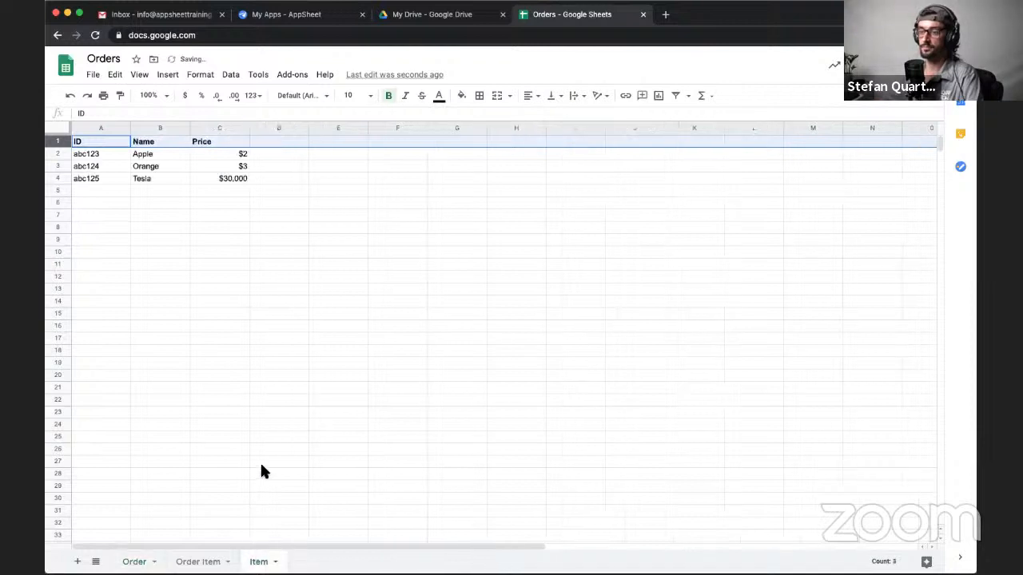
pyautogui.click(175, 201)
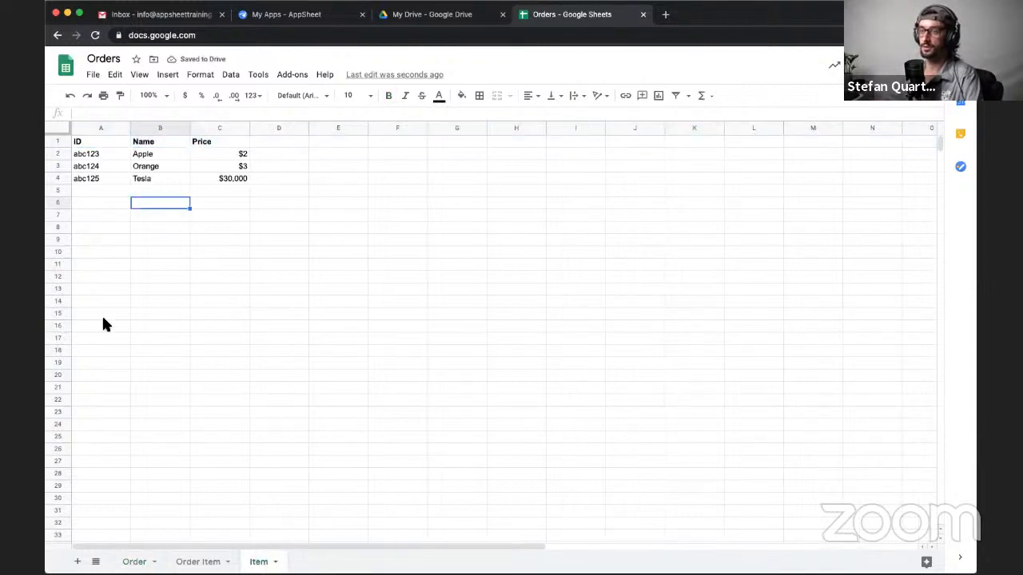
pyautogui.click(134, 562)
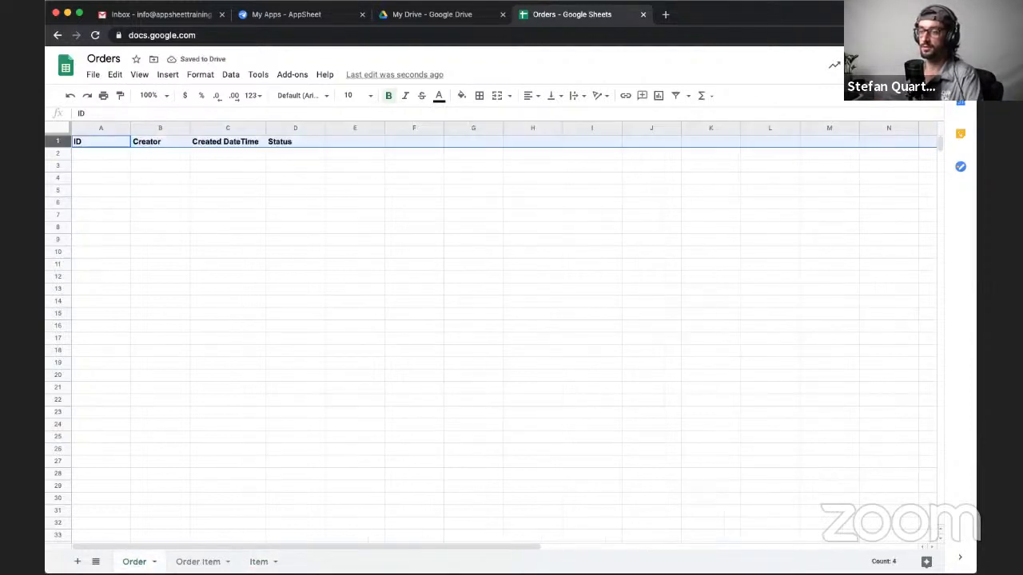
pyautogui.click(198, 562)
pyautogui.click(377, 238)
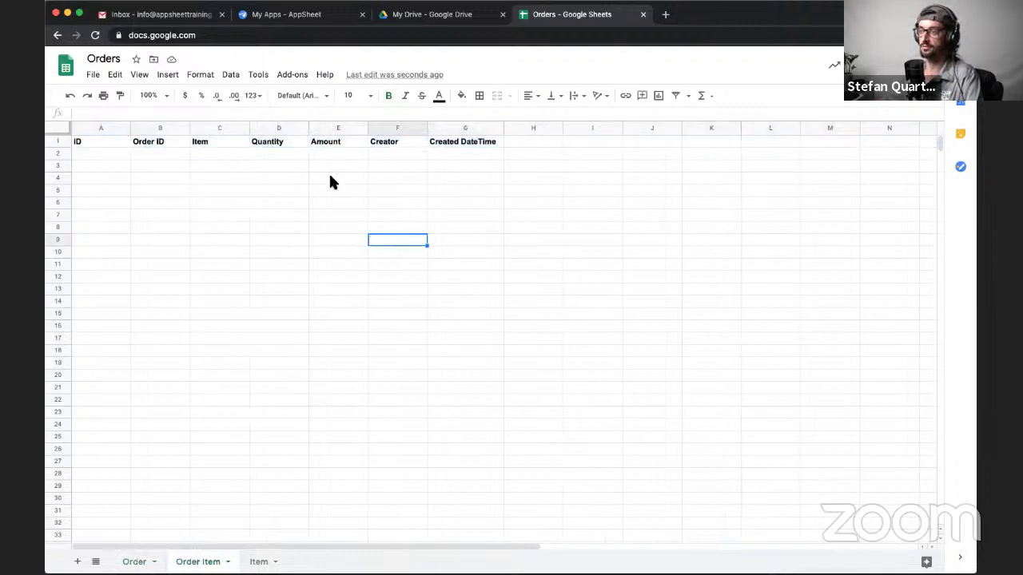
pyautogui.click(259, 562)
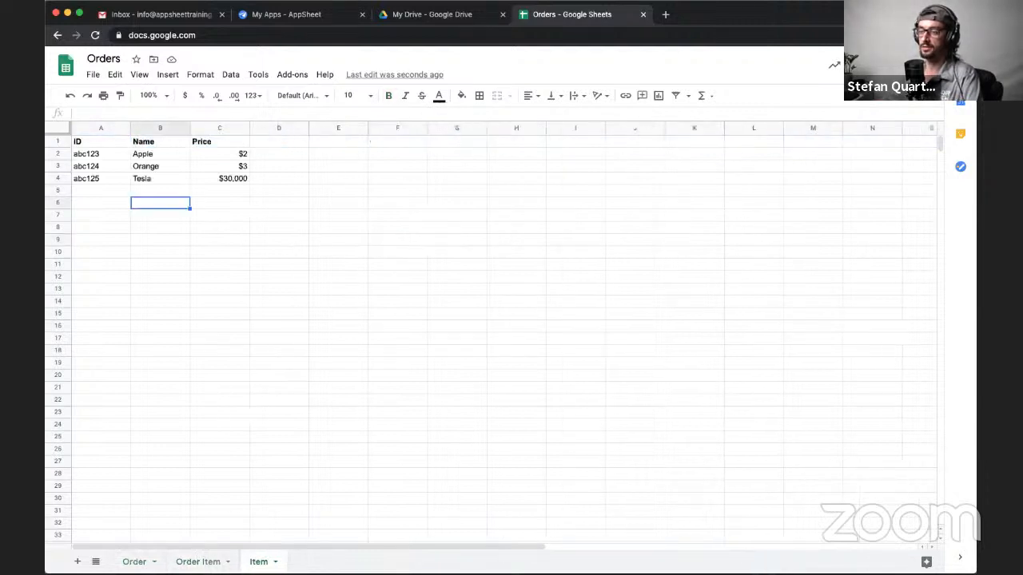
pyautogui.click(88, 144)
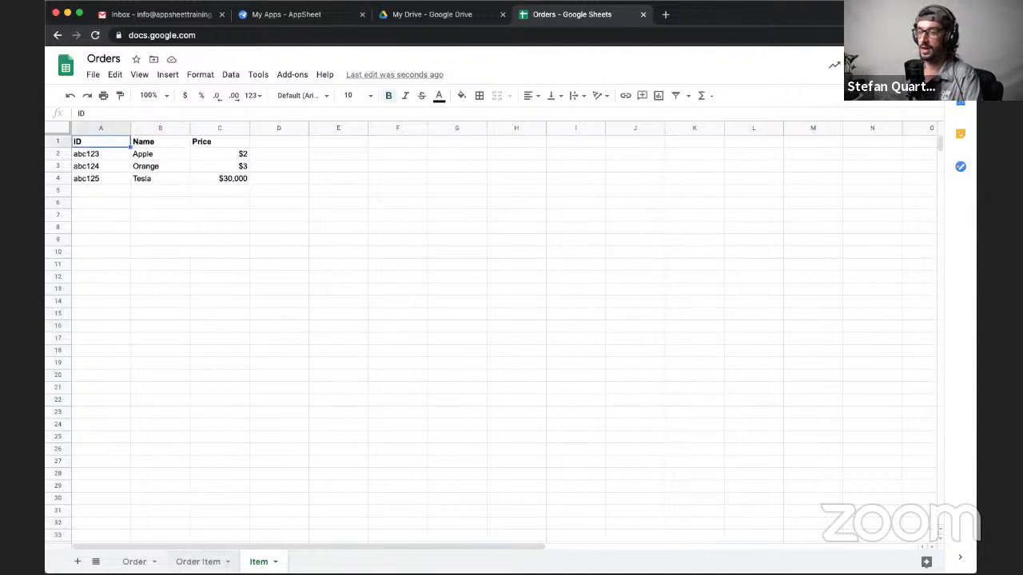
# - Rename the Item column header in C1 of the Order Item sheet to Item ID
pyautogui.click(192, 559)
pyautogui.doubleClick(223, 142)
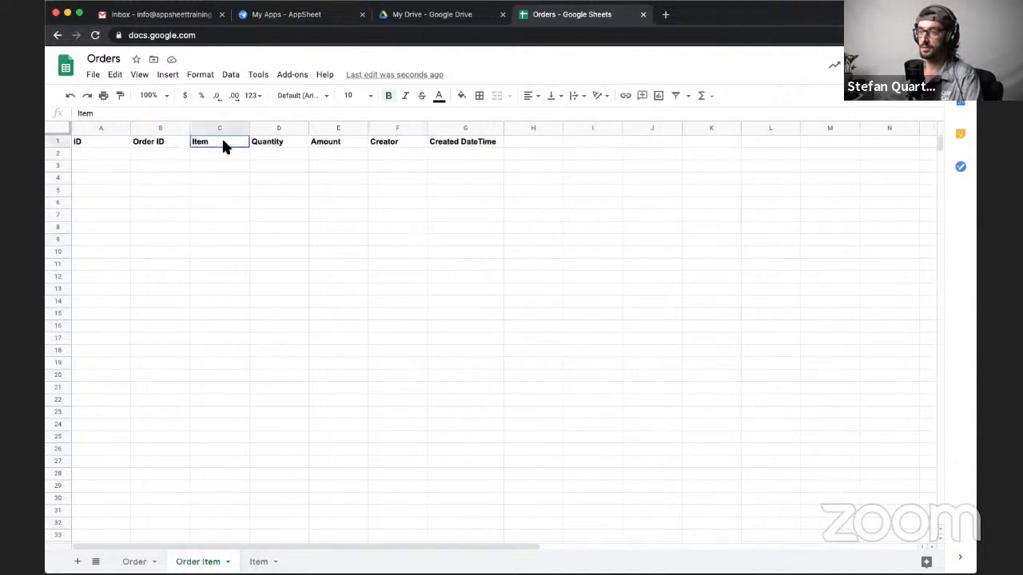
pyautogui.write('ID')
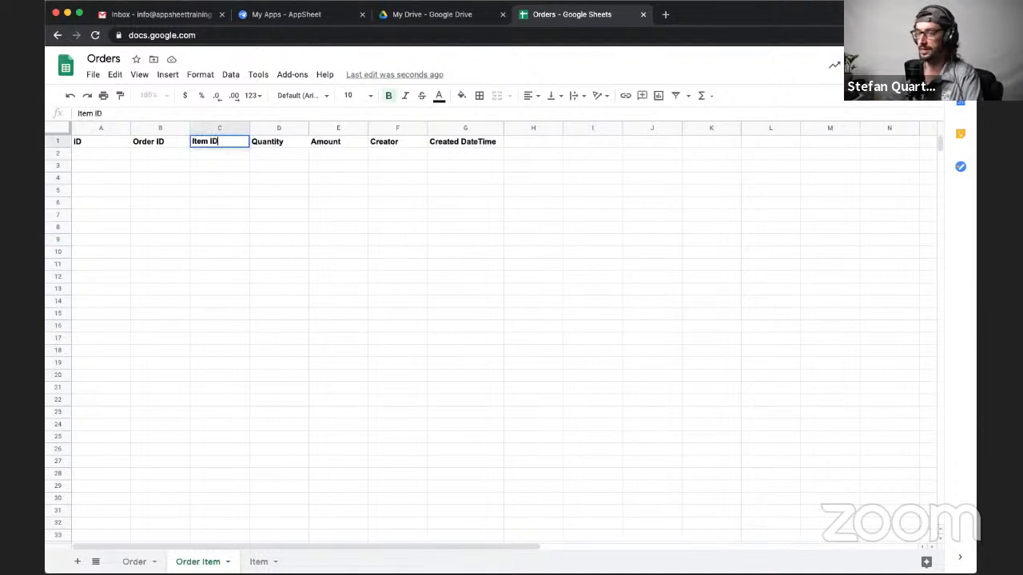
pyautogui.click(237, 228)
# - Examine how the Order ID and Item ID columns of Order Item relate to the Order and Item sheets
pyautogui.click(150, 142)
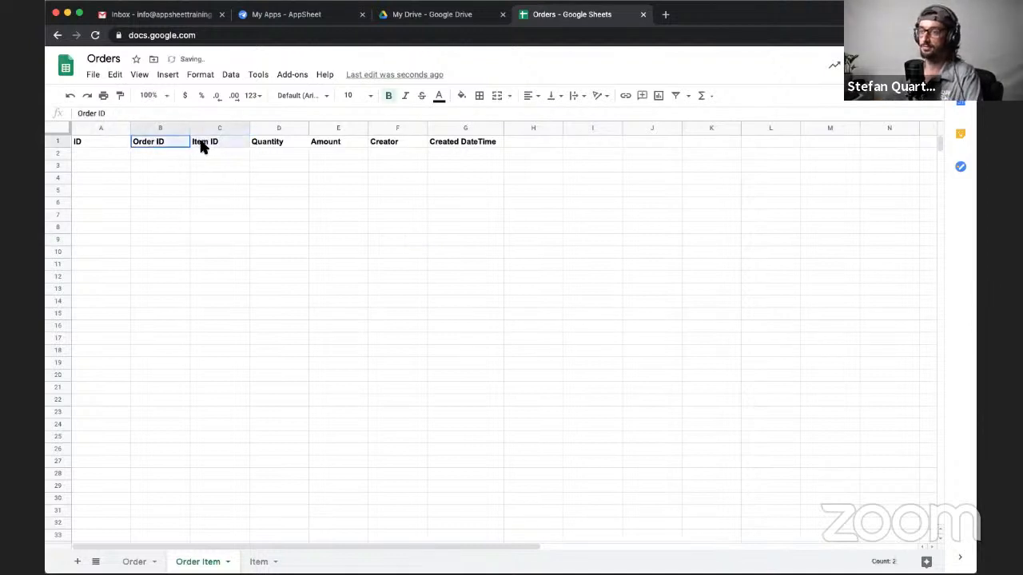
pyautogui.click(163, 128)
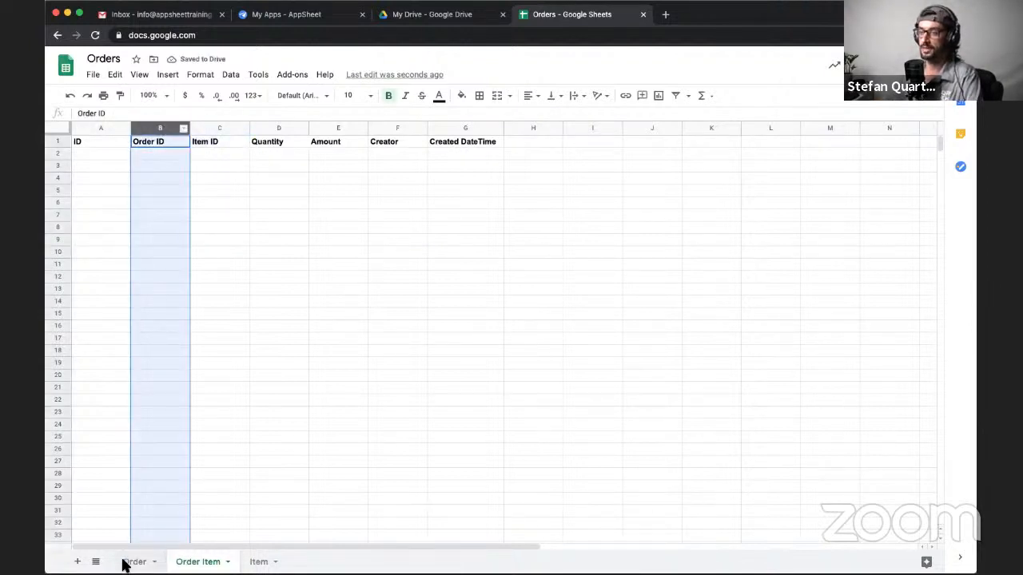
pyautogui.click(220, 129)
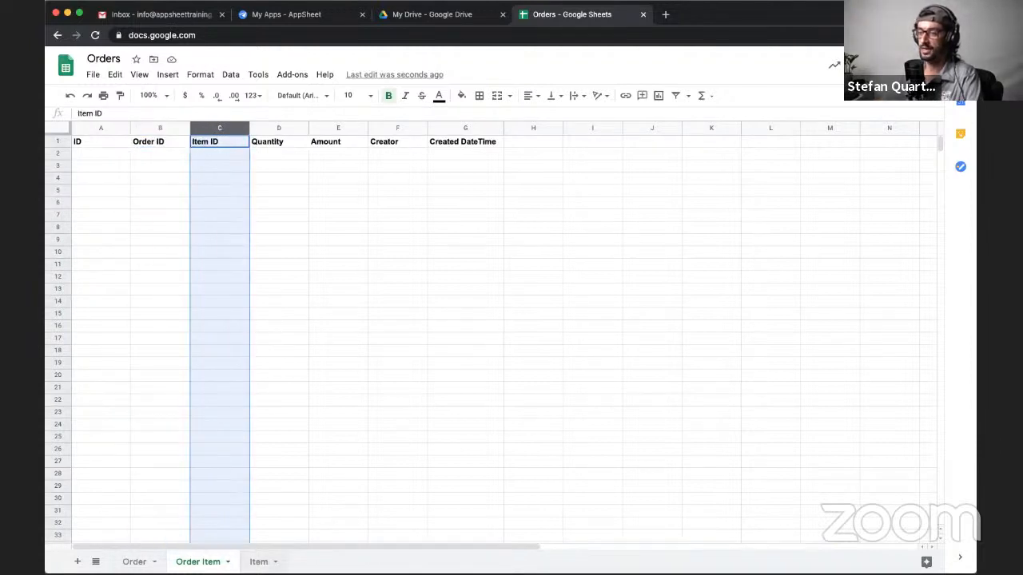
pyautogui.click(259, 562)
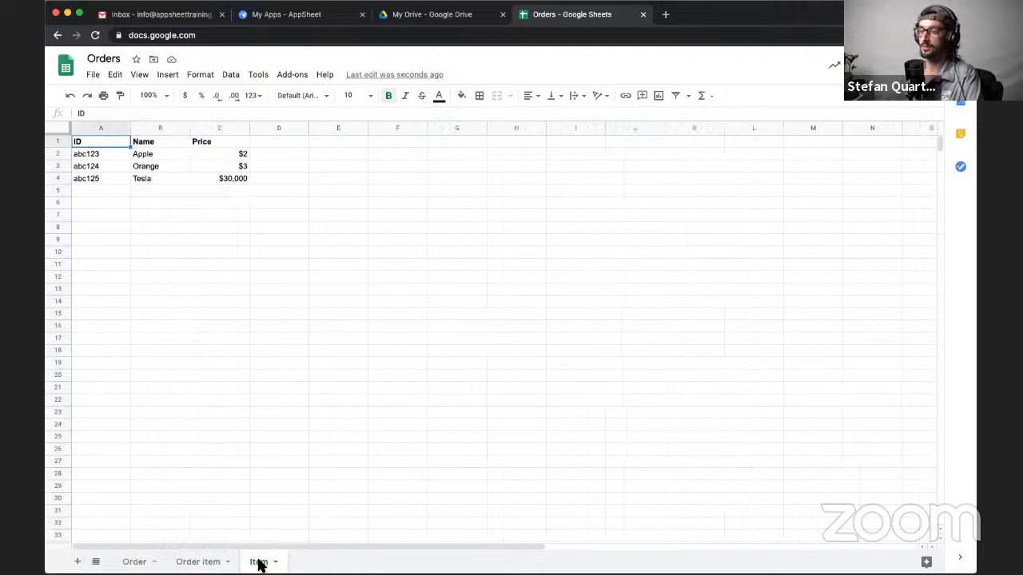
pyautogui.click(198, 561)
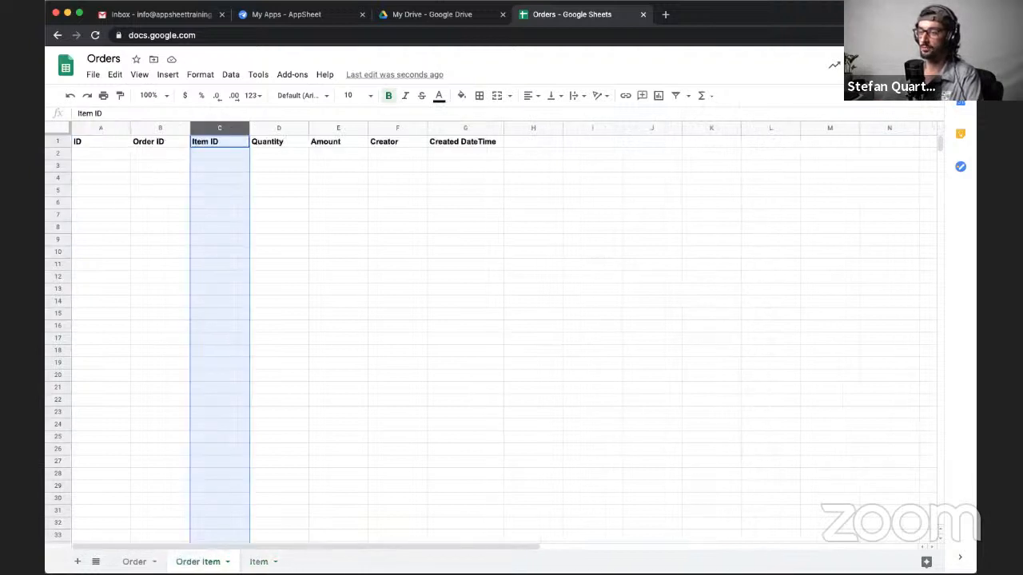
pyautogui.click(134, 561)
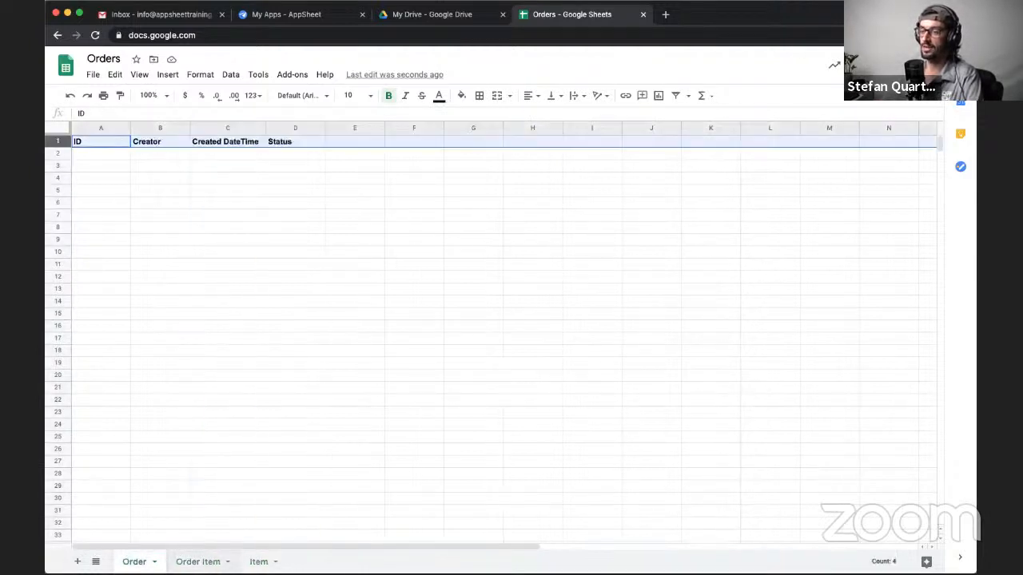
pyautogui.click(198, 562)
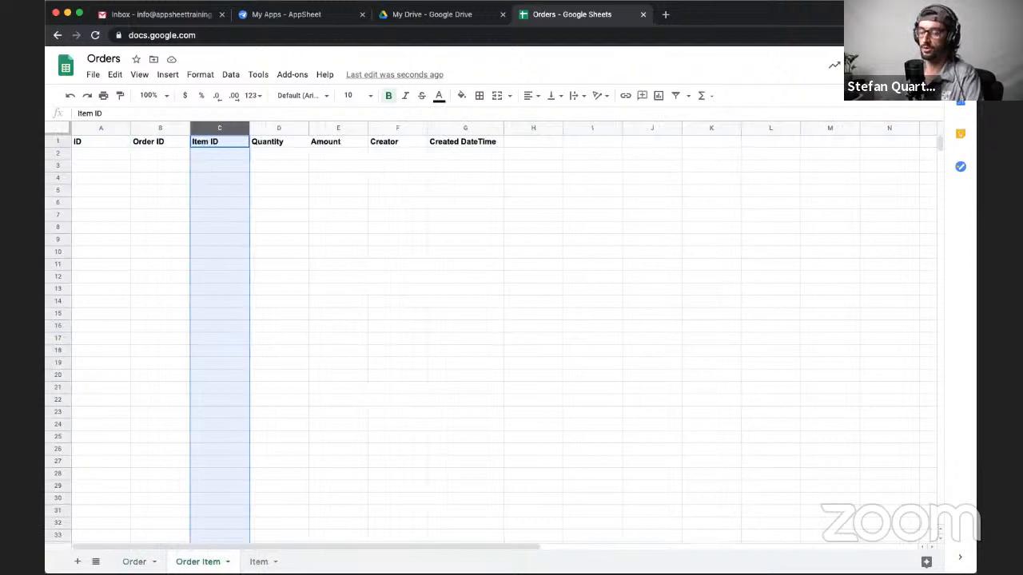
pyautogui.click(134, 561)
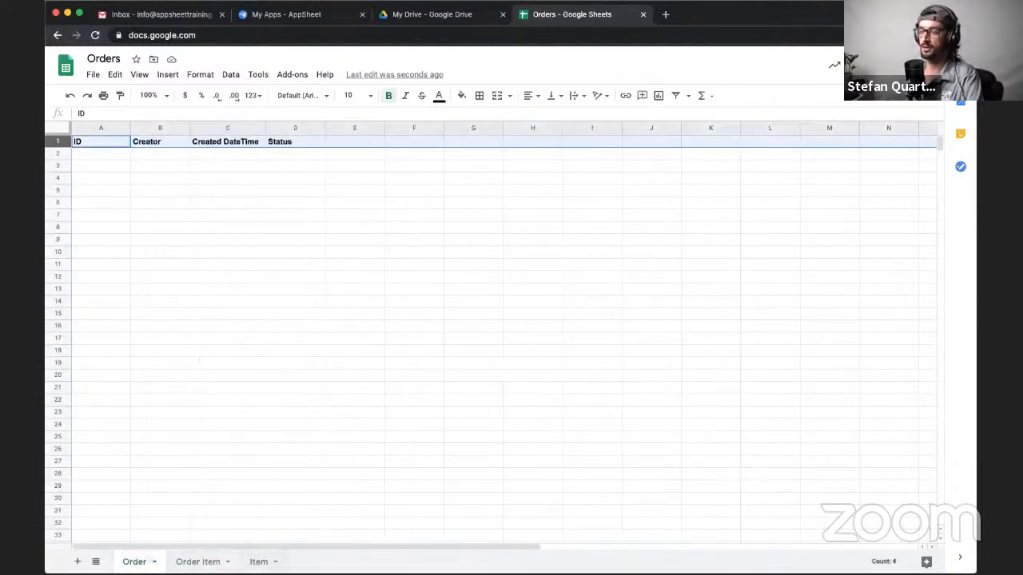
pyautogui.click(259, 562)
pyautogui.click(198, 562)
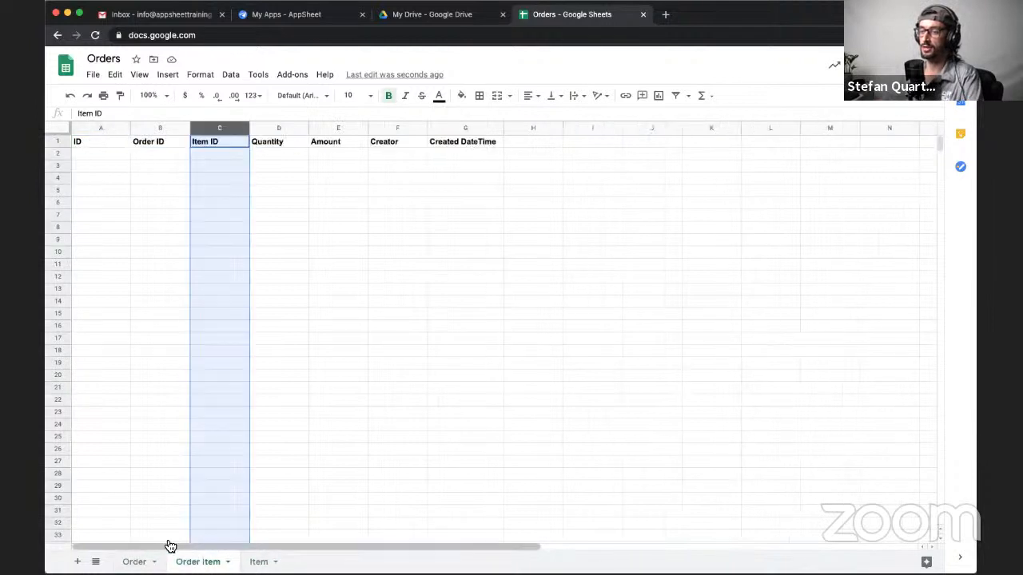
pyautogui.click(144, 229)
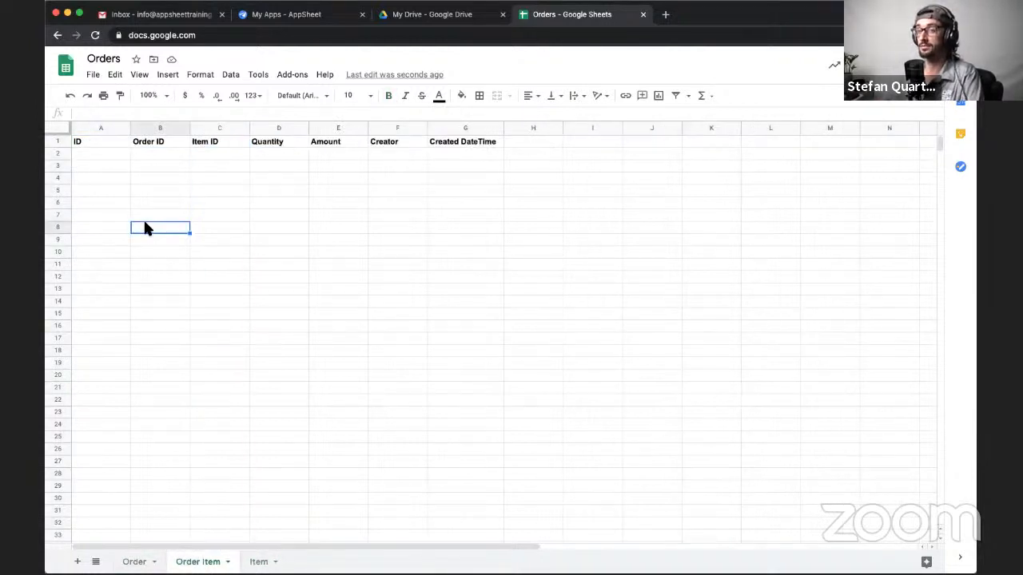
pyautogui.click(102, 154)
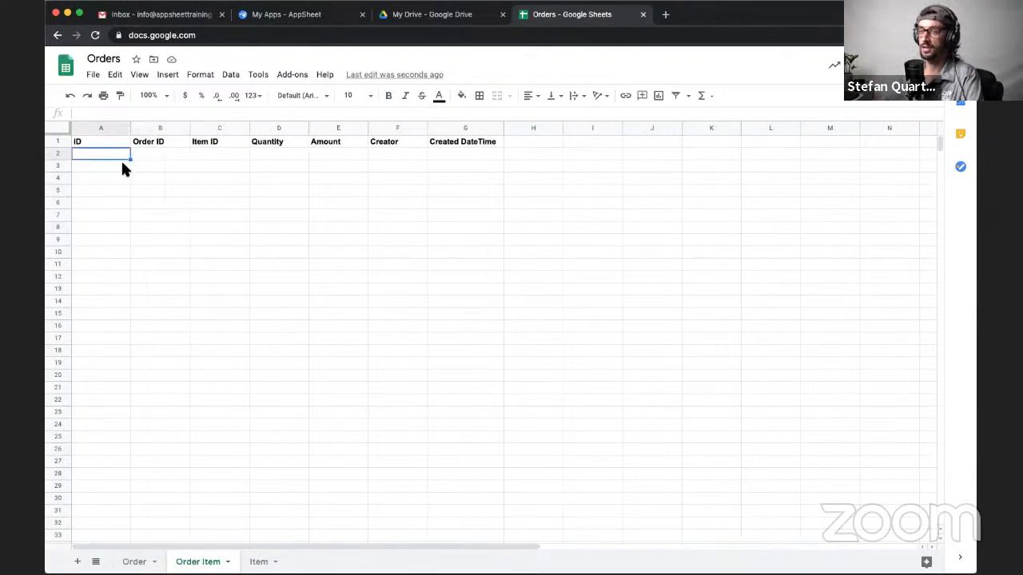
pyautogui.click(122, 163)
pyautogui.click(141, 164)
pyautogui.click(116, 151)
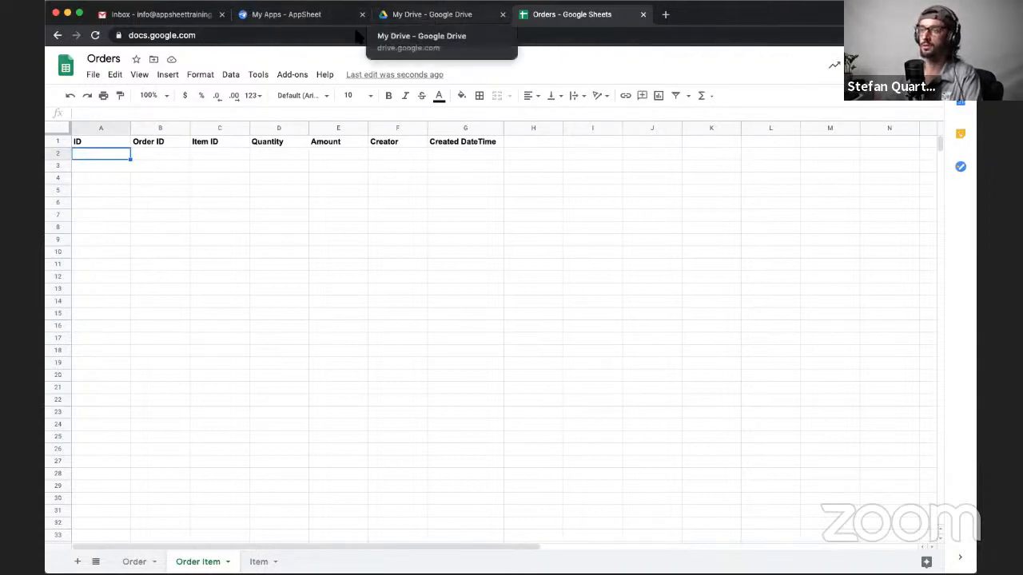
pyautogui.click(260, 78)
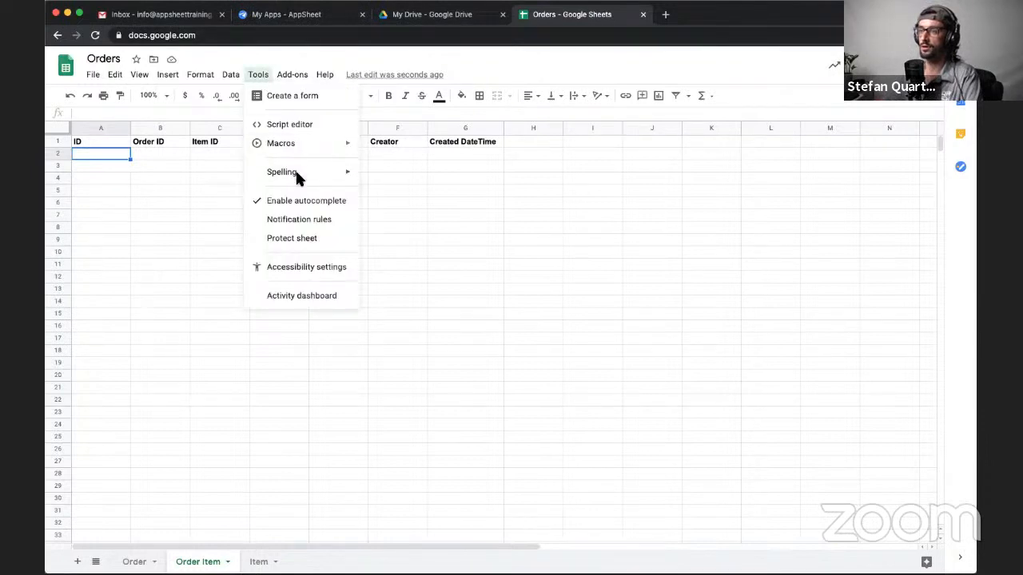
pyautogui.moveTo(287, 81)
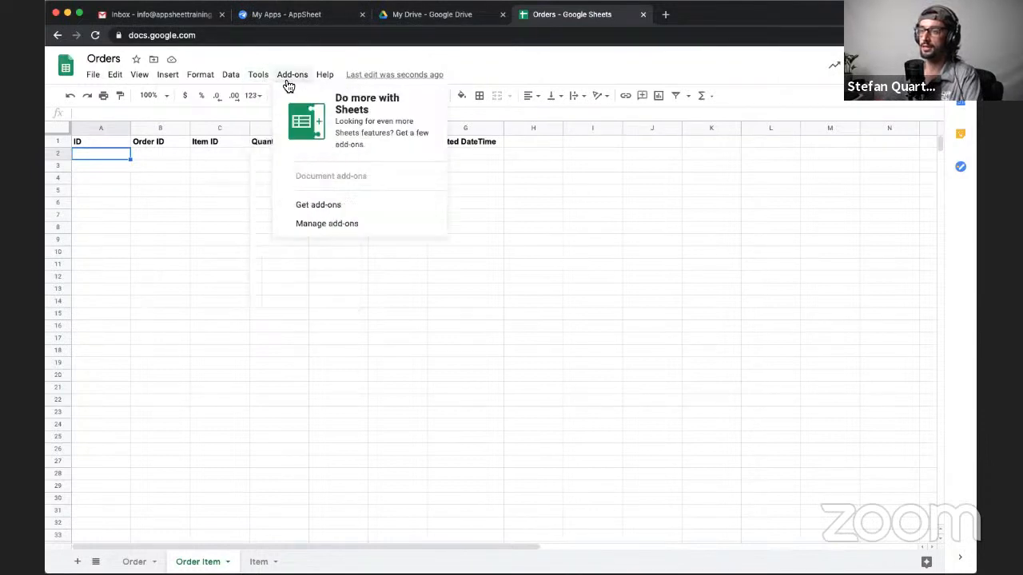
pyautogui.click(232, 251)
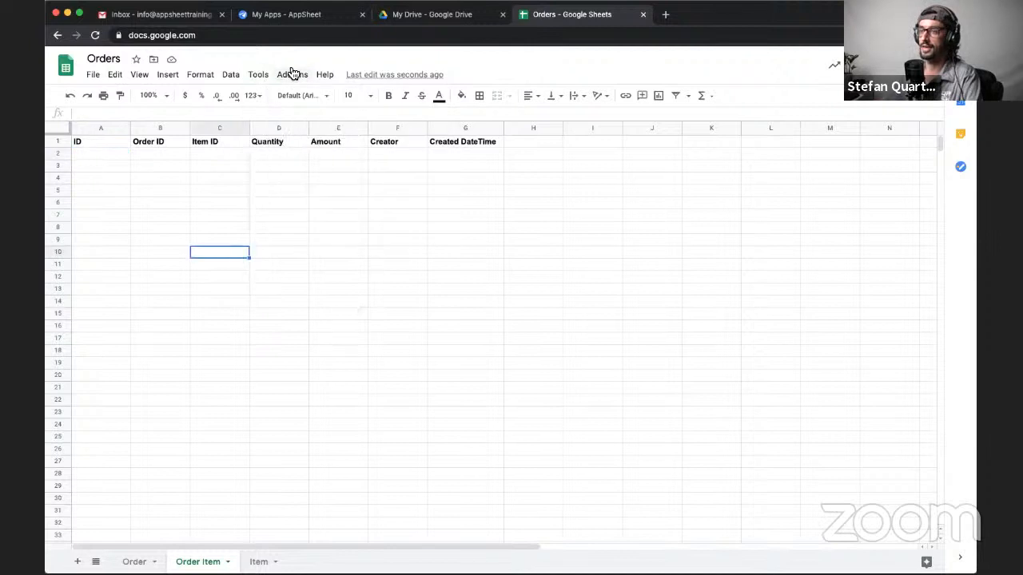
# - Switch to AppSheet and start a new app from your own data, naming it Order Demo
pyautogui.click(308, 18)
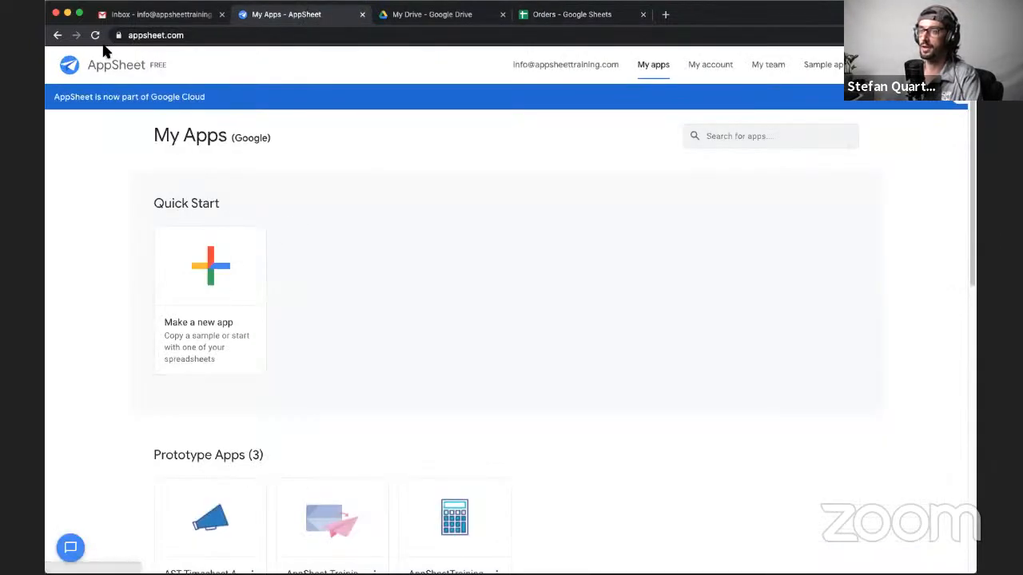
pyautogui.click(214, 269)
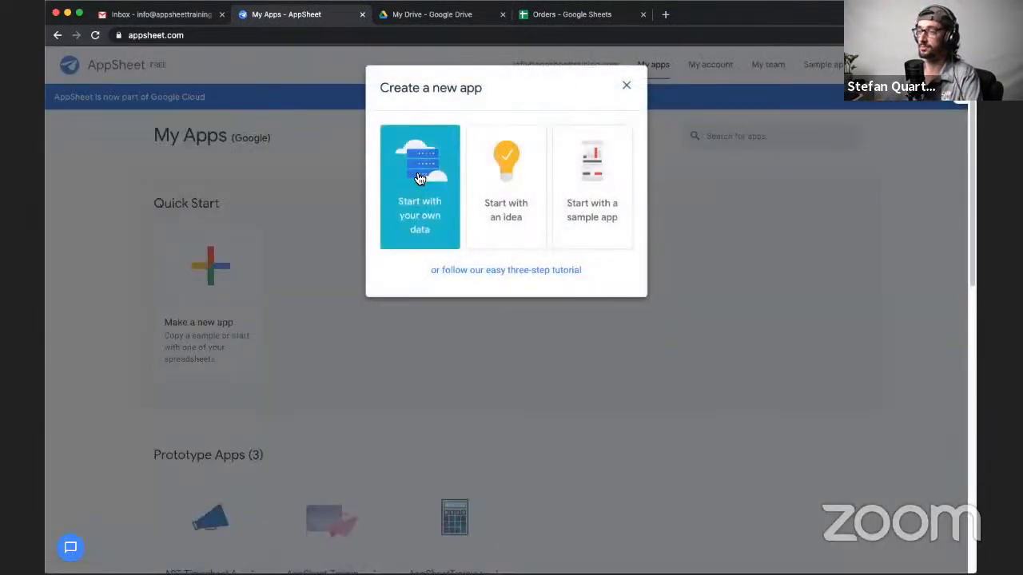
pyautogui.click(419, 177)
pyautogui.tripleClick(441, 155)
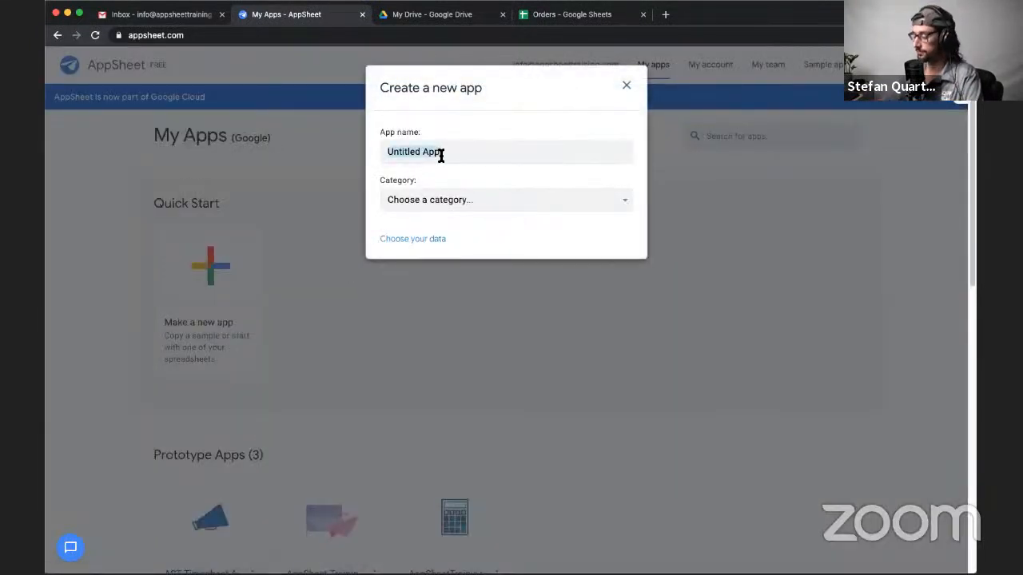
pyautogui.write('Order Demo')
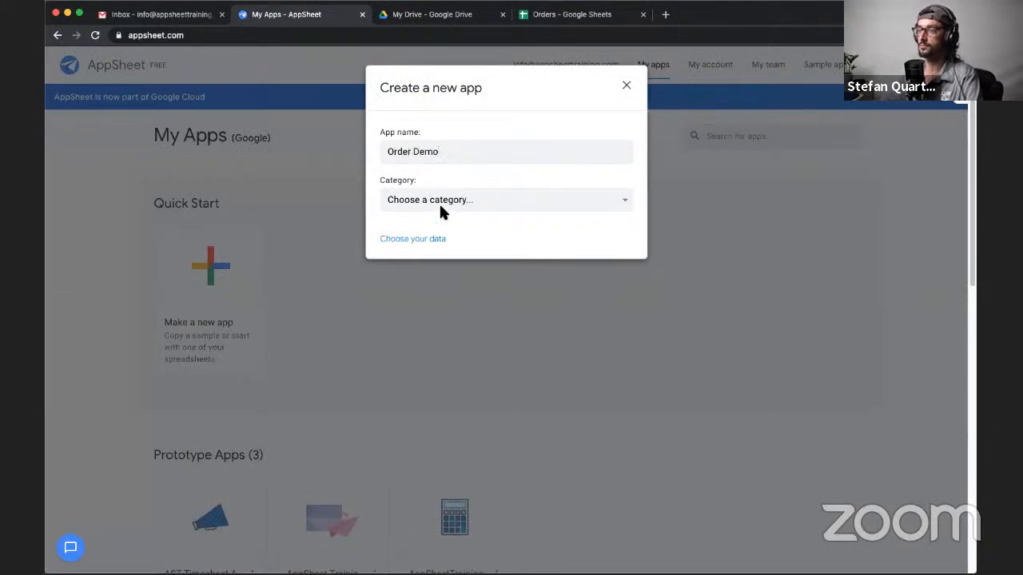
# - Choose the Orders spreadsheet from the google data source as the new app's data
pyautogui.click(437, 238)
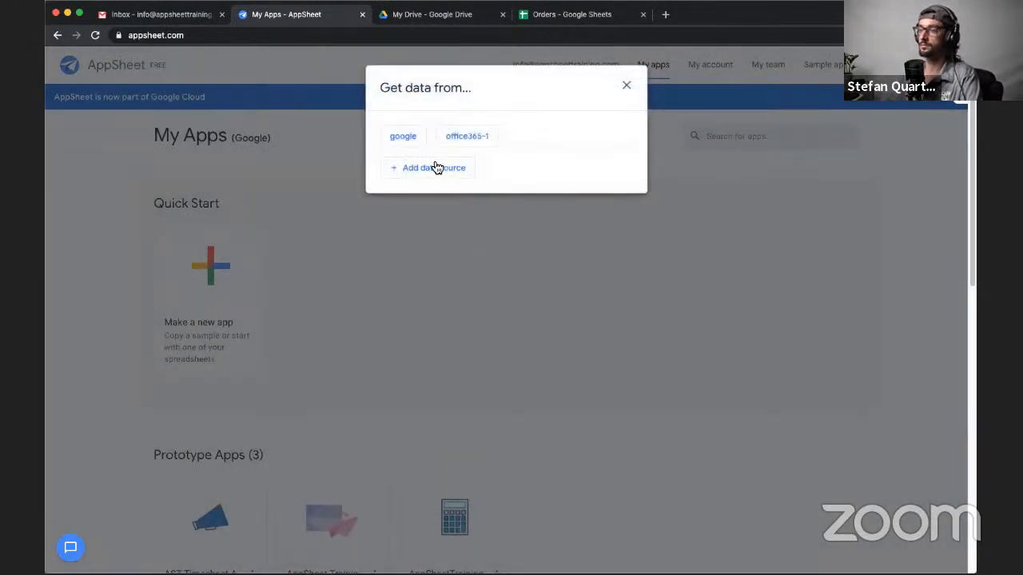
pyautogui.click(405, 137)
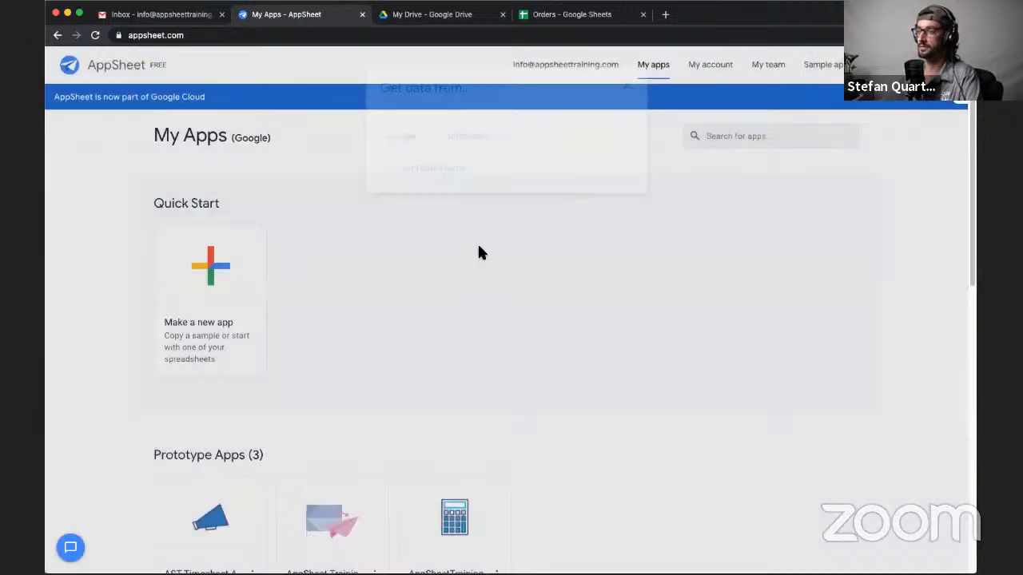
pyautogui.click(248, 316)
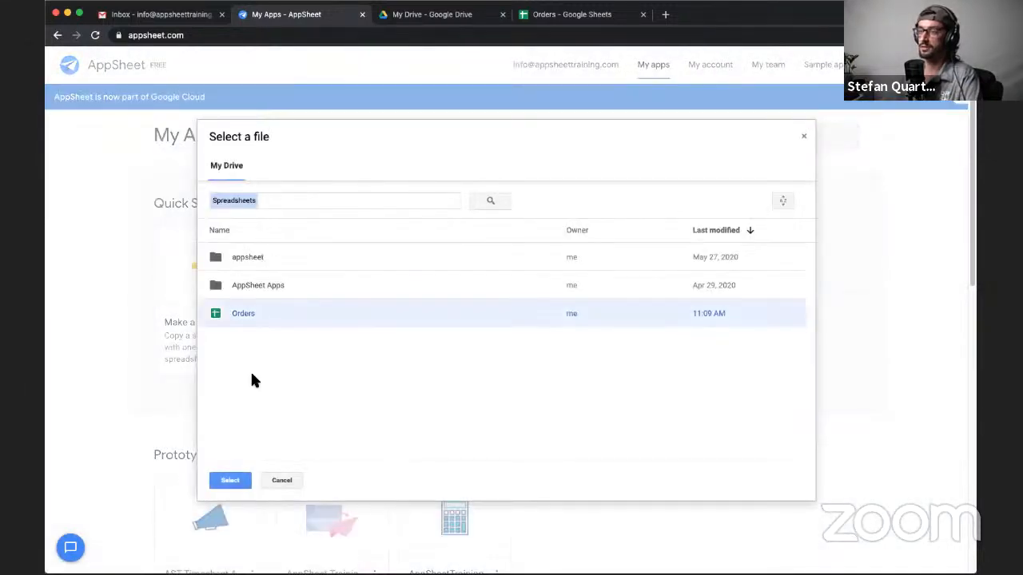
pyautogui.click(230, 480)
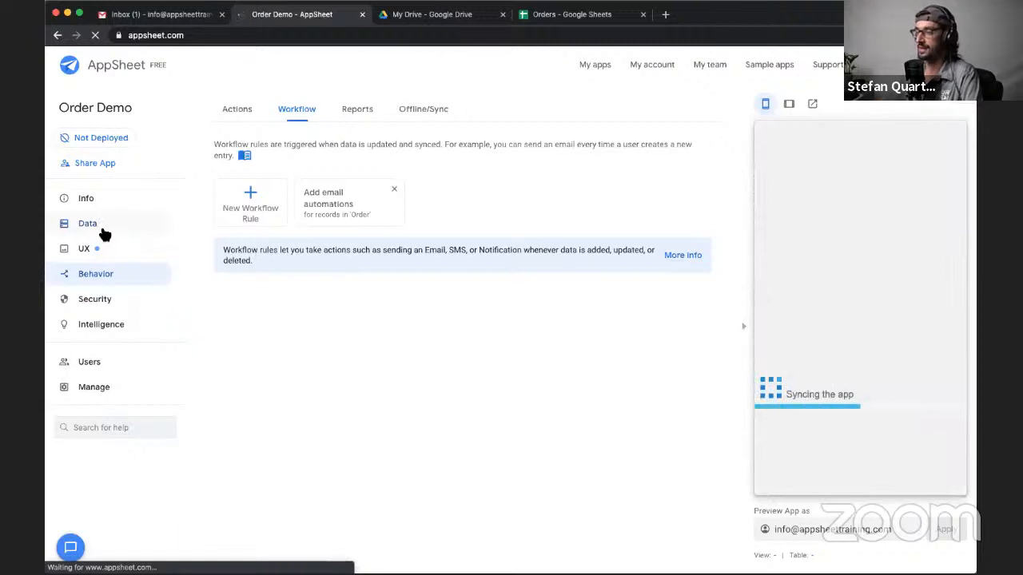
# - Add the suggested Order Item and Item tables to the app's data and collapse the table details
pyautogui.click(102, 230)
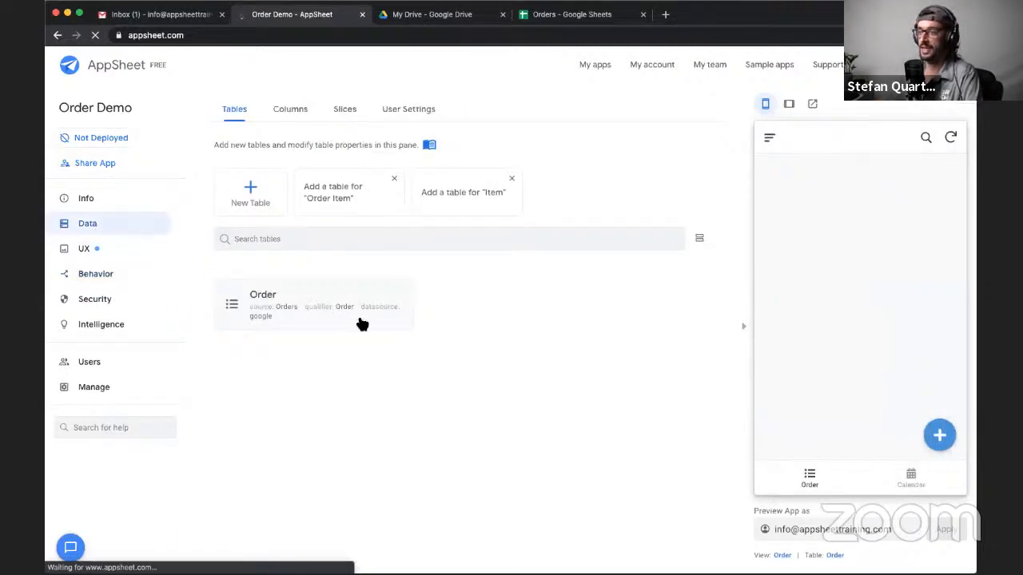
pyautogui.click(350, 197)
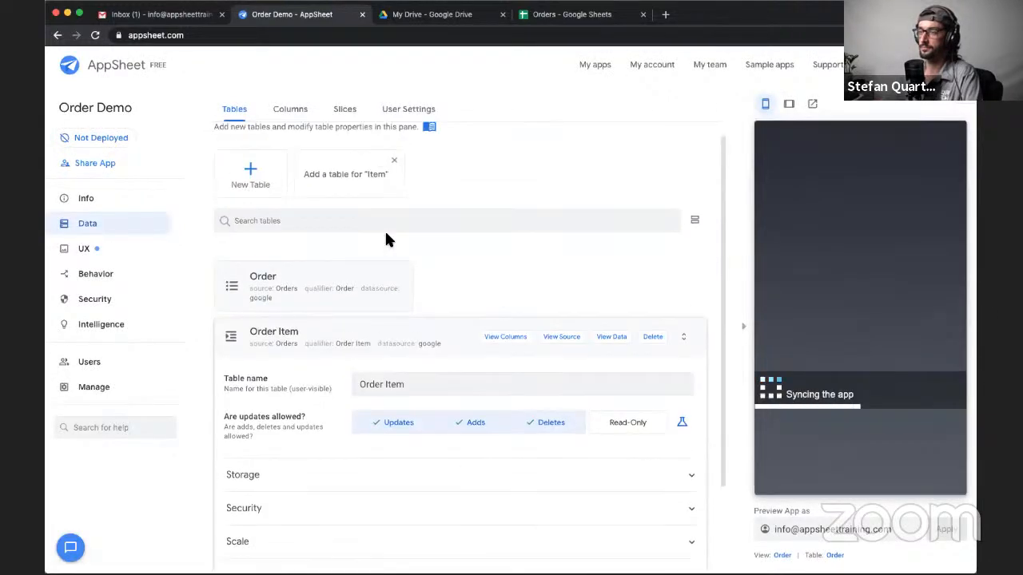
pyautogui.click(359, 183)
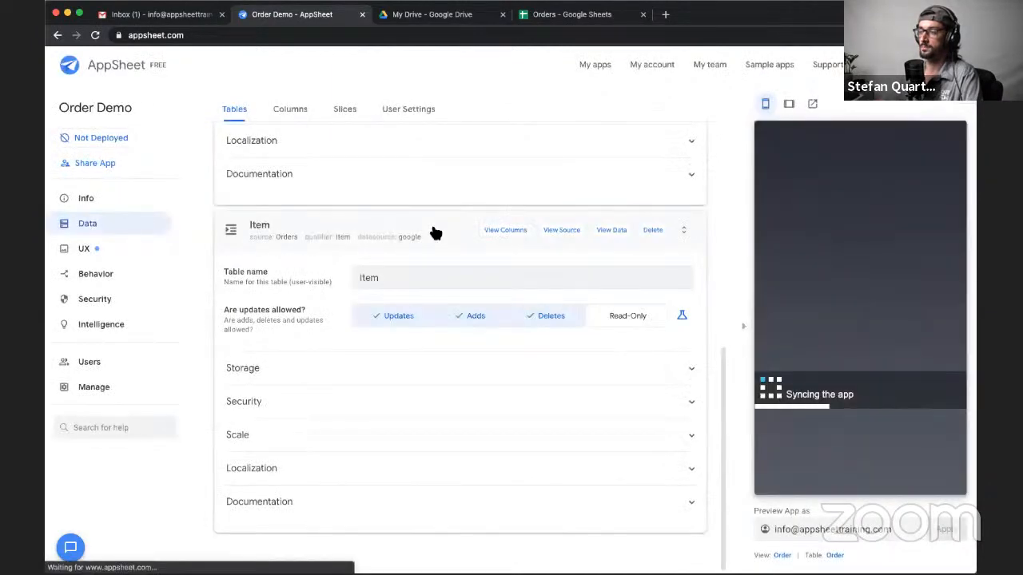
pyautogui.scroll(8, 435, 233)
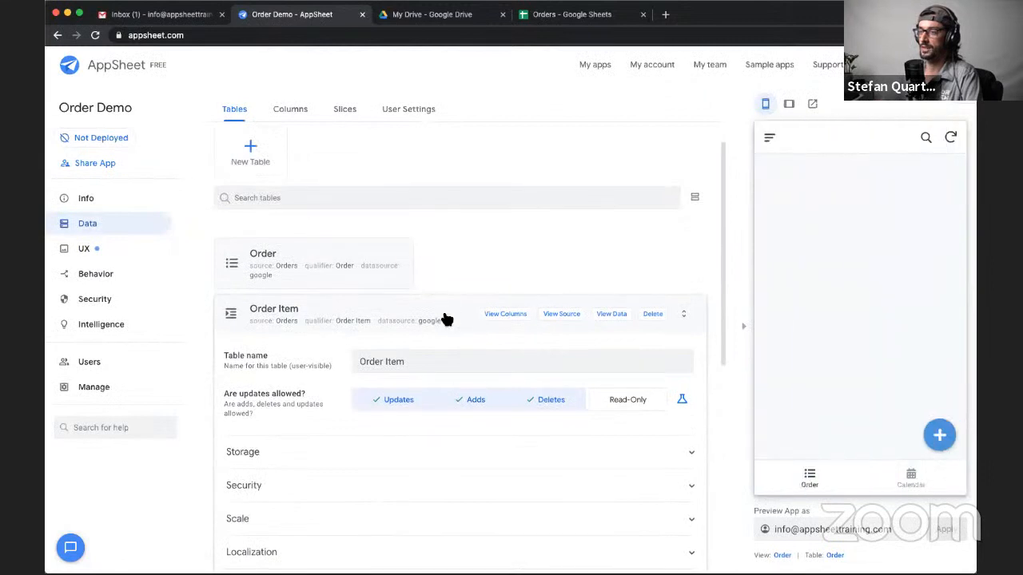
pyautogui.click(418, 314)
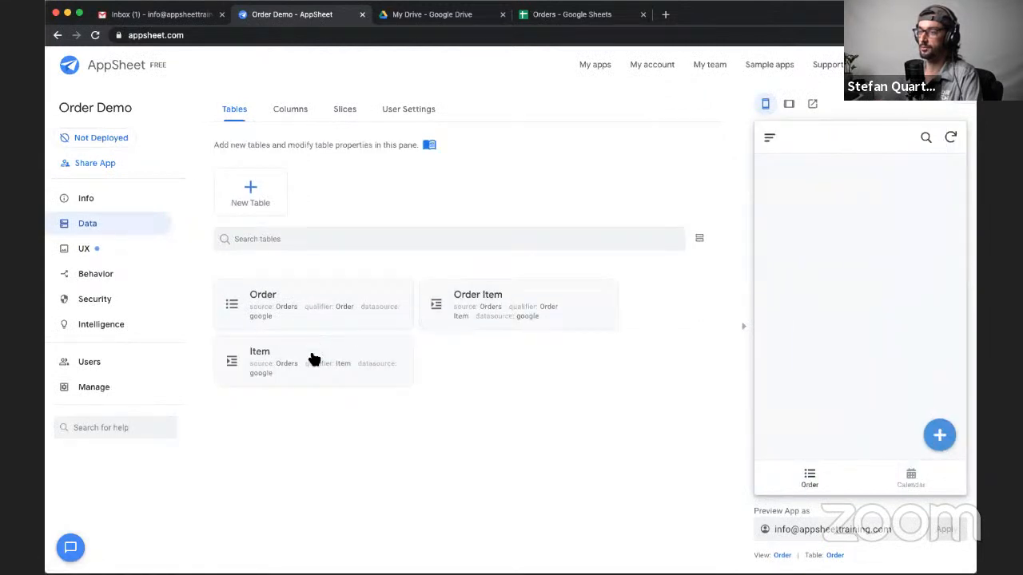
# - Open the Order table's column definitions and make Creator the label column instead of ID, leaving Creator's type as Text
pyautogui.click(289, 112)
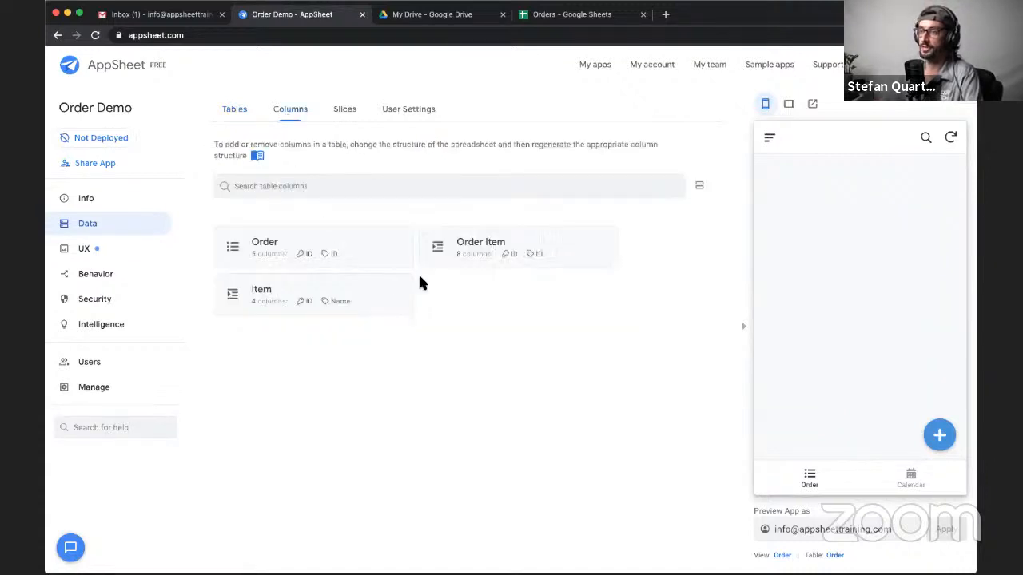
pyautogui.click(372, 252)
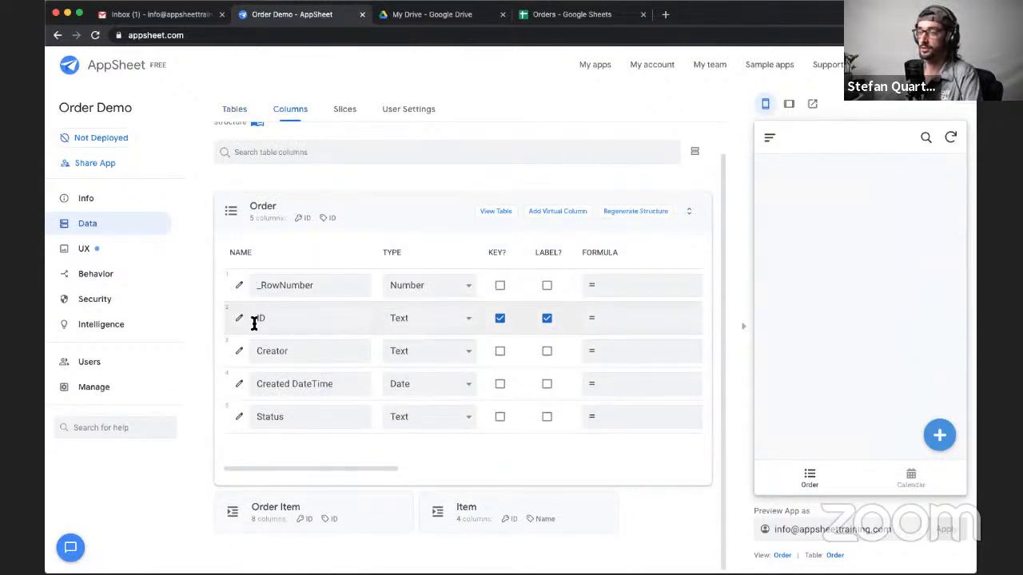
pyautogui.doubleClick(252, 319)
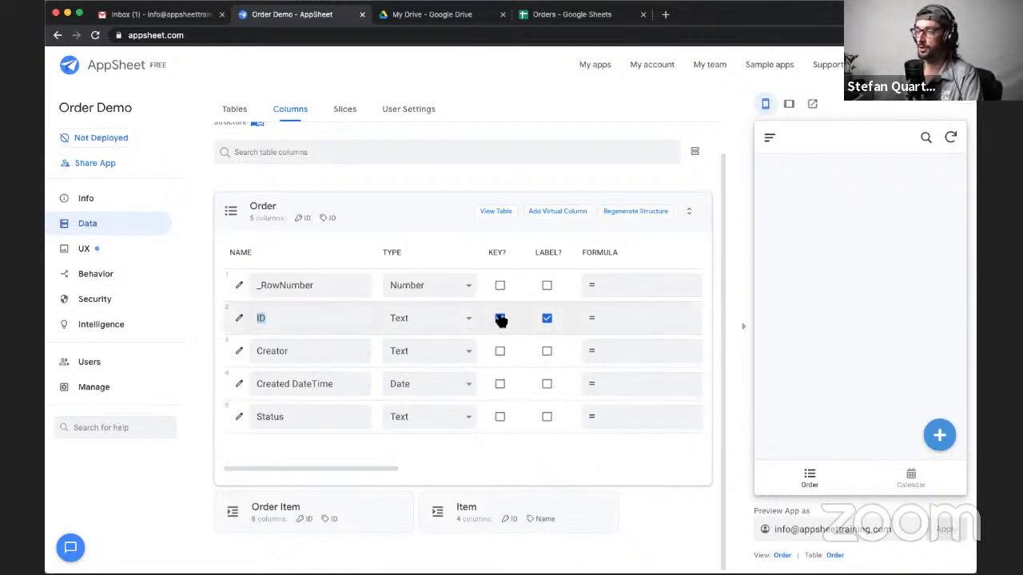
pyautogui.click(221, 317)
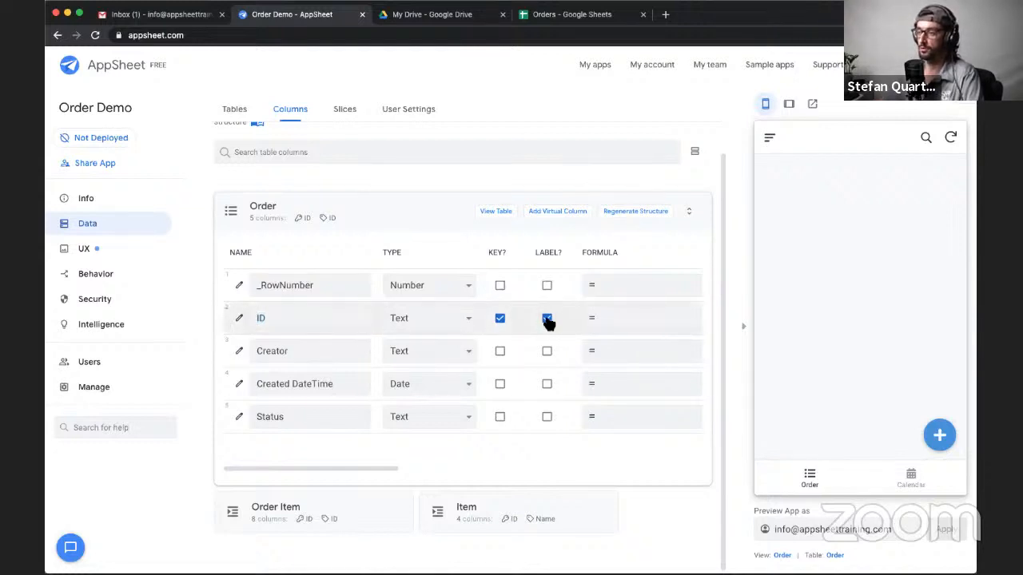
pyautogui.click(548, 318)
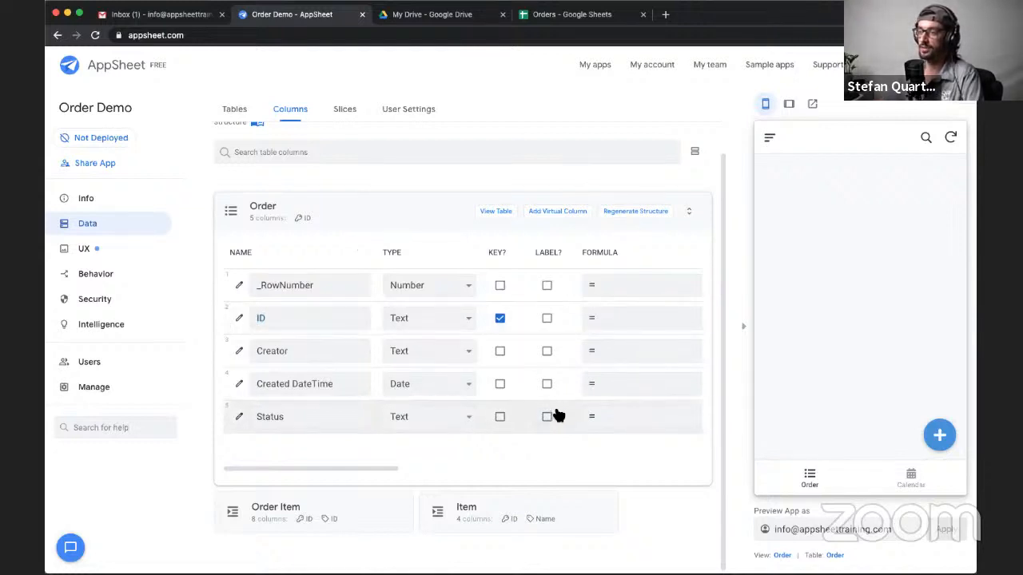
pyautogui.click(546, 352)
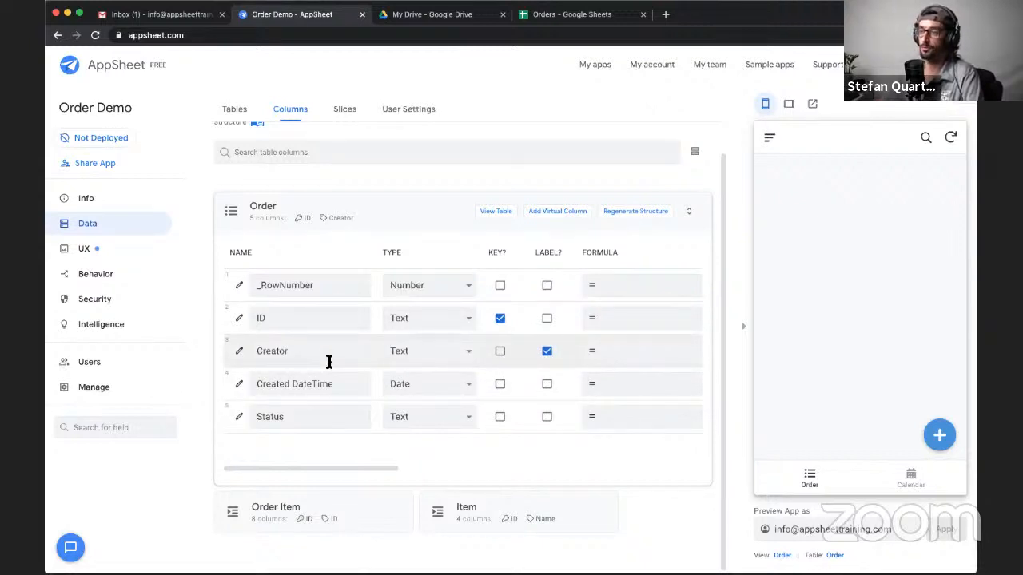
pyautogui.click(408, 351)
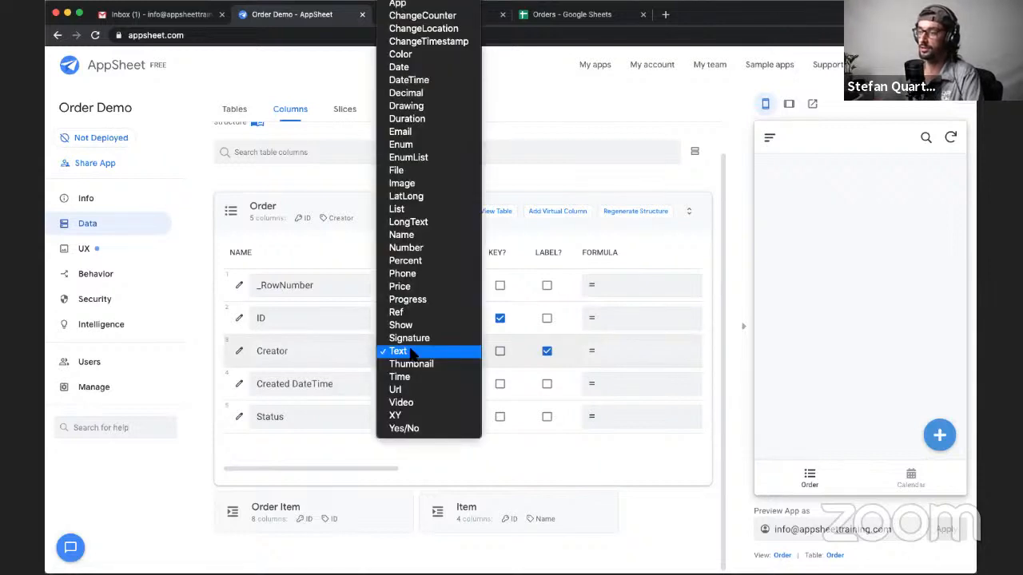
pyautogui.click(410, 353)
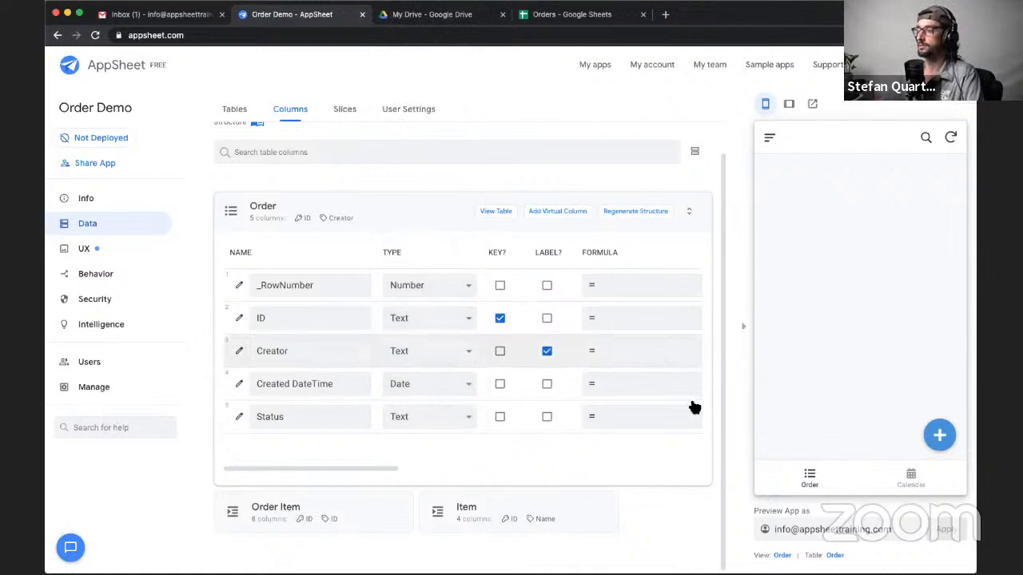
# - Collapse the app preview and hide the Order table's ID column from view in the app
pyautogui.click(745, 341)
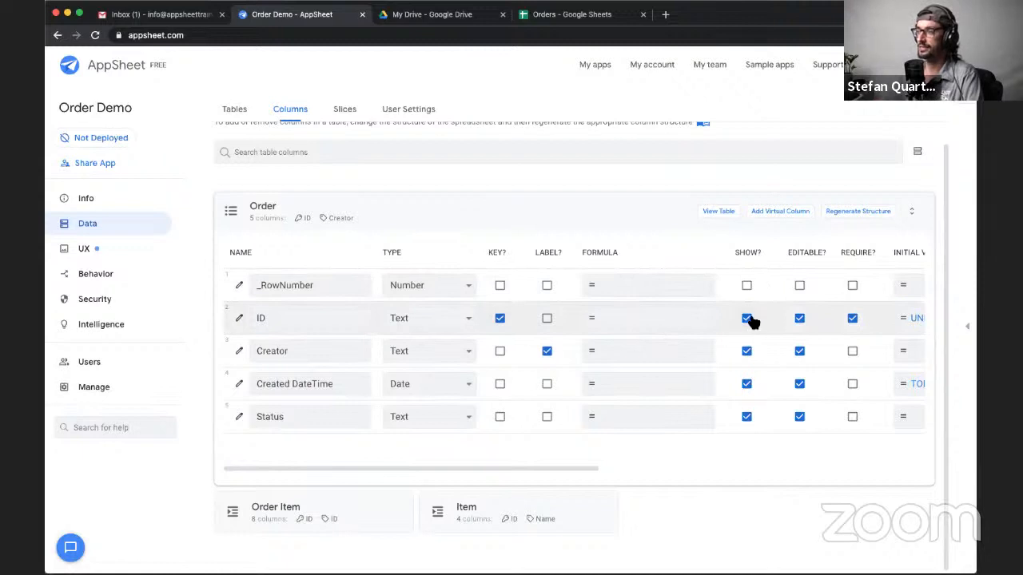
pyautogui.hscroll(1, 754, 322)
pyautogui.hscroll(-1, 754, 322)
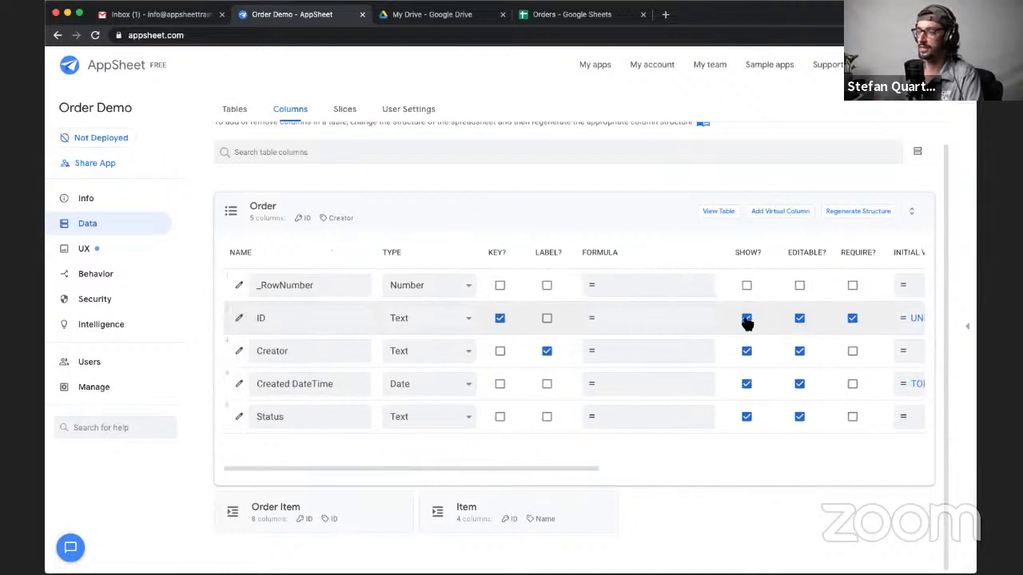
pyautogui.click(746, 320)
# - Examine the Initial Value settings across the Order table's columns
pyautogui.hscroll(2, 787, 317)
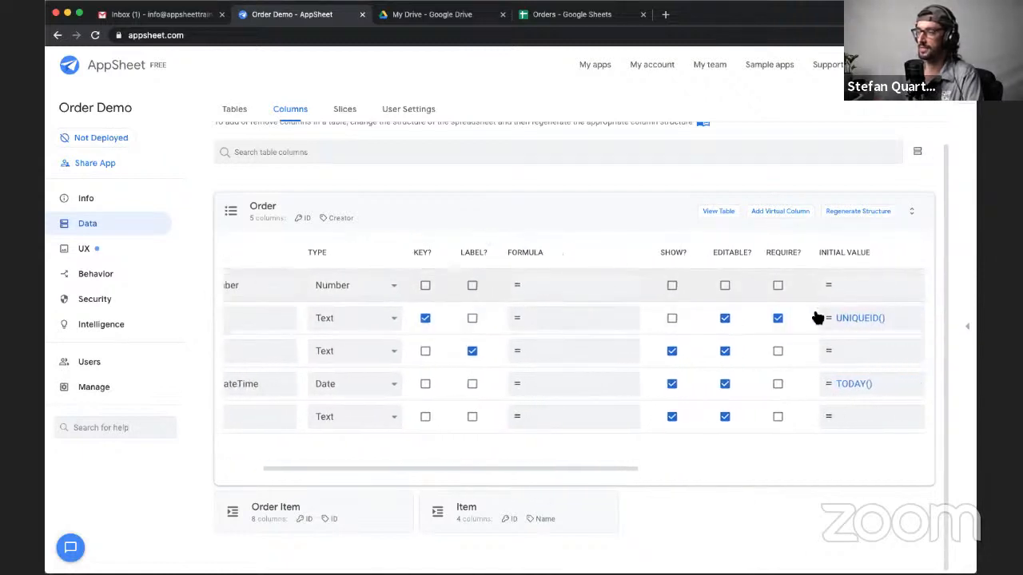
pyautogui.moveTo(819, 253); pyautogui.dragTo(889, 260)
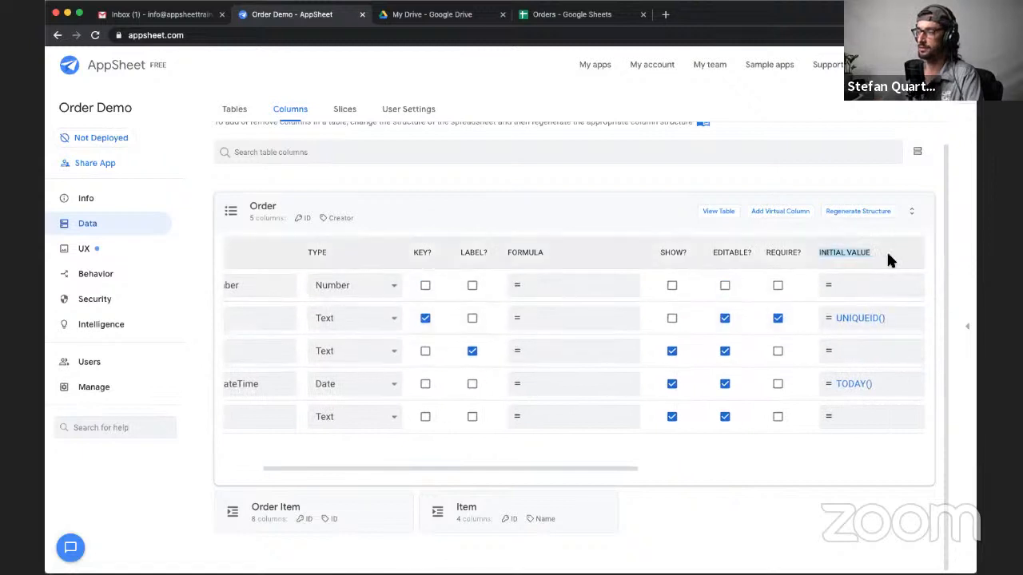
pyautogui.hscroll(-1, 753, 352)
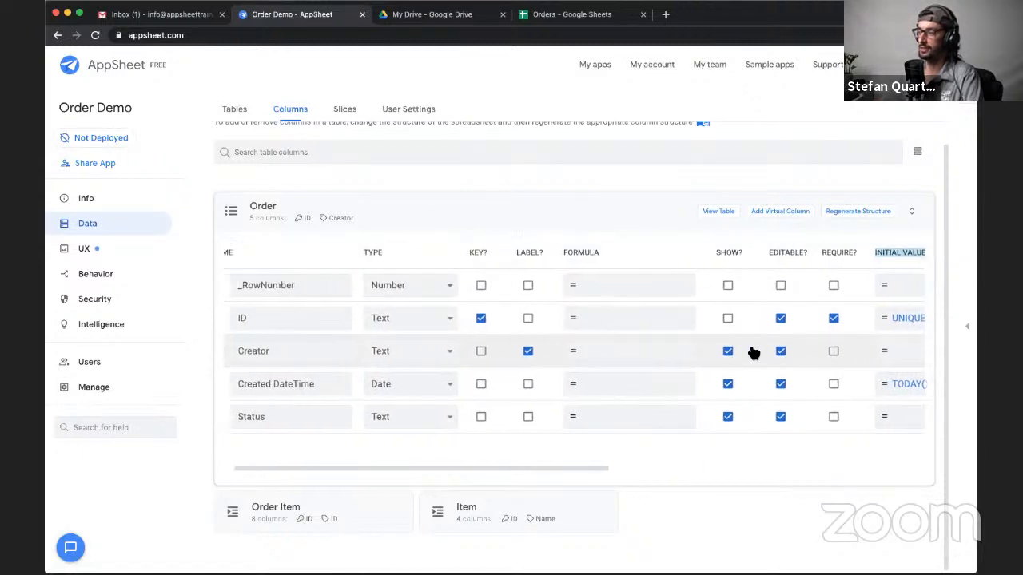
pyautogui.hscroll(-1, 753, 351)
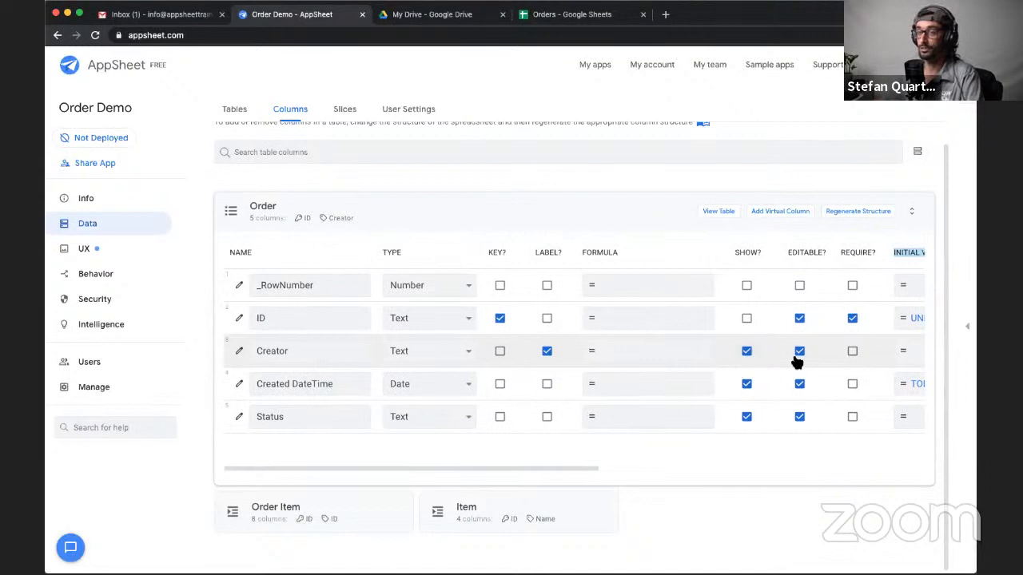
pyautogui.hscroll(4, 804, 345)
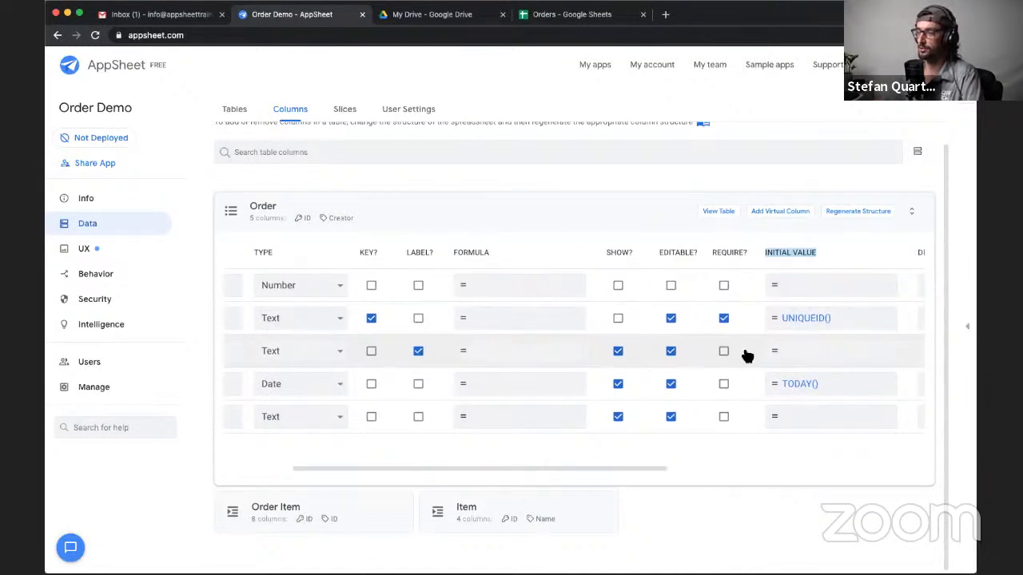
pyautogui.hscroll(-2, 731, 367)
pyautogui.hscroll(-2, 731, 367)
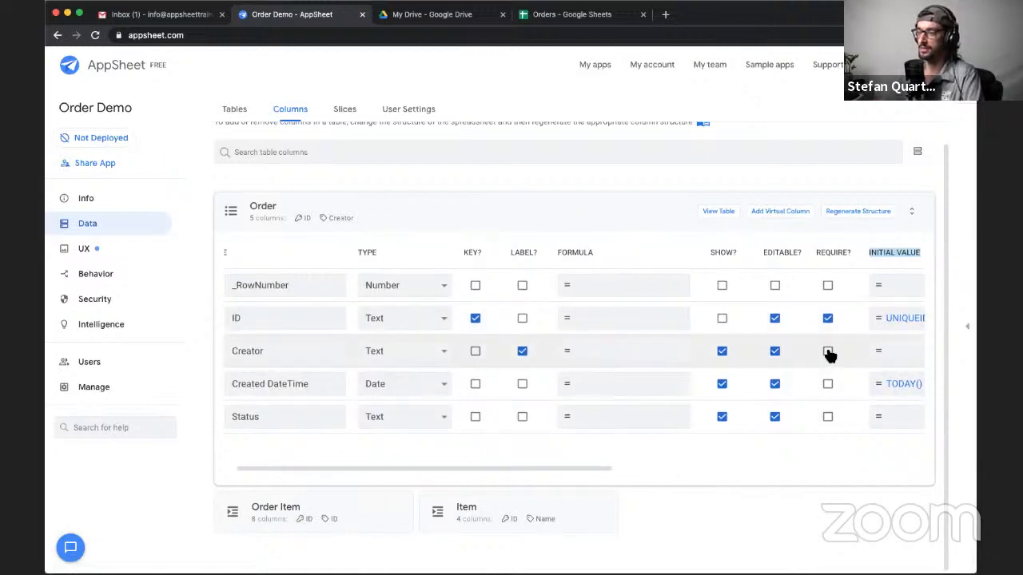
# - Set the Creator column's initial value to USEREMAIL() and make the column required
pyautogui.hscroll(2, 829, 356)
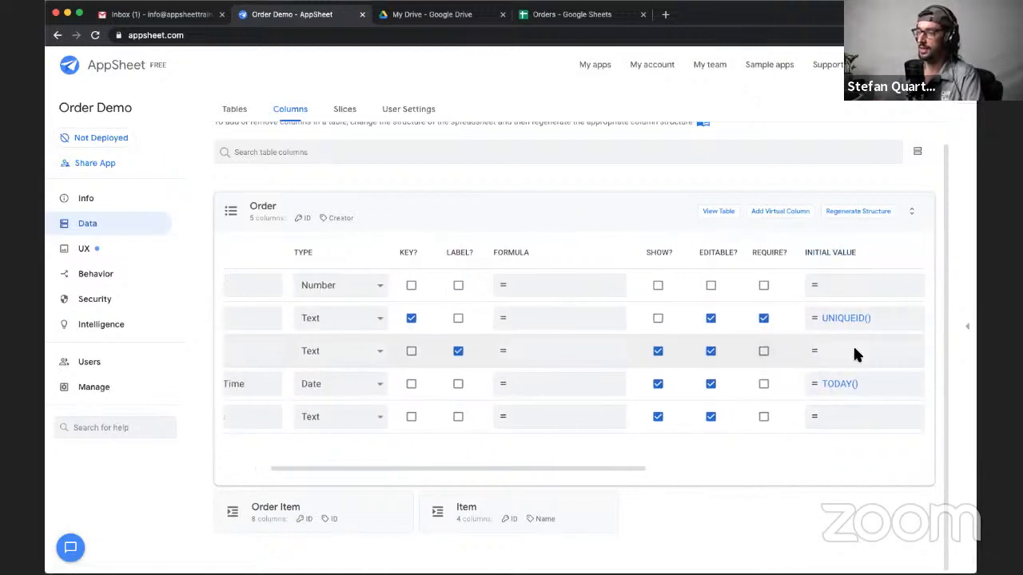
pyautogui.click(855, 354)
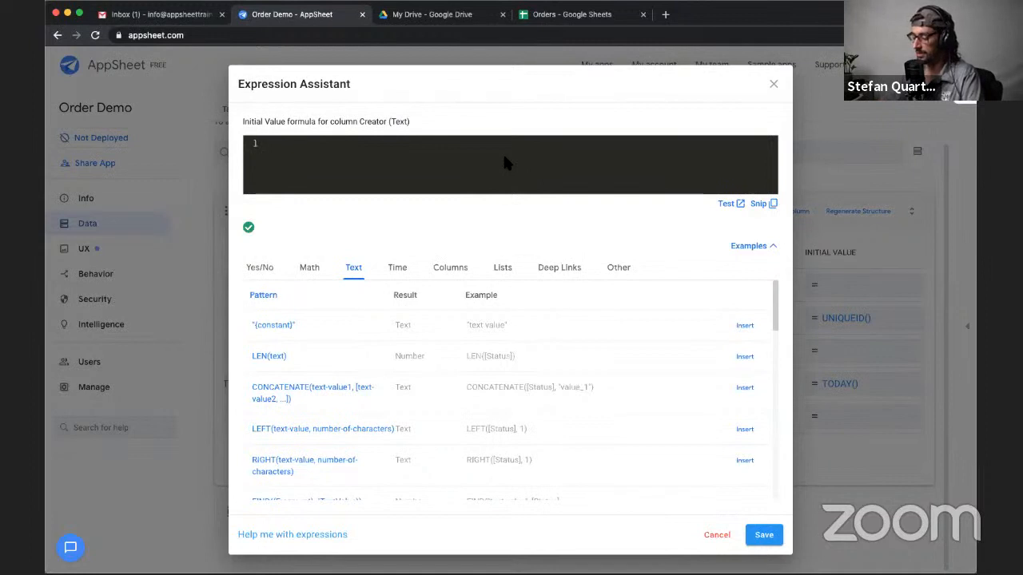
pyautogui.write('USEREMAIL')
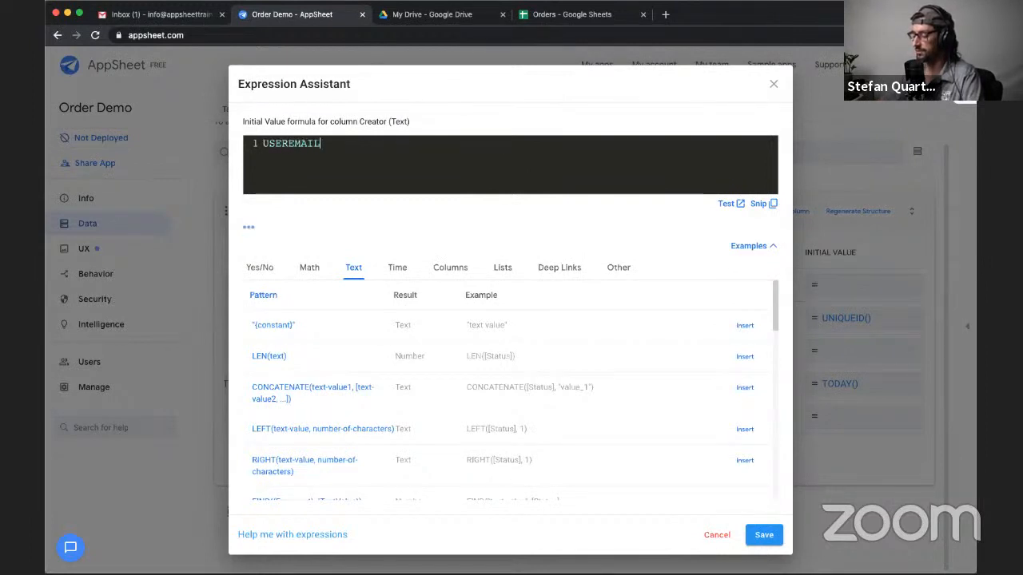
pyautogui.write('()')
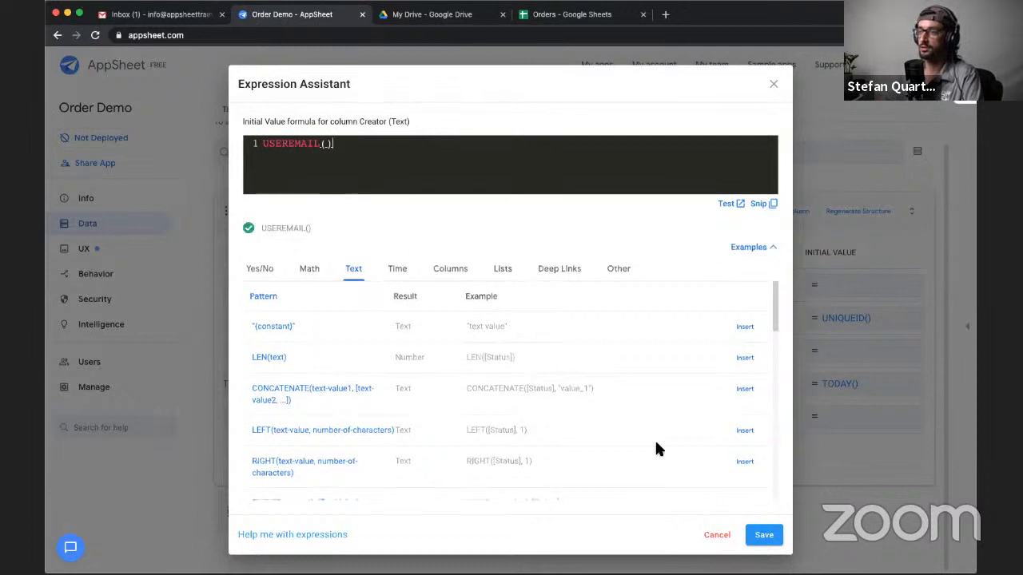
pyautogui.click(763, 535)
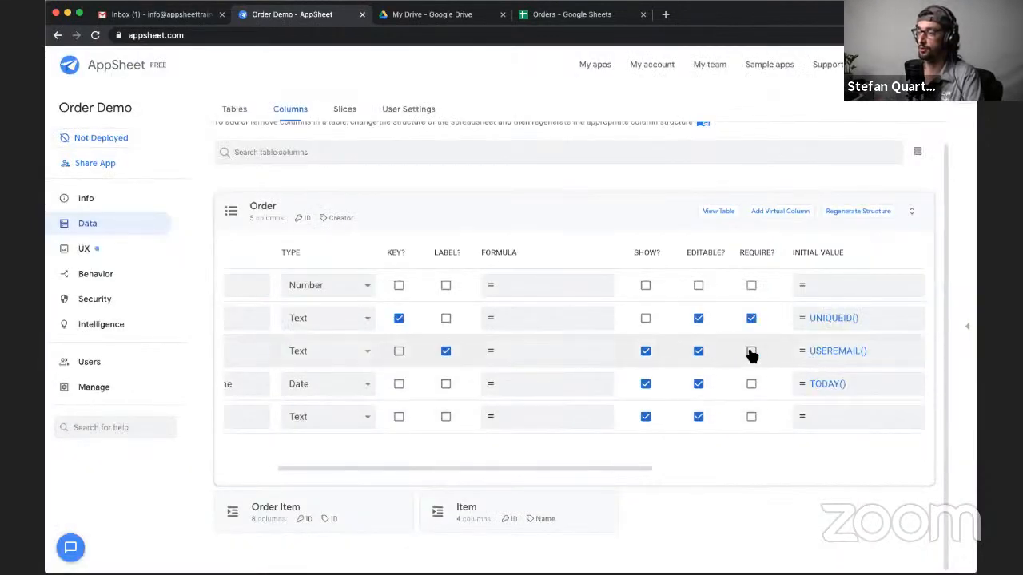
# - Change the Created DateTime column's type to DateTime and set its initial value to NOW()
pyautogui.hscroll(-3, 630, 385)
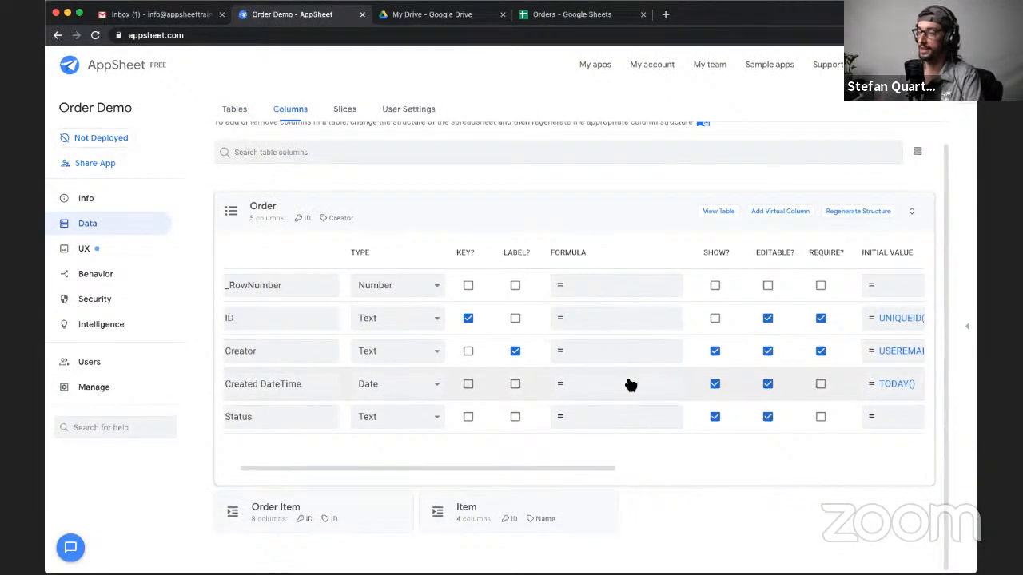
pyautogui.click(374, 387)
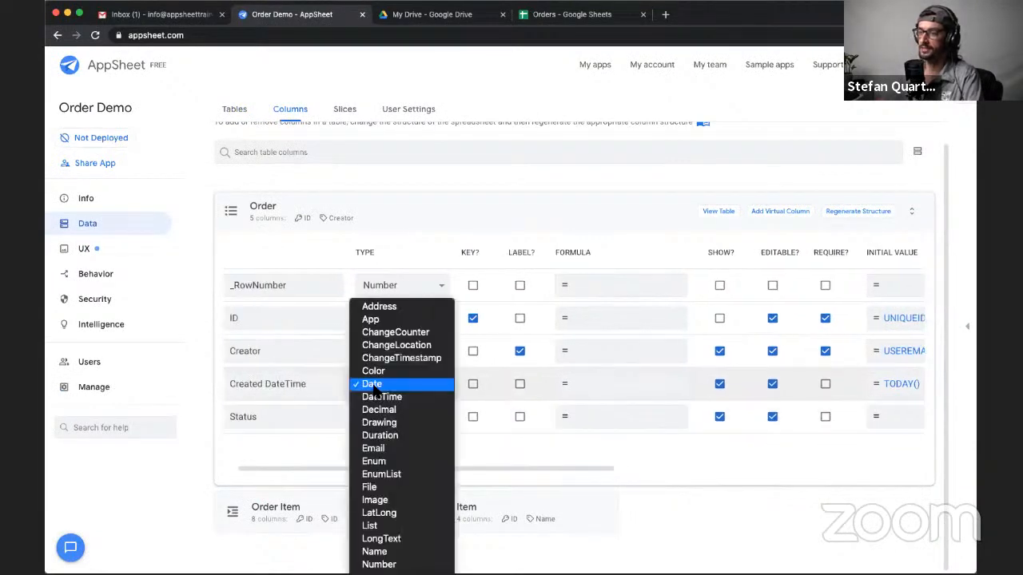
pyautogui.click(381, 396)
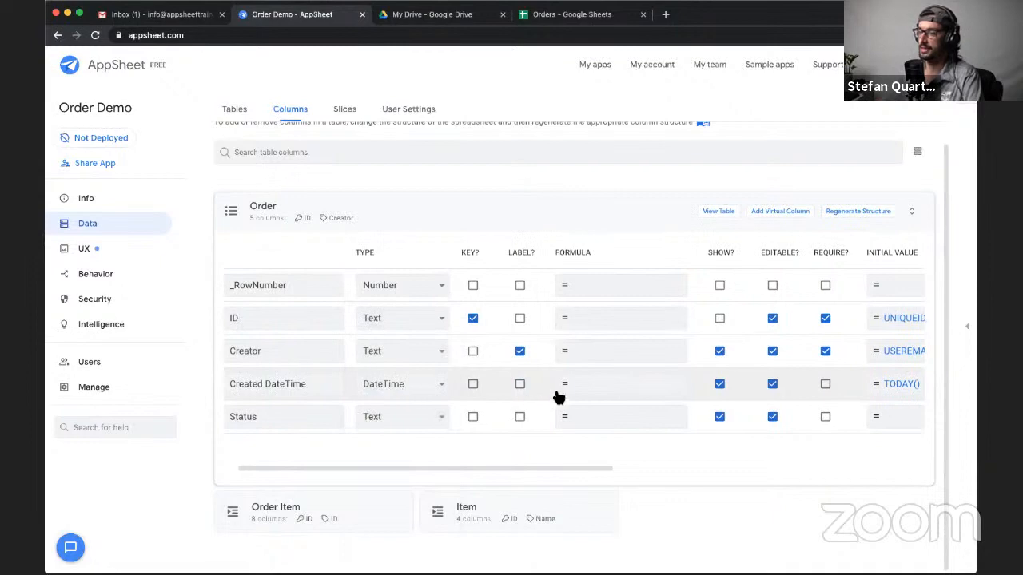
pyautogui.hscroll(3, 556, 395)
pyautogui.click(792, 384)
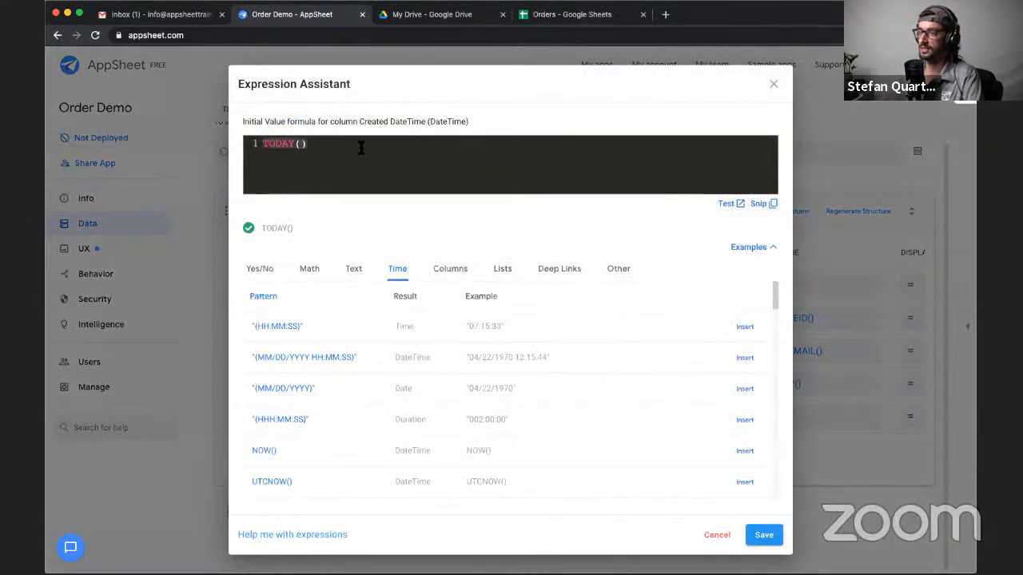
pyautogui.write('NOW')
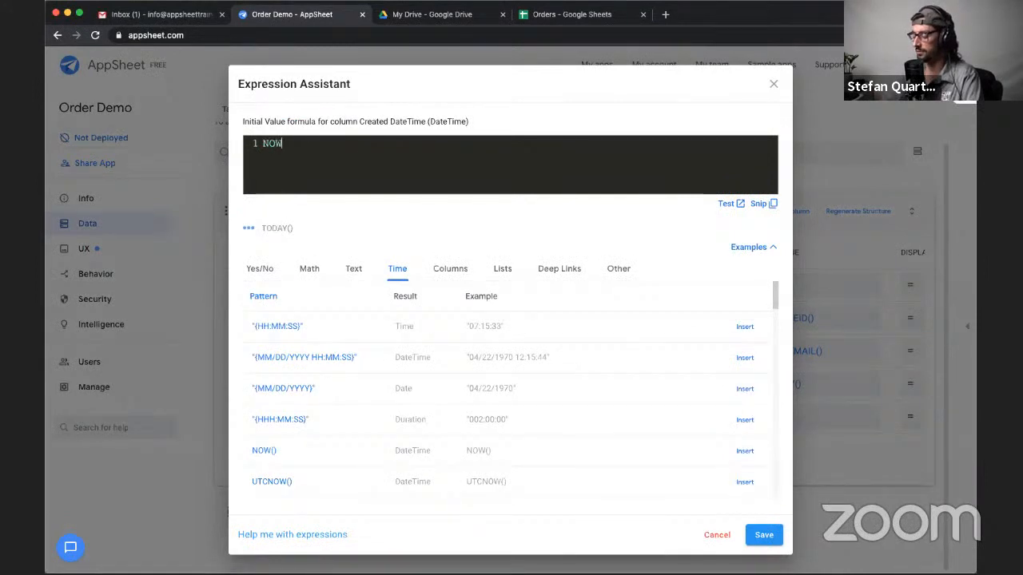
pyautogui.write('()')
pyautogui.click(768, 538)
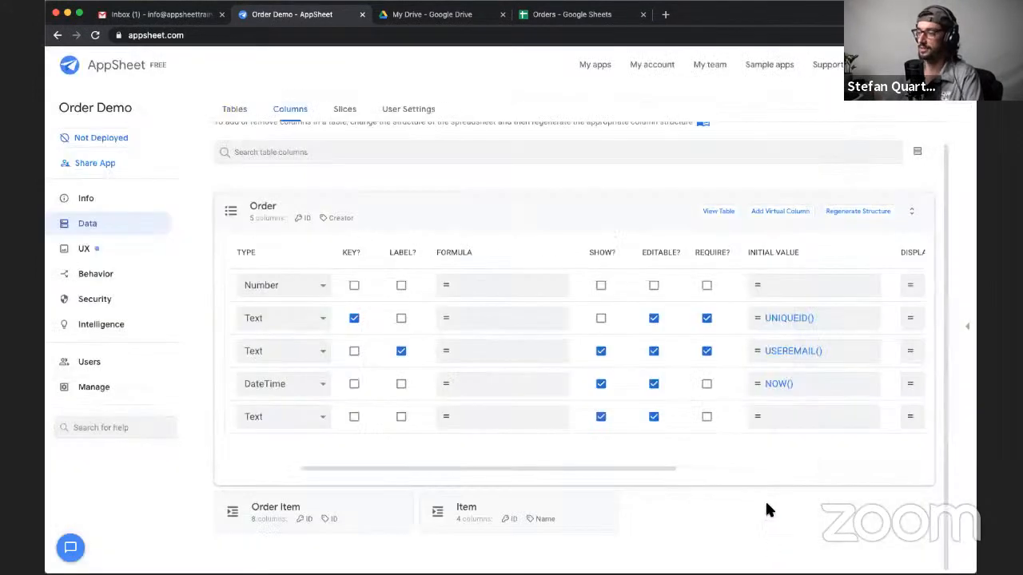
# - Change the Order table's Status column type to Enum
pyautogui.hscroll(-4, 772, 391)
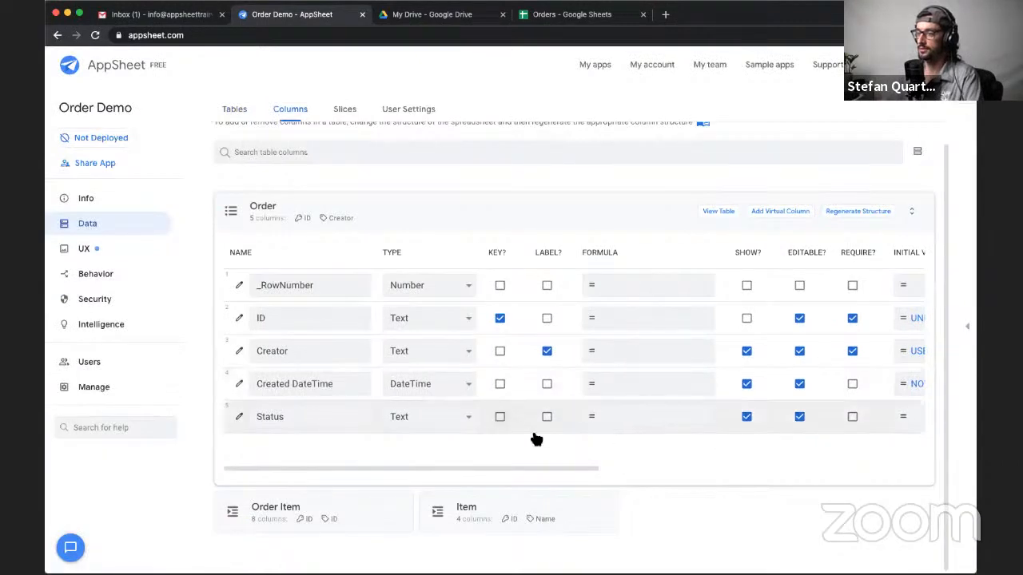
pyautogui.hscroll(3, 680, 411)
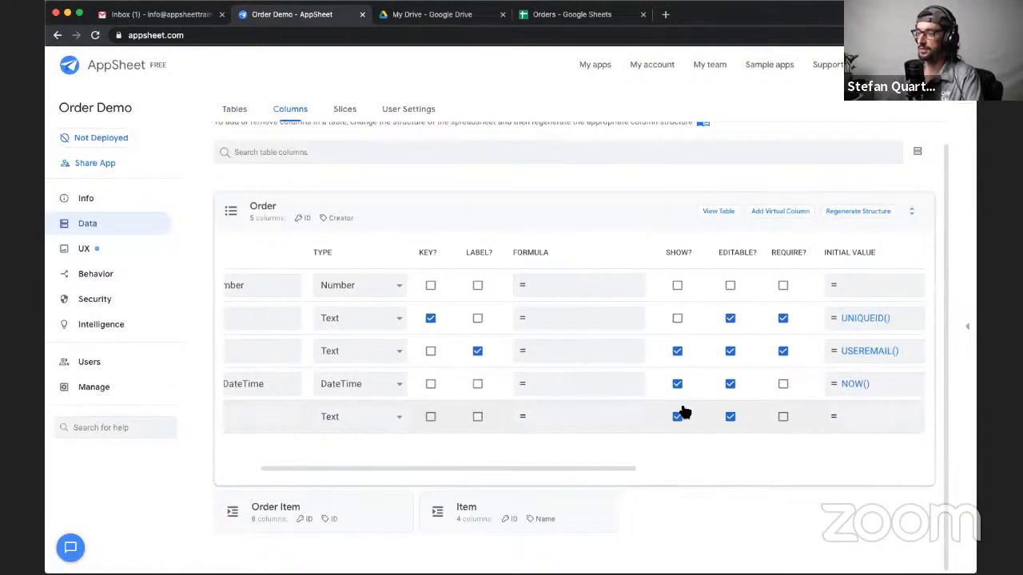
pyautogui.hscroll(-3, 680, 411)
pyautogui.click(445, 418)
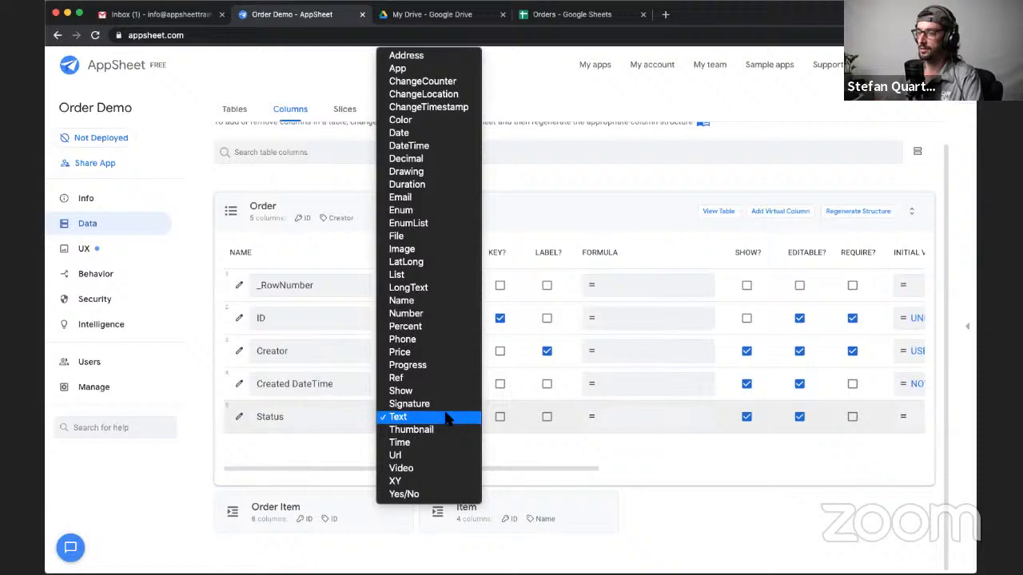
pyautogui.click(419, 208)
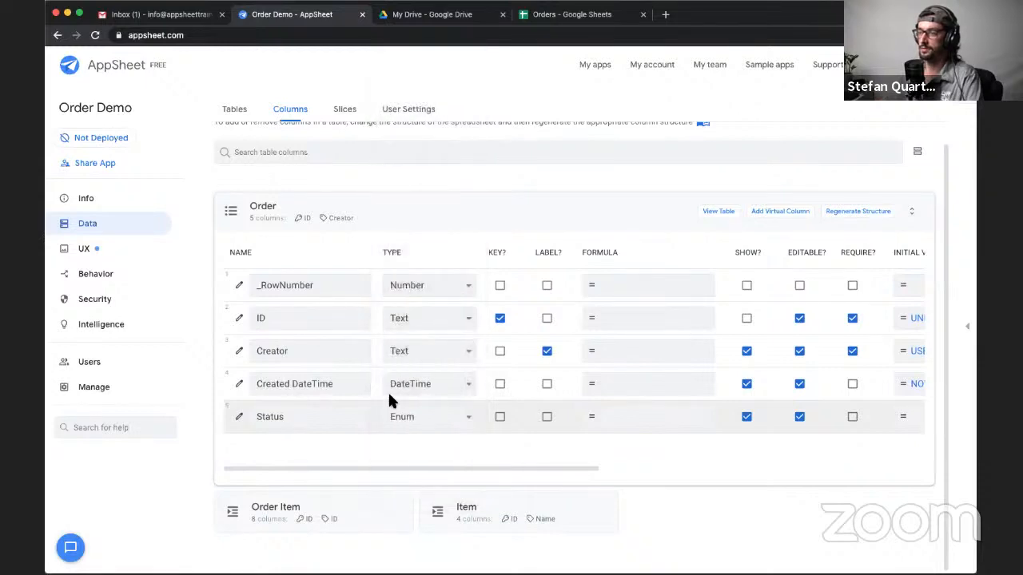
# - Open the Status column's definition and add the enum values Pending, Completed and Trashed
pyautogui.click(239, 416)
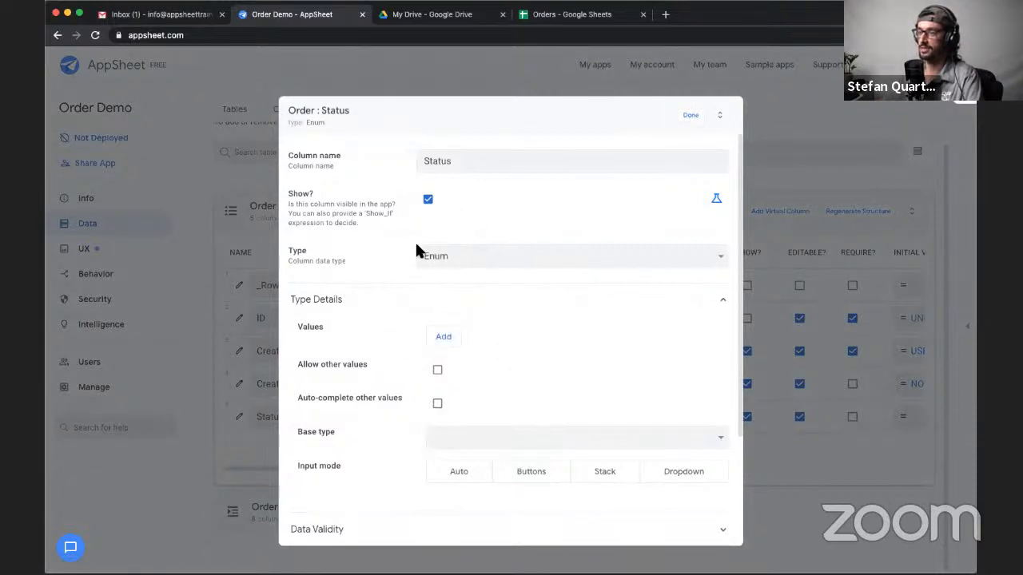
pyautogui.click(443, 339)
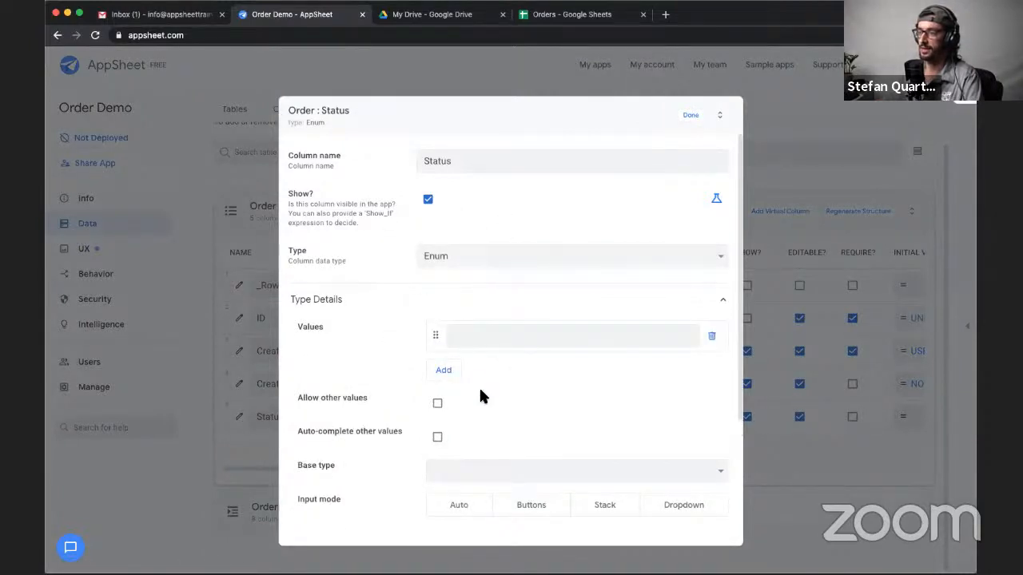
pyautogui.click(480, 341)
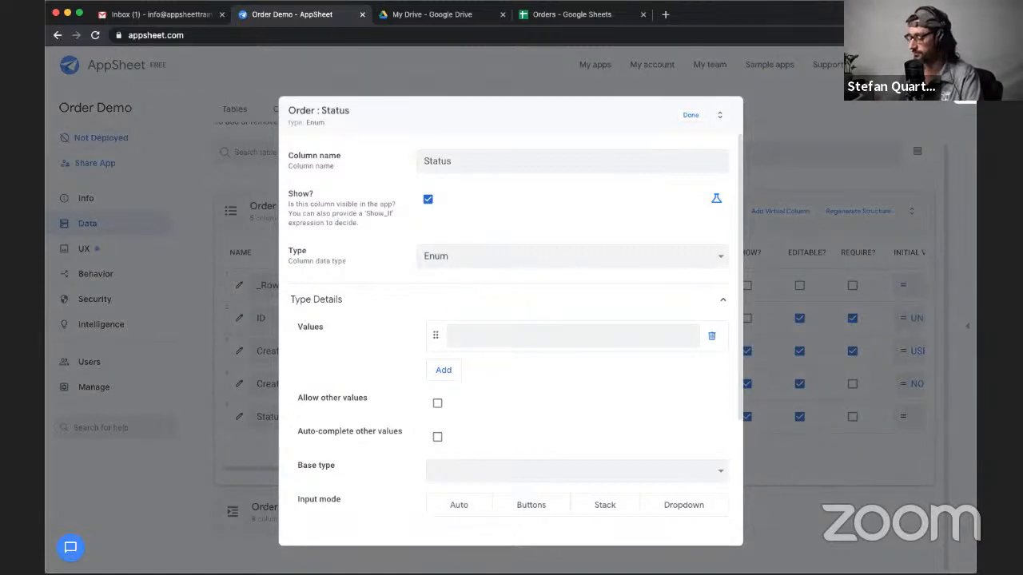
pyautogui.write('Pending')
pyautogui.click(443, 372)
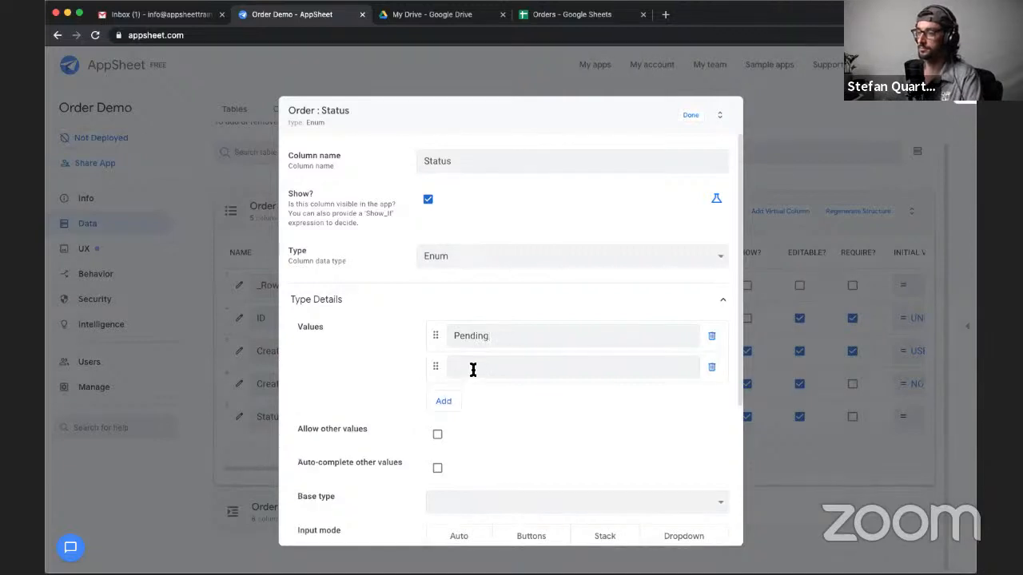
pyautogui.click(473, 367)
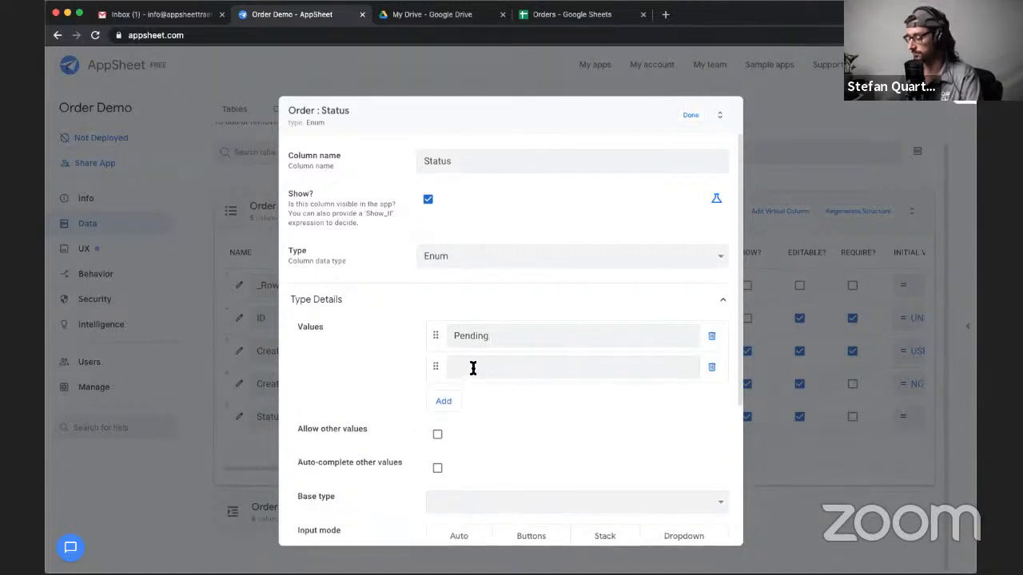
pyautogui.write('Co')
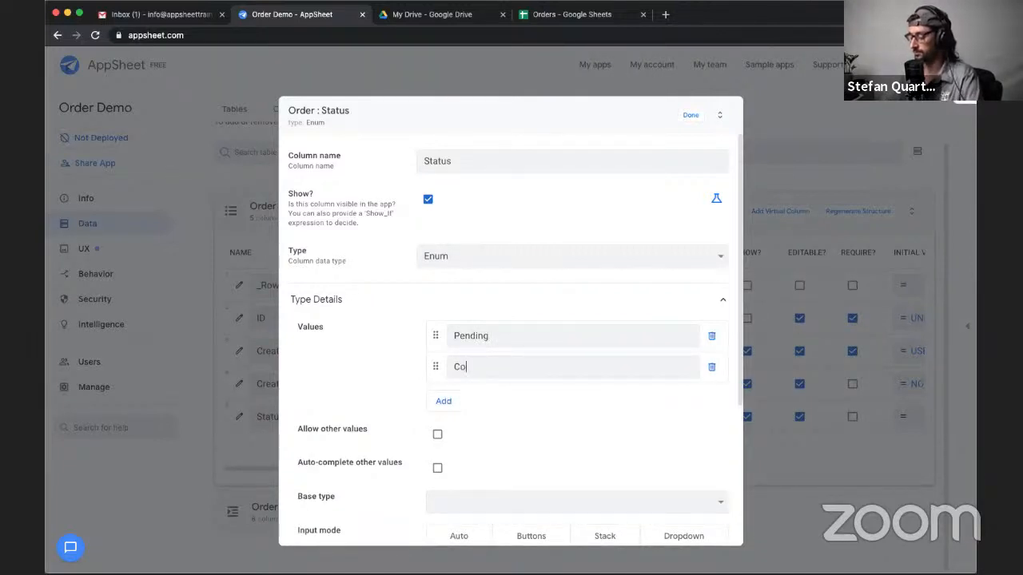
pyautogui.write('mplete')
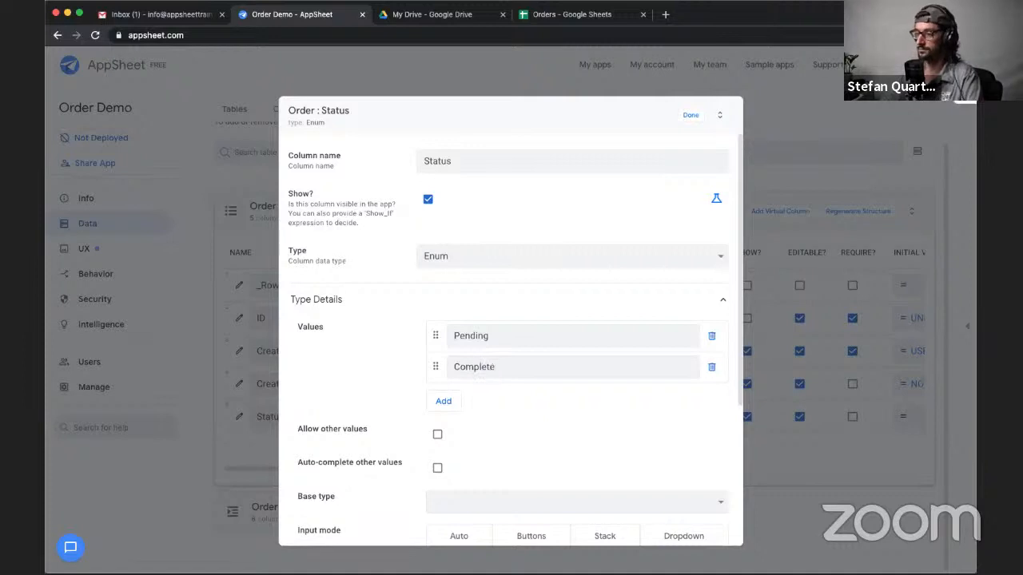
pyautogui.click(444, 399)
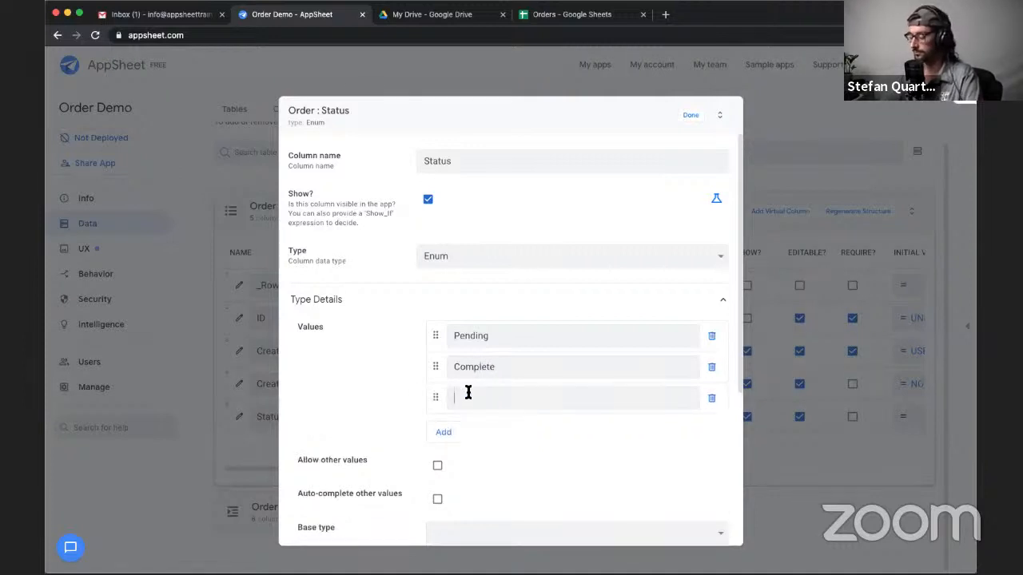
pyautogui.write('Trashed')
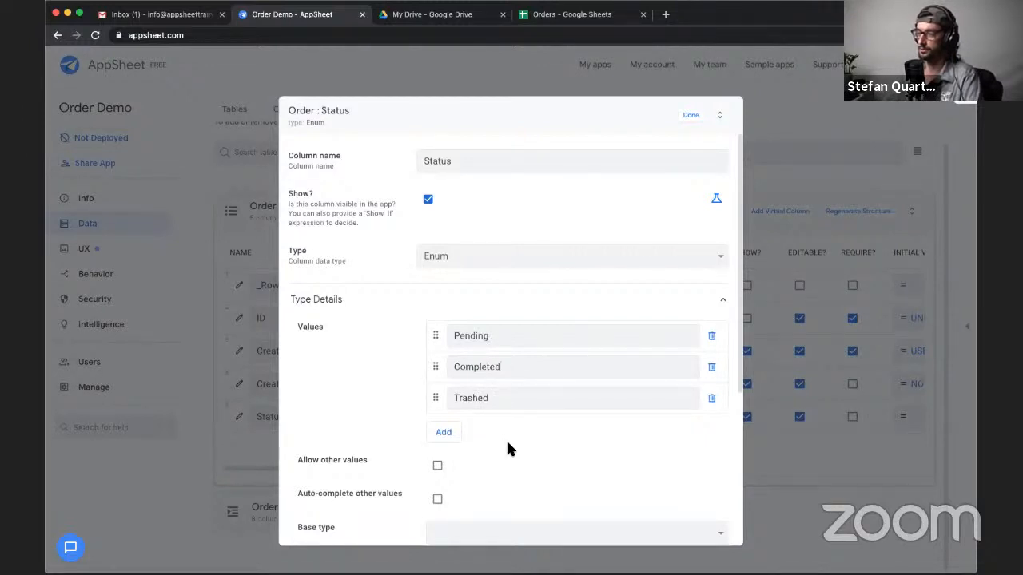
# - Set the Order table's Status column initial value to Pending
pyautogui.scroll(-2, 380, 406)
pyautogui.scroll(2, 380, 406)
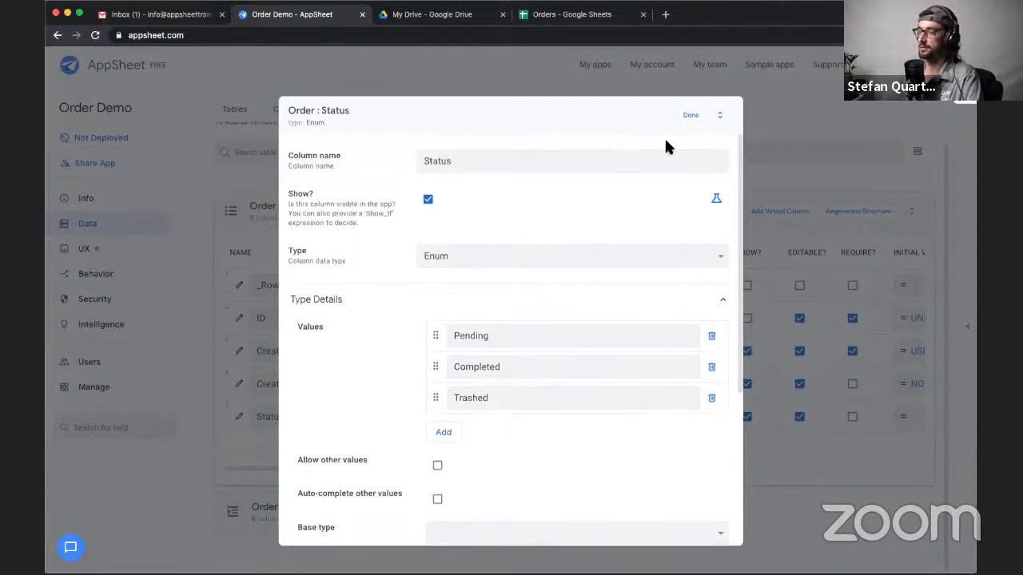
pyautogui.scroll(-1, 489, 327)
pyautogui.doubleClick(486, 330)
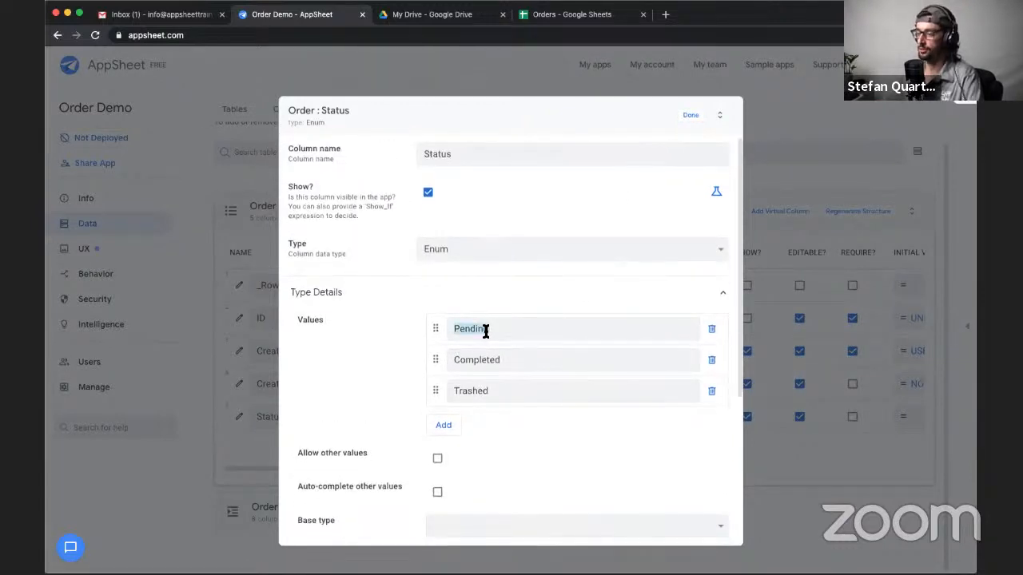
pyautogui.scroll(-5, 360, 329)
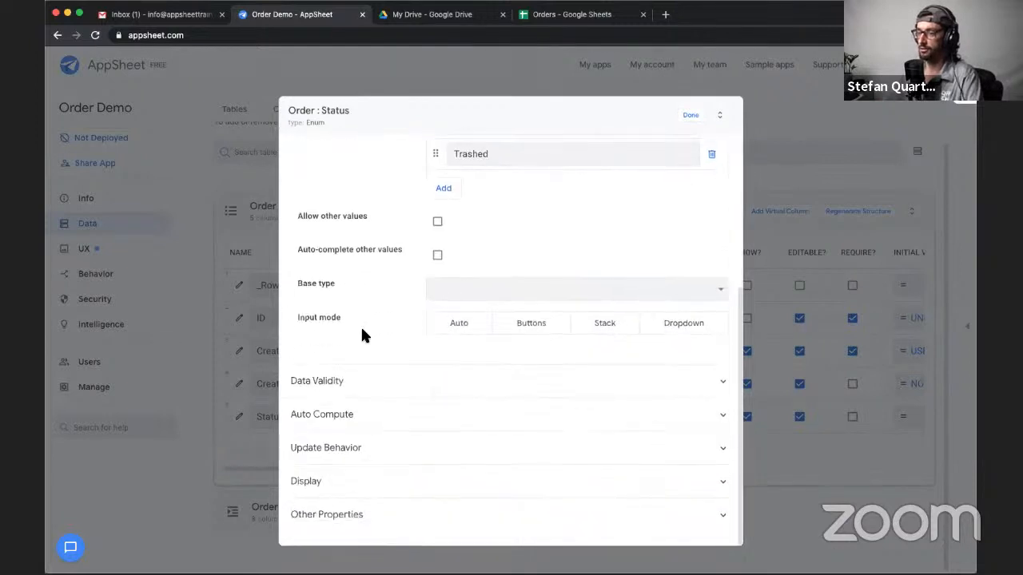
pyautogui.click(389, 415)
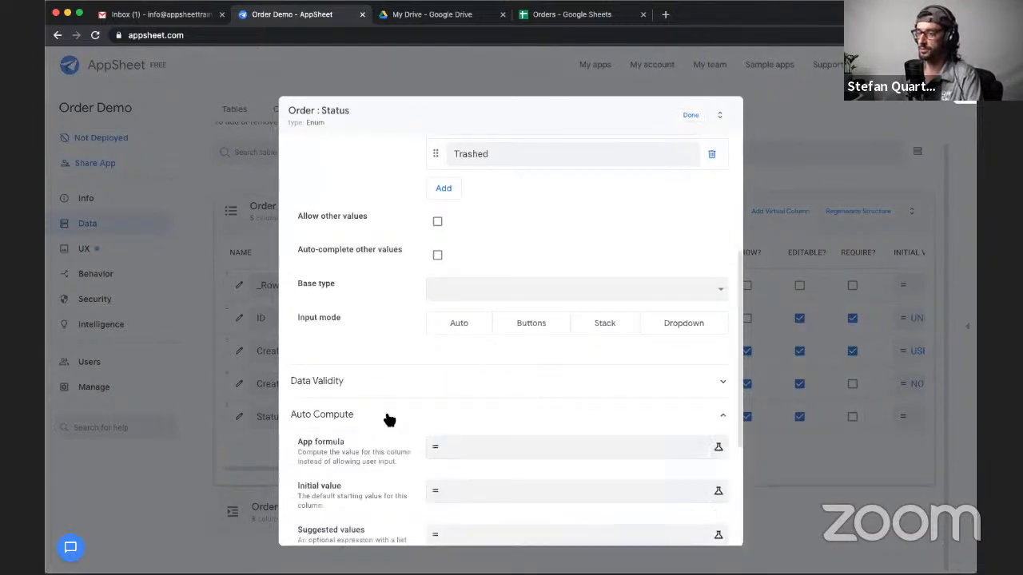
pyautogui.scroll(-2, 391, 419)
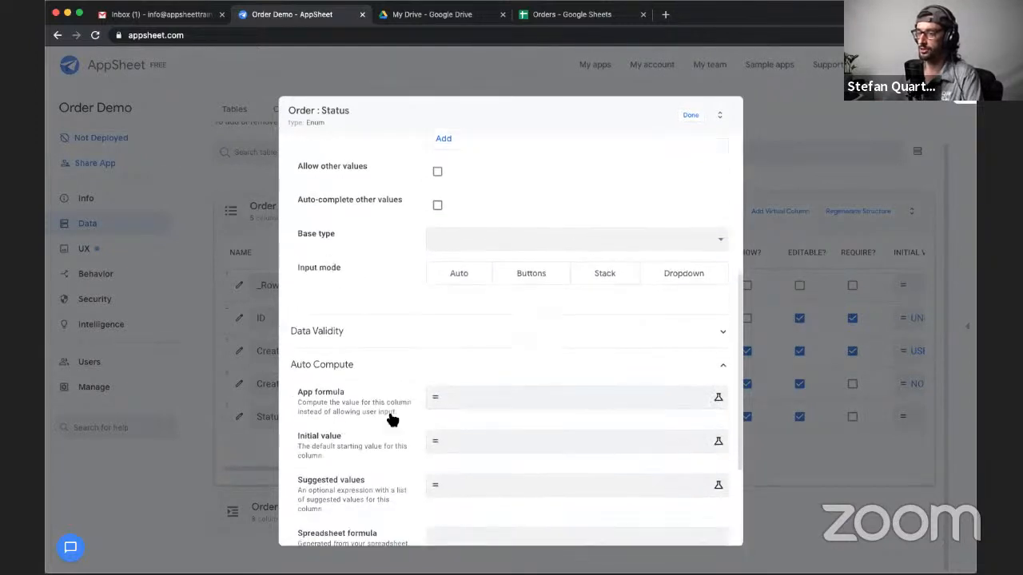
pyautogui.click(461, 437)
pyautogui.write('Pending')
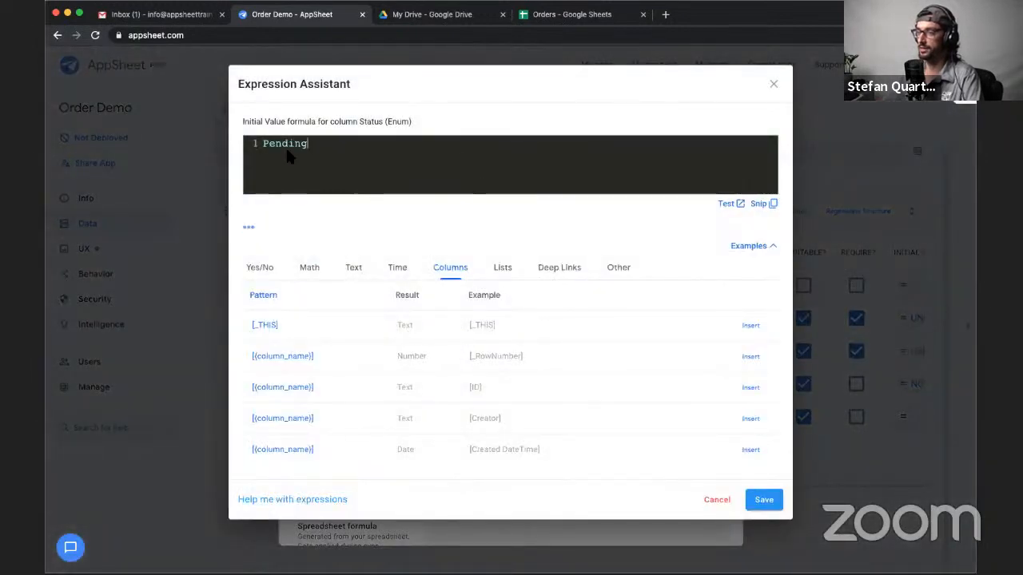
pyautogui.click(763, 502)
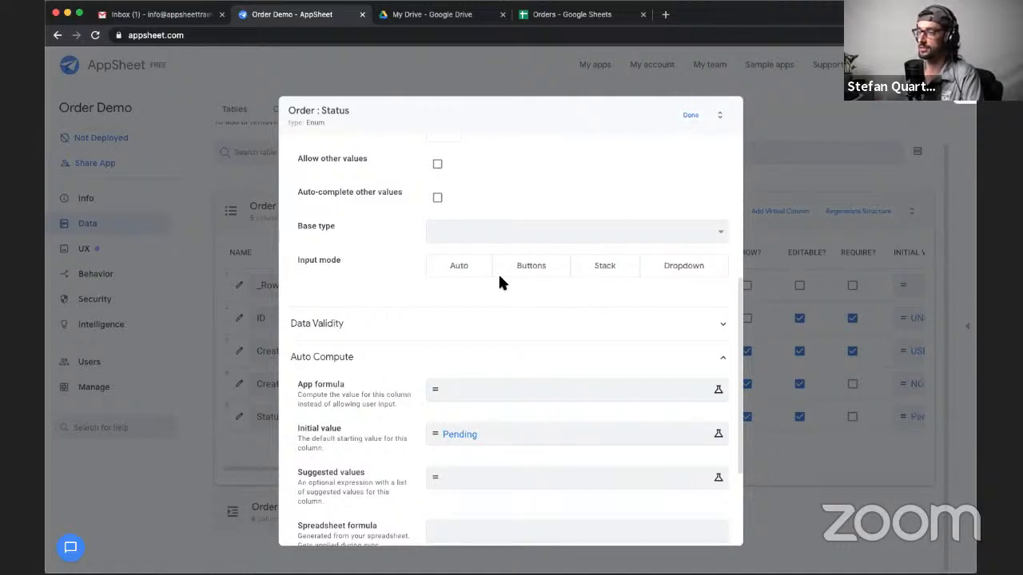
# - Set the Status column's input mode to Buttons, finish editing its definition and make the column required
pyautogui.click(536, 269)
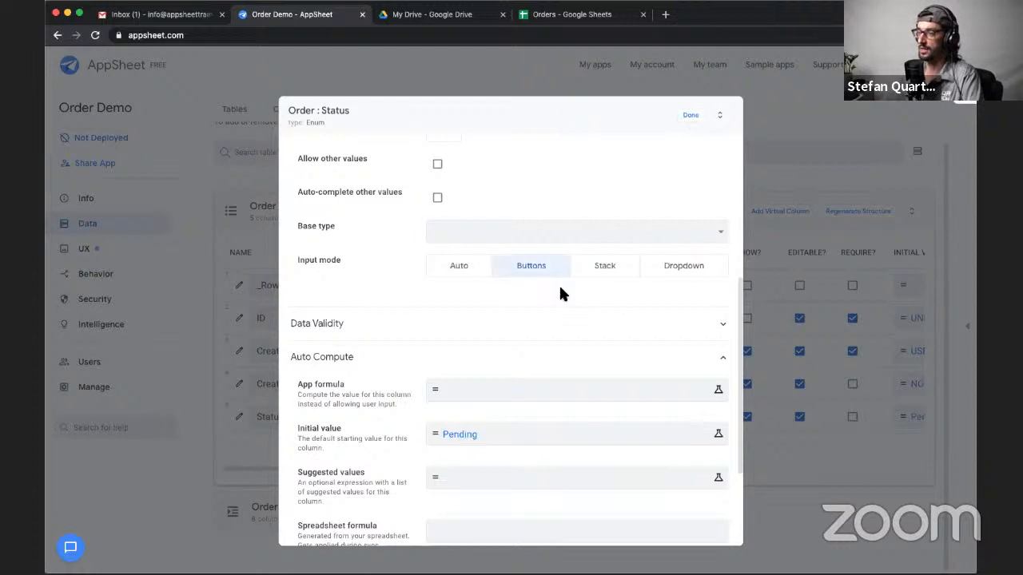
pyautogui.click(692, 120)
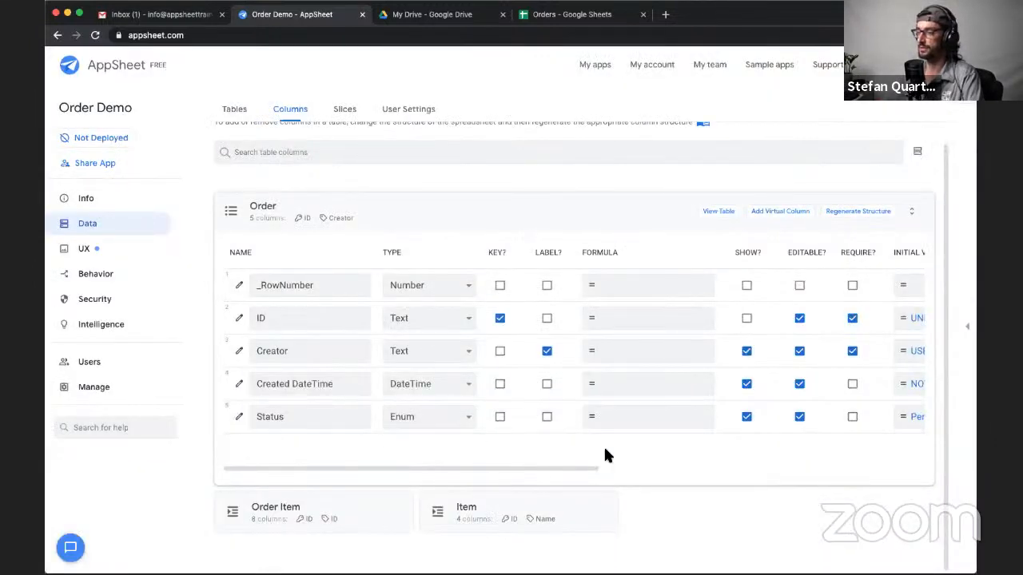
pyautogui.click(852, 417)
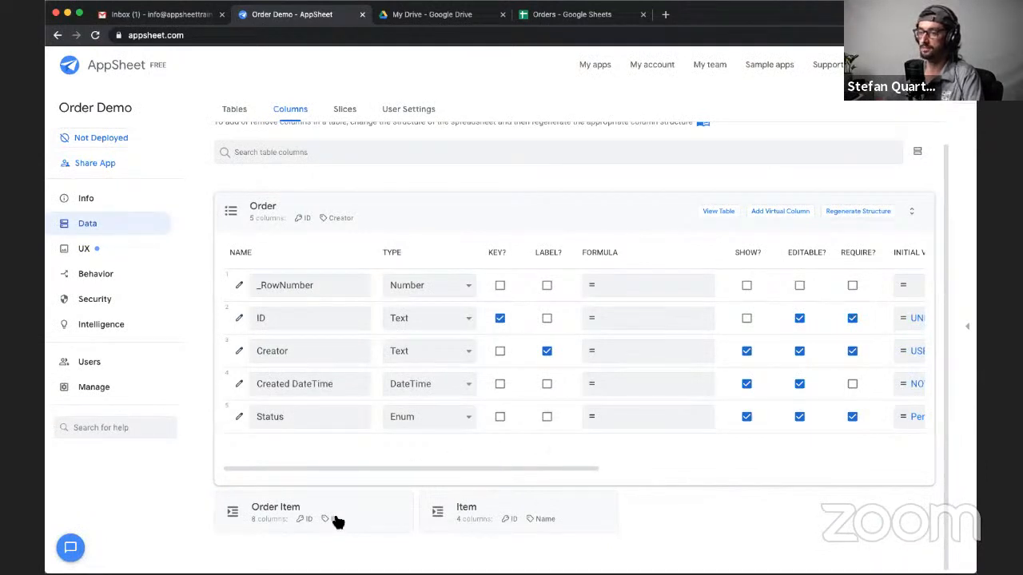
# - Open the Item table's columns, hide the ID column and make the Name column required
pyautogui.click(427, 201)
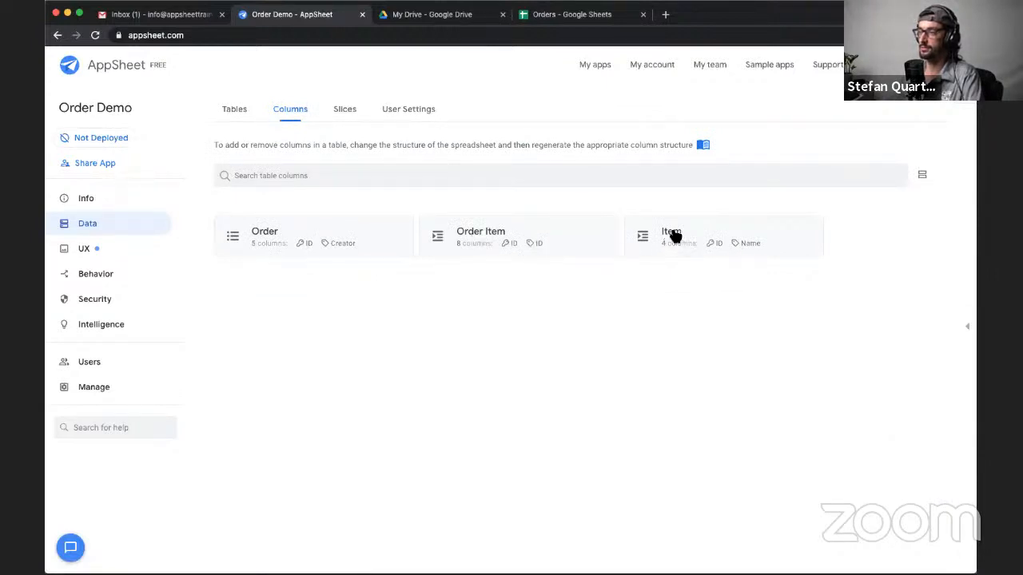
pyautogui.moveTo(671, 231); pyautogui.dragTo(623, 324)
pyautogui.click(622, 323)
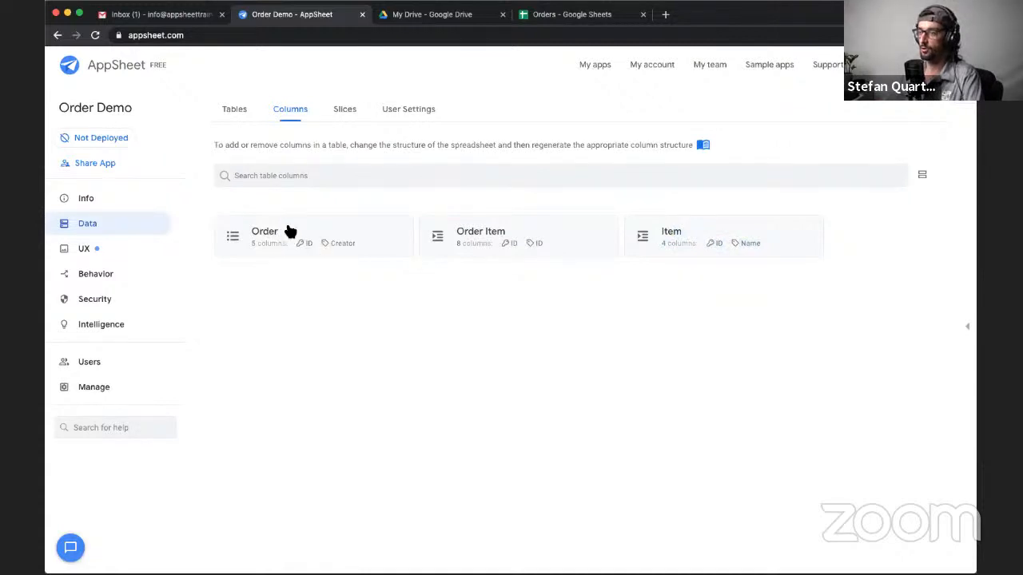
pyautogui.click(689, 235)
pyautogui.scroll(-1, 563, 352)
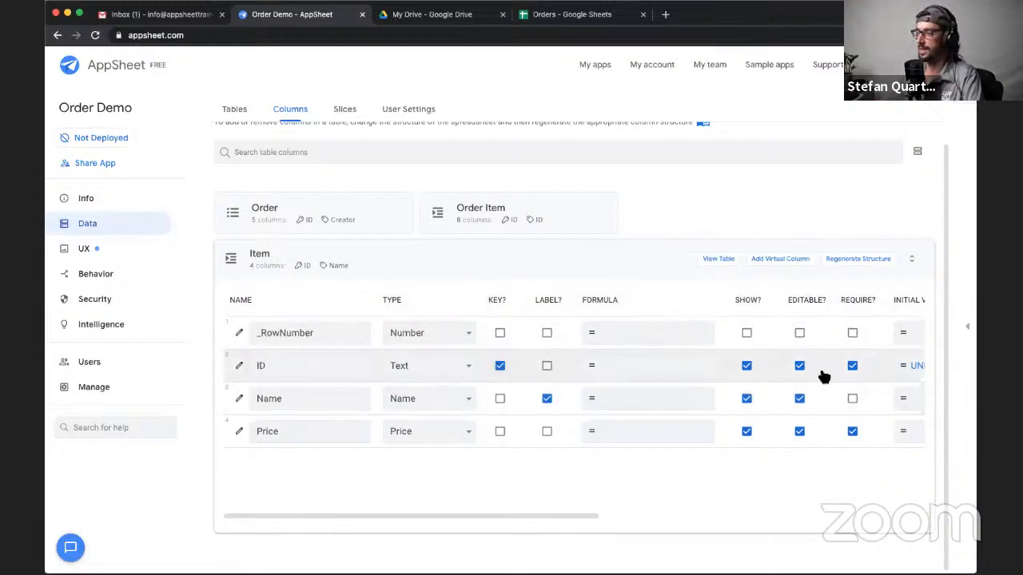
pyautogui.hscroll(2, 824, 377)
pyautogui.click(666, 366)
pyautogui.hscroll(-2, 632, 381)
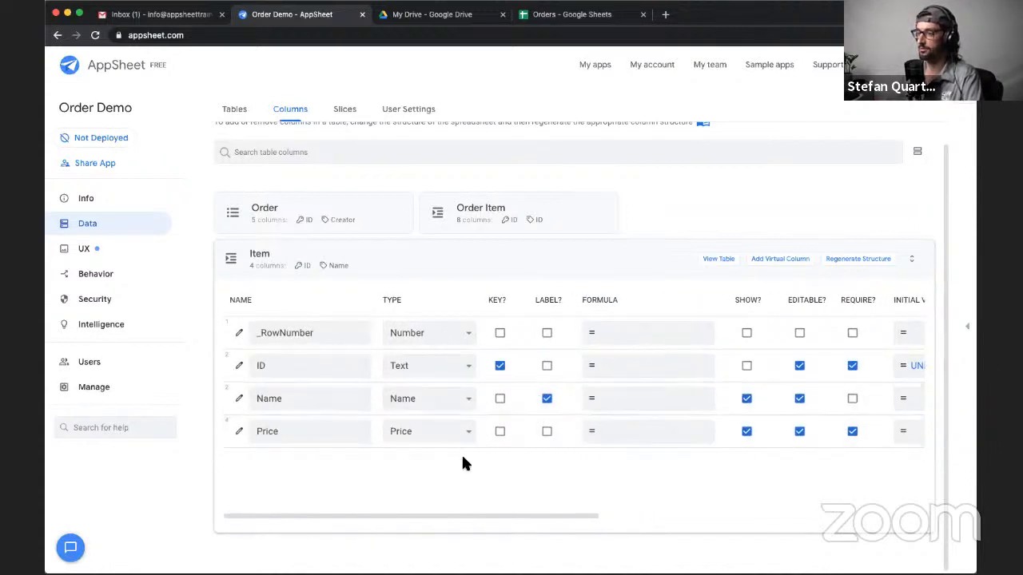
pyautogui.click(853, 398)
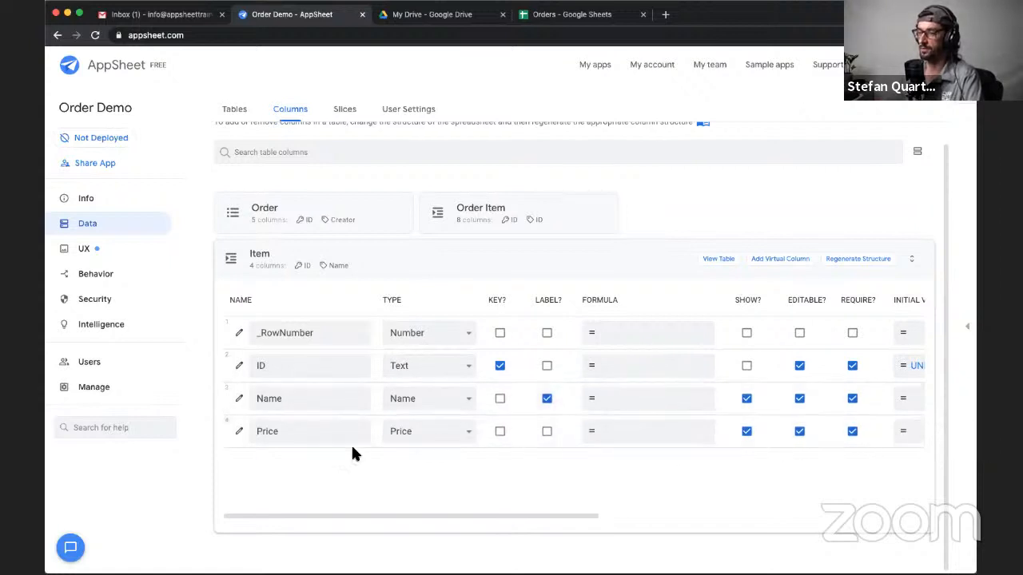
# - Open the Order Item table's columns and make Order ID a Ref column with Order as its source table
pyautogui.click(437, 270)
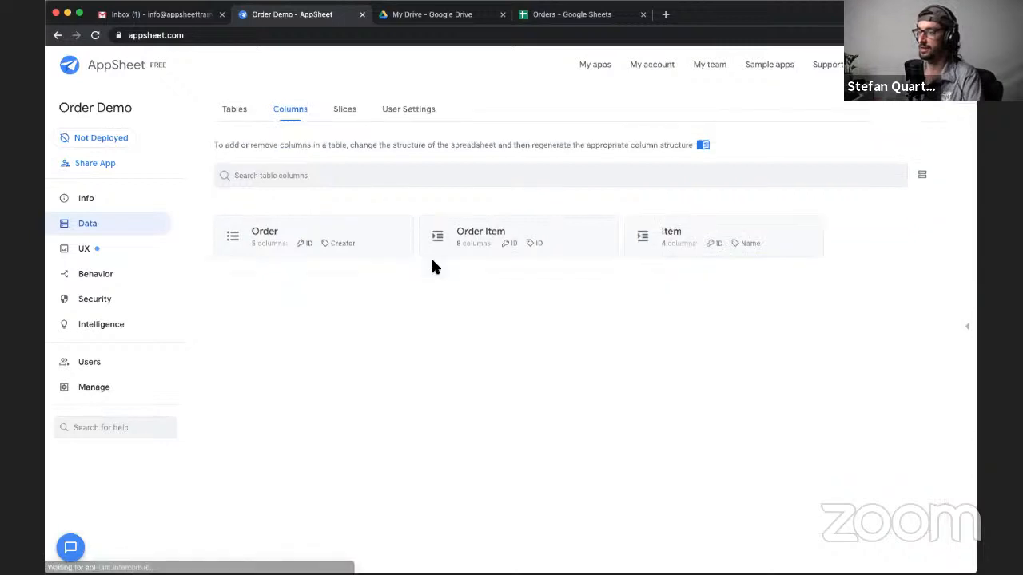
pyautogui.click(592, 243)
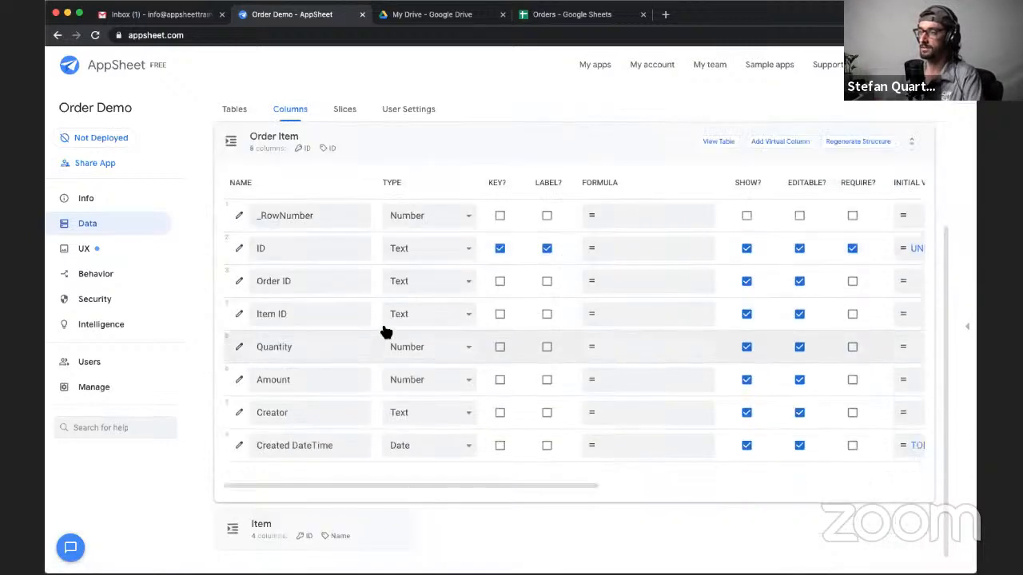
pyautogui.scroll(2, 402, 292)
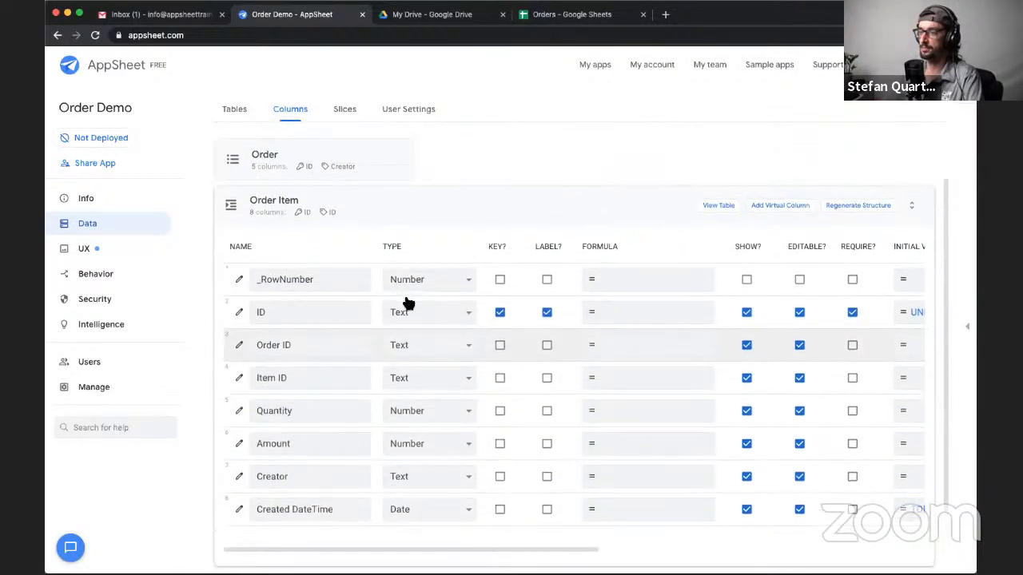
pyautogui.click(240, 346)
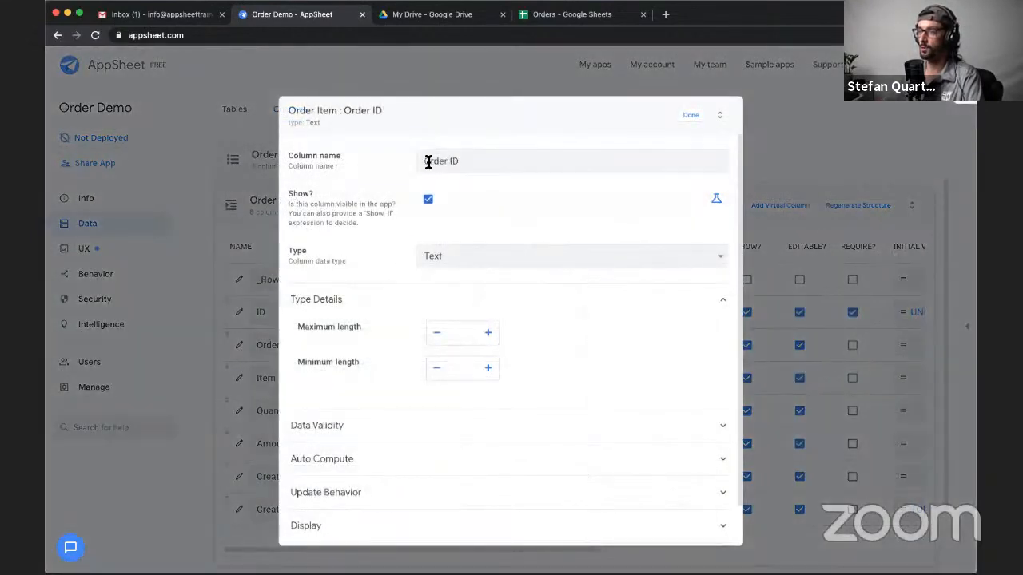
pyautogui.moveTo(424, 162); pyautogui.dragTo(467, 163)
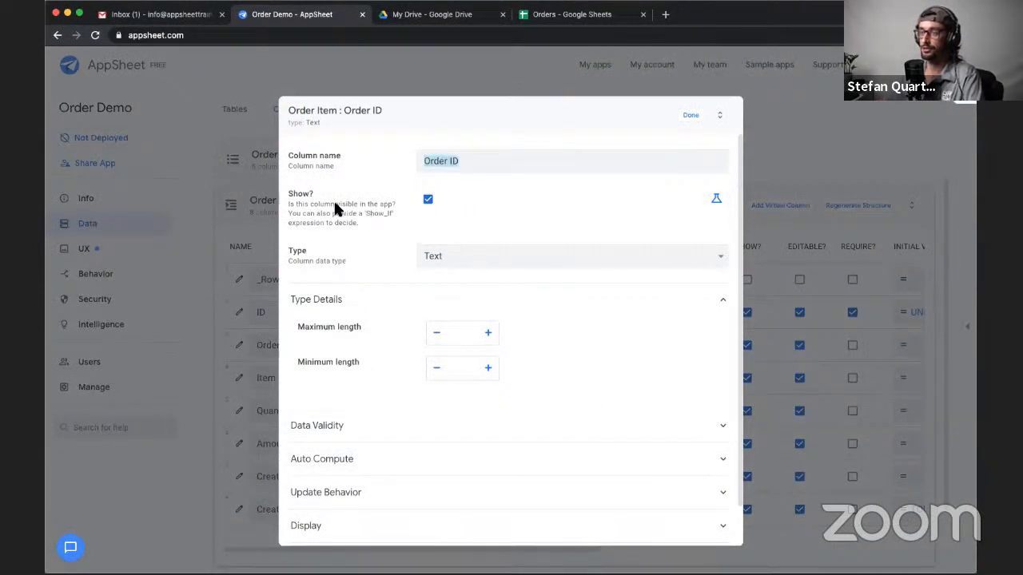
pyautogui.click(443, 256)
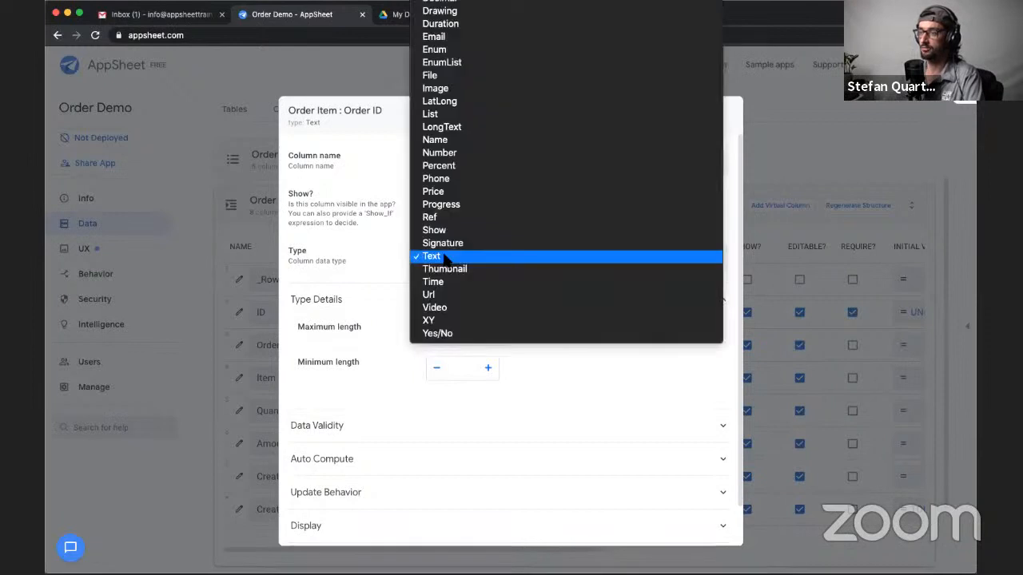
pyautogui.press('Escape')
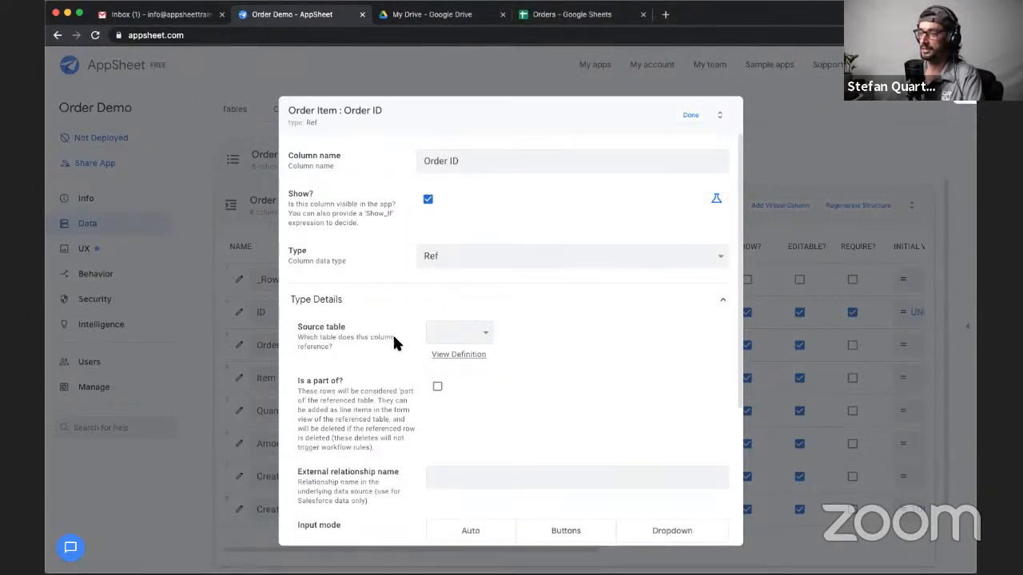
pyautogui.click(484, 333)
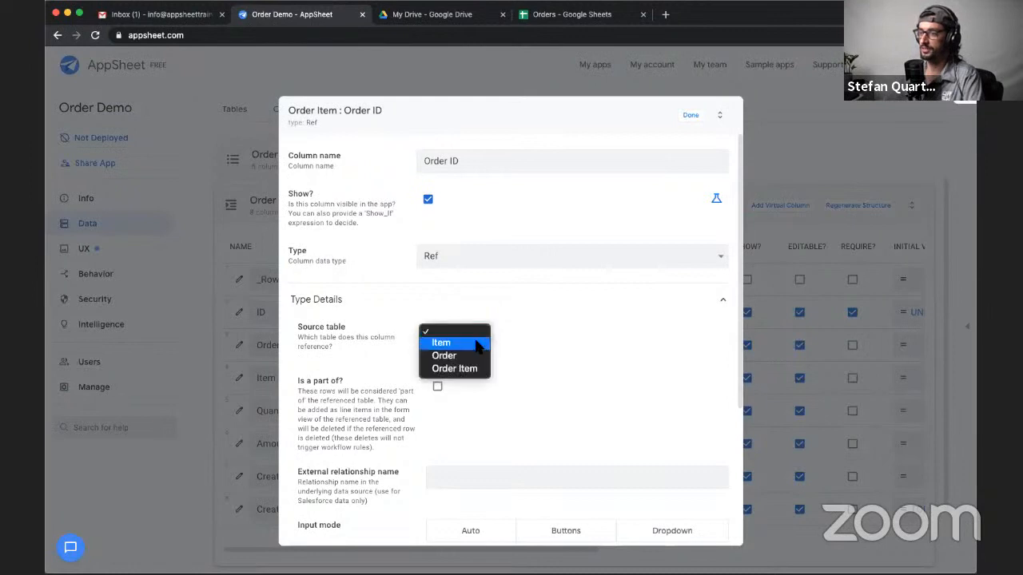
pyautogui.click(478, 355)
pyautogui.scroll(-1, 530, 409)
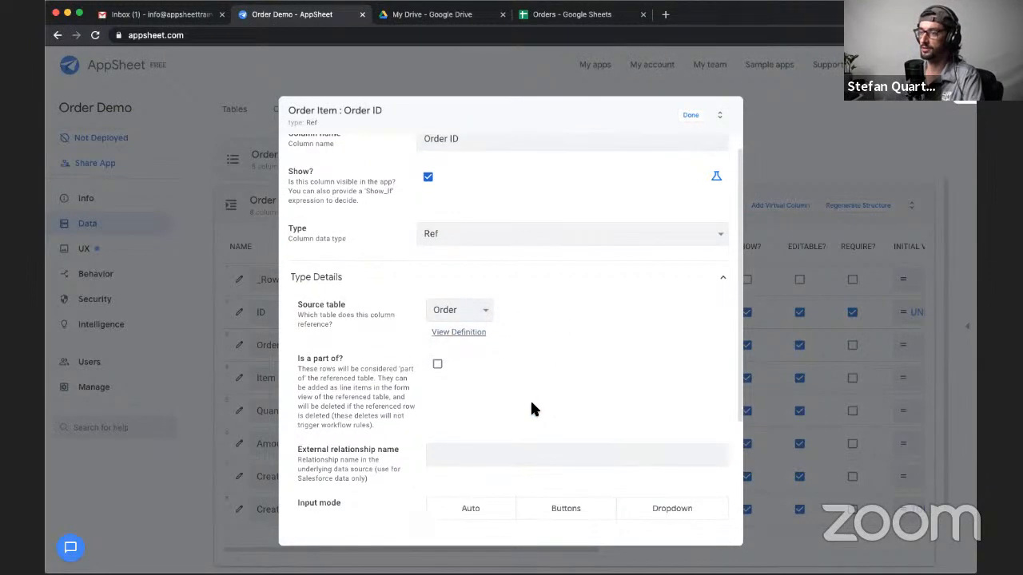
pyautogui.scroll(1, 529, 409)
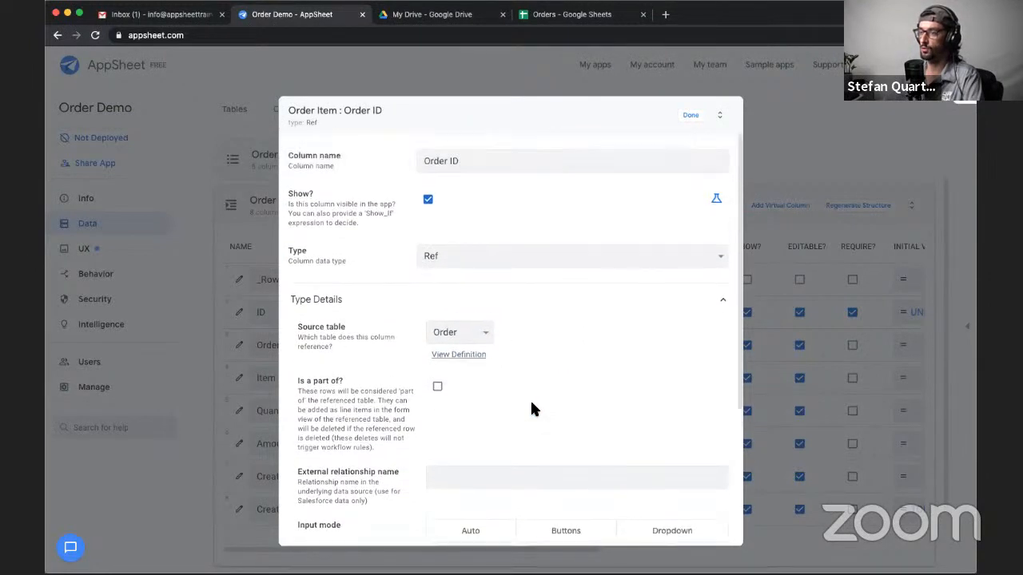
pyautogui.click(692, 117)
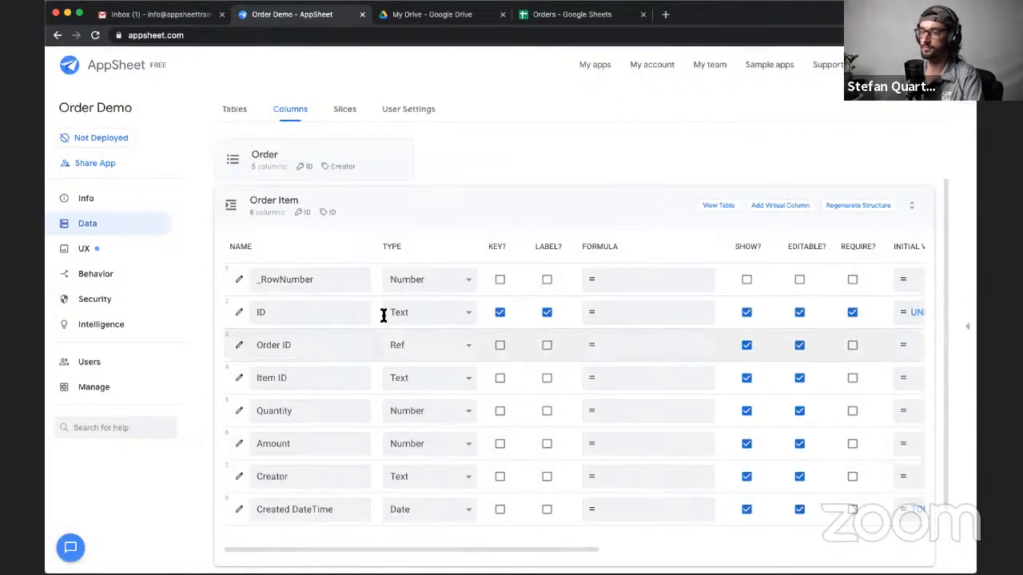
# - Change the Order Item table's Item ID column to type Ref with Item as its source table
pyautogui.click(239, 378)
pyautogui.click(450, 253)
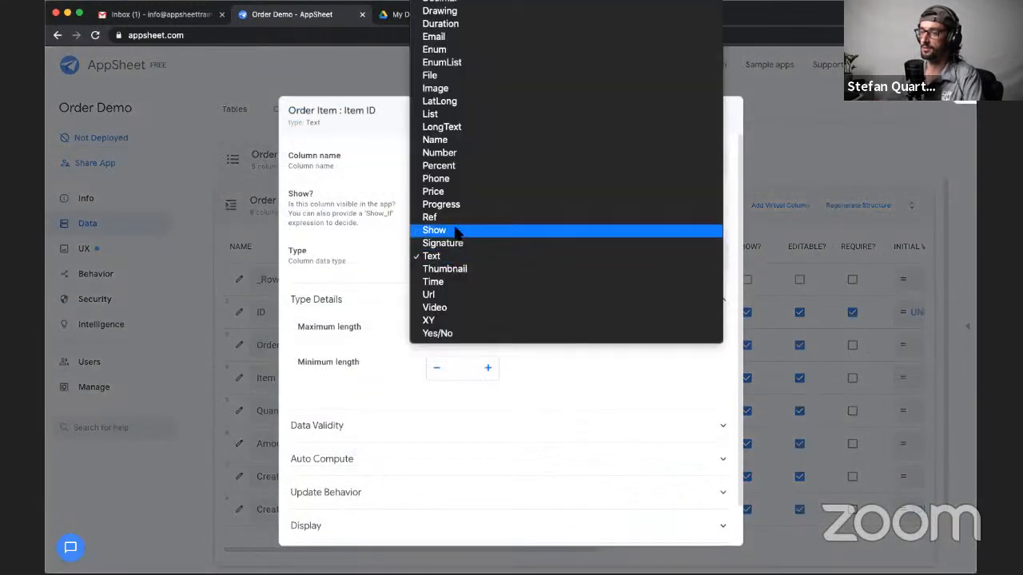
pyautogui.click(447, 217)
pyautogui.click(471, 334)
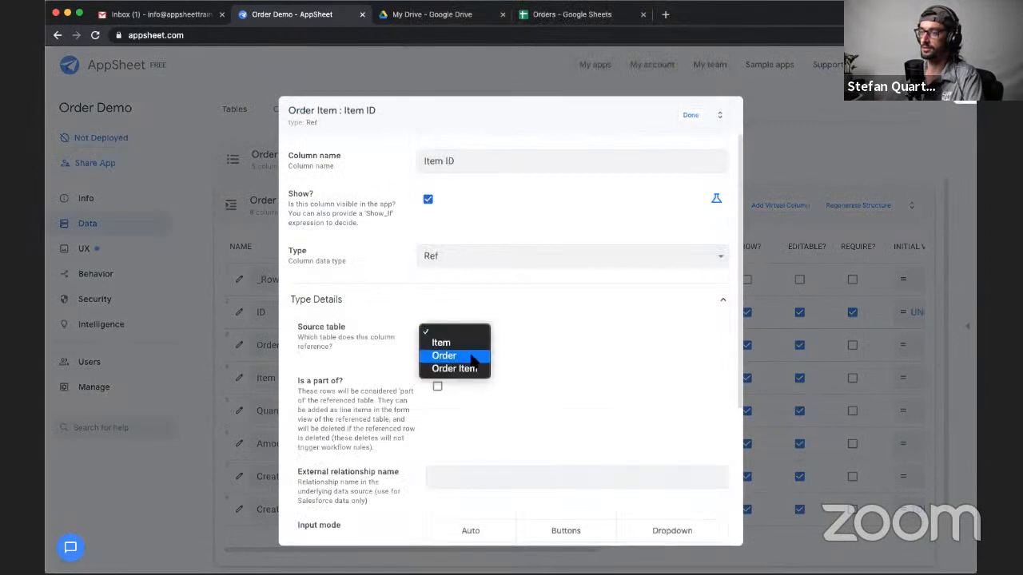
pyautogui.click(456, 343)
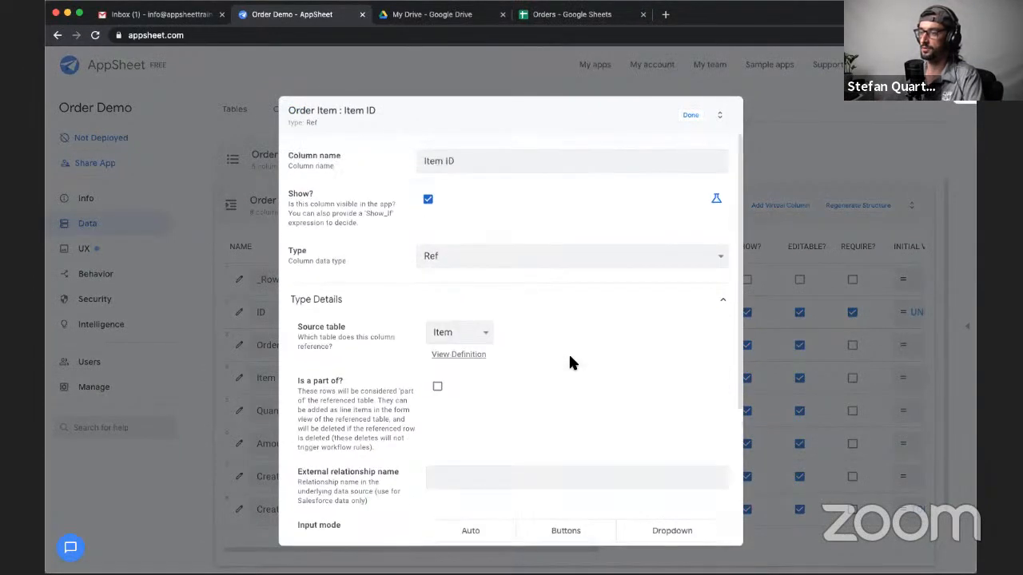
pyautogui.click(686, 118)
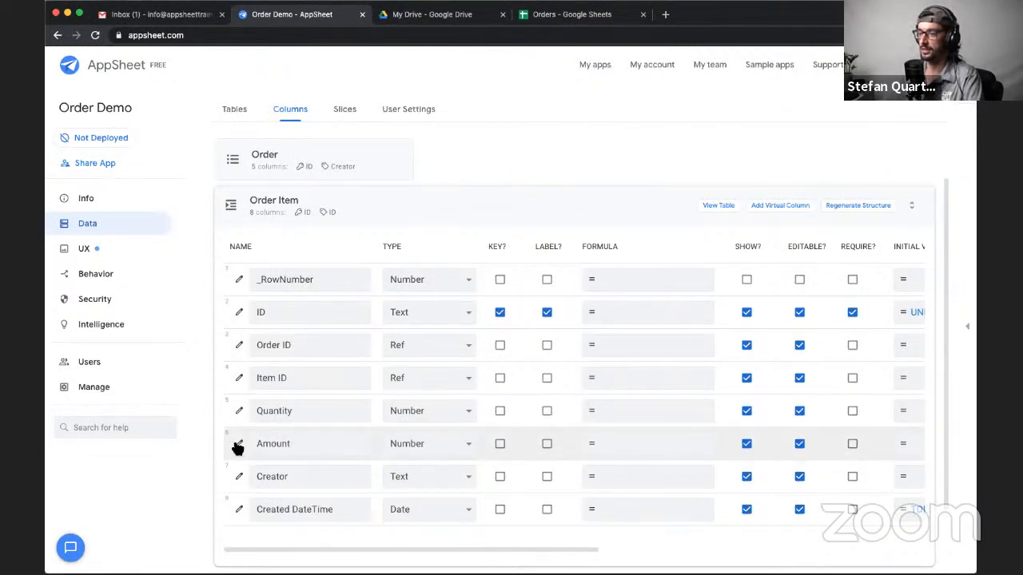
# - Change the Order Item table's Amount column type to Price
pyautogui.click(414, 449)
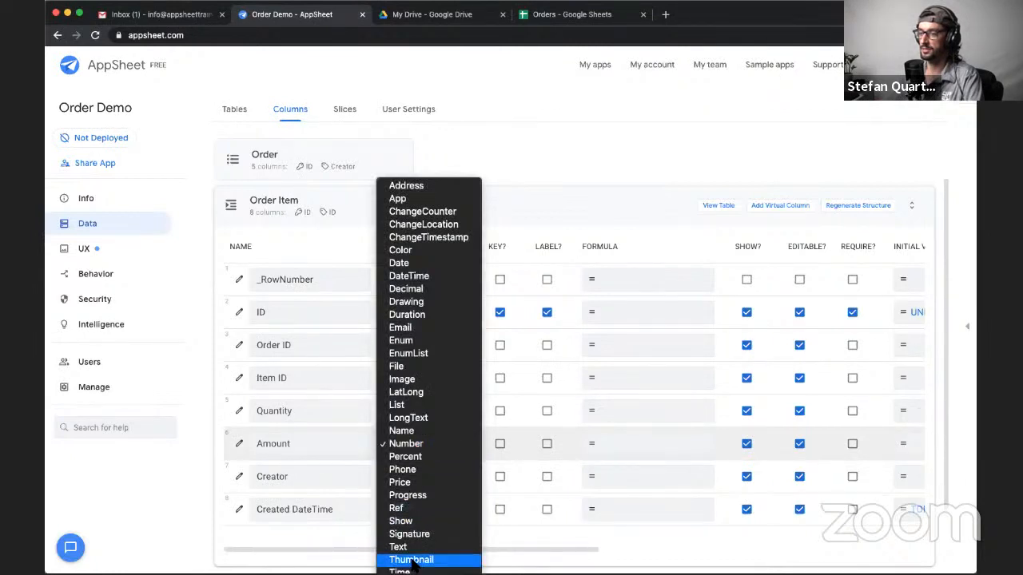
pyautogui.click(409, 483)
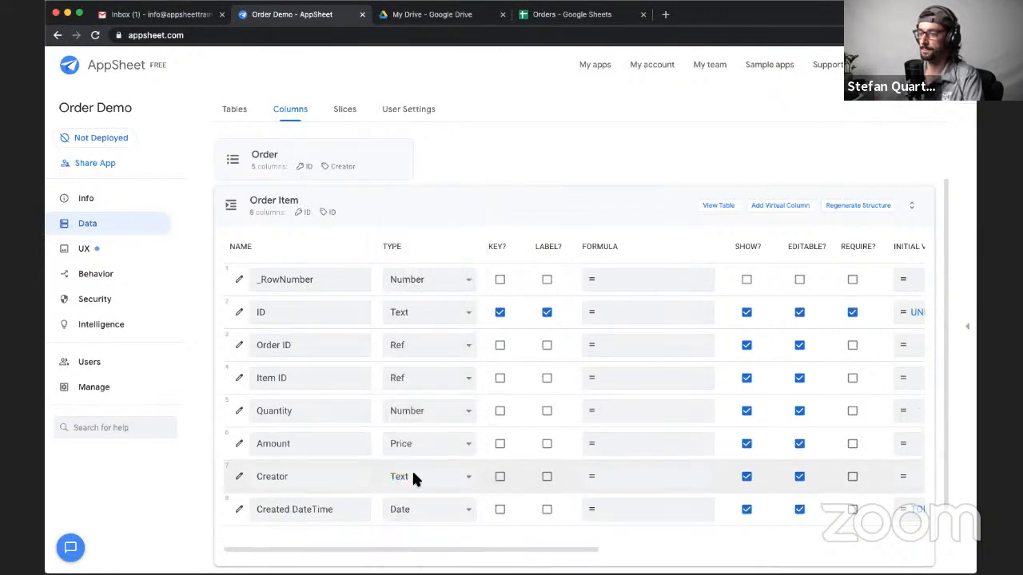
# - Set the initial value of the Order Item table's Creator column to USEREMAIL()
pyautogui.hscroll(4, 735, 507)
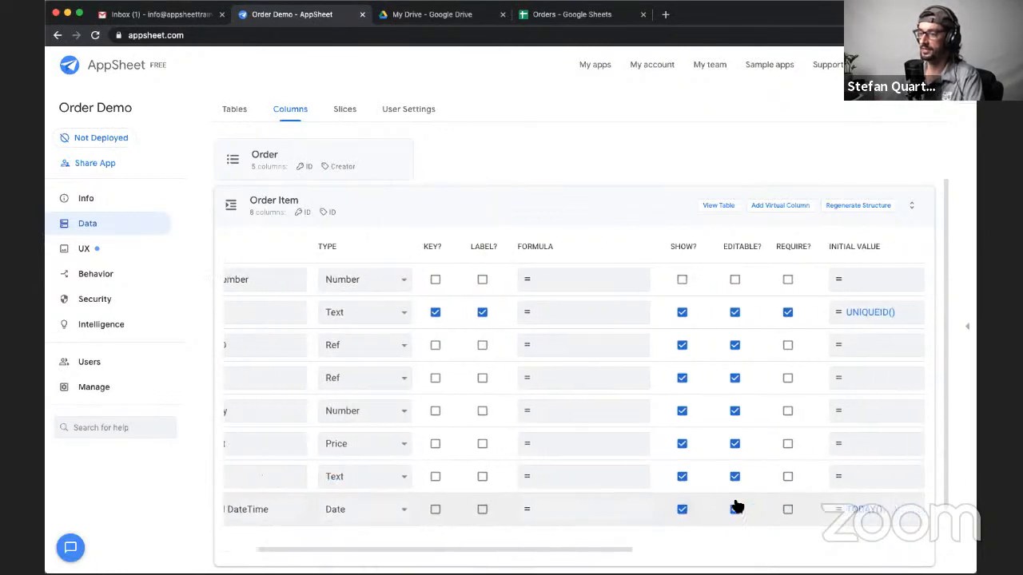
pyautogui.click(778, 483)
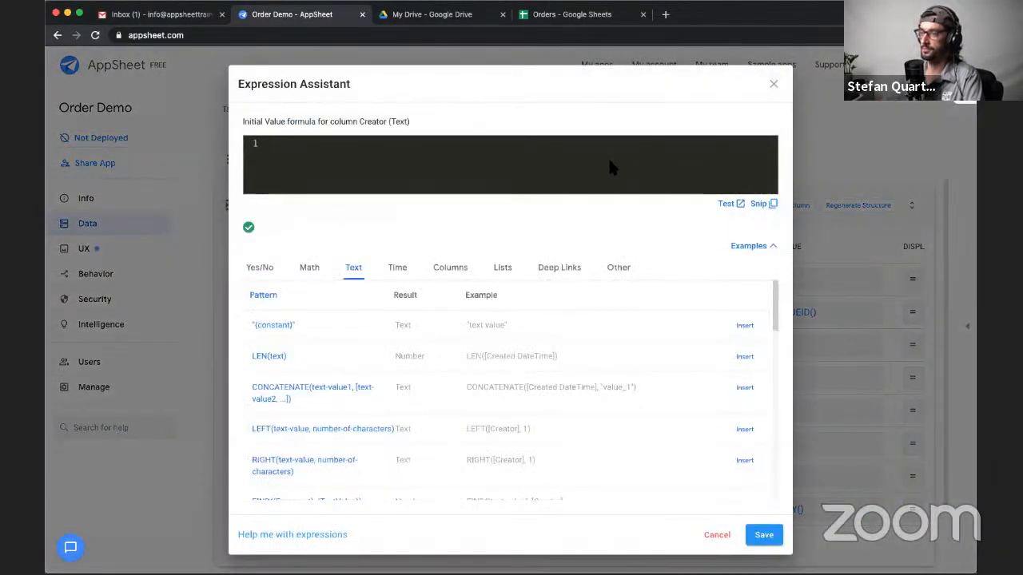
pyautogui.write('USE')
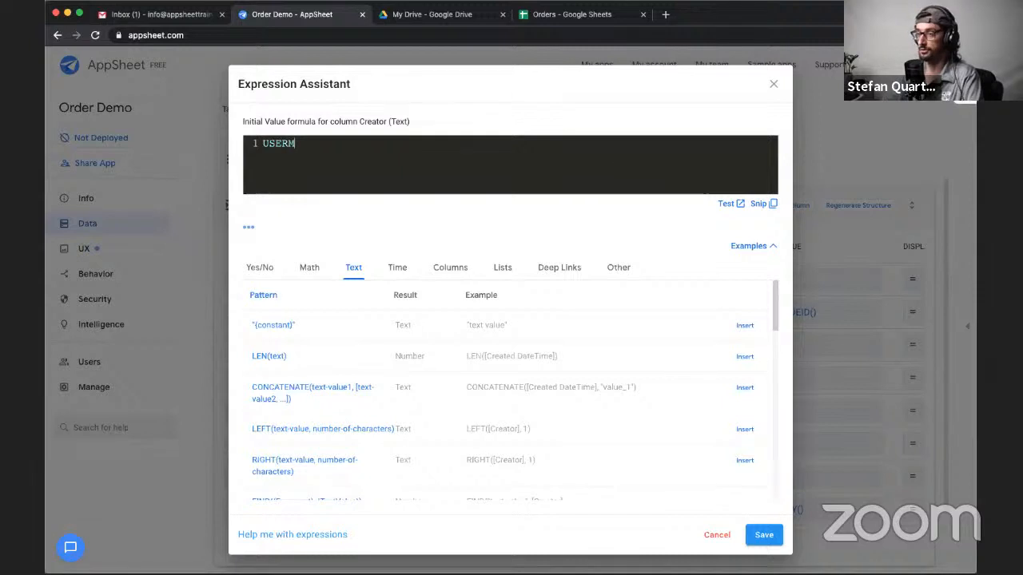
pyautogui.write('REMAIL')
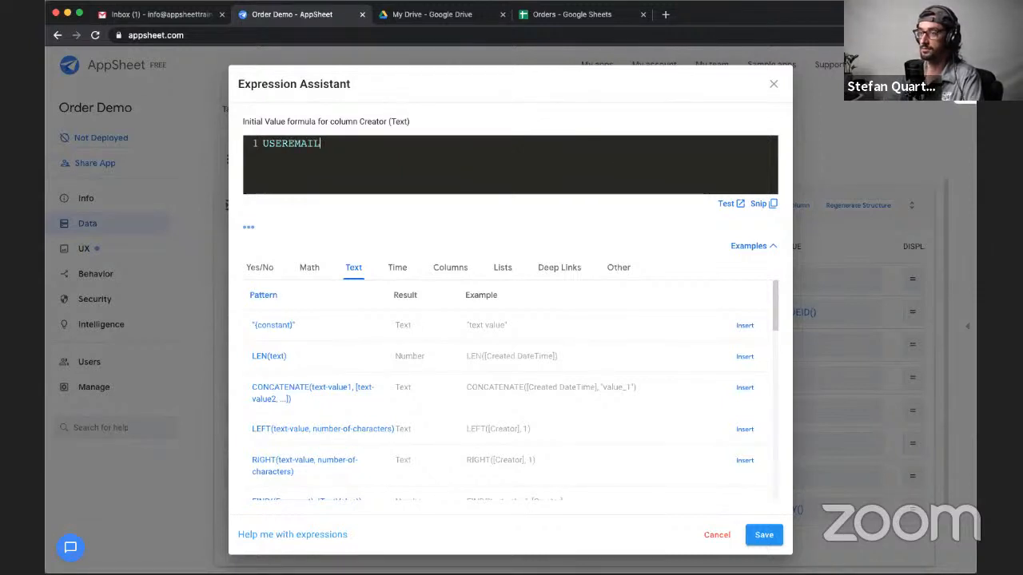
pyautogui.write('()')
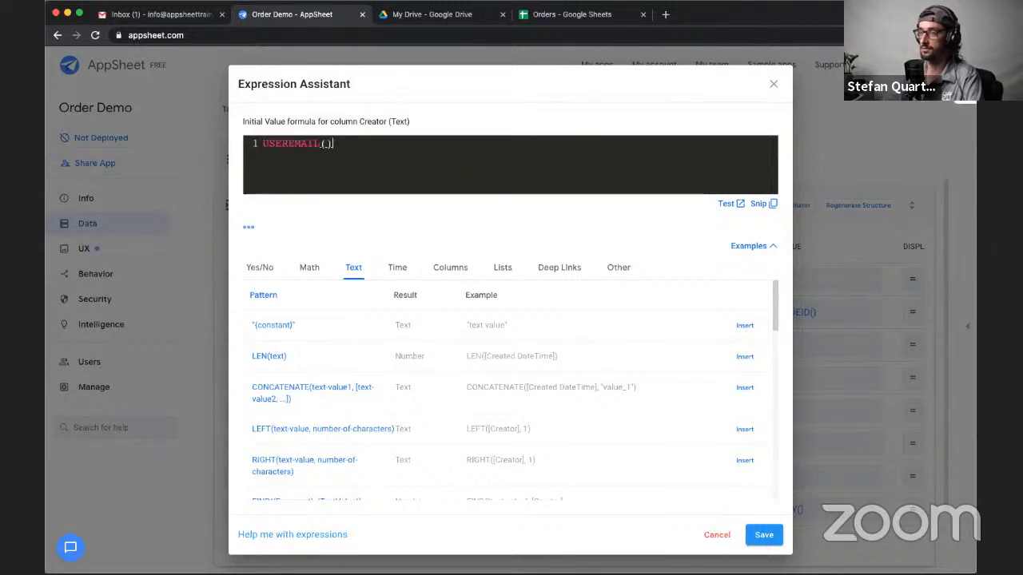
pyautogui.click(751, 532)
# - Set the Order Item table's Created DateTime column to initial value NOW() and type DateTime
pyautogui.click(783, 511)
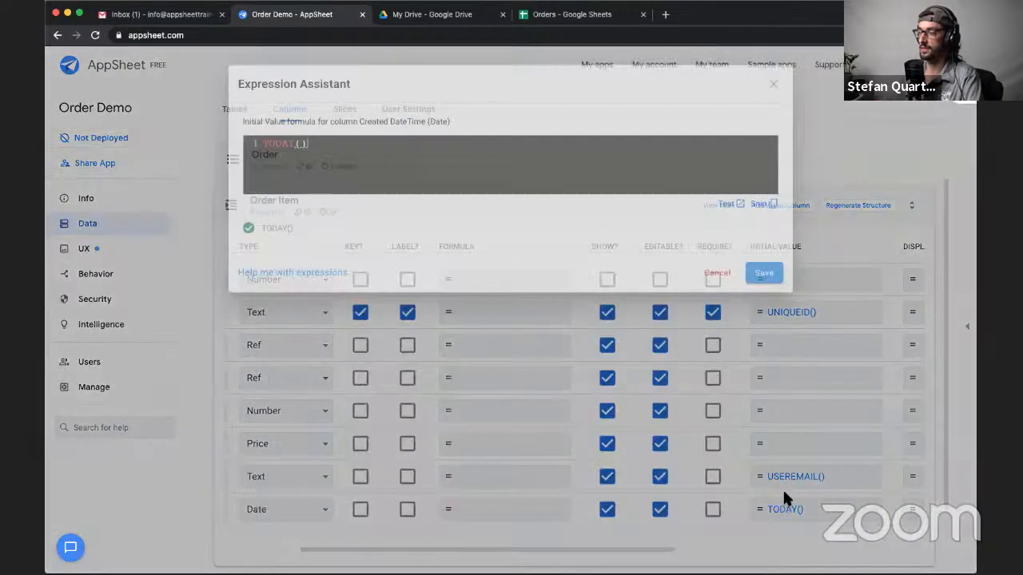
pyautogui.doubleClick(264, 144)
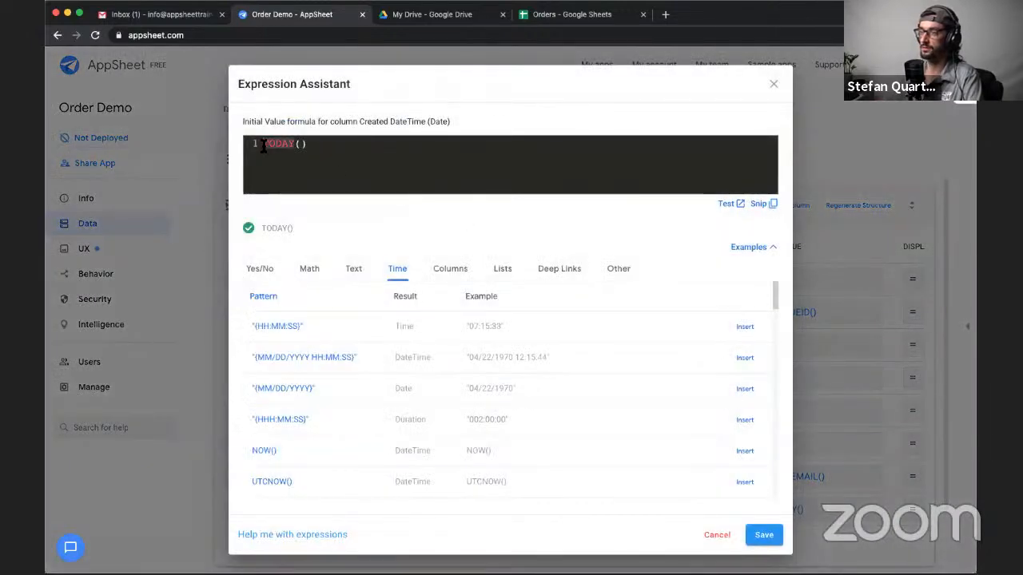
pyautogui.write('NOW')
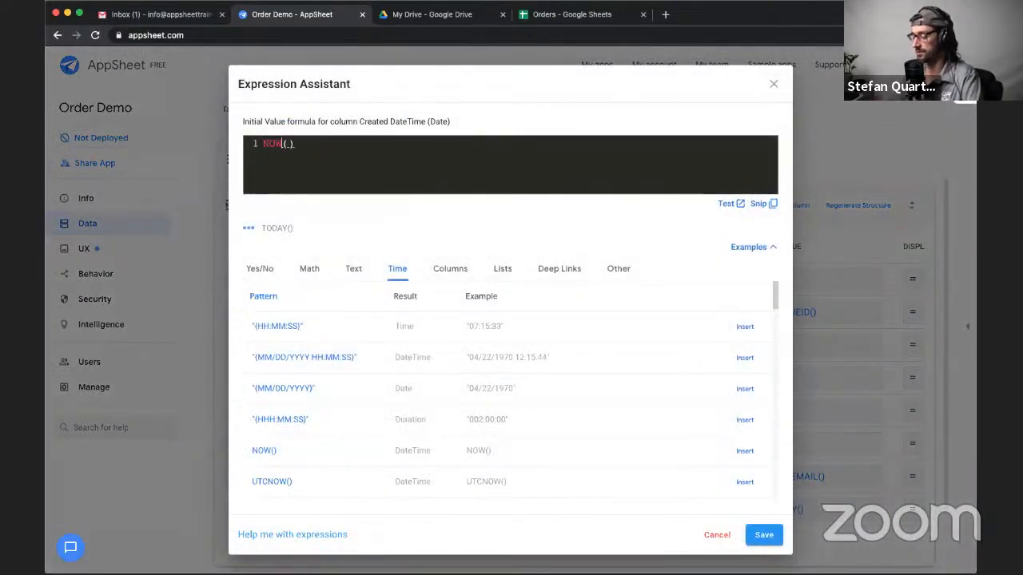
pyautogui.click(747, 537)
pyautogui.hscroll(-5, 650, 512)
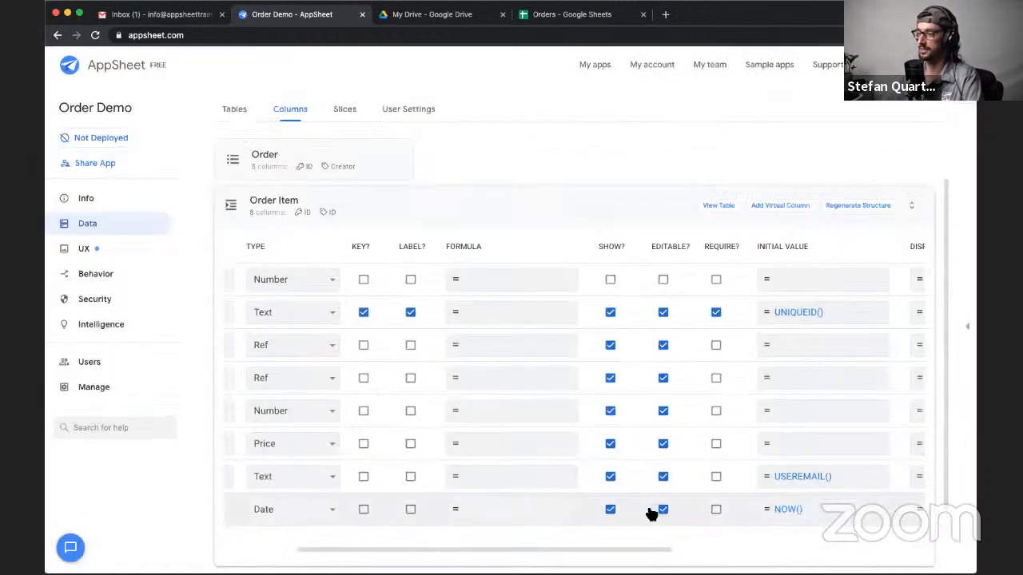
pyautogui.click(465, 505)
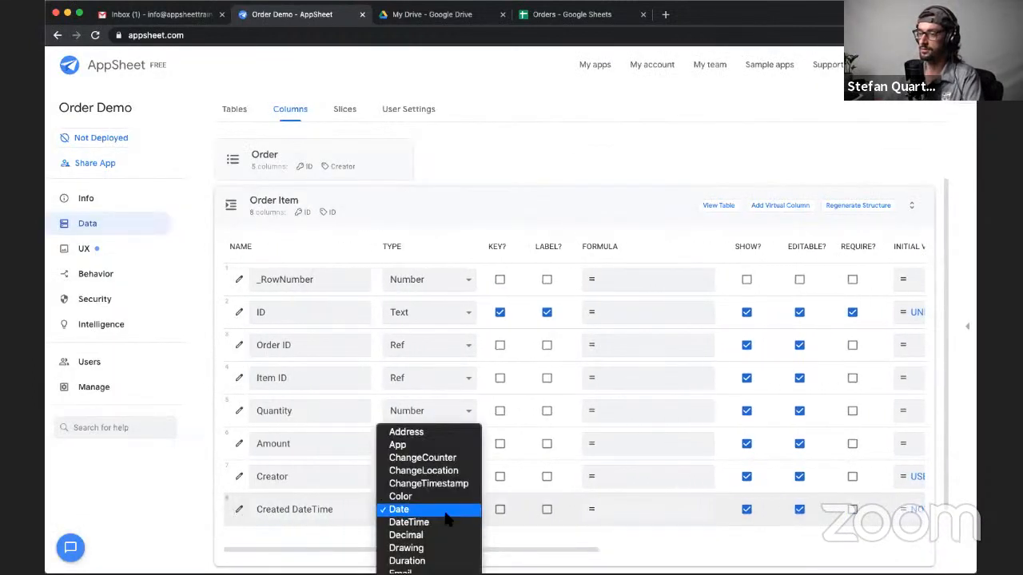
pyautogui.click(448, 521)
# - Set the display name of the Order Item table's Order ID column to Order
pyautogui.hscroll(5, 639, 505)
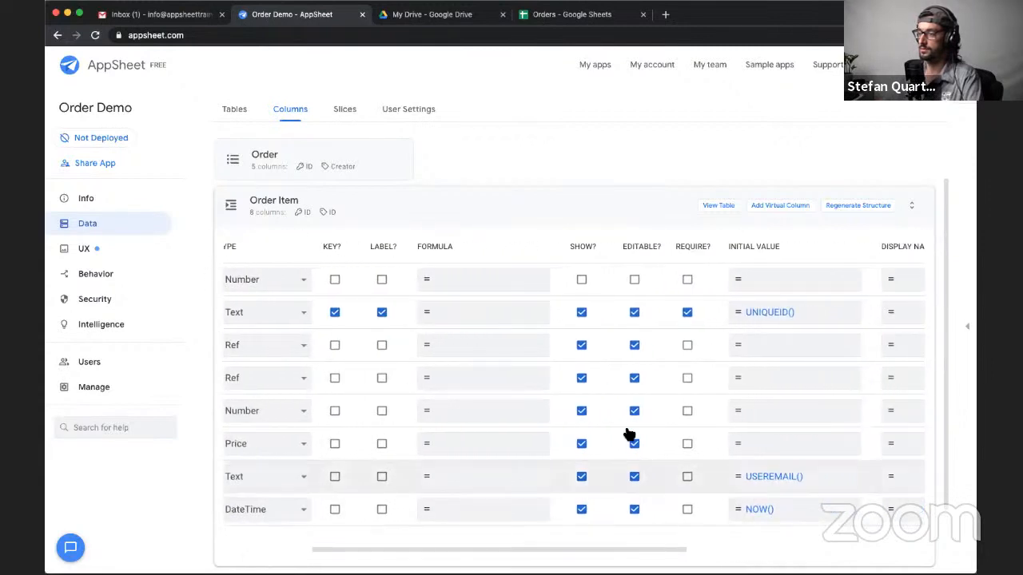
pyautogui.hscroll(2, 829, 459)
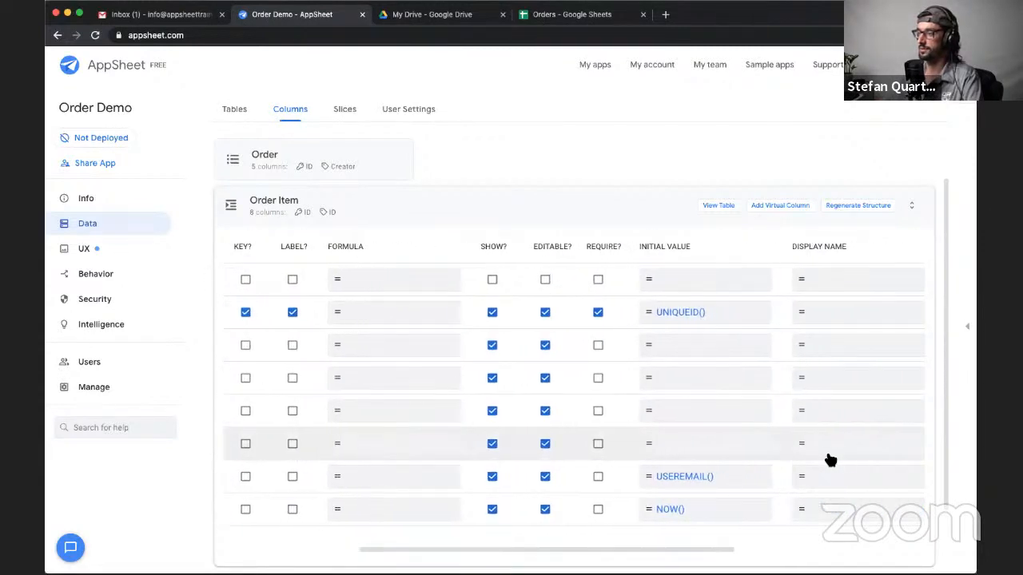
pyautogui.moveTo(728, 551); pyautogui.dragTo(457, 517)
pyautogui.hscroll(-2, 458, 517)
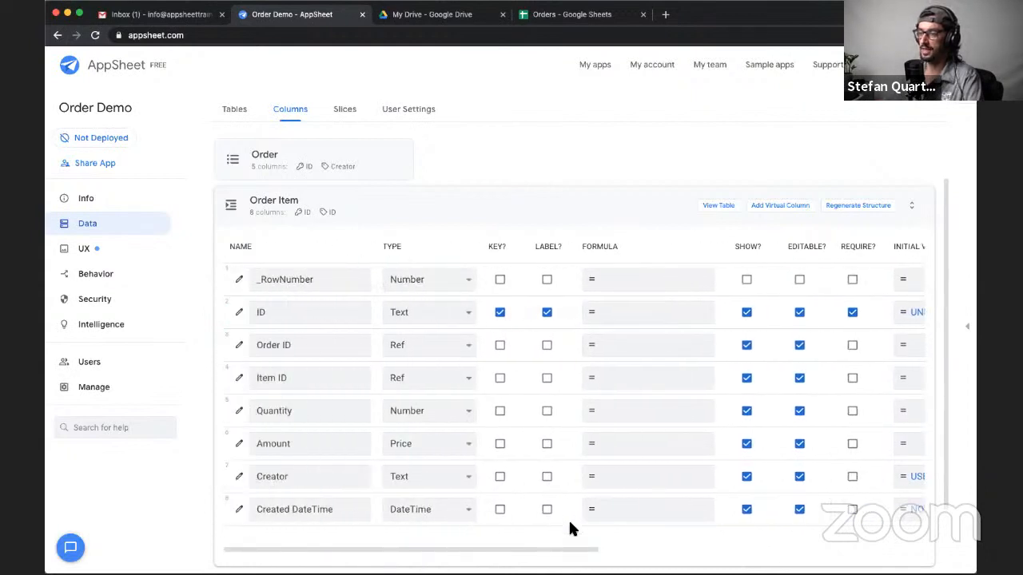
pyautogui.moveTo(569, 522); pyautogui.dragTo(480, 508)
pyautogui.doubleClick(305, 340)
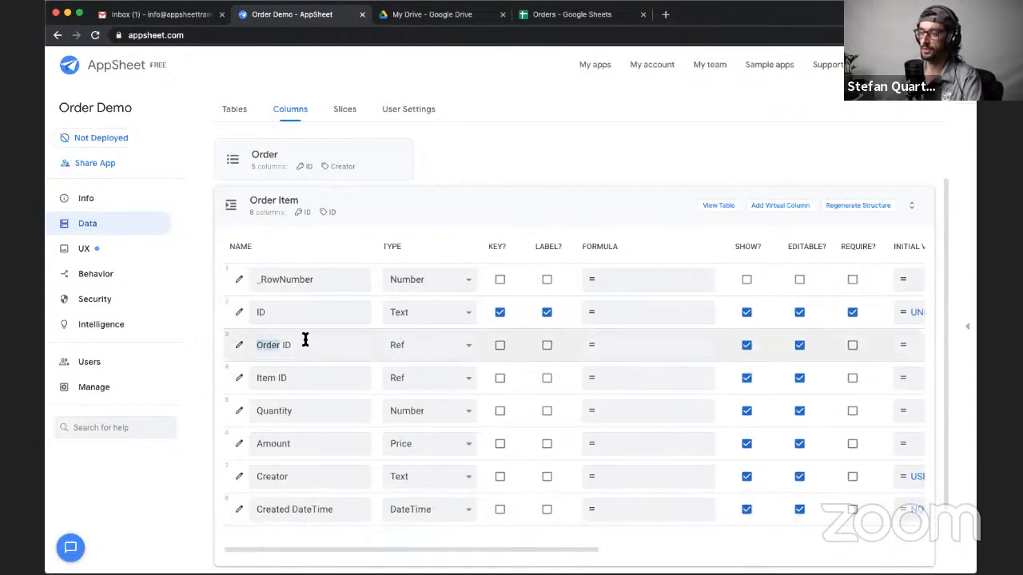
pyautogui.moveTo(306, 341); pyautogui.dragTo(309, 355)
pyautogui.click(302, 385)
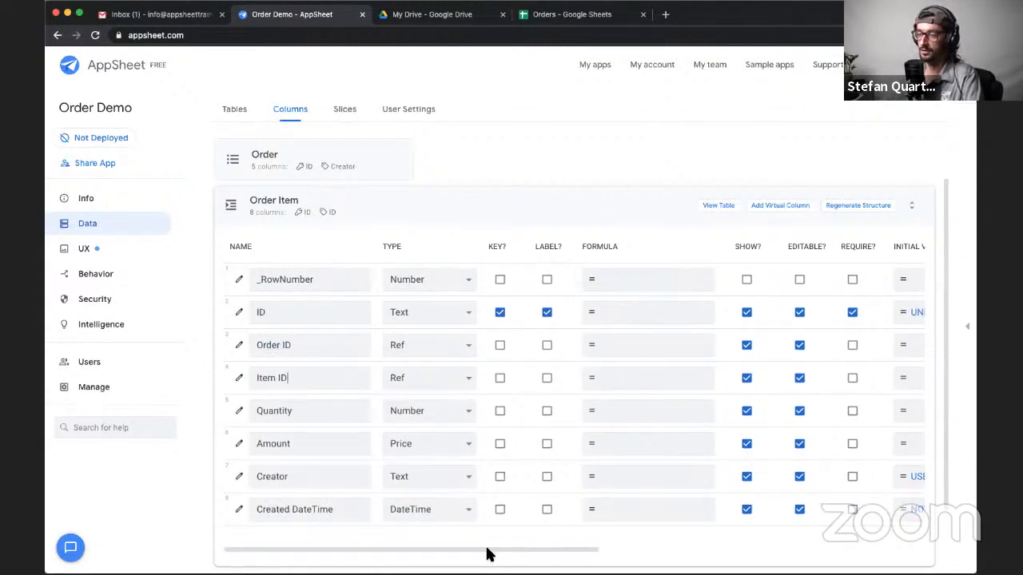
pyautogui.moveTo(498, 555); pyautogui.dragTo(662, 548)
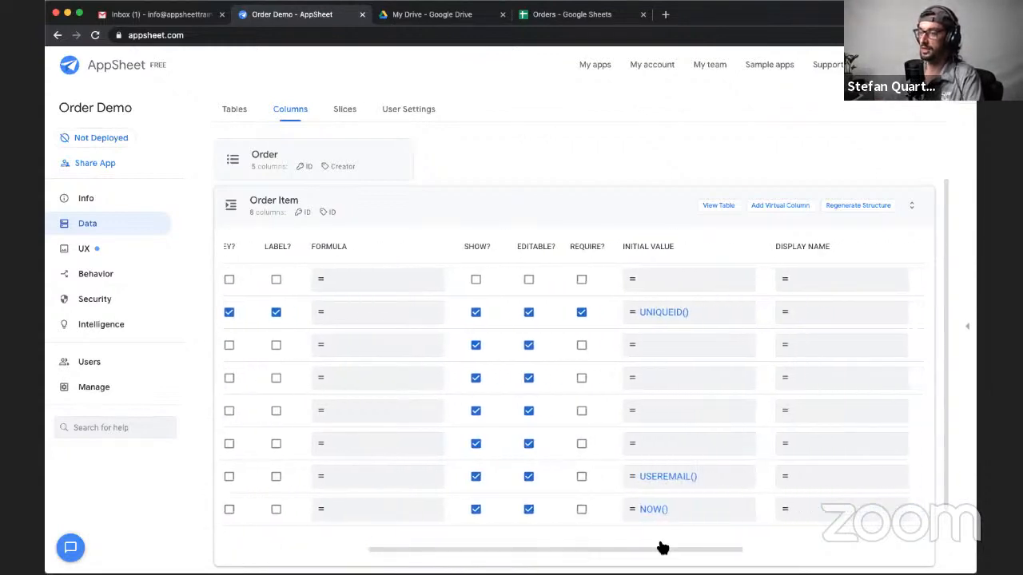
pyautogui.click(826, 352)
pyautogui.write('Order')
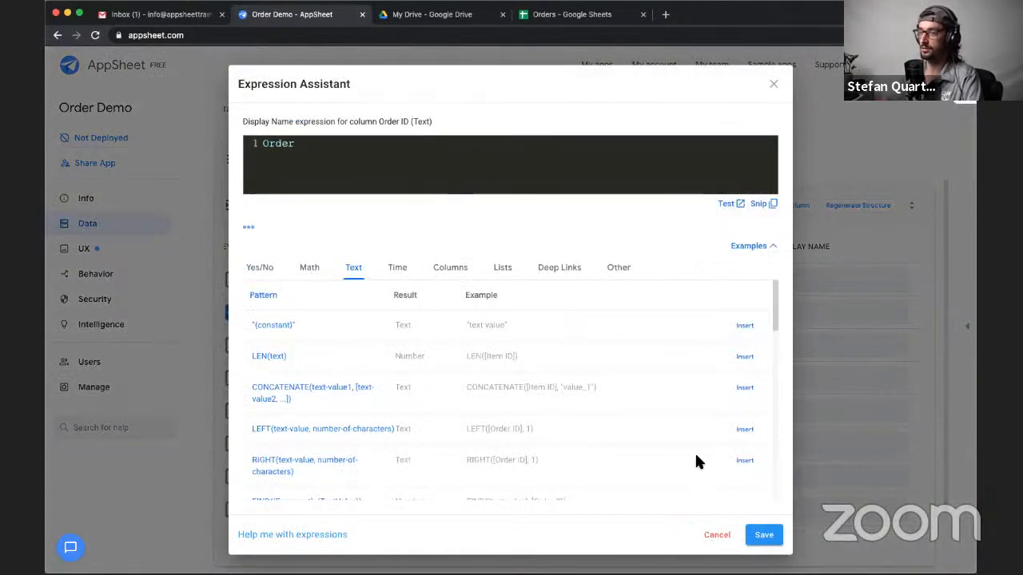
pyautogui.click(761, 535)
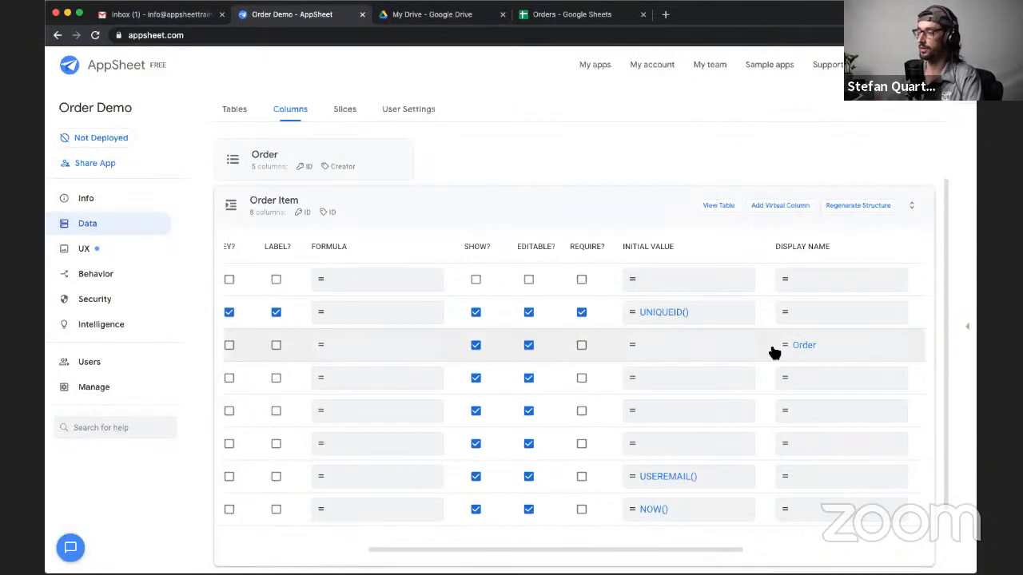
# - Set the display name of the Order Item table's Item ID column to Item
pyautogui.click(803, 383)
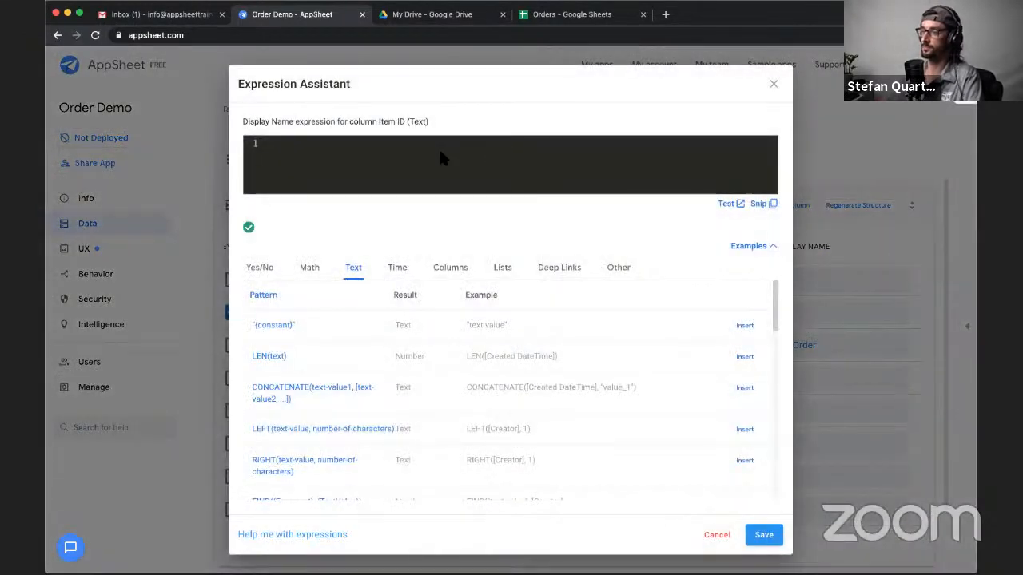
pyautogui.write('Item')
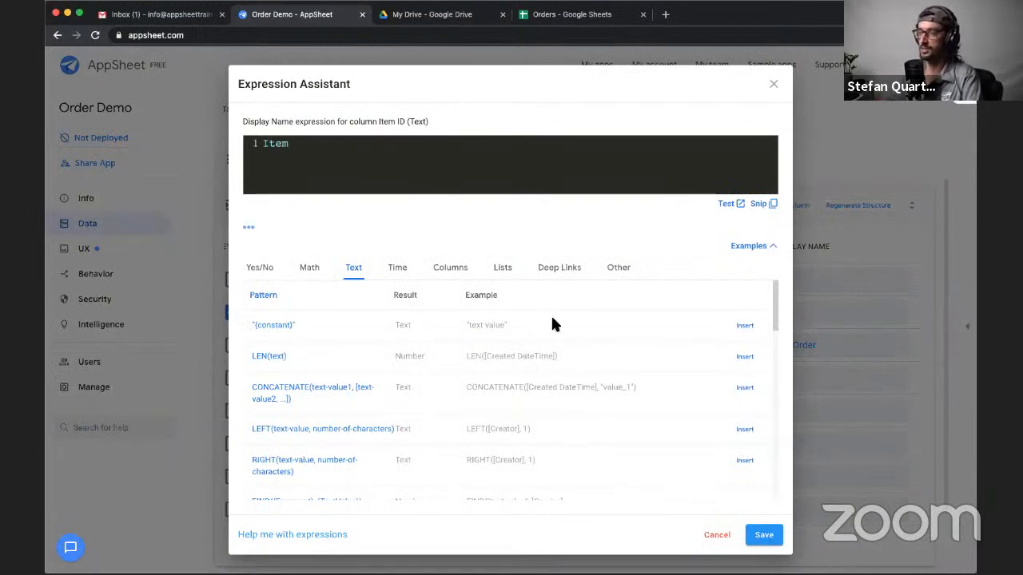
pyautogui.click(755, 539)
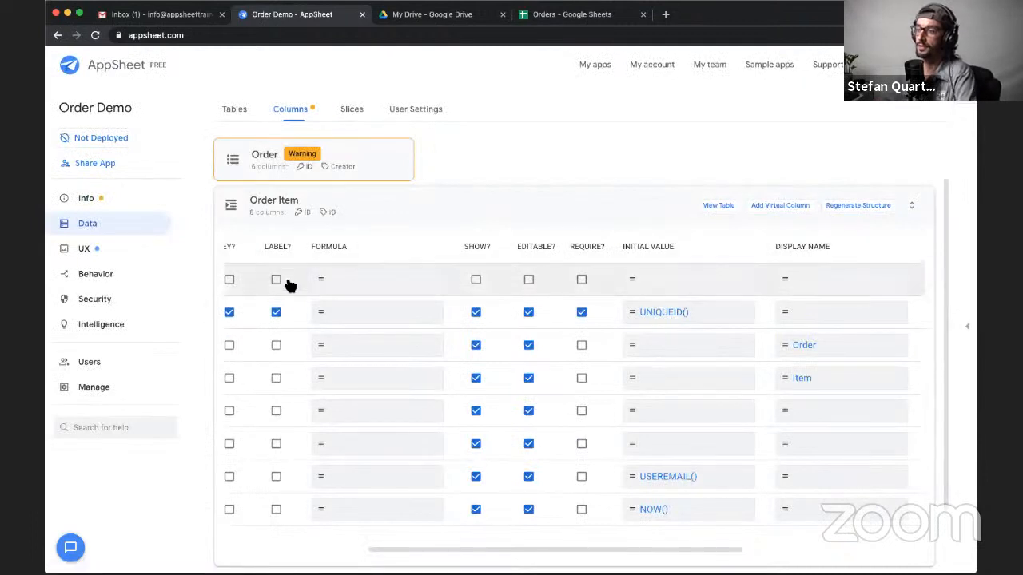
# - Examine the warning on the Order table's columns, then show the app preview alongside the app's full warnings list
pyautogui.click(370, 161)
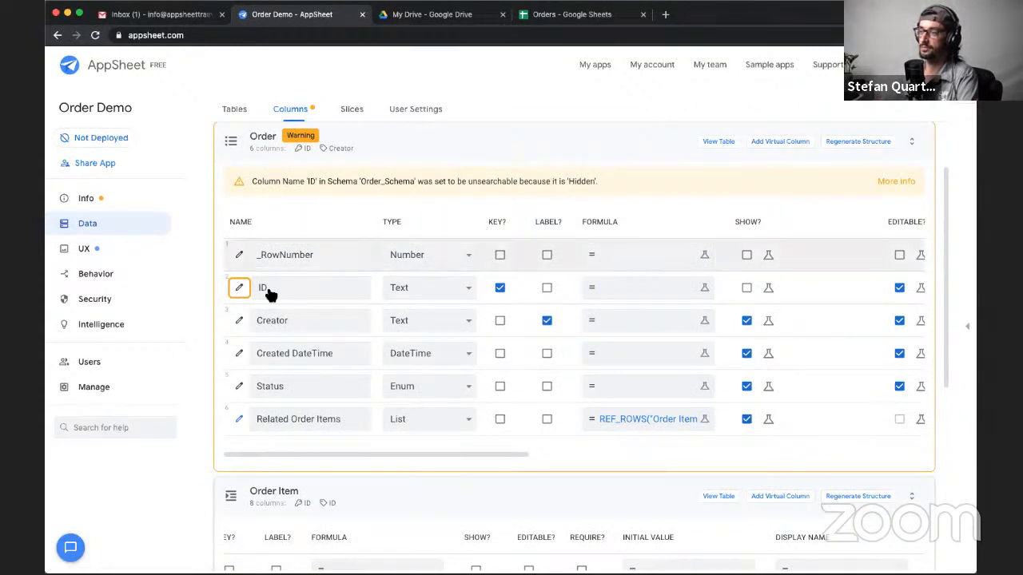
pyautogui.click(412, 157)
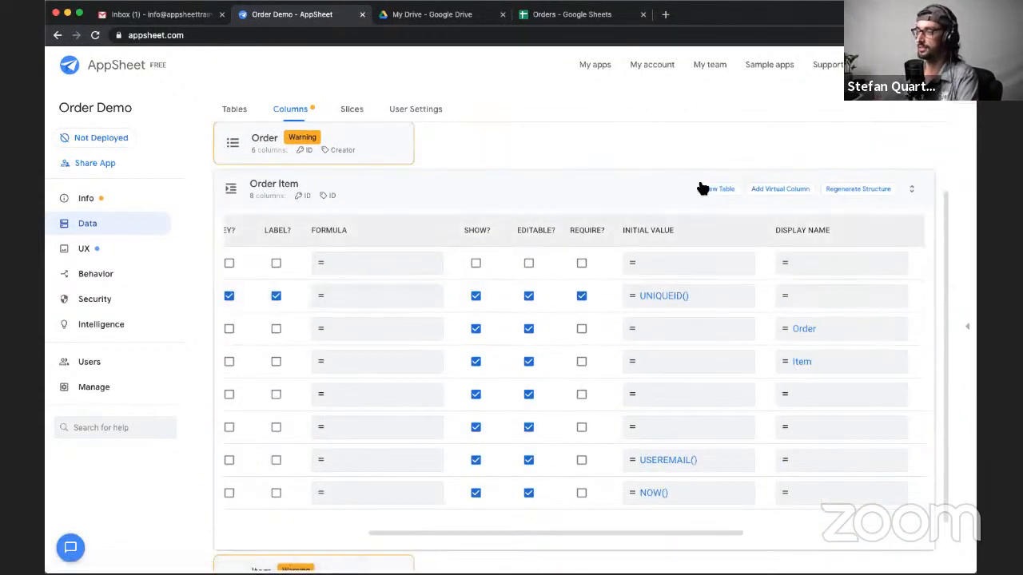
pyautogui.click(529, 187)
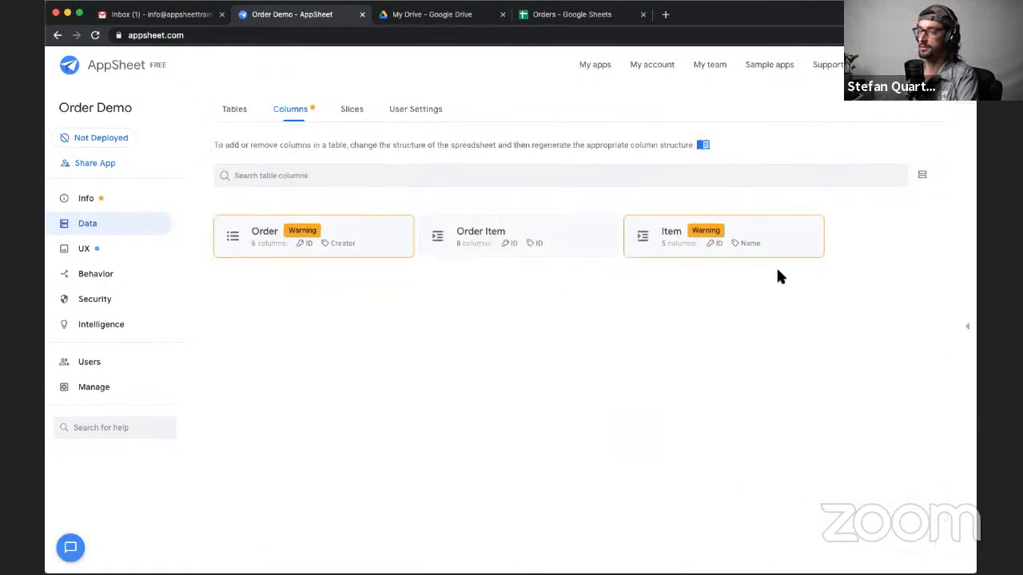
pyautogui.click(966, 326)
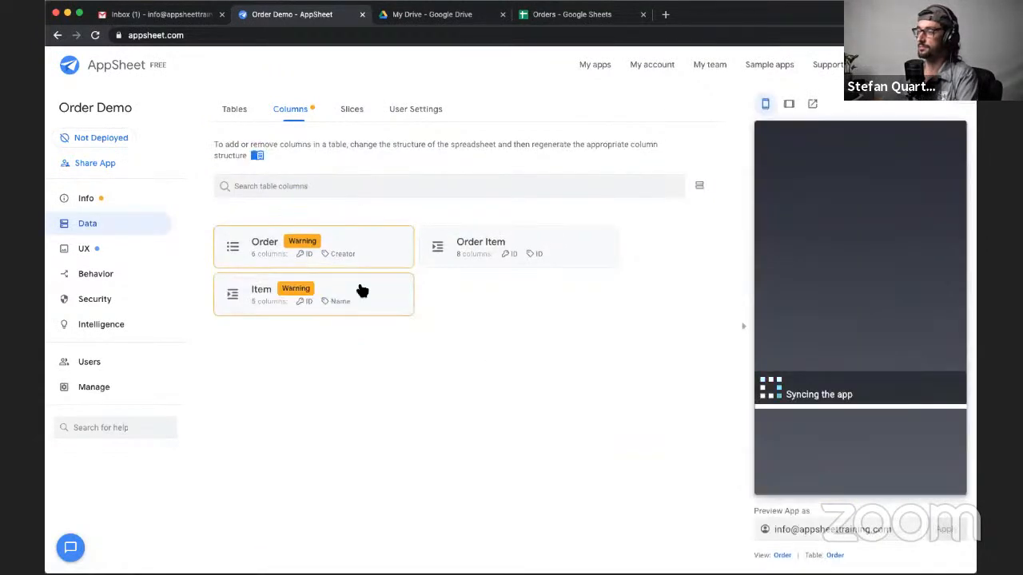
pyautogui.click(94, 202)
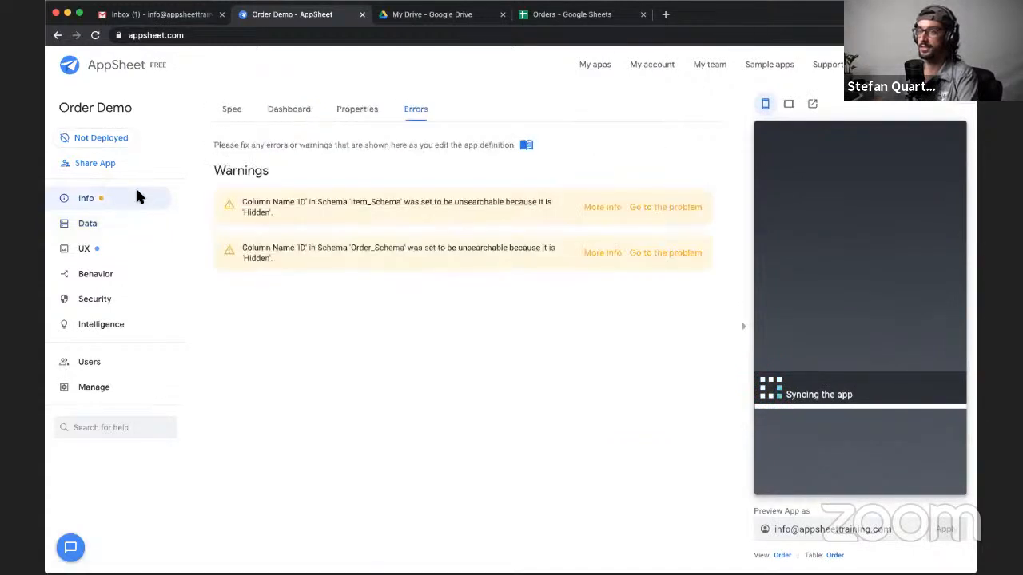
# - Examine the app's spec in graph and list view, and open the app dashboard
pyautogui.click(231, 110)
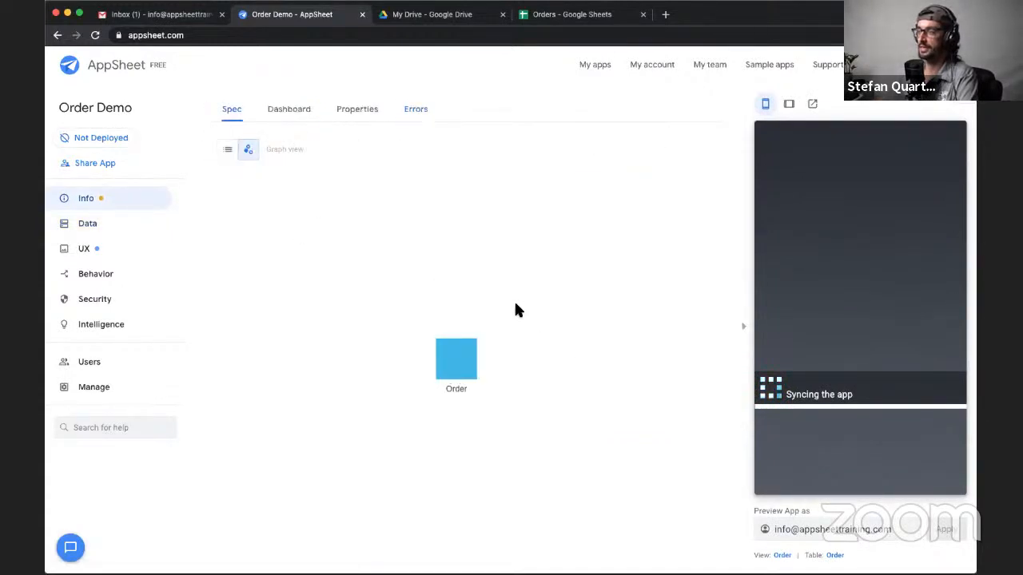
pyautogui.scroll(-5, 515, 308)
pyautogui.scroll(10, 516, 308)
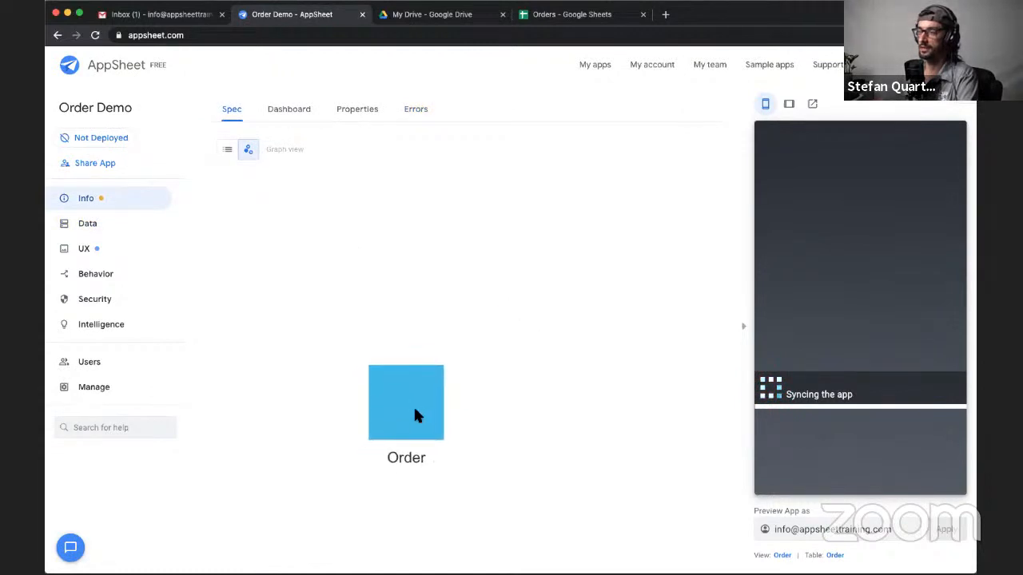
pyautogui.moveTo(413, 414); pyautogui.dragTo(378, 286)
pyautogui.click(229, 150)
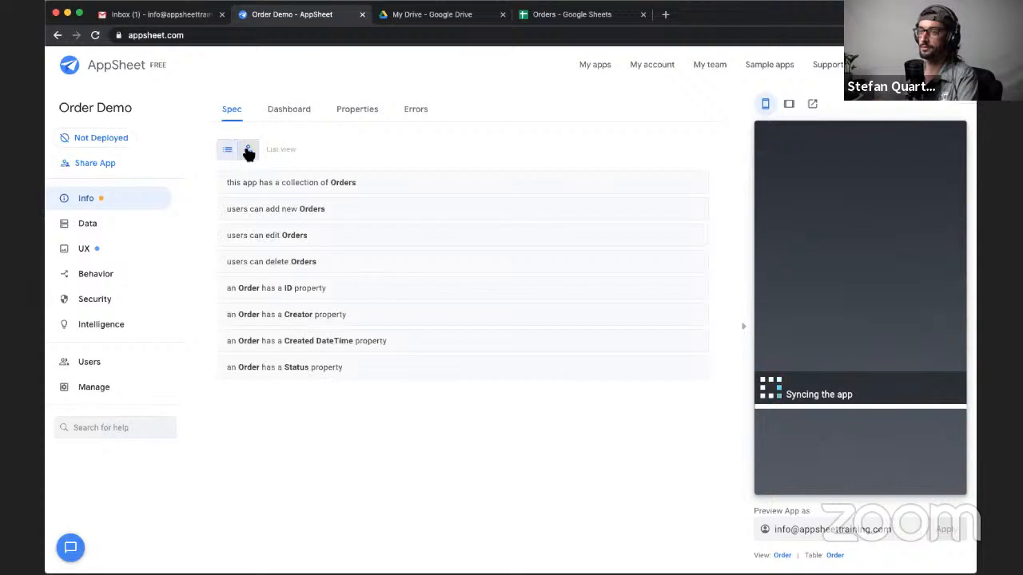
pyautogui.click(247, 151)
pyautogui.moveTo(459, 376); pyautogui.dragTo(414, 295)
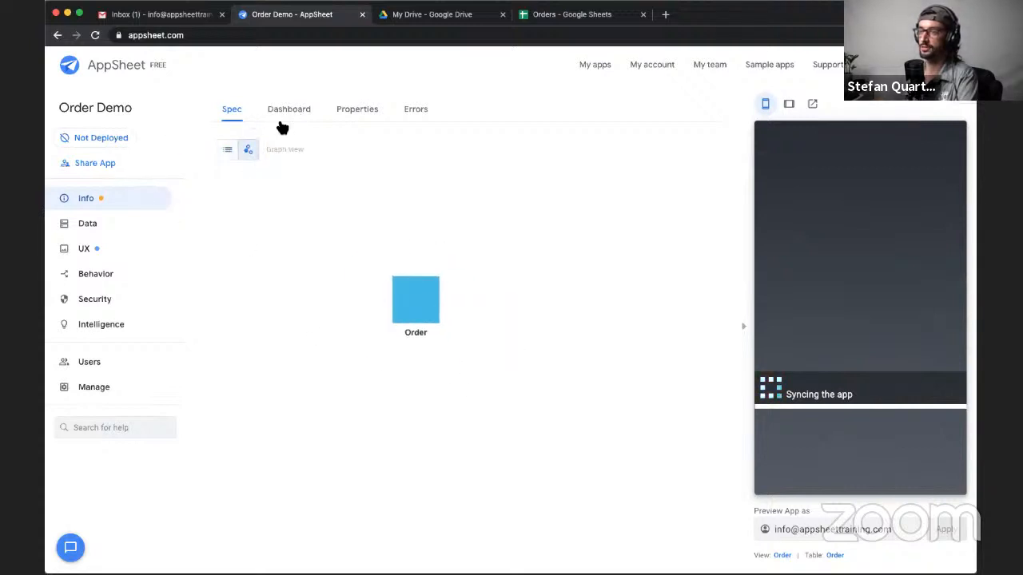
pyautogui.click(308, 112)
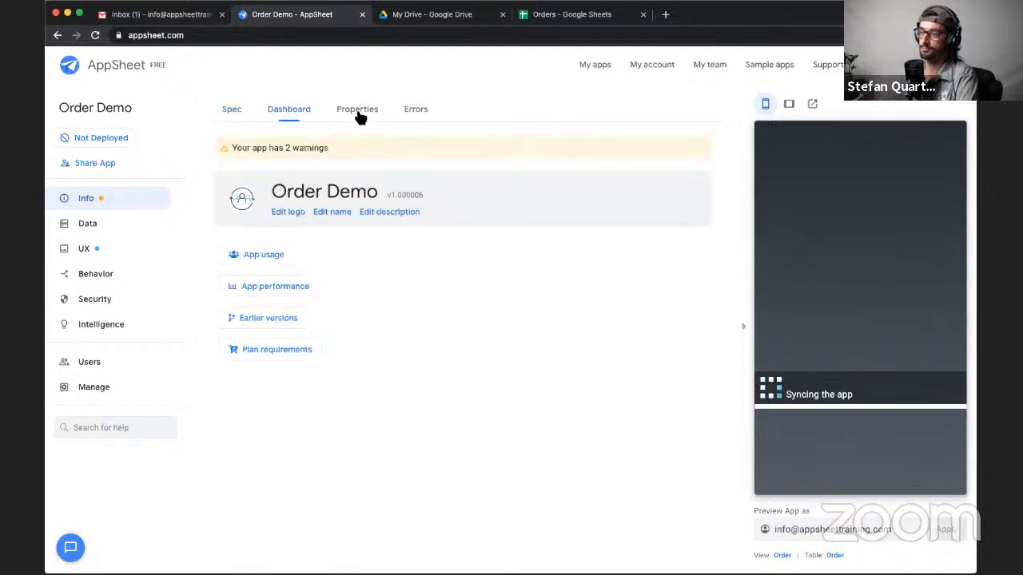
# - Reload the app editor and arrange the spec graph with Order and Item side by side above Order Item
pyautogui.click(116, 227)
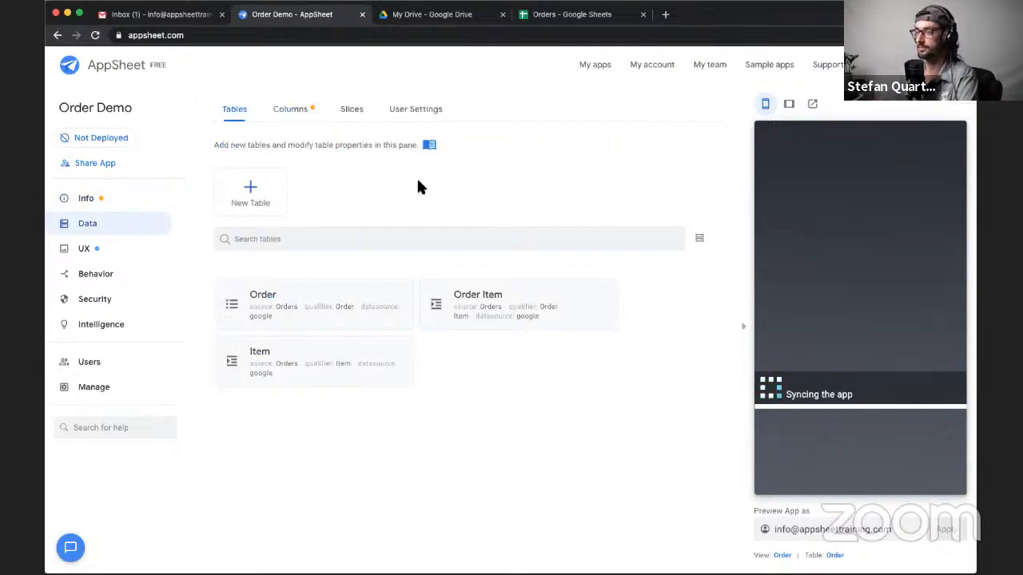
pyautogui.click(95, 35)
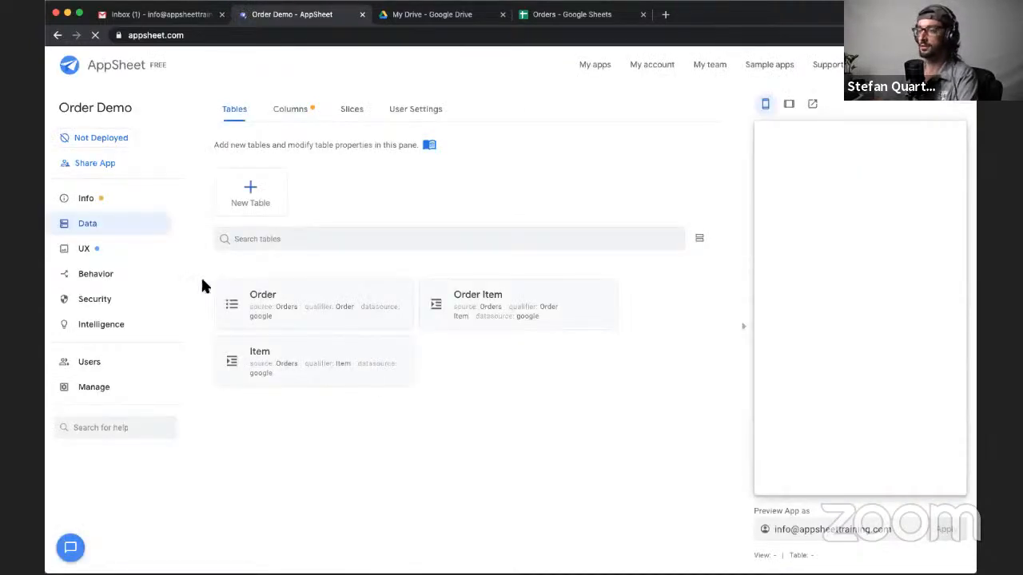
pyautogui.click(234, 108)
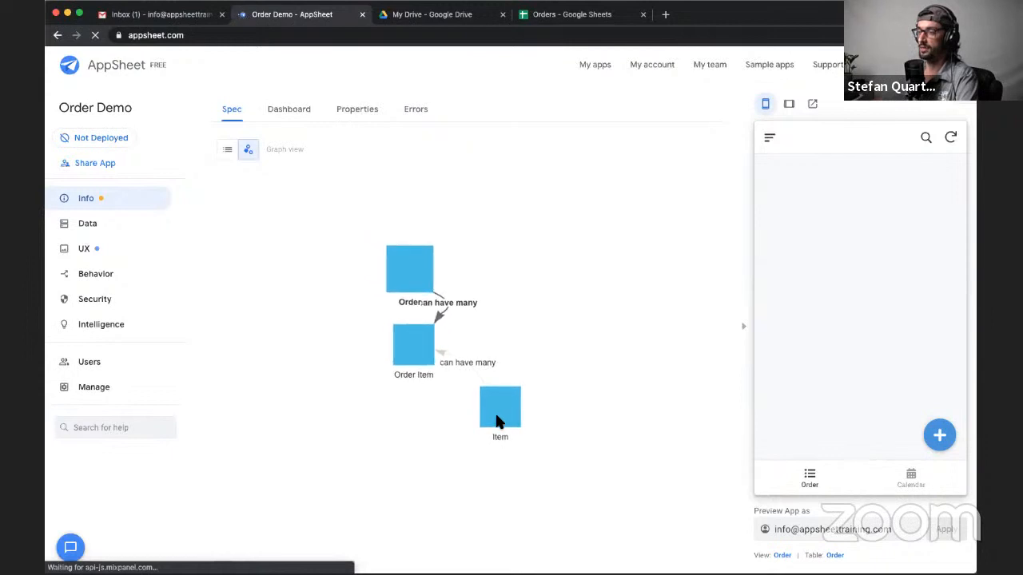
pyautogui.moveTo(495, 421); pyautogui.dragTo(547, 244)
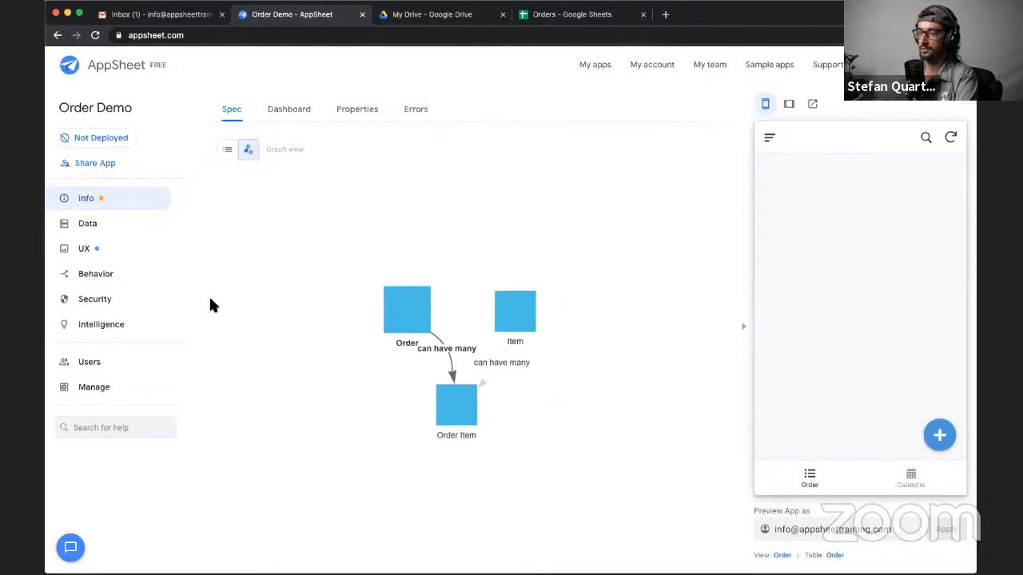
# - Delete the Calendar view from the app's primary views
pyautogui.click(84, 251)
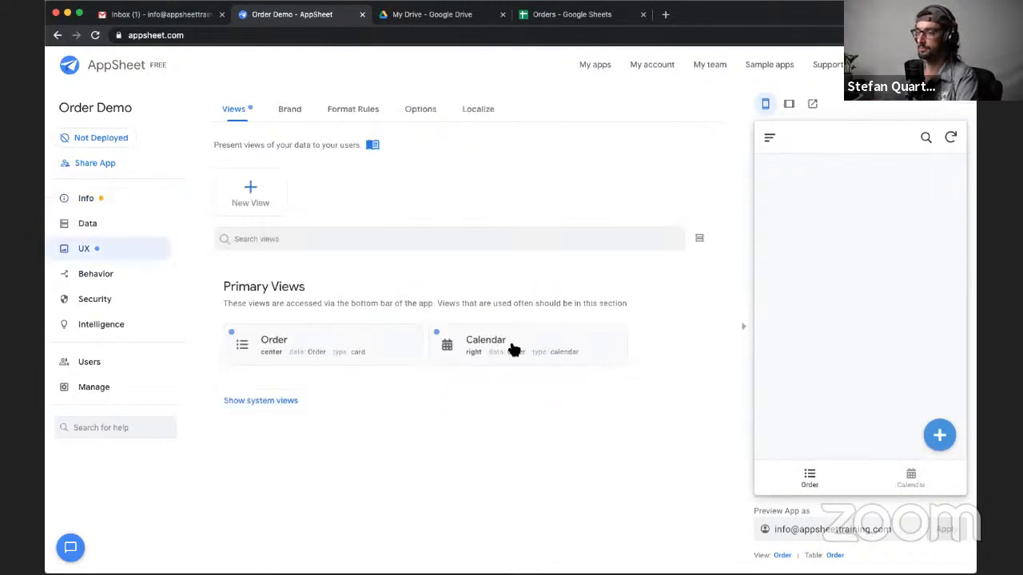
pyautogui.click(582, 361)
pyautogui.click(653, 142)
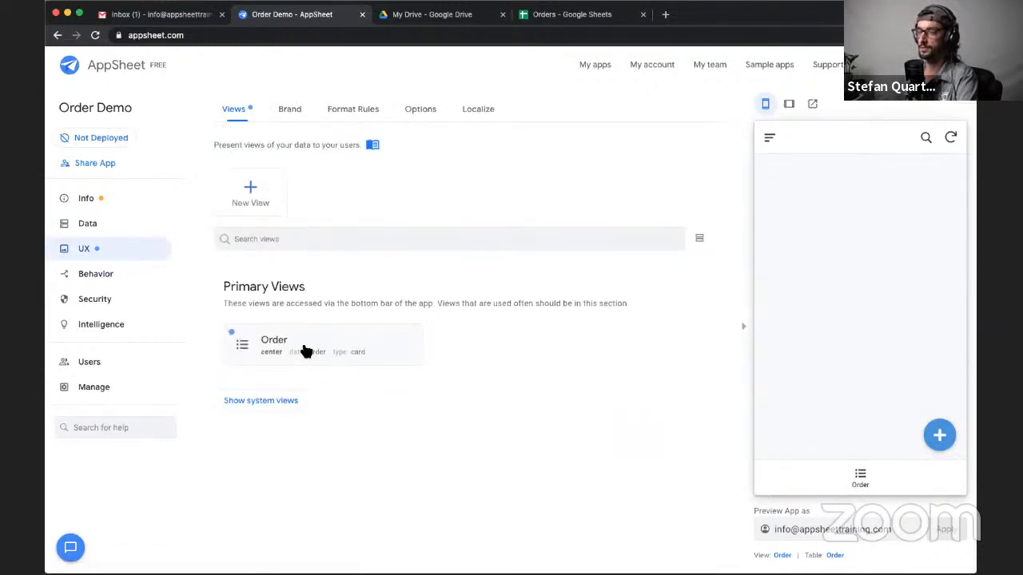
# - Change the Order view's type to table, review its remaining view options and collapse its settings
pyautogui.click(307, 349)
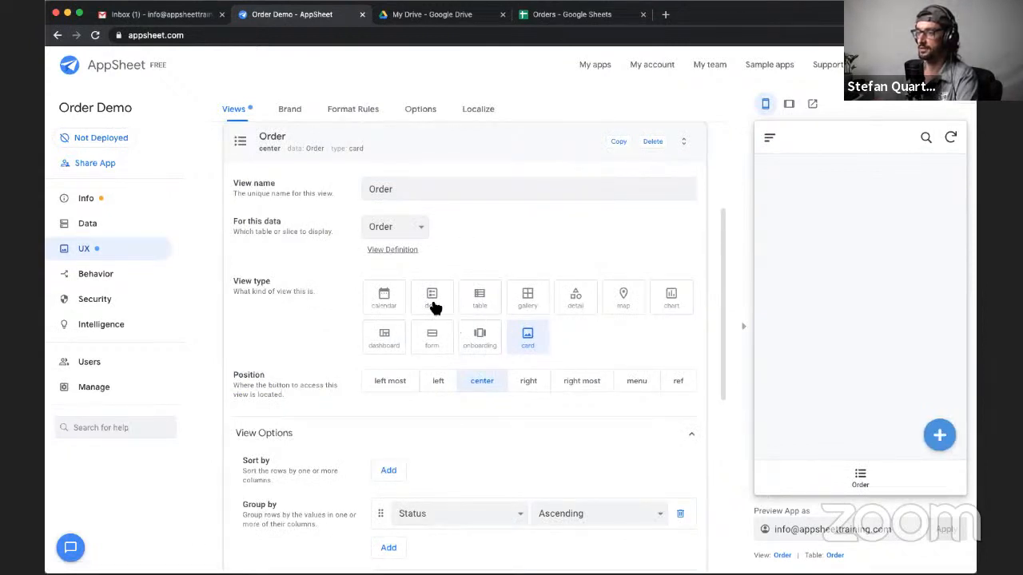
pyautogui.click(480, 299)
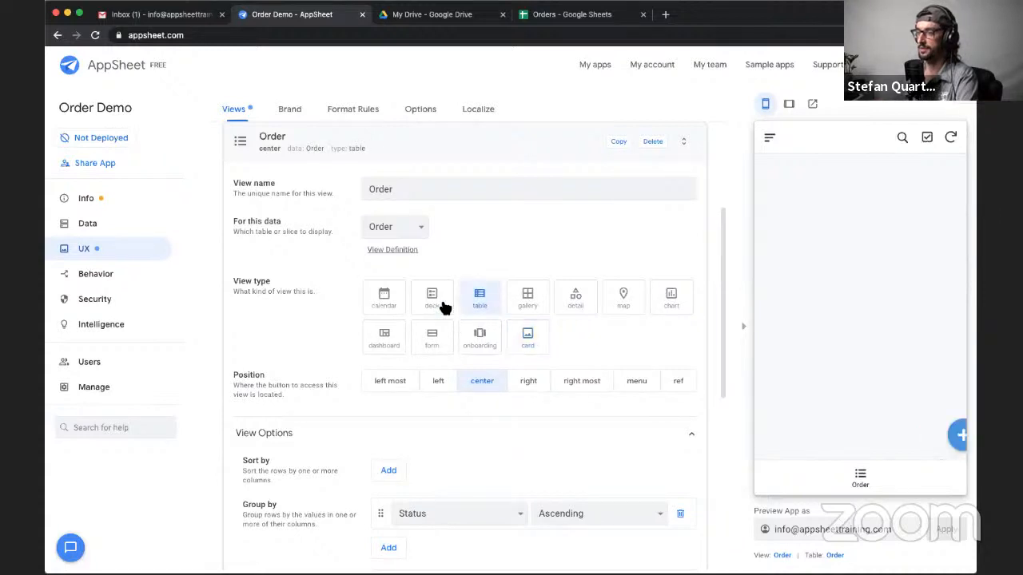
pyautogui.scroll(-2, 381, 434)
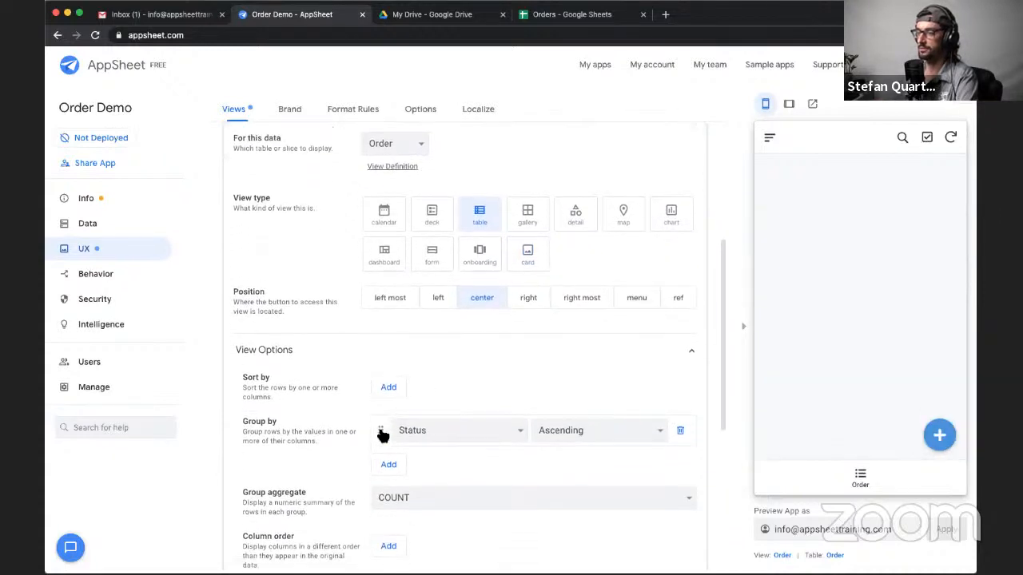
pyautogui.scroll(-8, 382, 434)
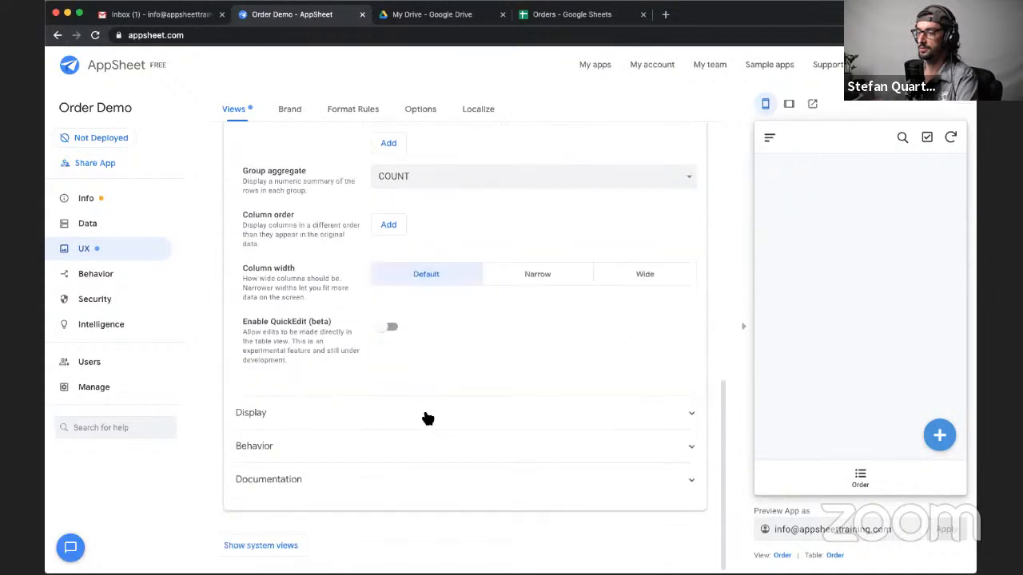
pyautogui.scroll(12, 427, 419)
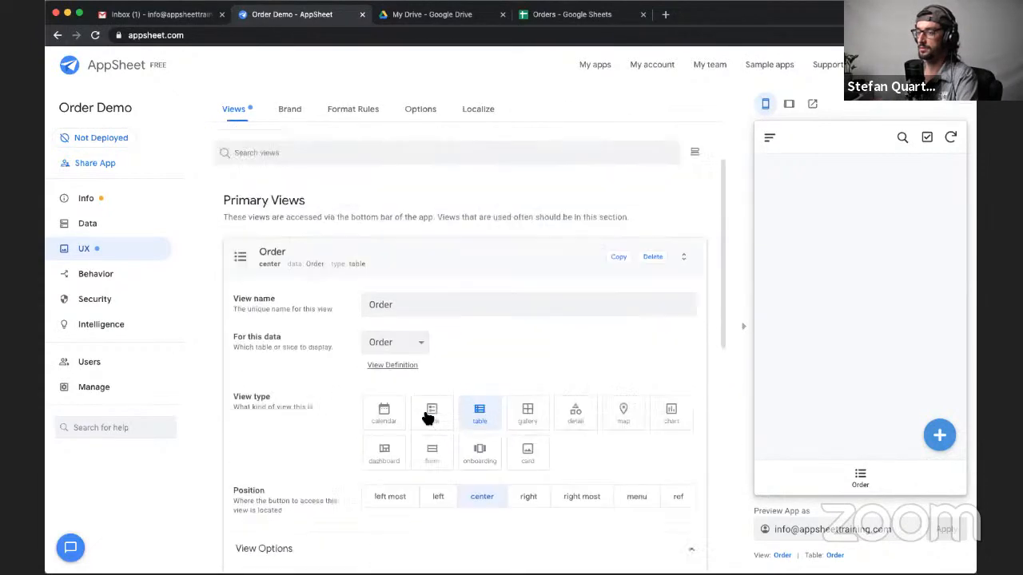
pyautogui.scroll(2, 428, 419)
pyautogui.click(564, 351)
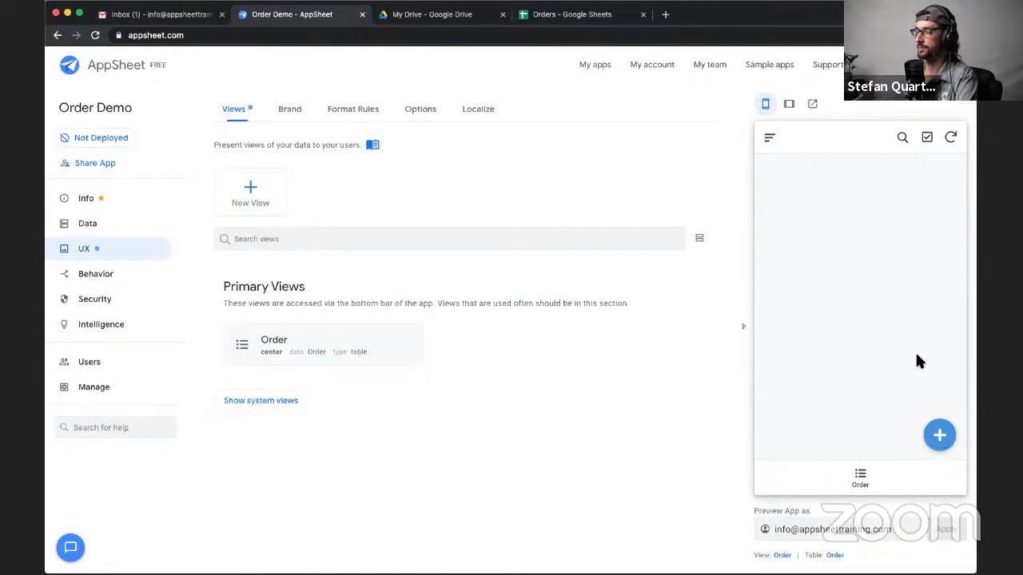
# - Try to add an order with the prefilled creator, creation time and Pending status in the app preview, and sync it
pyautogui.click(938, 435)
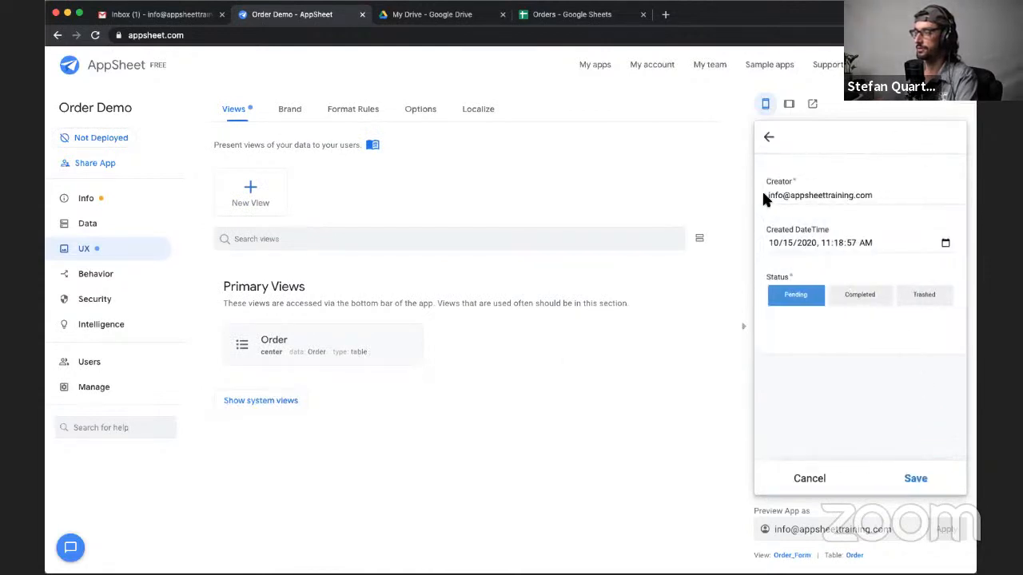
pyautogui.moveTo(763, 198); pyautogui.dragTo(887, 193)
pyautogui.click(867, 222)
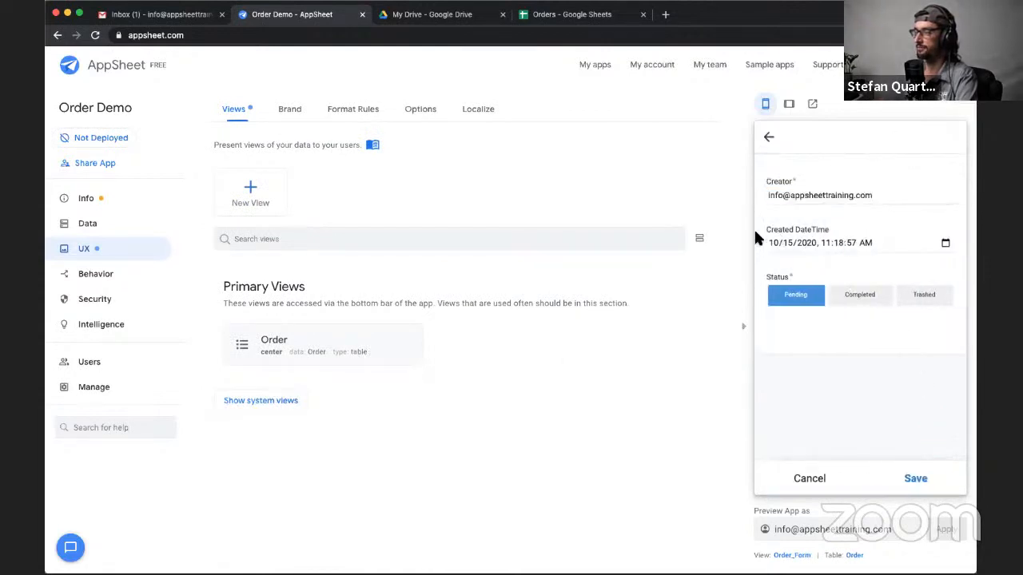
pyautogui.click(920, 479)
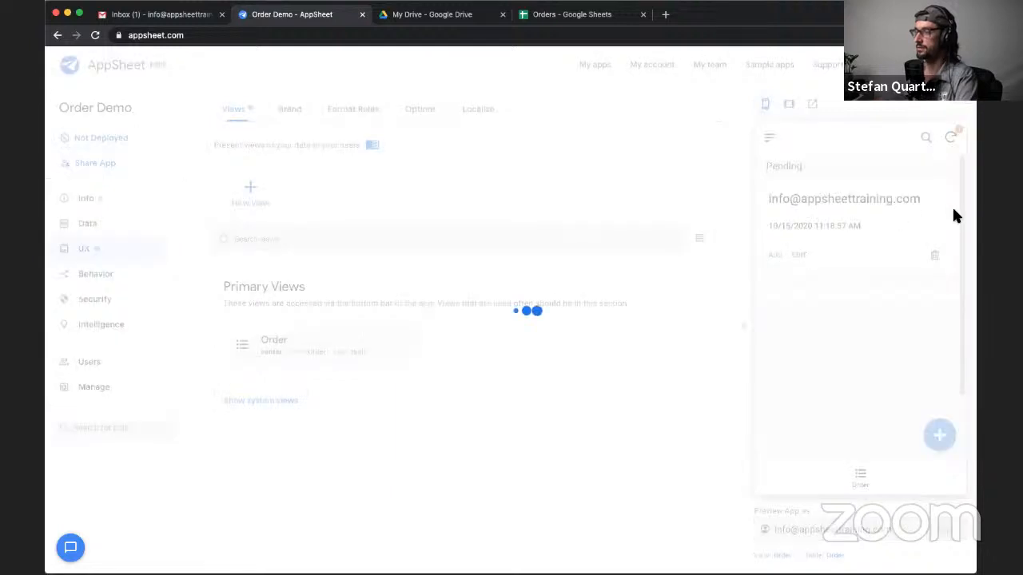
pyautogui.click(951, 137)
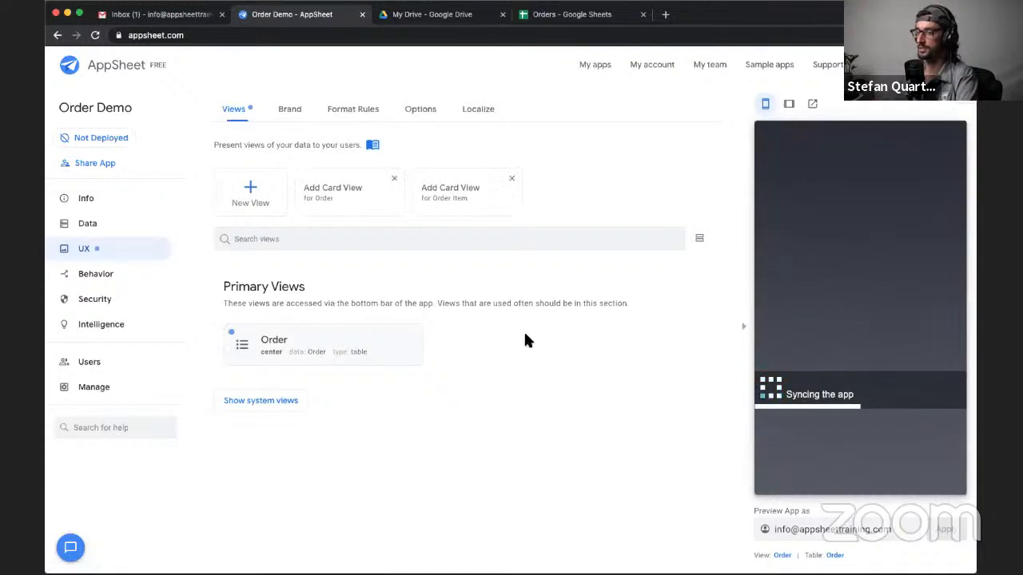
# - Save a new Pending order with its prefilled values in the preview, sync the app and display the Order view
pyautogui.click(940, 436)
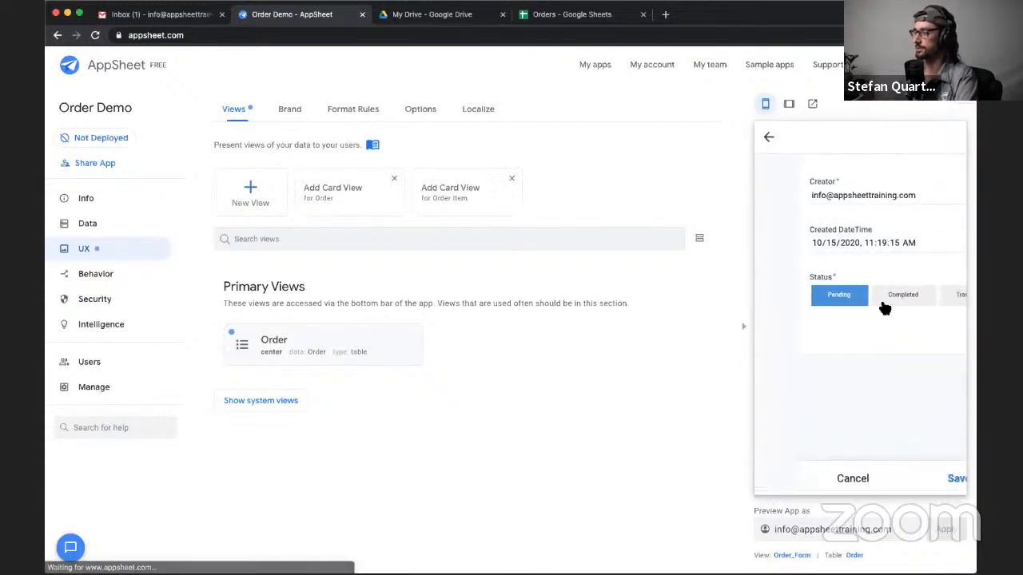
pyautogui.click(915, 478)
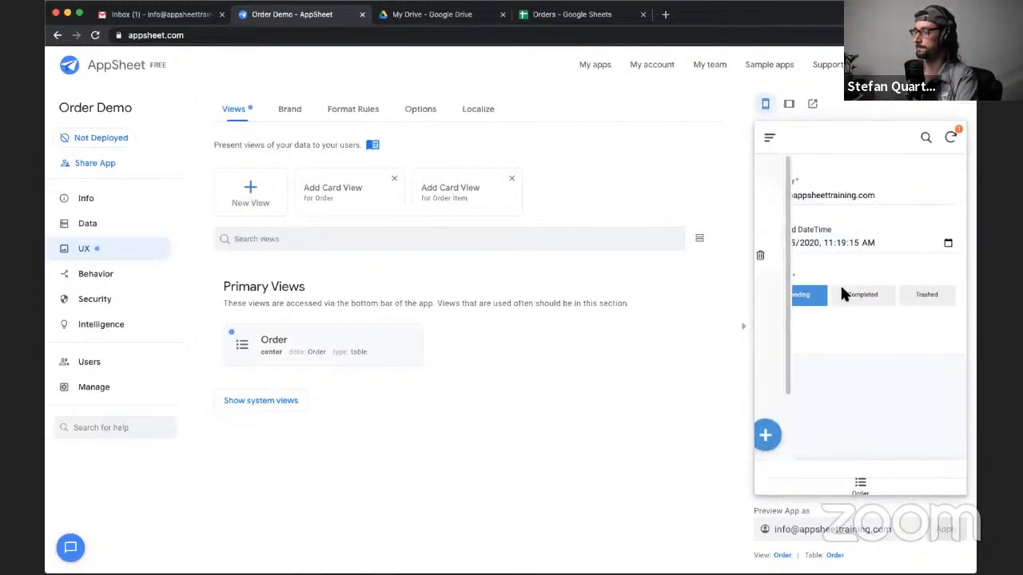
pyautogui.click(950, 138)
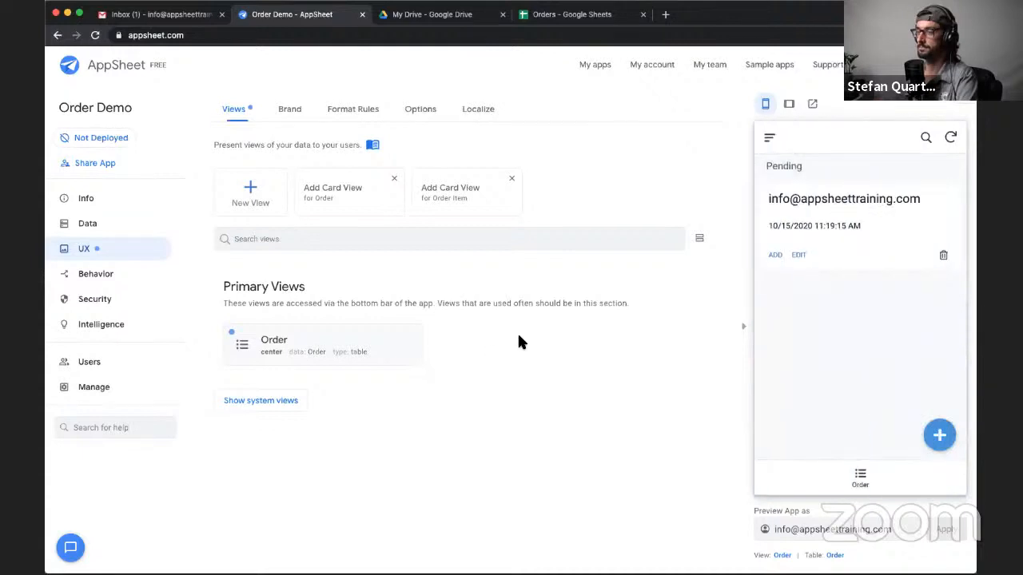
pyautogui.click(863, 477)
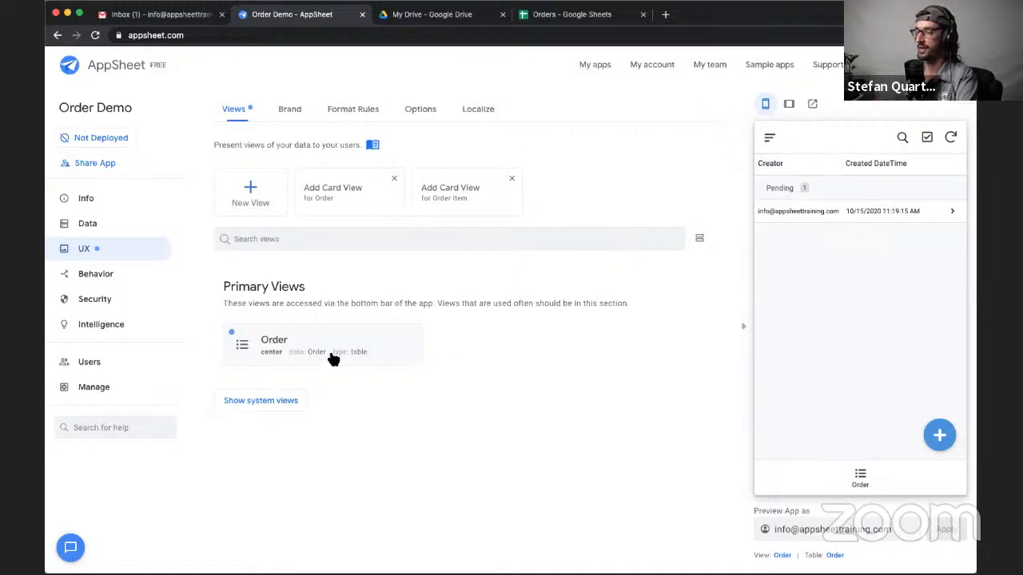
# - Open the pending order in the preview and add an order item for Apple with a quantity of 3
pyautogui.click(847, 221)
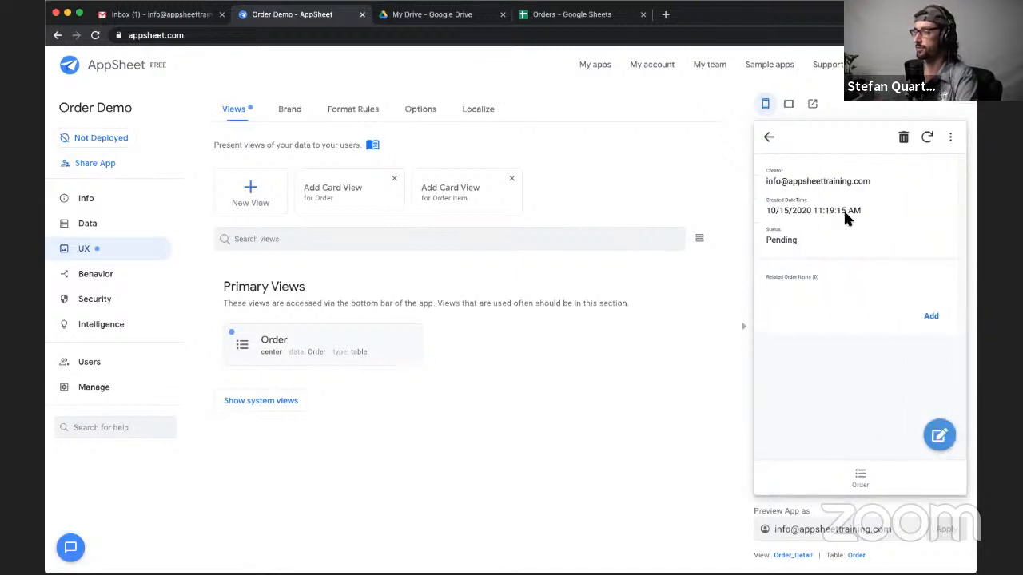
pyautogui.click(932, 317)
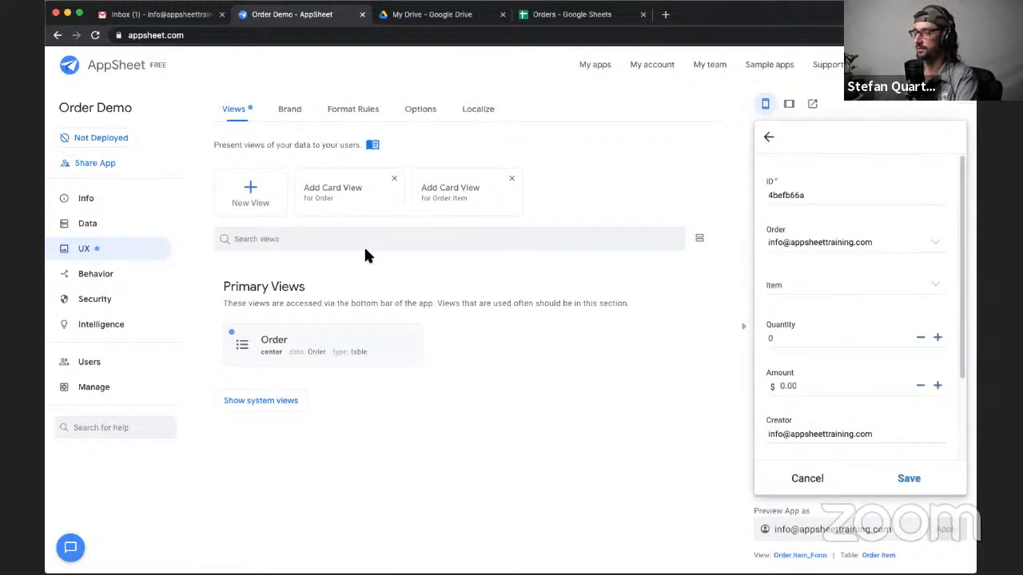
pyautogui.click(850, 294)
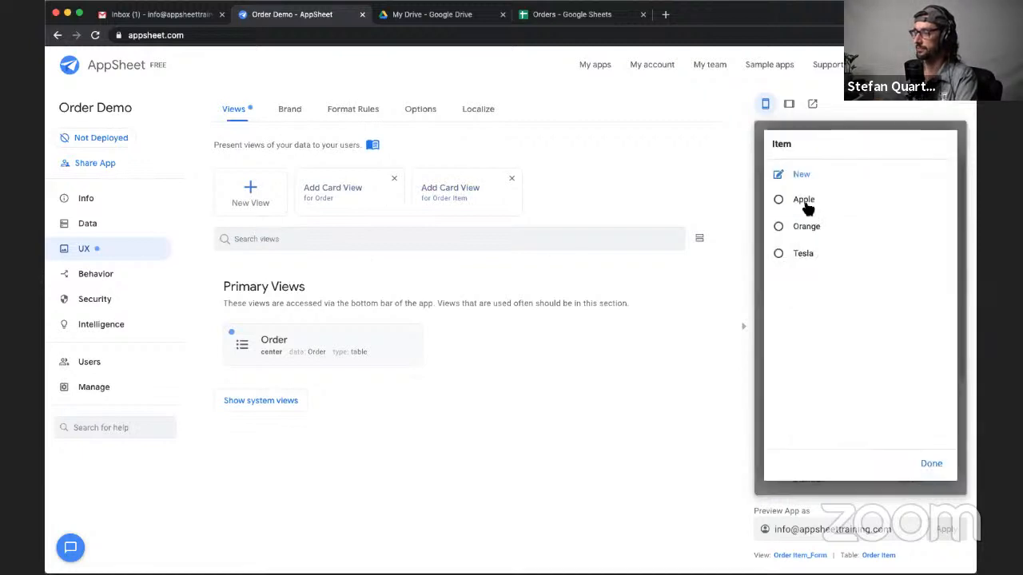
pyautogui.click(805, 201)
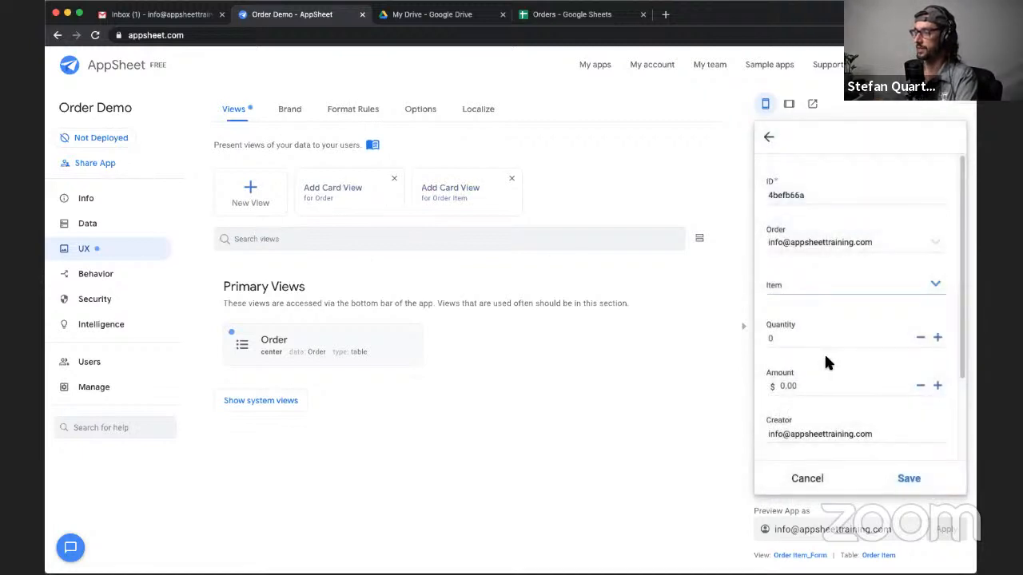
pyautogui.tripleClick(937, 339)
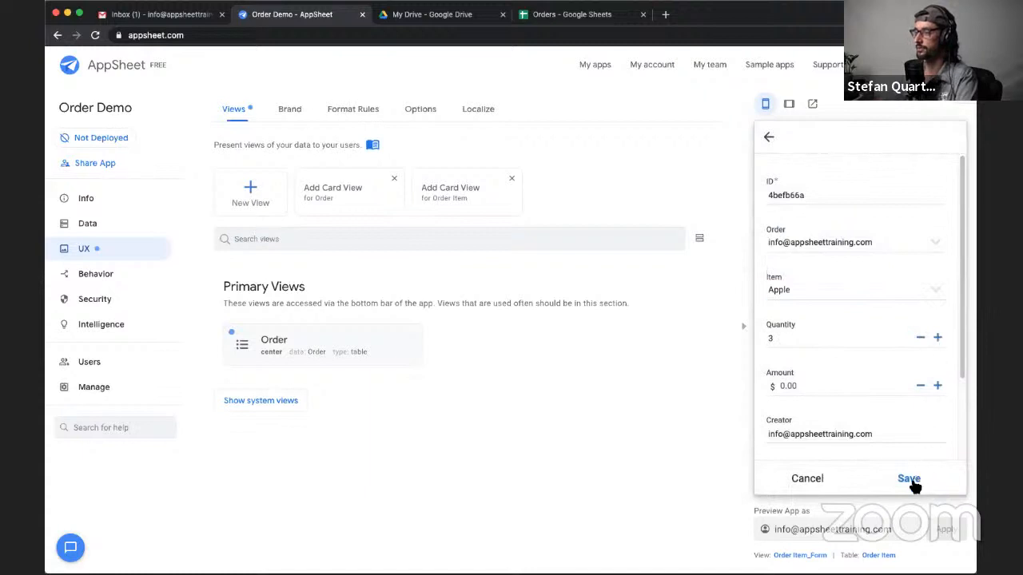
pyautogui.scroll(-1, 878, 383)
pyautogui.scroll(1, 885, 382)
pyautogui.click(910, 479)
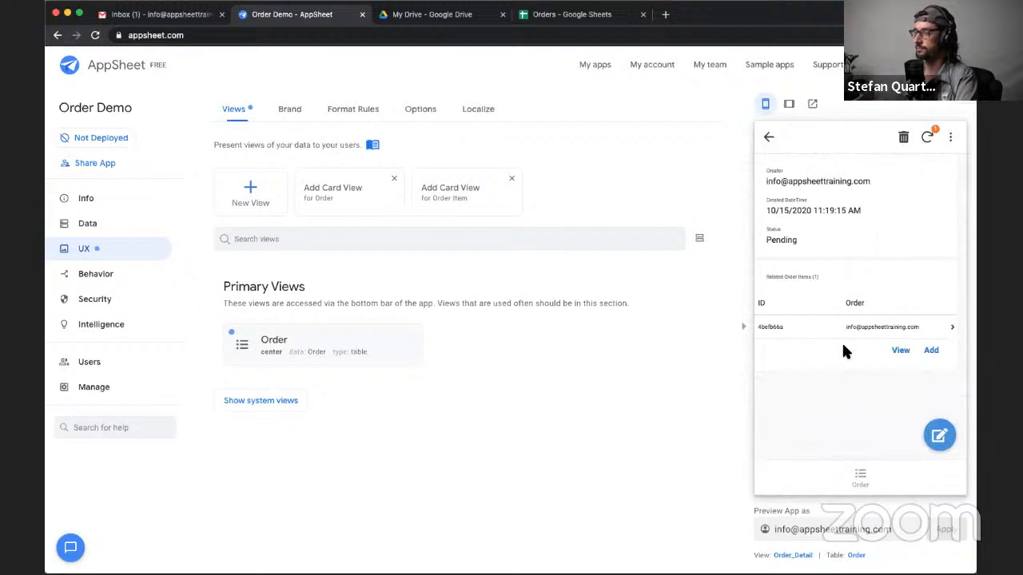
# - Add a second order item to the same order for Tesla with a quantity of 1
pyautogui.click(929, 352)
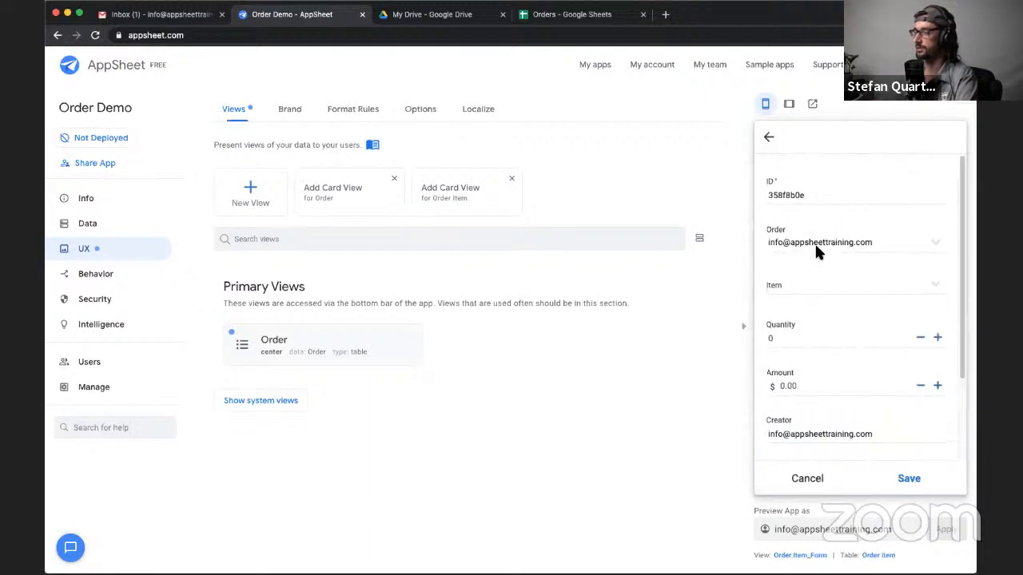
pyautogui.click(815, 288)
pyautogui.click(791, 254)
pyautogui.click(937, 338)
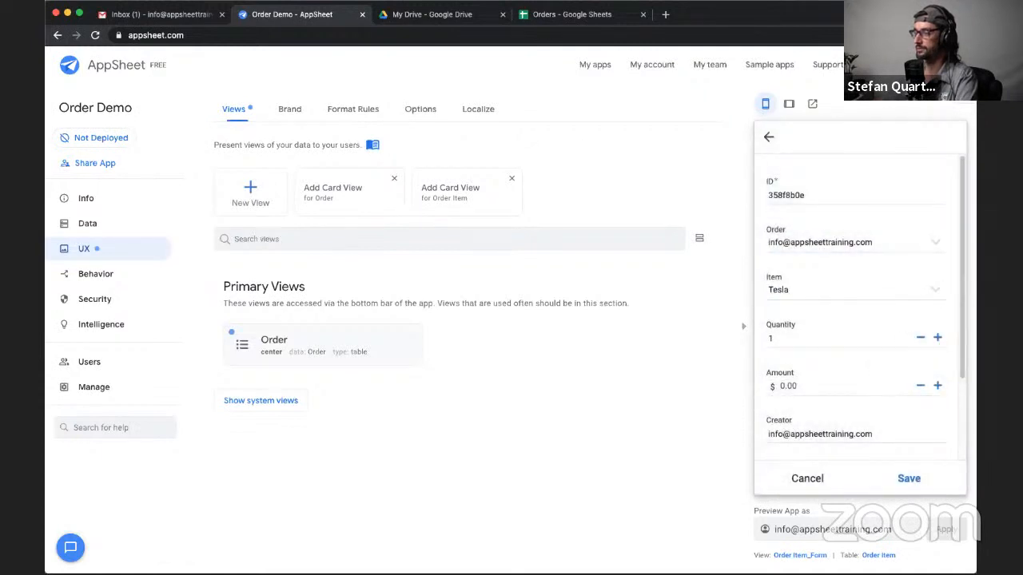
pyautogui.click(919, 479)
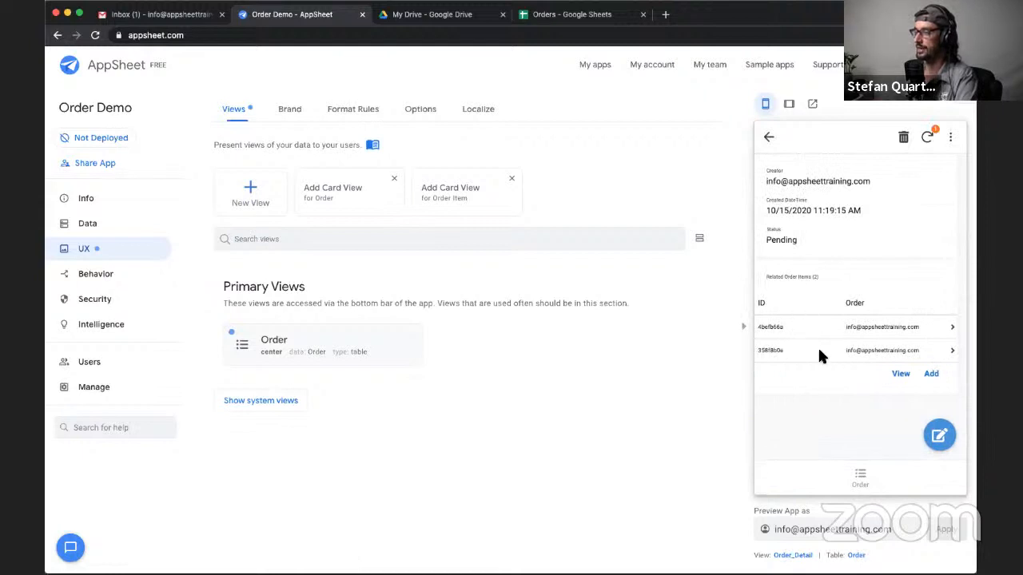
# - Return to the preview's Order view, reopen the pending order and examine its Related Order Items section
pyautogui.click(861, 478)
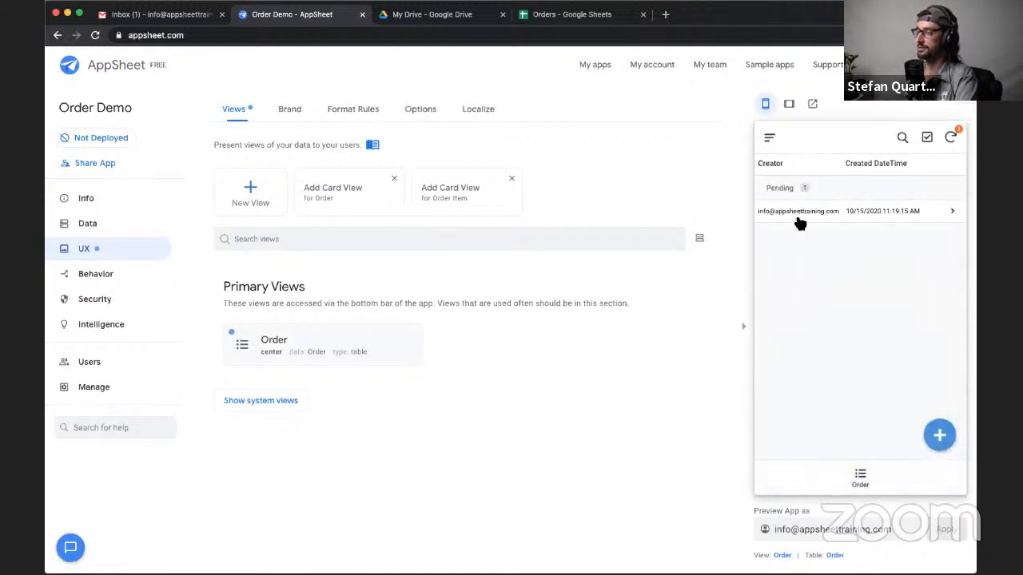
pyautogui.click(798, 217)
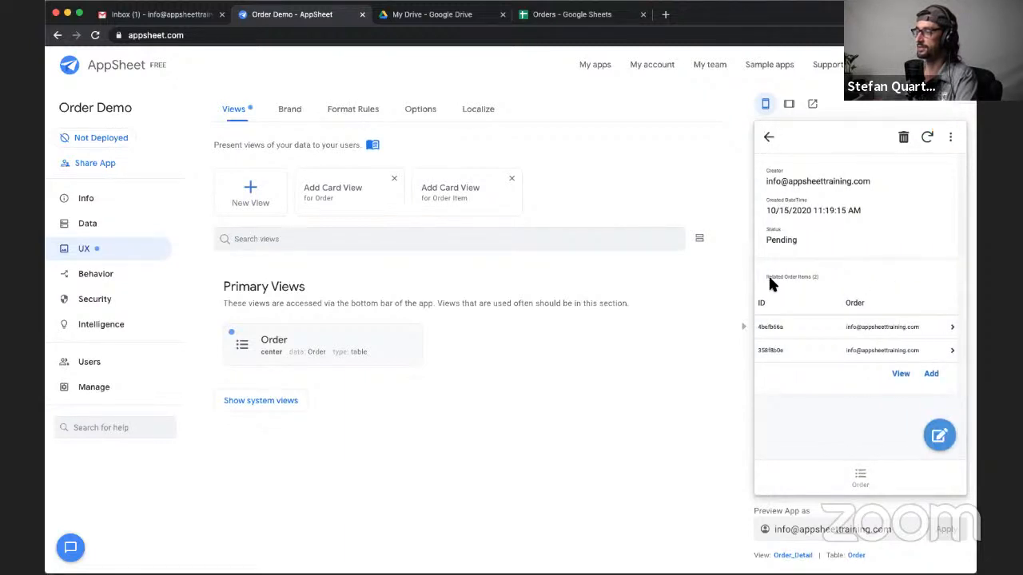
pyautogui.moveTo(809, 279); pyautogui.dragTo(838, 280)
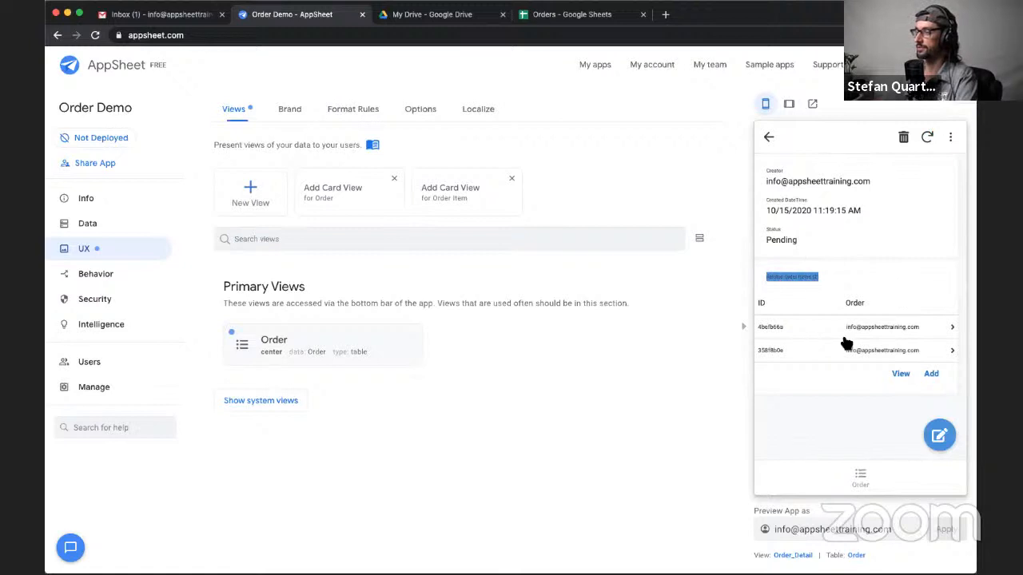
pyautogui.click(837, 271)
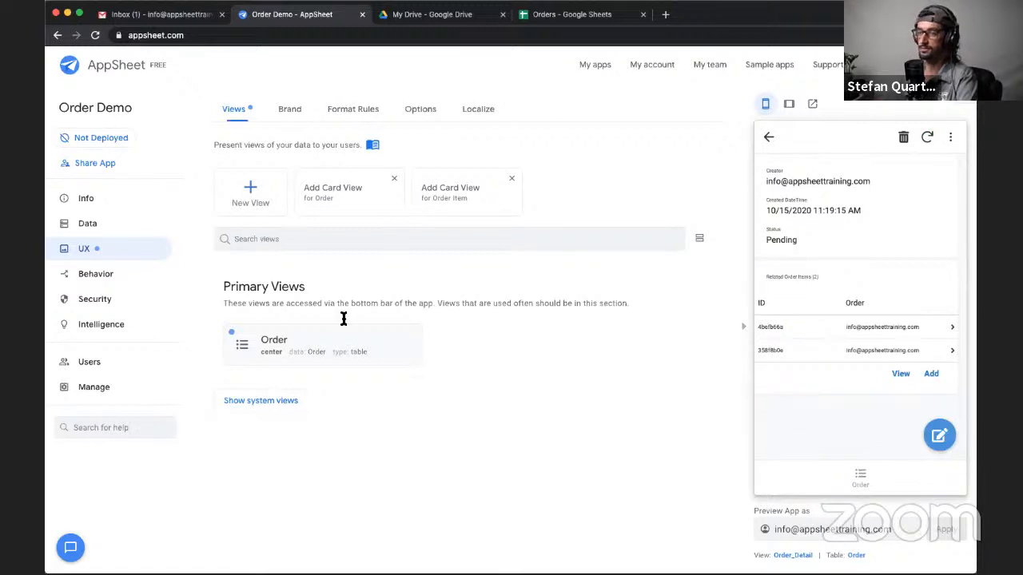
# - Examine the Related Order Items column in the Order table's columns, and open the order's full related items list in the preview
pyautogui.click(92, 229)
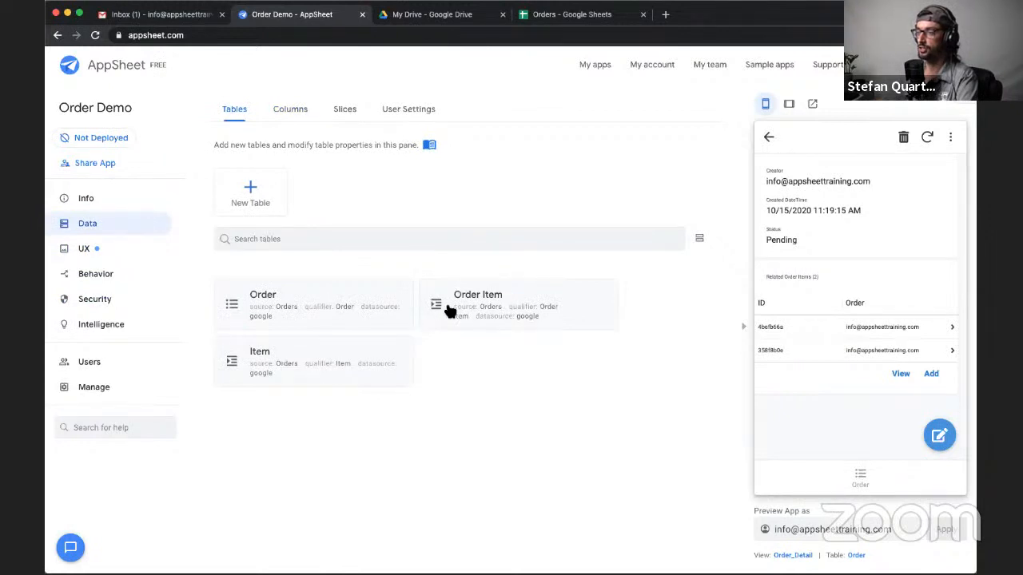
pyautogui.click(388, 304)
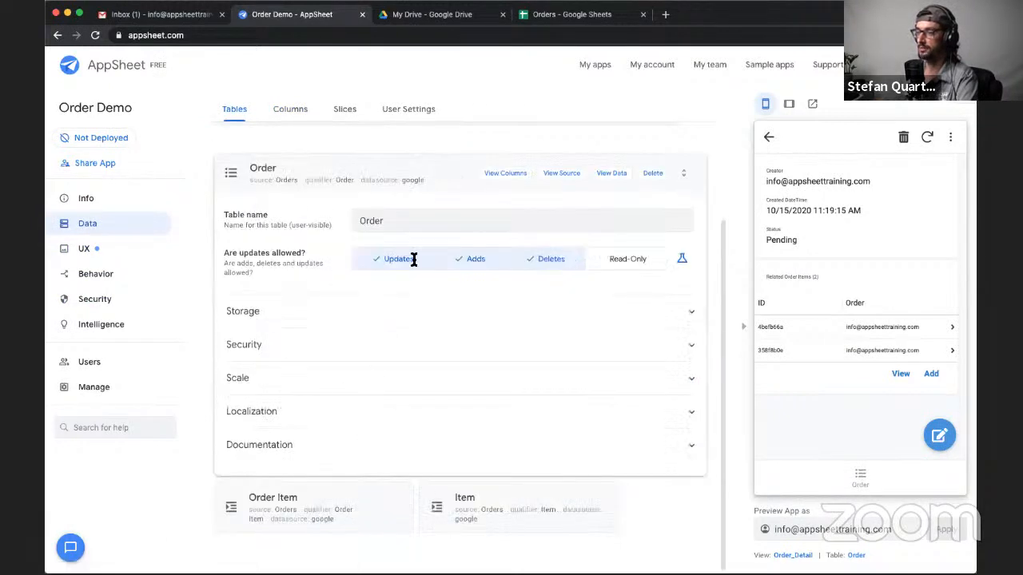
pyautogui.click(506, 175)
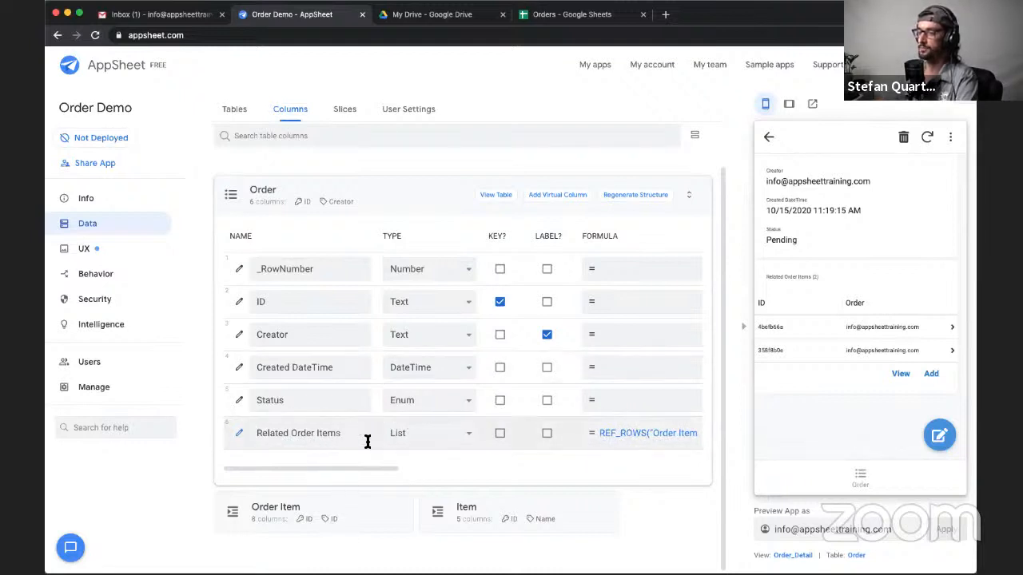
pyautogui.moveTo(358, 436); pyautogui.dragTo(244, 438)
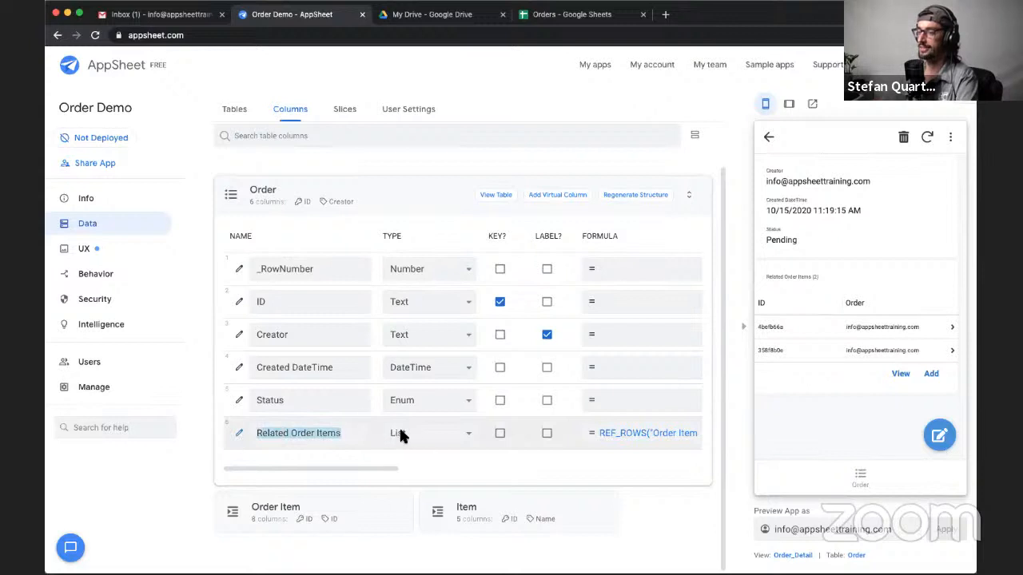
pyautogui.click(502, 459)
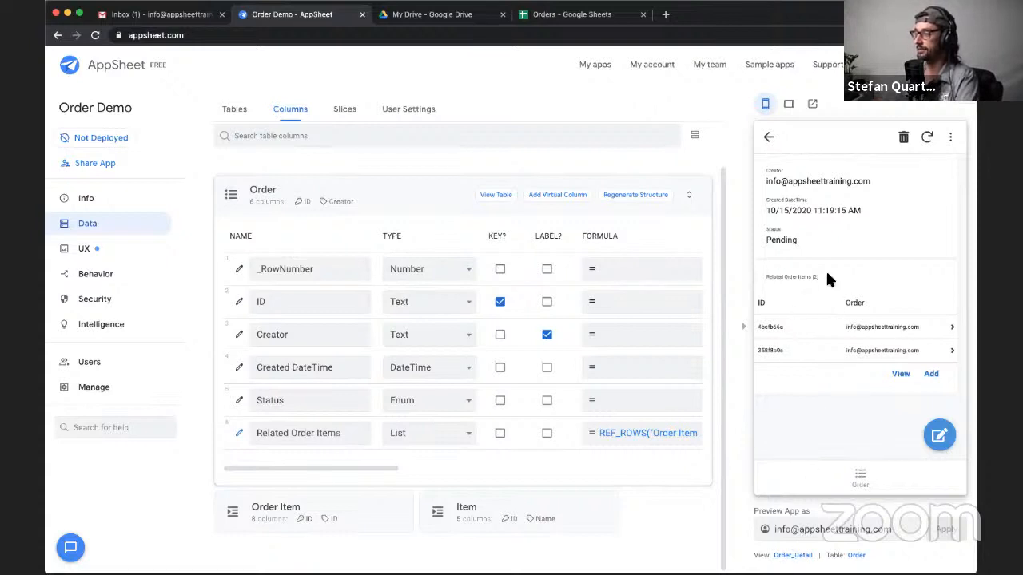
pyautogui.click(899, 374)
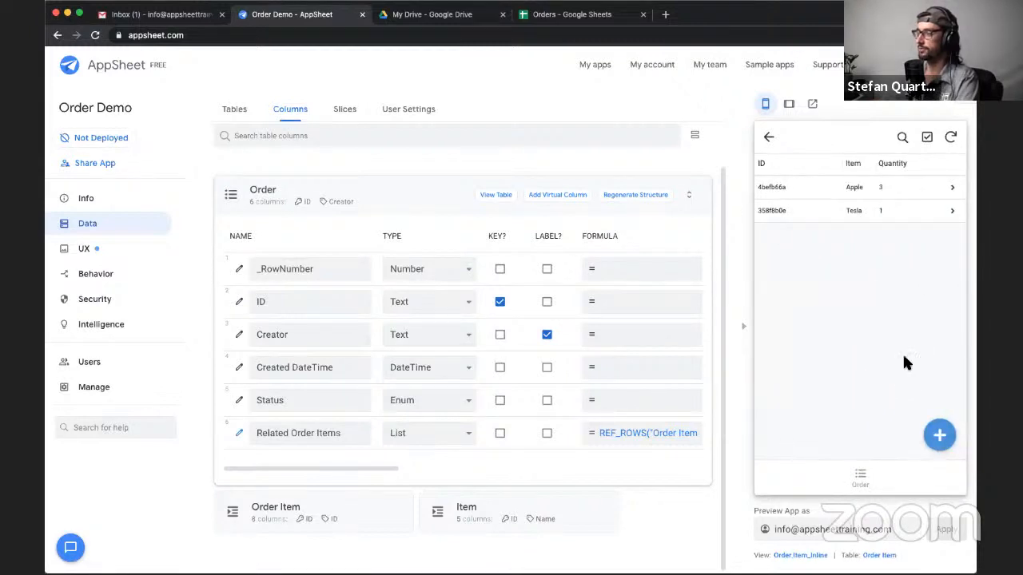
# - Open the Order Item_Inline view used by the preview and locate it among the ref views for Order Item
pyautogui.moveTo(753, 562)
pyautogui.mouseDown()
pyautogui.moveTo(851, 557)
pyautogui.moveTo(758, 559)
pyautogui.mouseUp()
pyautogui.click(758, 556)
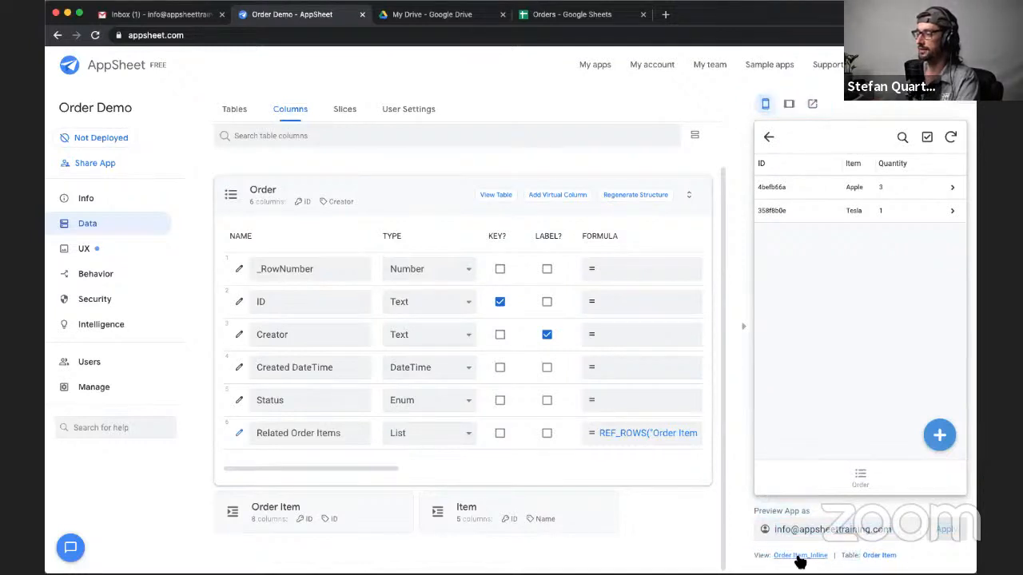
pyautogui.click(798, 557)
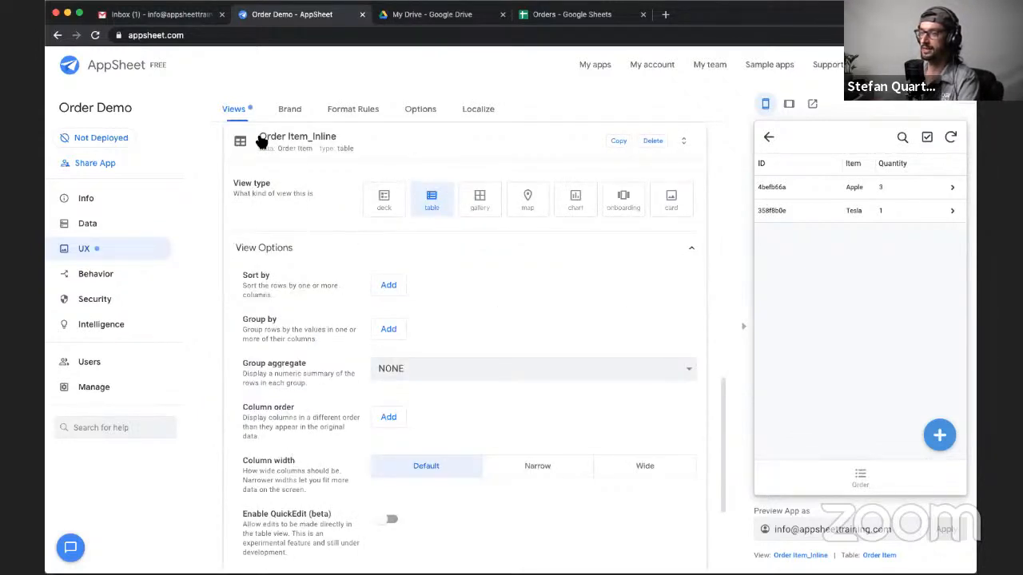
pyautogui.moveTo(359, 147); pyautogui.dragTo(279, 142)
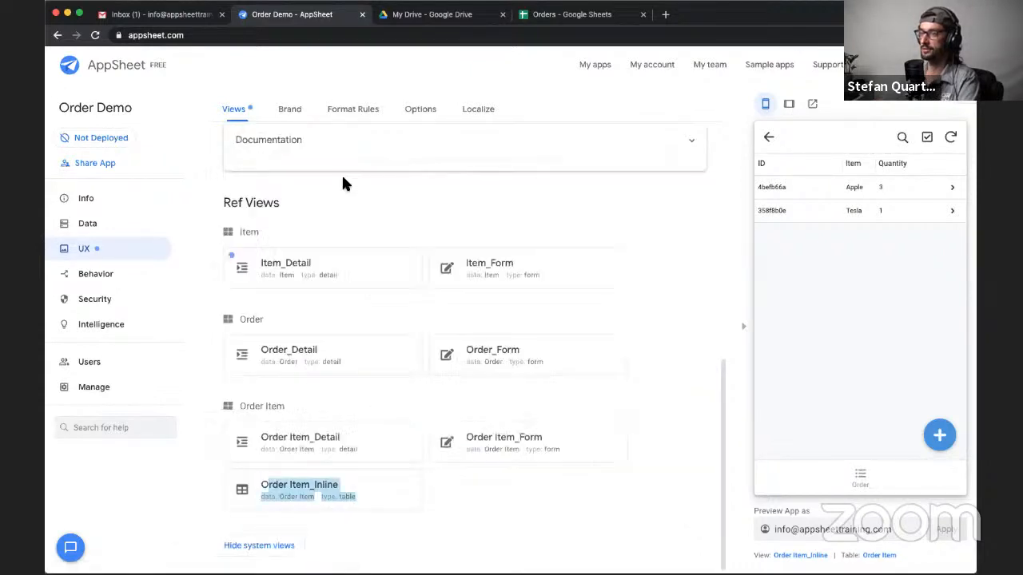
pyautogui.click(342, 184)
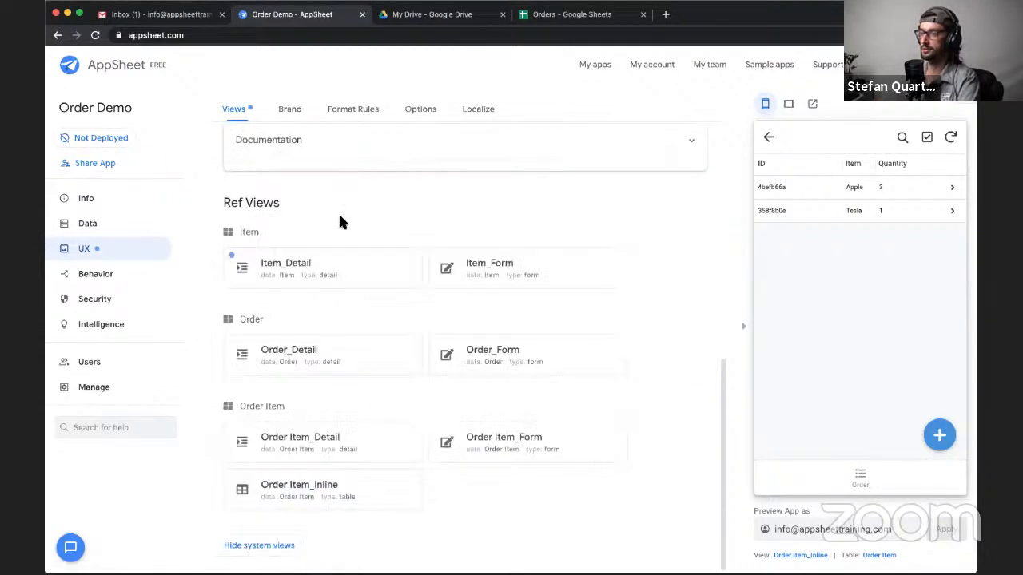
# - Expand the Order Item_Inline view's settings and start its column order with Item ID
pyautogui.click(387, 496)
pyautogui.scroll(-5, 388, 331)
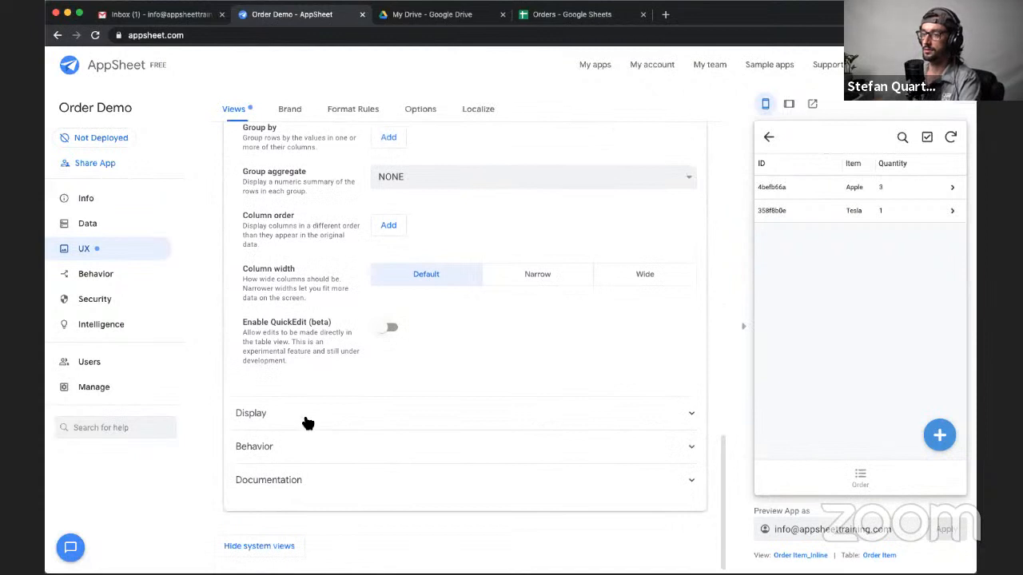
pyautogui.click(308, 423)
pyautogui.click(294, 407)
pyautogui.scroll(3, 436, 368)
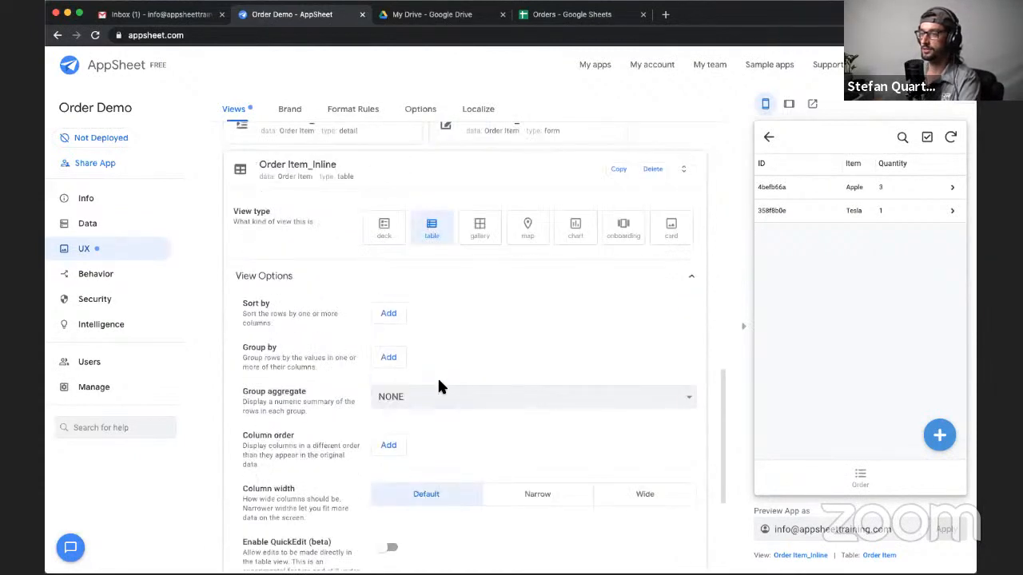
pyautogui.scroll(-1, 441, 399)
pyautogui.click(397, 432)
pyautogui.scroll(-2, 420, 418)
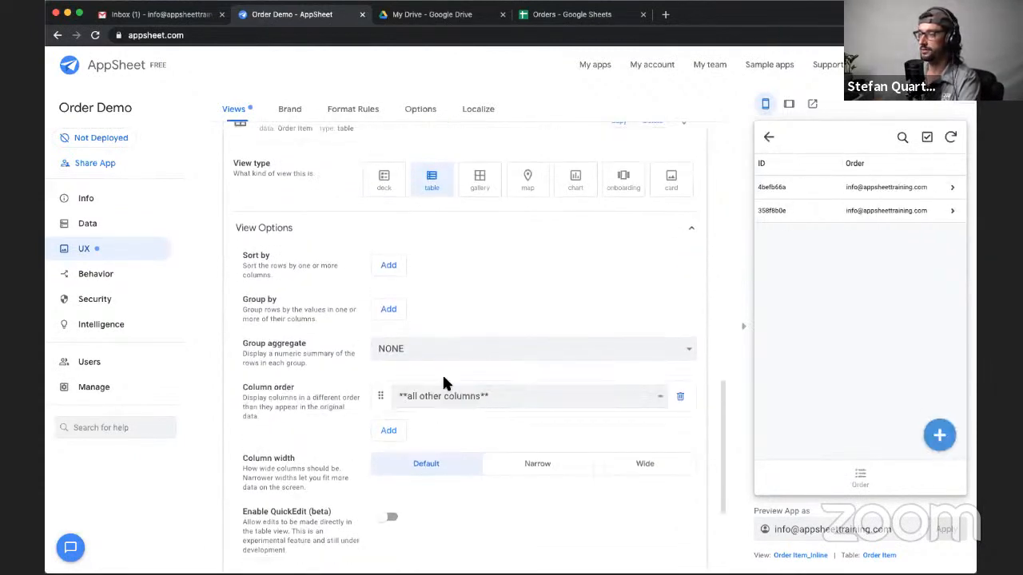
pyautogui.click(439, 395)
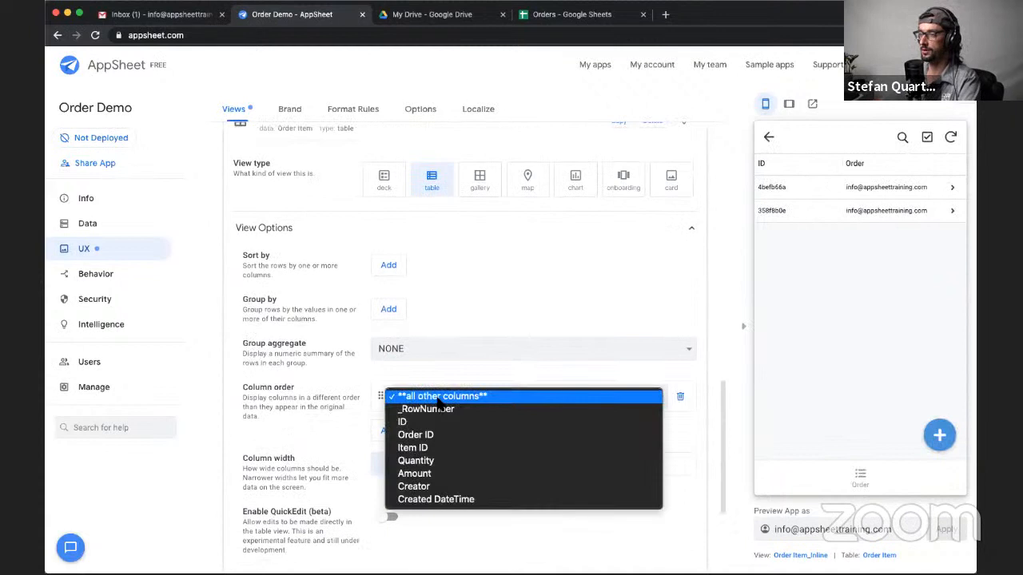
pyautogui.click(437, 450)
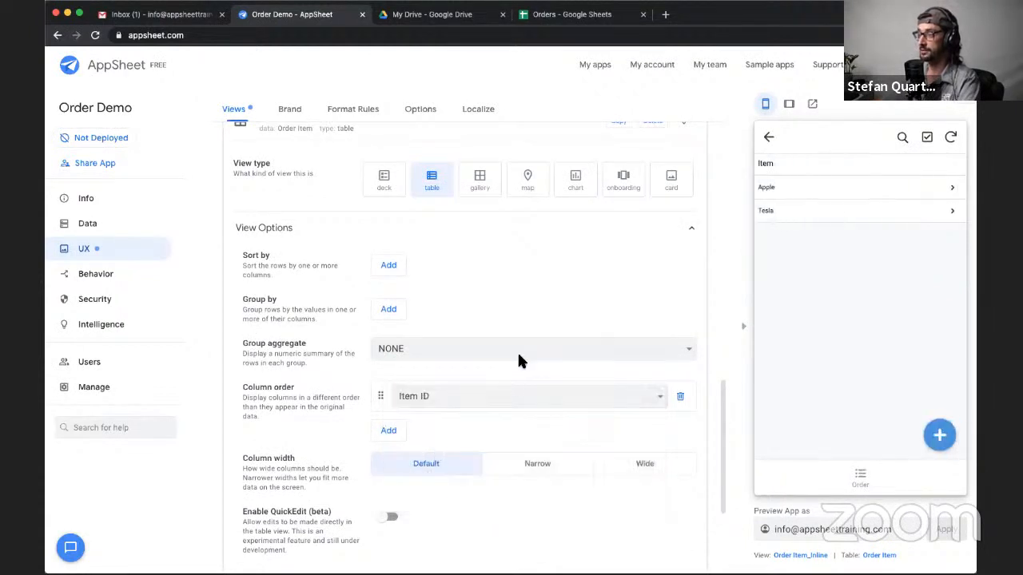
# - Add Quantity and Amount to the Order Item_Inline column order, and move Quantity ahead of Item ID
pyautogui.click(390, 431)
pyautogui.scroll(-1, 413, 422)
pyautogui.click(431, 395)
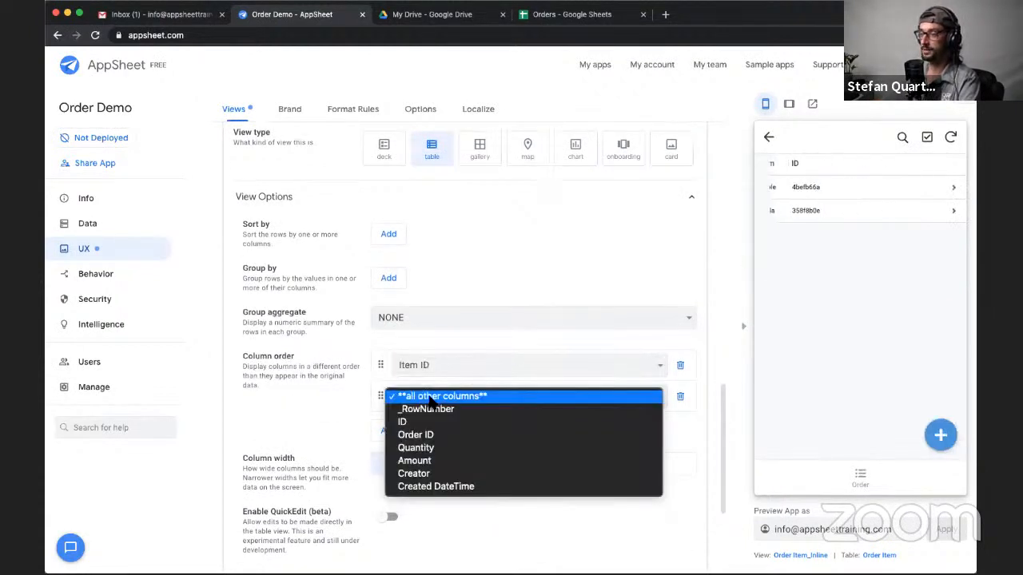
pyautogui.click(423, 447)
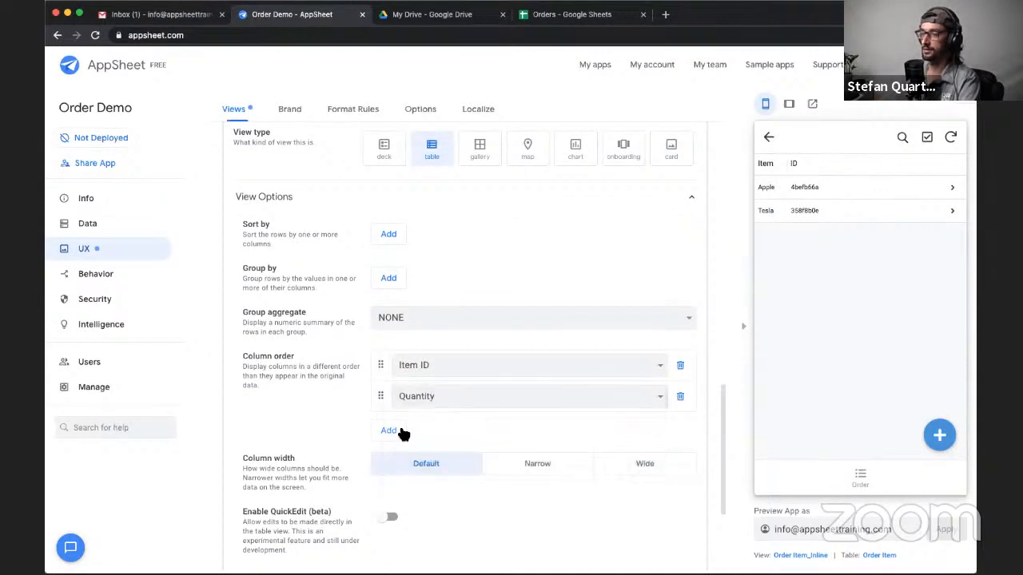
pyautogui.click(391, 430)
pyautogui.click(418, 399)
pyautogui.click(422, 452)
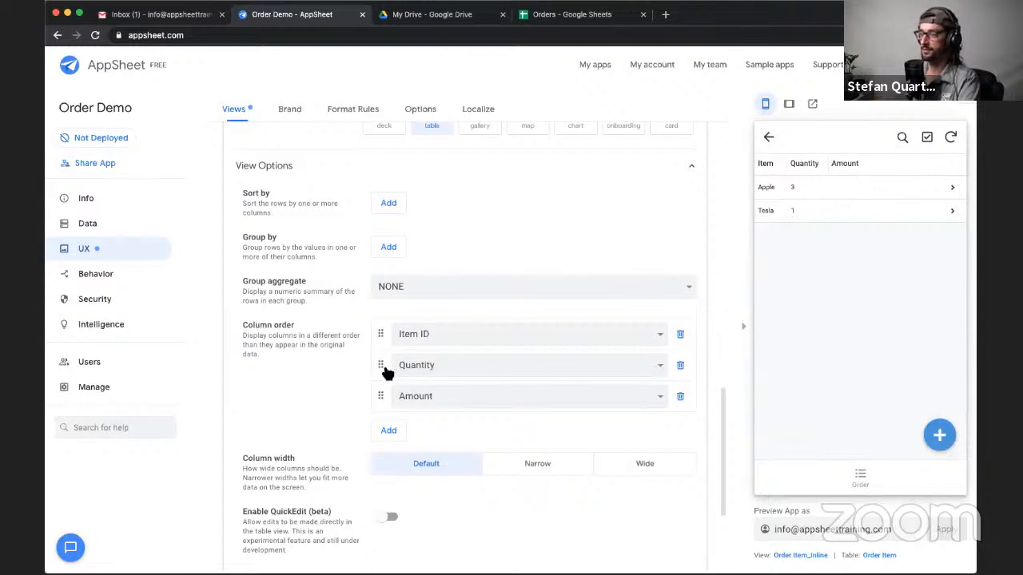
pyautogui.moveTo(383, 370); pyautogui.dragTo(383, 335)
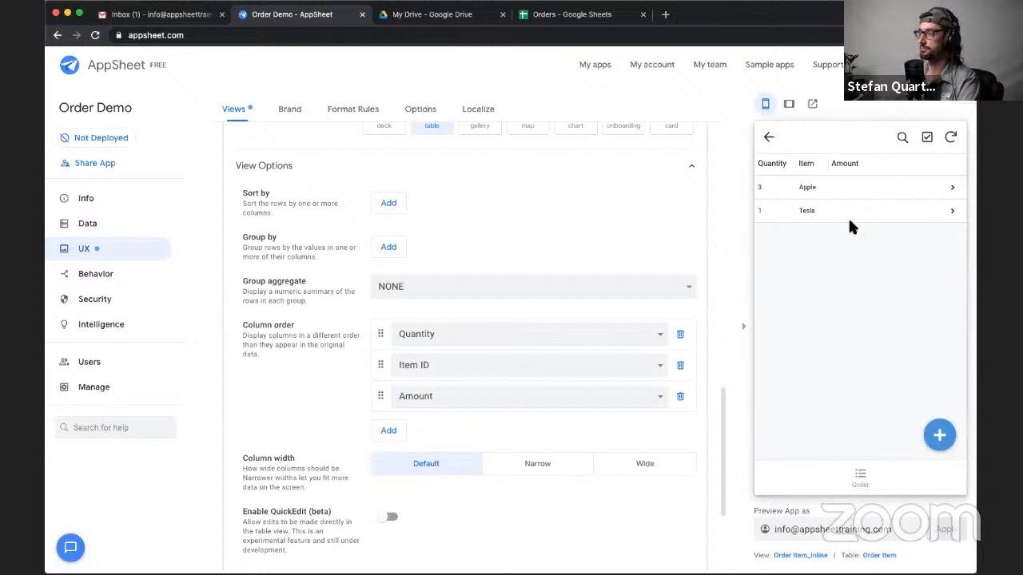
# - Sort the Order Item_Inline view by Item ID in ascending order
pyautogui.scroll(3, 493, 308)
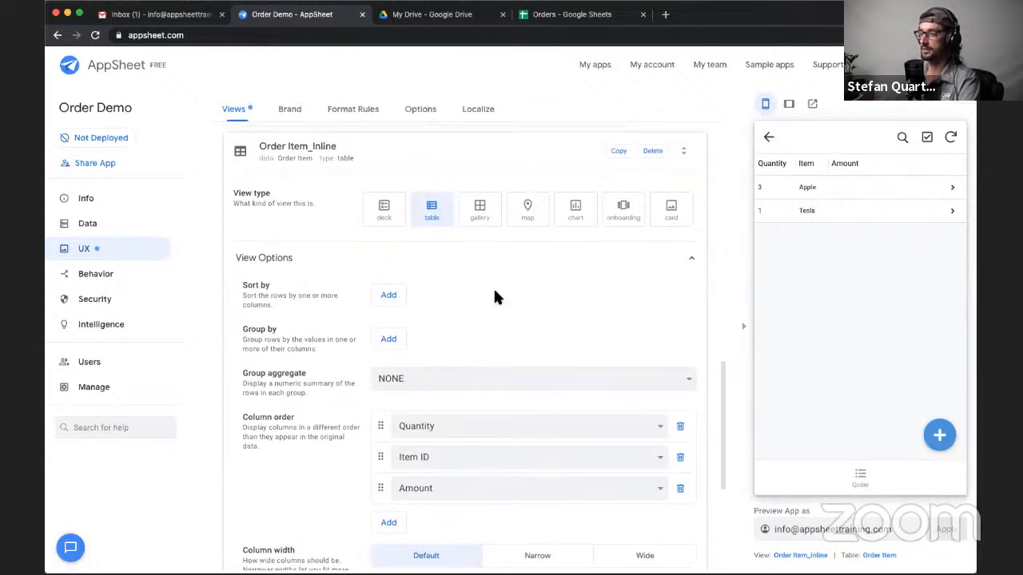
pyautogui.click(387, 296)
pyautogui.click(461, 266)
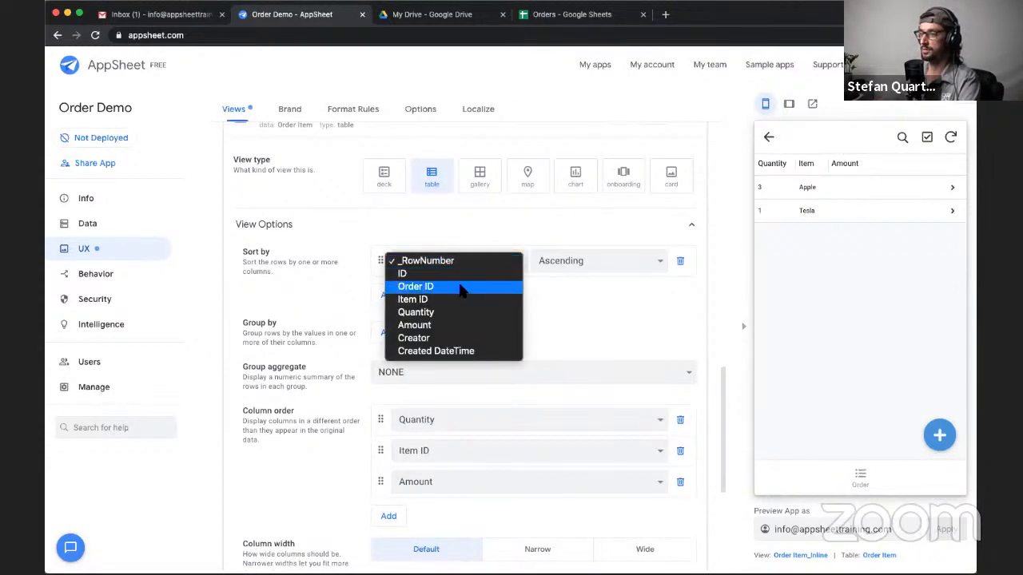
pyautogui.click(456, 297)
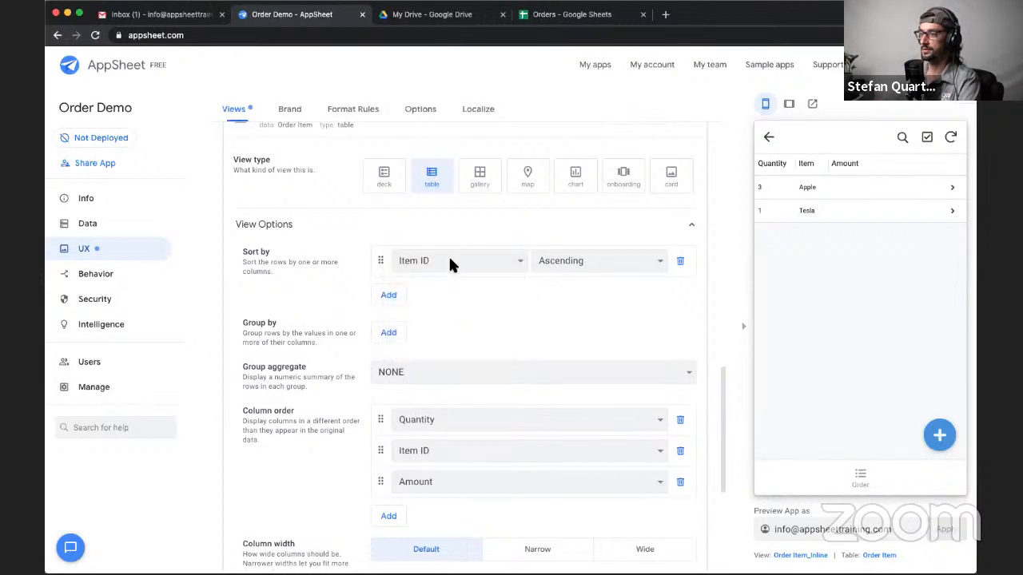
pyautogui.click(449, 257)
pyautogui.click(535, 294)
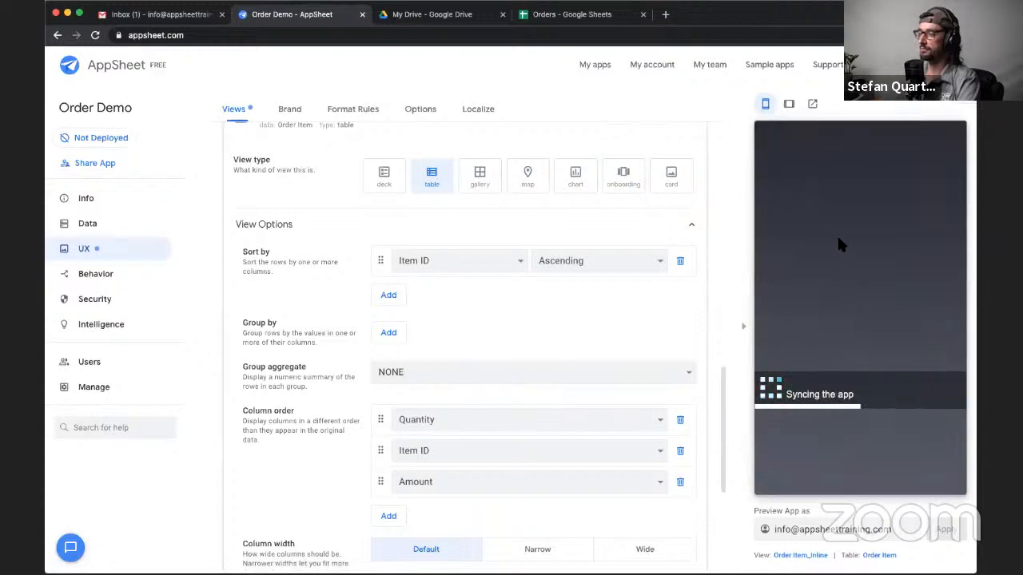
# - Reopen the pending order from the preview's Order view and check its status and related order items
pyautogui.click(861, 481)
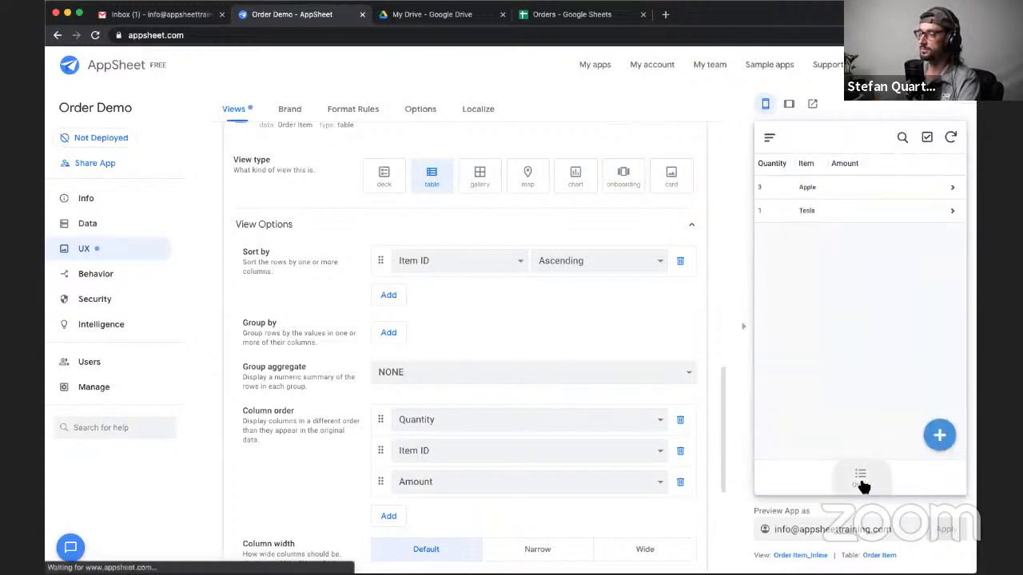
pyautogui.click(827, 214)
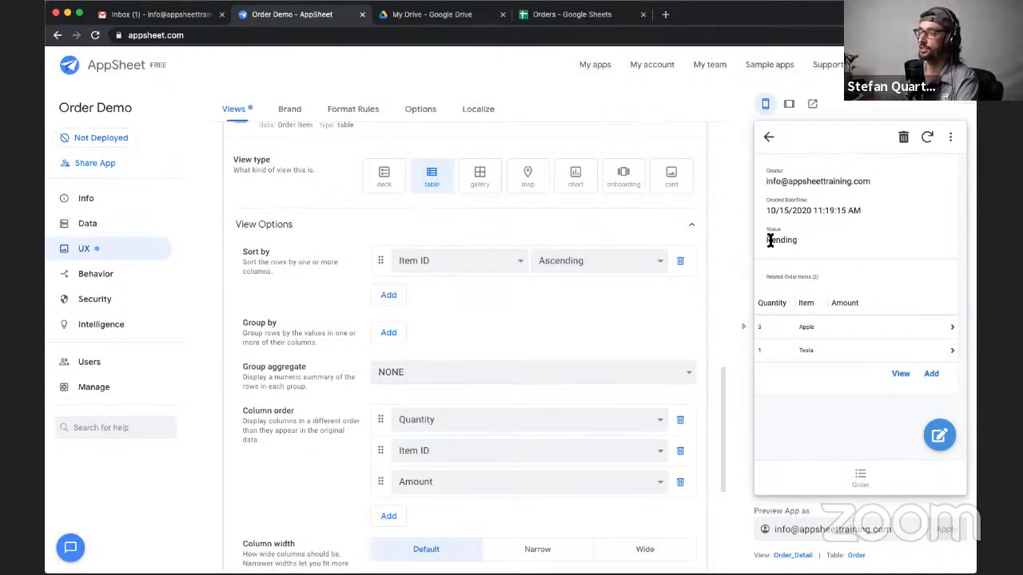
pyautogui.moveTo(765, 241); pyautogui.dragTo(795, 249)
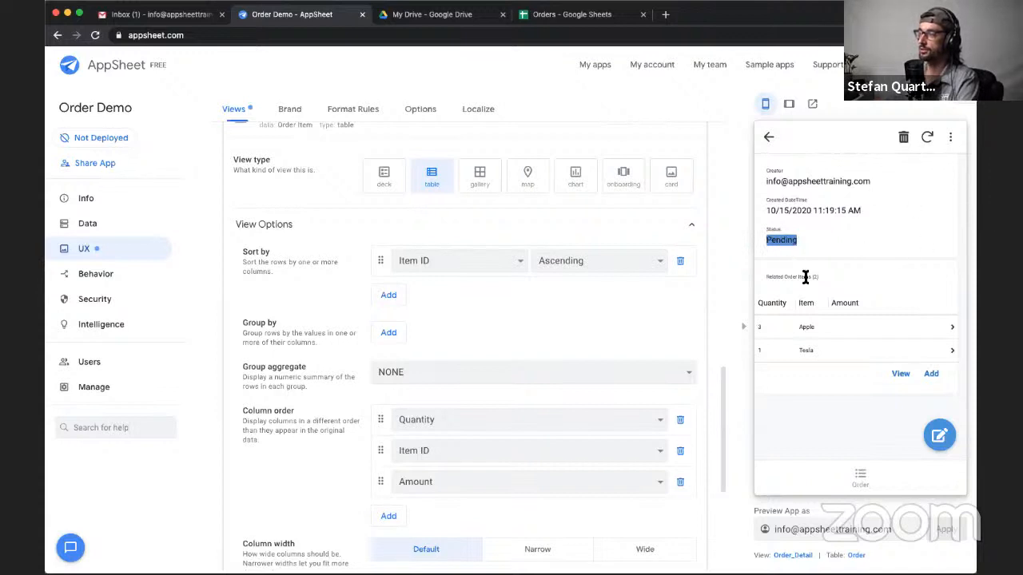
# - Create a new workflow rule and name it Completed Order PDF
pyautogui.click(90, 276)
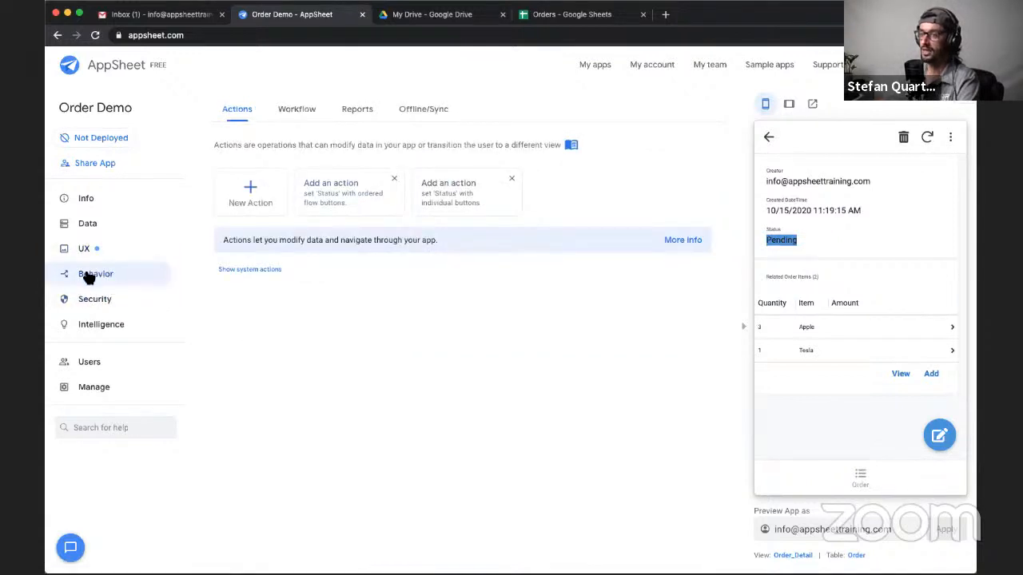
pyautogui.click(296, 113)
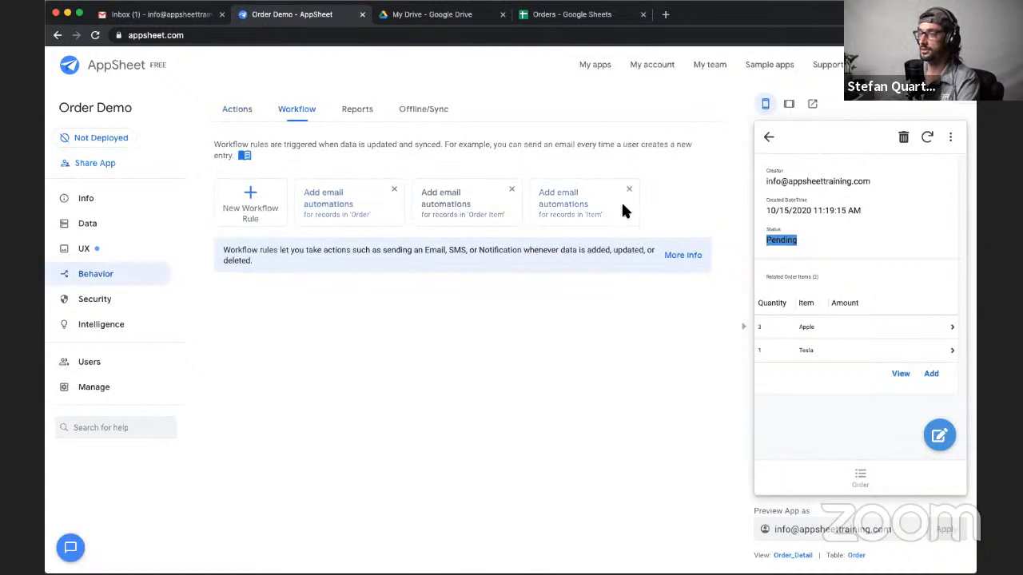
pyautogui.click(251, 200)
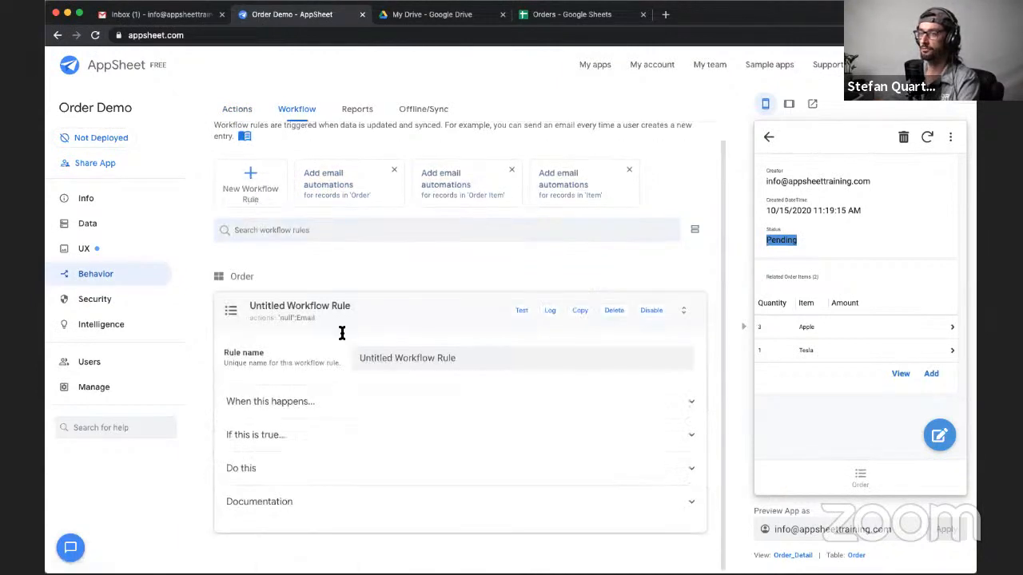
pyautogui.tripleClick(406, 359)
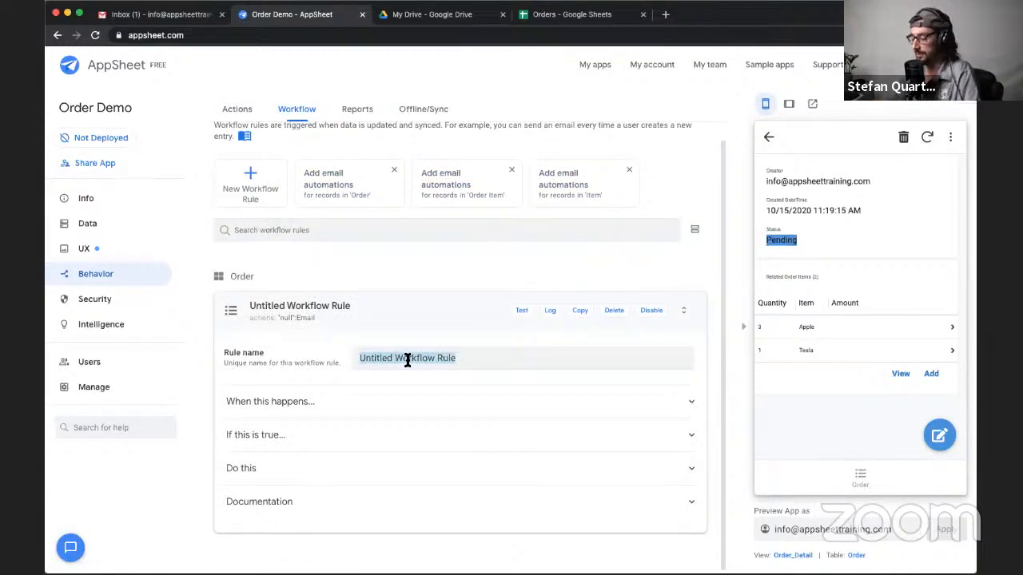
pyautogui.write('Completed ')
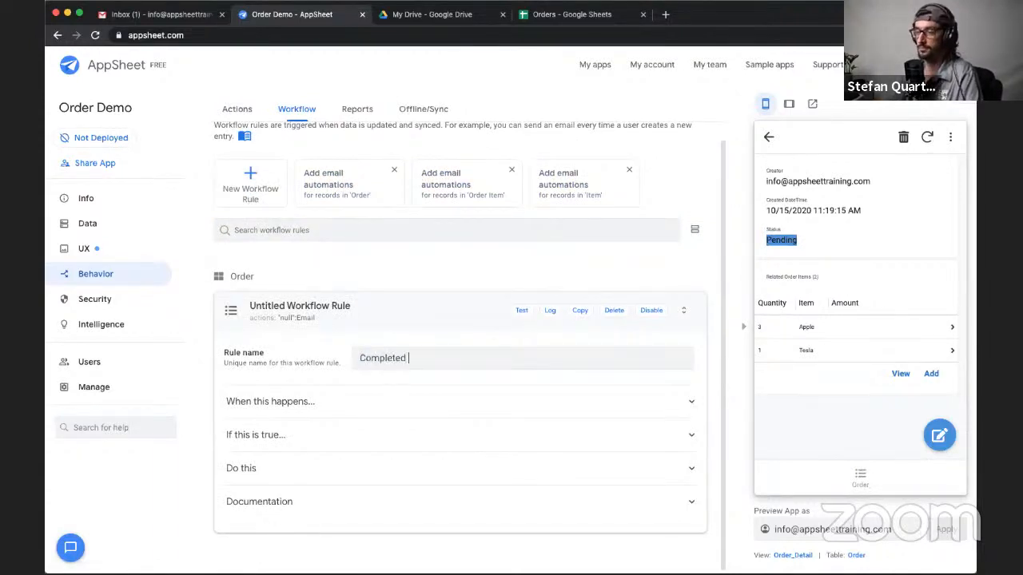
pyautogui.write('Order')
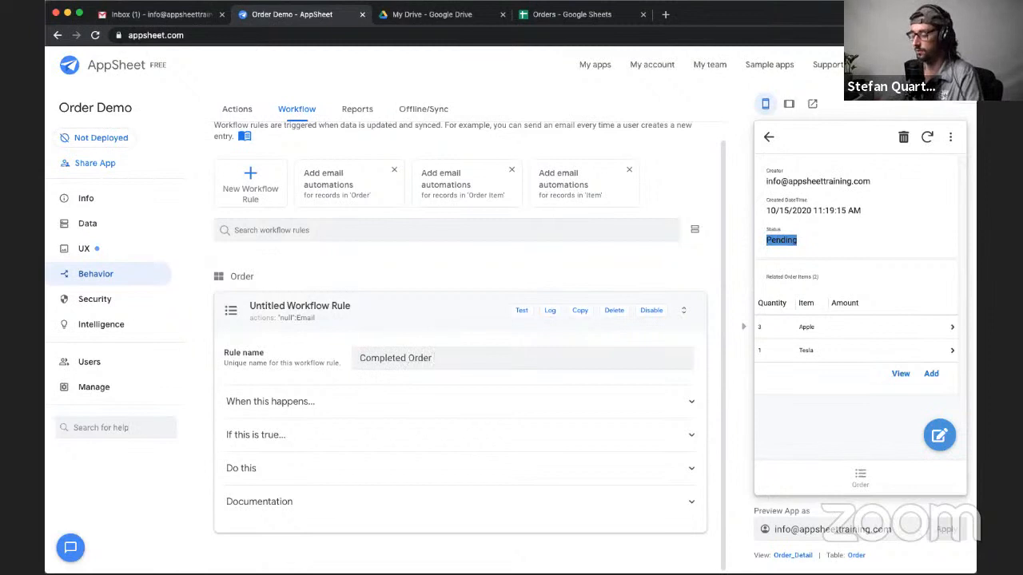
pyautogui.write(' PDF')
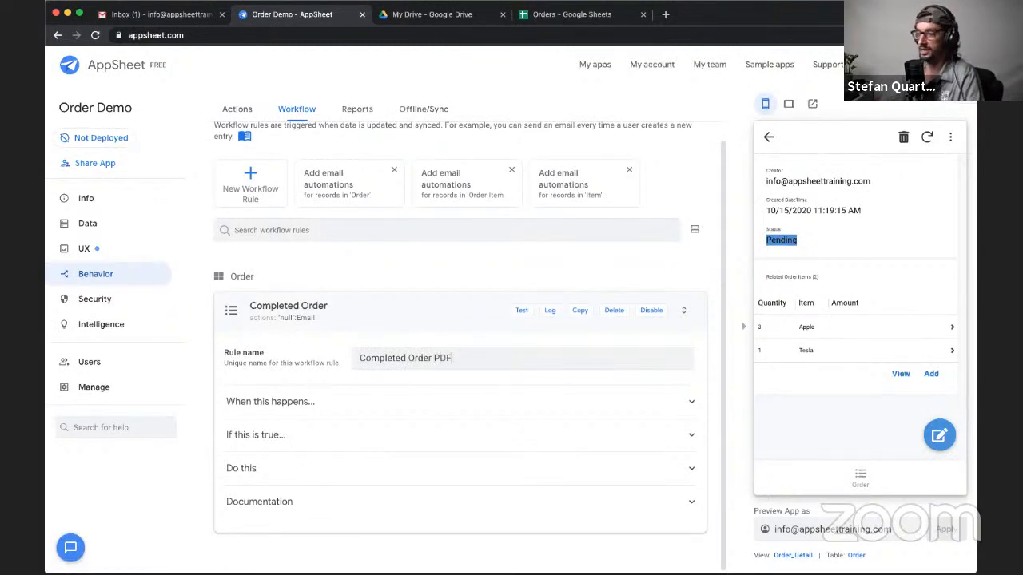
# - Set the Completed Order PDF rule's update event to UPDATES_ONLY, keeping Order as the target data
pyautogui.click(281, 402)
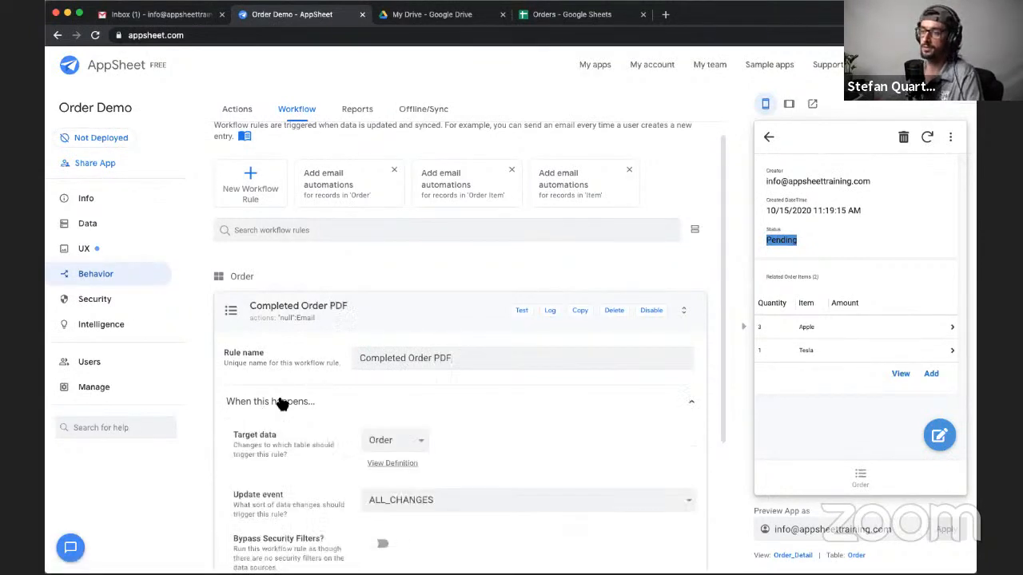
pyautogui.scroll(-3, 369, 405)
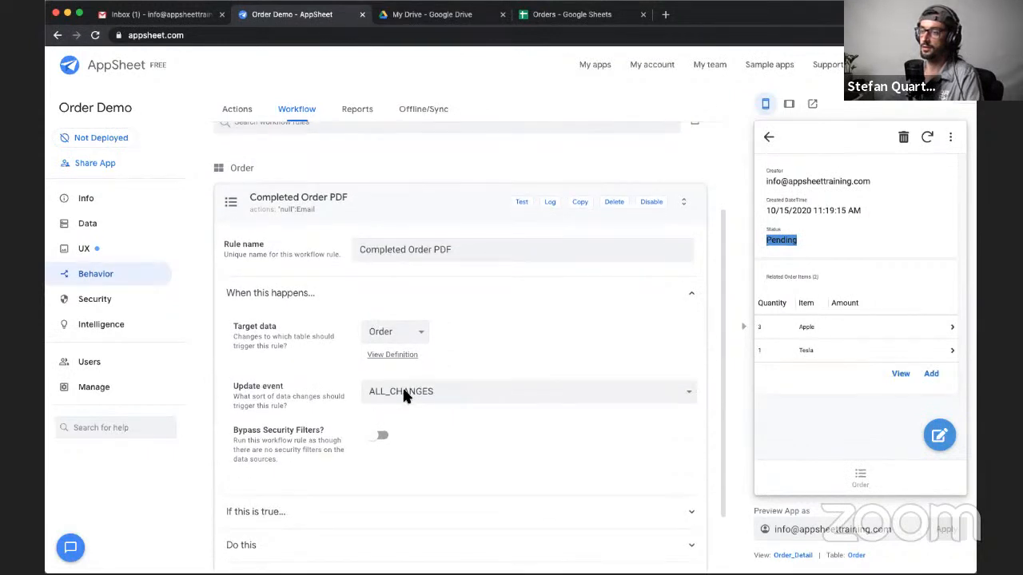
pyautogui.click(403, 387)
pyautogui.click(302, 393)
pyautogui.moveTo(234, 323); pyautogui.dragTo(281, 328)
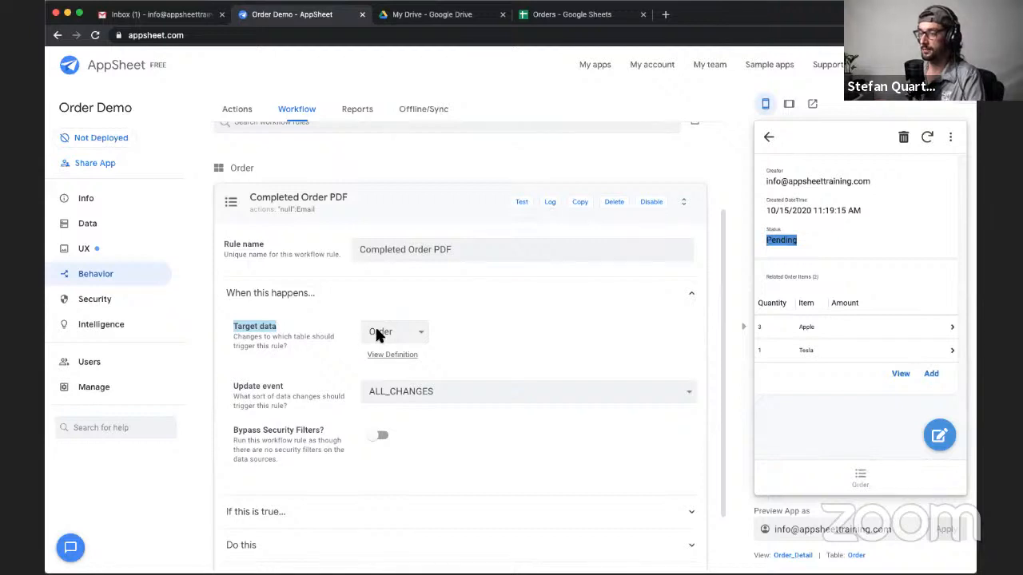
pyautogui.tripleClick(239, 390)
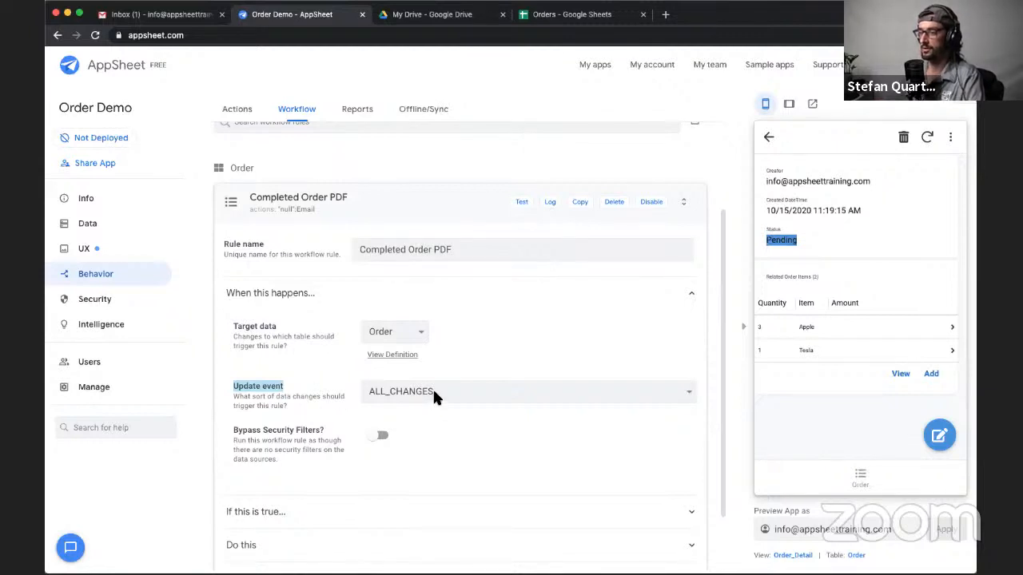
pyautogui.click(476, 393)
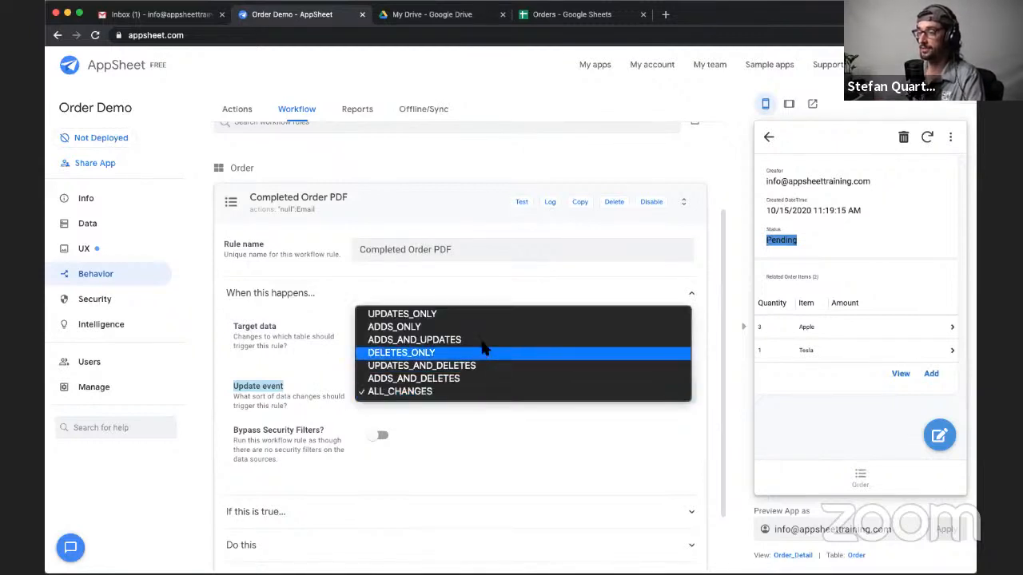
pyautogui.click(481, 315)
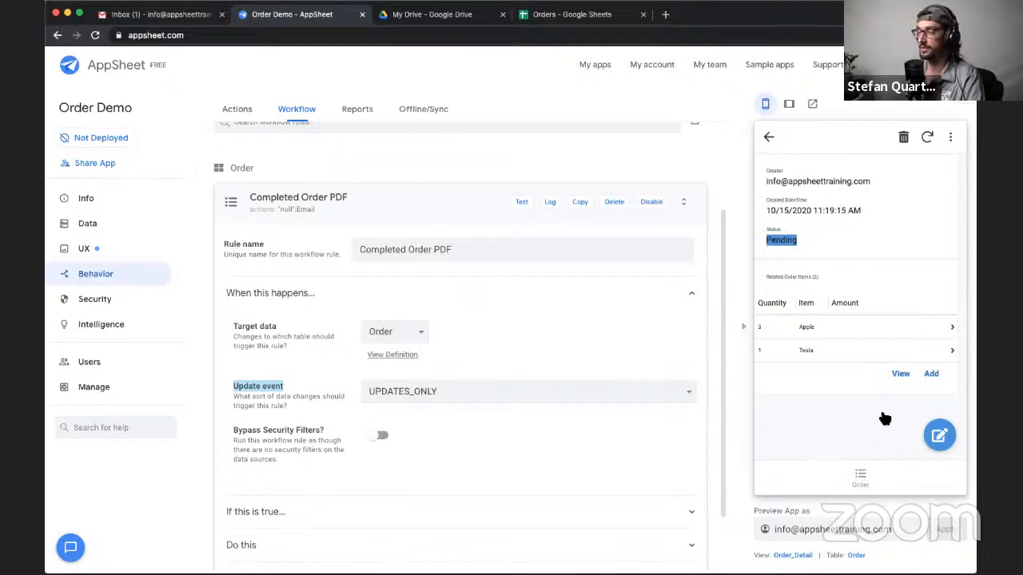
# - Open the Completed Order PDF rule's condition in the Expression Assistant
pyautogui.scroll(-2, 308, 489)
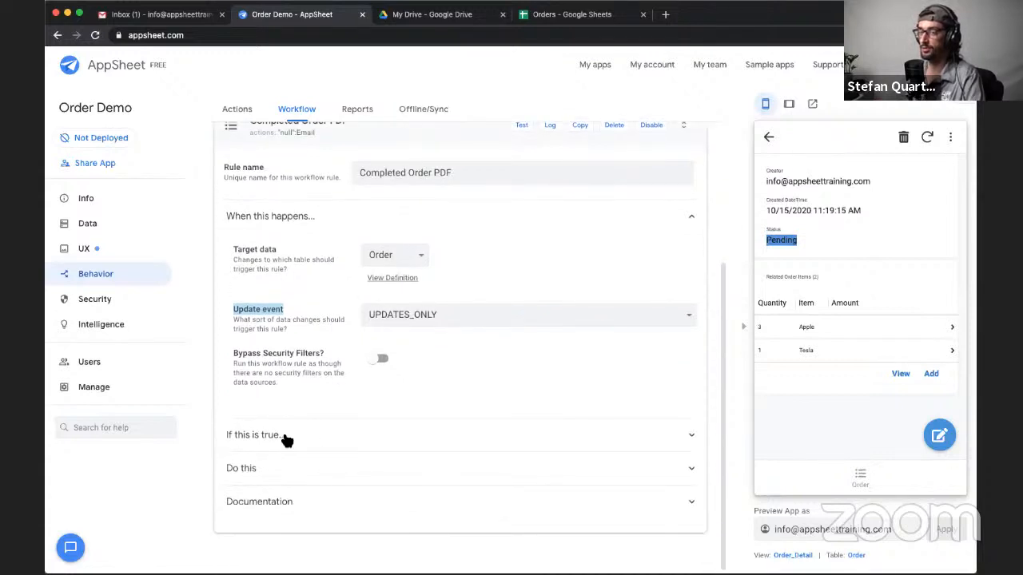
pyautogui.moveTo(285, 437); pyautogui.dragTo(304, 386)
pyautogui.click(304, 387)
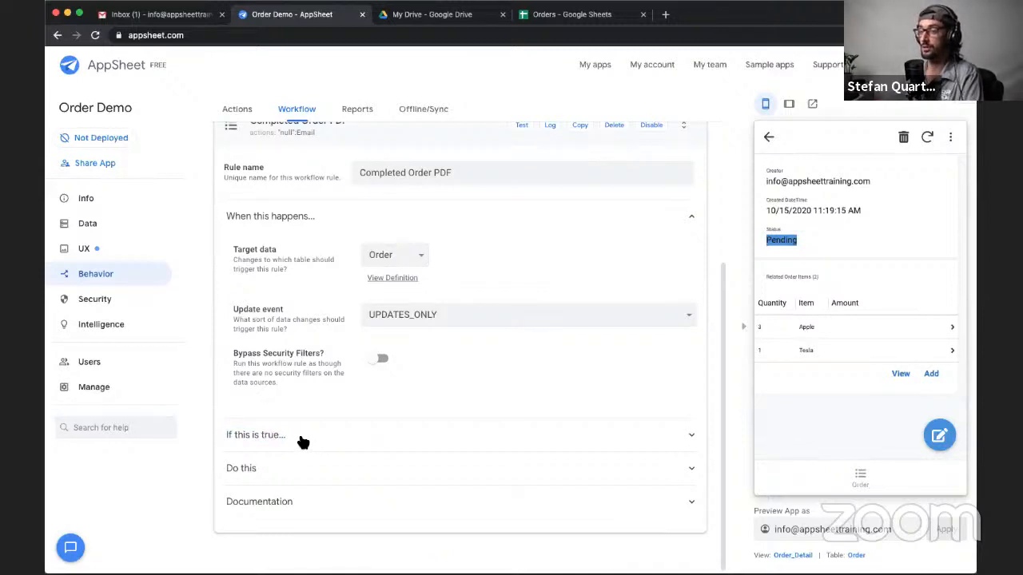
pyautogui.click(303, 439)
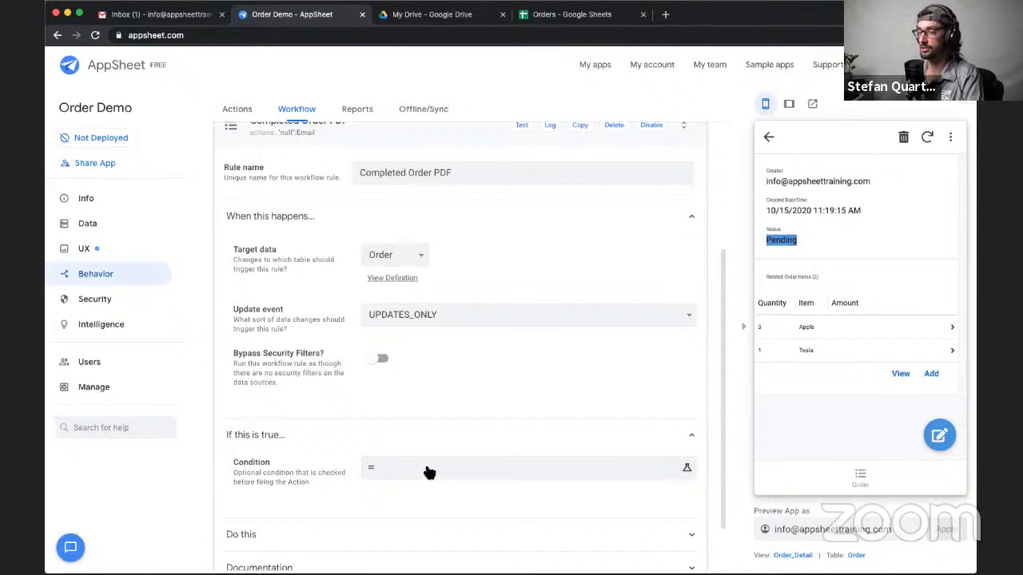
pyautogui.click(427, 473)
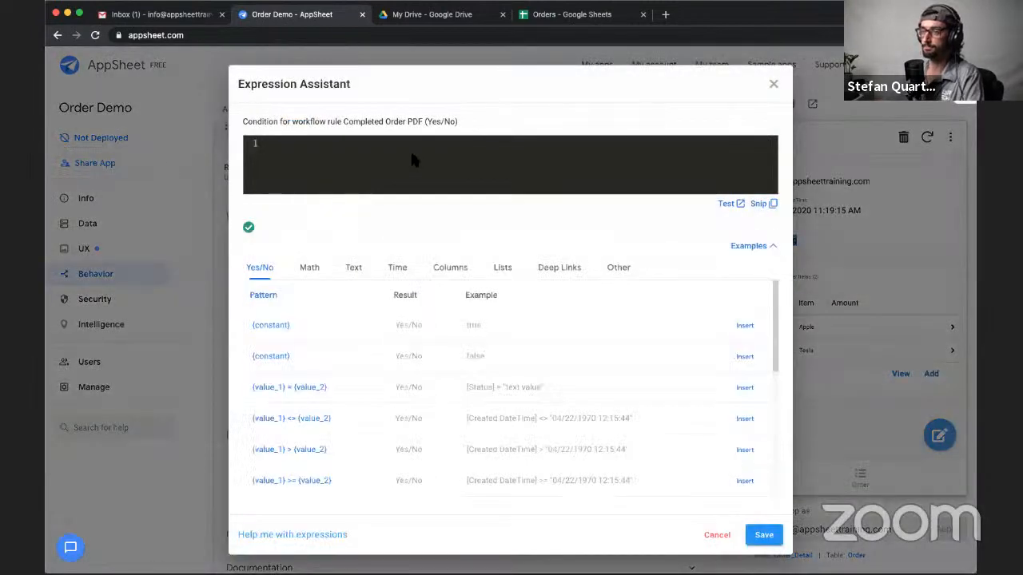
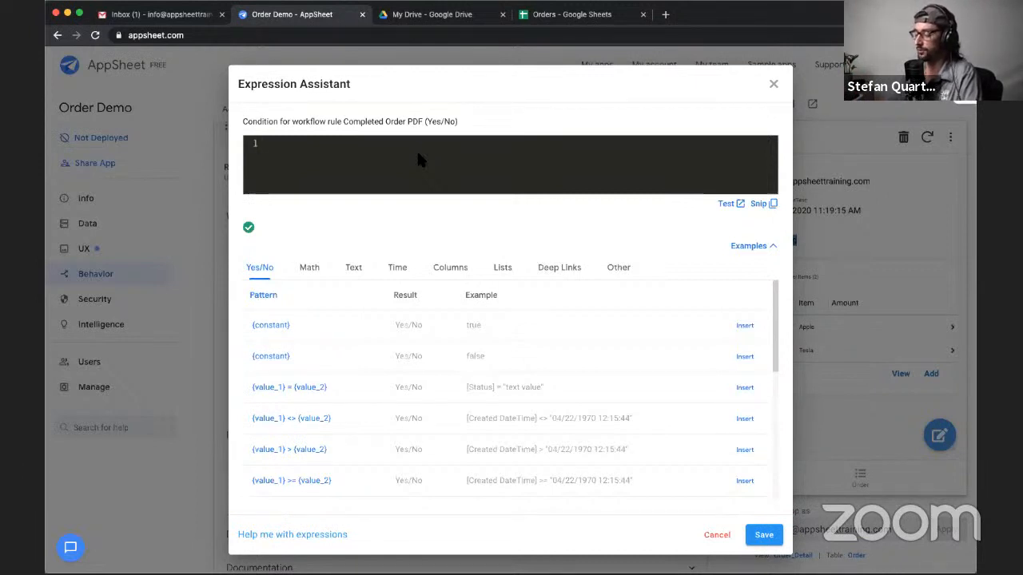
# - Begin the rule's condition with the order's previous status, [_THISROW_BEFORE].[Status]
pyautogui.write('[')
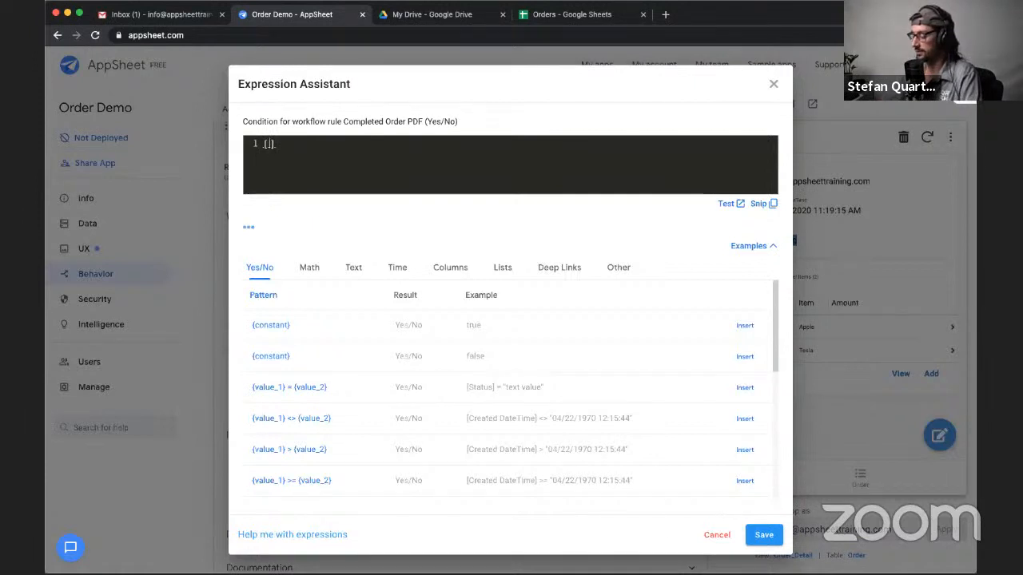
pyautogui.write('THIS')
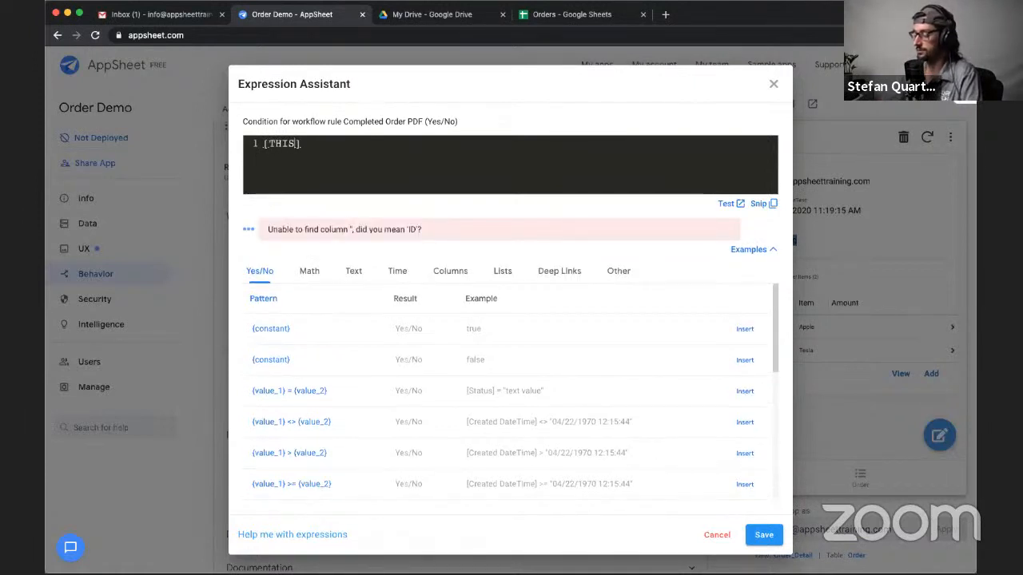
pyautogui.press('BackSpace')
pyautogui.press('BackSpace')
pyautogui.press('BackSpace')
pyautogui.press('BackSpace')
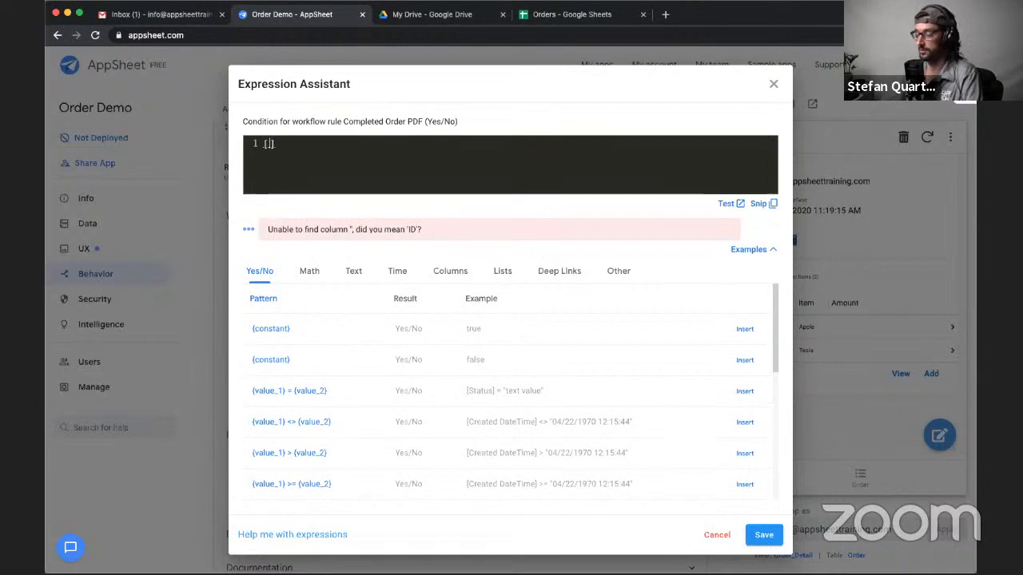
pyautogui.write('_THISROW_')
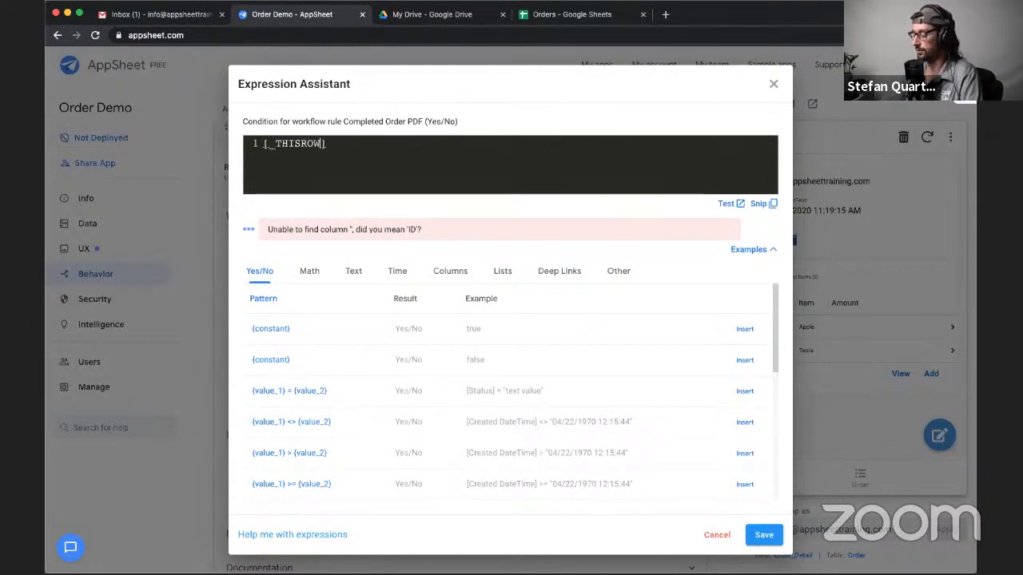
pyautogui.write('BEFORE]')
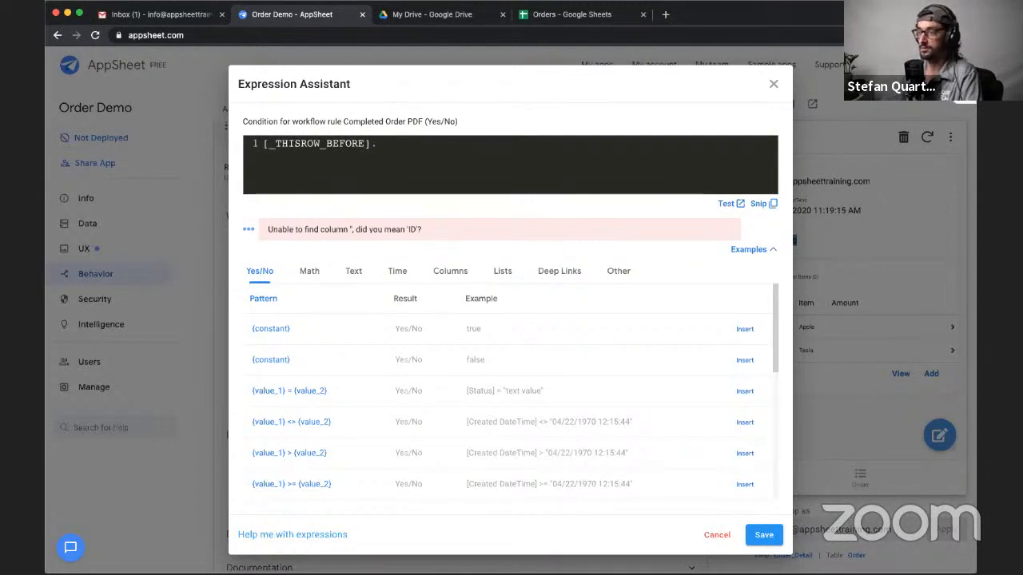
pyautogui.write('.[')
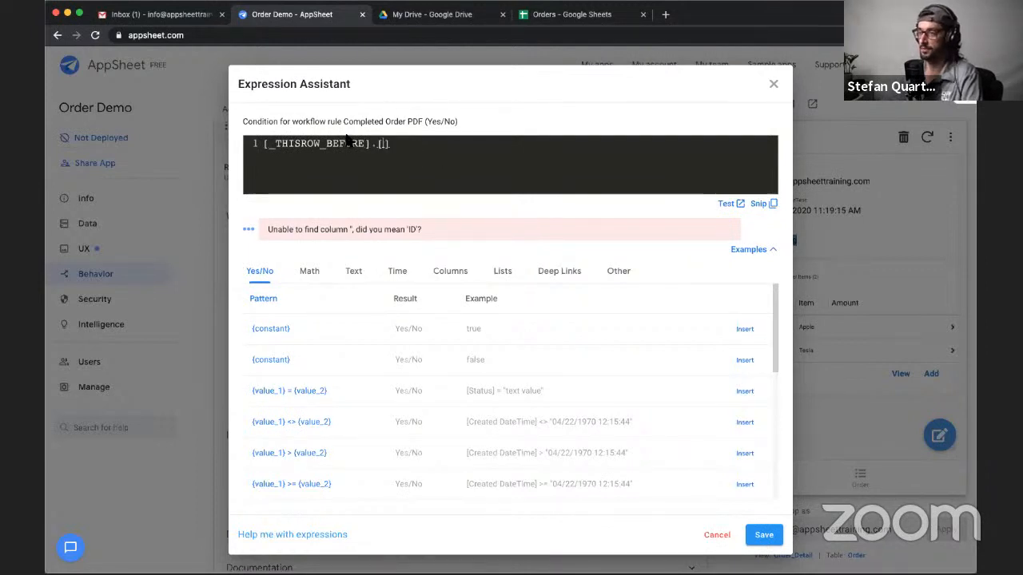
pyautogui.click(453, 274)
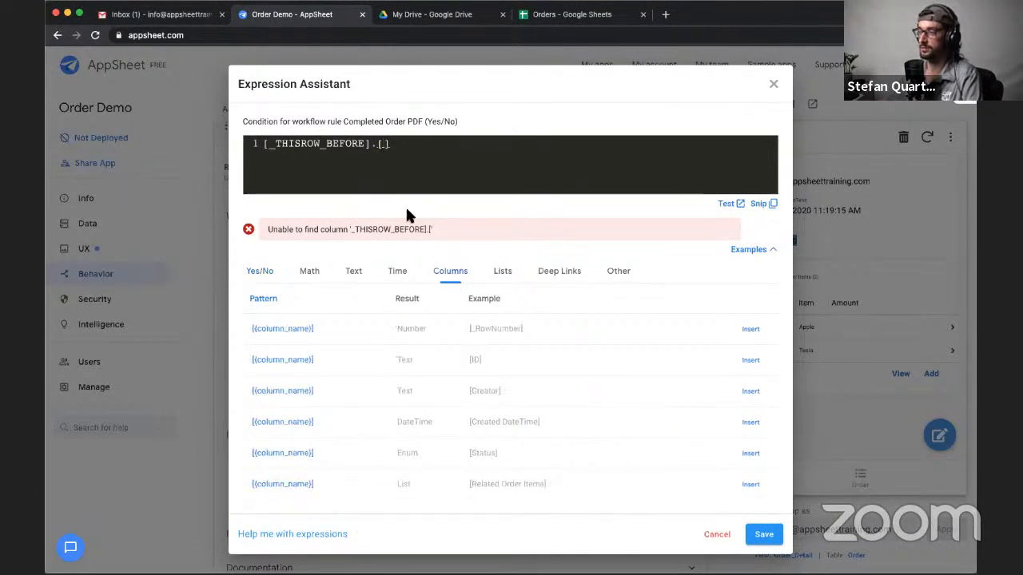
pyautogui.write('Status')
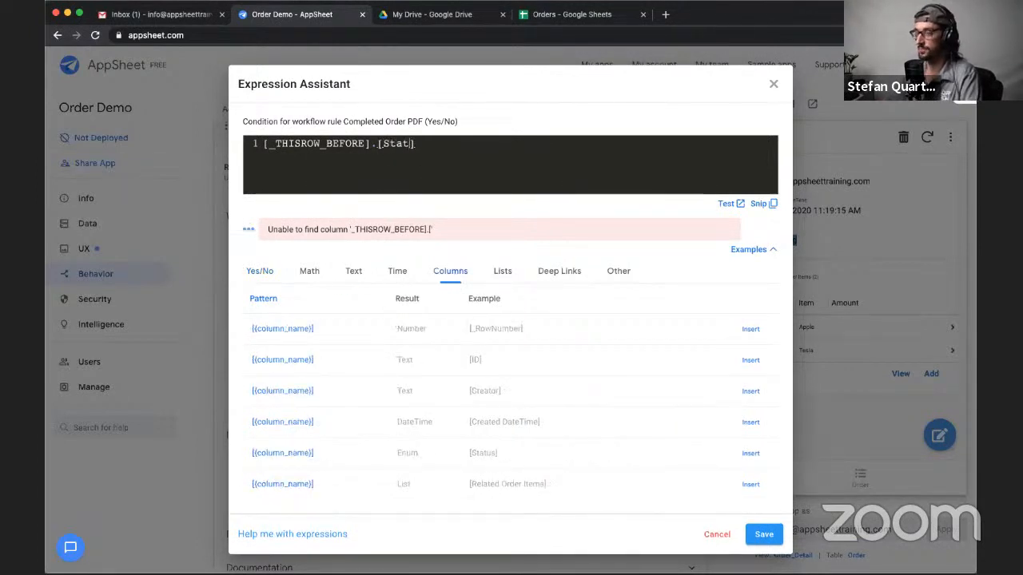
pyautogui.write(' <>')
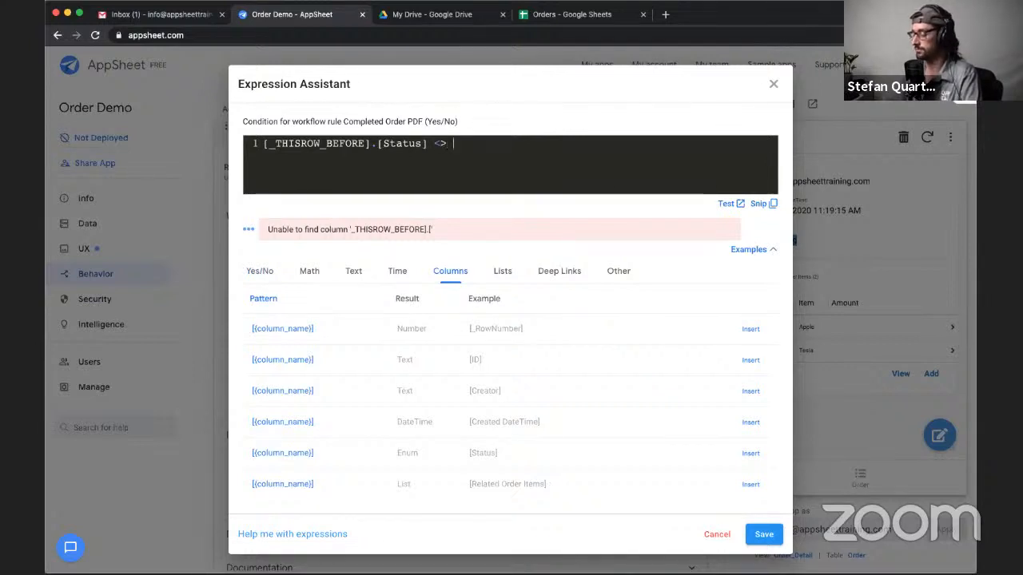
pyautogui.write(' [')
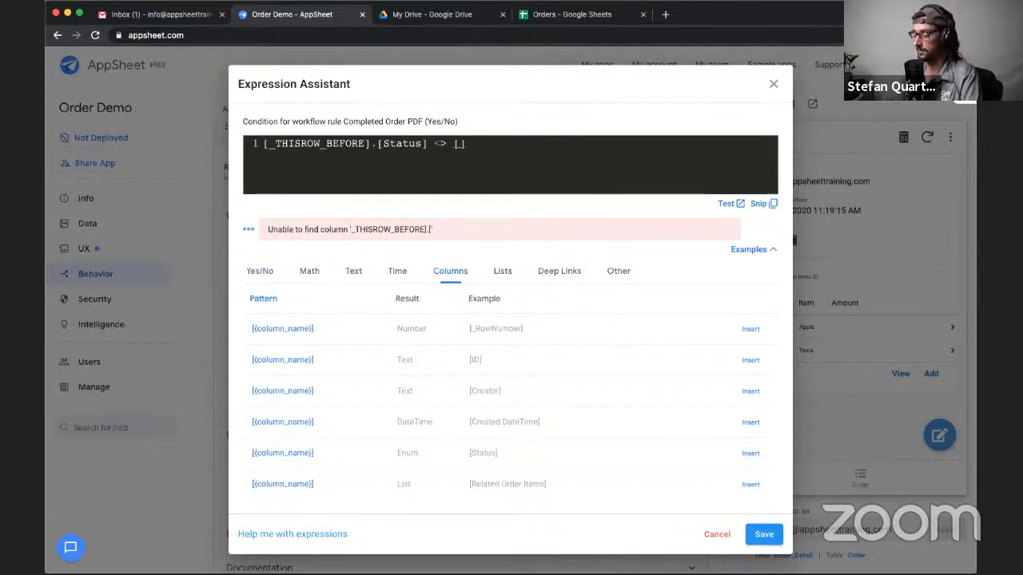
pyautogui.write('_')
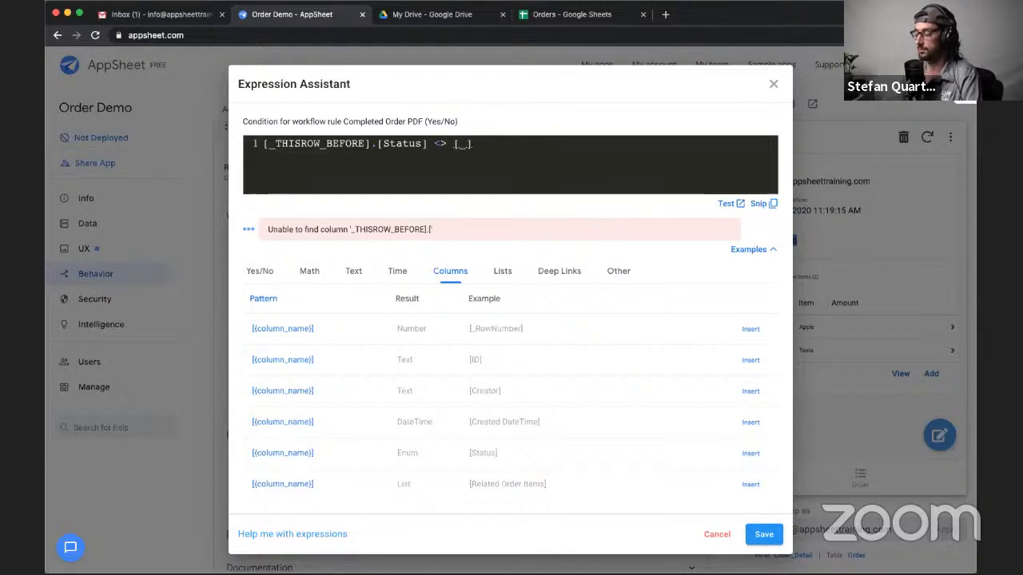
pyautogui.write('THIO')
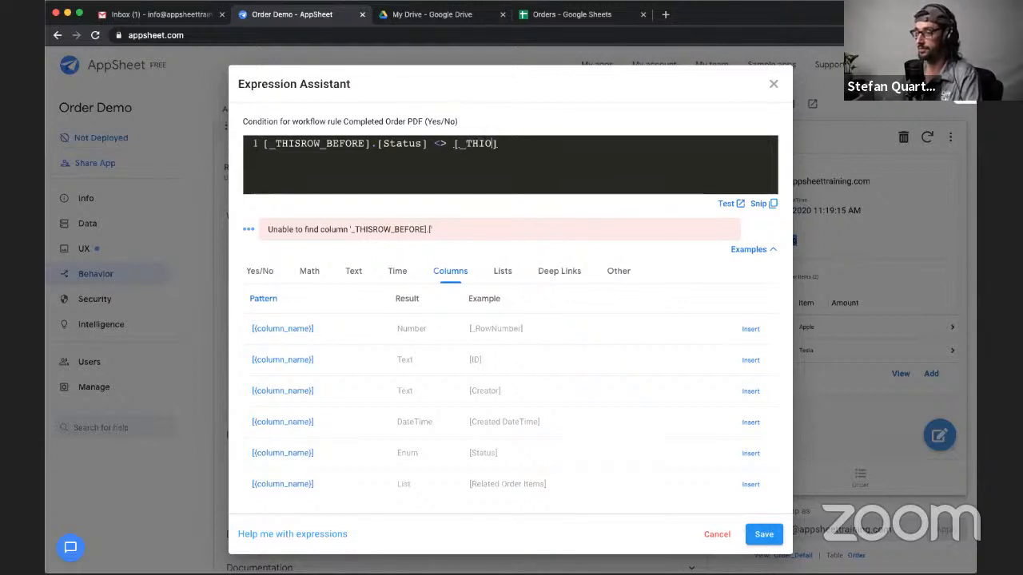
pyautogui.write('ROW')
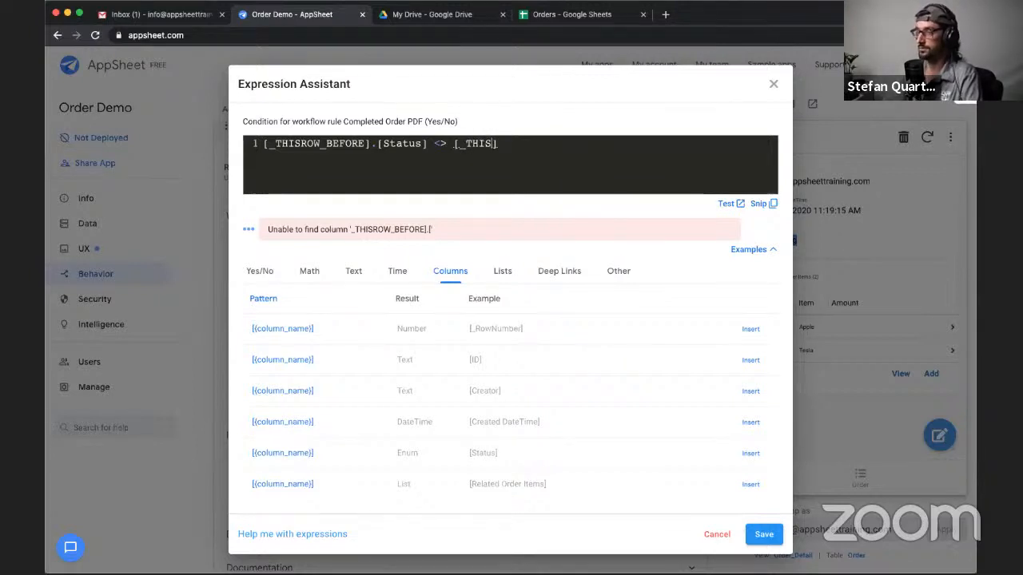
pyautogui.write('_AFTER')
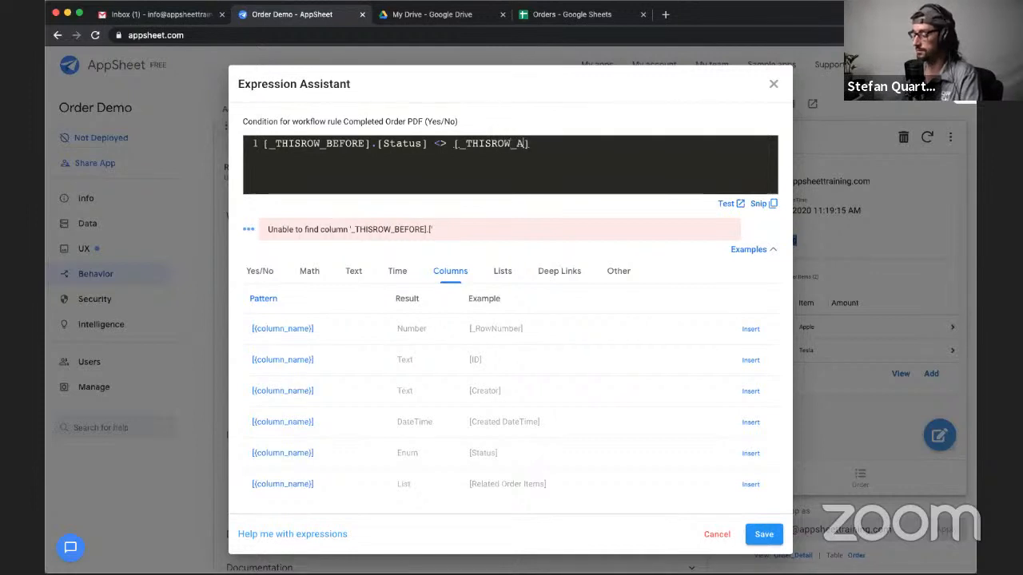
pyautogui.write('.')
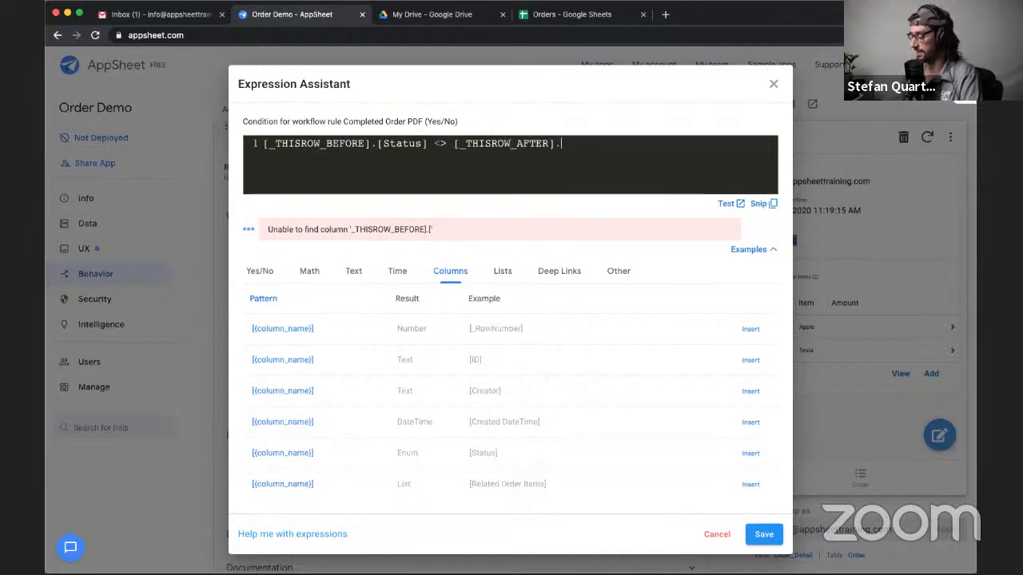
pyautogui.write('[Status')
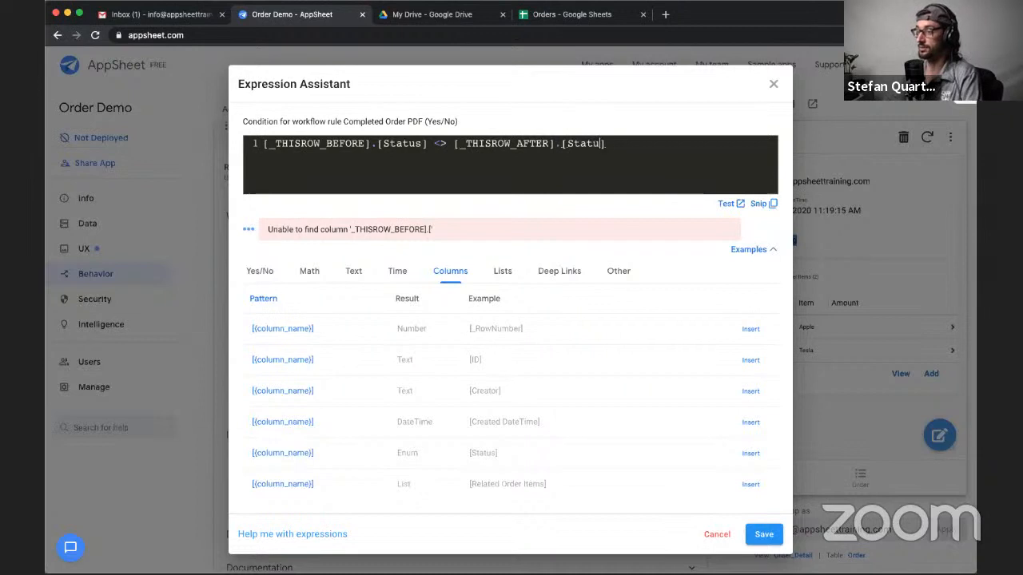
# - Wrap the status comparison in an AND( ) function, with the comparison on its own line
pyautogui.click(268, 151)
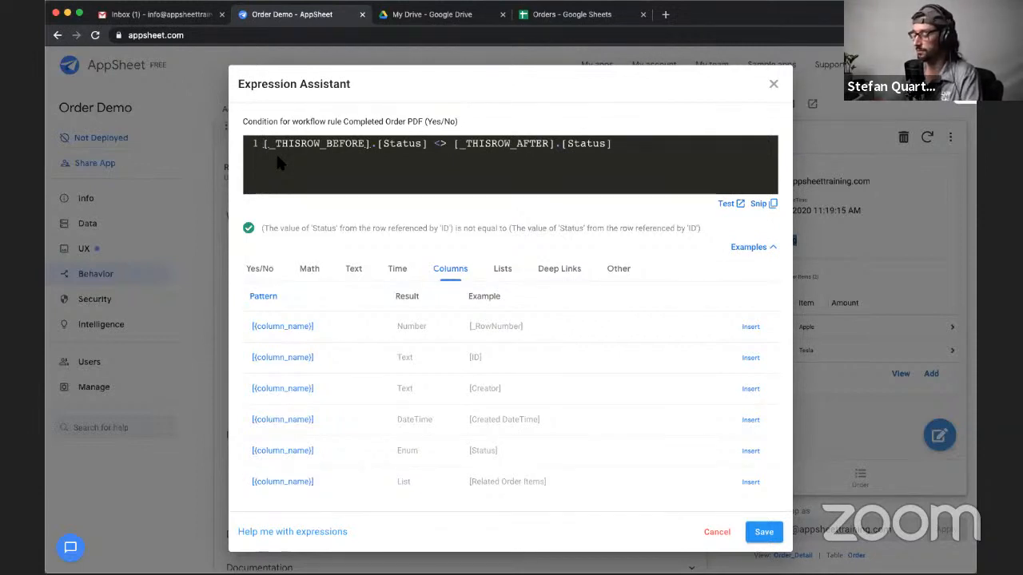
pyautogui.write('AND(')
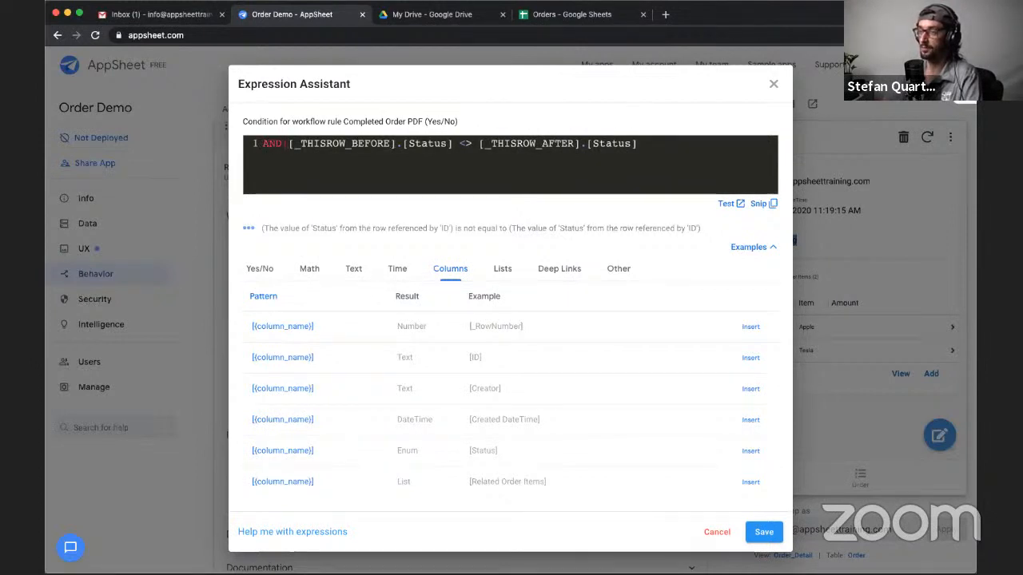
pyautogui.press('BackSpace')
pyautogui.write('(')
pyautogui.press('Return')
pyautogui.press('super+Right')
pyautogui.press('Return')
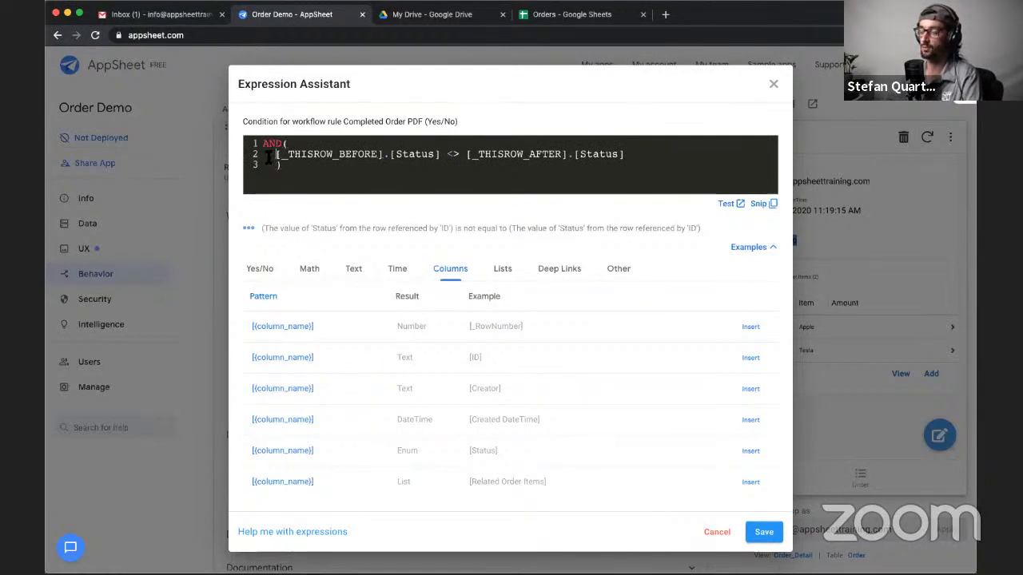
# - Add [Status]="Completed" as the second AND condition on a new line, separated by a comma
pyautogui.click(642, 154)
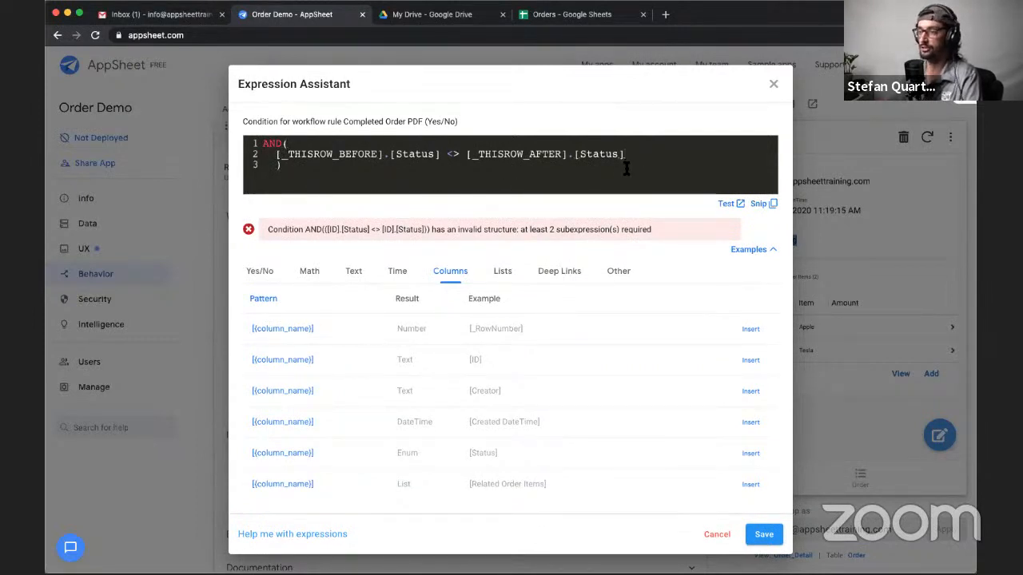
pyautogui.write(',')
pyautogui.press('Return')
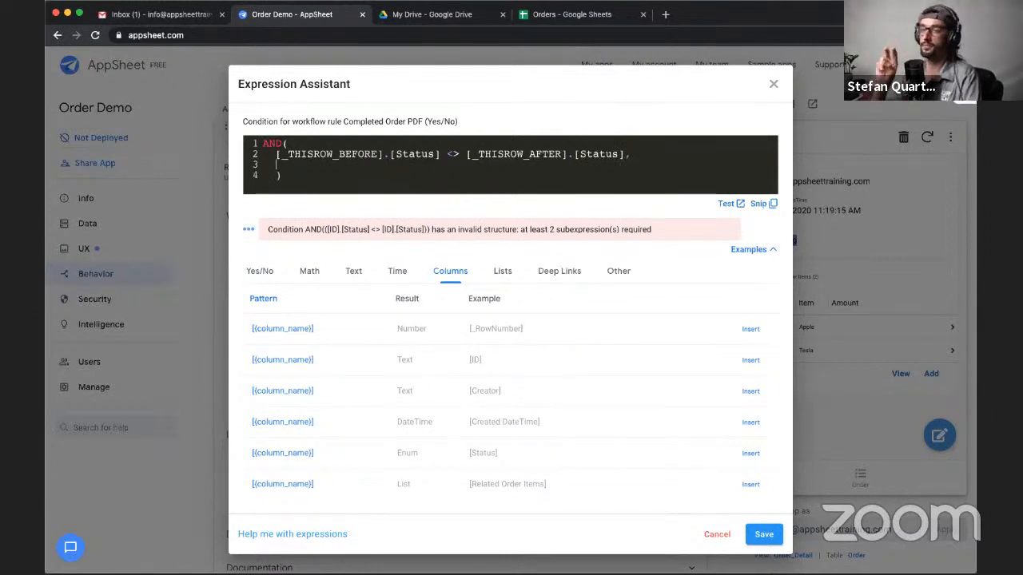
pyautogui.click(624, 155)
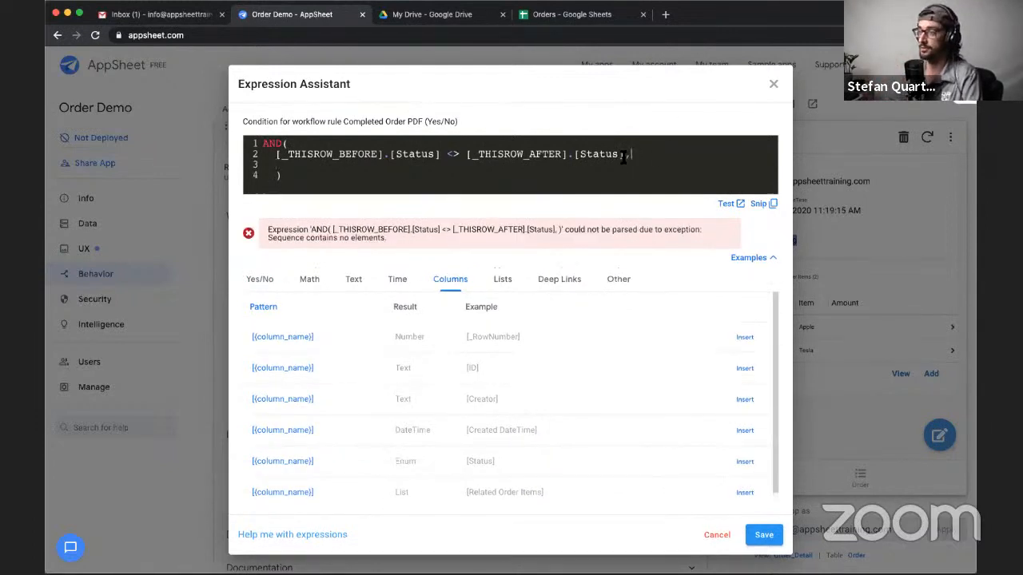
pyautogui.click(300, 166)
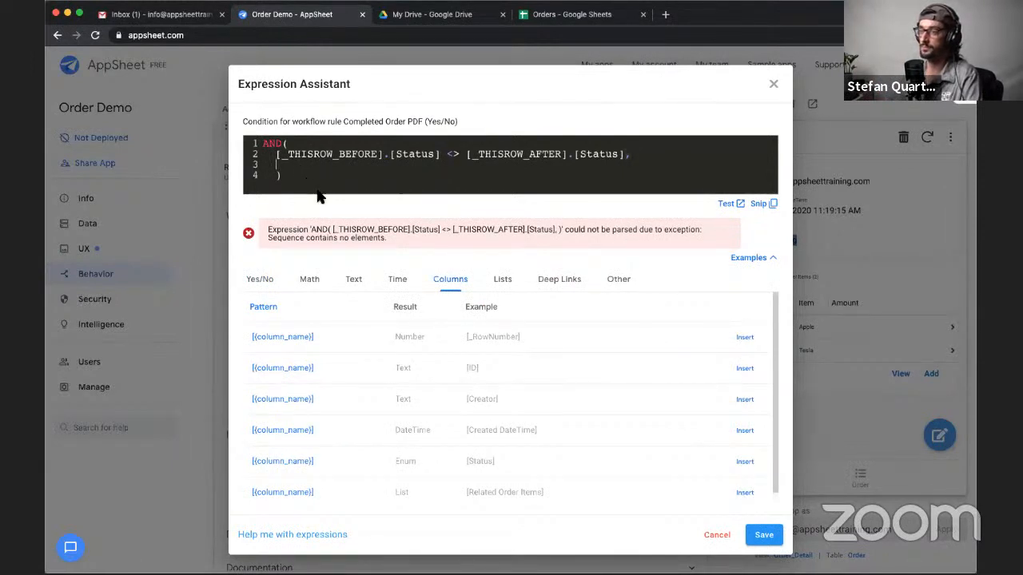
pyautogui.write('[')
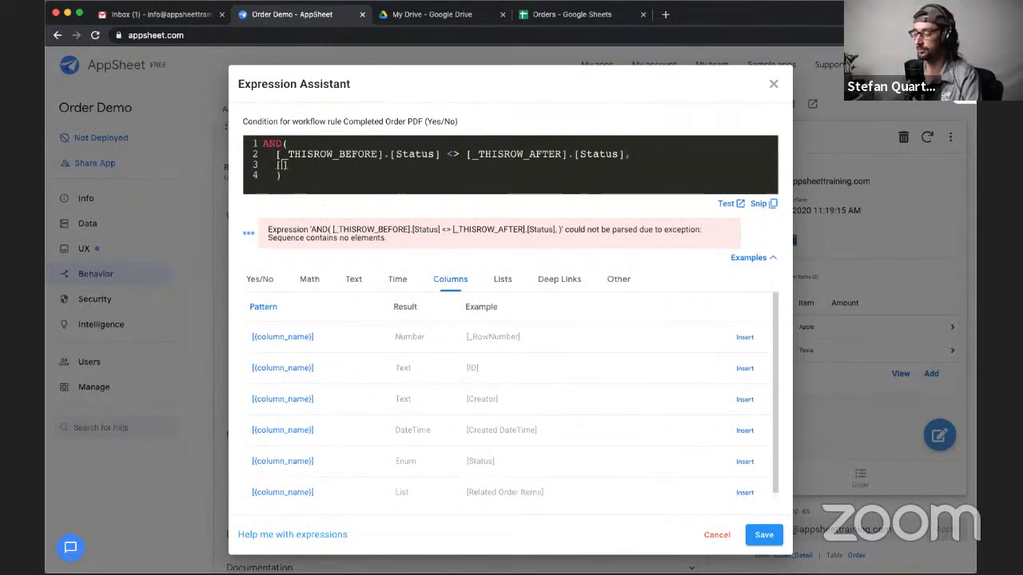
pyautogui.write('Status]')
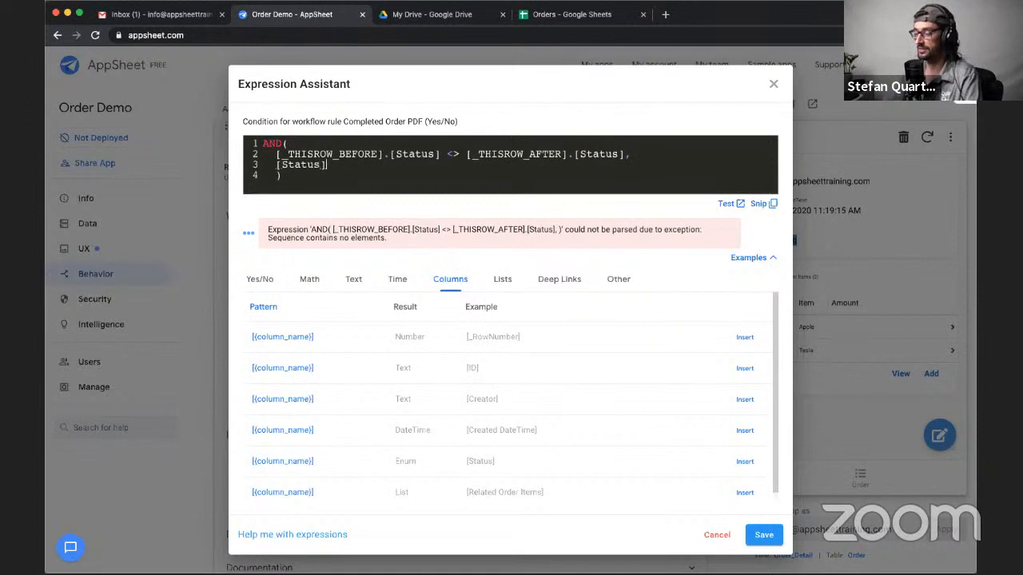
pyautogui.write('="Compl')
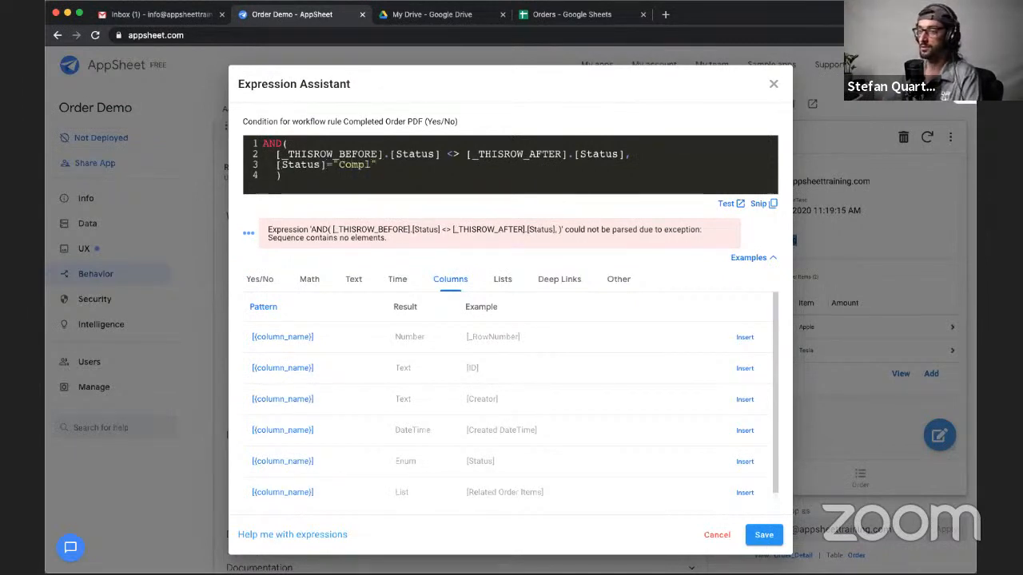
pyautogui.write('eted"')
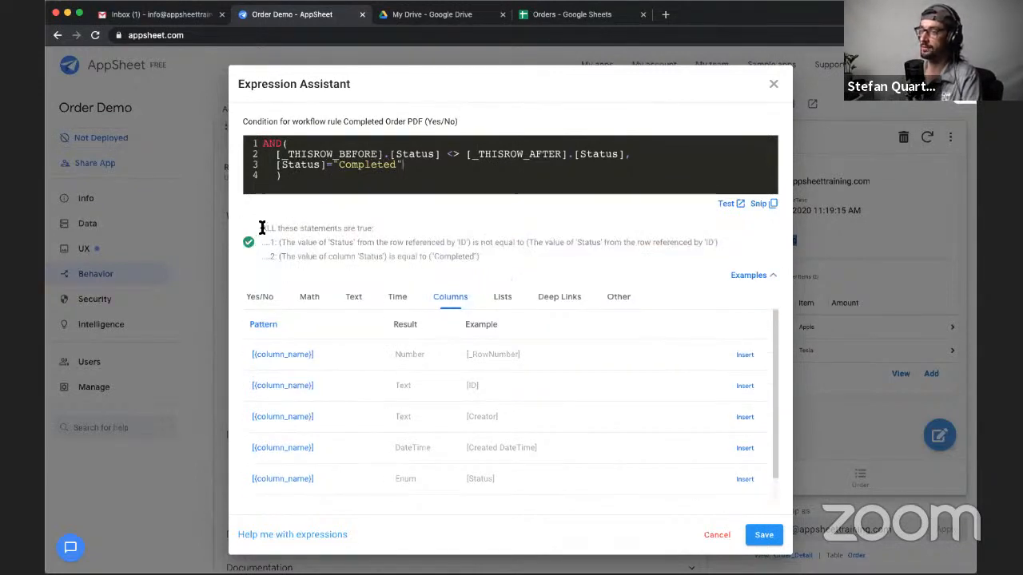
# - Review the plain-language explanation of the condition and compare it with the before and after status parts of the expression
pyautogui.moveTo(261, 227); pyautogui.dragTo(373, 229)
pyautogui.click(373, 229)
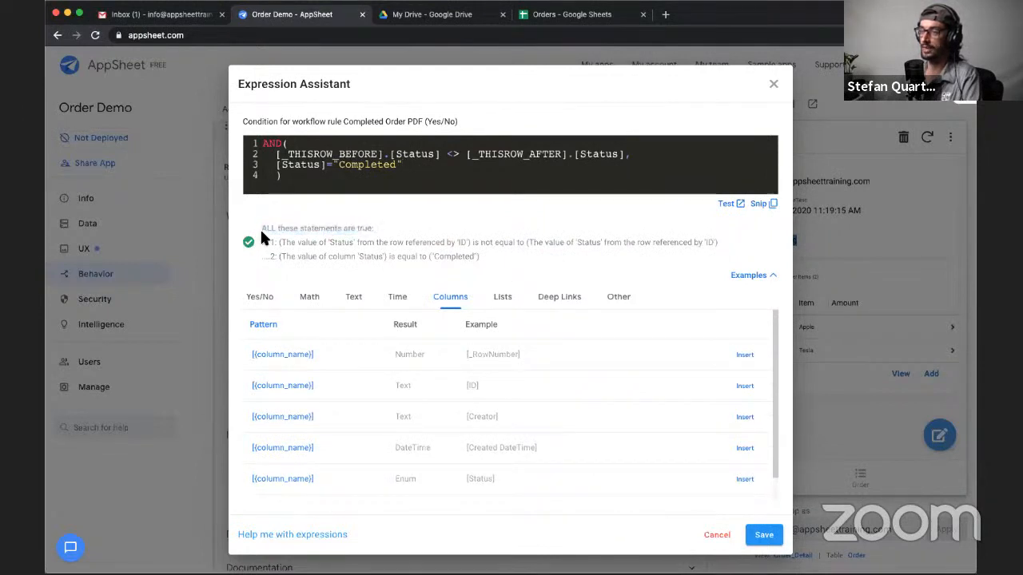
pyautogui.moveTo(260, 227); pyautogui.dragTo(372, 228)
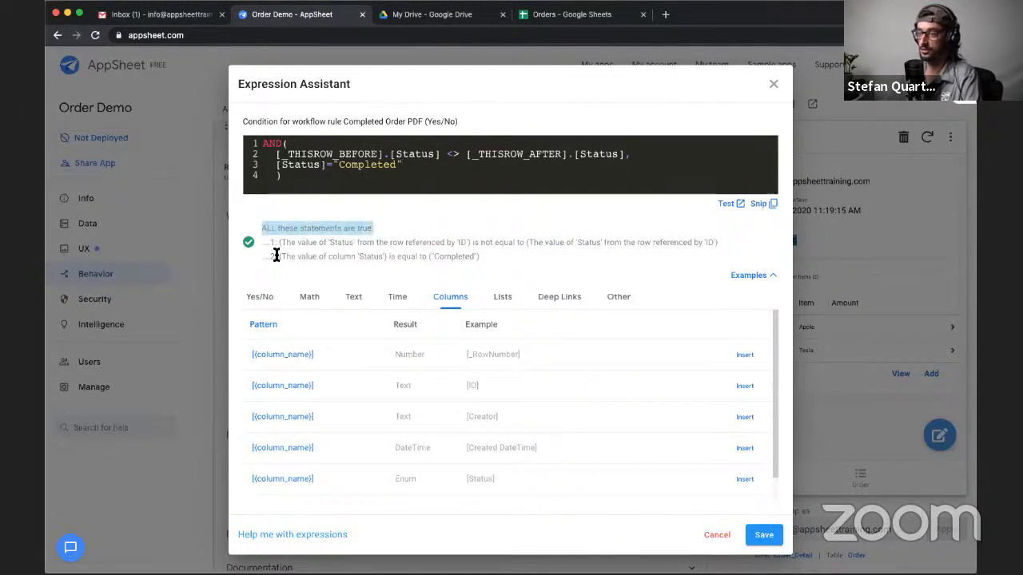
pyautogui.moveTo(270, 242); pyautogui.dragTo(432, 245)
pyautogui.moveTo(454, 247); pyautogui.dragTo(717, 242)
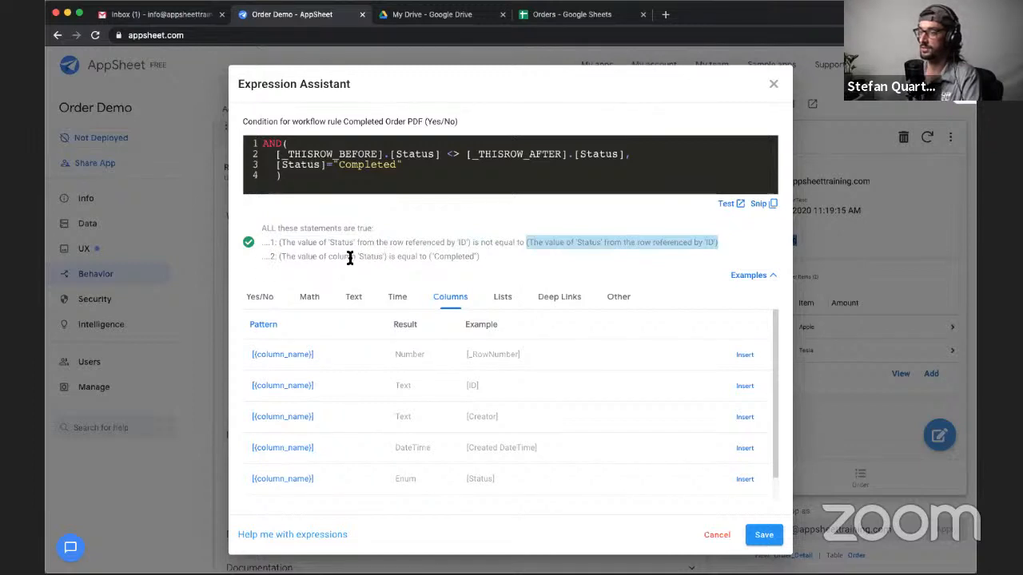
pyautogui.moveTo(343, 257); pyautogui.dragTo(507, 254)
pyautogui.click(484, 256)
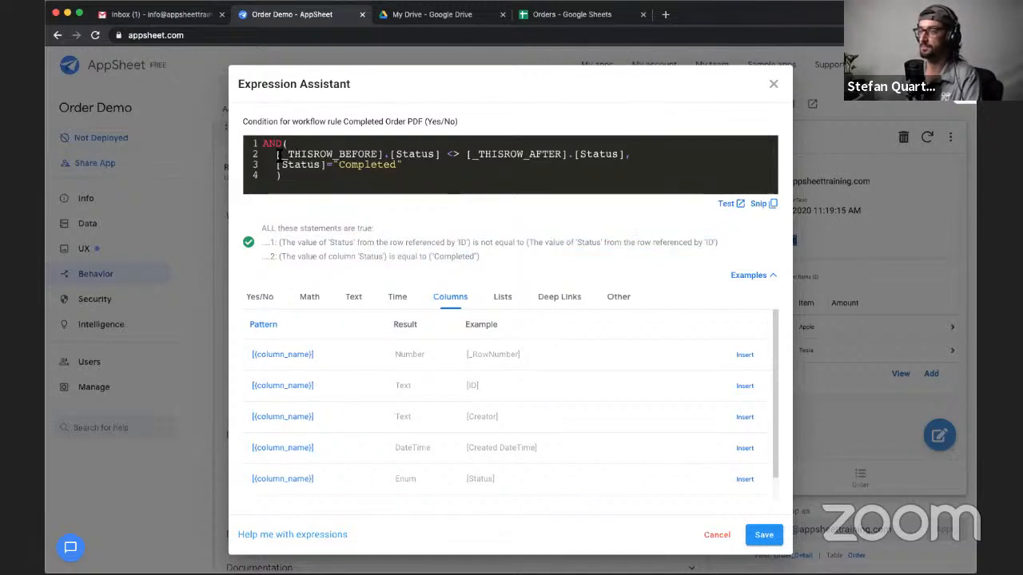
pyautogui.moveTo(278, 159); pyautogui.dragTo(388, 157)
pyautogui.click(440, 156)
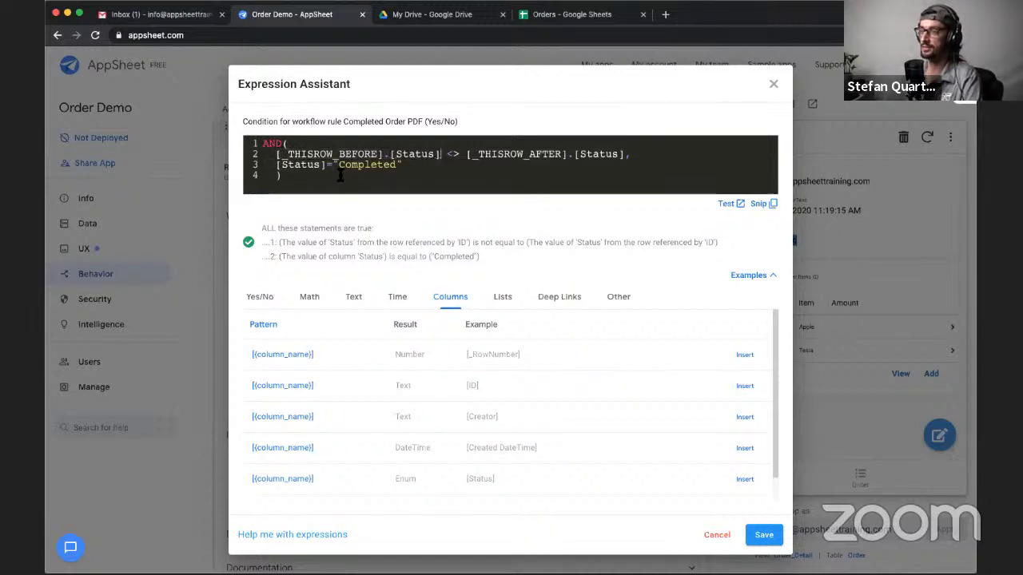
pyautogui.moveTo(384, 155); pyautogui.dragTo(272, 154)
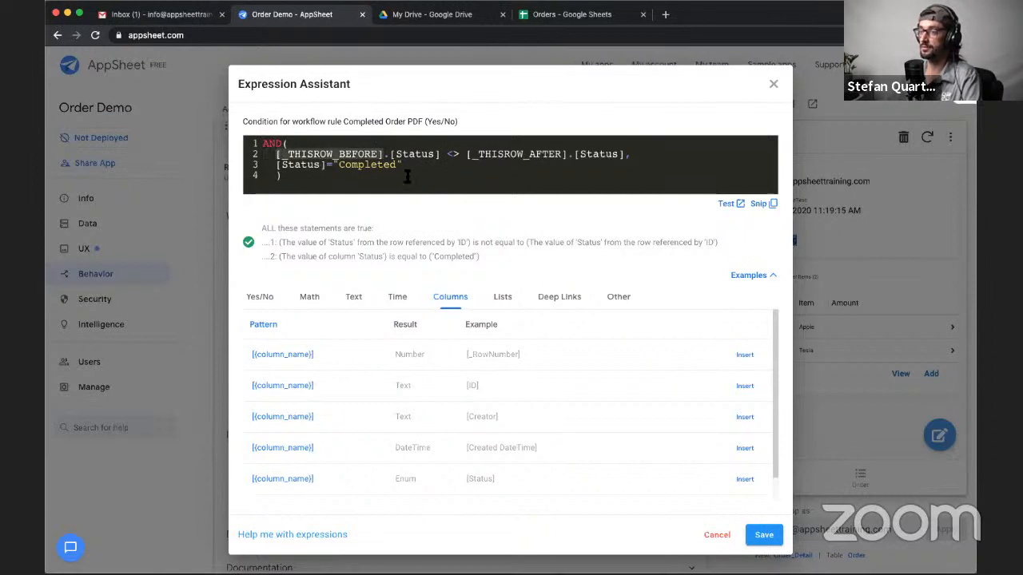
pyautogui.moveTo(389, 155); pyautogui.dragTo(440, 155)
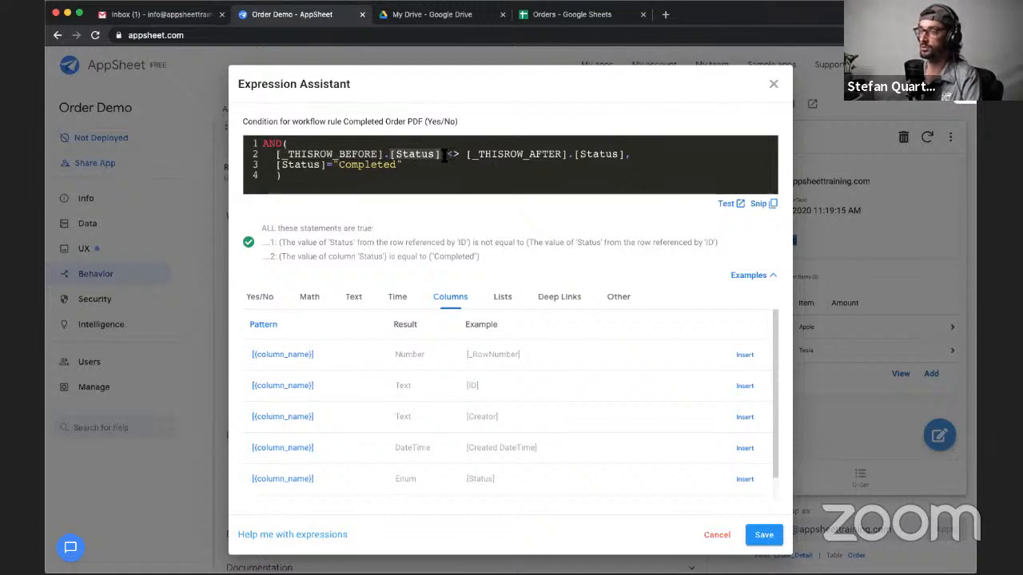
pyautogui.moveTo(446, 154); pyautogui.dragTo(565, 155)
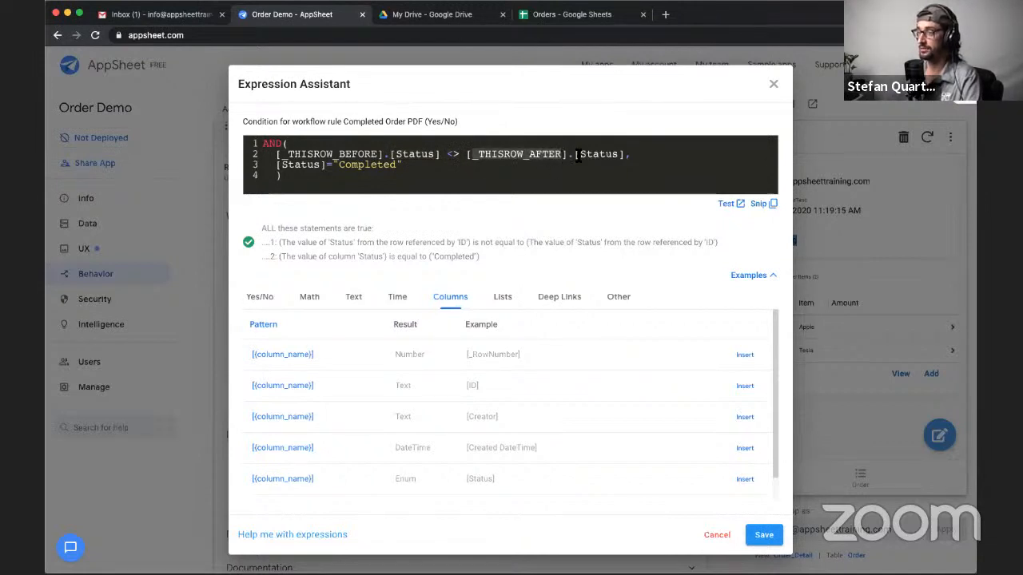
# - Check the after-update status part of the condition expression and save the expression
pyautogui.moveTo(577, 154); pyautogui.dragTo(618, 154)
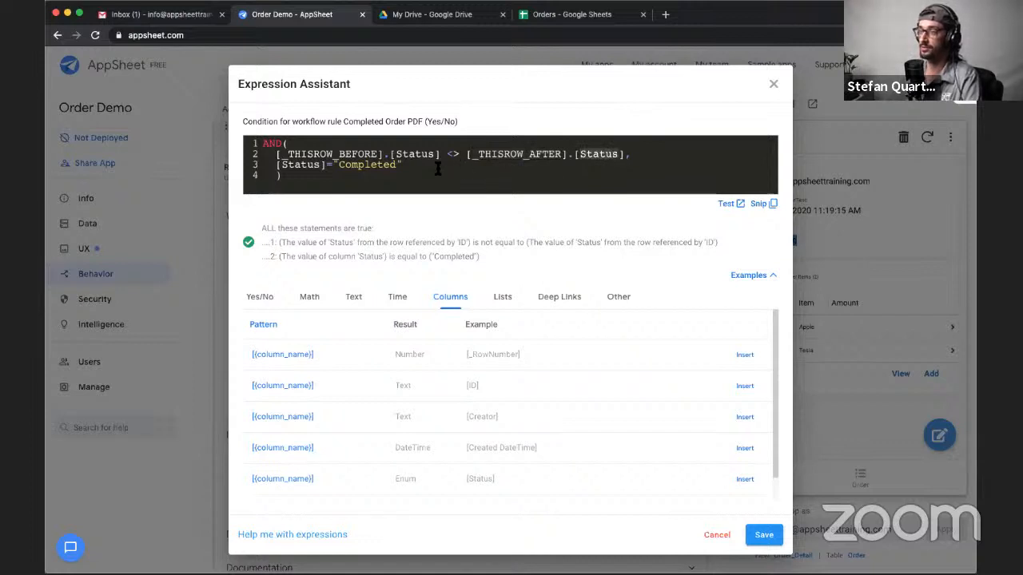
pyautogui.click(403, 178)
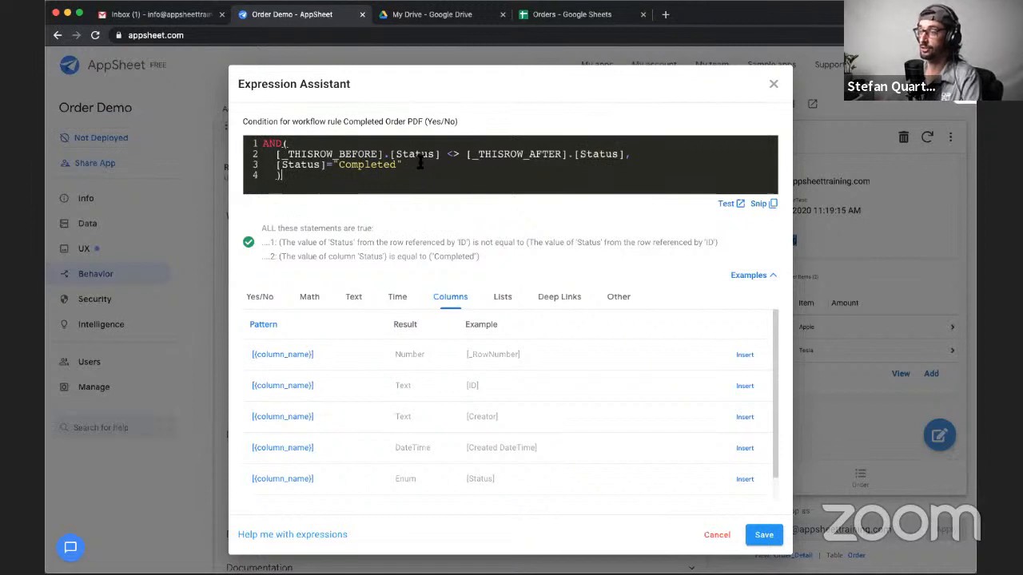
pyautogui.click(763, 534)
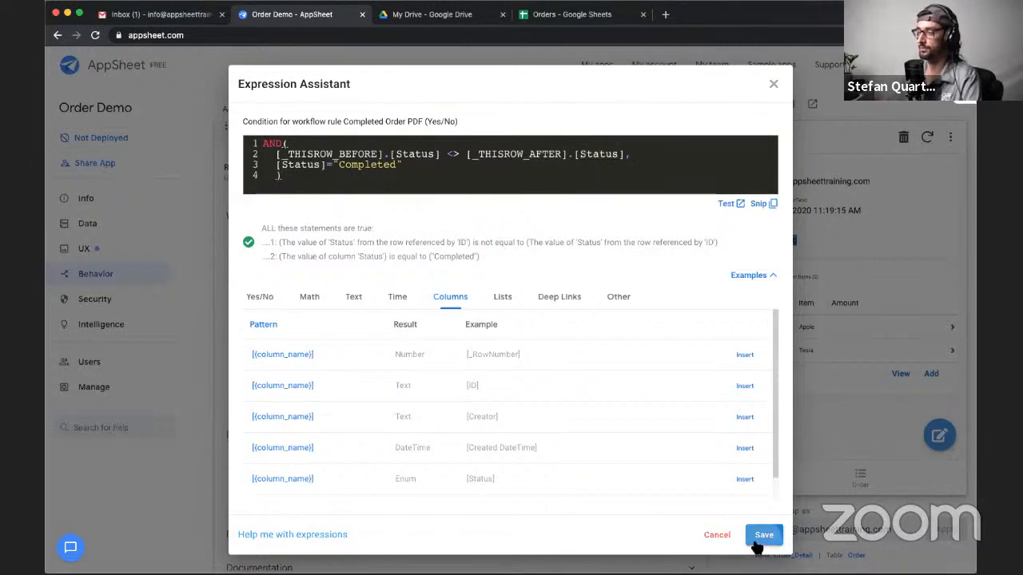
# - Show what the rule does when the condition is true and name its email action Create Order PDF
pyautogui.scroll(-2, 488, 399)
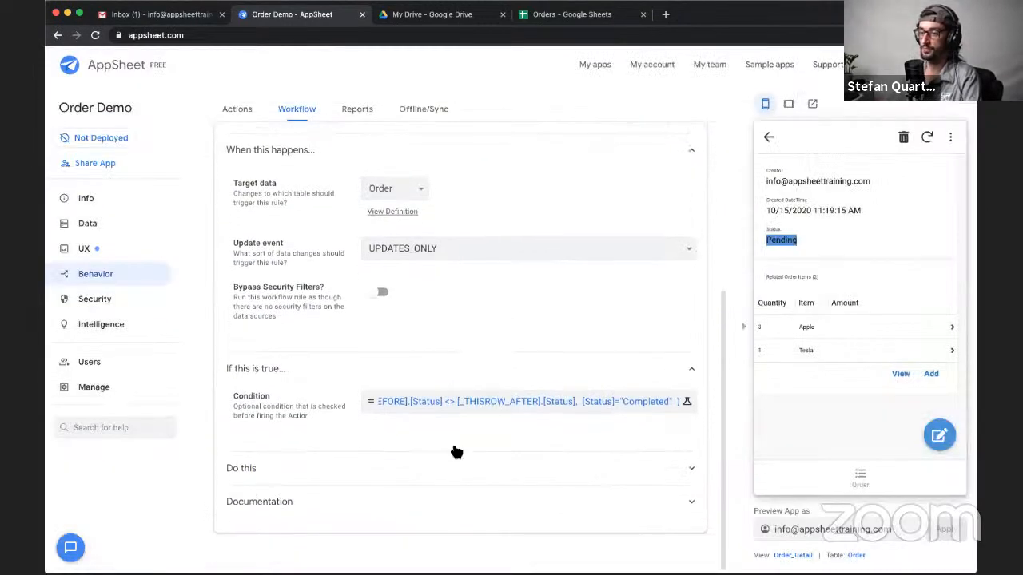
pyautogui.click(410, 470)
pyautogui.scroll(-2, 306, 387)
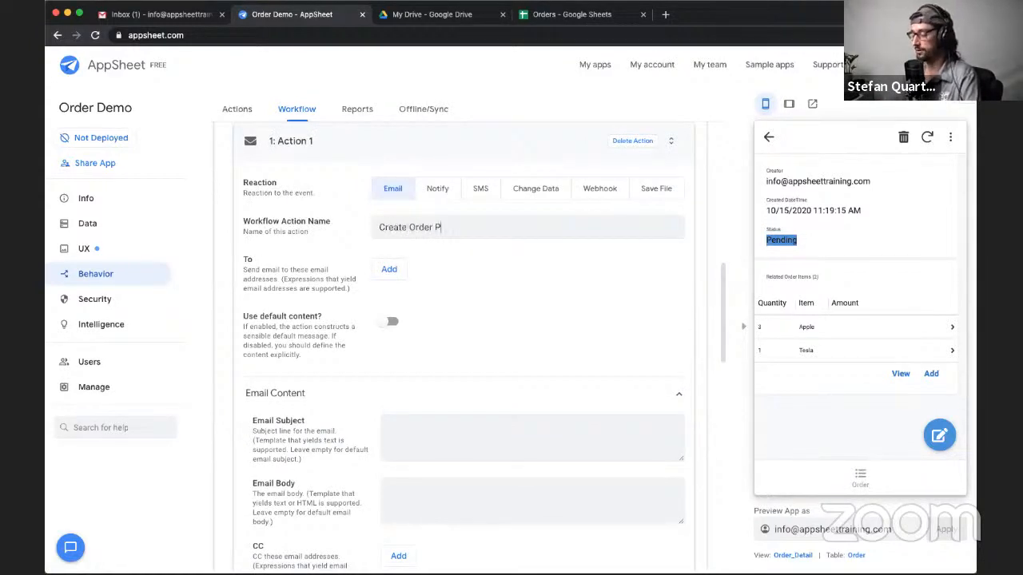
pyautogui.click(481, 281)
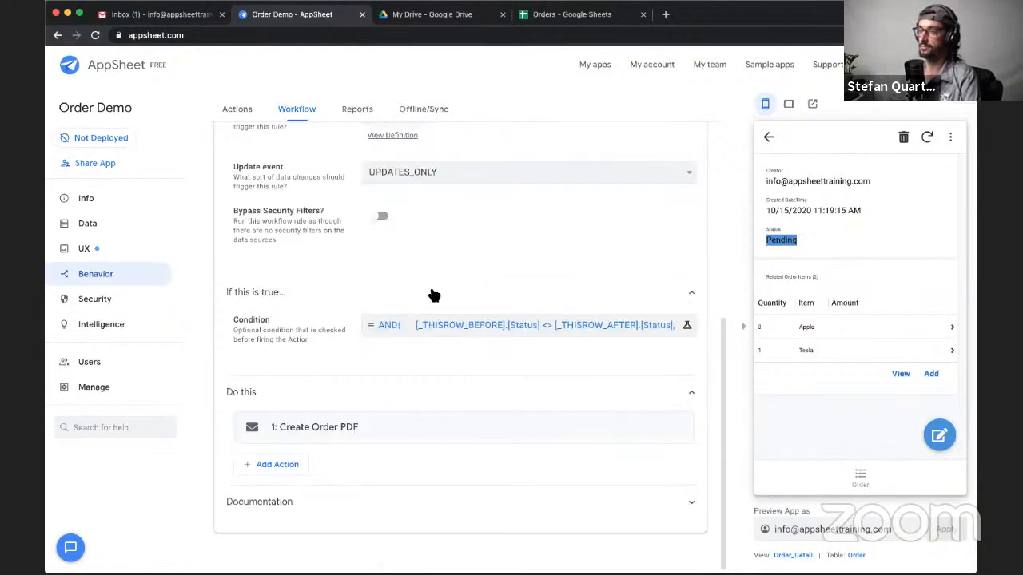
# - Reopen the Create Order PDF action and set its email subject to New Order
pyautogui.scroll(1, 431, 295)
pyautogui.scroll(-1, 395, 452)
pyautogui.click(381, 424)
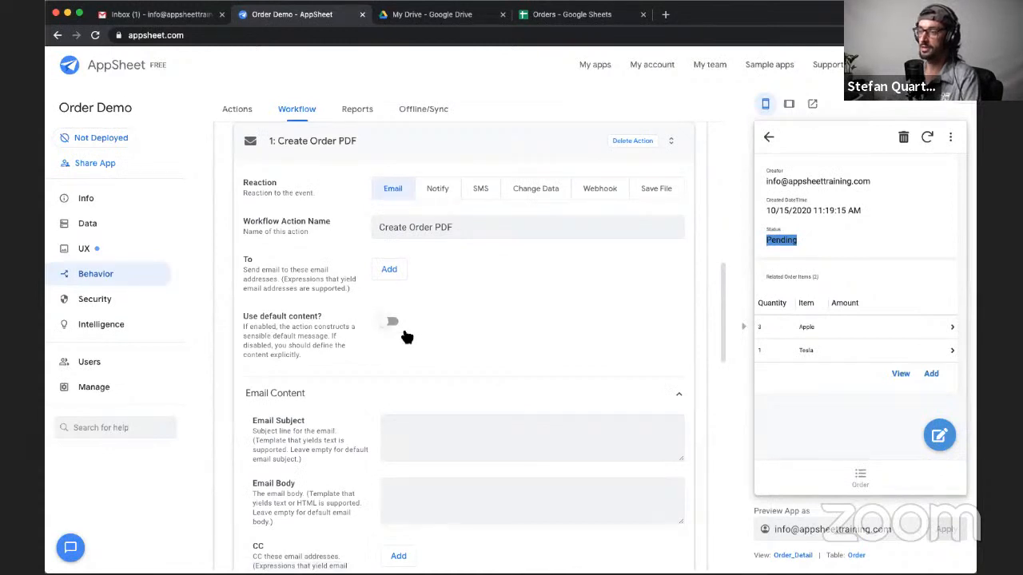
pyautogui.scroll(-2, 430, 415)
pyautogui.scroll(3, 432, 406)
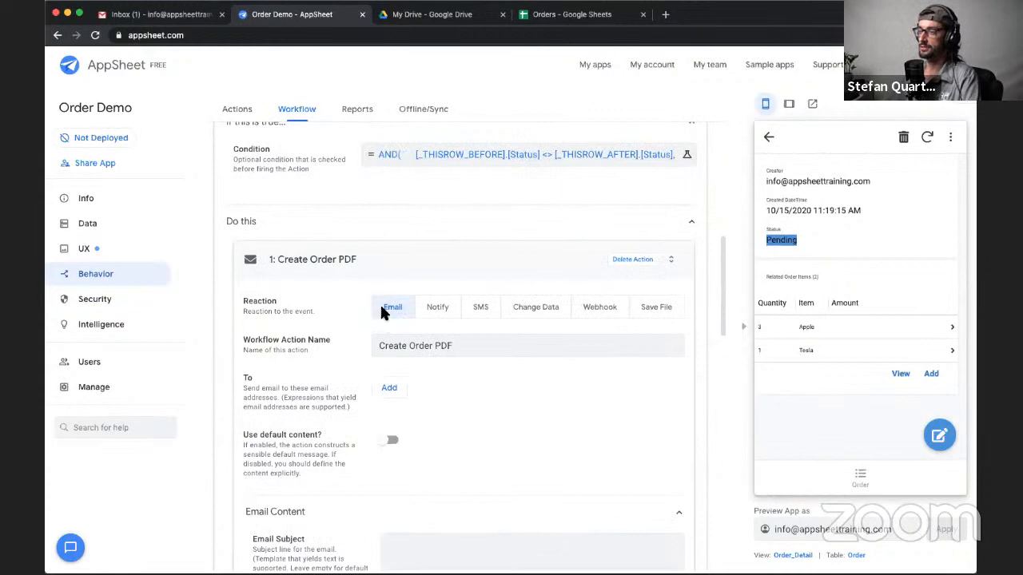
pyautogui.scroll(-4, 420, 412)
pyautogui.scroll(5, 420, 412)
pyautogui.scroll(-1, 420, 411)
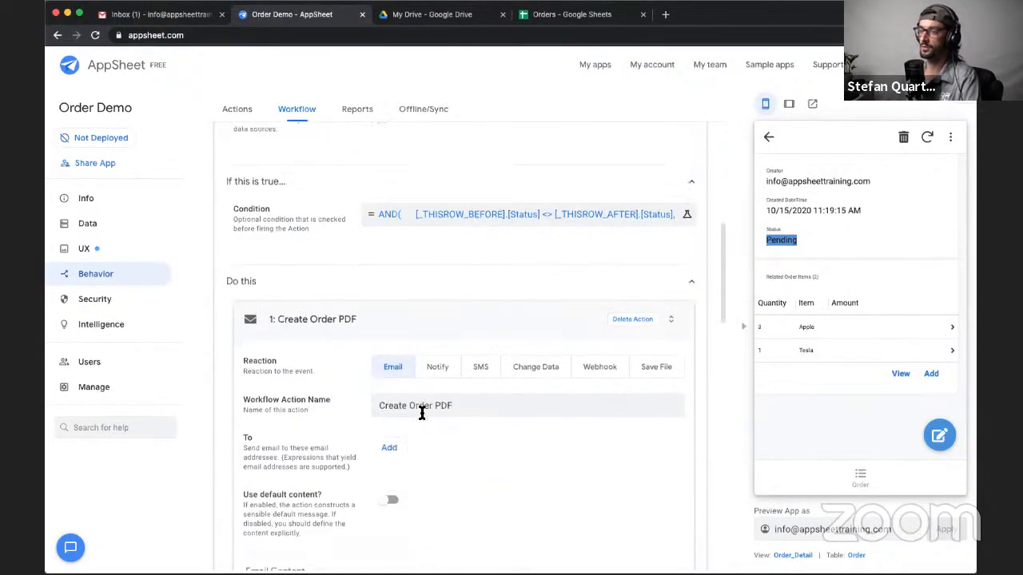
pyautogui.scroll(-3, 421, 412)
pyautogui.click(406, 385)
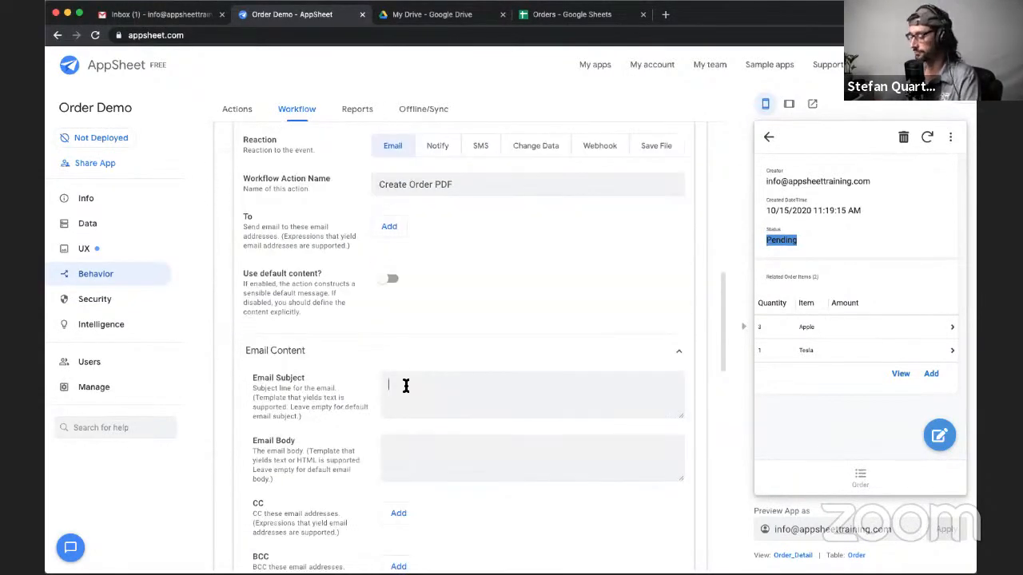
pyautogui.write('New Order')
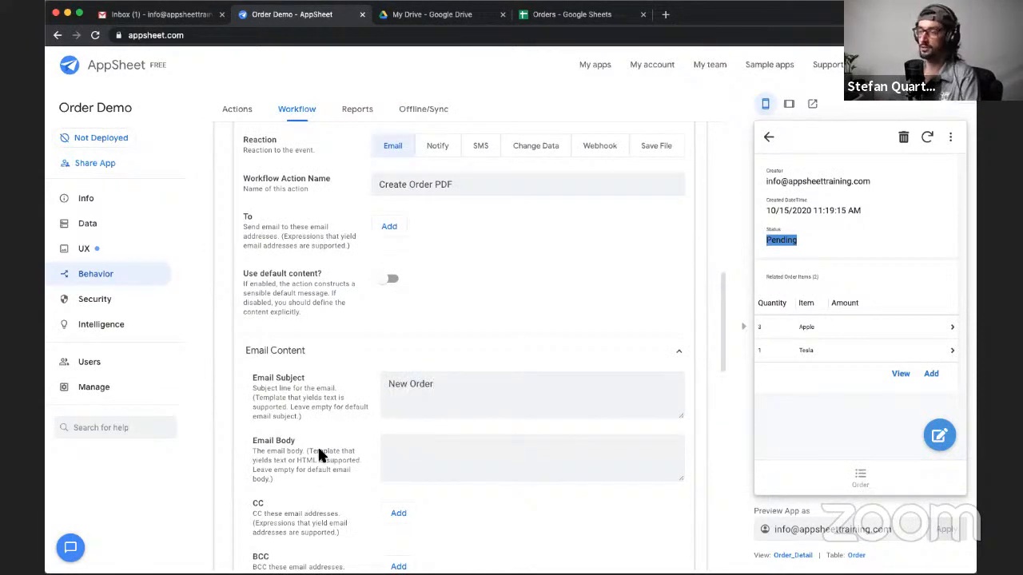
# - Examine the action's remaining email content fields, from body, CC and BCC to the body template and attachment content type
pyautogui.click(349, 352)
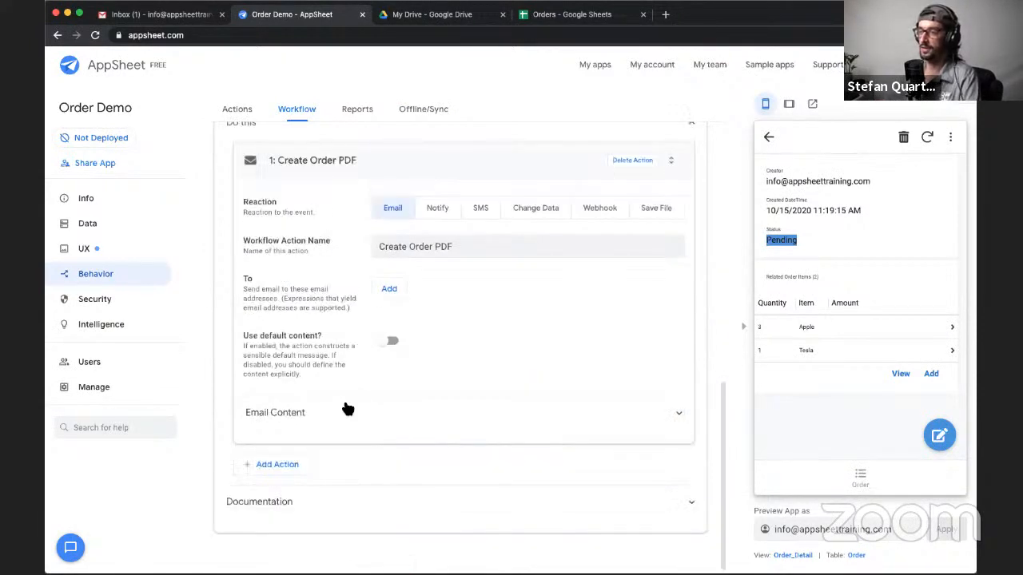
pyautogui.click(348, 410)
pyautogui.scroll(-2, 365, 378)
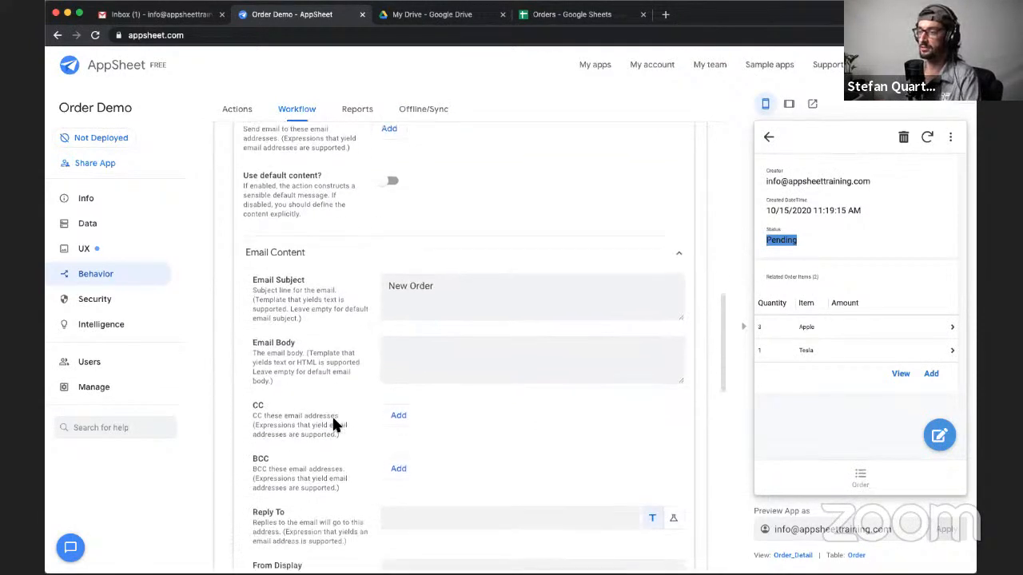
pyautogui.scroll(-2, 331, 414)
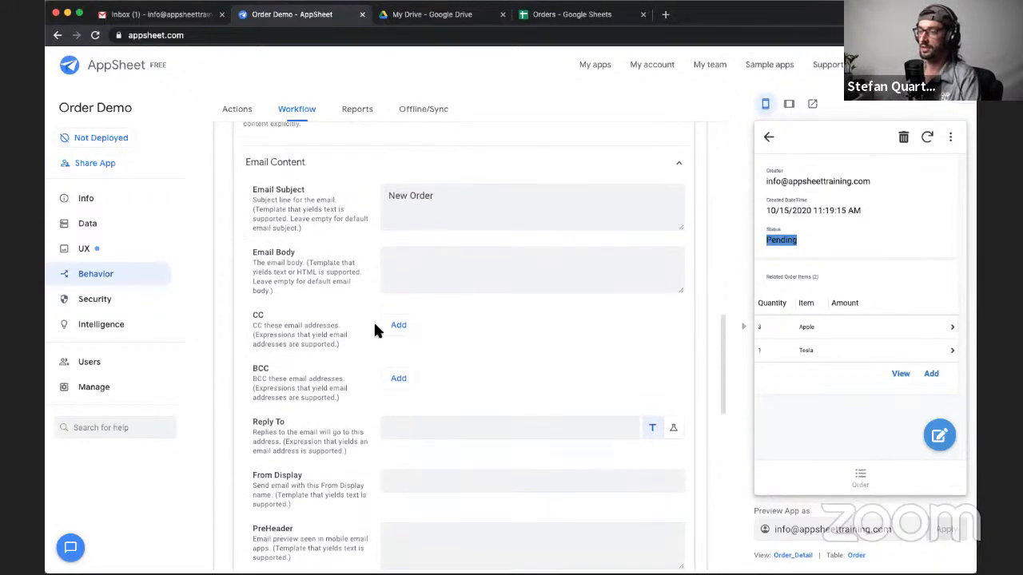
pyautogui.scroll(2, 341, 381)
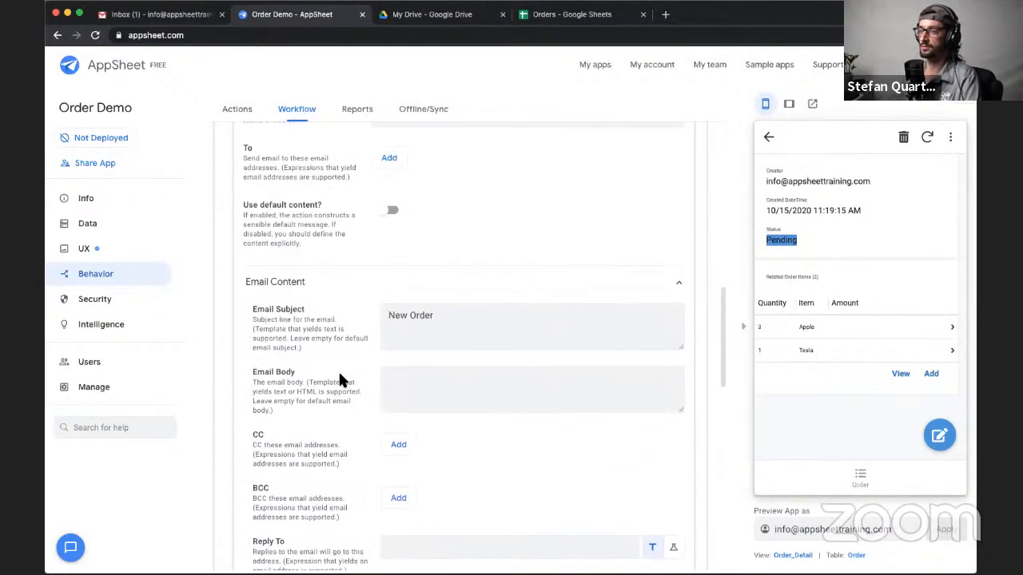
pyautogui.scroll(-2, 339, 379)
pyautogui.scroll(-2, 340, 377)
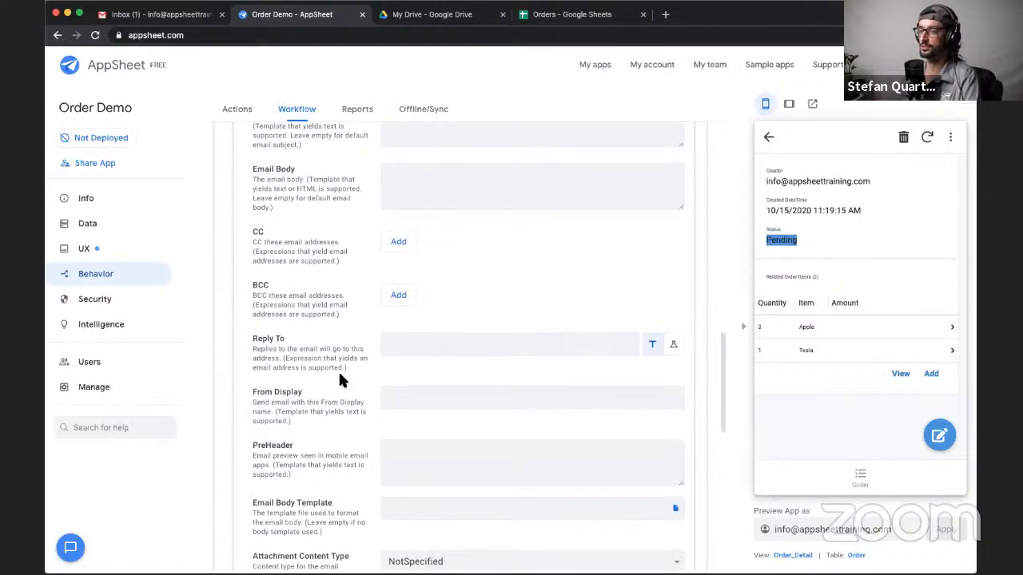
pyautogui.scroll(5, 338, 375)
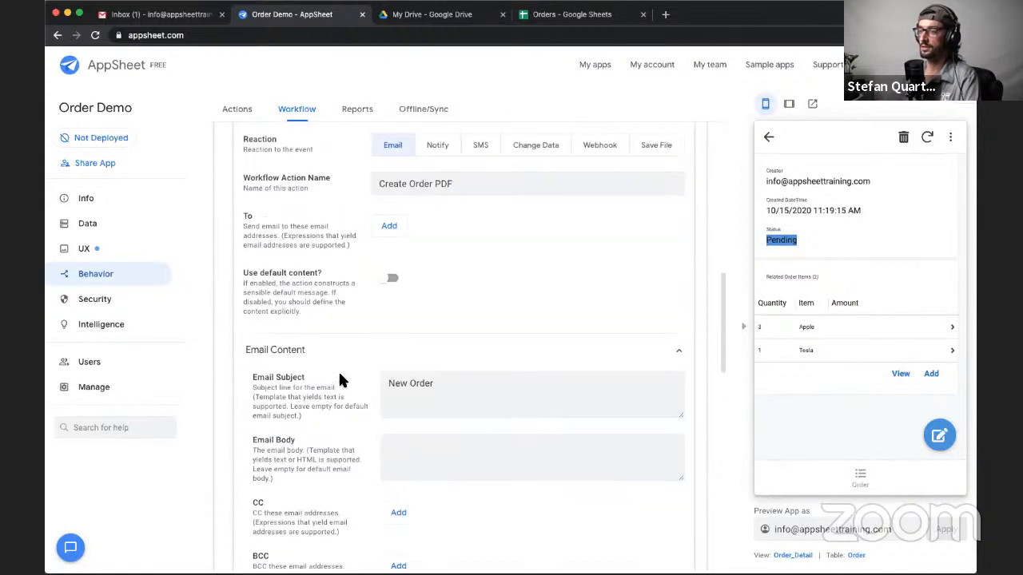
# - Add a To recipient to the email action, defined by the expression USEREMAIL()
pyautogui.click(390, 229)
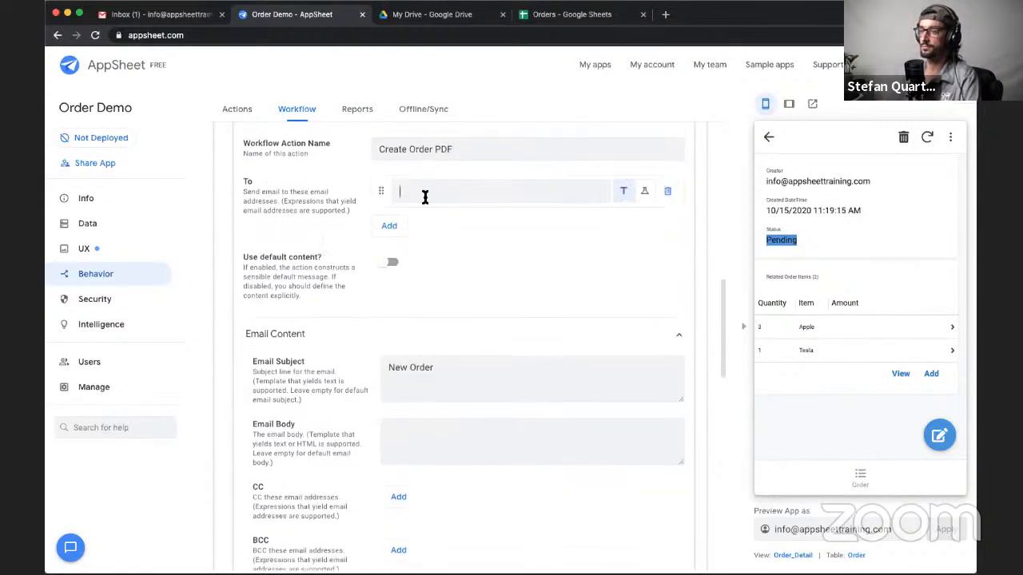
pyautogui.write('USEREMAIL(')
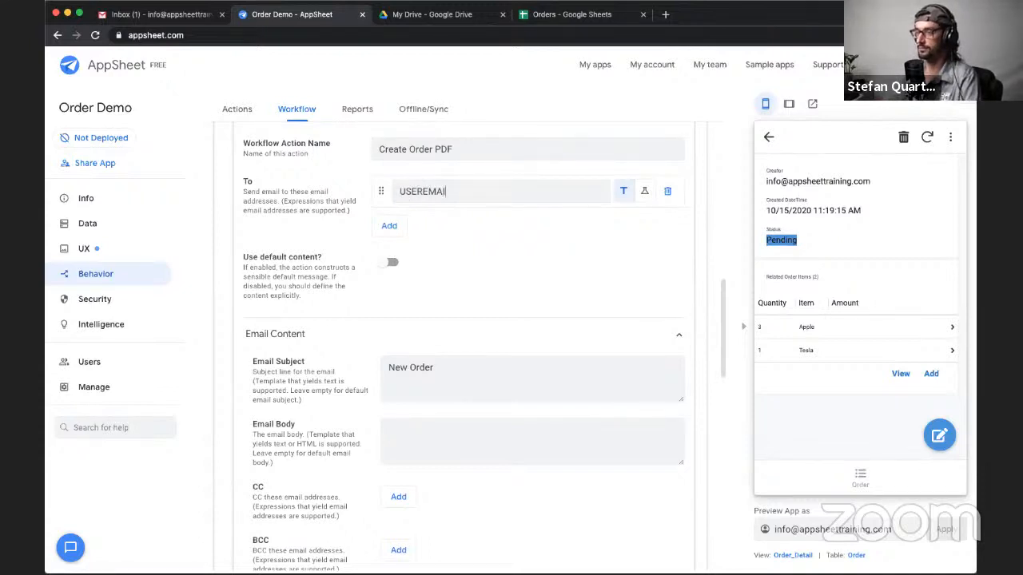
pyautogui.click(623, 191)
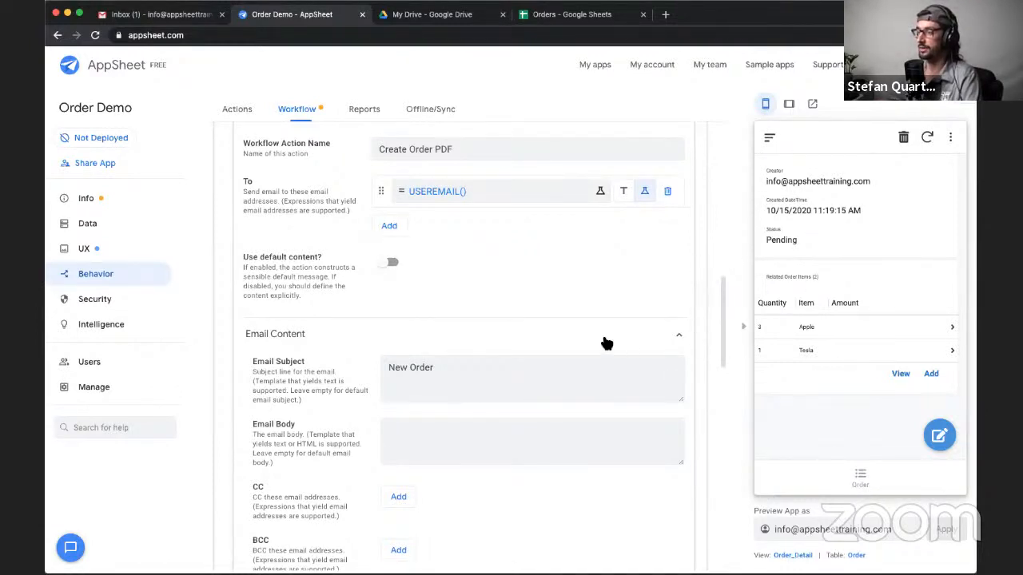
# - Review the rule's update event and condition together with the email action's recipient, default content and subject settings
pyautogui.scroll(-1, 327, 342)
pyautogui.scroll(3, 332, 352)
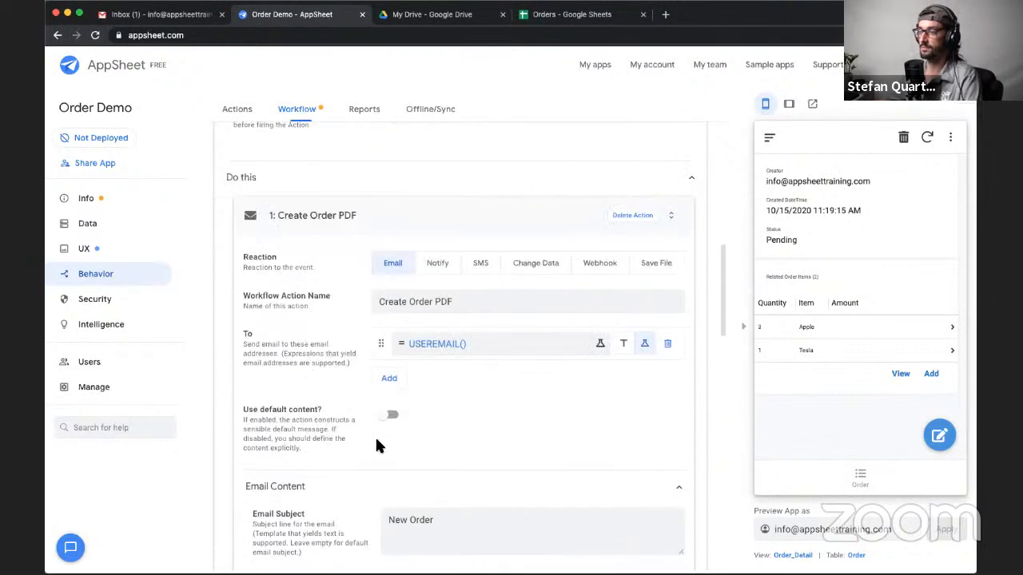
pyautogui.scroll(-1, 379, 445)
pyautogui.scroll(-1, 367, 431)
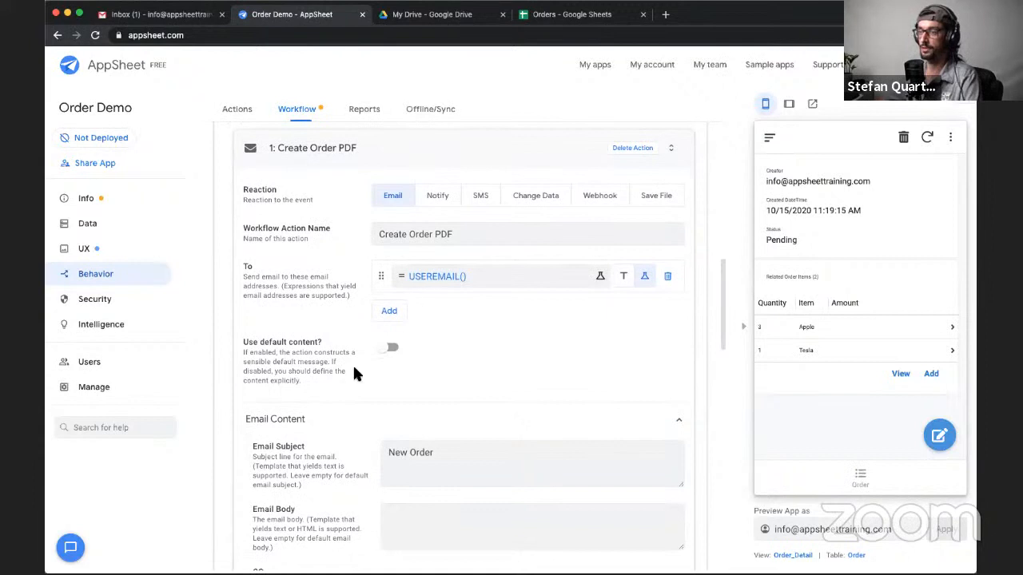
pyautogui.scroll(-1, 348, 411)
pyautogui.scroll(1, 348, 411)
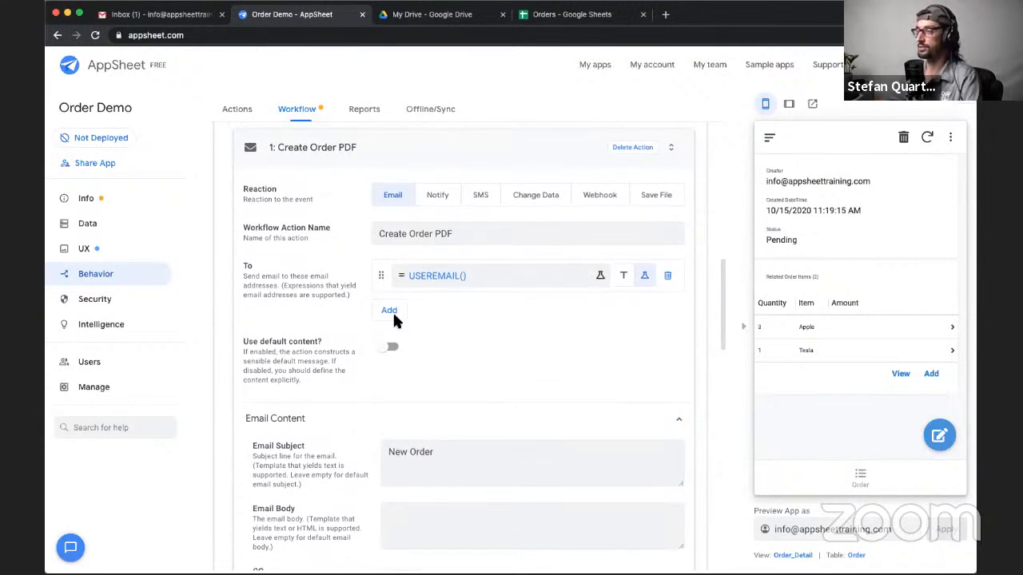
pyautogui.scroll(5, 328, 324)
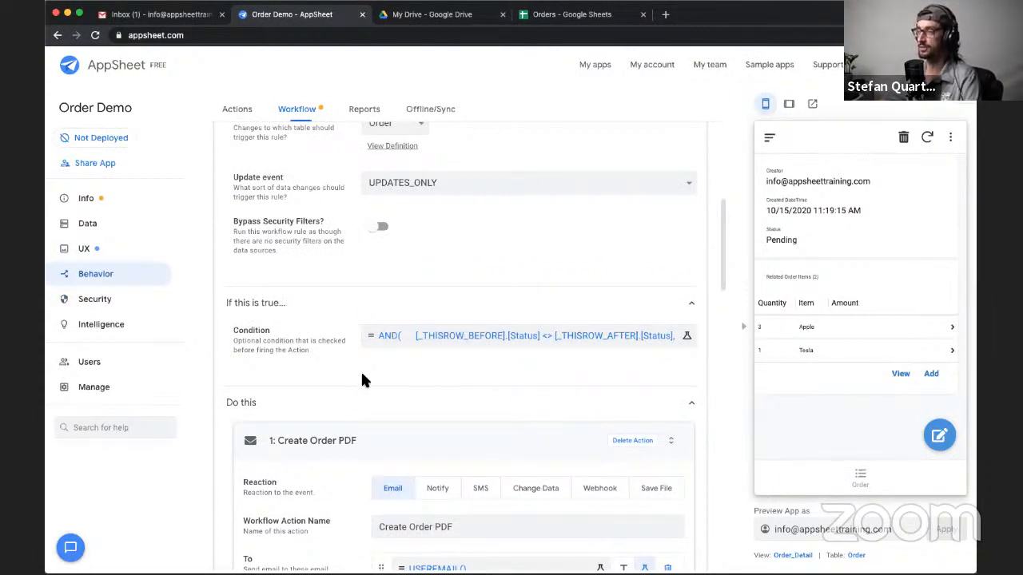
pyautogui.scroll(-5, 361, 369)
pyautogui.scroll(-1, 360, 368)
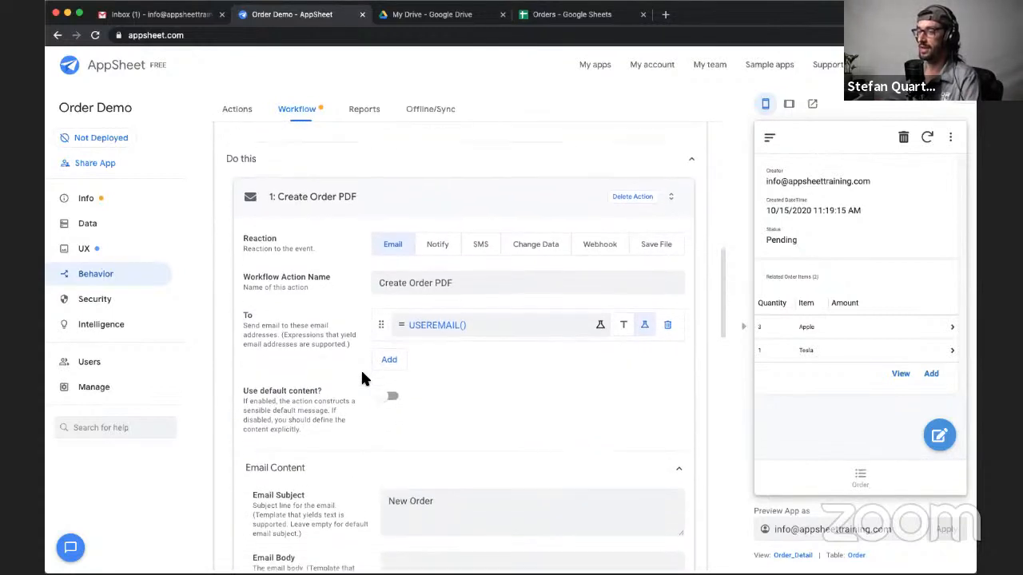
pyautogui.scroll(-1, 368, 386)
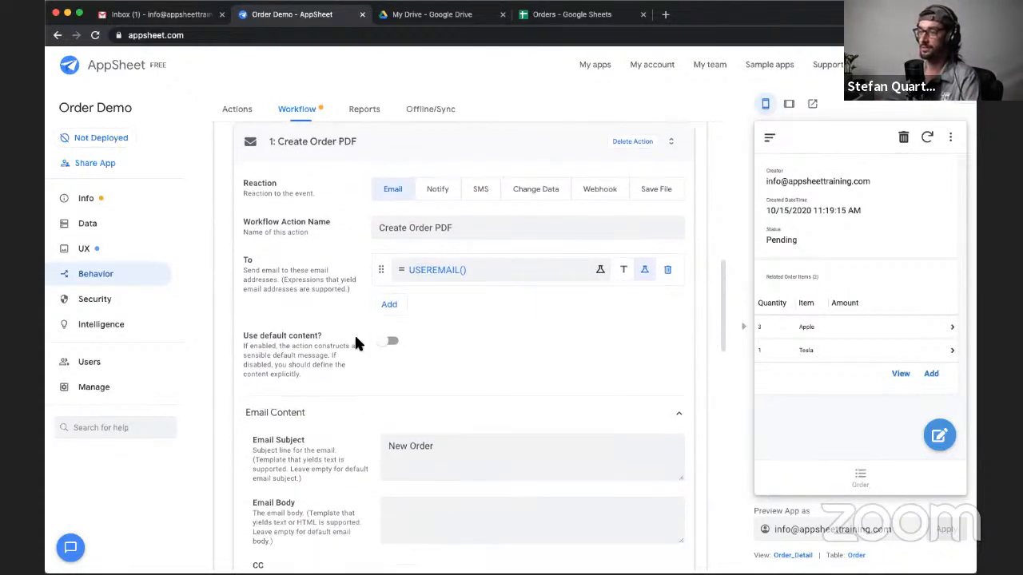
pyautogui.scroll(-2, 458, 349)
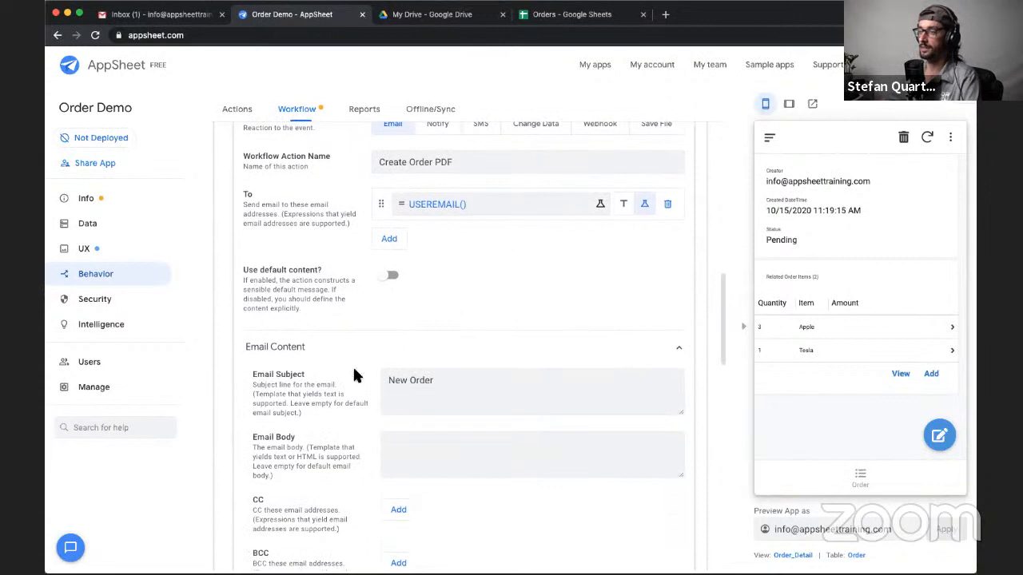
pyautogui.scroll(-3, 356, 370)
pyautogui.scroll(2, 356, 371)
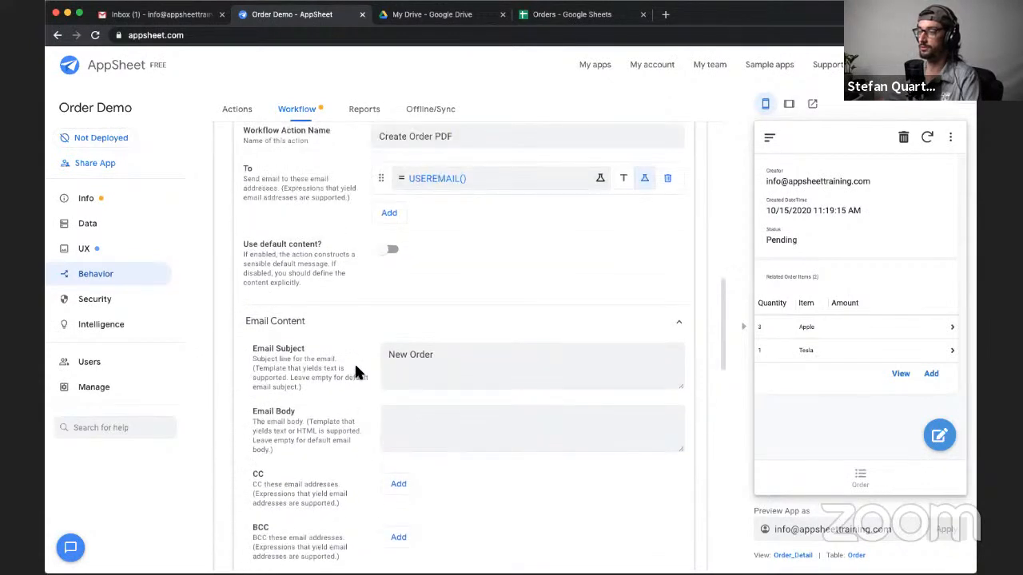
# - Edit the order in the app preview, set its status to Completed, save it and sync the app
pyautogui.click(940, 439)
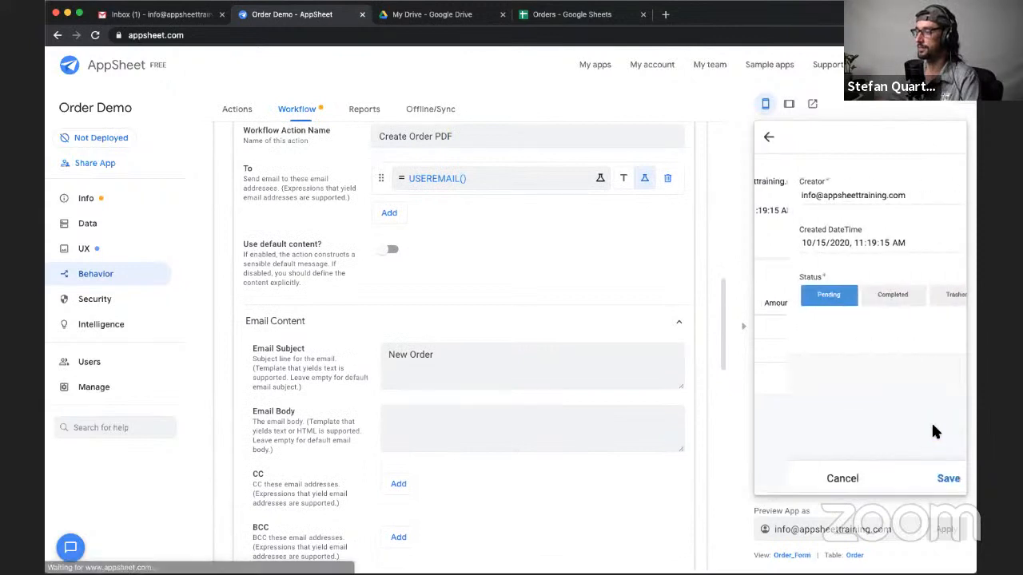
pyautogui.click(858, 297)
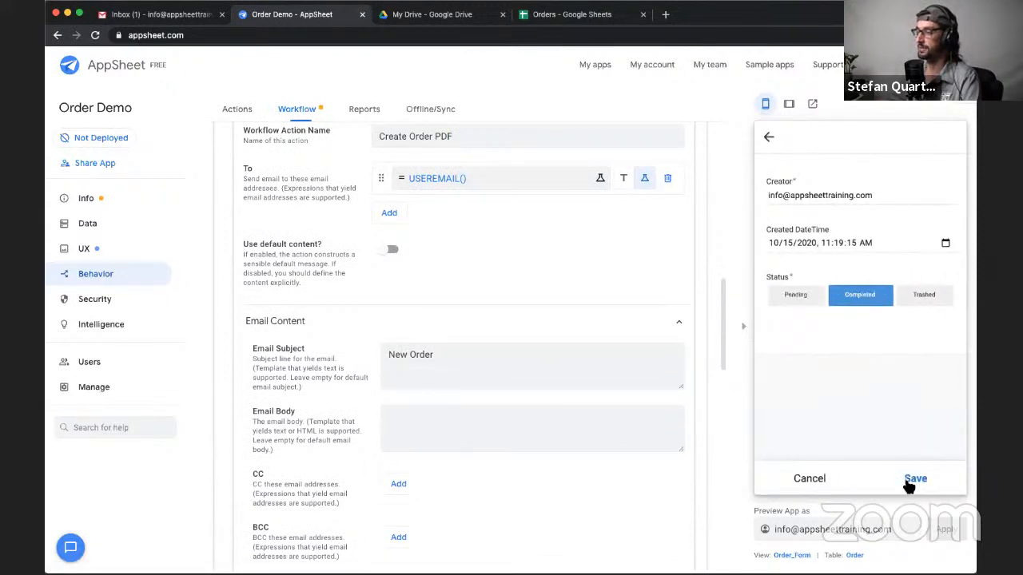
pyautogui.click(913, 479)
pyautogui.click(927, 138)
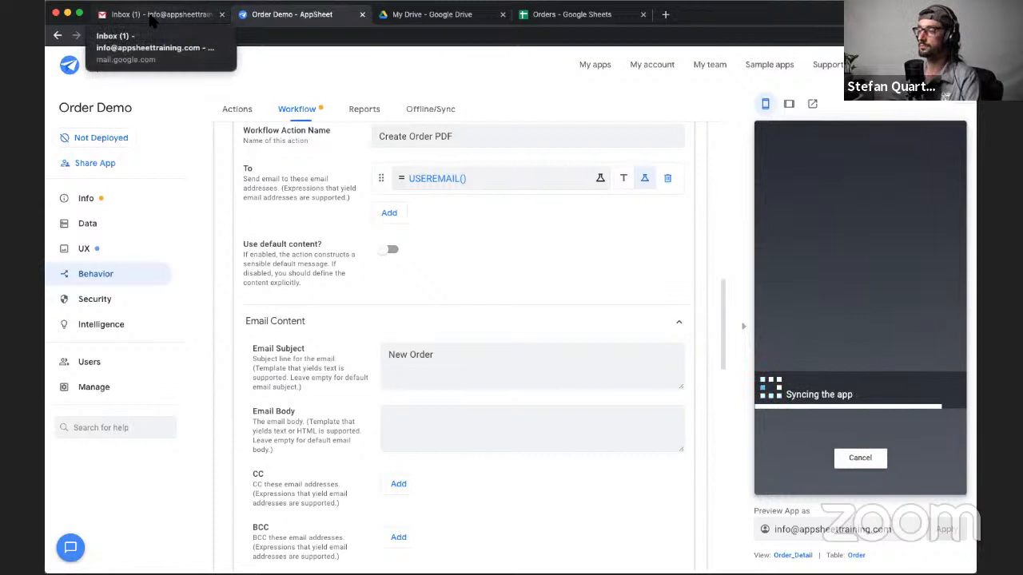
# - Switch to the Gmail inbox, refresh it, open the New Order email and check the order details in it
pyautogui.click(151, 20)
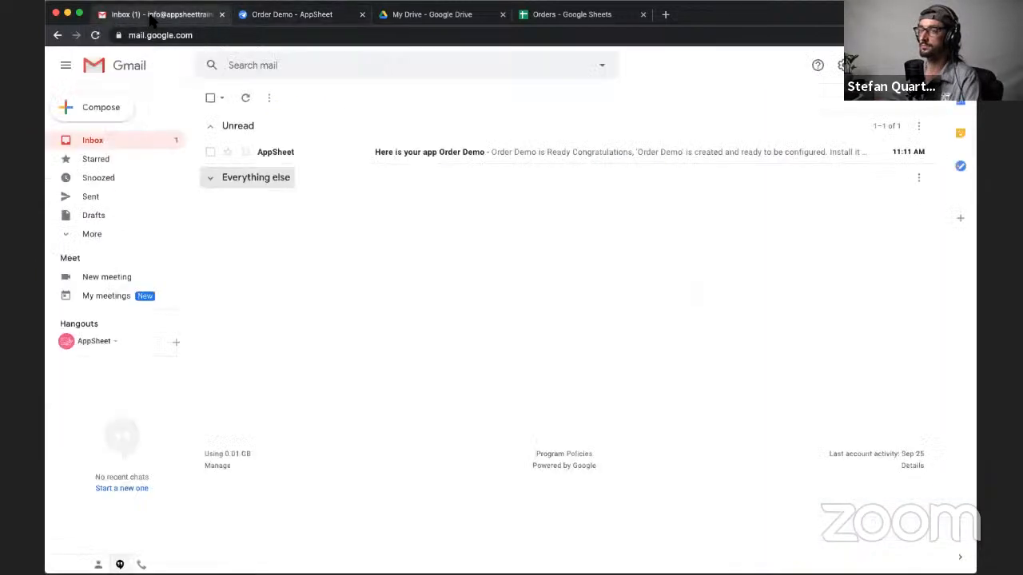
pyautogui.click(246, 99)
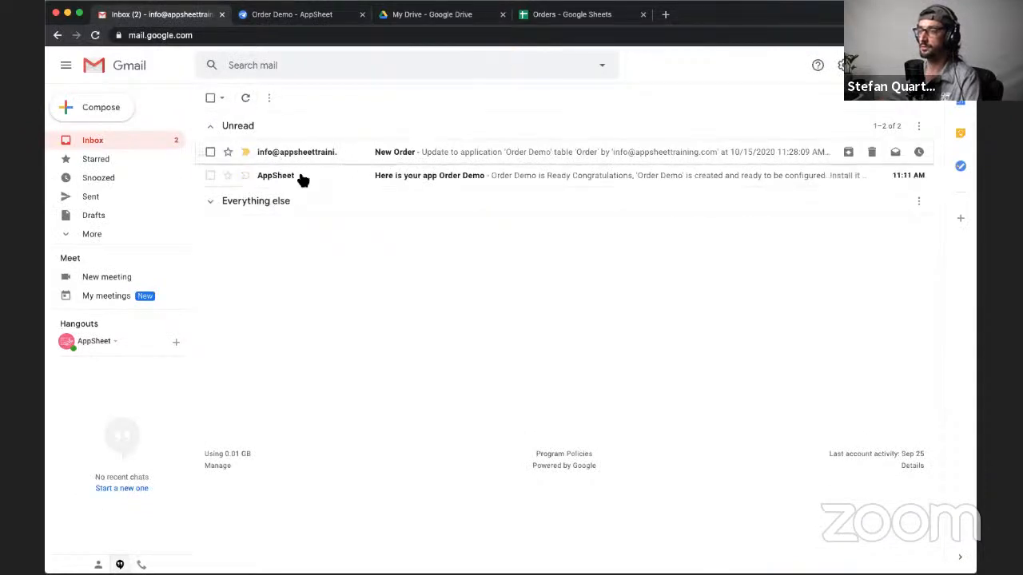
pyautogui.click(364, 160)
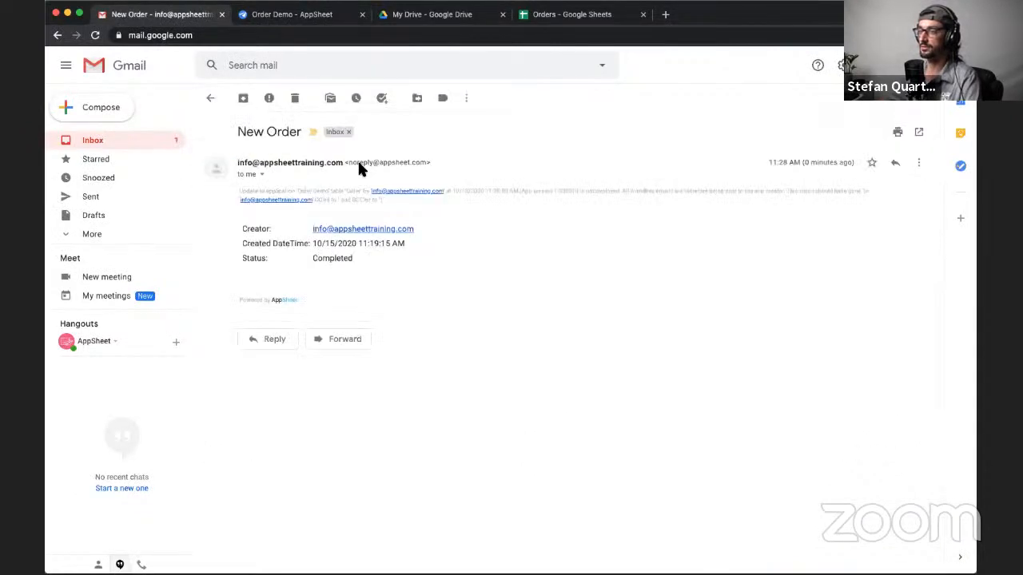
pyautogui.moveTo(240, 229)
pyautogui.mouseDown()
pyautogui.moveTo(354, 260)
pyautogui.moveTo(250, 253)
pyautogui.moveTo(237, 226)
pyautogui.mouseUp()
pyautogui.click(365, 258)
pyautogui.click(365, 324)
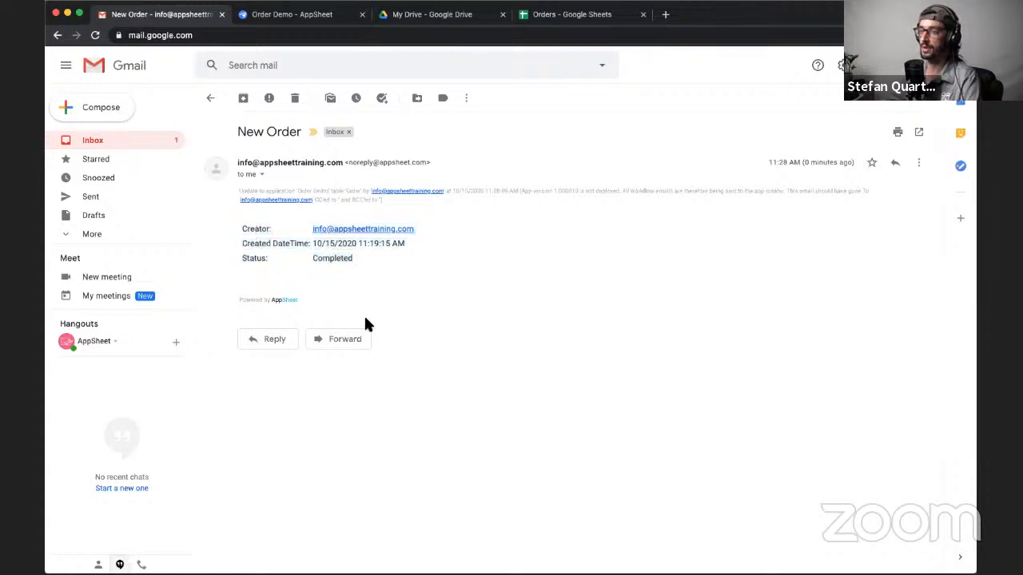
# - Switch back to AppSheet and review the email action's attachment settings, including content type, template, name, archive and file store
pyautogui.click(293, 19)
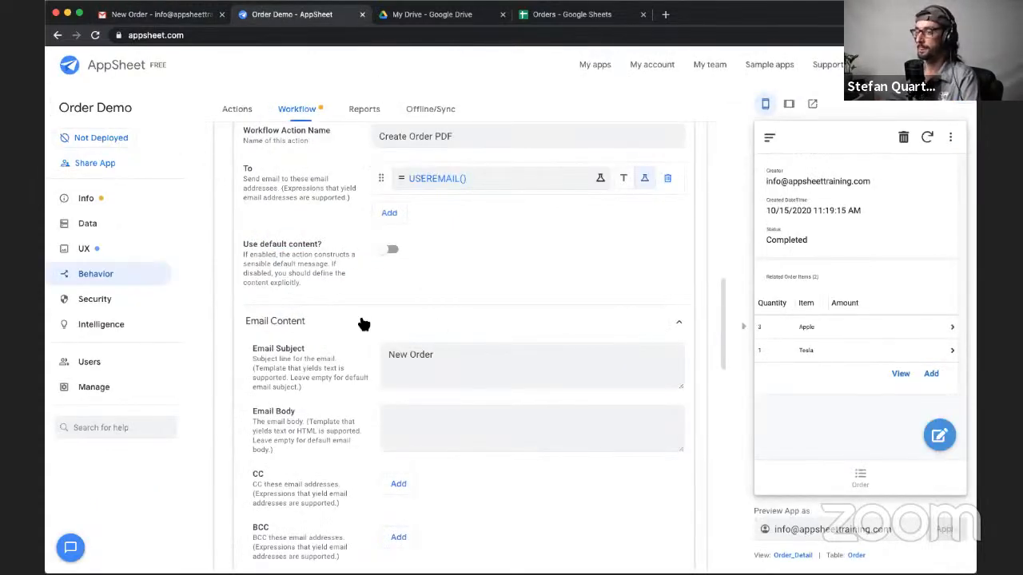
pyautogui.scroll(-2, 362, 323)
pyautogui.scroll(-2, 362, 323)
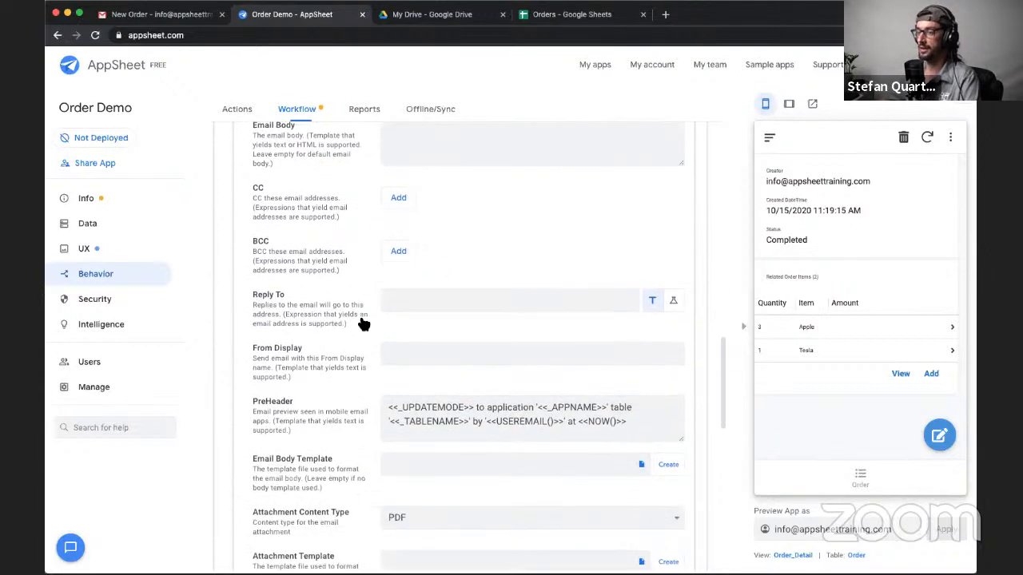
pyautogui.scroll(-2, 362, 324)
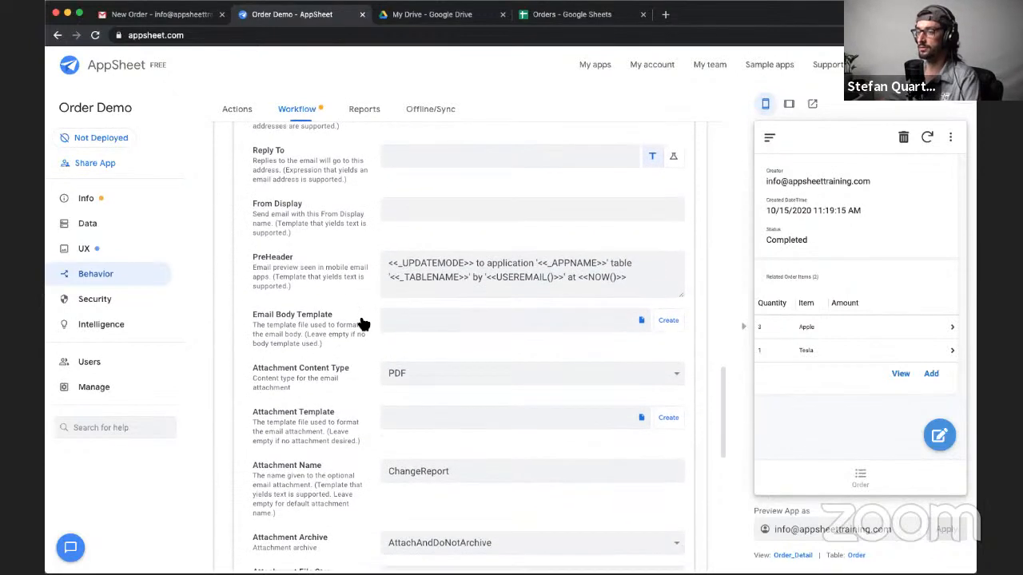
pyautogui.scroll(-1, 361, 324)
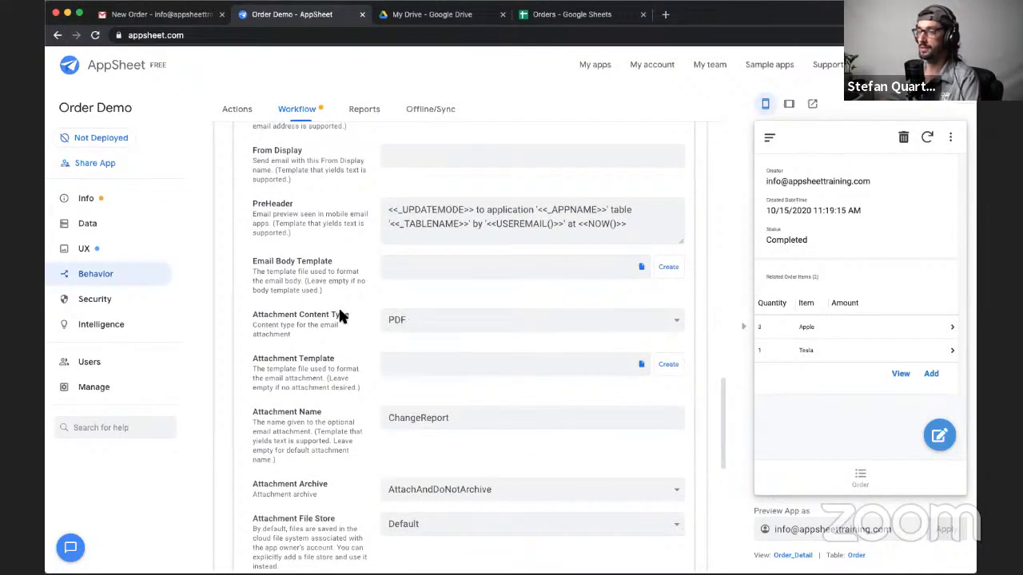
pyautogui.scroll(-1, 326, 312)
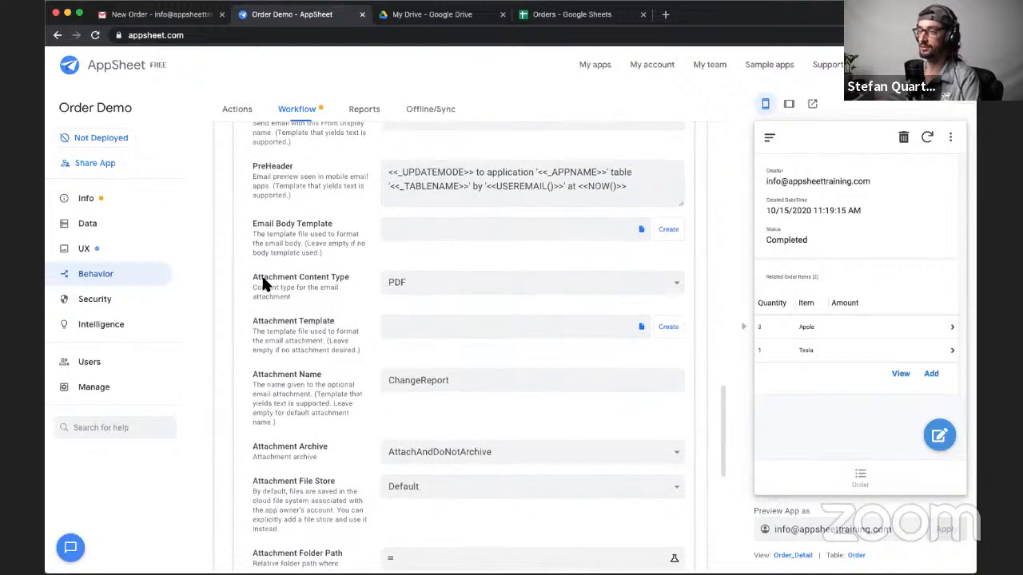
pyautogui.moveTo(253, 272); pyautogui.dragTo(298, 302)
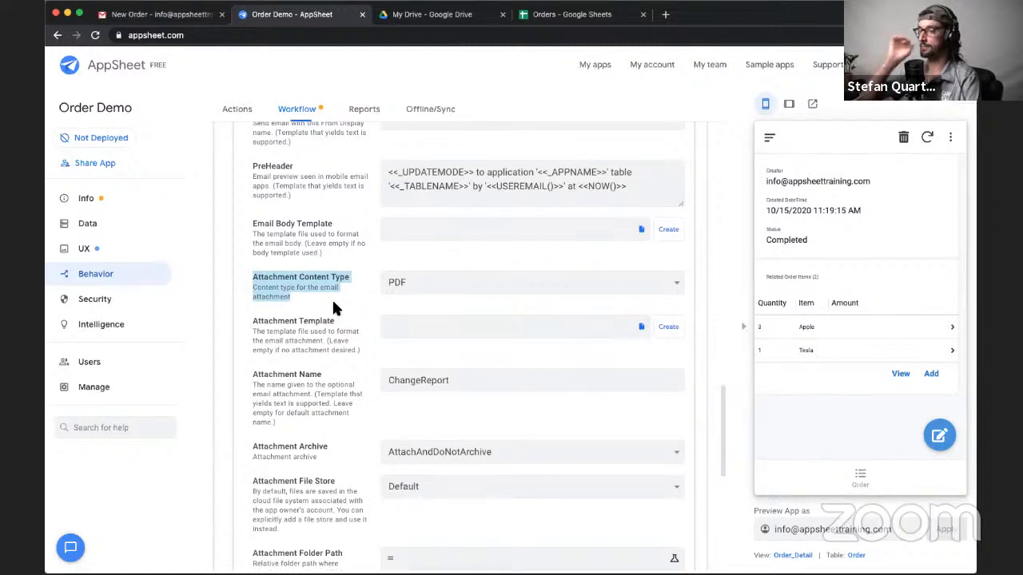
pyautogui.moveTo(256, 320); pyautogui.dragTo(303, 313)
pyautogui.click(329, 308)
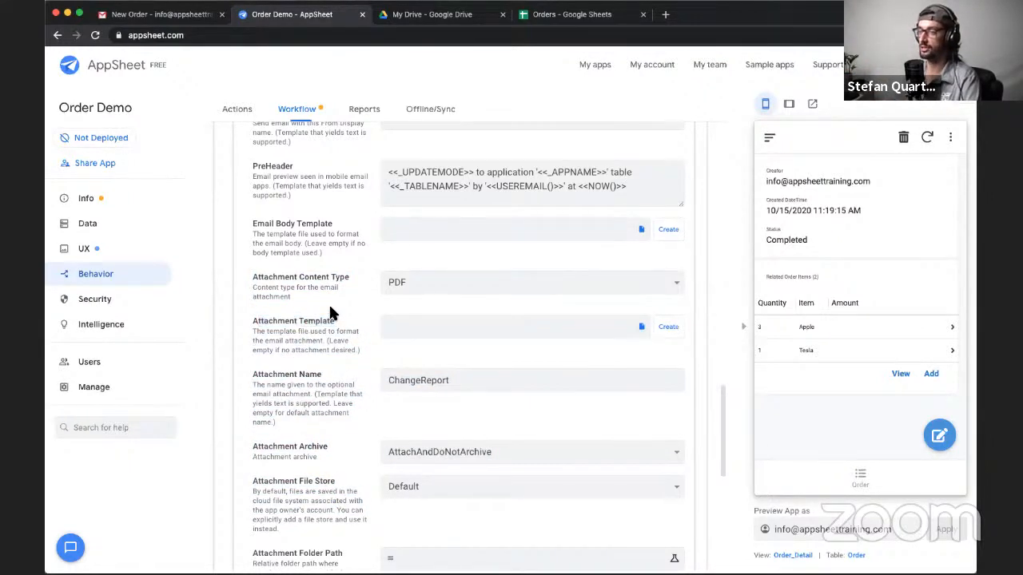
pyautogui.scroll(1, 349, 307)
pyautogui.scroll(-1, 349, 308)
pyautogui.scroll(-2, 349, 313)
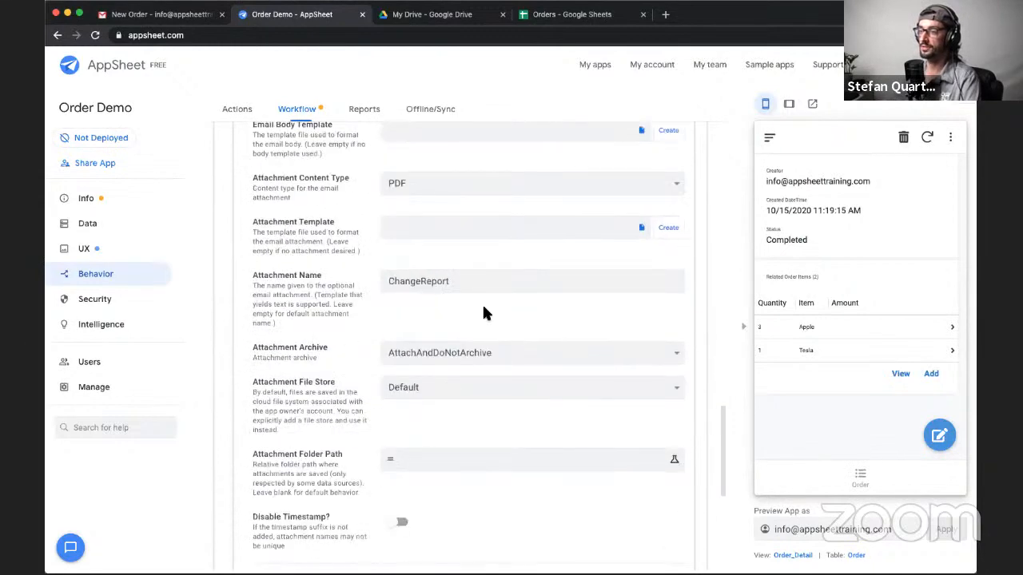
pyautogui.scroll(10, 479, 444)
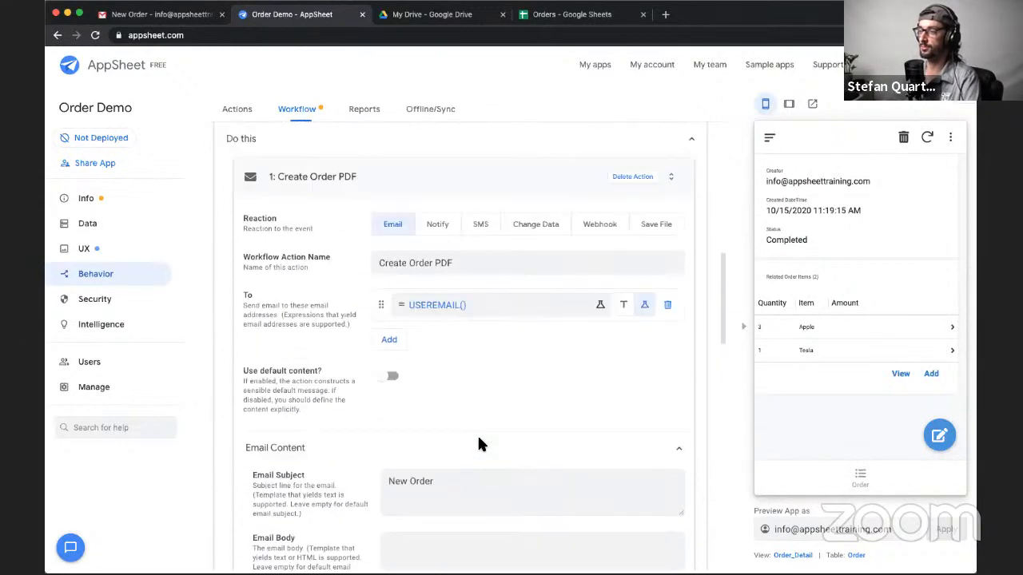
pyautogui.click(656, 224)
pyautogui.click(384, 229)
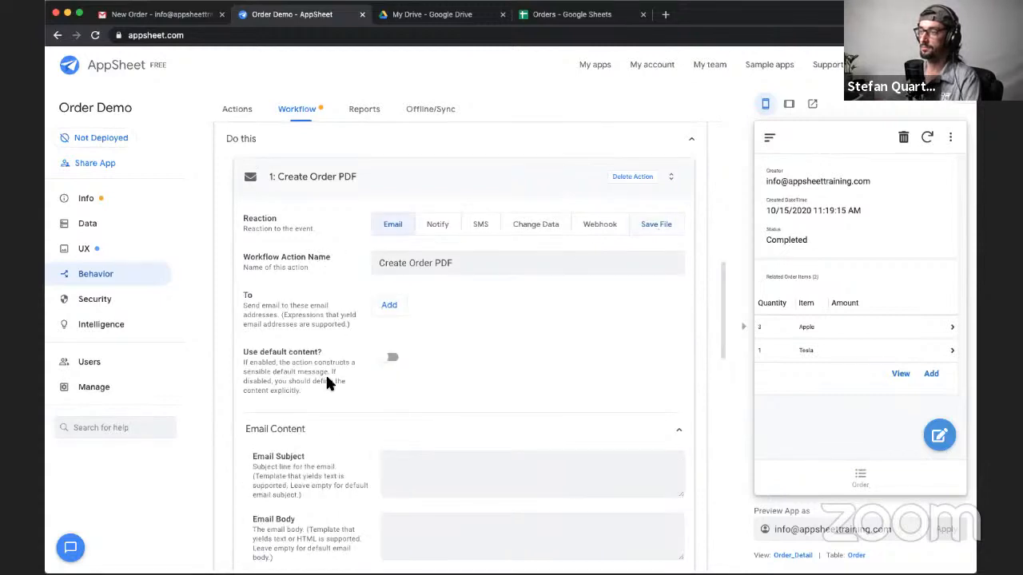
pyautogui.scroll(-5, 313, 372)
pyautogui.scroll(6, 312, 371)
pyautogui.scroll(-5, 312, 371)
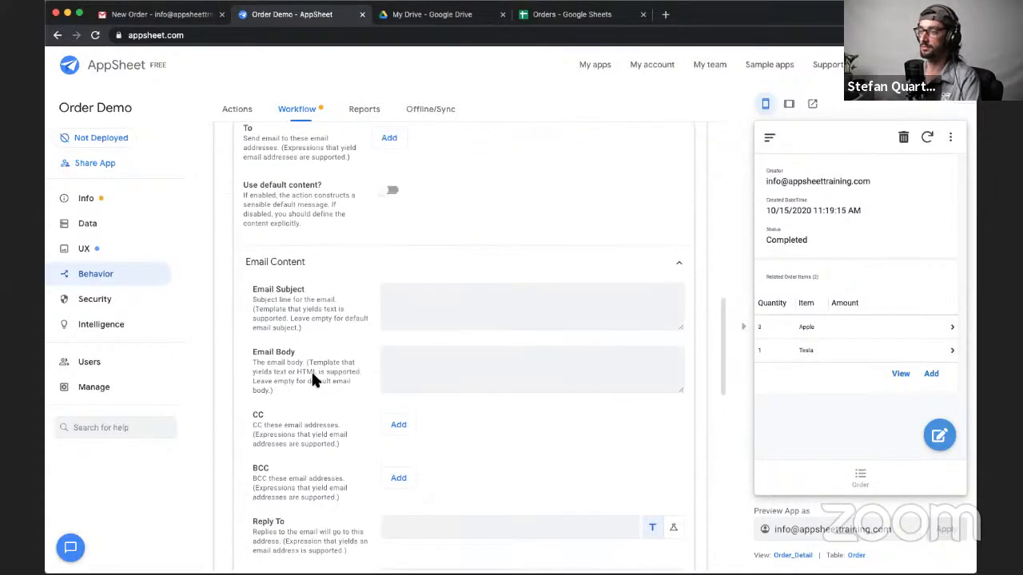
pyautogui.scroll(3, 312, 381)
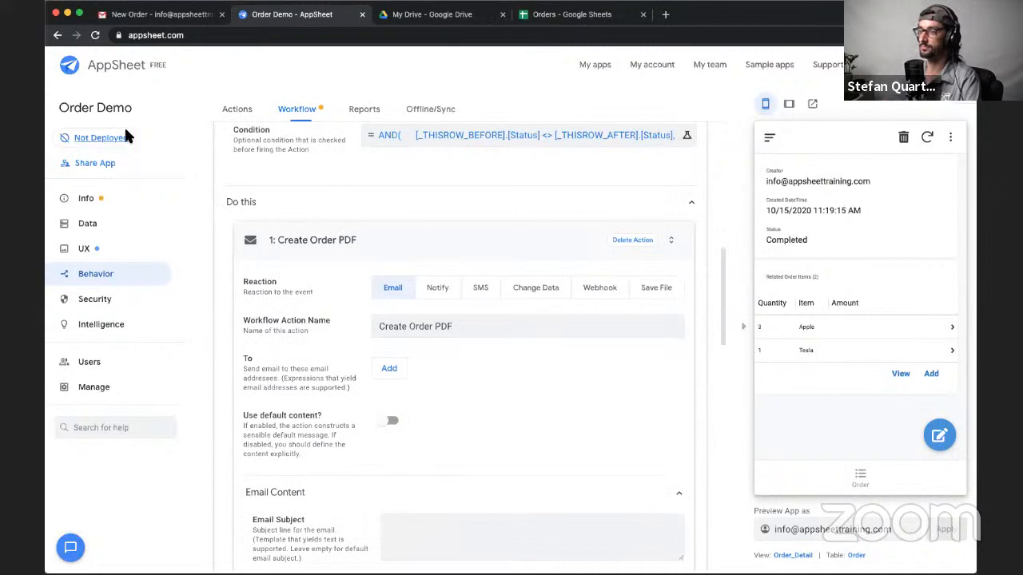
pyautogui.click(95, 36)
pyautogui.click(656, 224)
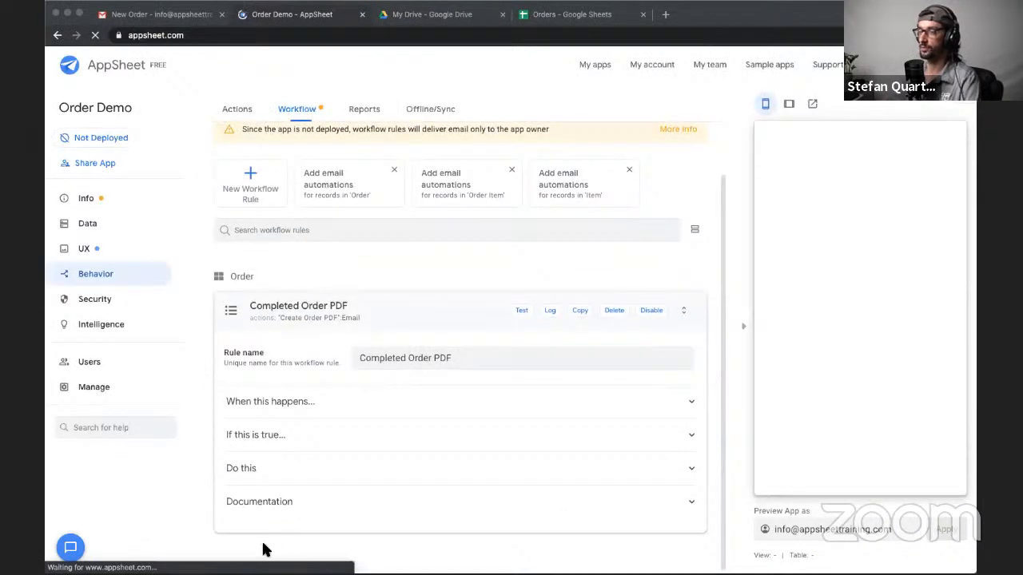
# - Expand the Completed Order PDF rule's actions and create an attachment template for the Create Order PDF email
pyautogui.click(296, 479)
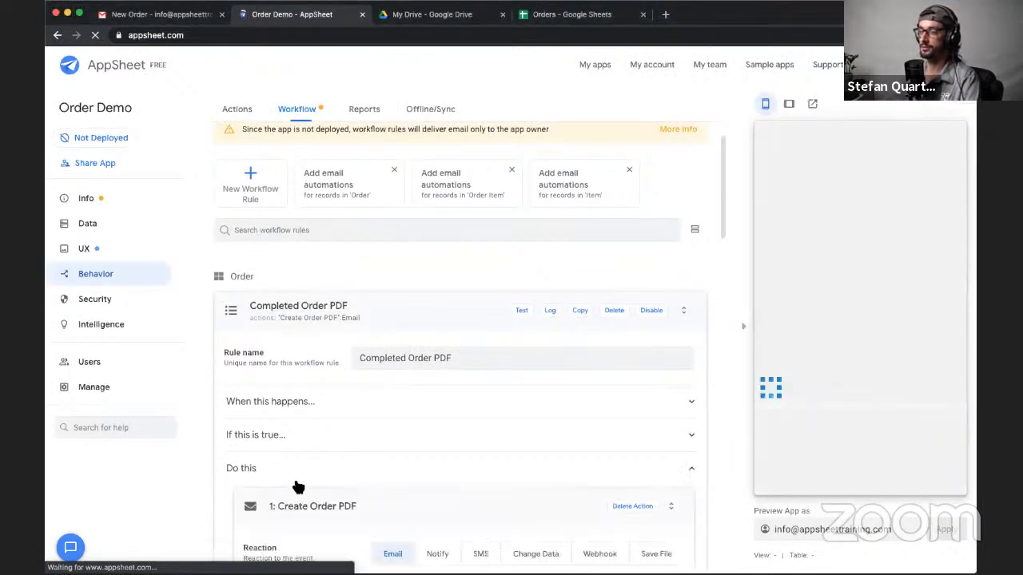
pyautogui.scroll(-8, 335, 419)
pyautogui.scroll(-4, 334, 423)
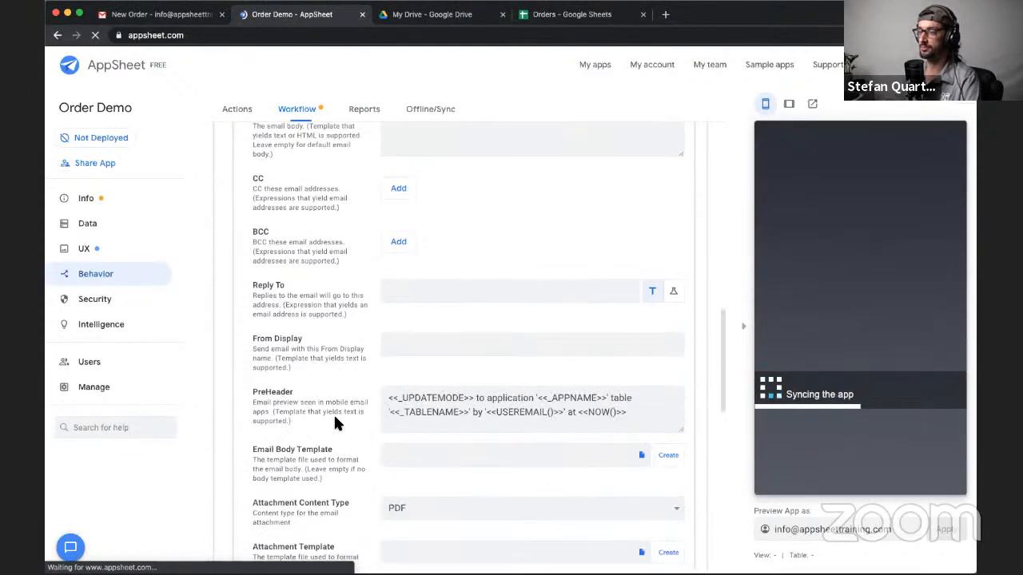
pyautogui.scroll(-3, 334, 424)
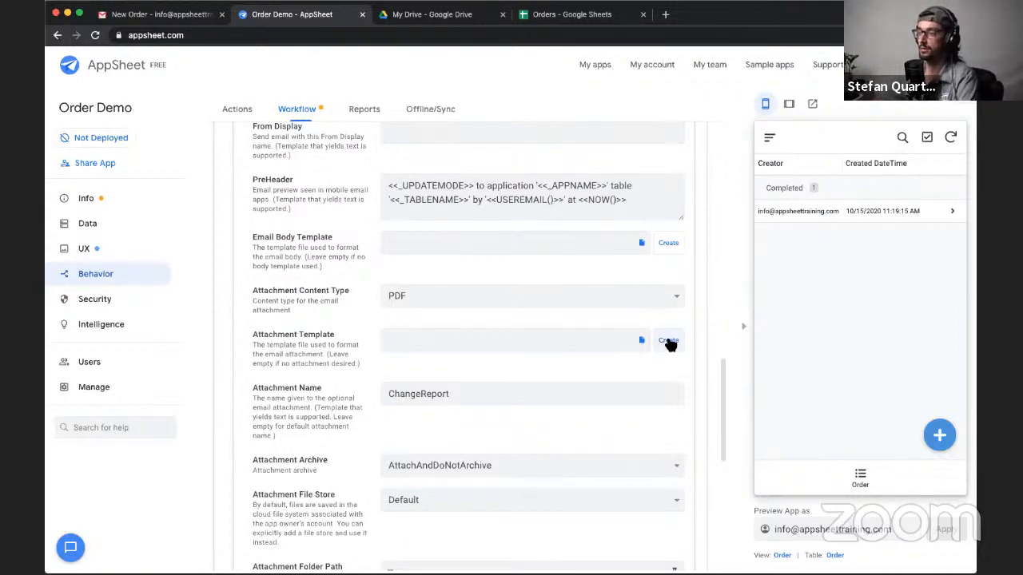
pyautogui.scroll(1, 496, 219)
pyautogui.moveTo(486, 216); pyautogui.dragTo(564, 218)
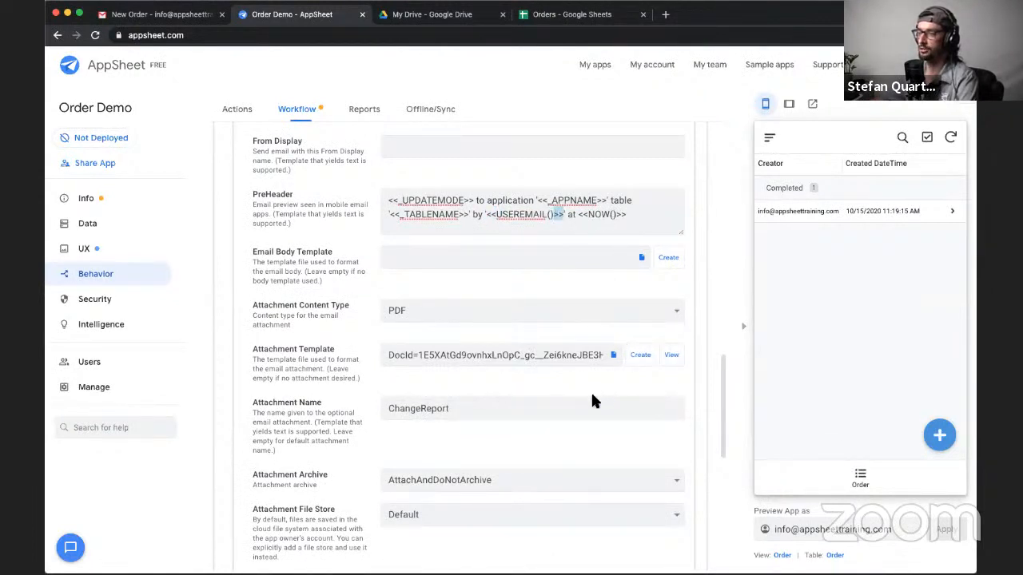
# - Open the attachment template document generated for the email action in Google Docs
pyautogui.scroll(-2, 551, 405)
pyautogui.scroll(1, 551, 405)
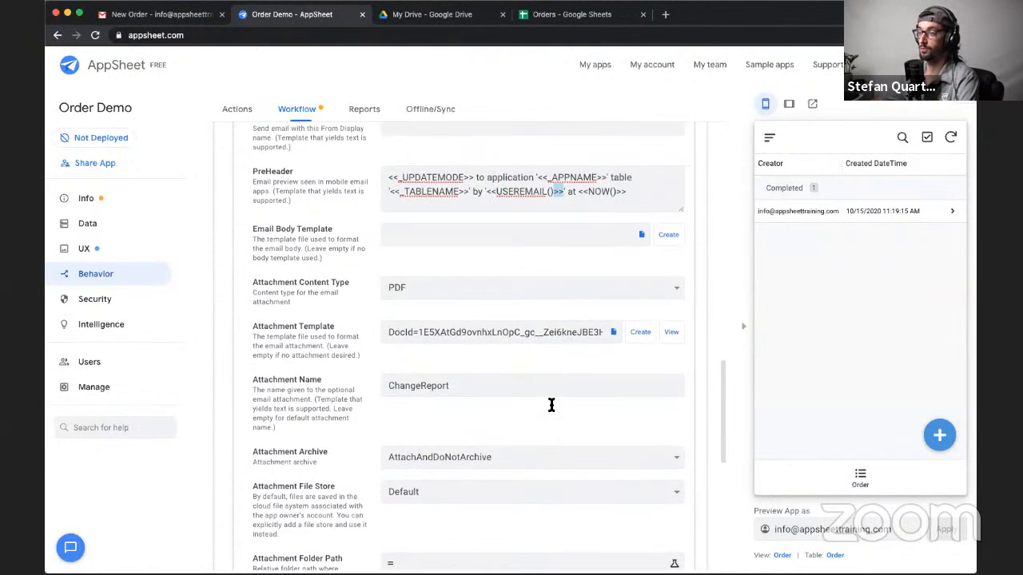
pyautogui.scroll(1, 551, 405)
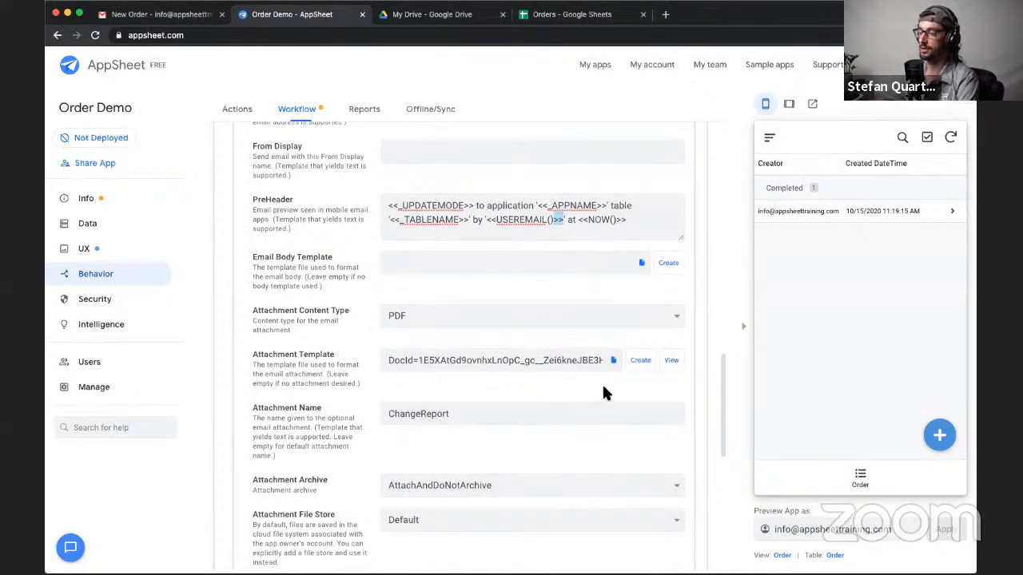
pyautogui.moveTo(392, 360)
pyautogui.mouseDown()
pyautogui.moveTo(582, 359)
pyautogui.moveTo(631, 372)
pyautogui.moveTo(386, 365)
pyautogui.mouseUp()
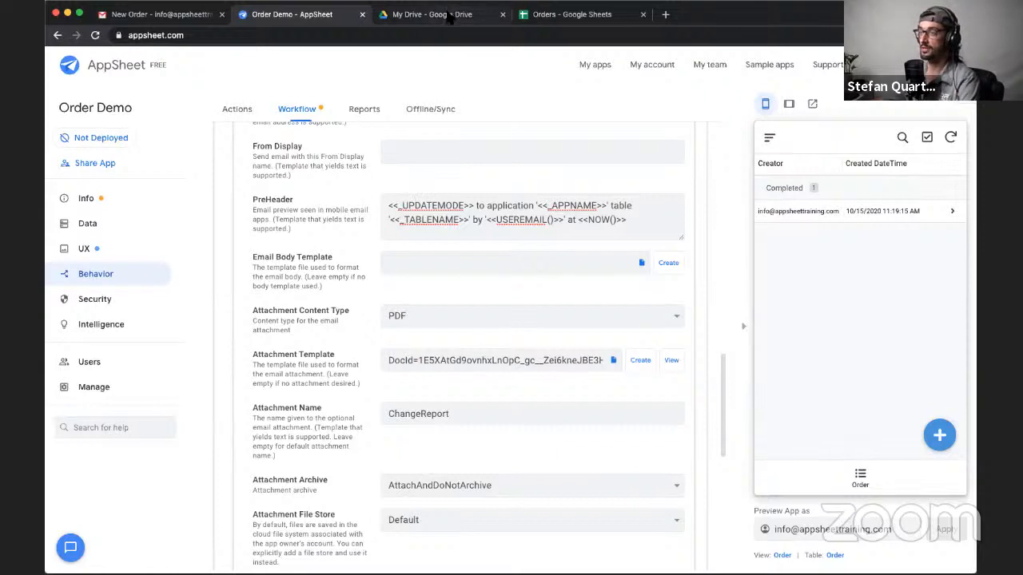
pyautogui.click(671, 361)
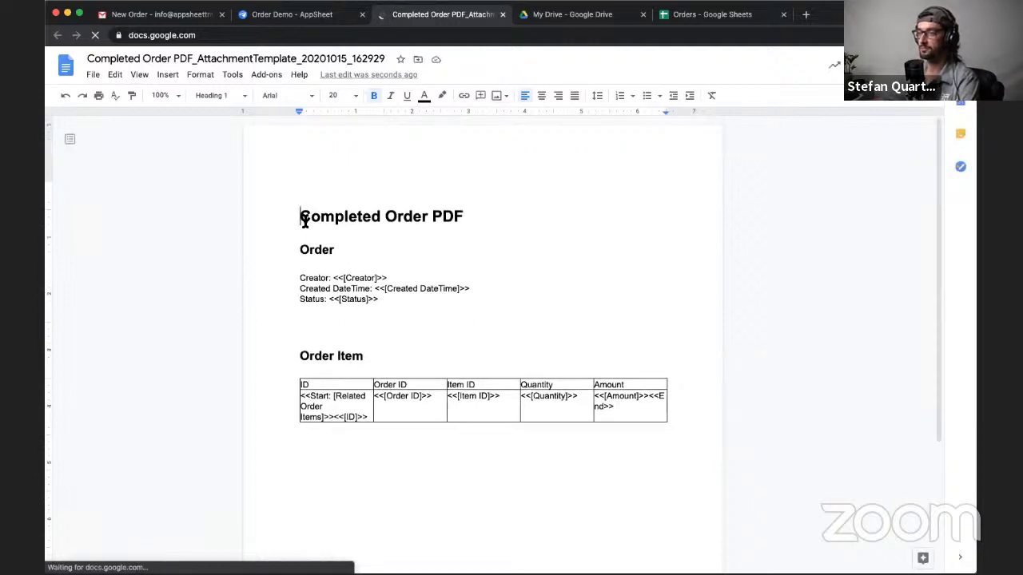
# - Examine the template's structure: the Completed Order PDF title, the Order section with its fields, and the Order Item table
pyautogui.moveTo(303, 218); pyautogui.dragTo(462, 224)
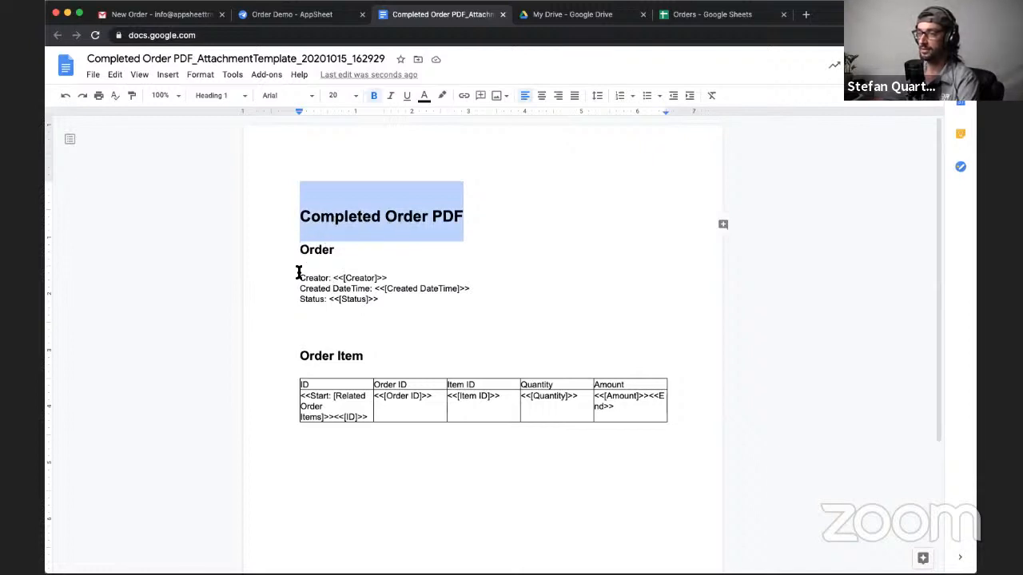
pyautogui.tripleClick(315, 253)
pyautogui.doubleClick(319, 252)
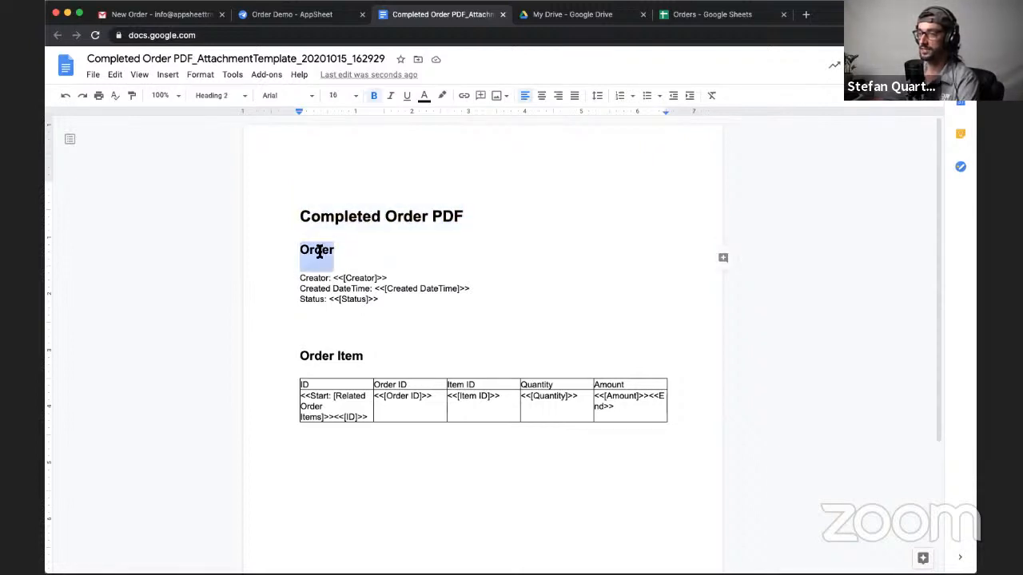
pyautogui.moveTo(298, 278); pyautogui.dragTo(379, 300)
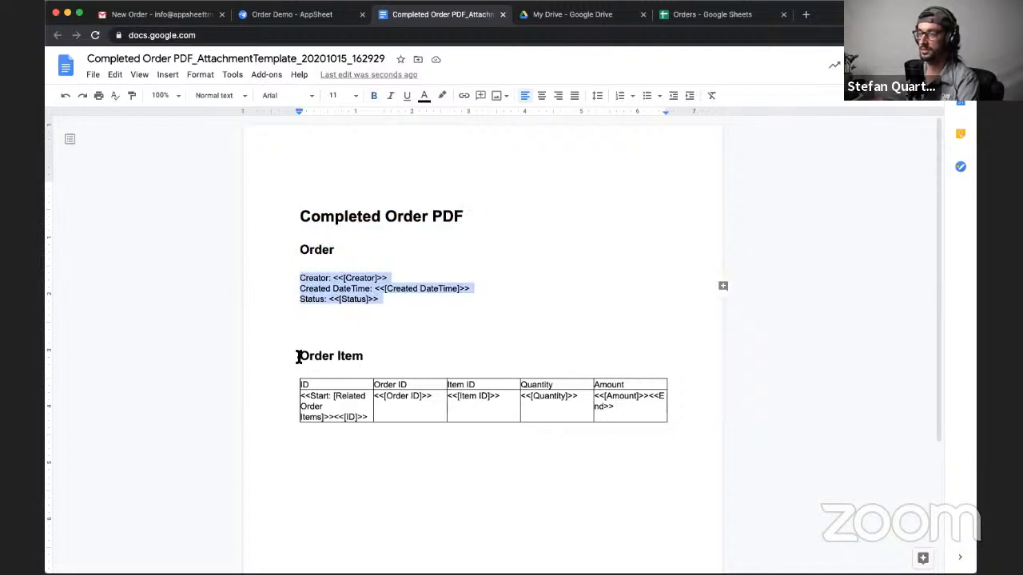
pyautogui.moveTo(301, 359); pyautogui.dragTo(379, 447)
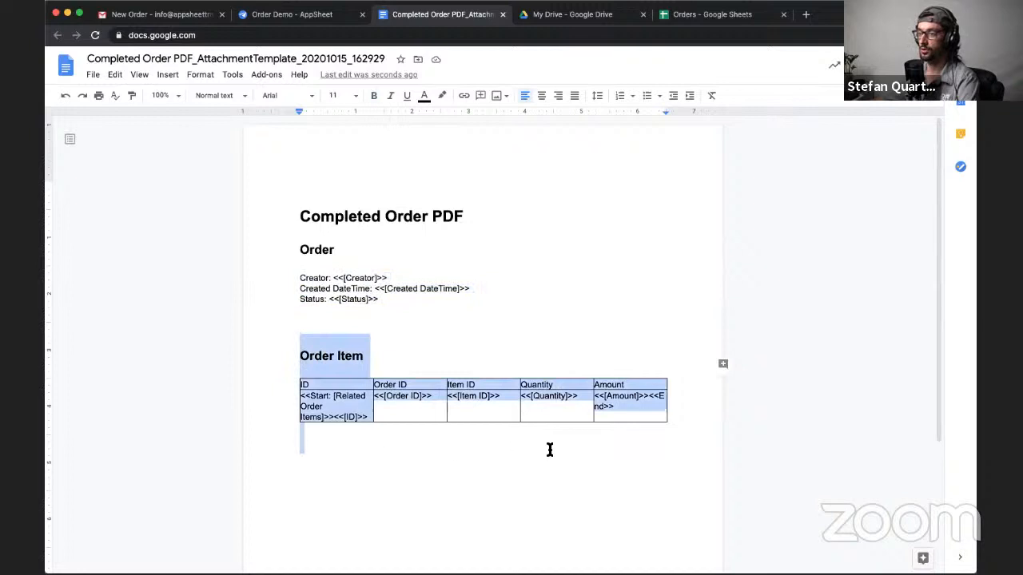
pyautogui.scroll(-2, 443, 468)
pyautogui.scroll(2, 443, 468)
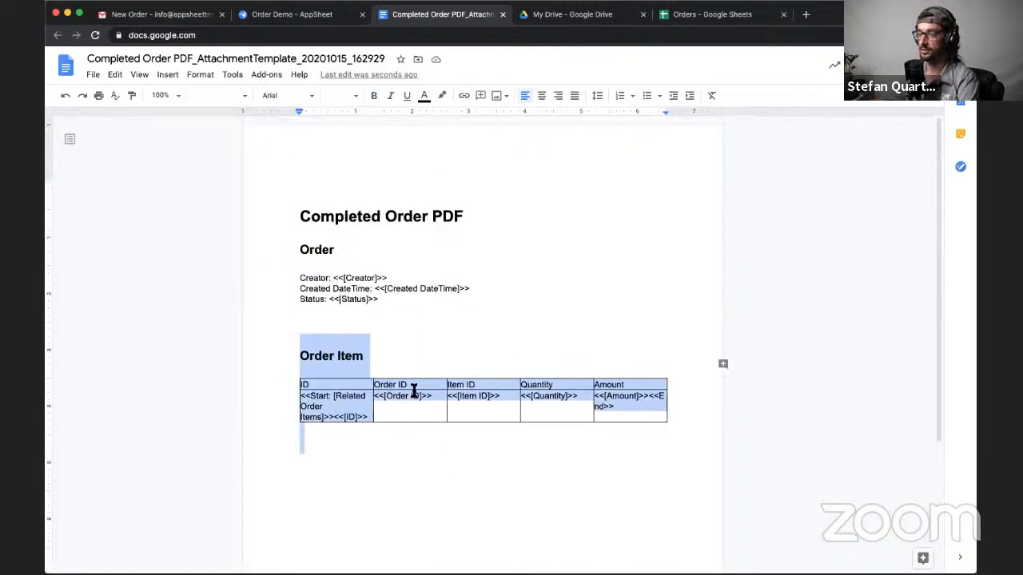
pyautogui.click(416, 359)
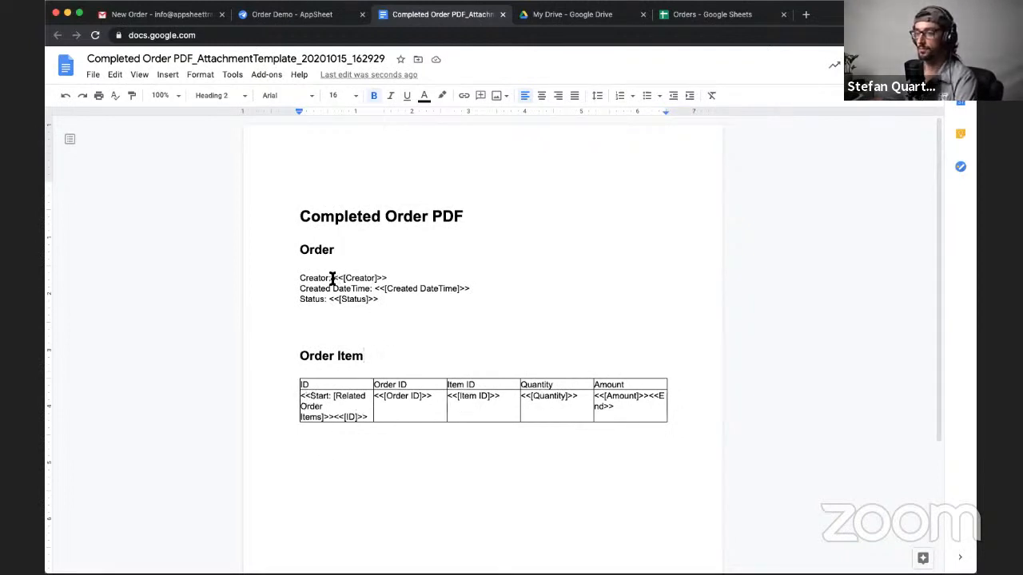
# - Examine the template's Creator, Created DateTime and Status placeholders, and the placeholders in the Order Item table
pyautogui.moveTo(333, 277); pyautogui.dragTo(400, 280)
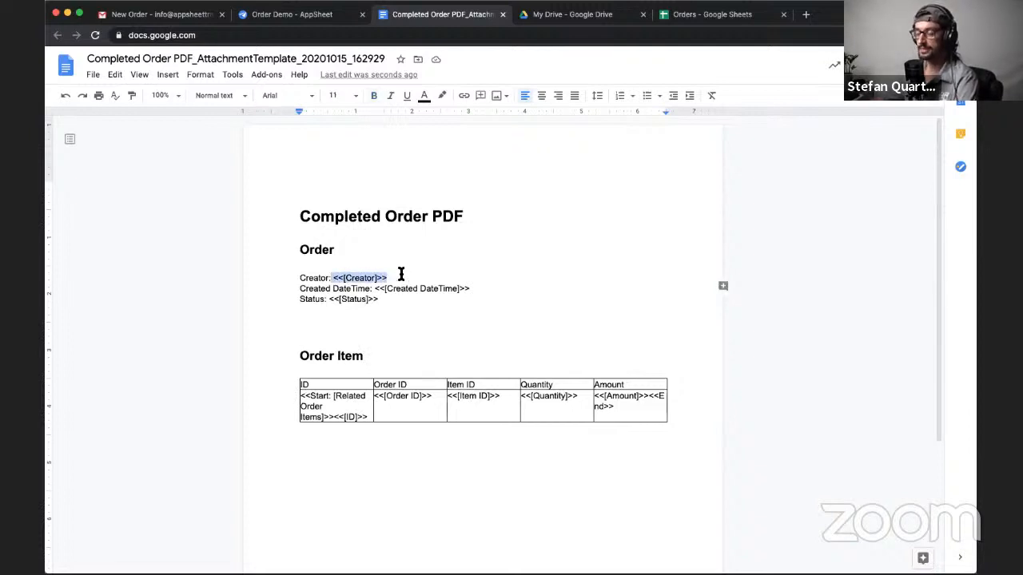
pyautogui.click(391, 277)
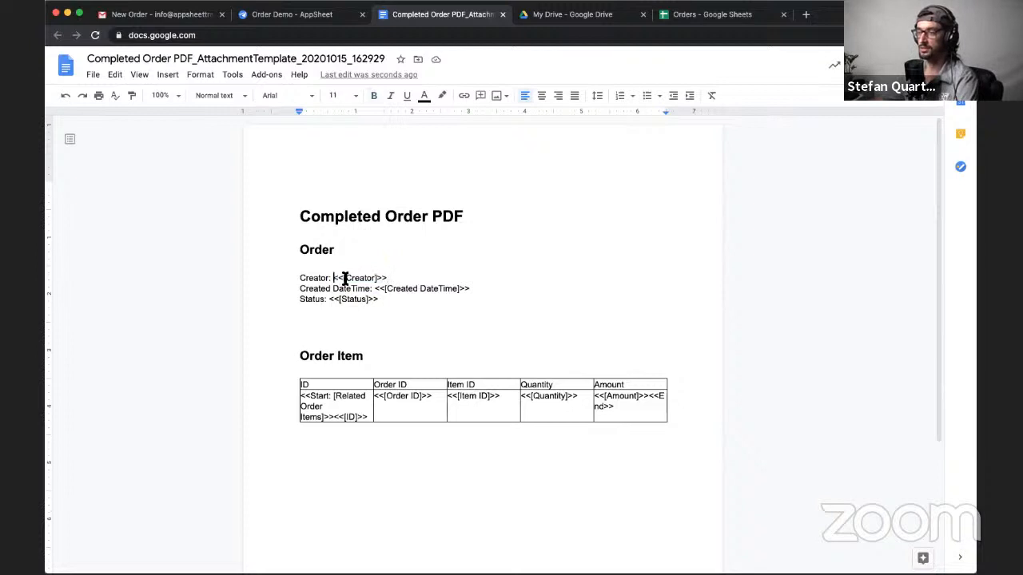
pyautogui.moveTo(334, 278); pyautogui.dragTo(375, 280)
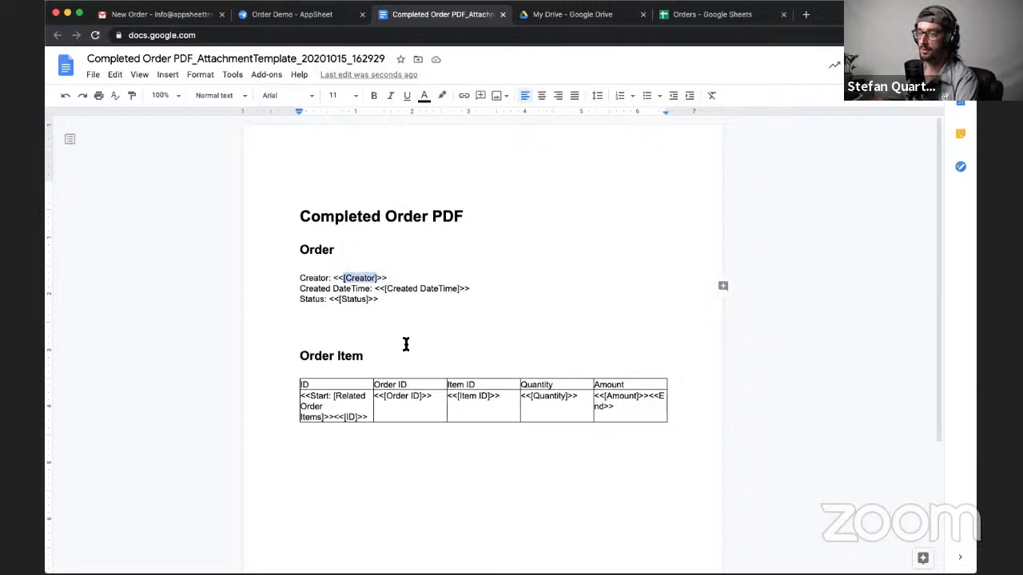
pyautogui.click(343, 280)
pyautogui.click(377, 280)
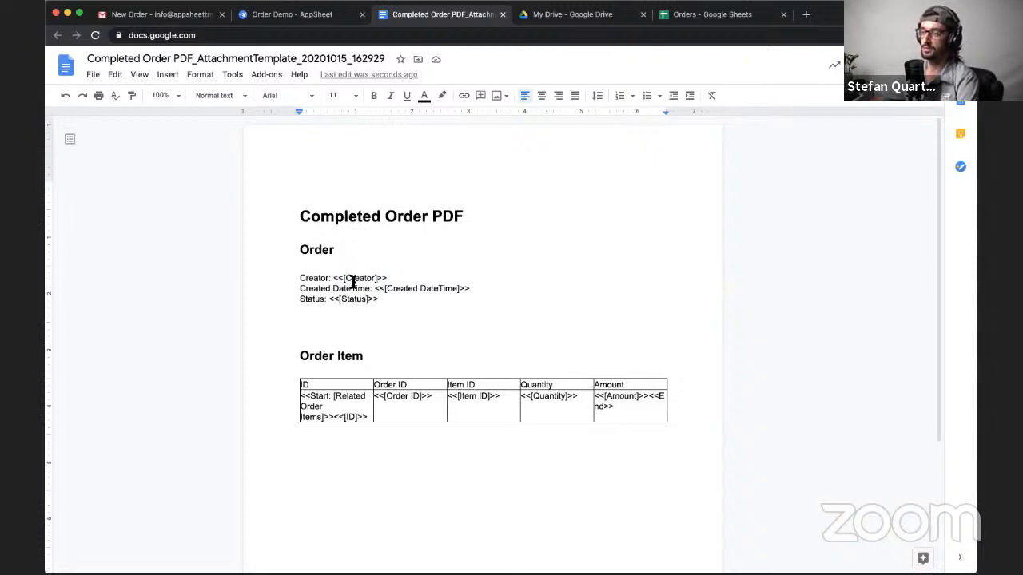
pyautogui.doubleClick(356, 279)
pyautogui.doubleClick(404, 290)
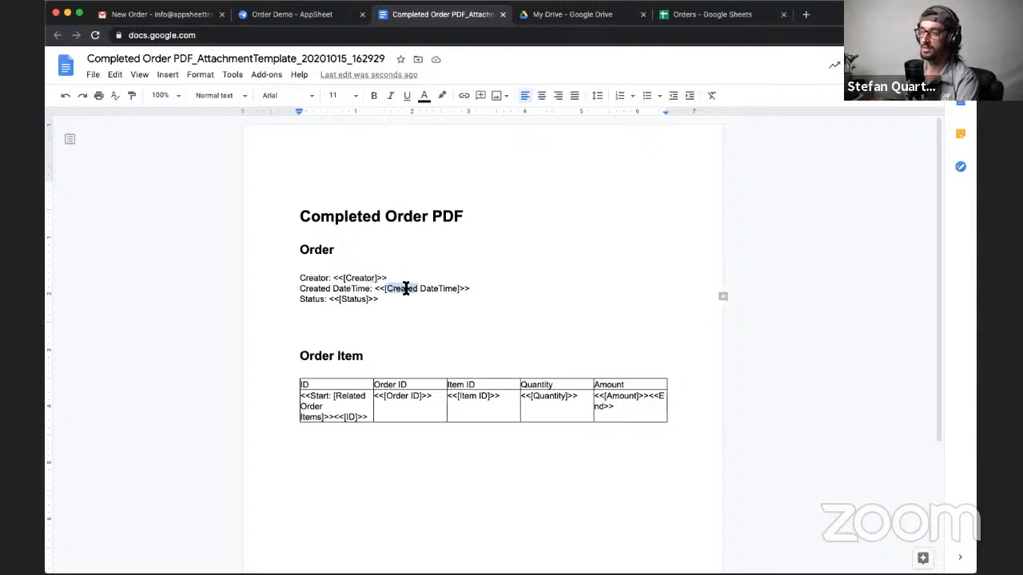
pyautogui.doubleClick(353, 299)
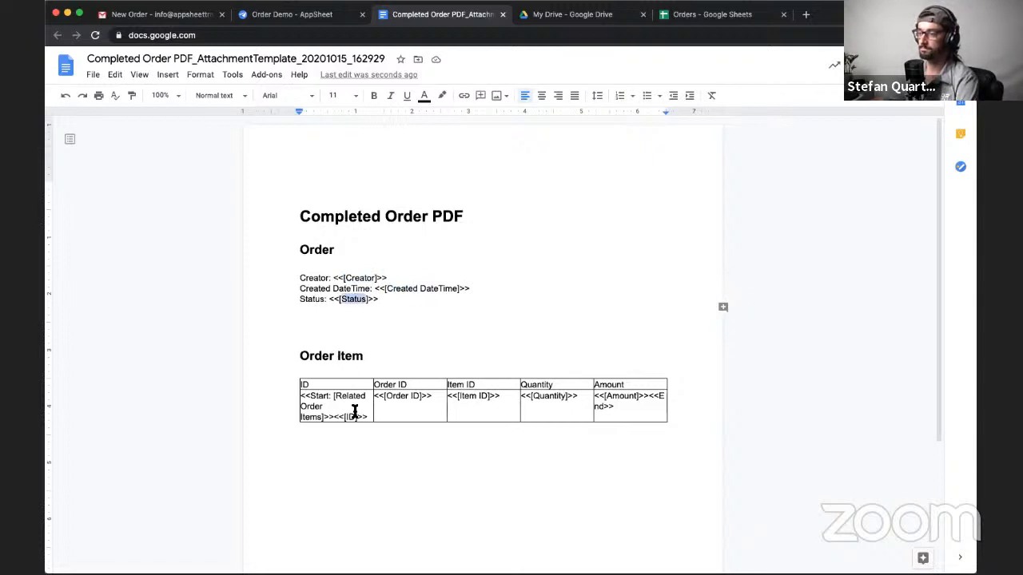
pyautogui.scroll(-1, 355, 411)
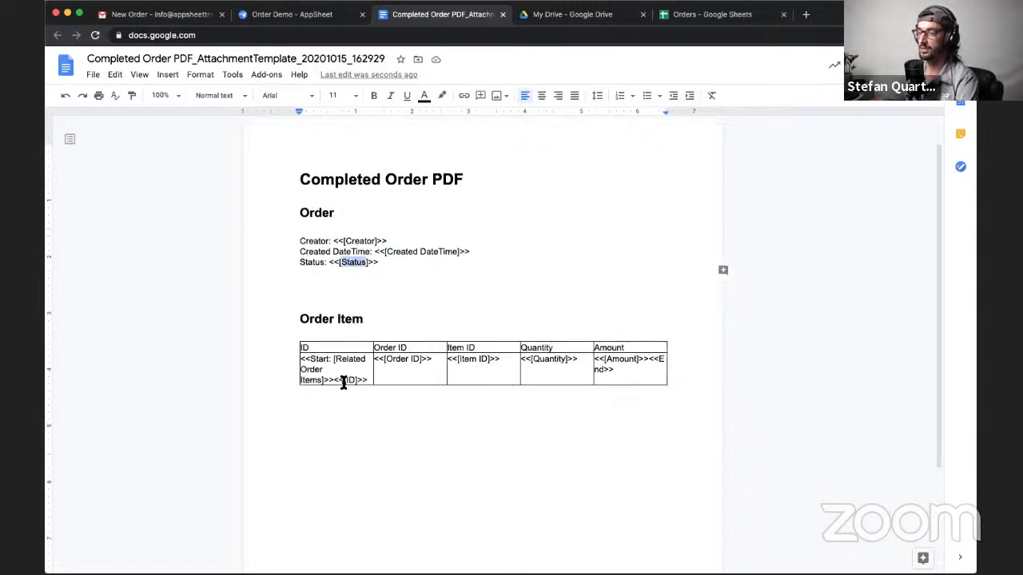
pyautogui.click(539, 359)
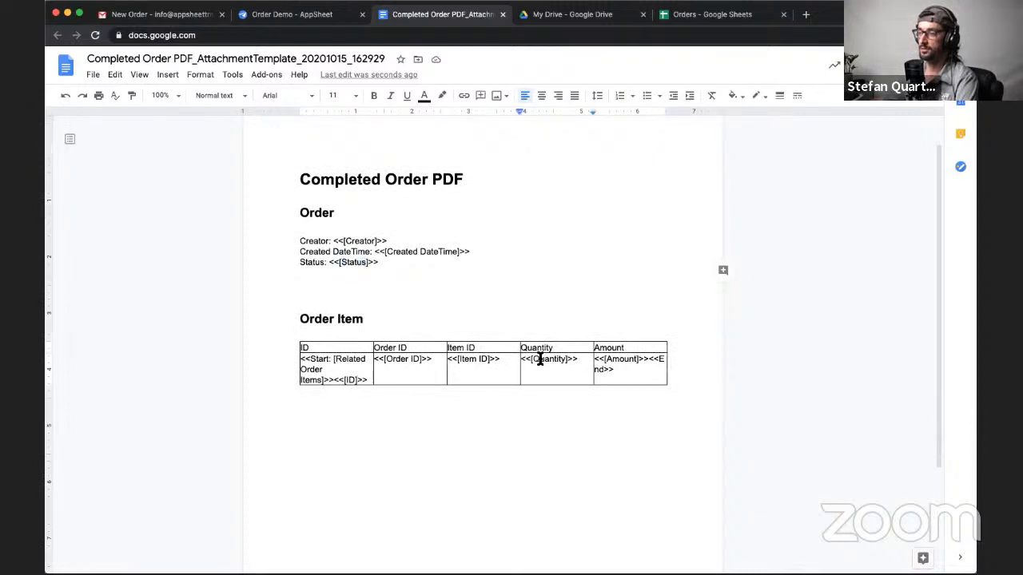
# - Examine the Order ID, Item ID, Quantity and Amount placeholders in the Order Item table
pyautogui.doubleClick(540, 360)
pyautogui.doubleClick(467, 361)
pyautogui.doubleClick(403, 361)
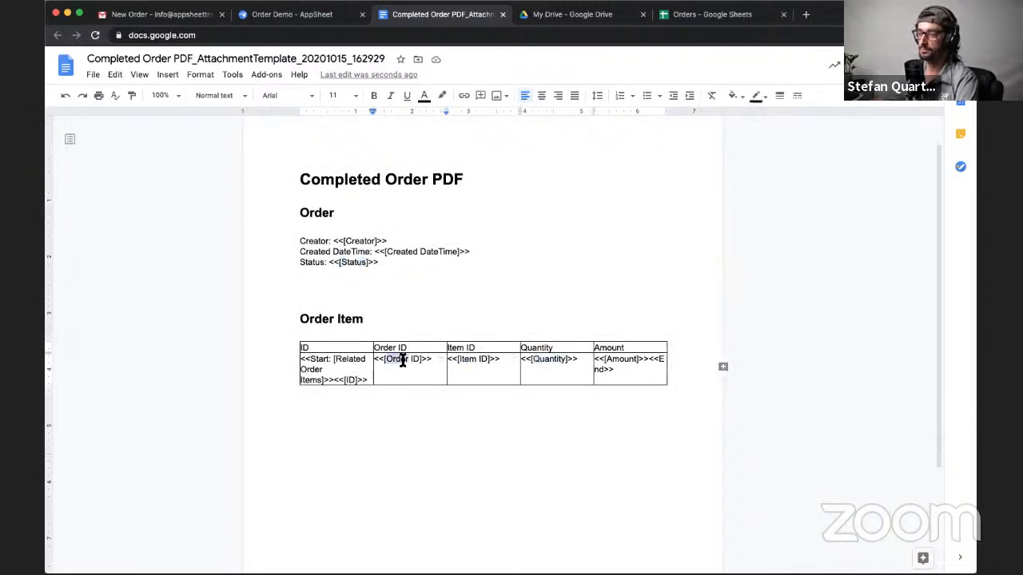
pyautogui.doubleClick(415, 359)
pyautogui.doubleClick(395, 361)
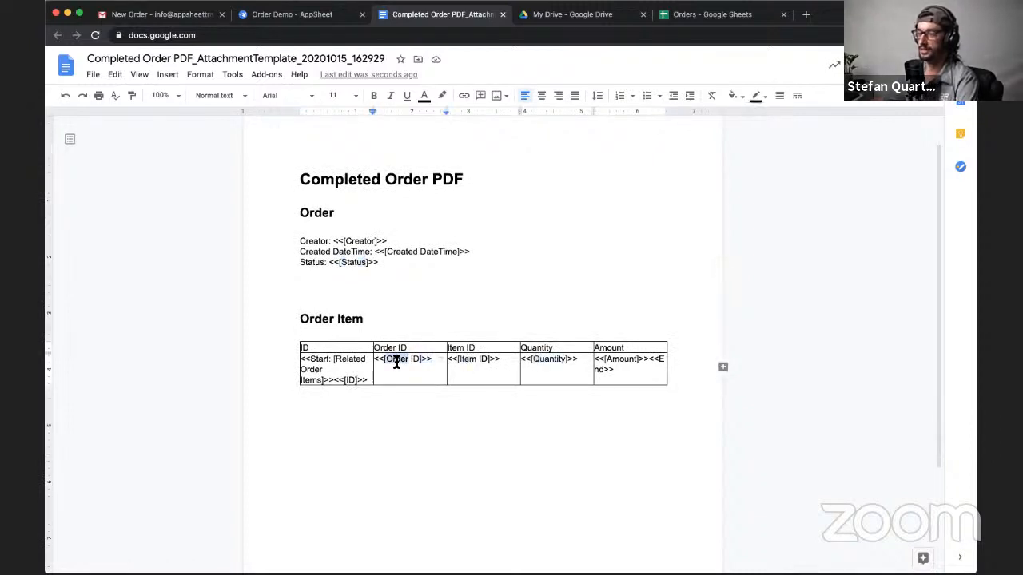
pyautogui.doubleClick(470, 360)
pyautogui.doubleClick(550, 360)
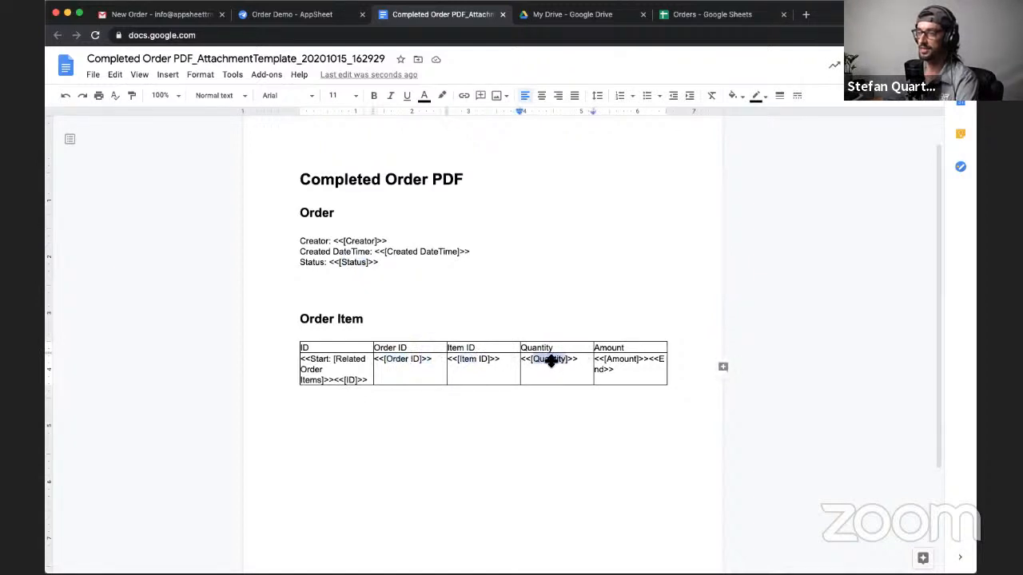
pyautogui.doubleClick(618, 361)
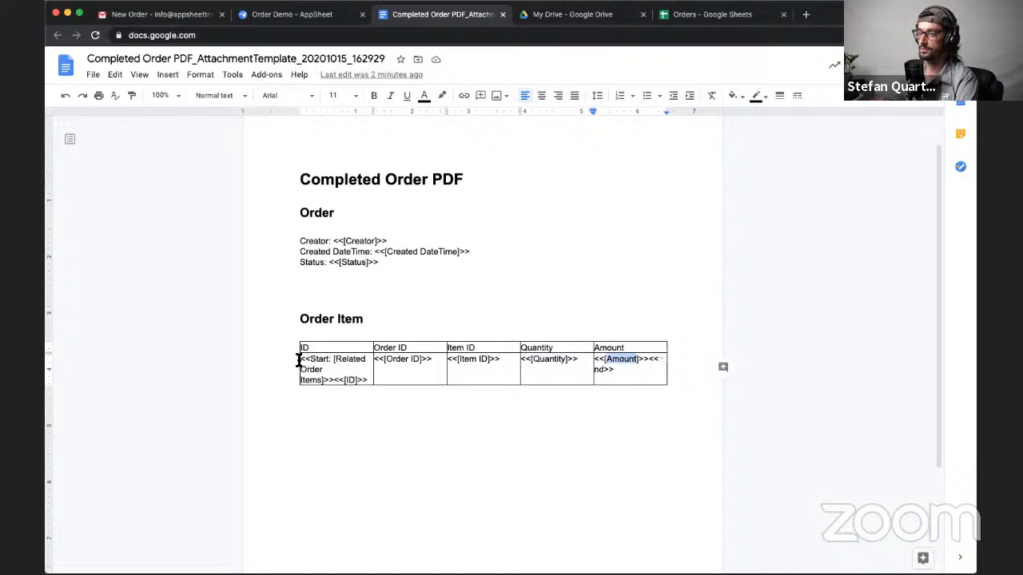
# - Examine the Start: [Related Order Items] and End expressions that enclose the placeholders in the Order Item table row
pyautogui.moveTo(300, 359); pyautogui.dragTo(334, 380)
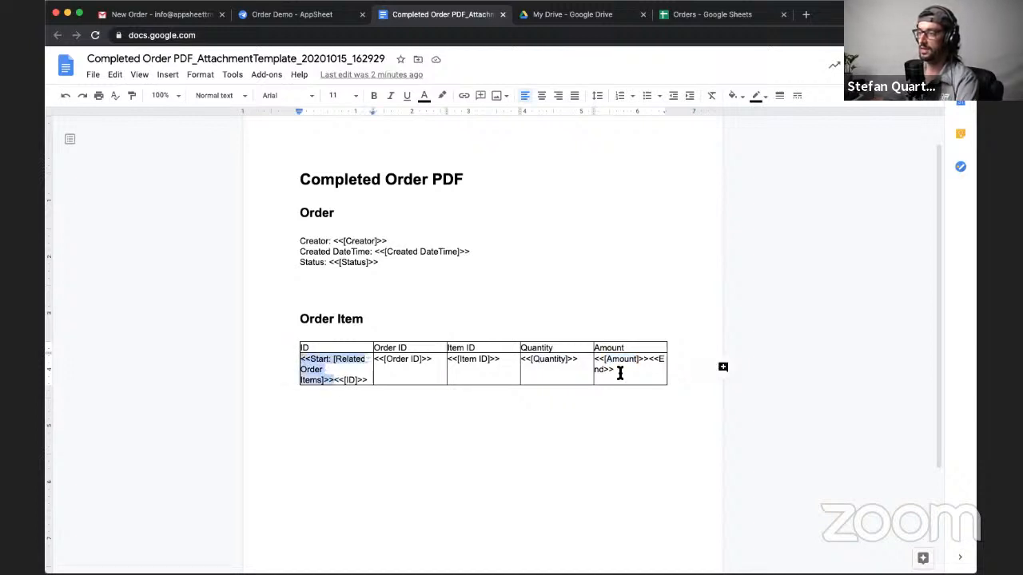
pyautogui.moveTo(619, 373); pyautogui.dragTo(650, 359)
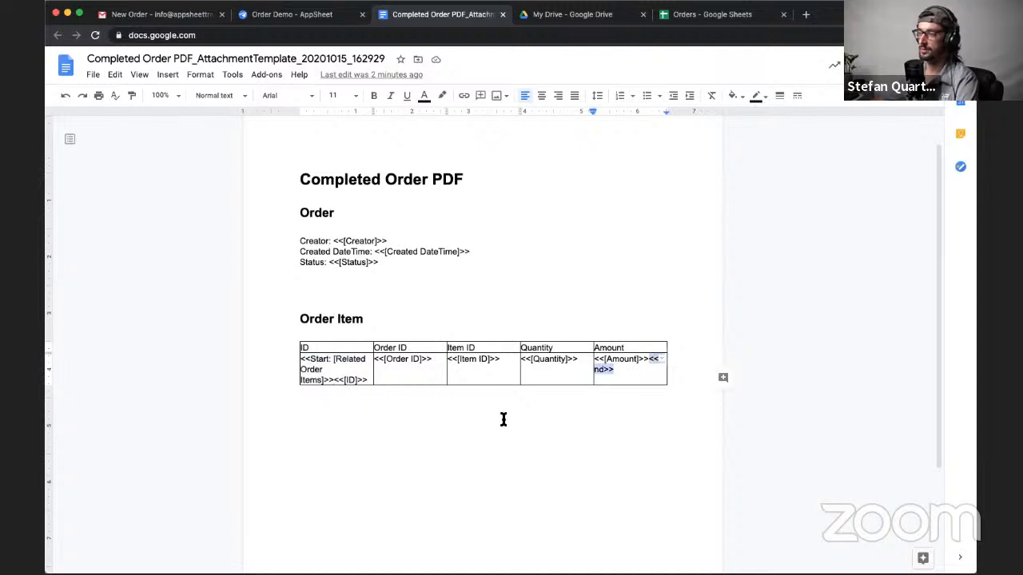
pyautogui.click(343, 362)
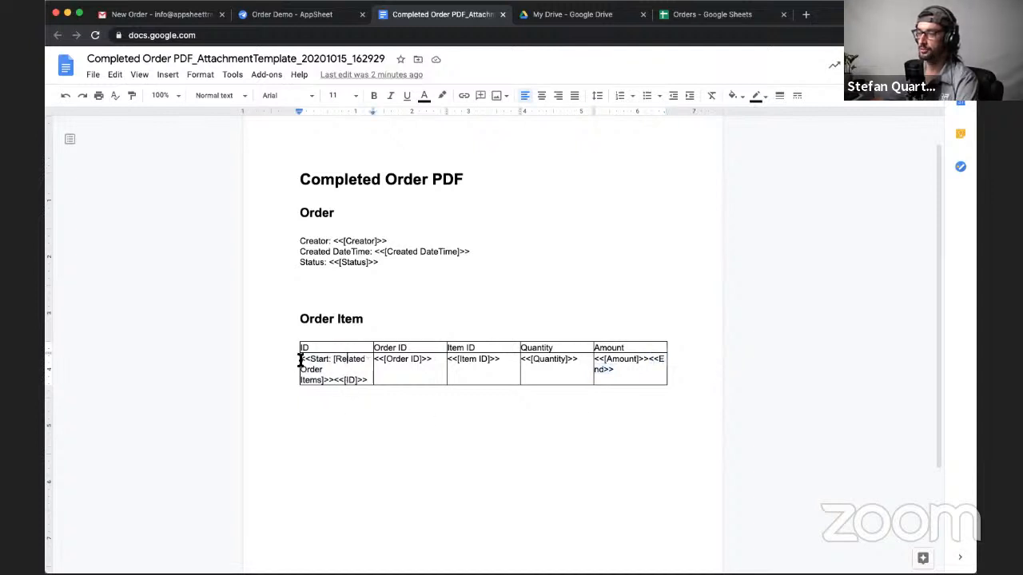
pyautogui.moveTo(305, 362); pyautogui.dragTo(329, 381)
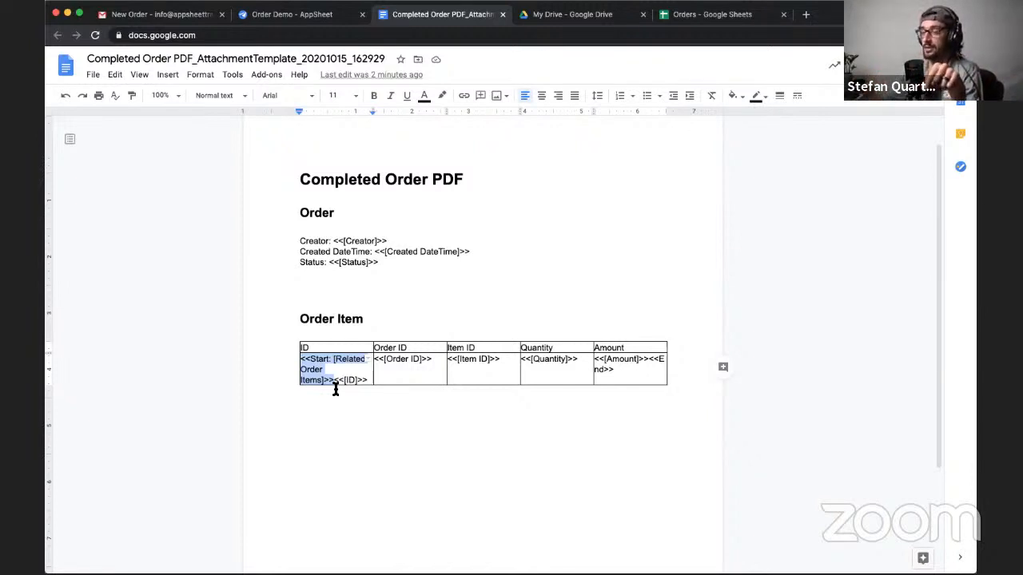
pyautogui.click(337, 381)
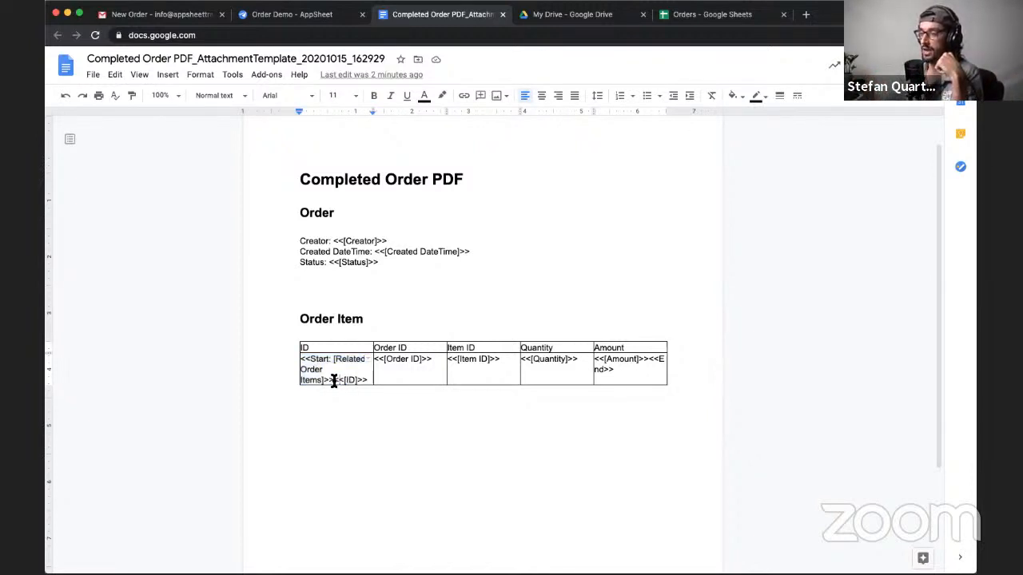
pyautogui.moveTo(334, 381); pyautogui.dragTo(431, 359)
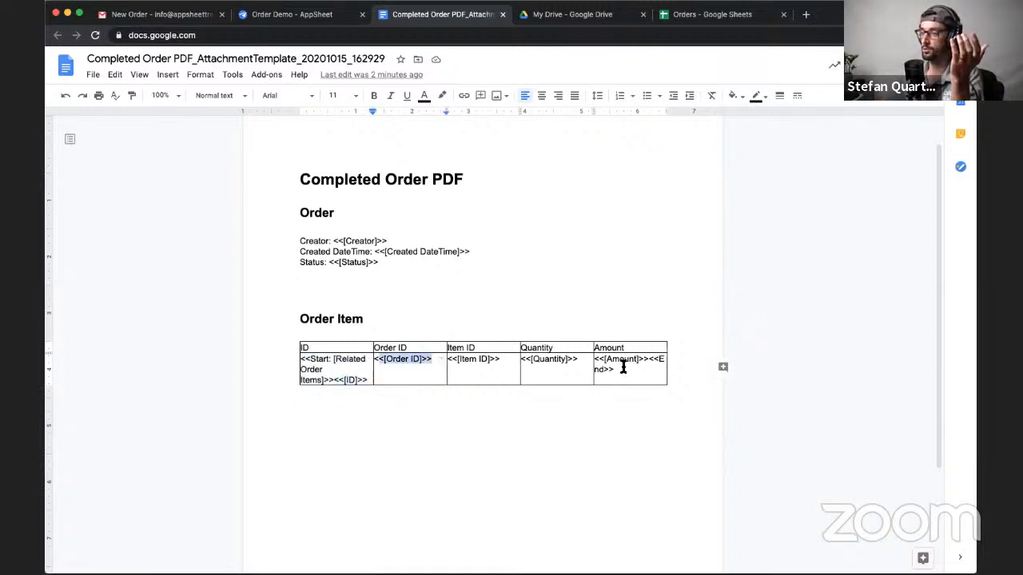
pyautogui.moveTo(623, 369); pyautogui.dragTo(647, 362)
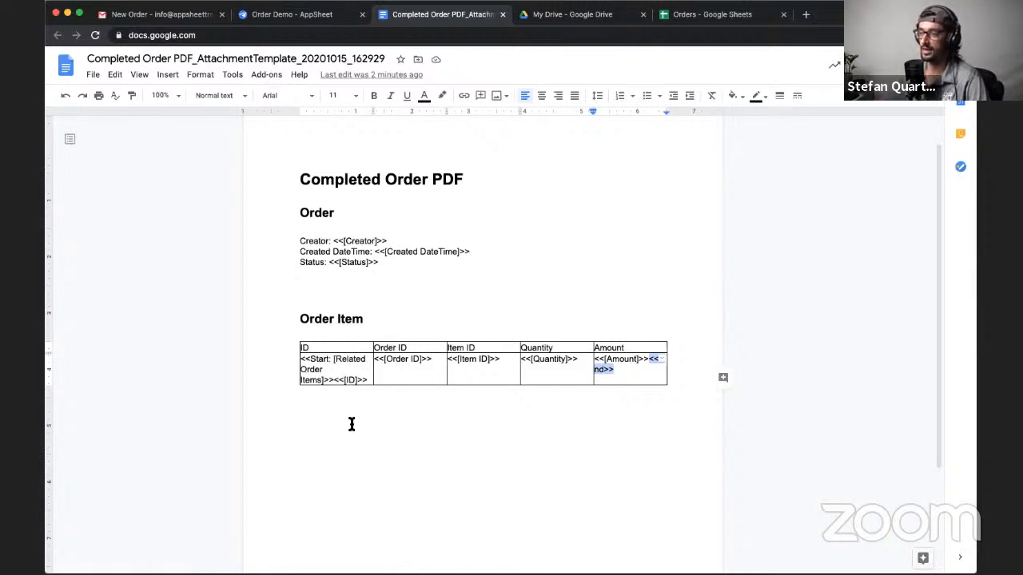
pyautogui.scroll(2, 348, 414)
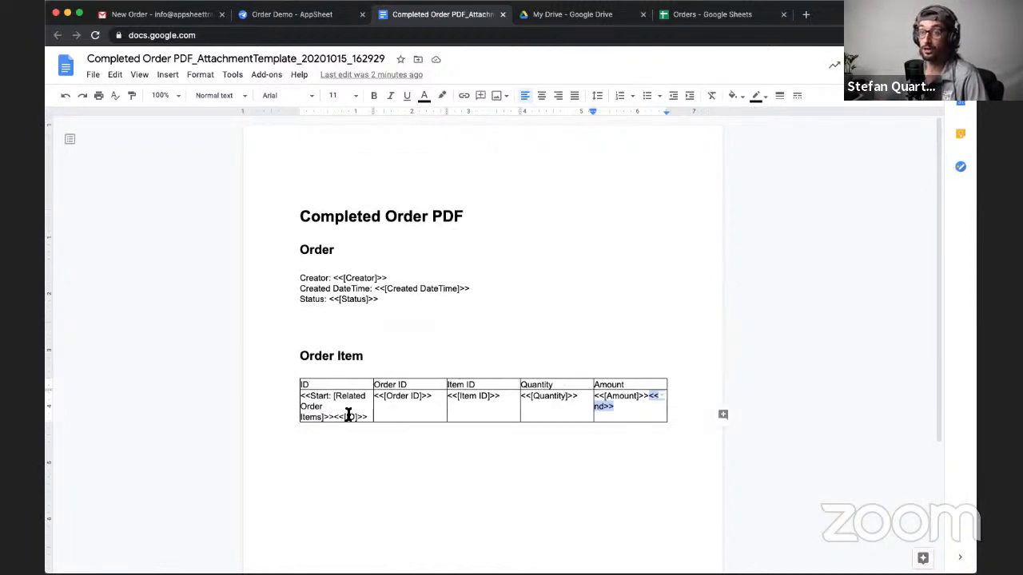
pyautogui.click(334, 418)
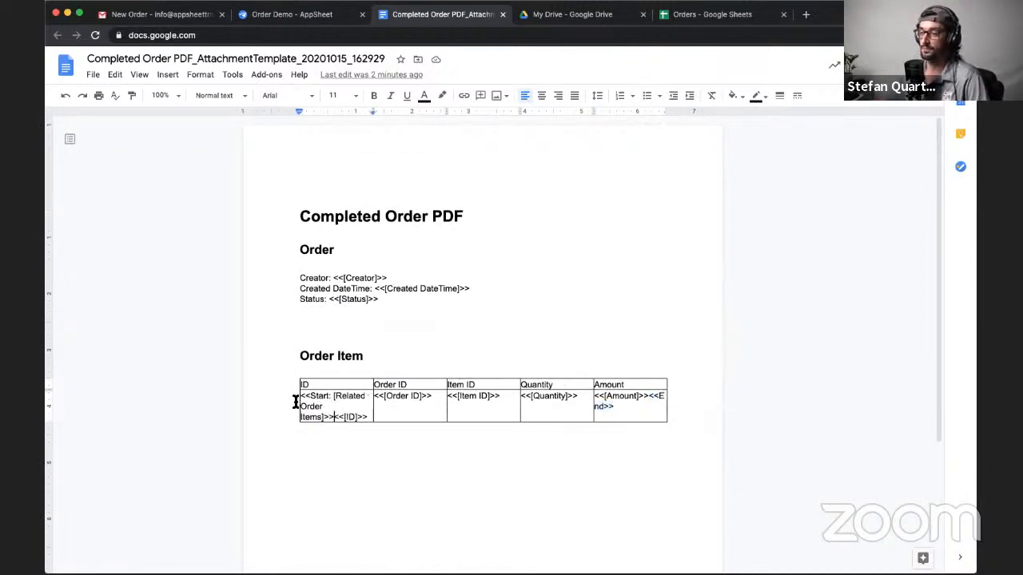
pyautogui.moveTo(299, 397); pyautogui.dragTo(328, 420)
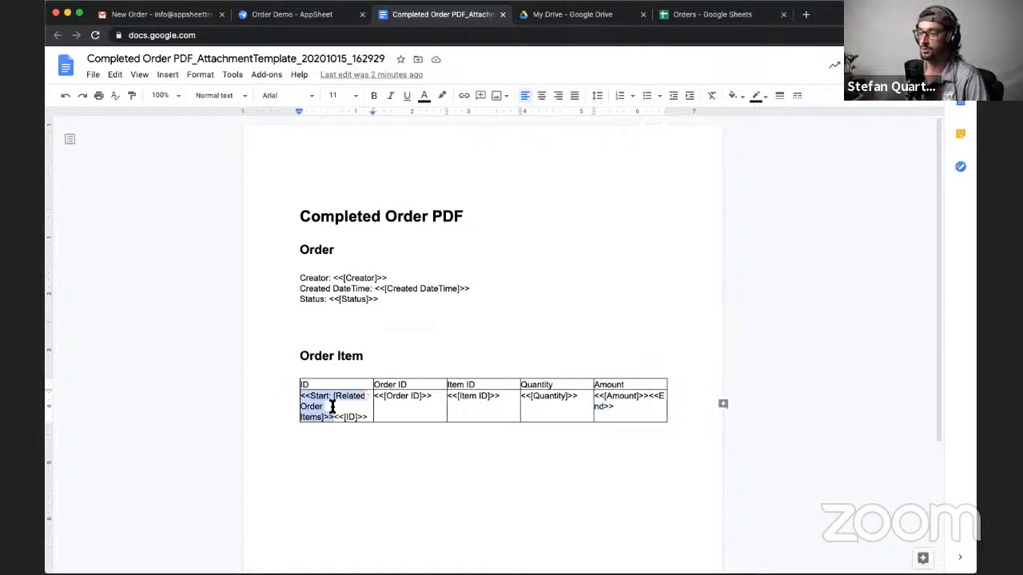
pyautogui.click(333, 408)
pyautogui.doubleClick(317, 396)
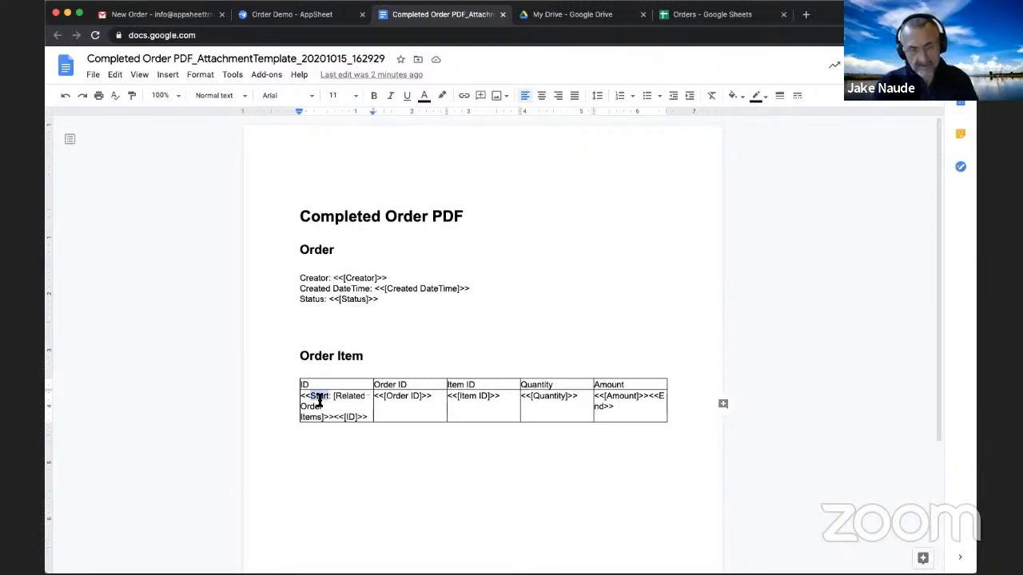
# - Widen the ID column of the Order Item table and adjust the neighbouring Order ID and Item ID column widths
pyautogui.click(323, 416)
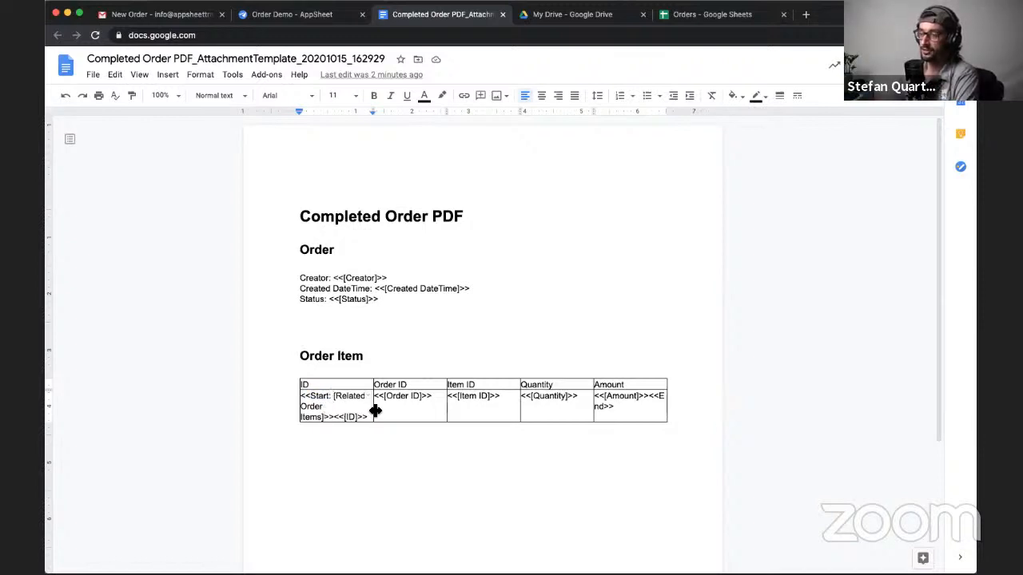
pyautogui.moveTo(434, 408); pyautogui.dragTo(539, 397)
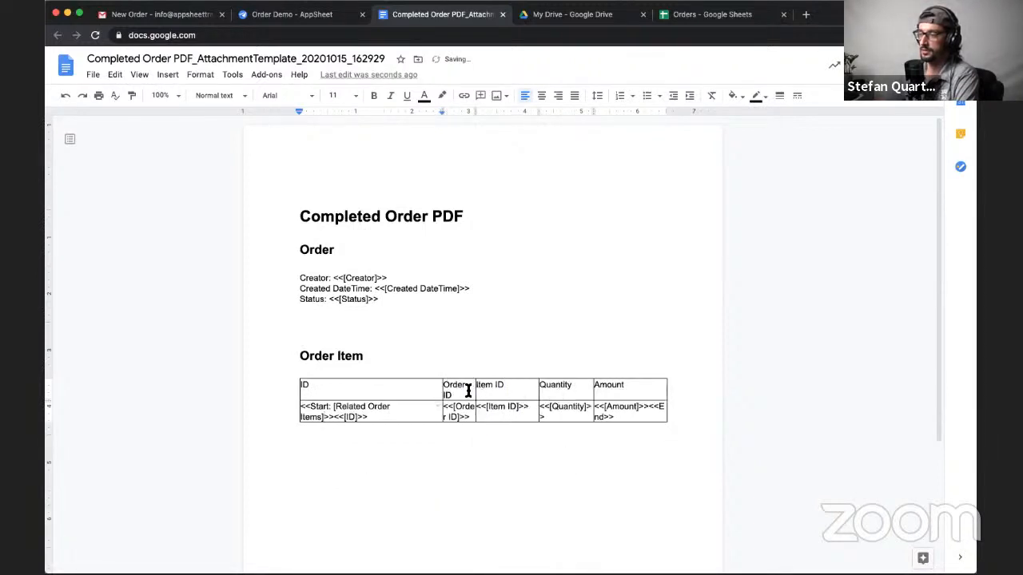
pyautogui.moveTo(475, 392); pyautogui.dragTo(487, 394)
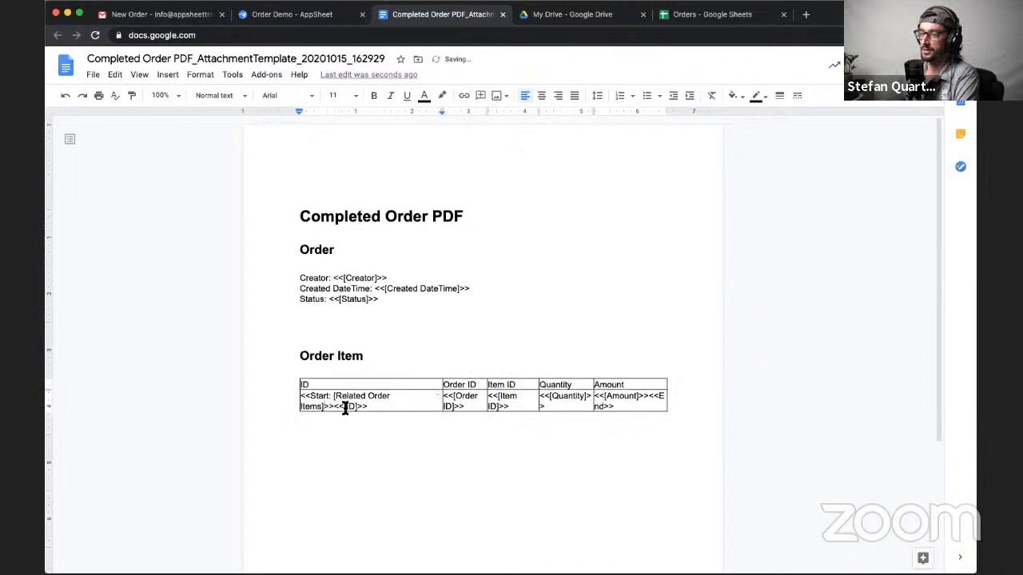
# - Copy the <<Start: [Related Order Items]>> expression to the blank line above the Order Item heading and format it as Heading 1
pyautogui.moveTo(345, 407); pyautogui.dragTo(374, 406)
pyautogui.moveTo(309, 396)
pyautogui.mouseDown()
pyautogui.moveTo(298, 396)
pyautogui.moveTo(330, 407)
pyautogui.moveTo(297, 396)
pyautogui.mouseUp()
pyautogui.press('super+c')
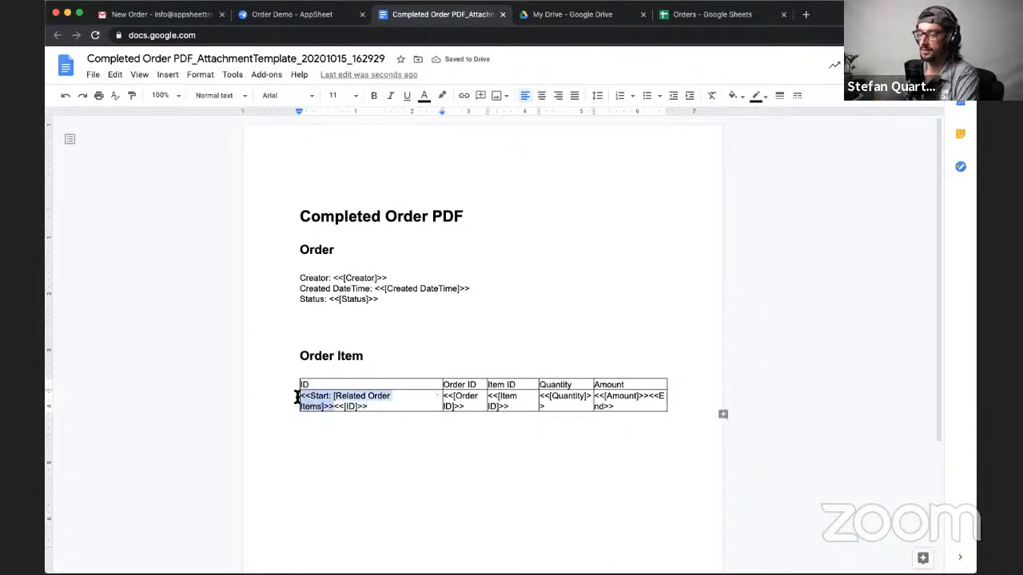
pyautogui.click(323, 330)
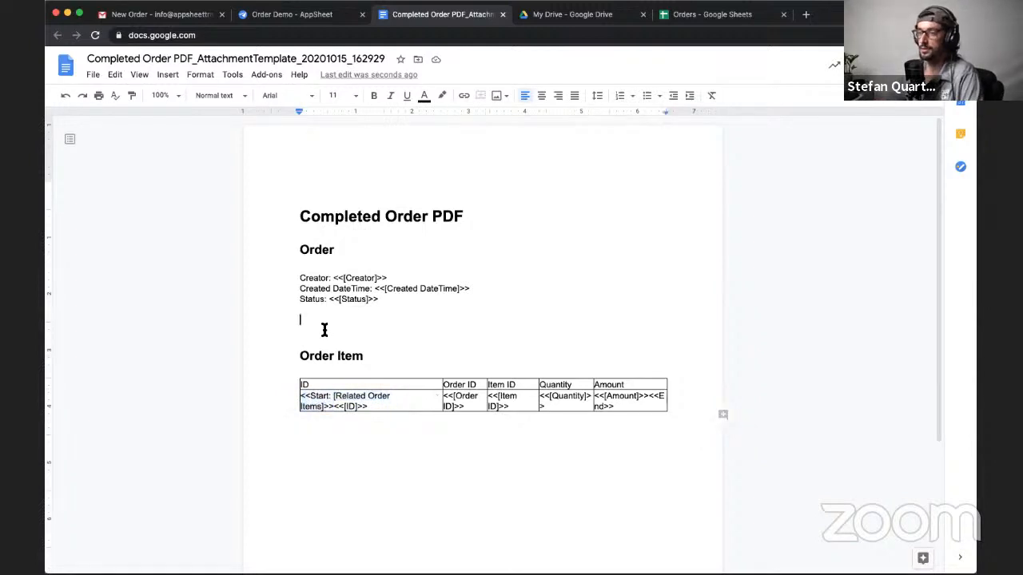
pyautogui.press('super+v')
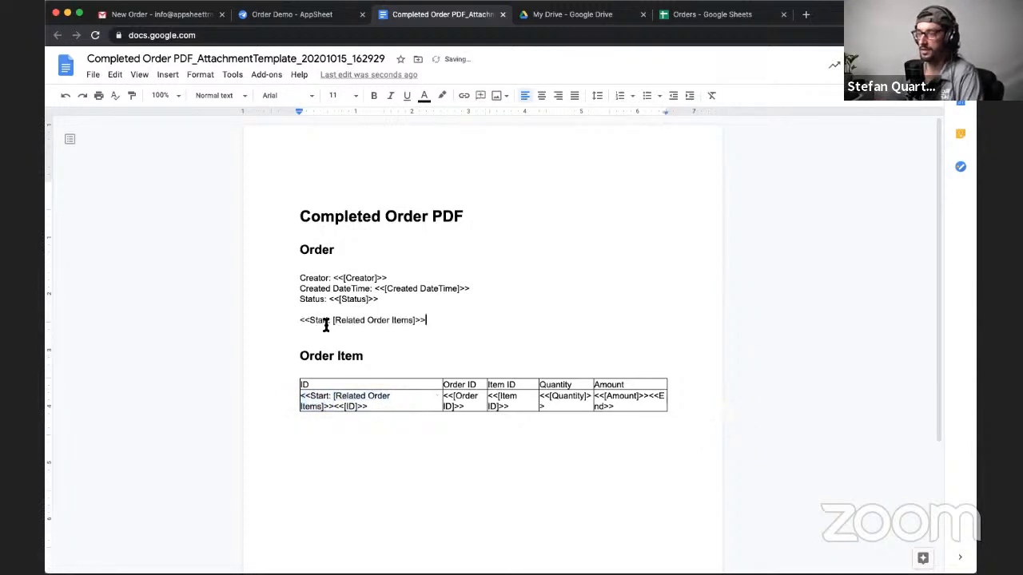
pyautogui.tripleClick(324, 326)
pyautogui.click(230, 101)
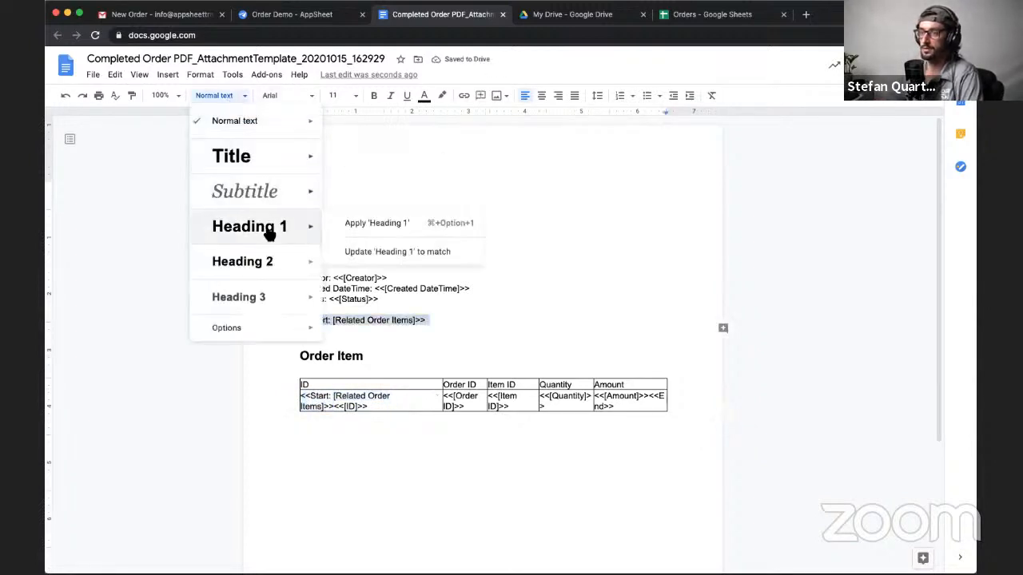
pyautogui.click(268, 229)
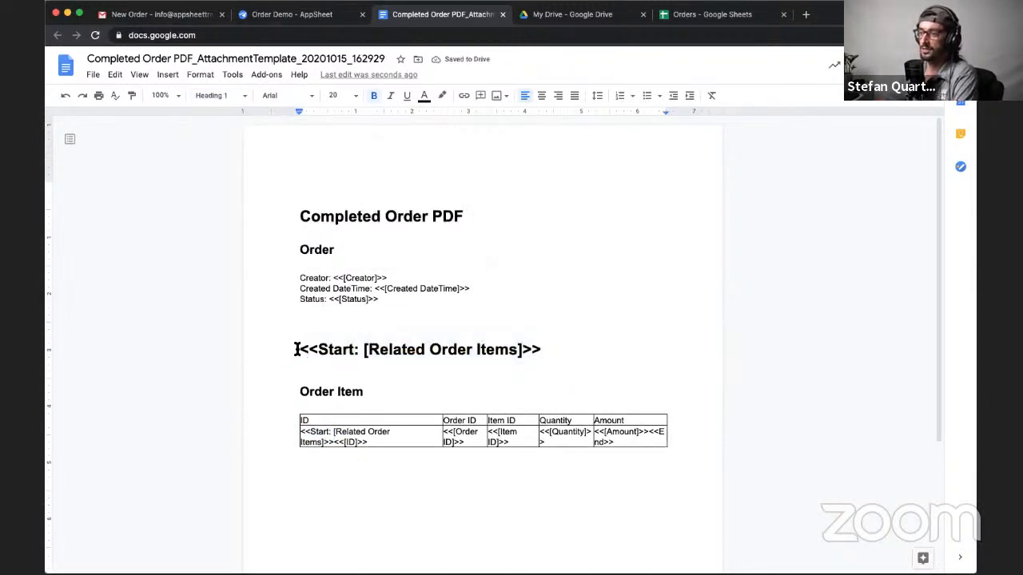
# - Insert Order Item[ID] after [Related Order Items] inside the Start expression above the Order Item heading
pyautogui.moveTo(295, 350); pyautogui.dragTo(535, 352)
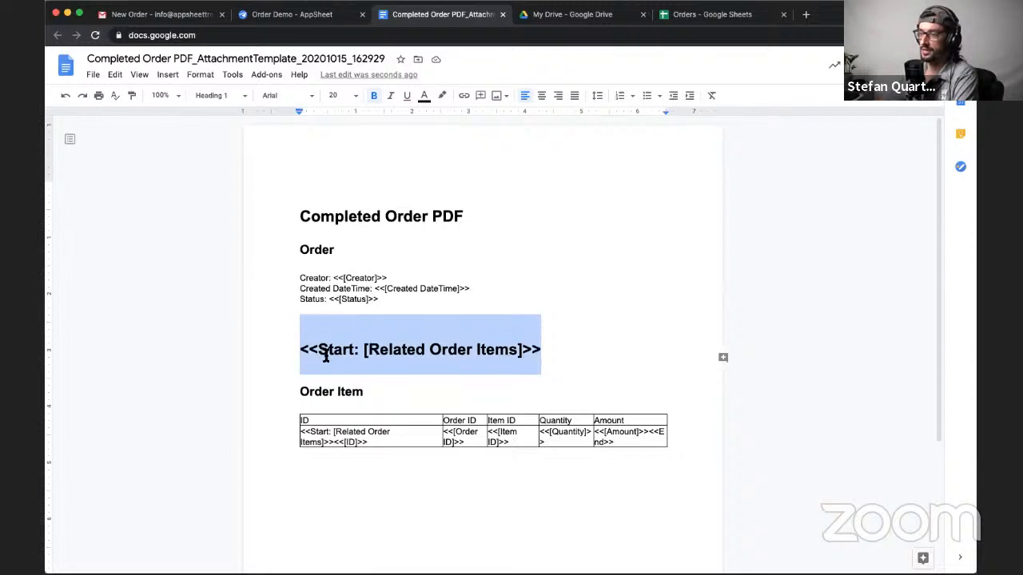
pyautogui.moveTo(318, 349); pyautogui.dragTo(522, 349)
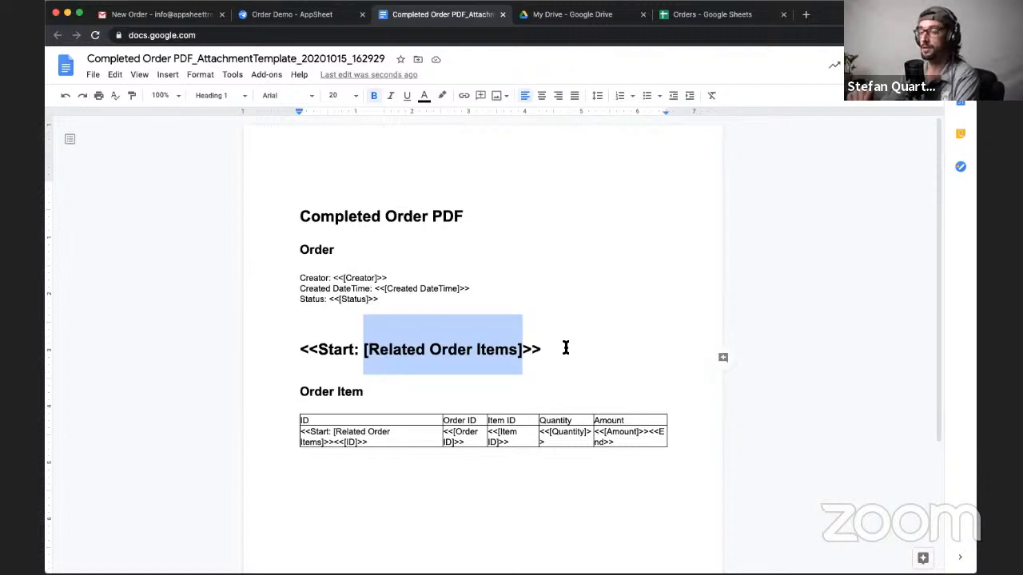
pyautogui.click(525, 350)
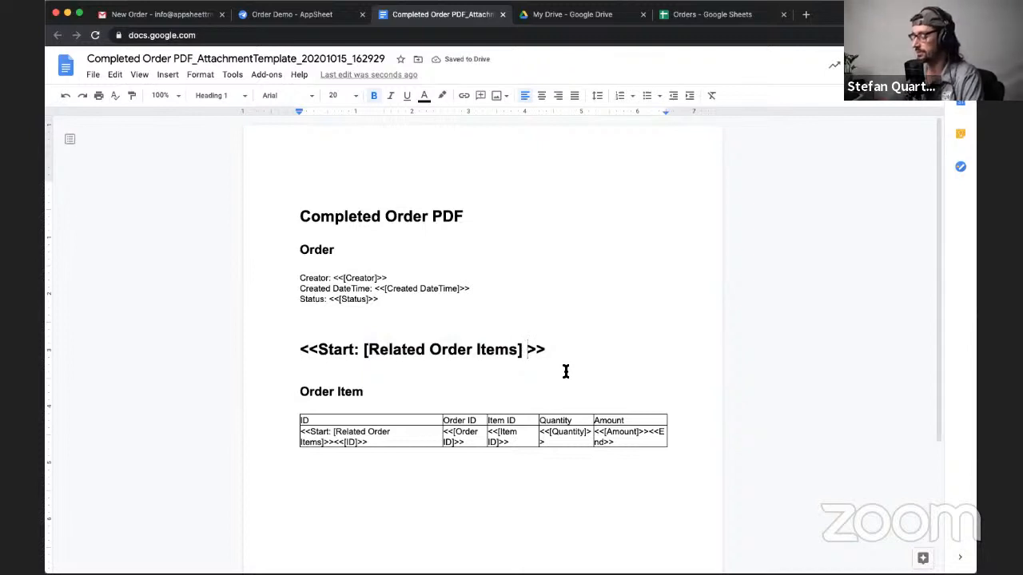
pyautogui.write('Order T')
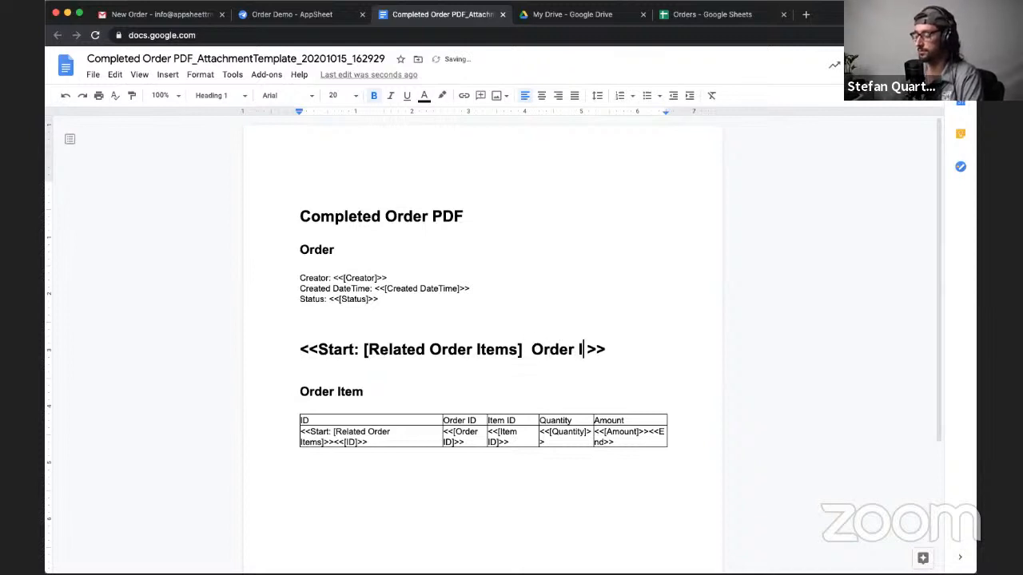
pyautogui.write('tem')
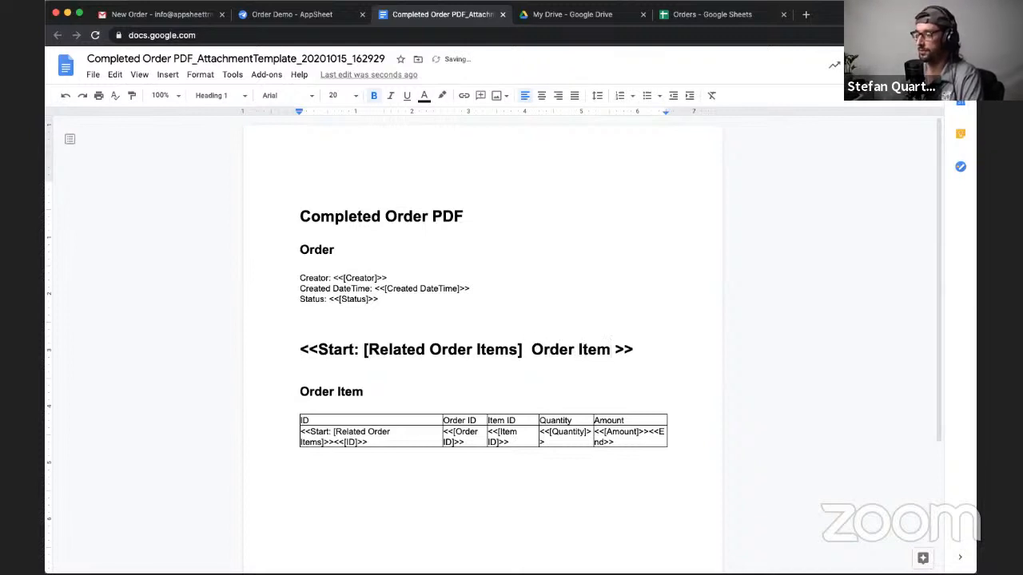
pyautogui.write('[]')
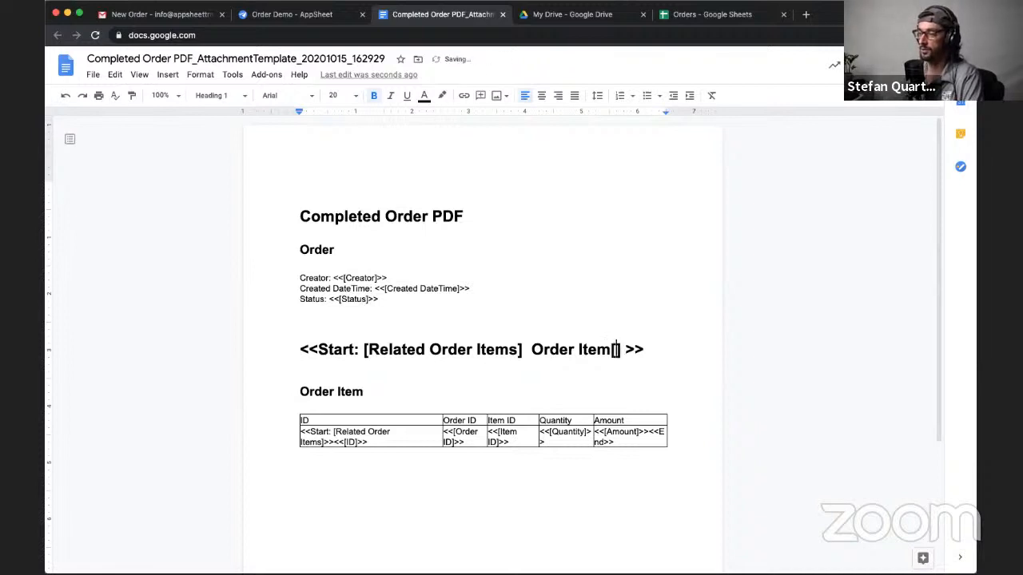
pyautogui.write('ID')
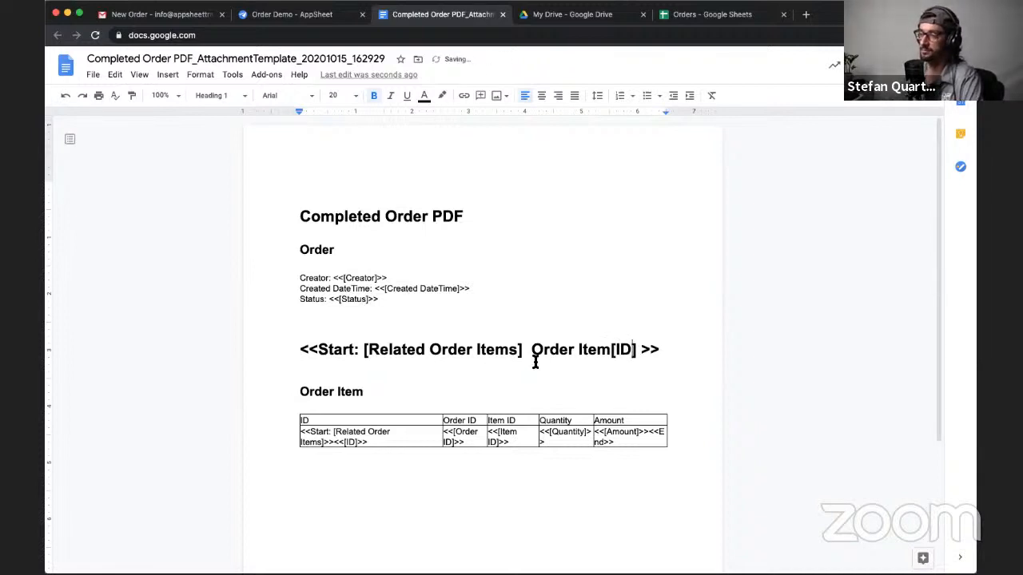
# - Compare the Order Item[ID] reference with the Order Item sheet of the Orders spreadsheet, selecting its Order ID column
pyautogui.moveTo(532, 352); pyautogui.dragTo(637, 349)
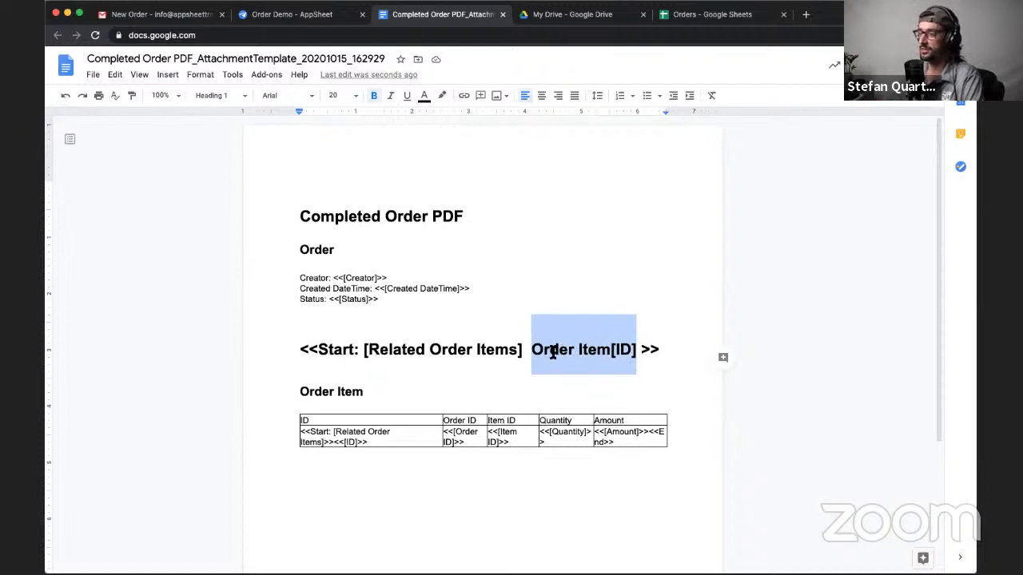
pyautogui.doubleClick(619, 350)
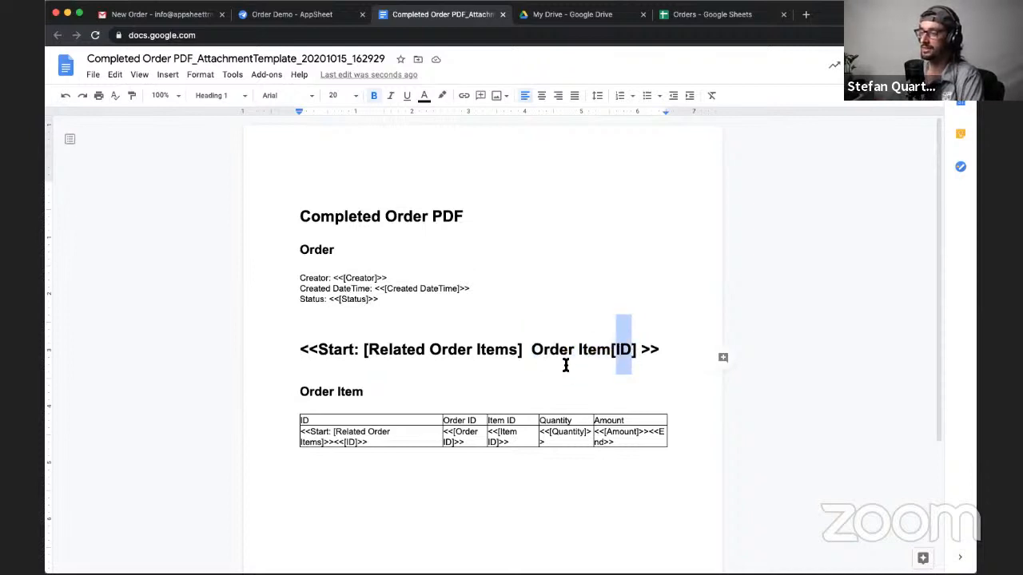
pyautogui.moveTo(533, 349); pyautogui.dragTo(637, 349)
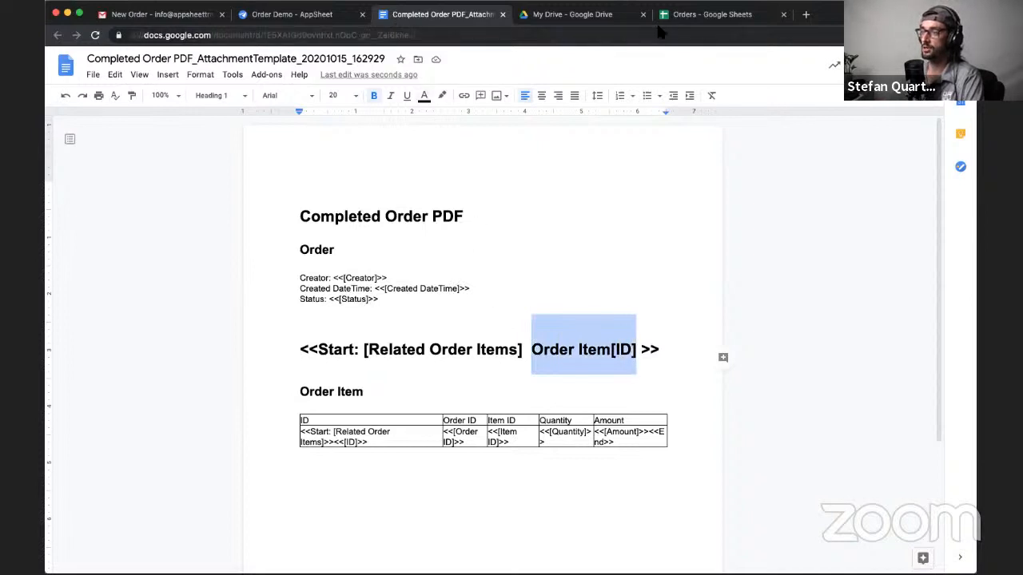
pyautogui.click(683, 16)
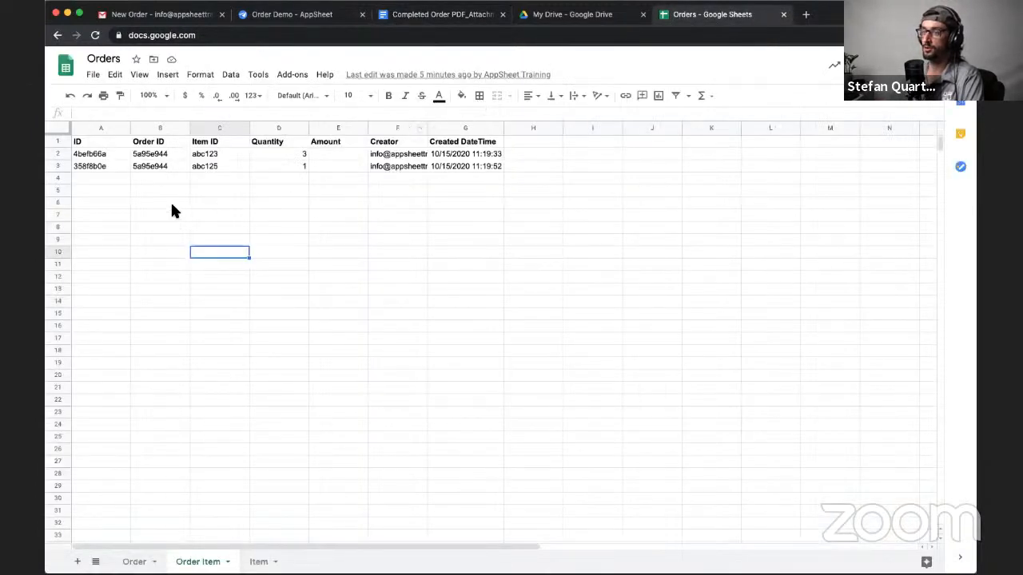
pyautogui.click(160, 131)
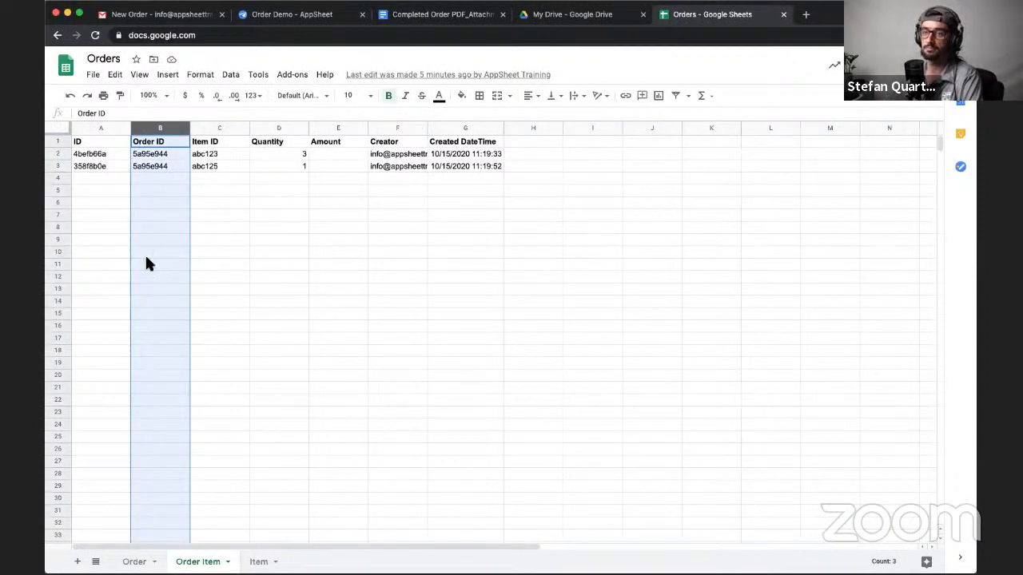
# - Examine the ID column of the Order Item sheet, selecting the column and the key values below its header
pyautogui.click(102, 130)
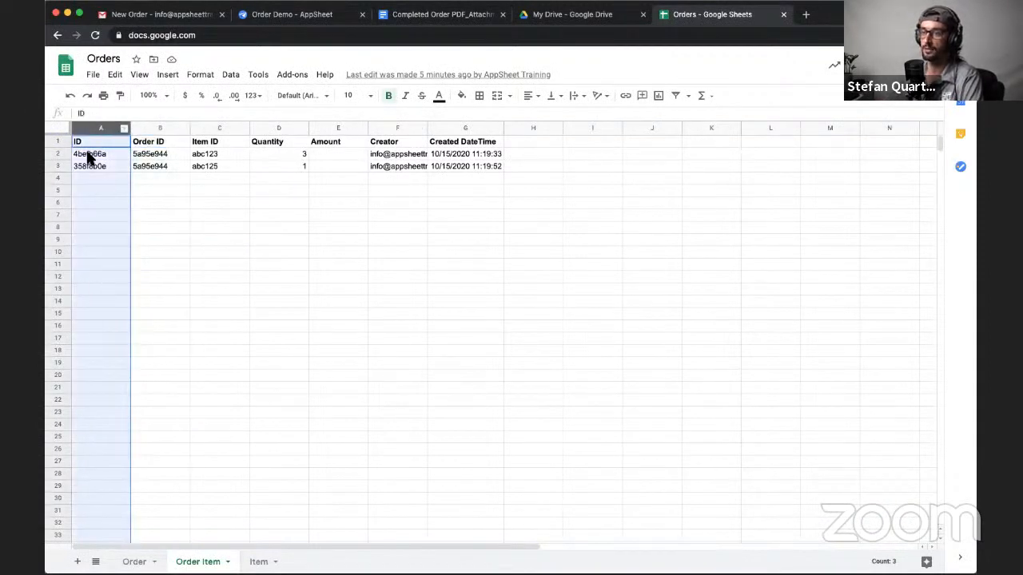
pyautogui.doubleClick(76, 142)
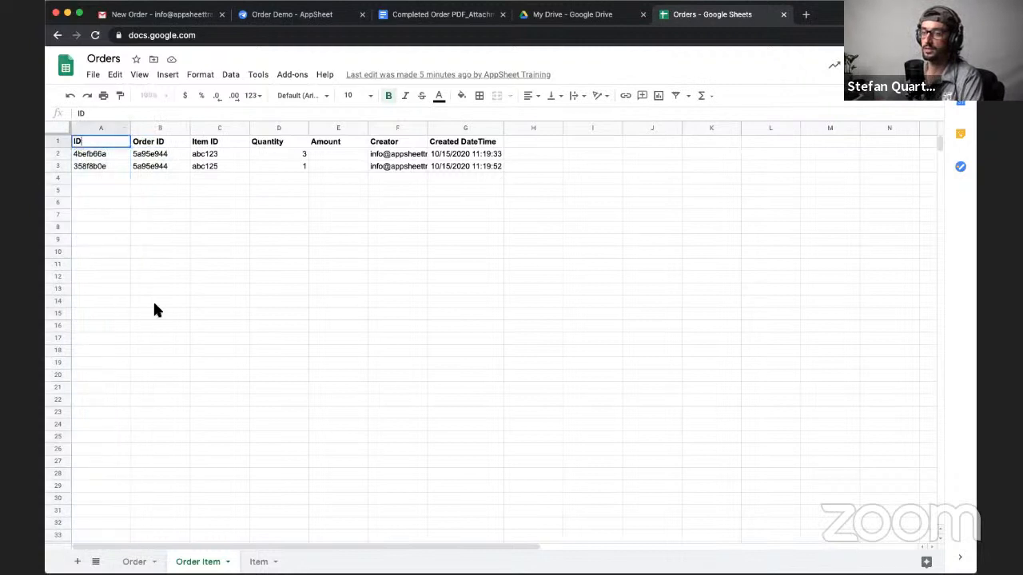
pyautogui.click(102, 130)
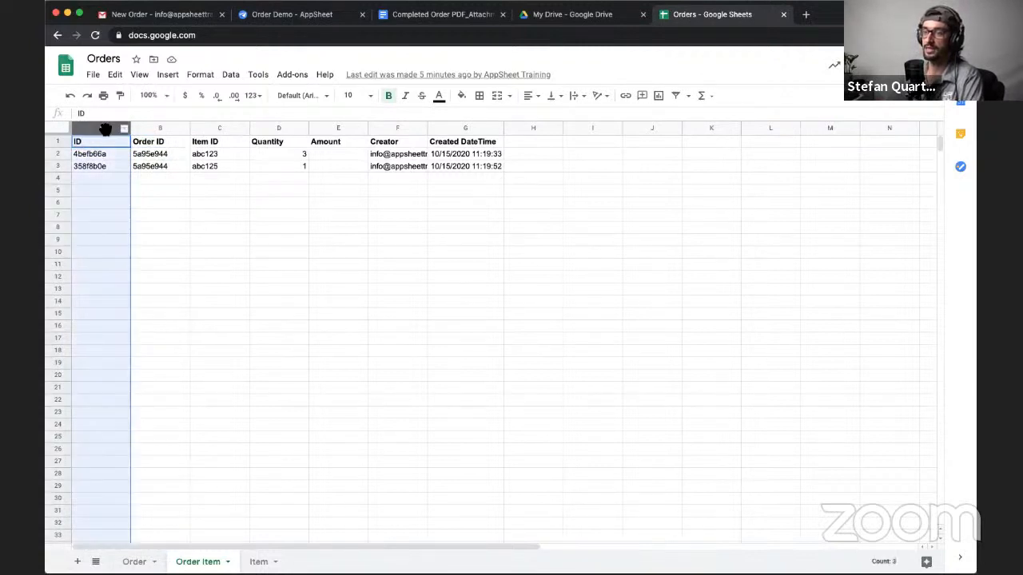
pyautogui.click(101, 201)
pyautogui.moveTo(96, 154); pyautogui.dragTo(108, 172)
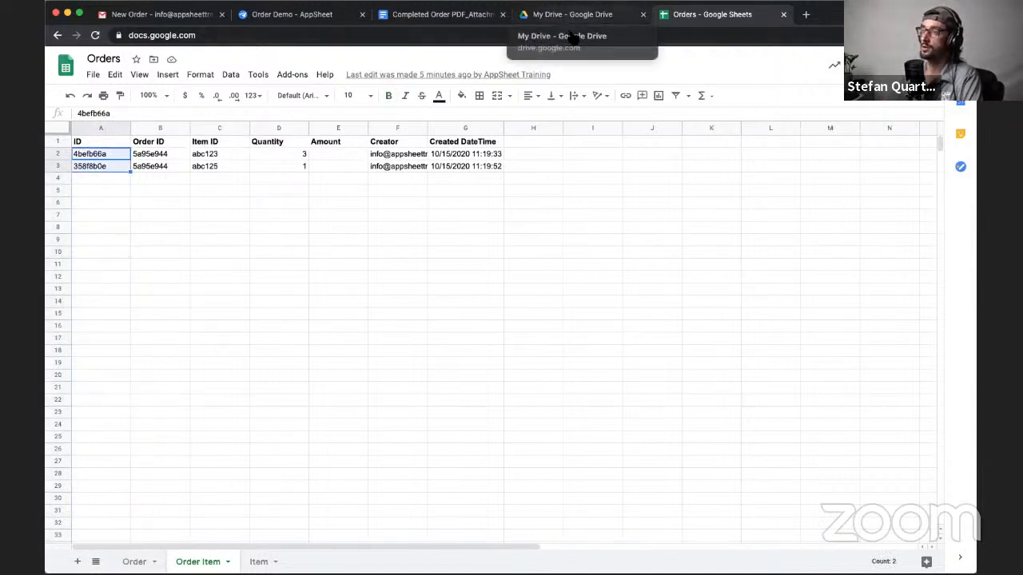
pyautogui.moveTo(78, 153); pyautogui.dragTo(86, 164)
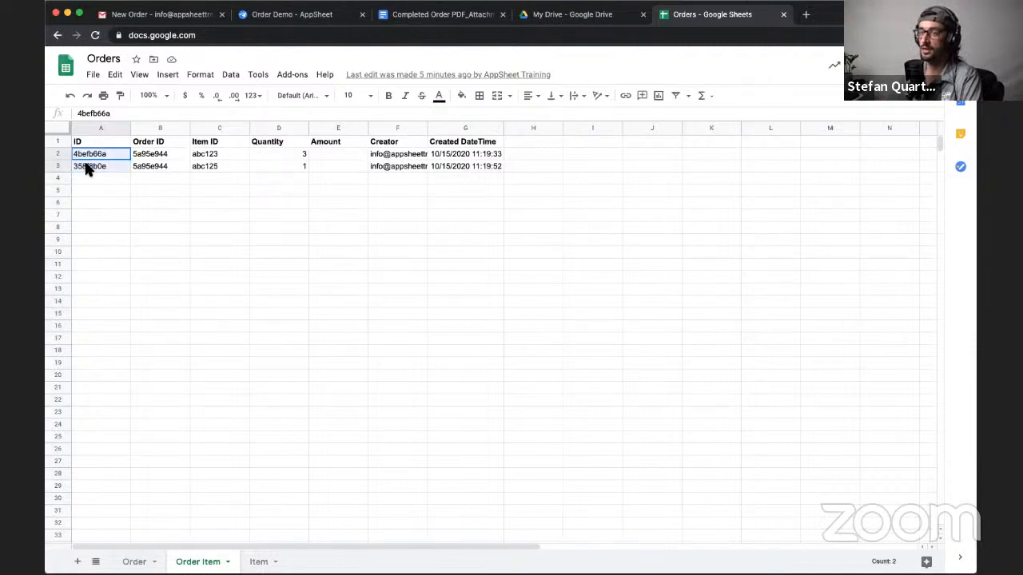
# - Compare Order Item[ID] in the Completed Order PDF template with the first row's ID and remaining fields on the Order Item sheet
pyautogui.click(560, 16)
pyautogui.click(439, 16)
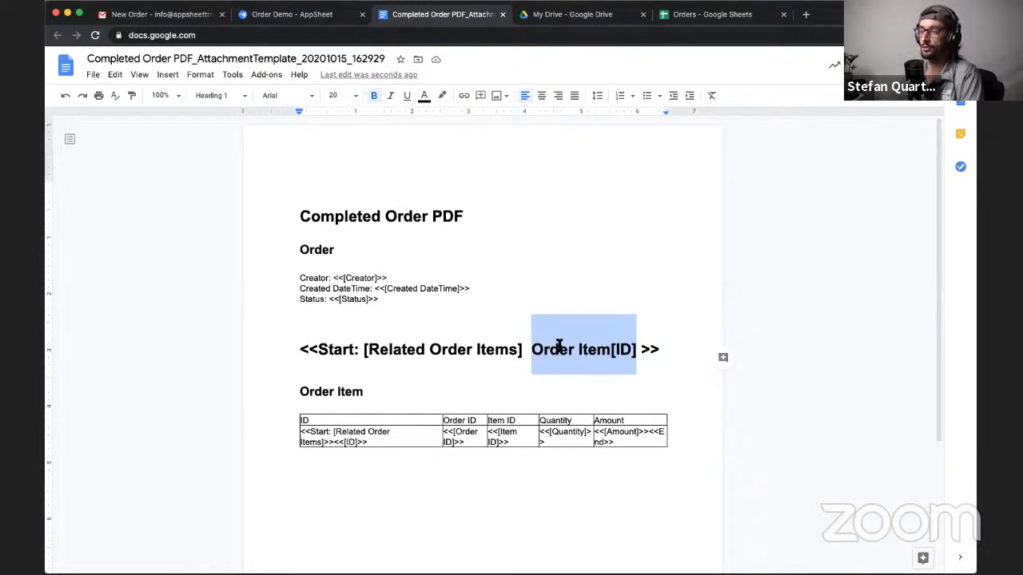
pyautogui.click(692, 18)
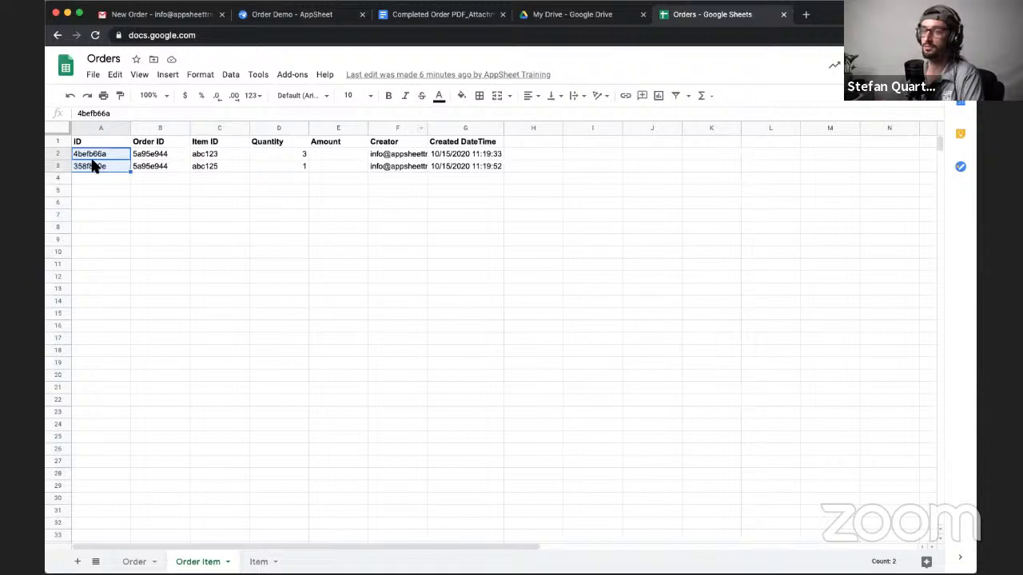
pyautogui.click(88, 156)
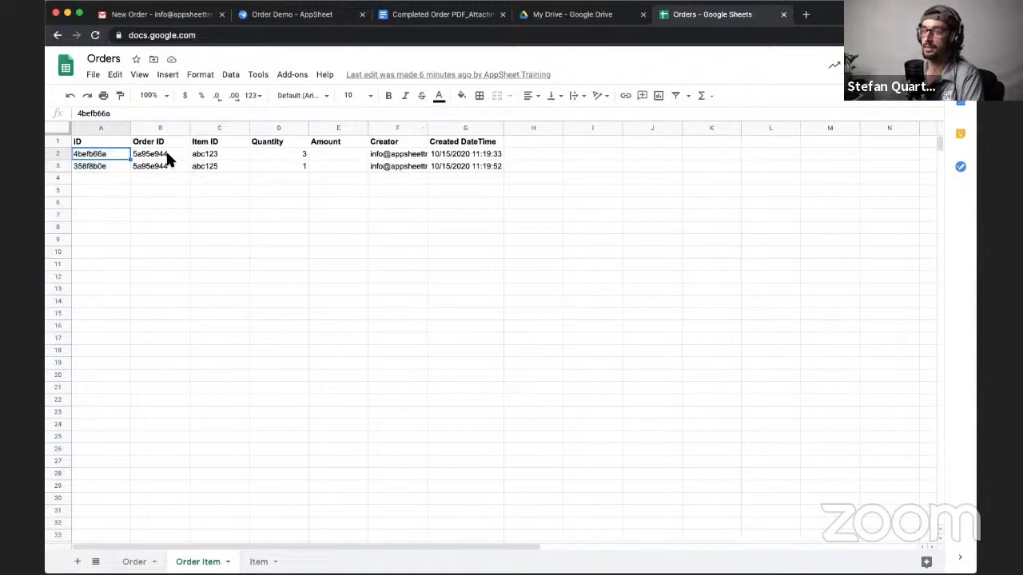
pyautogui.moveTo(168, 160); pyautogui.dragTo(476, 156)
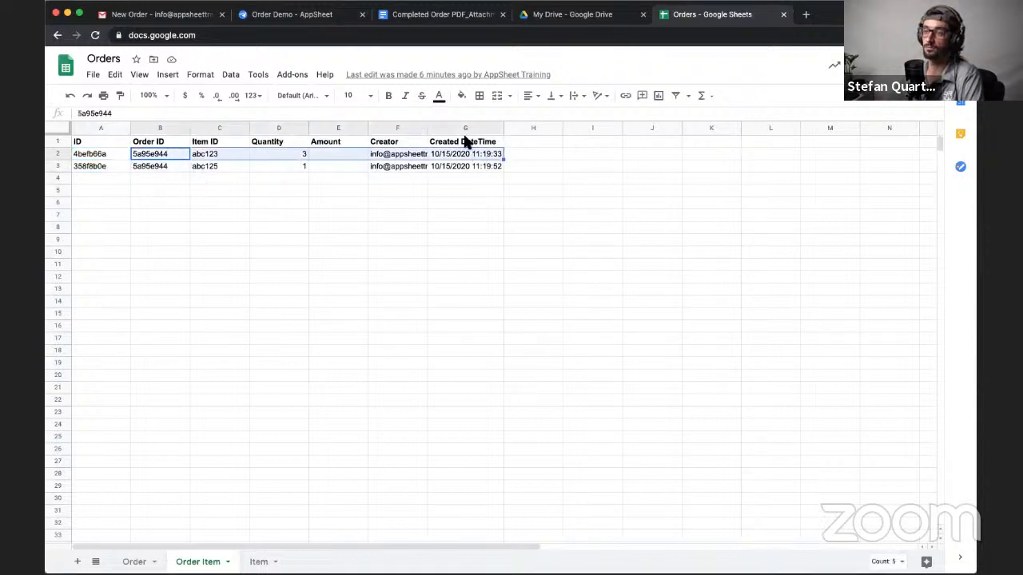
# - Trace the template's [Related Order Items] reference to the Order table's columns in AppSheet, examining its REF_ROWS formula and the ID column
pyautogui.click(396, 16)
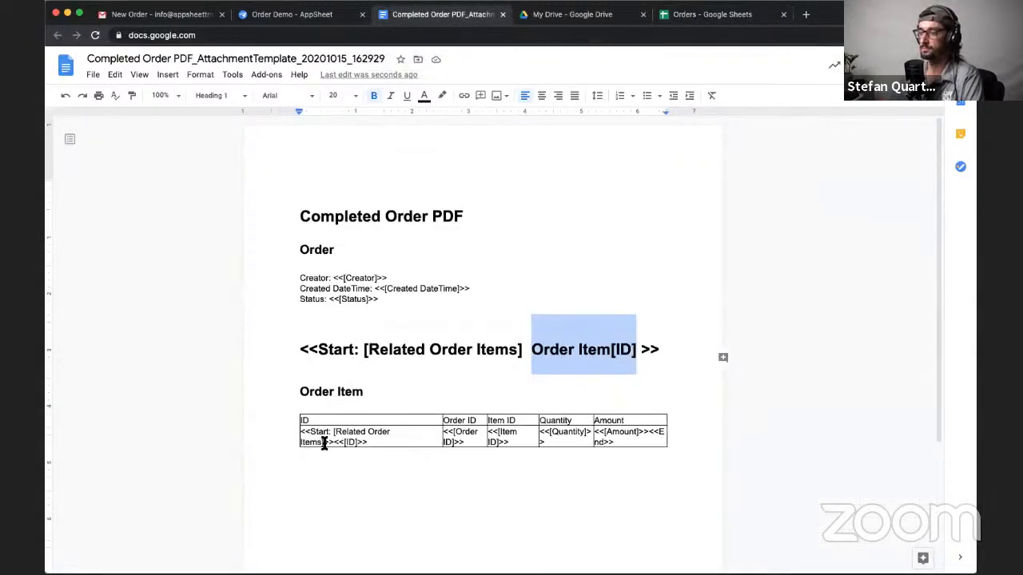
pyautogui.moveTo(361, 352); pyautogui.dragTo(523, 351)
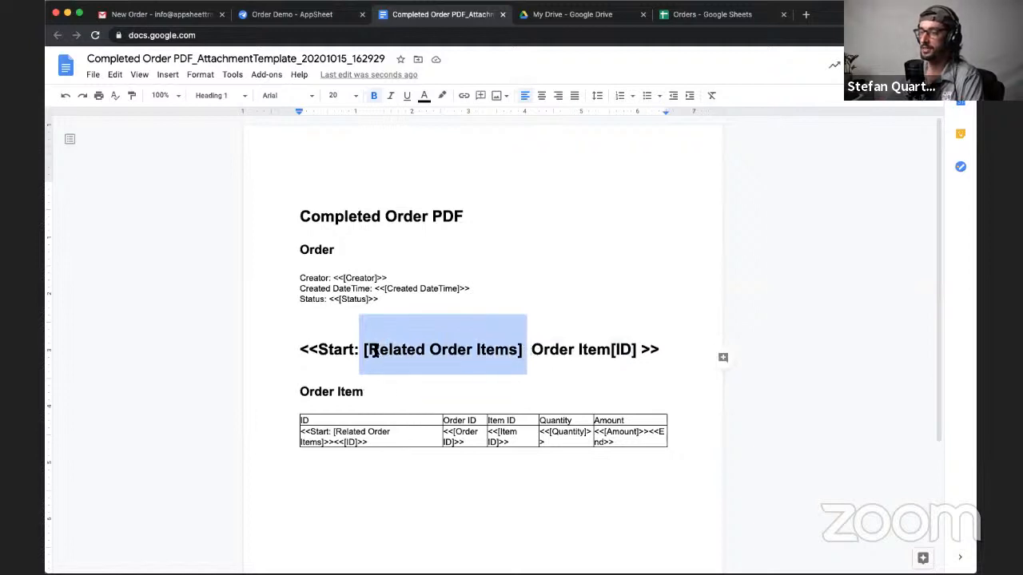
pyautogui.moveTo(367, 352); pyautogui.dragTo(494, 353)
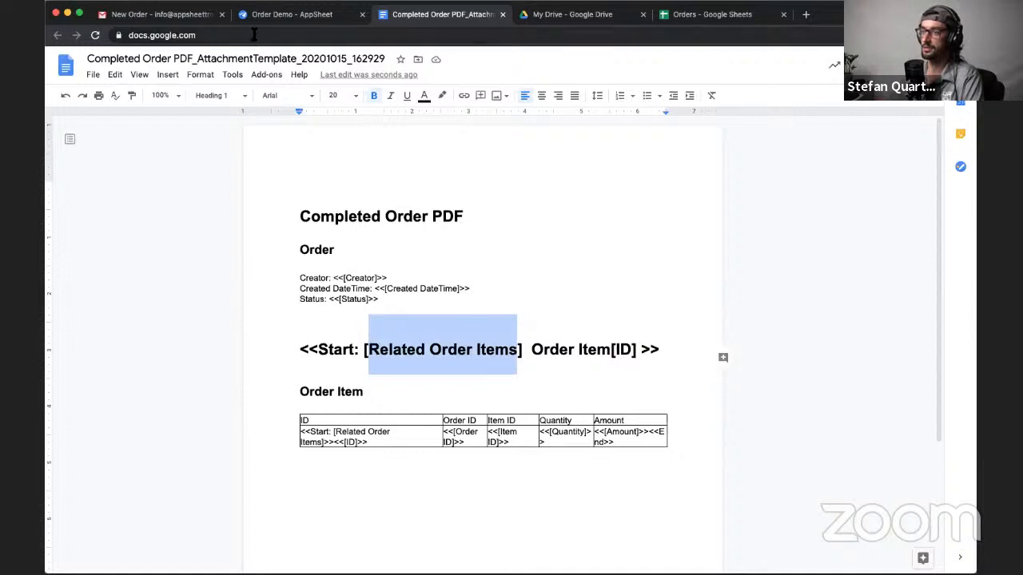
pyautogui.click(318, 22)
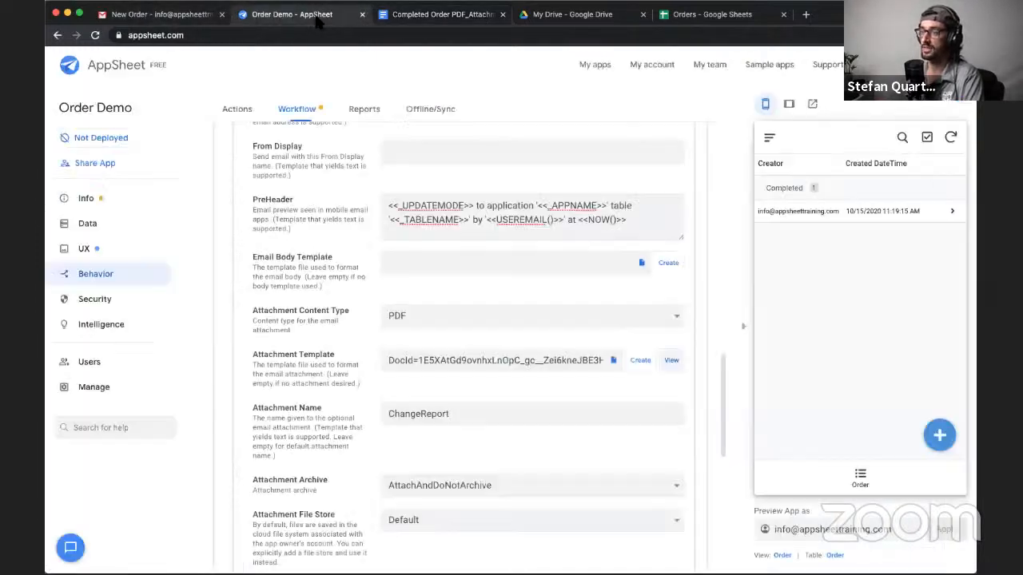
pyautogui.click(112, 226)
pyautogui.click(303, 110)
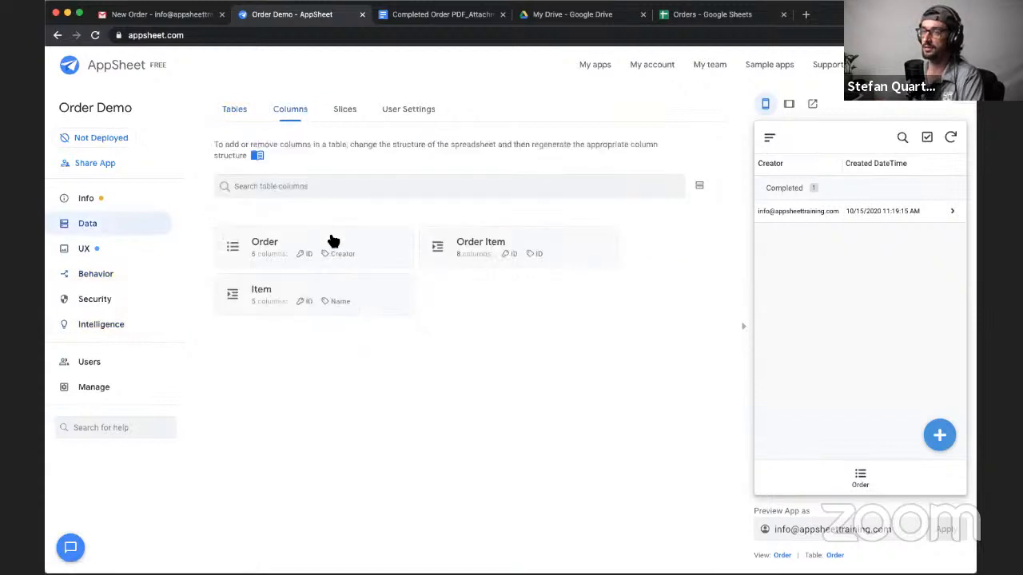
pyautogui.click(387, 249)
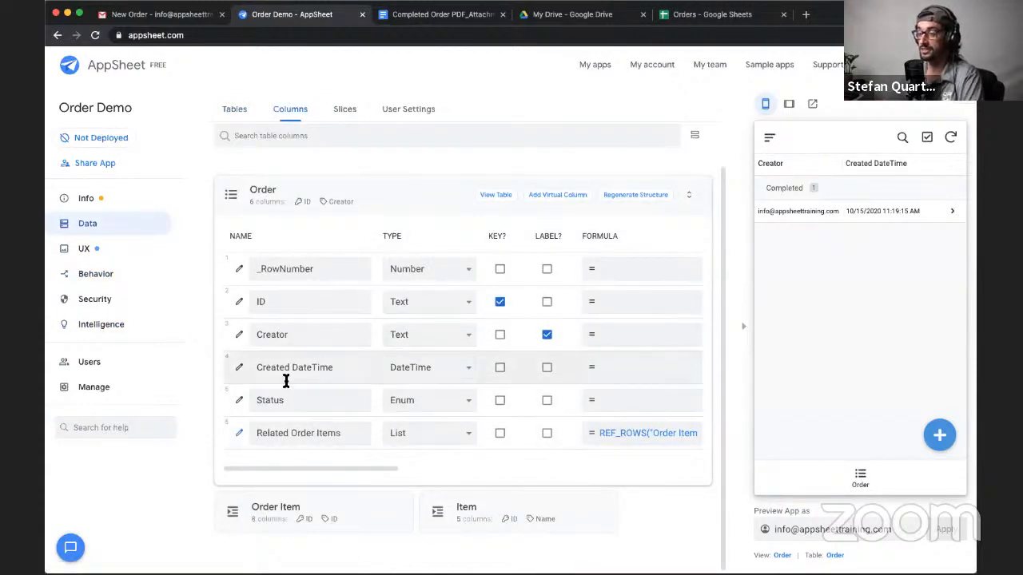
pyautogui.tripleClick(290, 433)
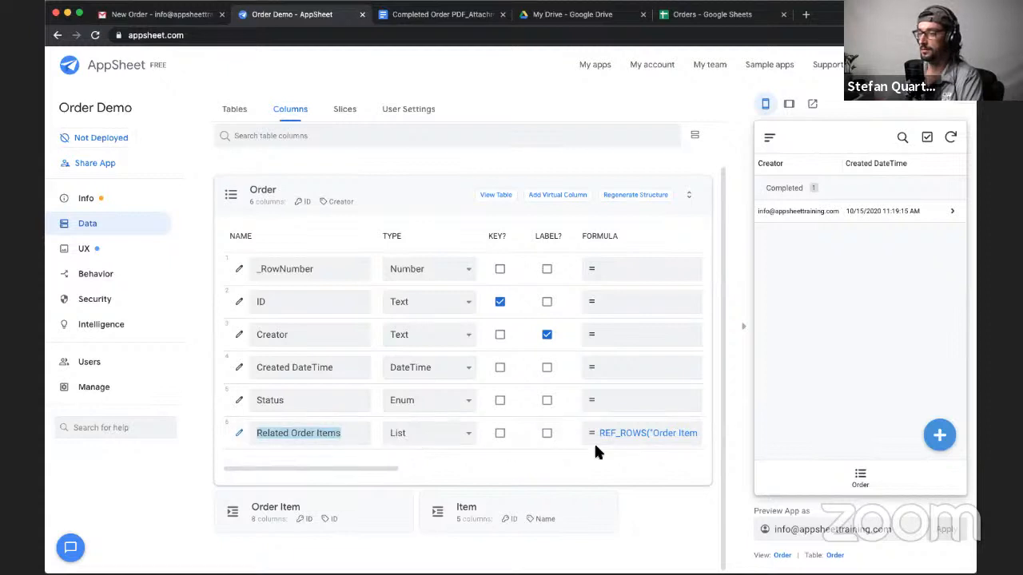
pyautogui.hscroll(3, 636, 451)
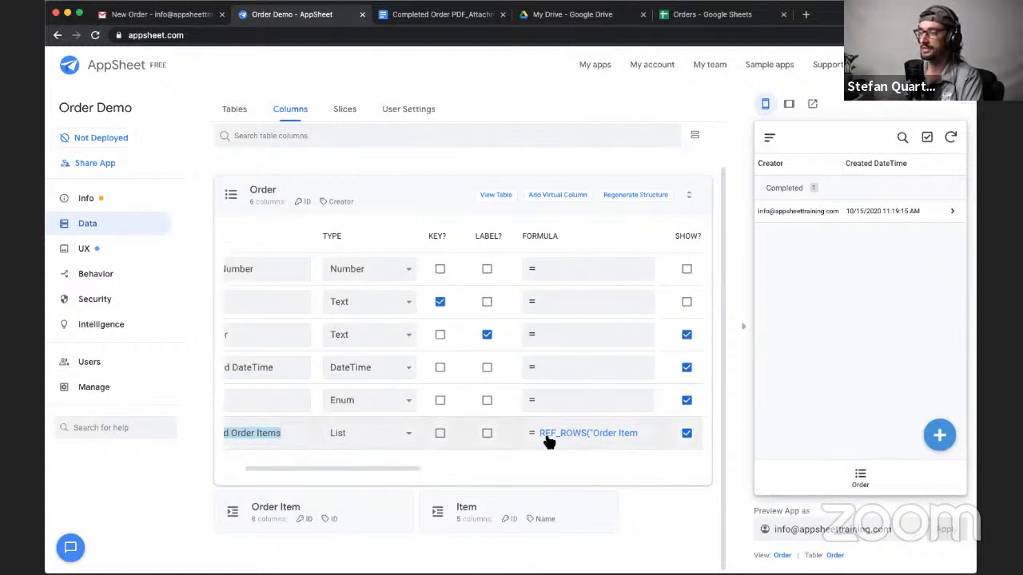
pyautogui.hscroll(-3, 549, 441)
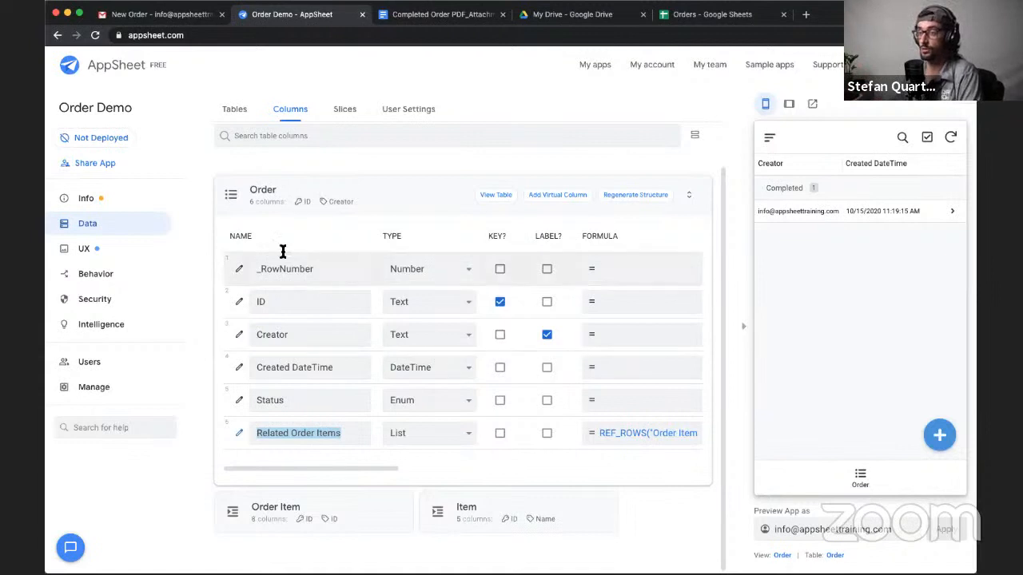
pyautogui.doubleClick(264, 302)
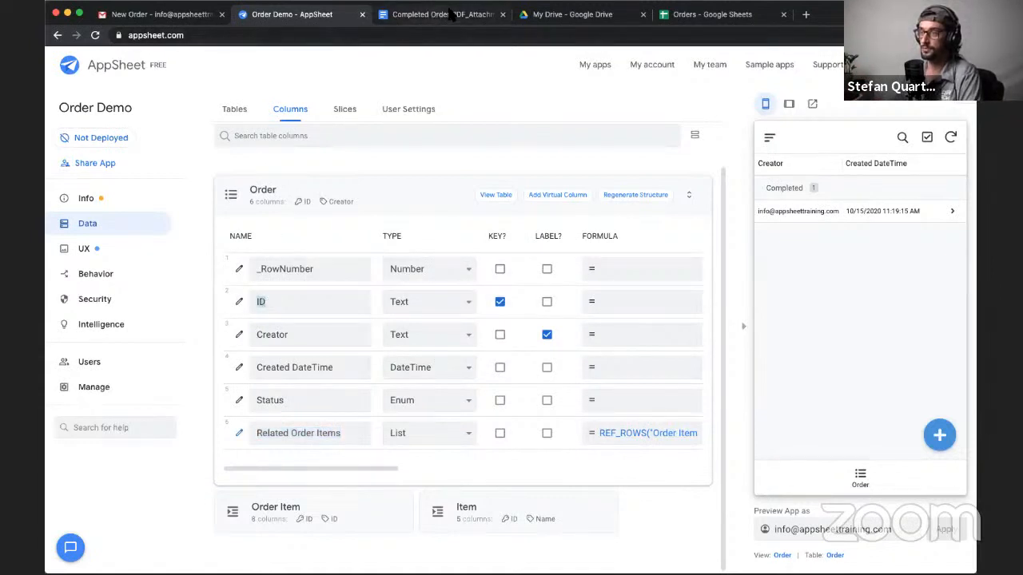
# - In the Orders spreadsheet, compare the Order sheet's ID with the Order ID values on the Order Item sheet and examine the related item IDs
pyautogui.click(681, 15)
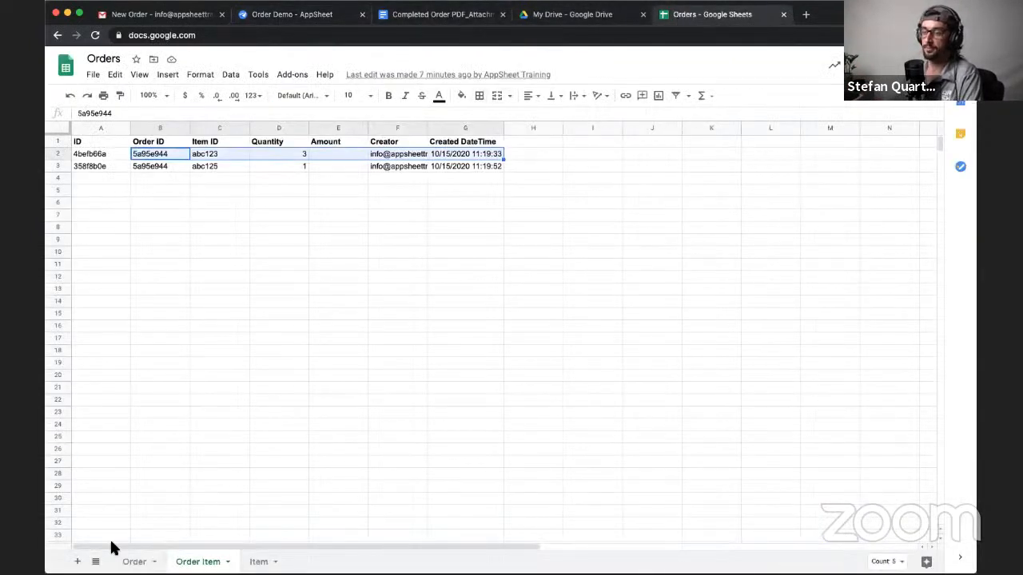
pyautogui.click(133, 562)
pyautogui.click(124, 182)
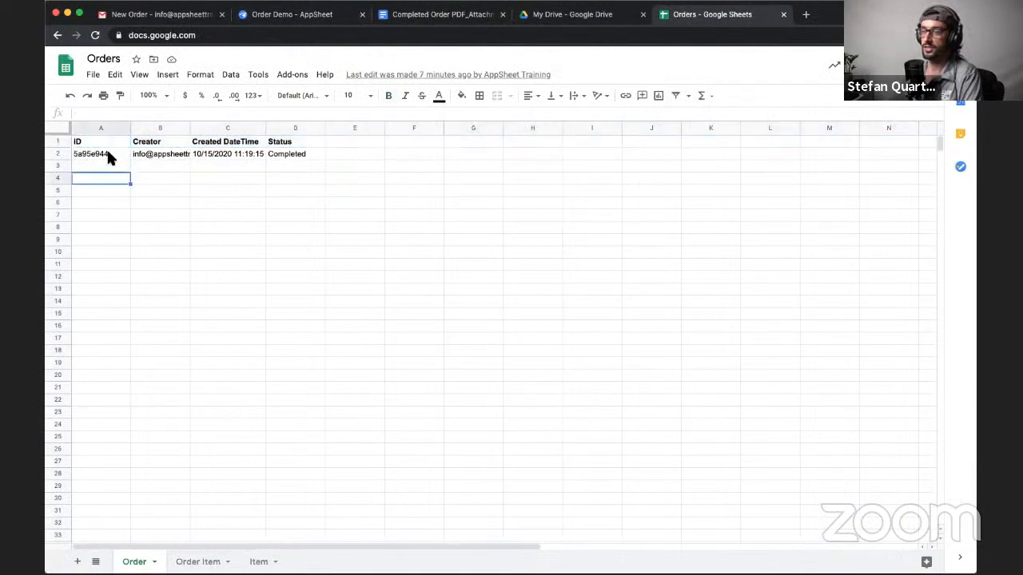
pyautogui.click(107, 154)
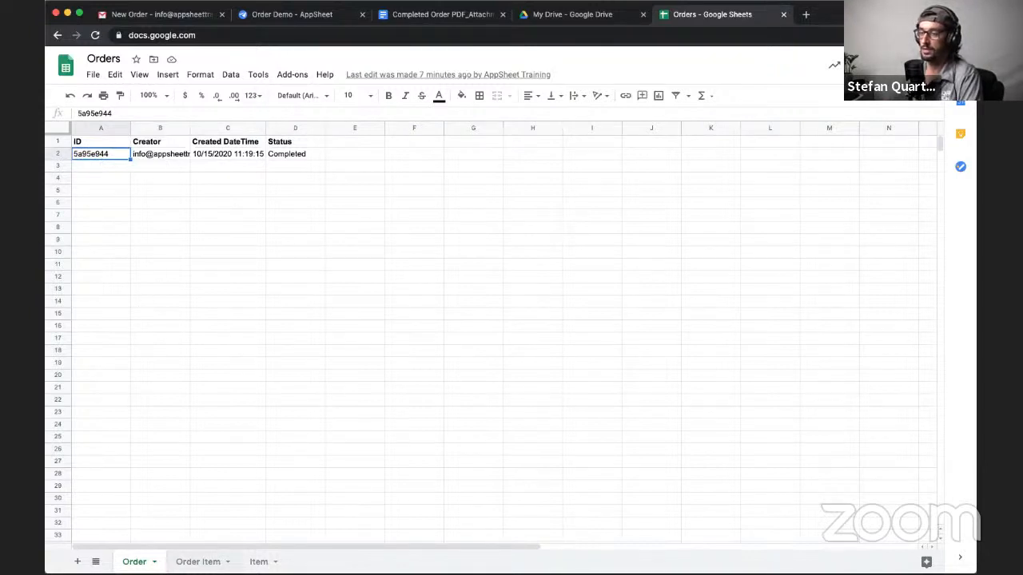
pyautogui.click(198, 561)
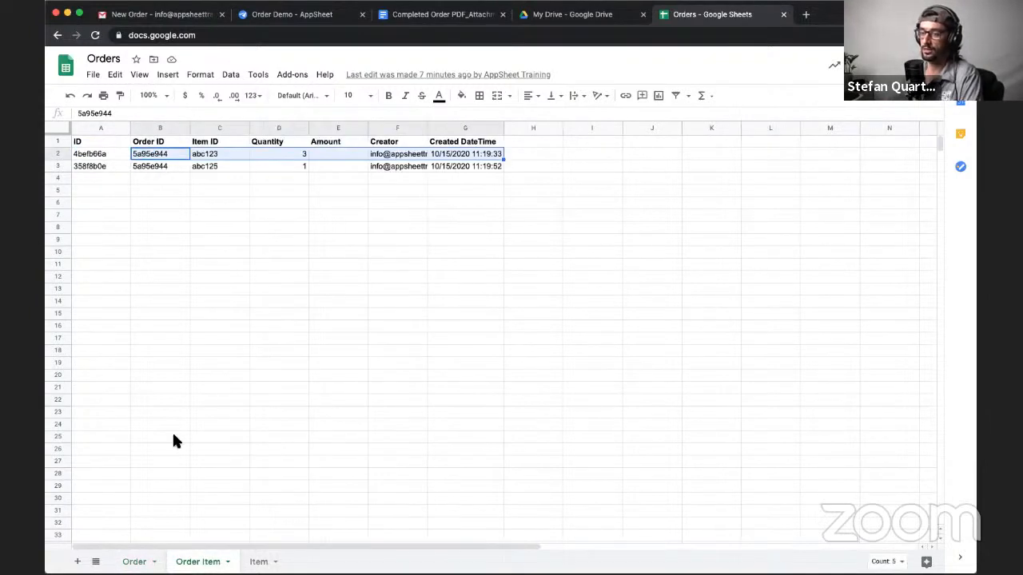
pyautogui.click(164, 178)
pyautogui.moveTo(164, 153); pyautogui.dragTo(164, 166)
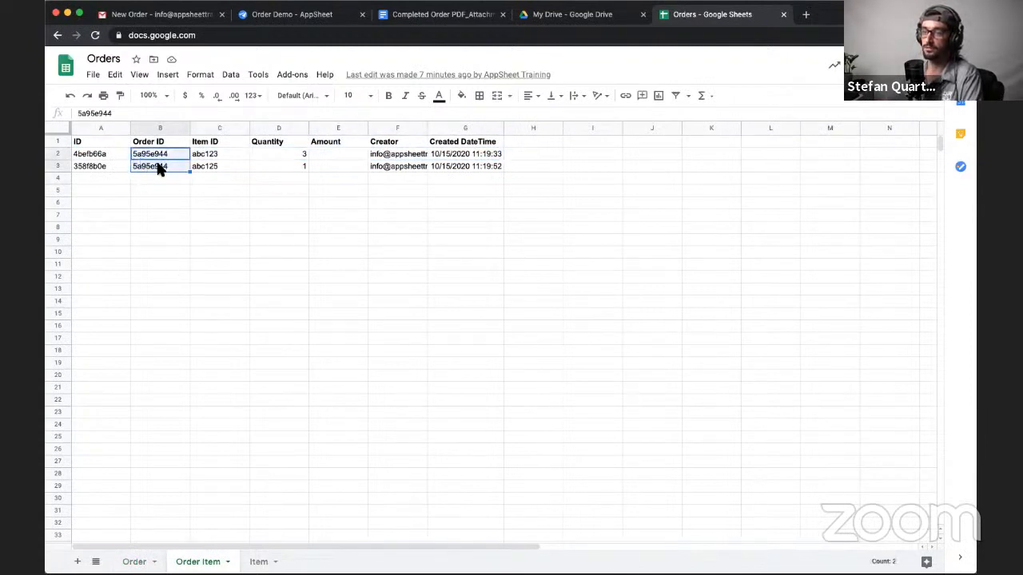
pyautogui.moveTo(105, 151); pyautogui.dragTo(108, 166)
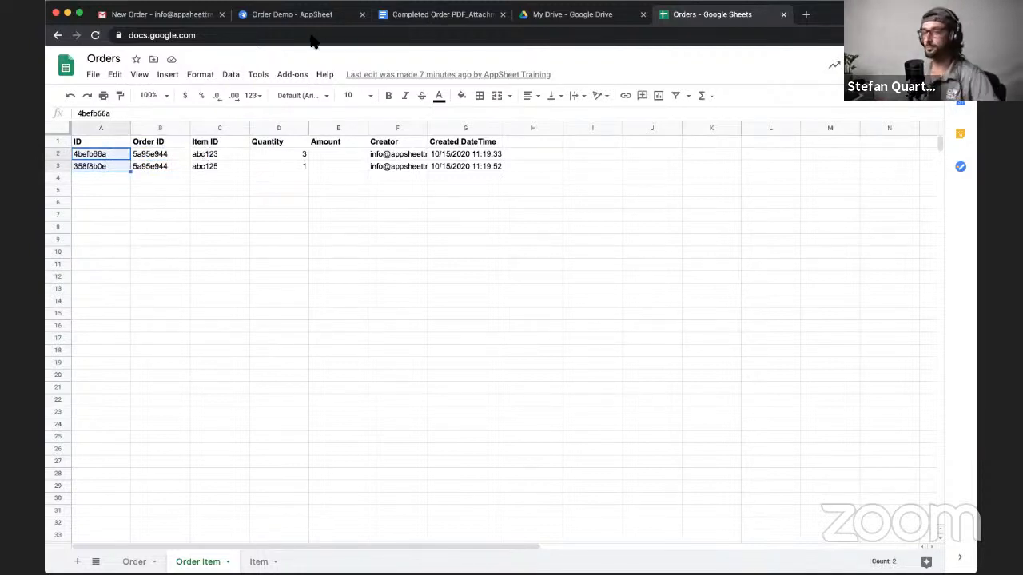
pyautogui.click(102, 183)
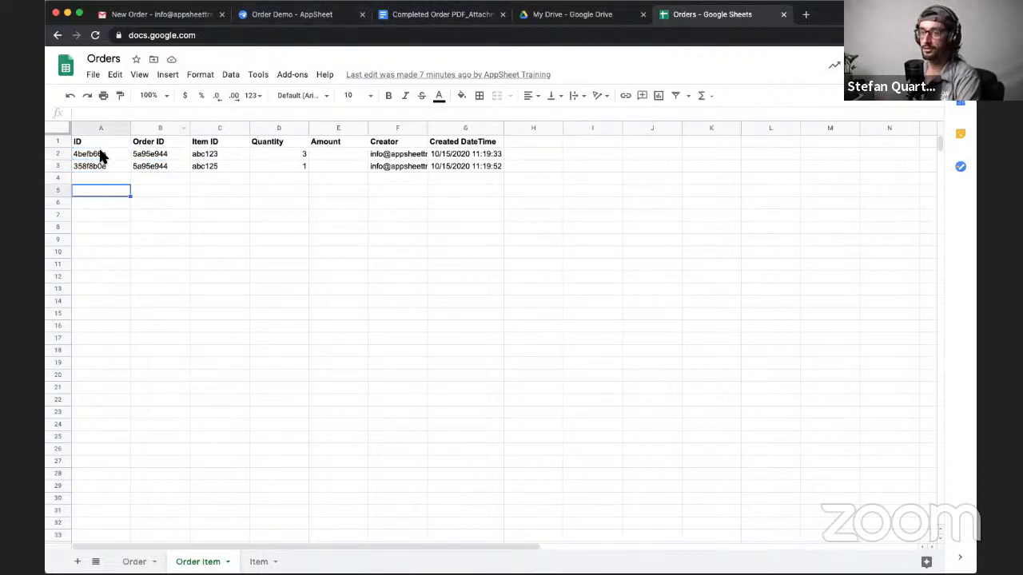
pyautogui.moveTo(101, 154); pyautogui.dragTo(105, 169)
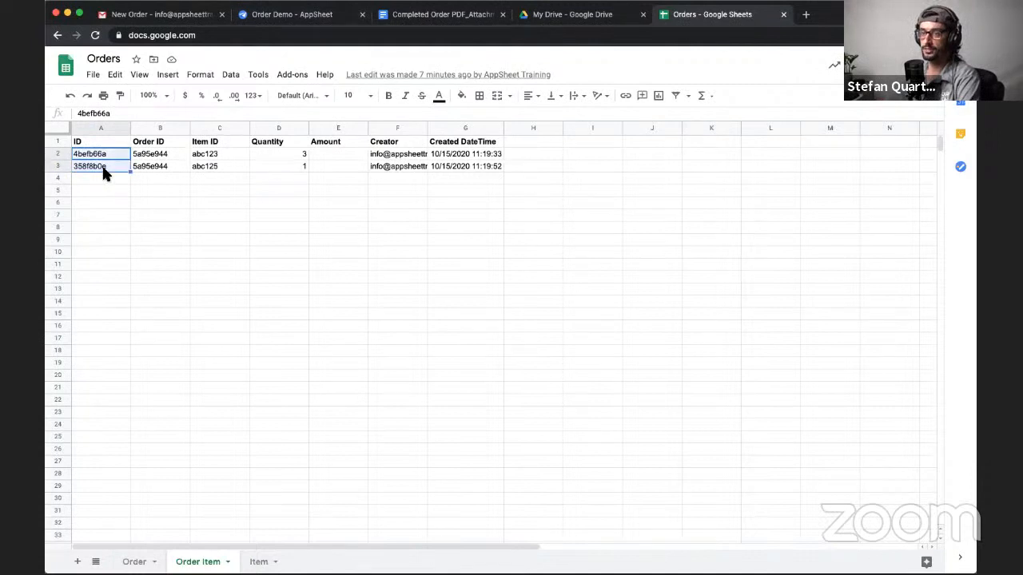
# - Return to the Completed Order PDF template and compare [Related Order Items] with Order Item[ID] in the Start expression above the Order Item heading
pyautogui.click(438, 16)
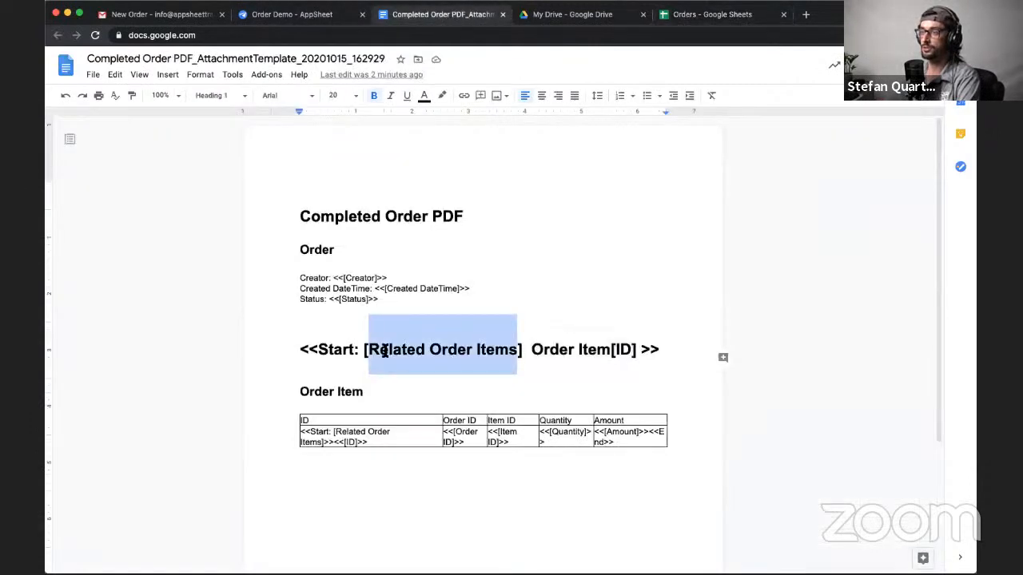
pyautogui.moveTo(527, 349); pyautogui.dragTo(641, 357)
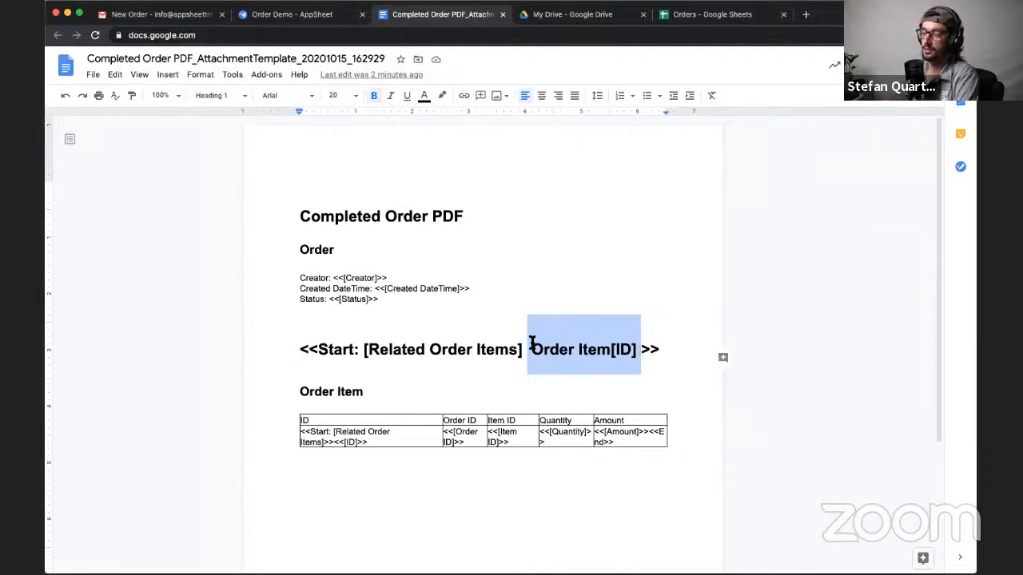
pyautogui.moveTo(532, 346); pyautogui.dragTo(633, 349)
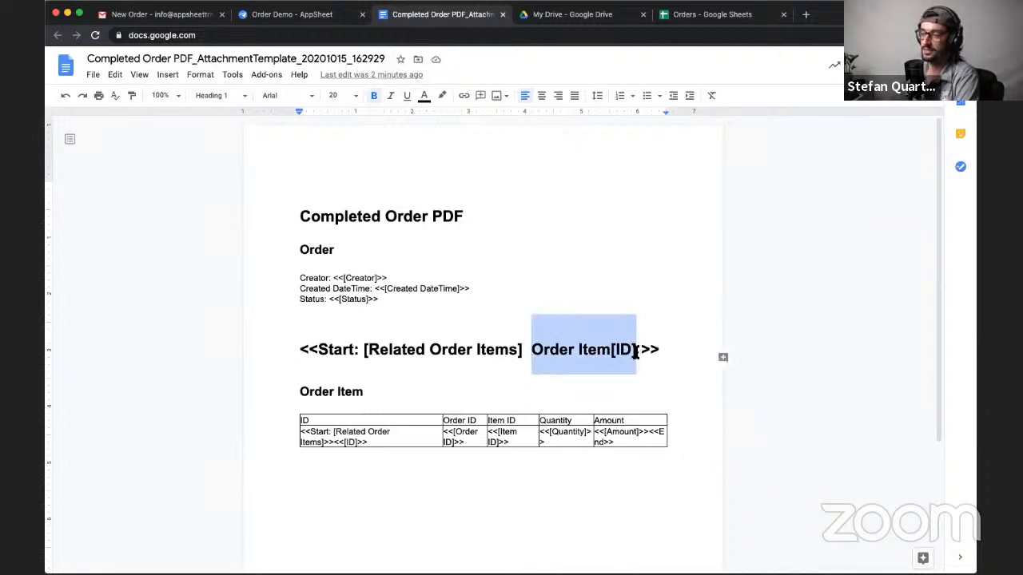
pyautogui.moveTo(363, 349); pyautogui.dragTo(521, 353)
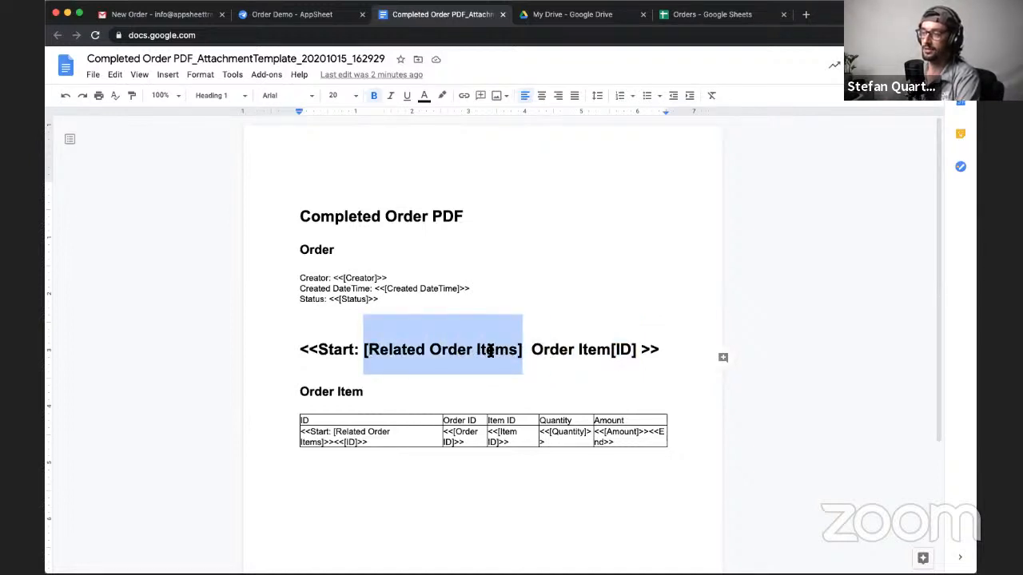
pyautogui.moveTo(533, 352); pyautogui.dragTo(637, 352)
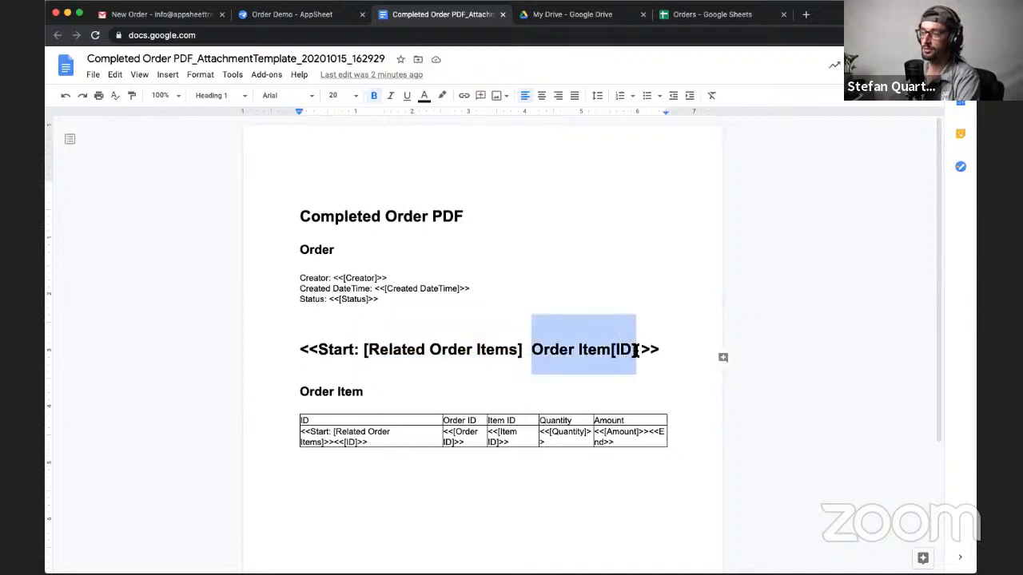
pyautogui.click(637, 349)
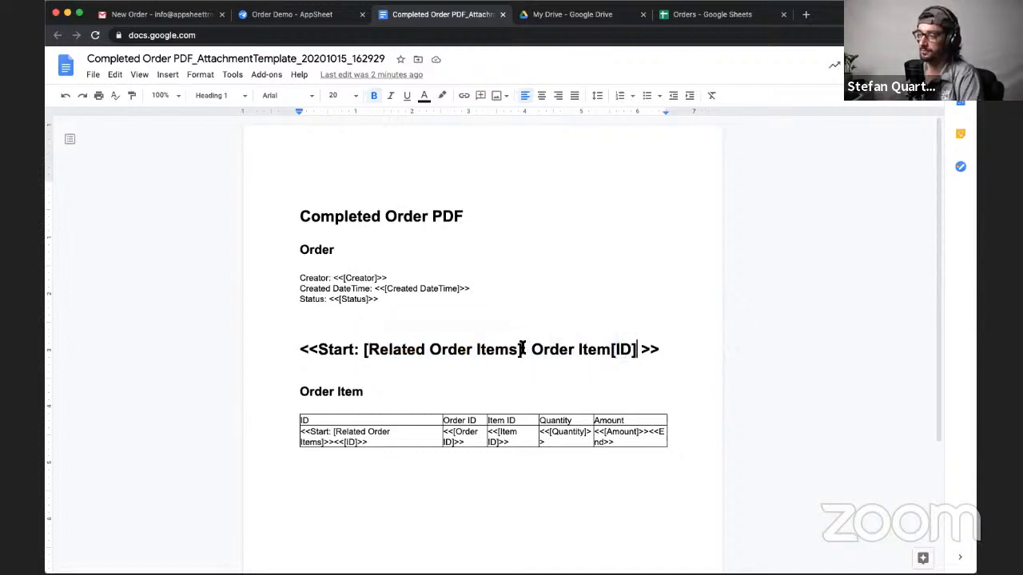
pyautogui.moveTo(532, 349); pyautogui.dragTo(637, 349)
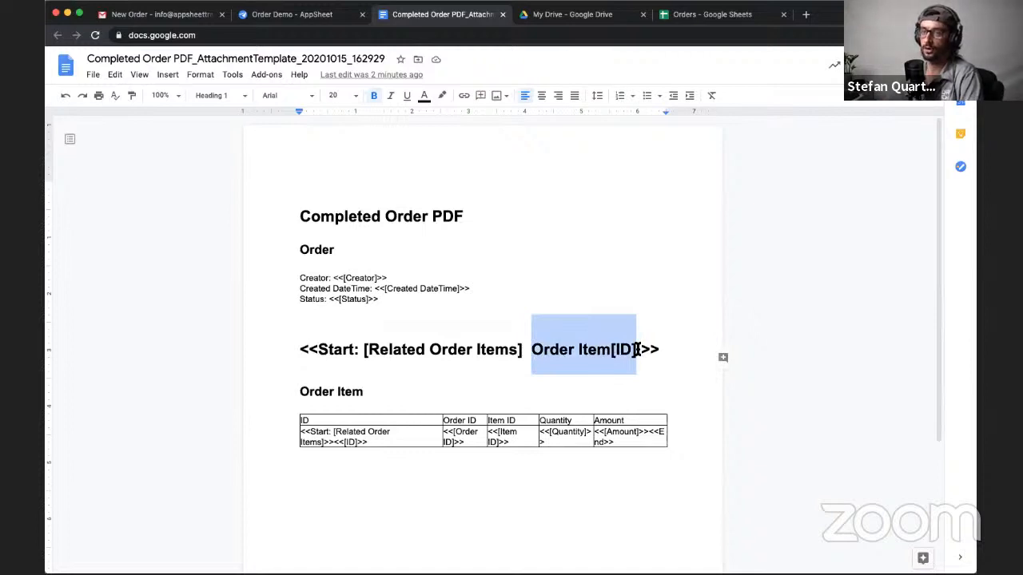
pyautogui.click(521, 351)
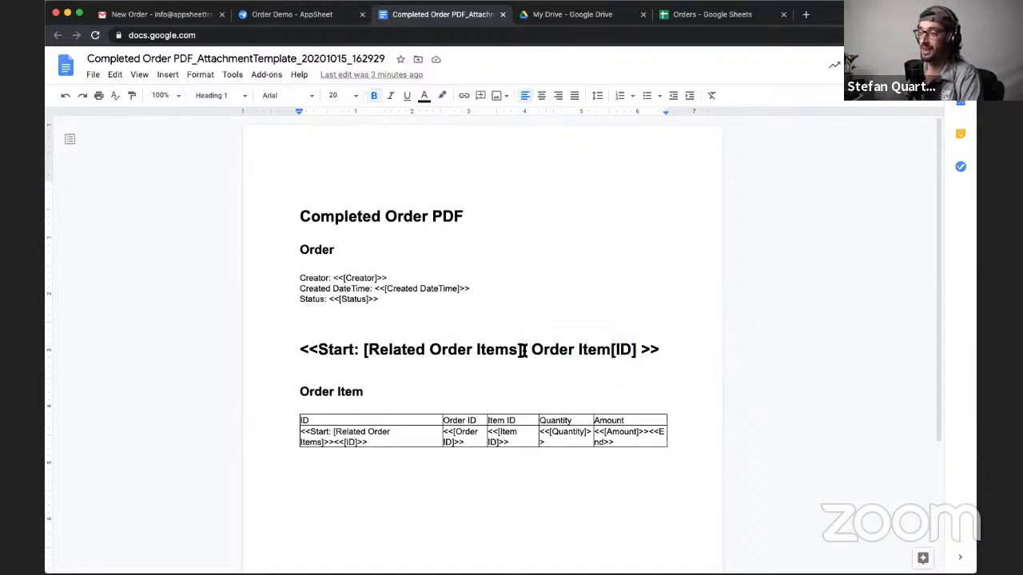
# - Append [Item ID] directly after [Related Order Items] in the Start expression above the Order Item heading
pyautogui.moveTo(521, 351); pyautogui.dragTo(365, 349)
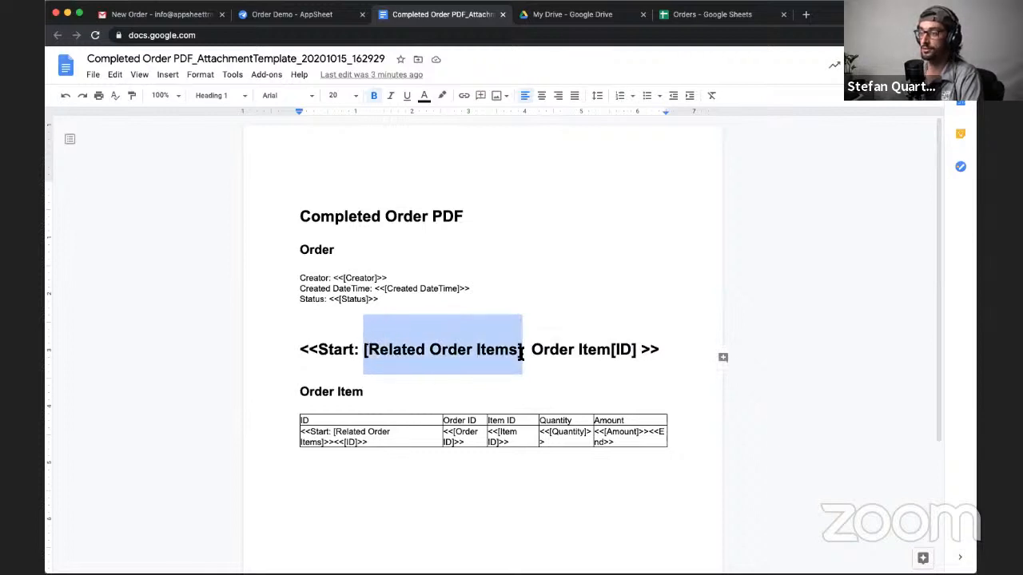
pyautogui.click(520, 356)
pyautogui.write('[')
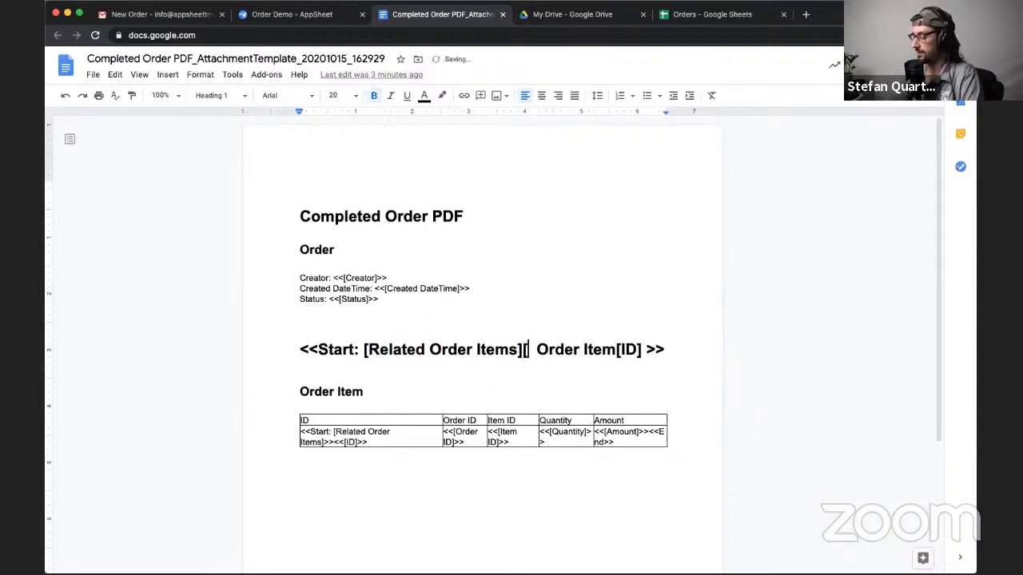
pyautogui.write('Item')
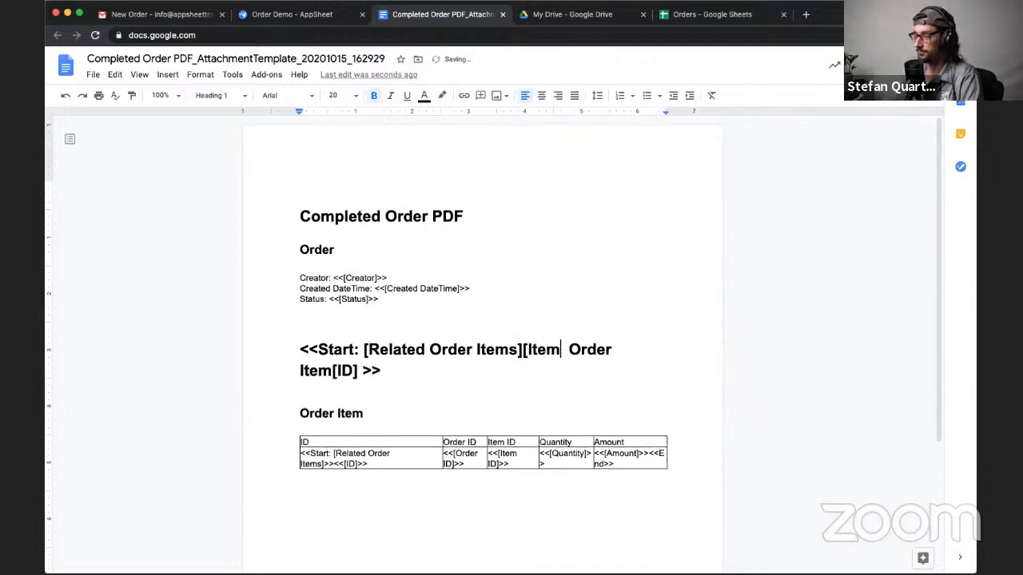
pyautogui.write(' ID]')
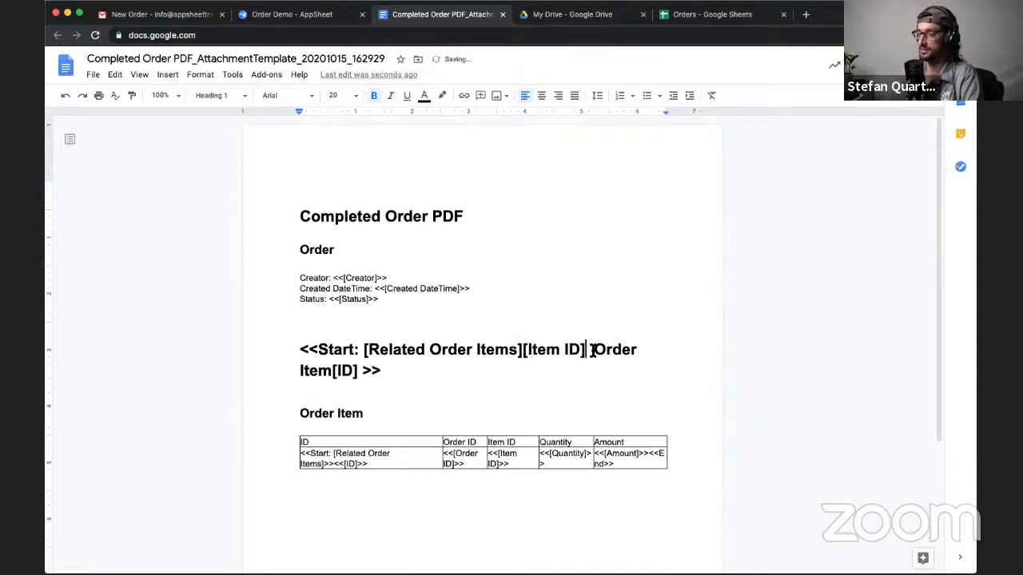
# - Compare [Related Order Items][Item ID] in the template with the ID and Item ID values on the Orders spreadsheet's Order Item sheet
pyautogui.moveTo(587, 349); pyautogui.dragTo(363, 349)
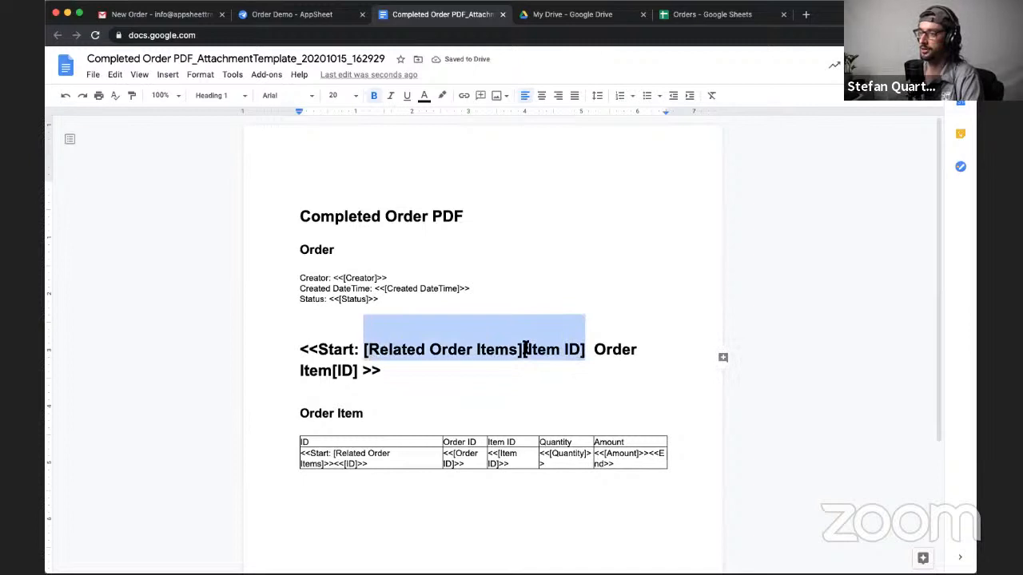
pyautogui.doubleClick(541, 349)
pyautogui.moveTo(578, 351); pyautogui.dragTo(527, 349)
pyautogui.moveTo(366, 349); pyautogui.dragTo(512, 346)
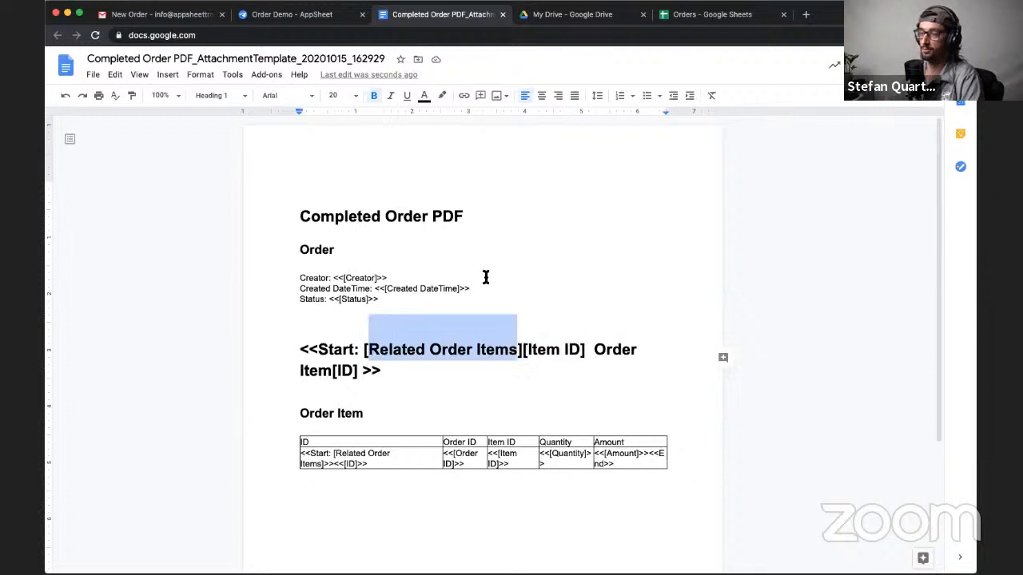
pyautogui.click(696, 19)
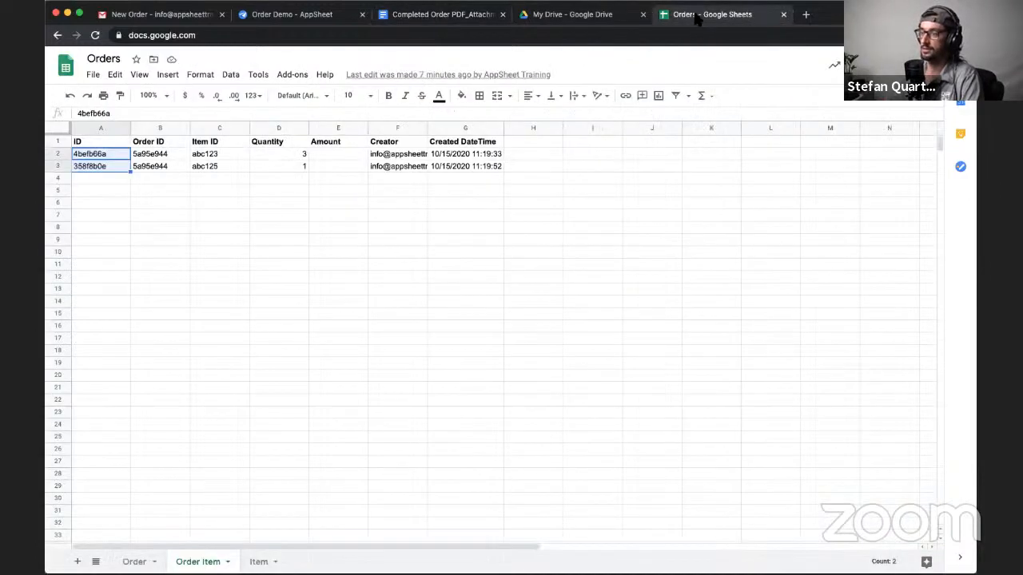
pyautogui.click(104, 156)
pyautogui.moveTo(100, 173)
pyautogui.mouseDown()
pyautogui.moveTo(105, 153)
pyautogui.moveTo(153, 166)
pyautogui.moveTo(112, 163)
pyautogui.mouseUp()
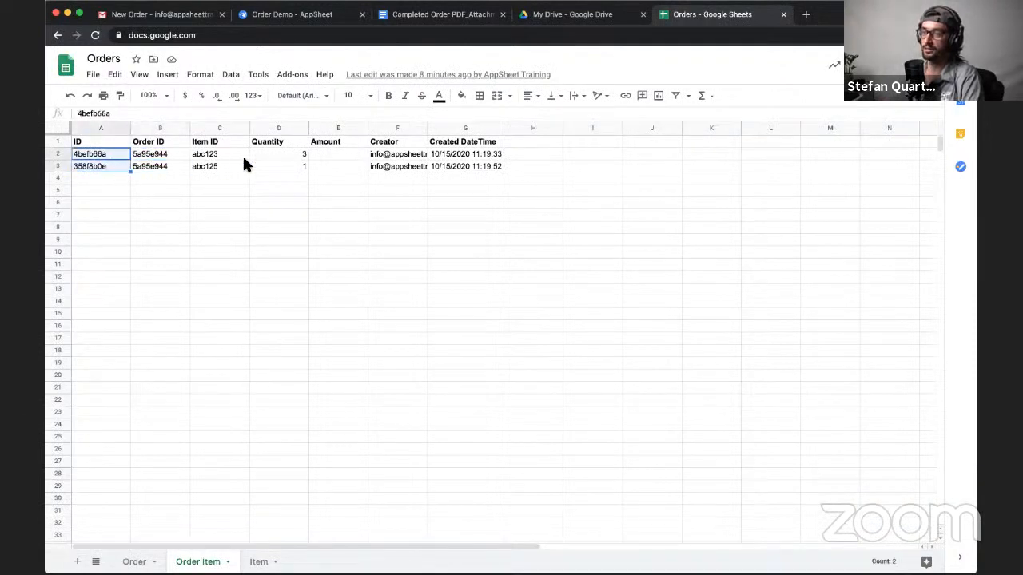
pyautogui.moveTo(228, 156); pyautogui.dragTo(224, 165)
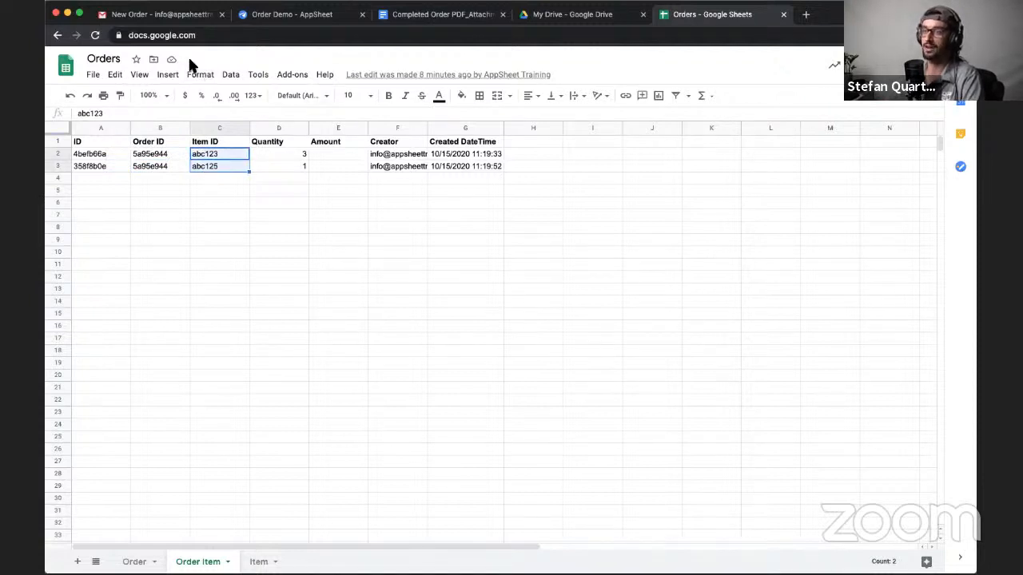
# - Return to the Completed Order PDF template and compare [Related Order Items], [Item ID] and Order Item[ID] within the large Start expression
pyautogui.click(314, 16)
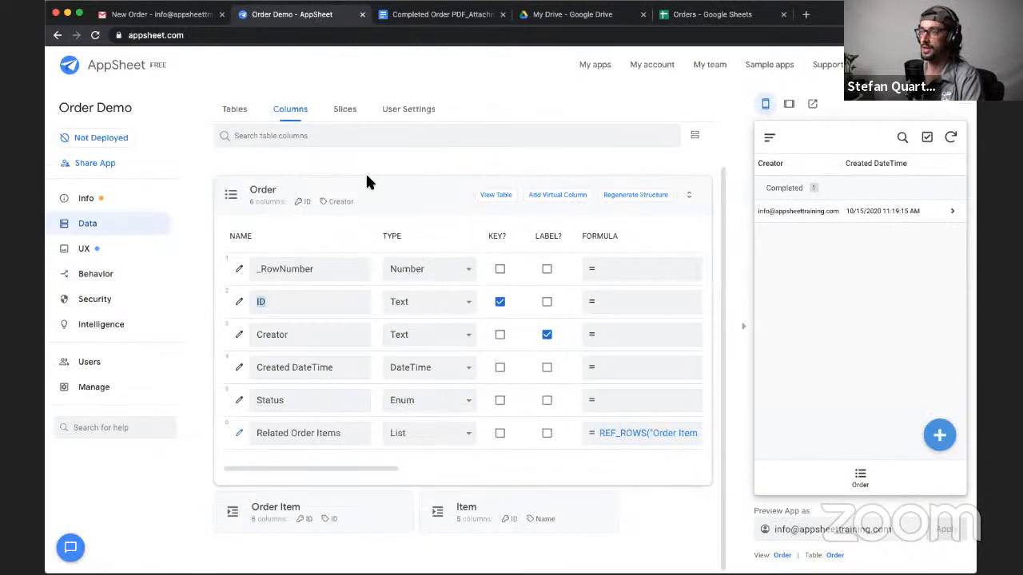
pyautogui.click(452, 18)
pyautogui.click(521, 350)
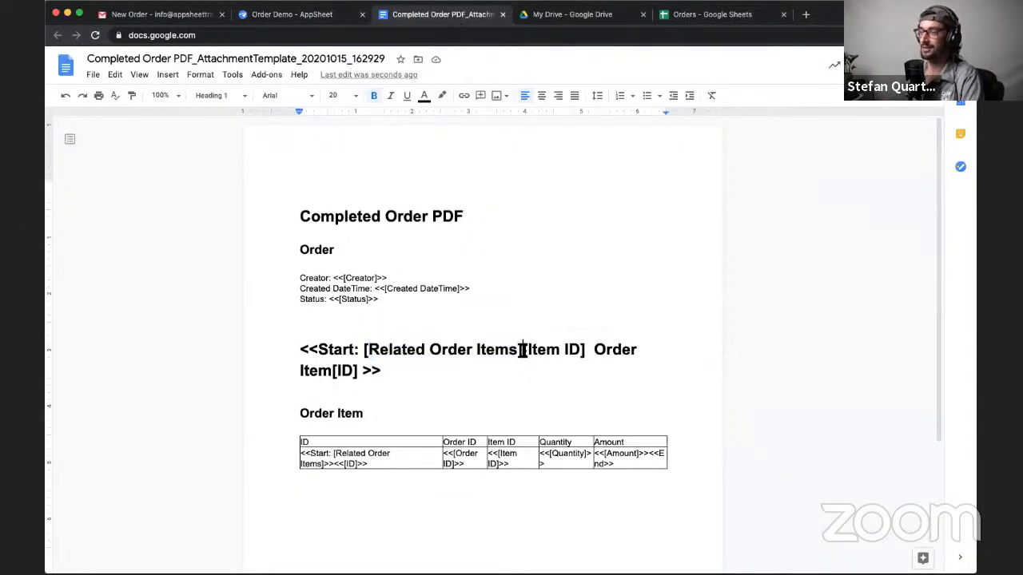
pyautogui.moveTo(593, 349); pyautogui.dragTo(357, 376)
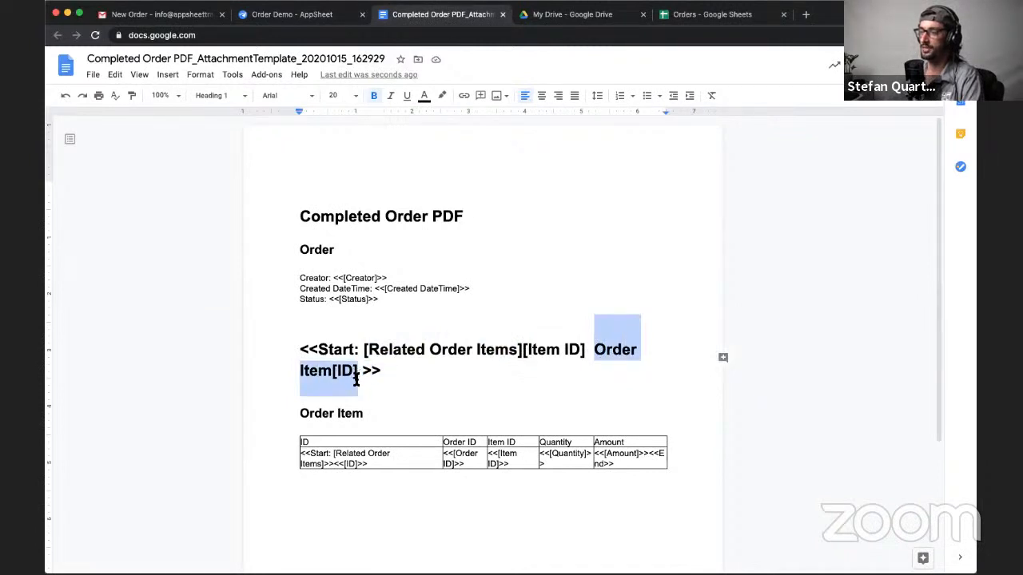
pyautogui.click(496, 355)
pyautogui.moveTo(522, 354); pyautogui.dragTo(363, 349)
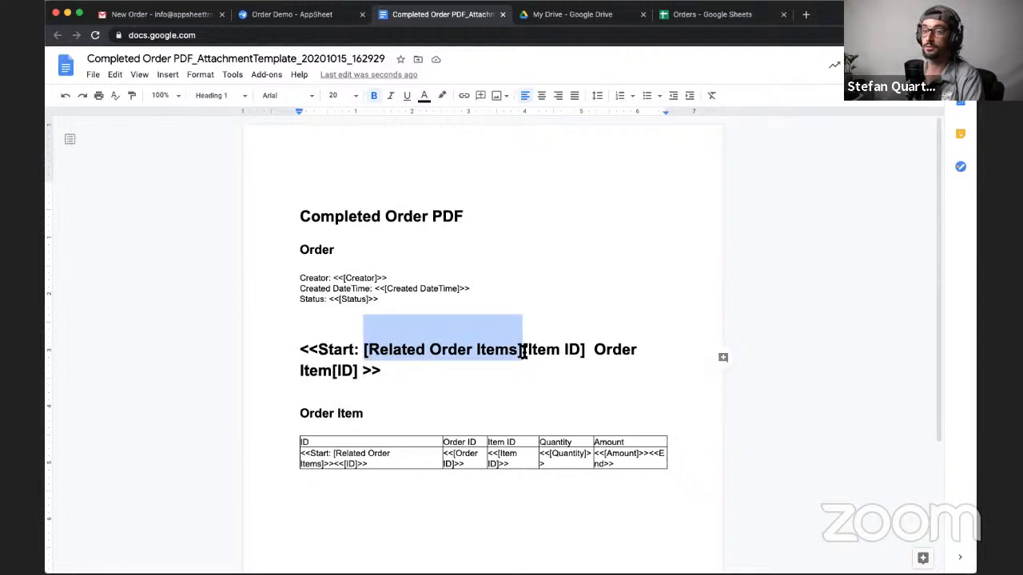
# - Delete the large demonstration Start expression and its empty lines between the Status line and the Order Item heading
pyautogui.moveTo(522, 350); pyautogui.dragTo(587, 349)
pyautogui.press('BackSpace')
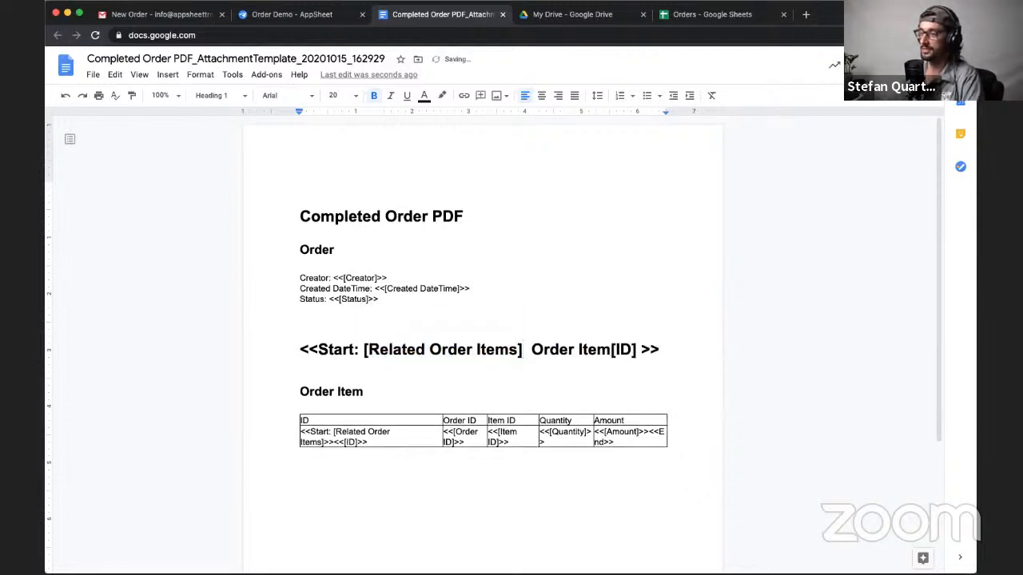
pyautogui.keyDown('shift'); pyautogui.click(639, 350); pyautogui.keyUp('shift')
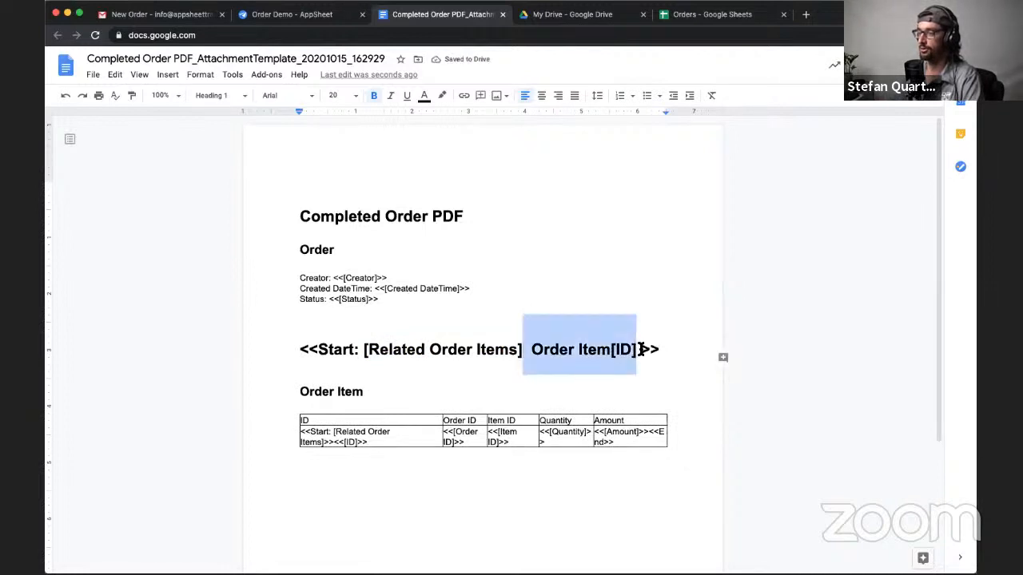
pyautogui.press('BackSpace')
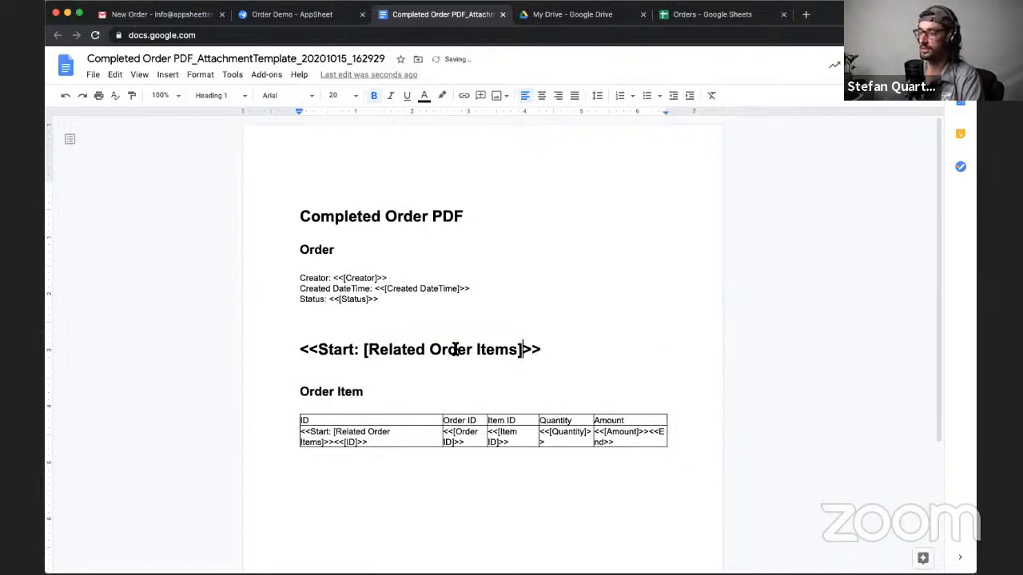
pyautogui.moveTo(542, 349); pyautogui.dragTo(290, 354)
pyautogui.press('BackSpace')
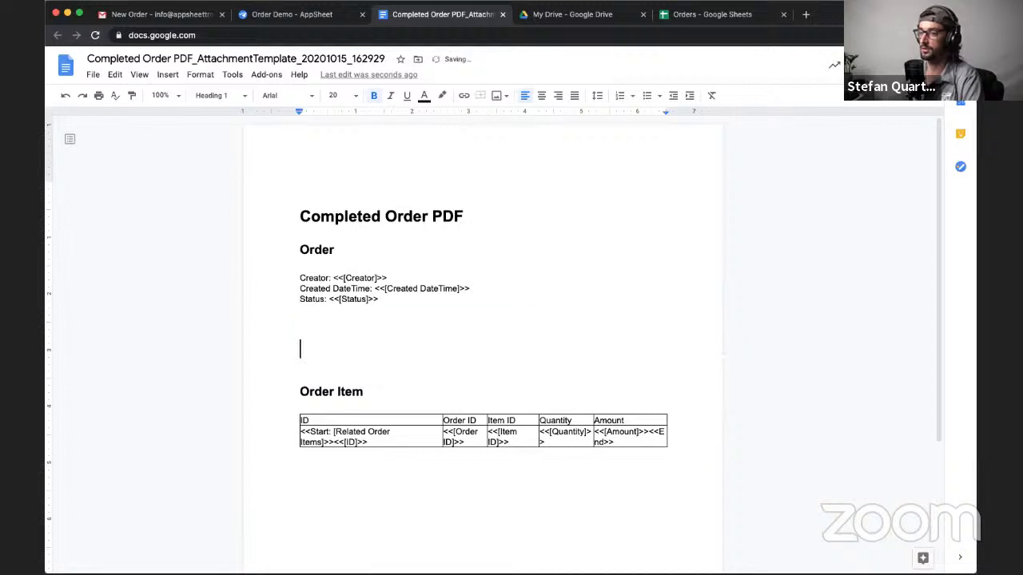
pyautogui.press('BackSpace')
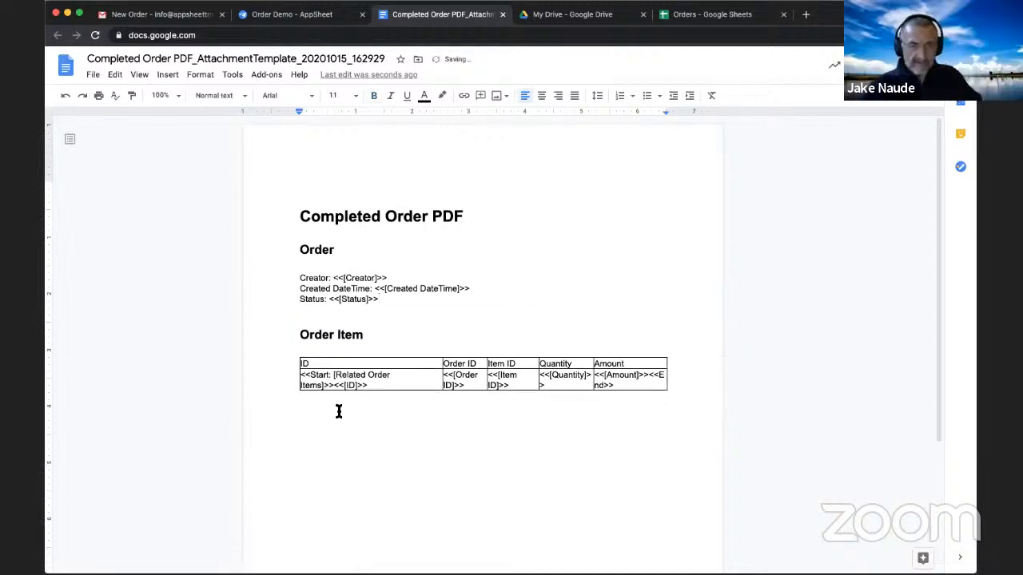
# - Examine <<Start: [Related Order Items]>> and the following <<[ID]>> placeholder in the Order Item table's ID column
pyautogui.click(332, 377)
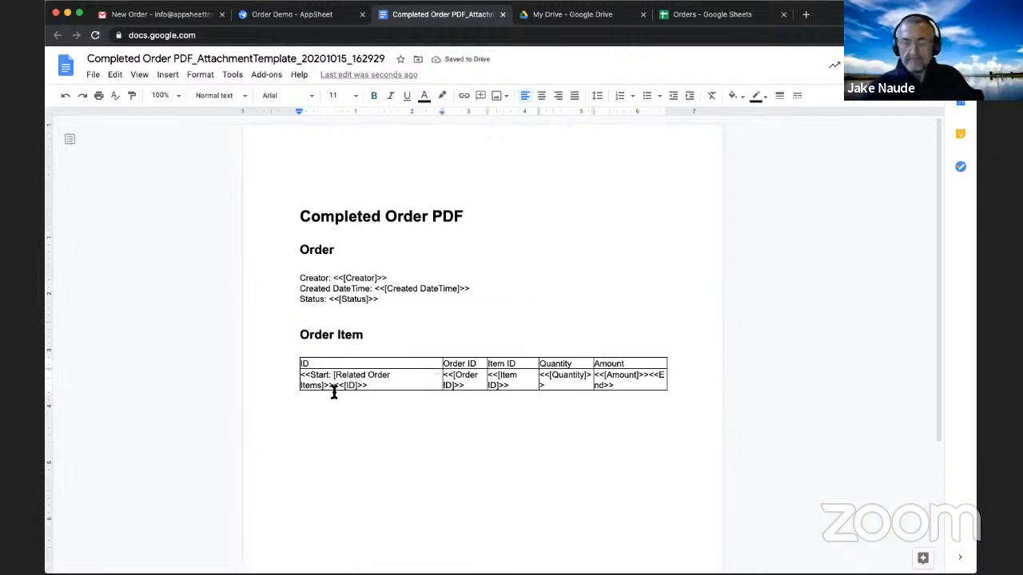
pyautogui.moveTo(301, 373); pyautogui.dragTo(323, 388)
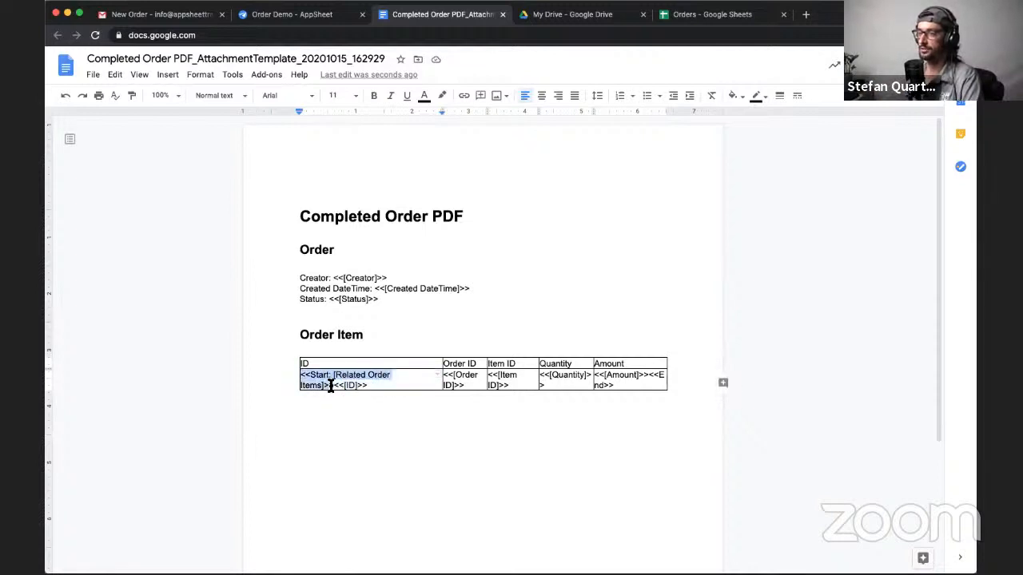
pyautogui.click(339, 375)
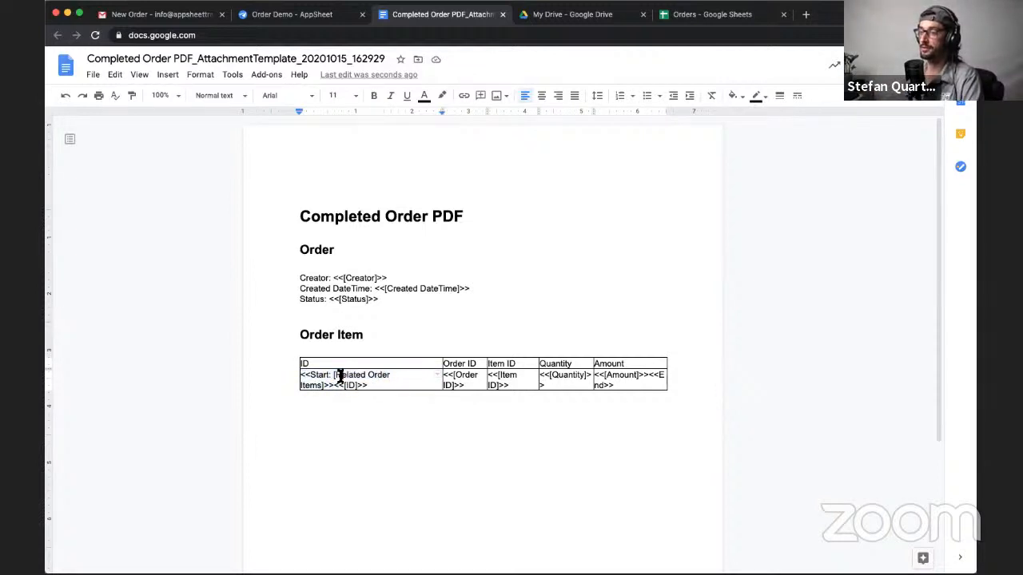
pyautogui.doubleClick(312, 386)
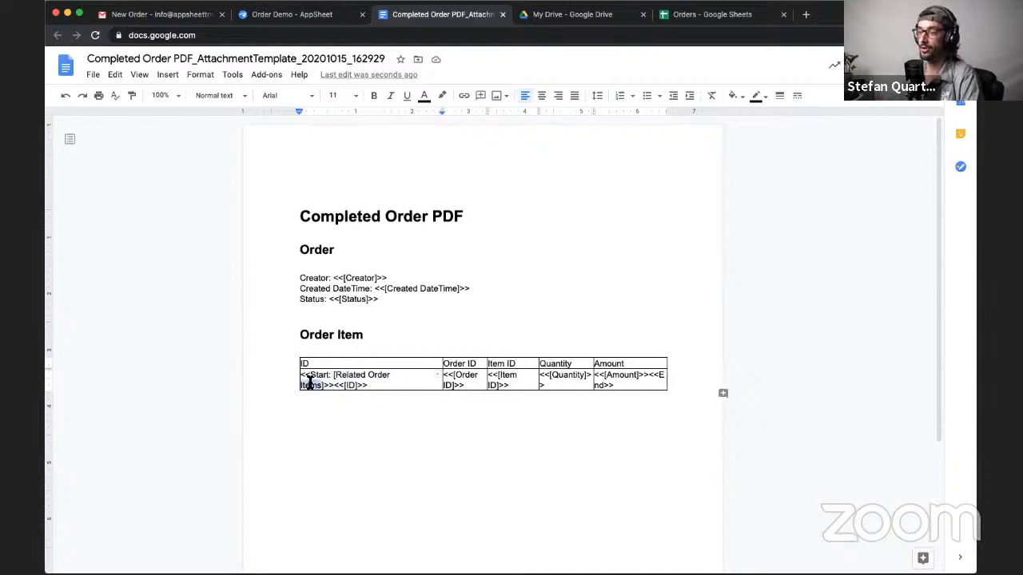
pyautogui.click(335, 386)
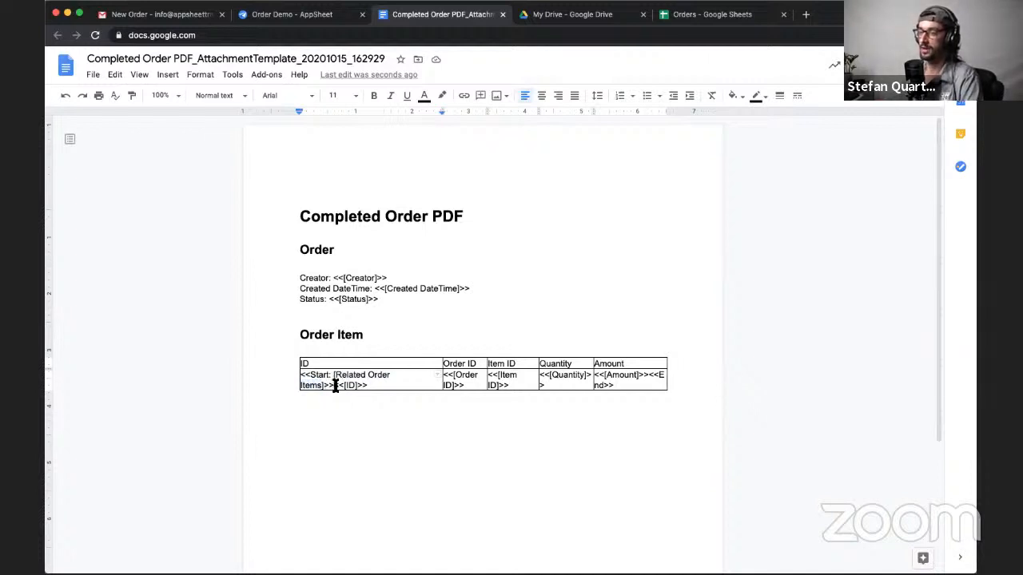
pyautogui.moveTo(335, 386); pyautogui.dragTo(366, 387)
# - Examine the Order ID, Item ID, Quantity and Amount placeholders in the Order Item table through the closing <<End>> tag
pyautogui.tripleClick(461, 378)
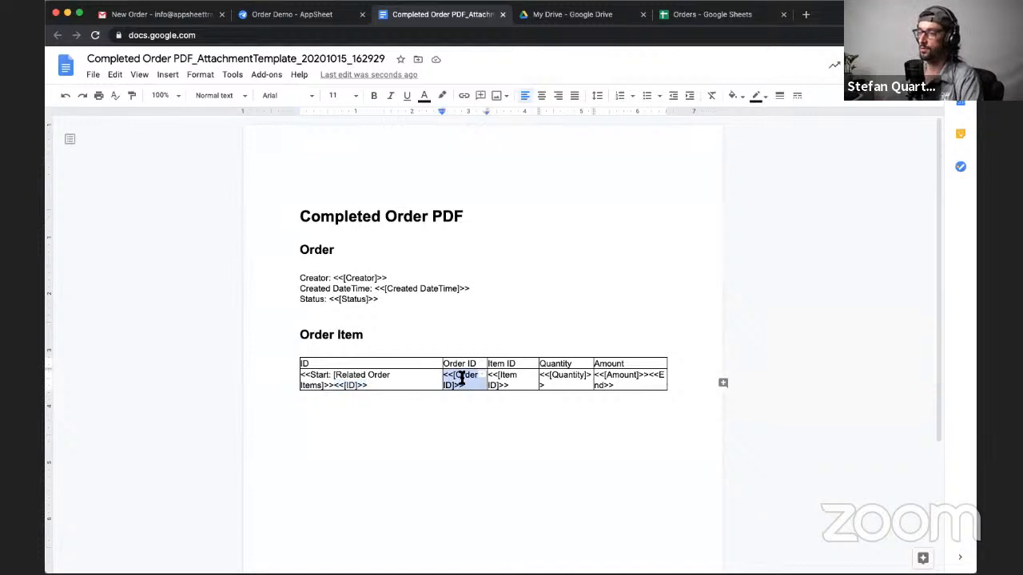
pyautogui.click(513, 382)
pyautogui.doubleClick(575, 375)
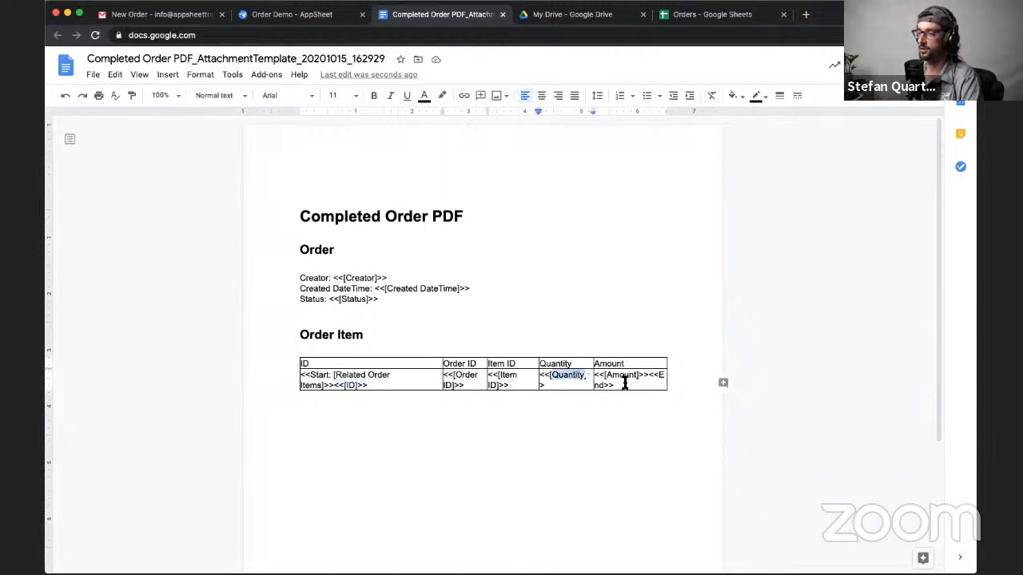
pyautogui.doubleClick(621, 381)
pyautogui.tripleClick(612, 384)
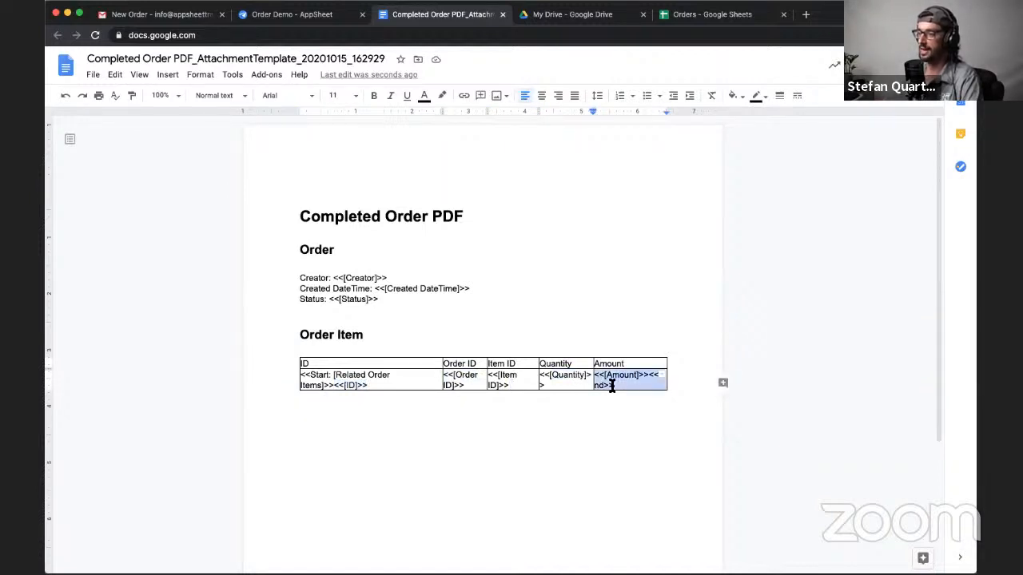
pyautogui.click(611, 385)
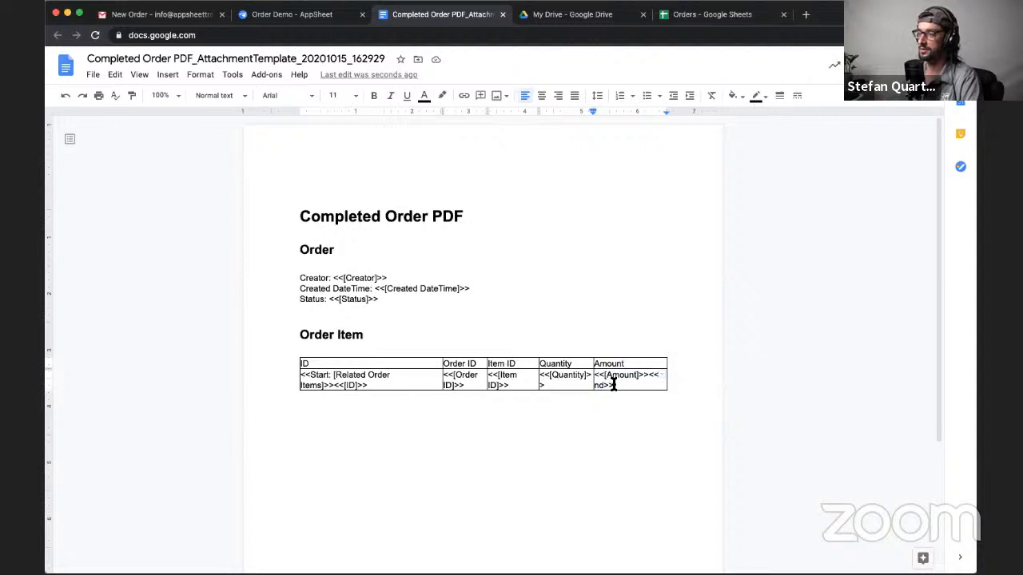
# - Review the template layout once more, focusing on the Start expression in the first cell of the placeholder row
pyautogui.click(411, 389)
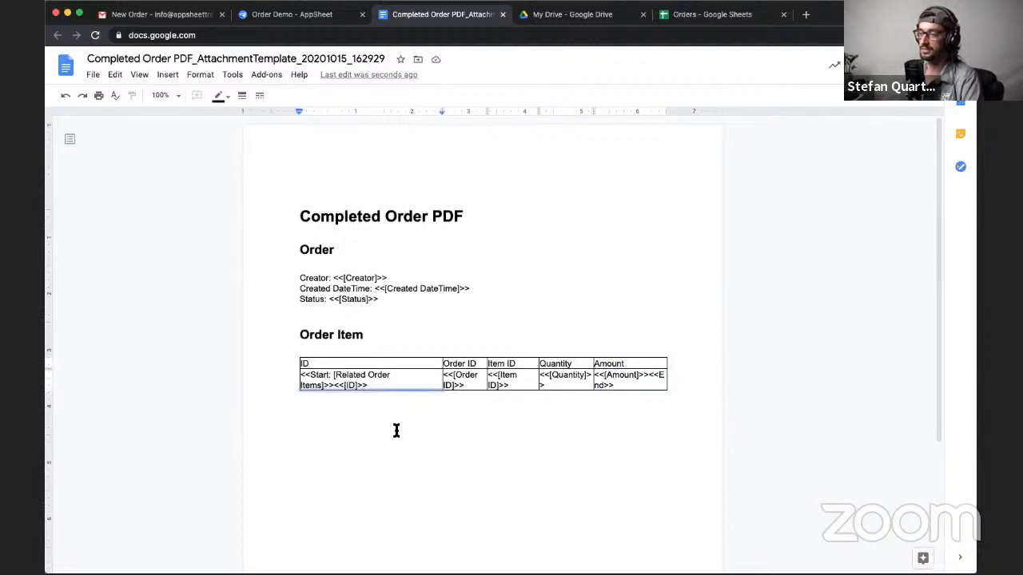
pyautogui.scroll(-1, 433, 417)
pyautogui.scroll(1, 433, 417)
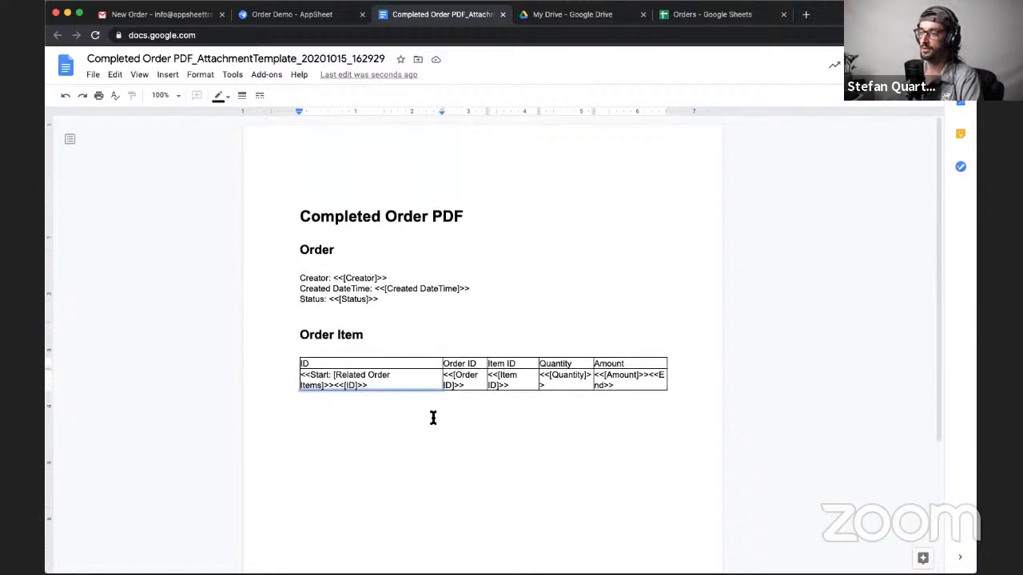
pyautogui.tripleClick(349, 377)
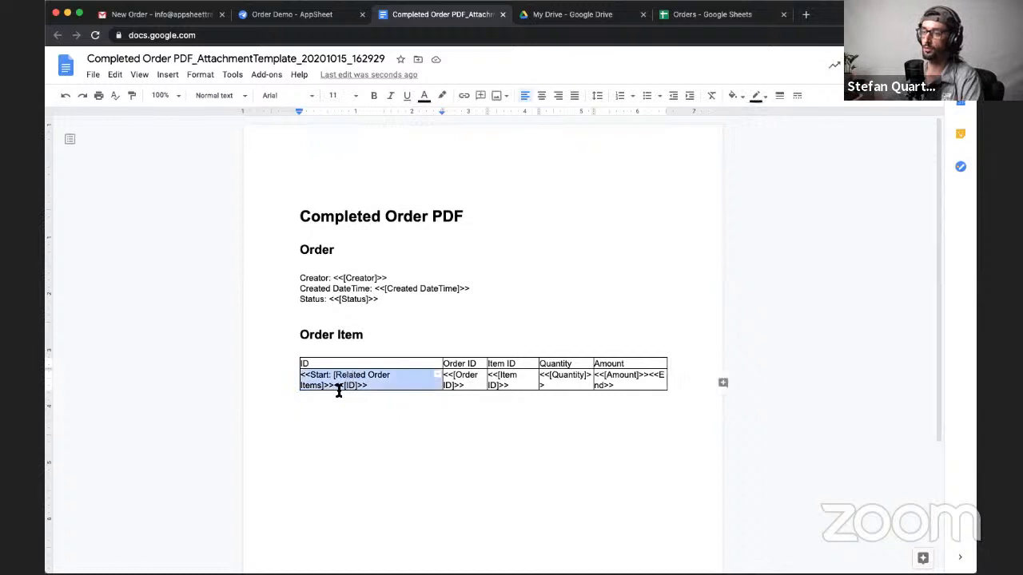
pyautogui.click(408, 455)
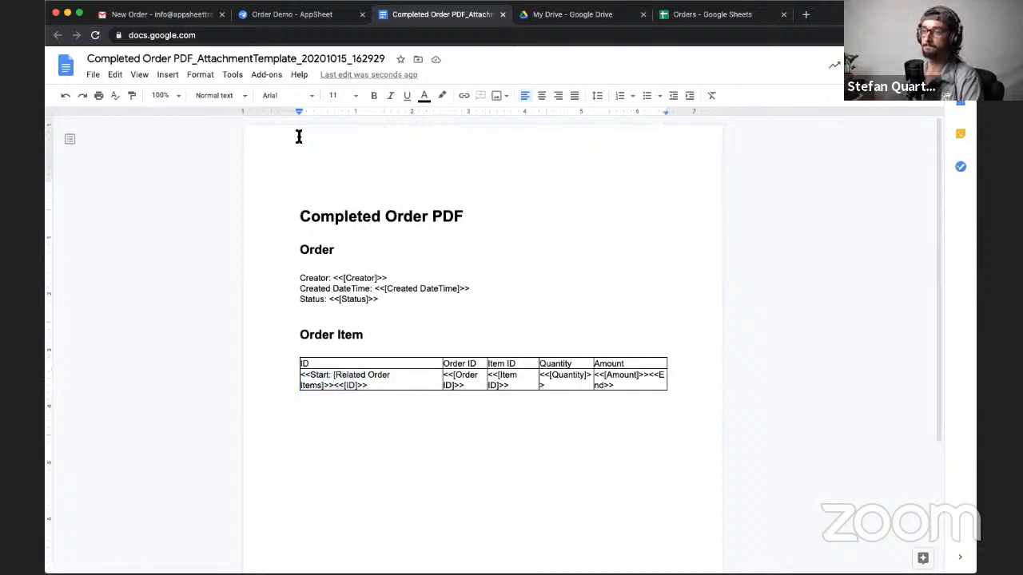
# - Switch to the Order Demo app in AppSheet and open the Create Order PDF action of the Completed Order PDF workflow rule
pyautogui.click(179, 16)
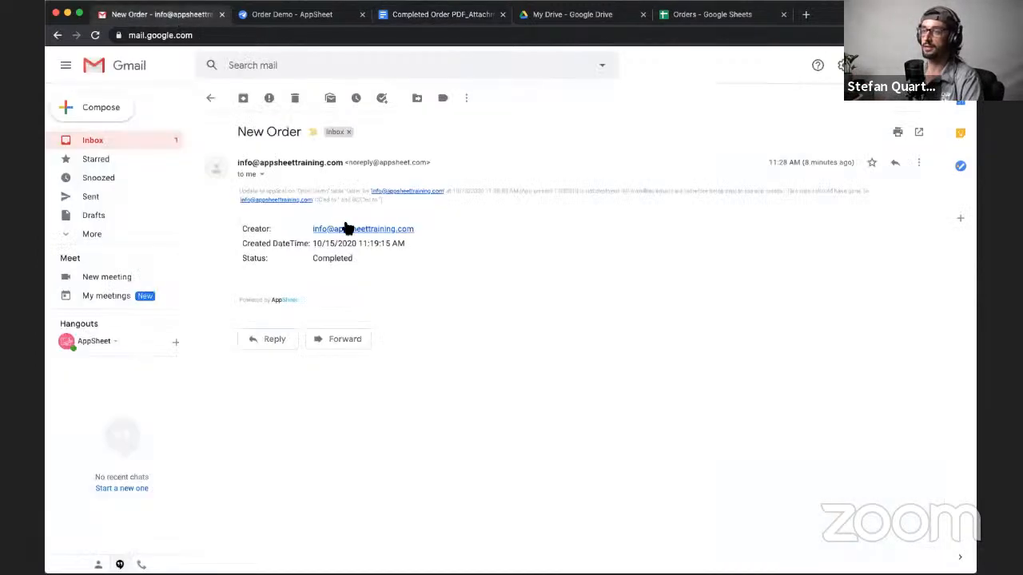
pyautogui.click(281, 16)
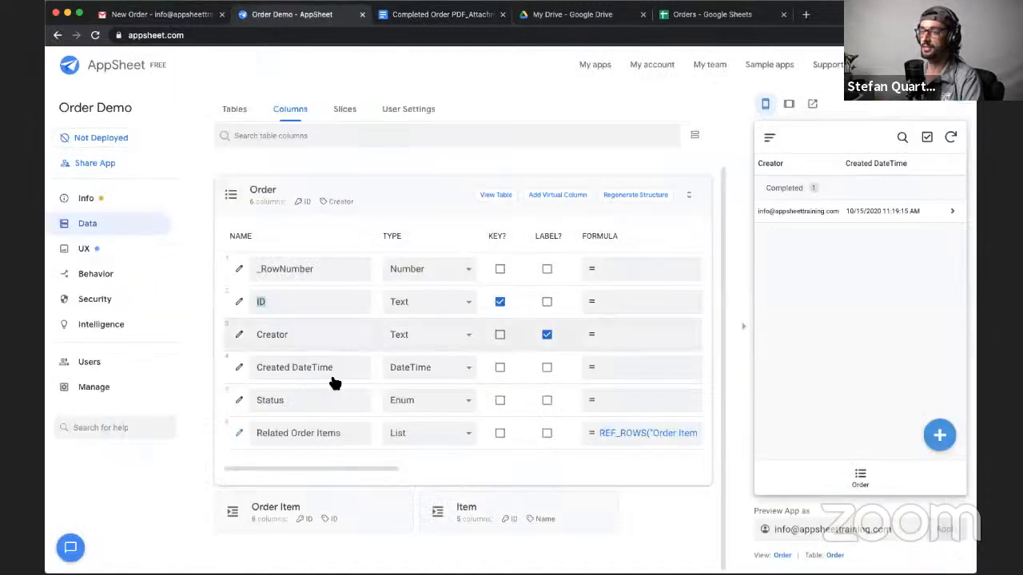
pyautogui.click(120, 281)
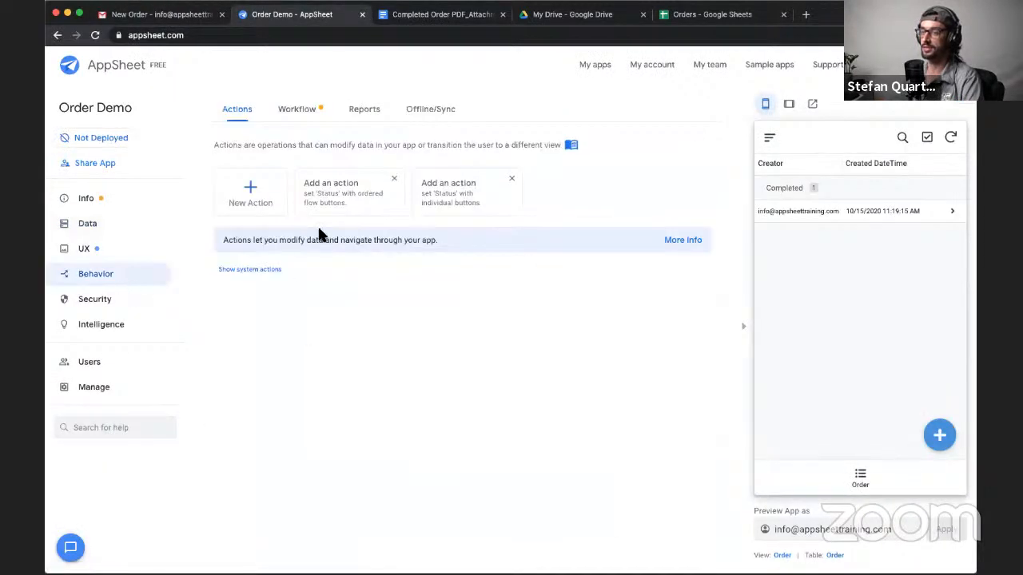
pyautogui.click(312, 111)
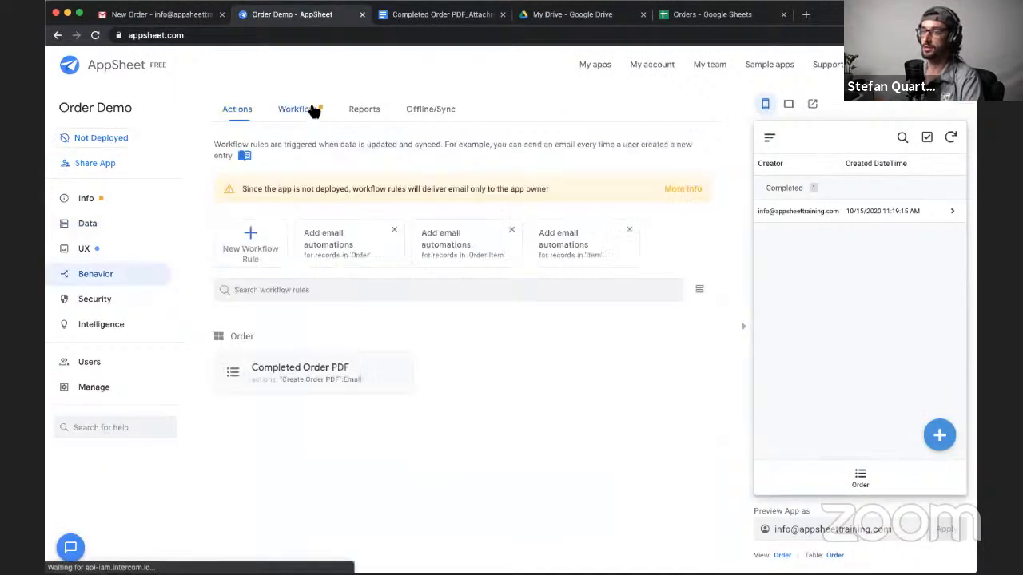
pyautogui.click(357, 378)
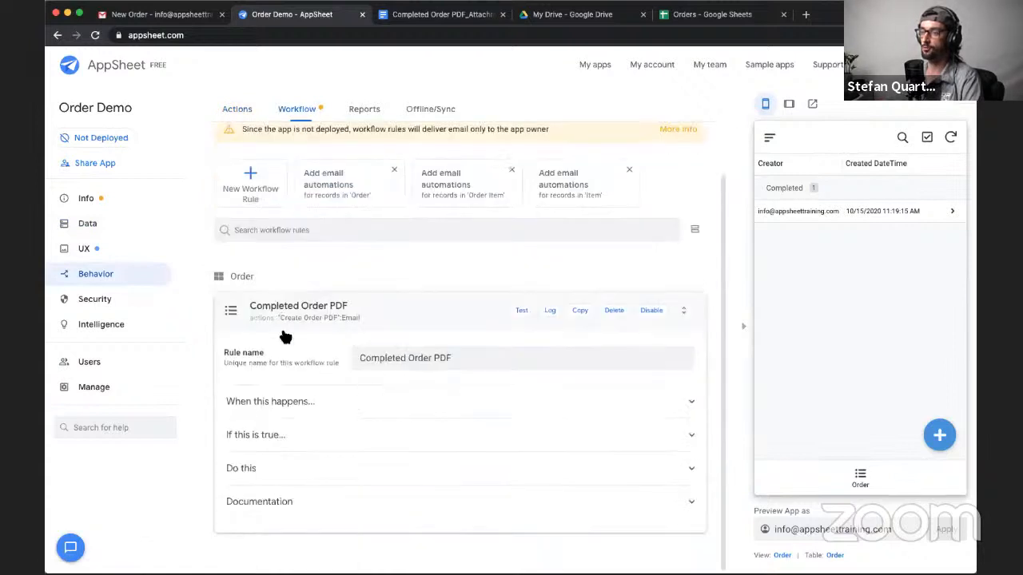
pyautogui.click(294, 465)
pyautogui.click(338, 428)
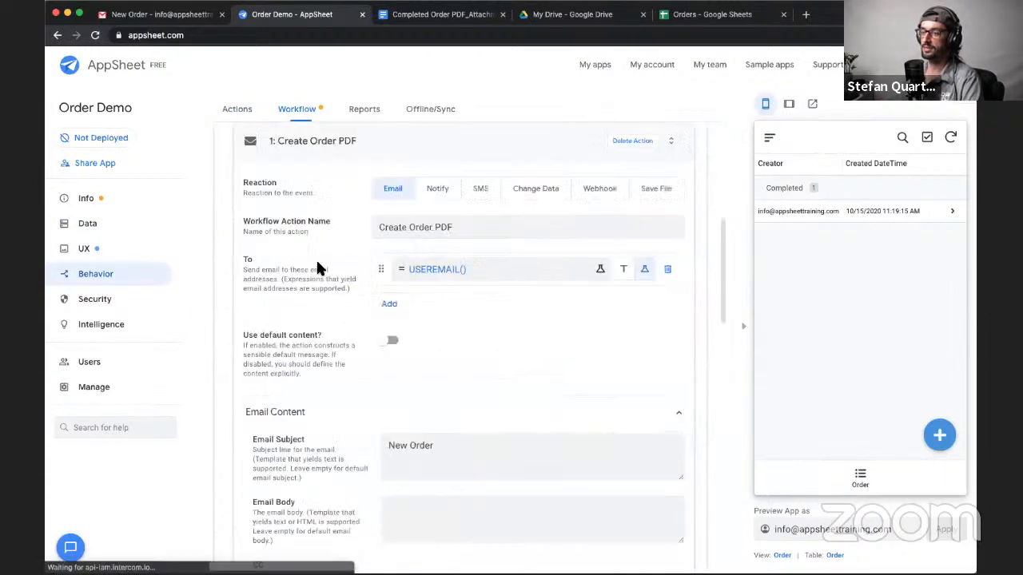
# - Replace the Create Order PDF action's attachment name with the beginning of a dynamic name, "Order_<<["
pyautogui.scroll(-3, 325, 239)
pyautogui.scroll(-5, 353, 338)
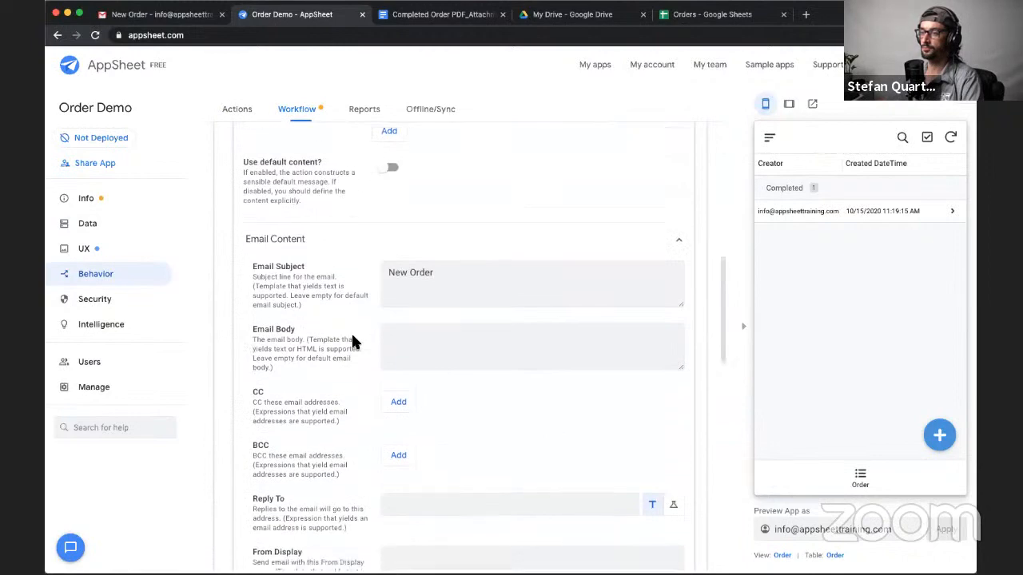
pyautogui.scroll(-2, 353, 341)
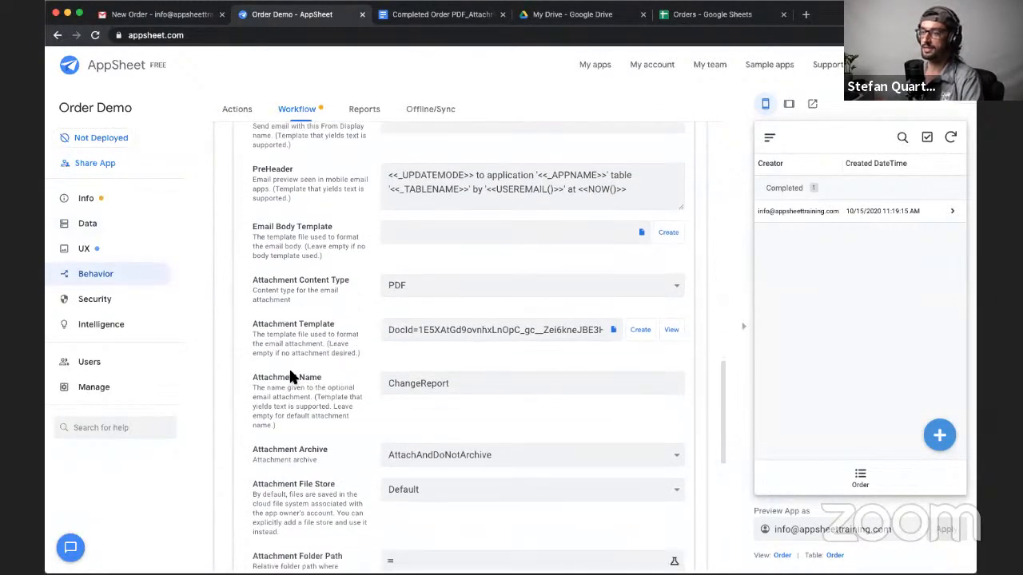
pyautogui.doubleClick(430, 386)
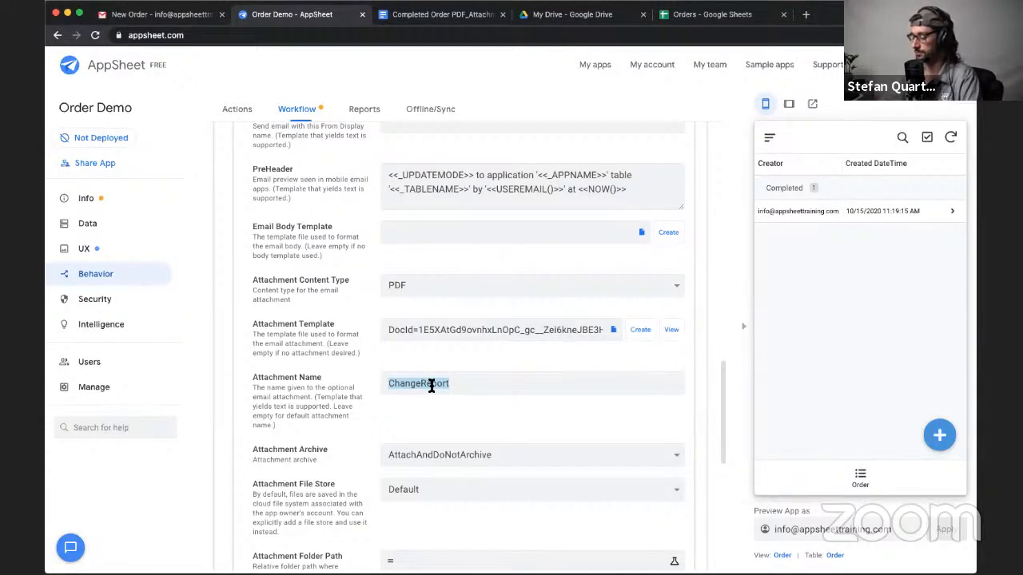
pyautogui.write('Order_<<[')
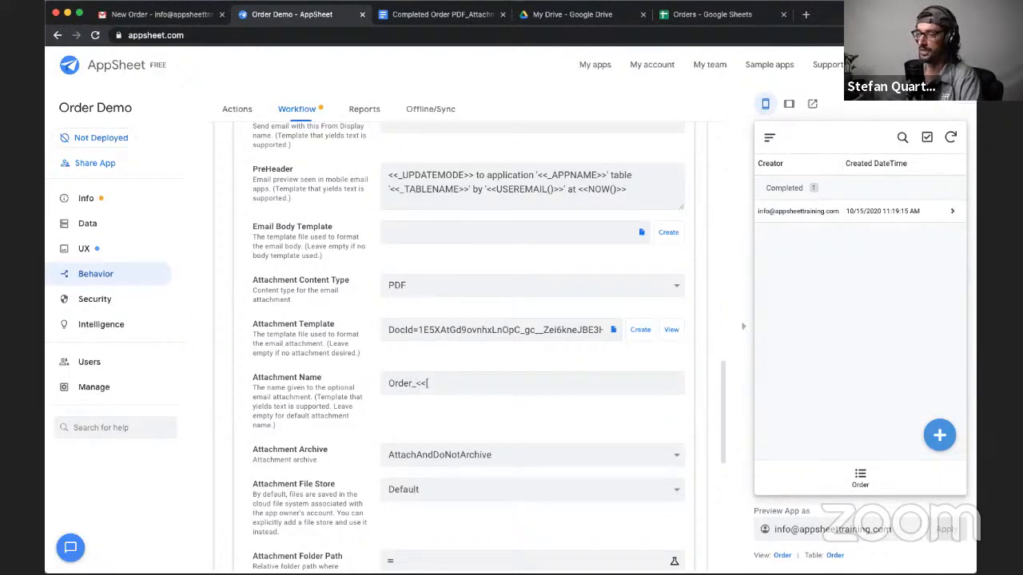
pyautogui.scroll(2, 438, 306)
pyautogui.scroll(-3, 469, 252)
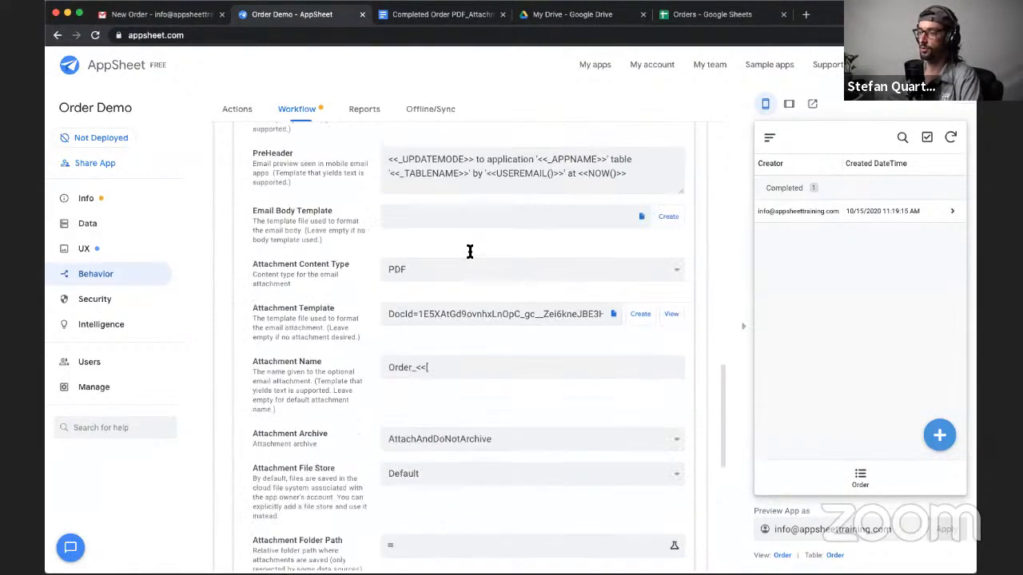
# - Copy the Created DateTime column name from the Order table schema, complete the attachment name as Order_<<[Created DateTime]>>, and close the schema helper
pyautogui.click(960, 116)
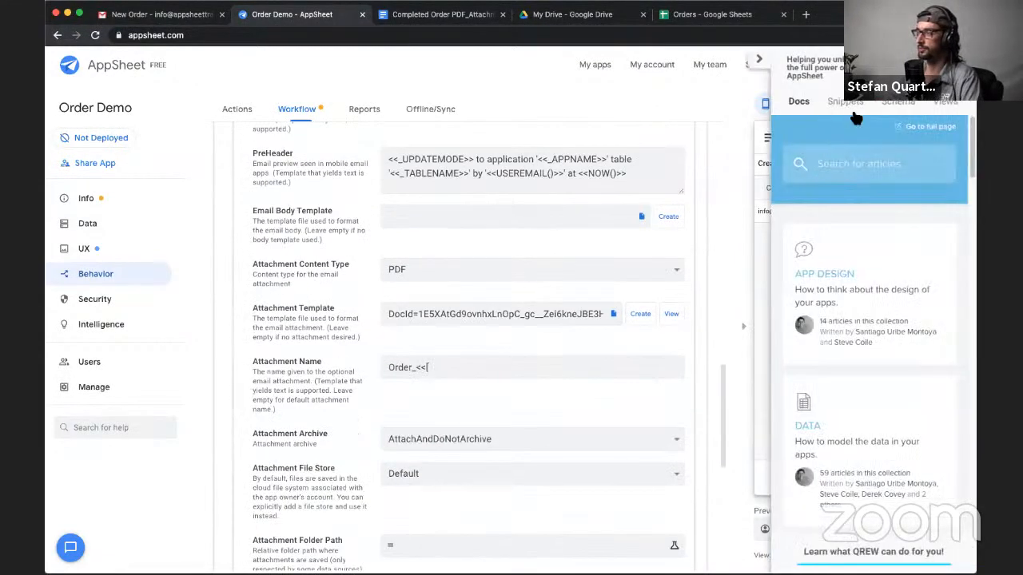
pyautogui.click(898, 101)
pyautogui.click(797, 166)
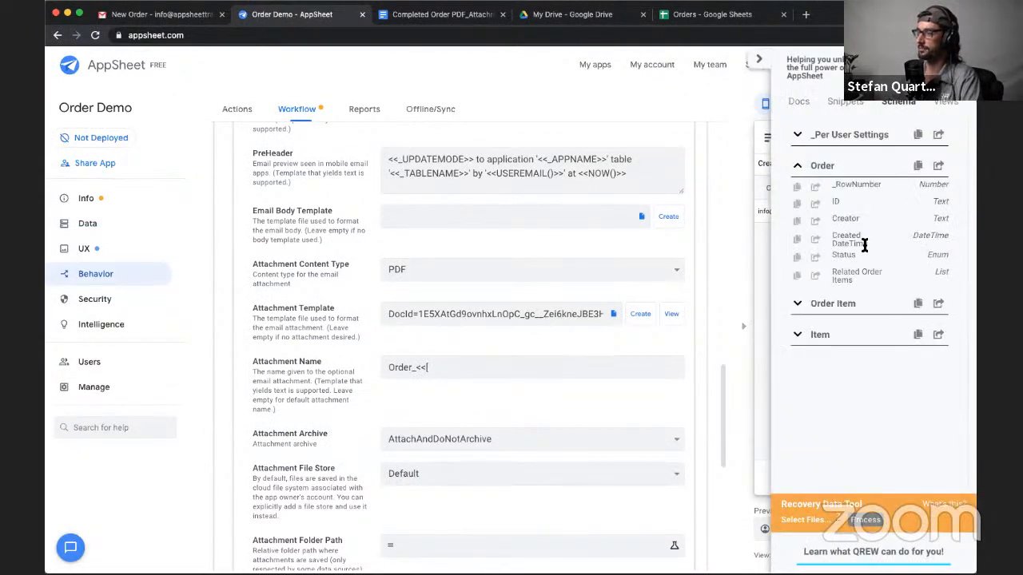
pyautogui.moveTo(863, 246); pyautogui.dragTo(836, 239)
pyautogui.hotkey('ctrl', 'c')
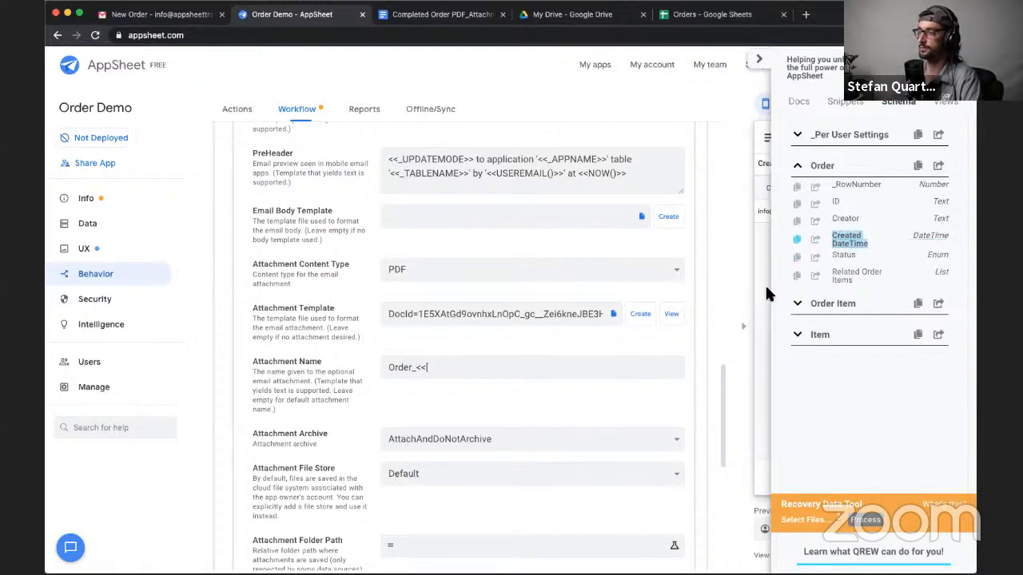
pyautogui.click(499, 367)
pyautogui.hotkey('ctrl', 'v')
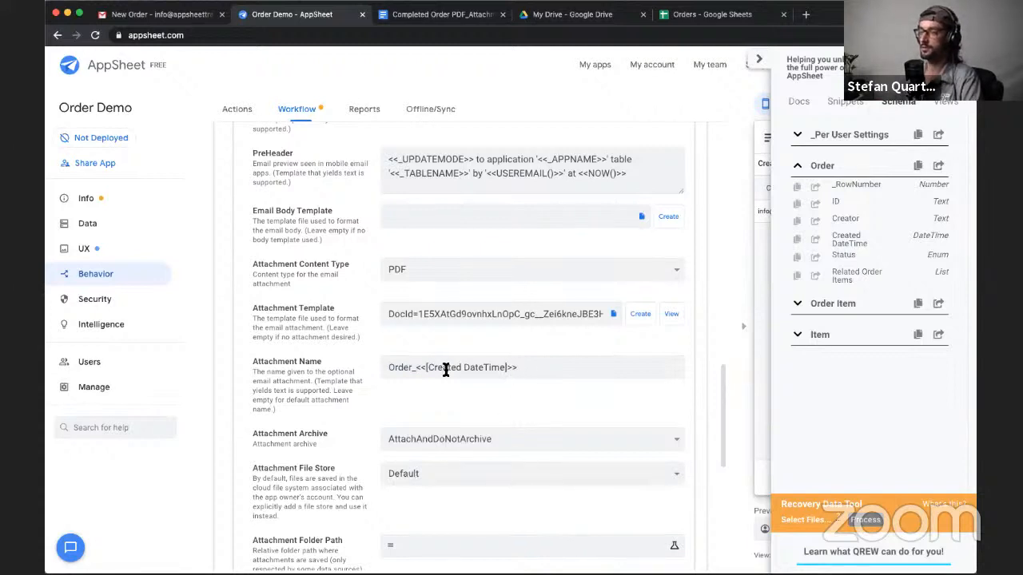
pyautogui.scroll(-1, 503, 391)
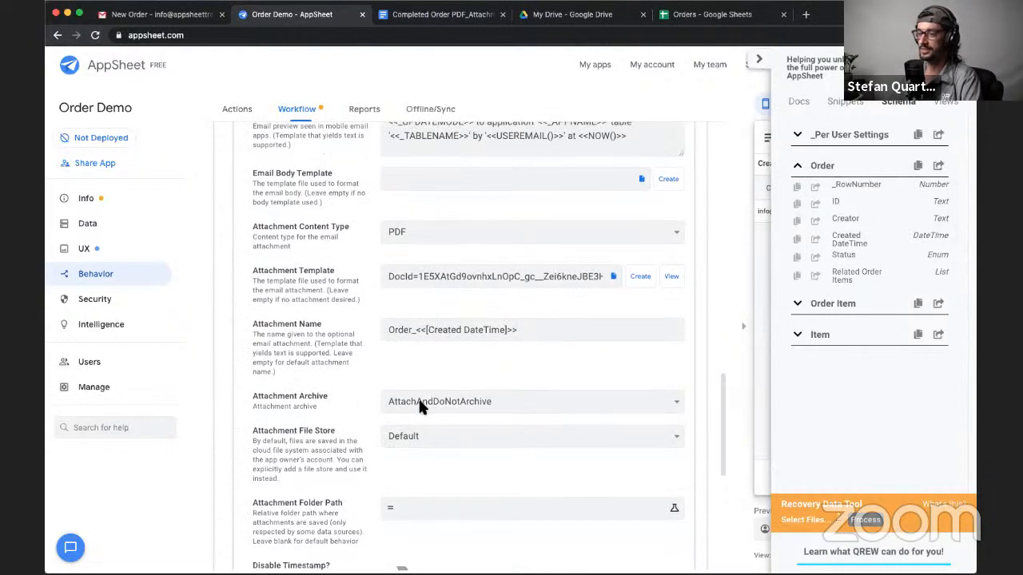
pyautogui.scroll(-2, 481, 382)
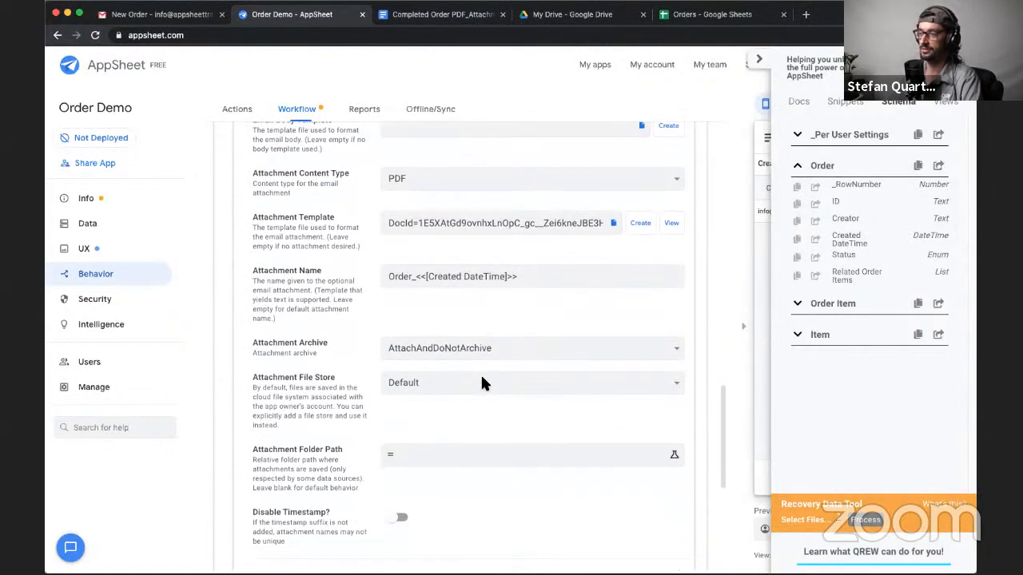
pyautogui.click(759, 59)
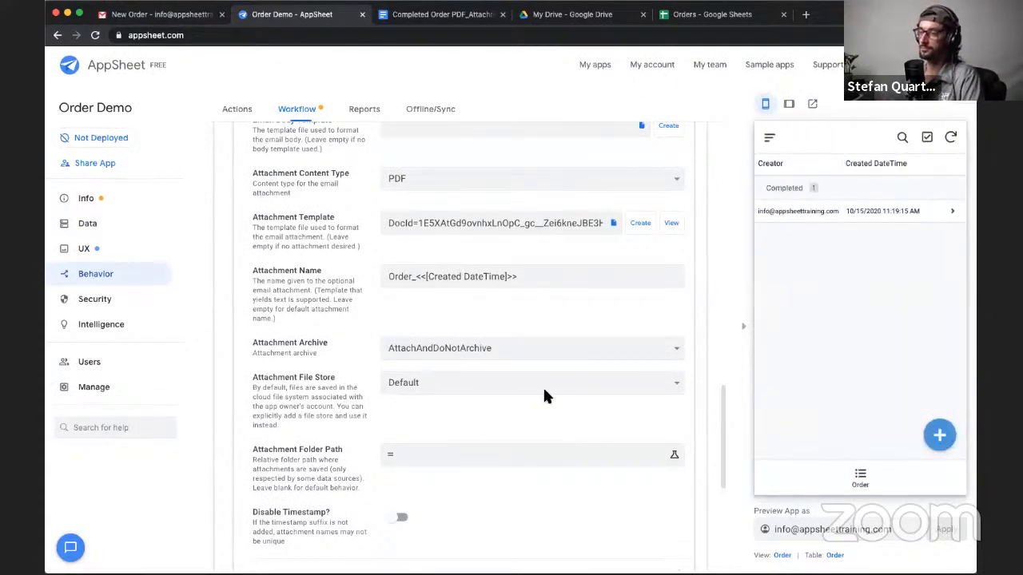
# - Set the existing order's status to Trashed in the app preview, save the record and sync the change
pyautogui.click(888, 214)
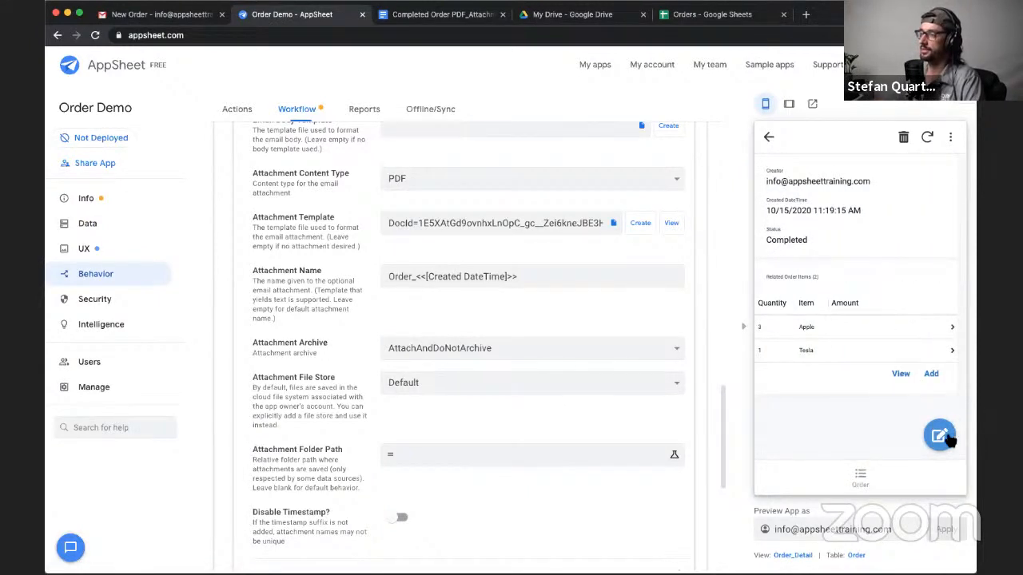
pyautogui.click(939, 435)
pyautogui.click(921, 296)
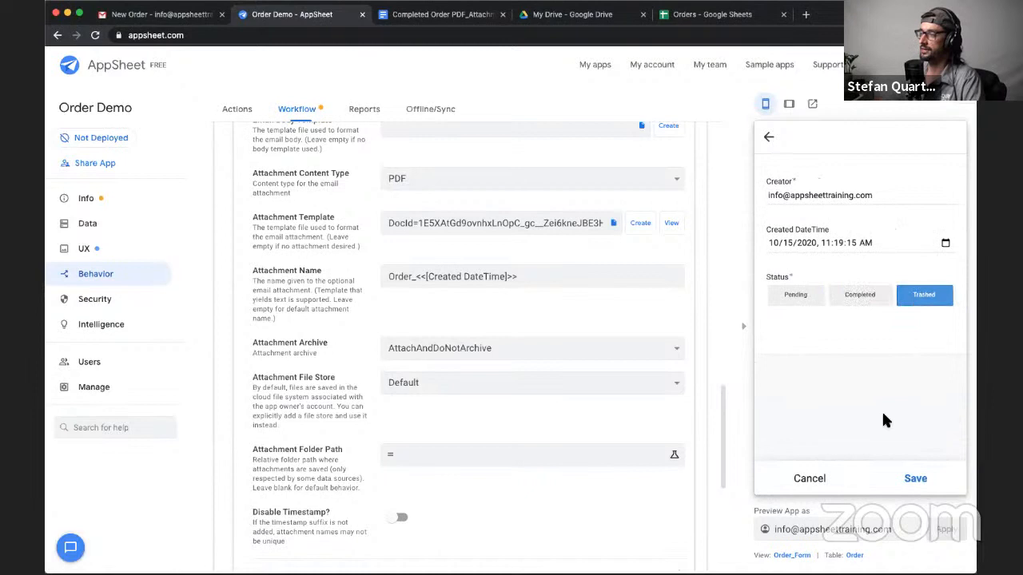
pyautogui.click(915, 479)
pyautogui.click(928, 138)
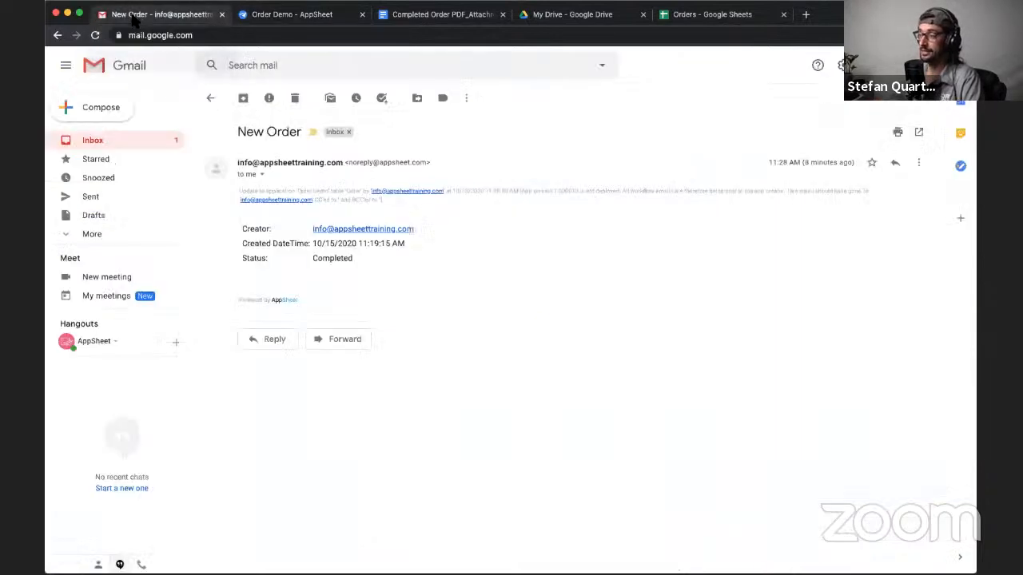
# - Switch to Gmail, go back from the open New Order message to the inbox and refresh it
pyautogui.click(134, 15)
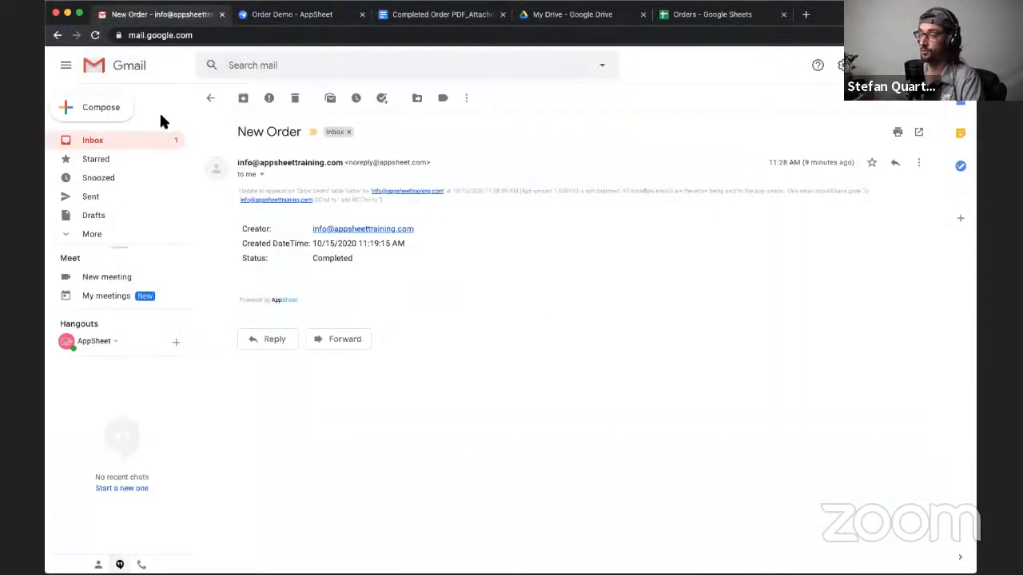
pyautogui.click(211, 98)
pyautogui.click(246, 98)
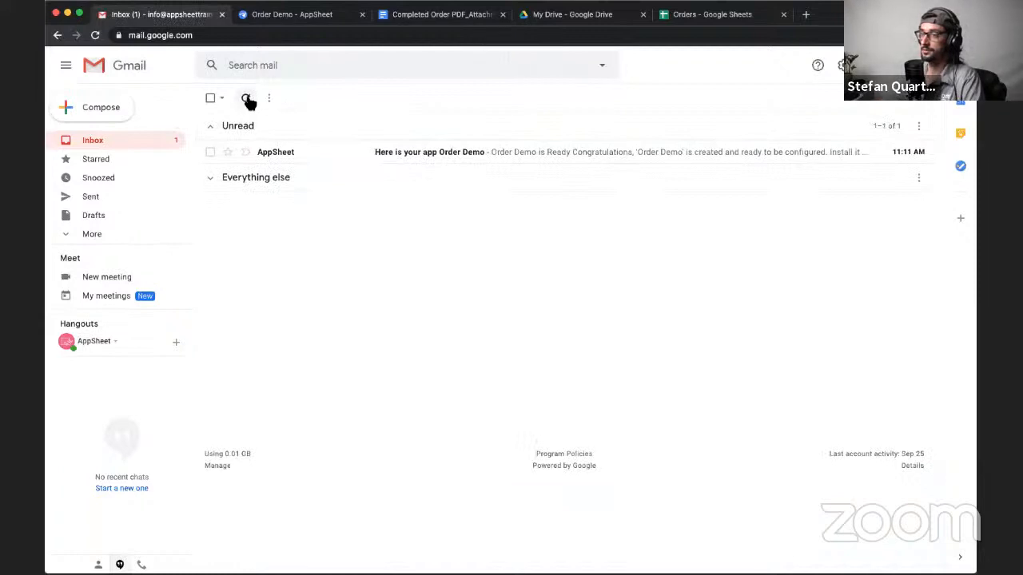
# - Return to the AppSheet preview, set the same order's status to Completed and save it to trigger the workflow
pyautogui.click(310, 16)
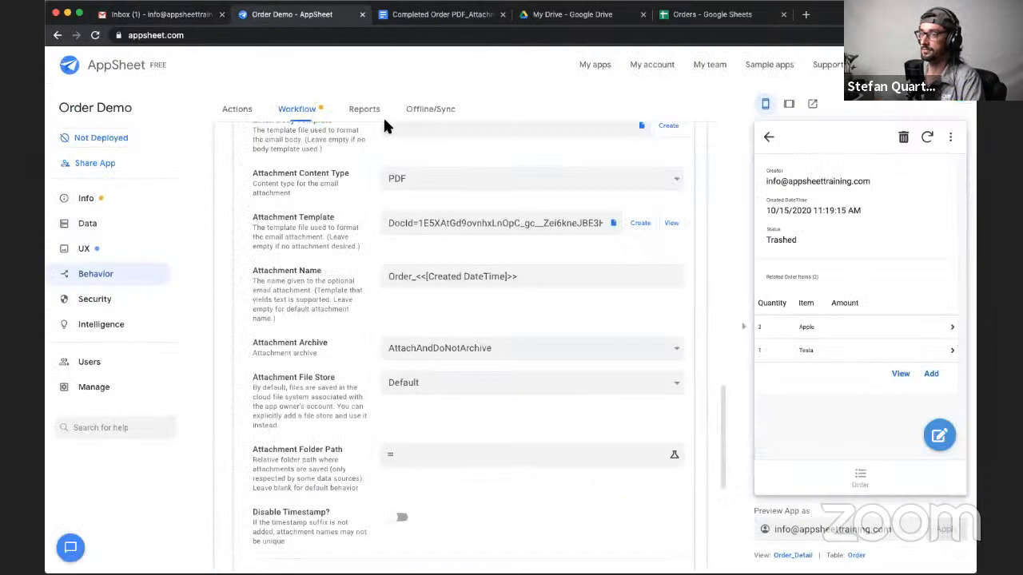
pyautogui.click(939, 436)
pyautogui.click(871, 296)
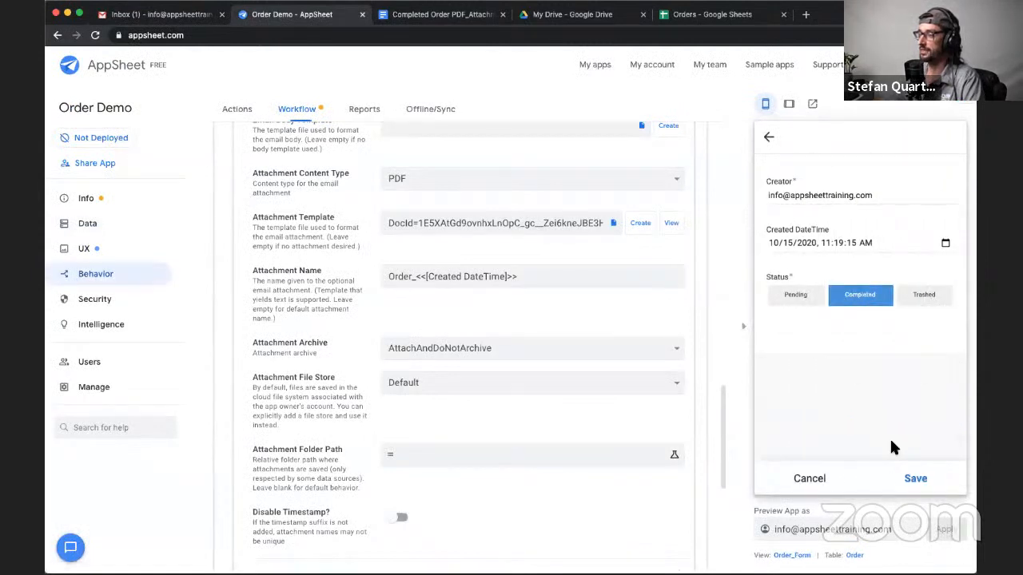
pyautogui.click(914, 477)
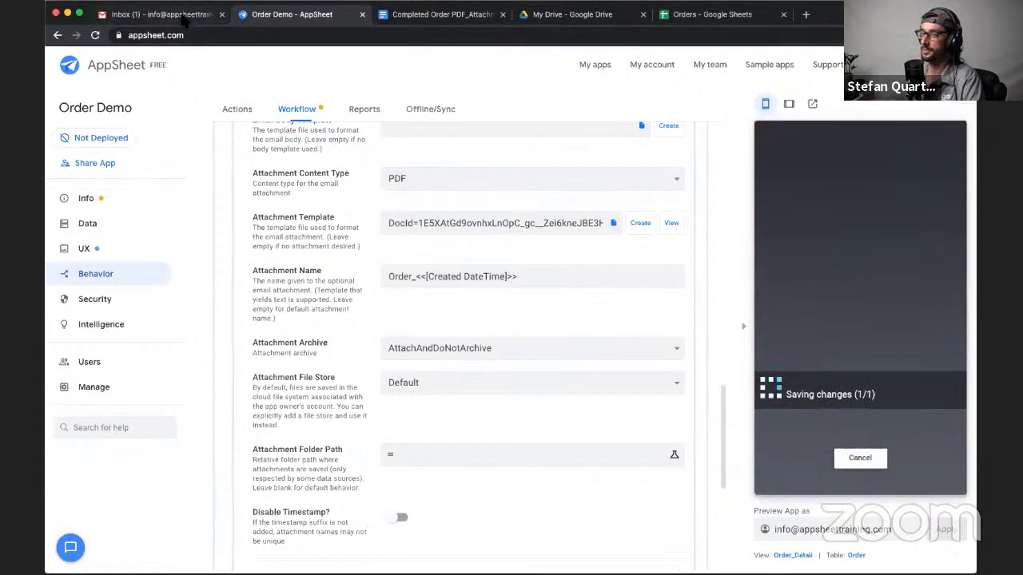
# - Check the Gmail inbox repeatedly for the workflow email with the order PDF, verifying in AppSheet that the order has synced
pyautogui.click(182, 19)
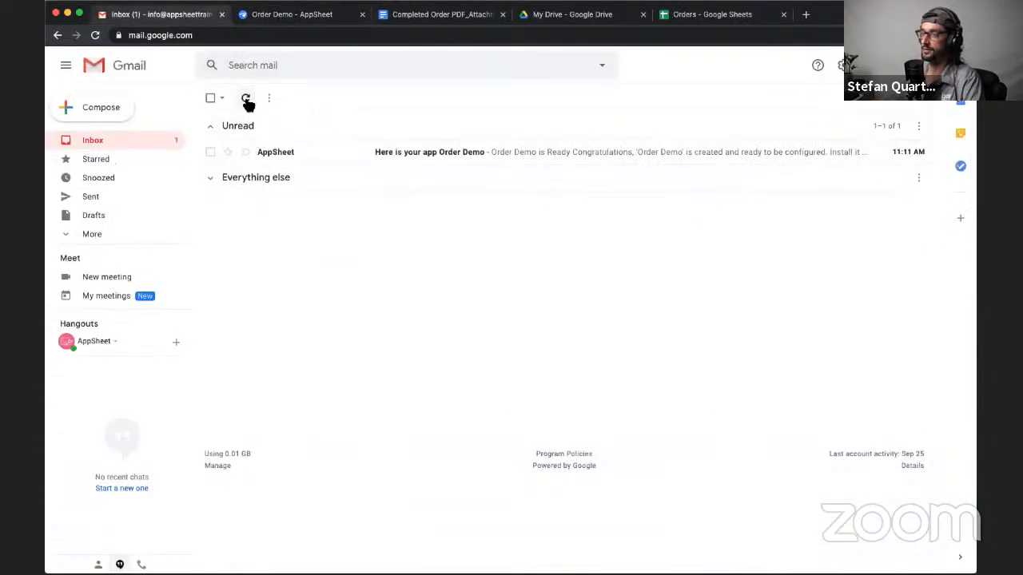
pyautogui.click(246, 98)
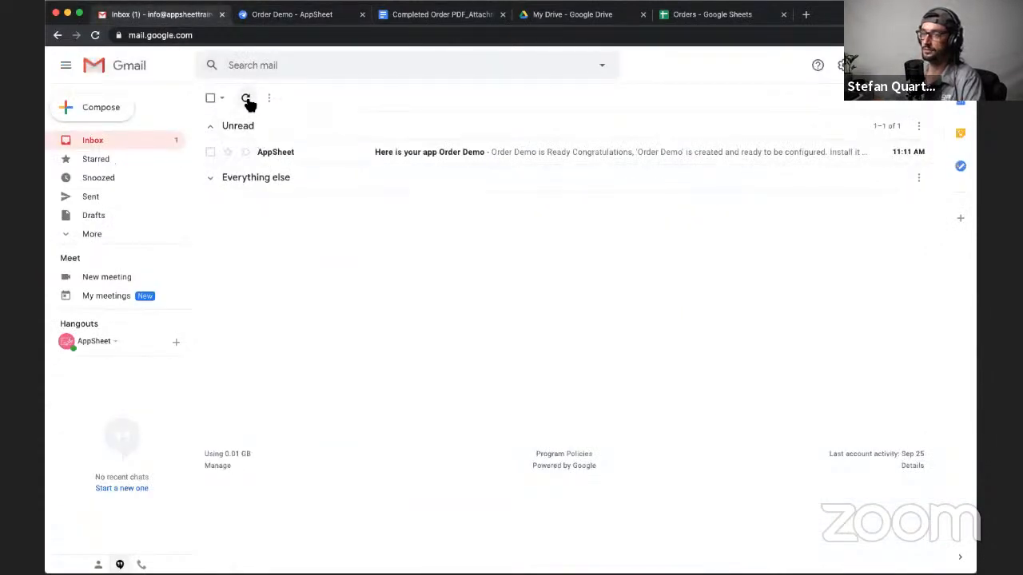
pyautogui.click(246, 98)
pyautogui.click(247, 98)
pyautogui.click(272, 14)
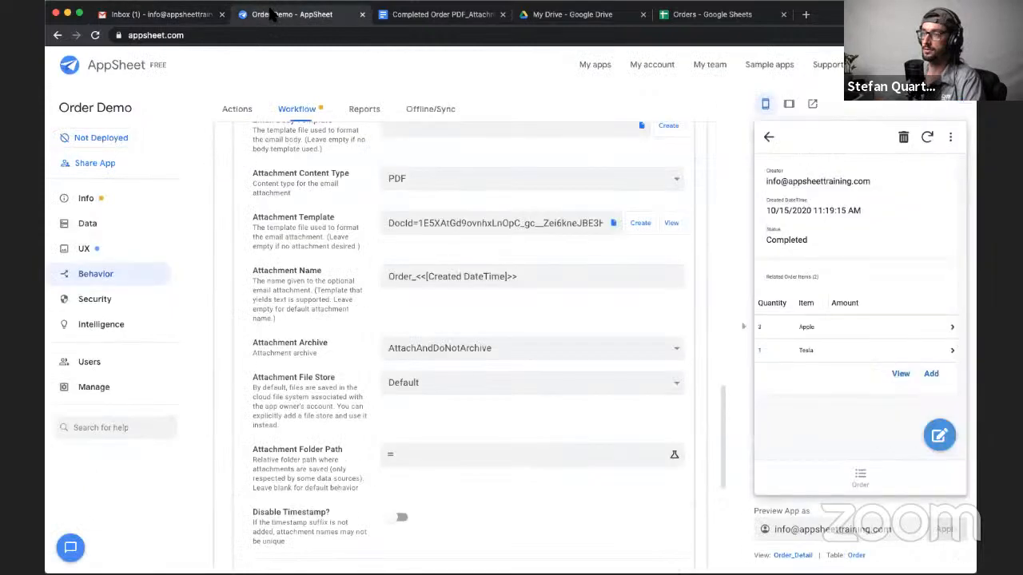
pyautogui.click(171, 16)
pyautogui.click(246, 100)
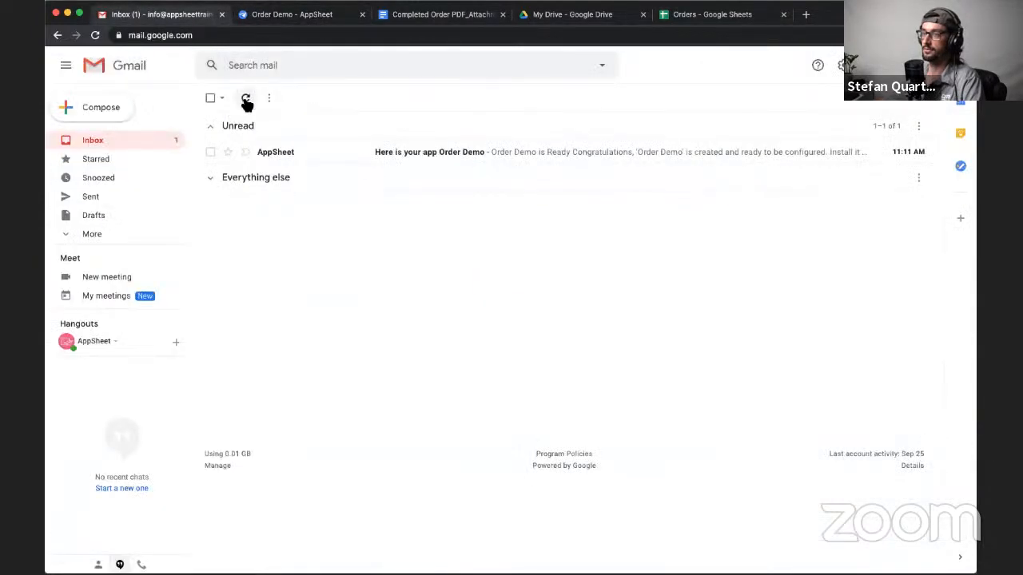
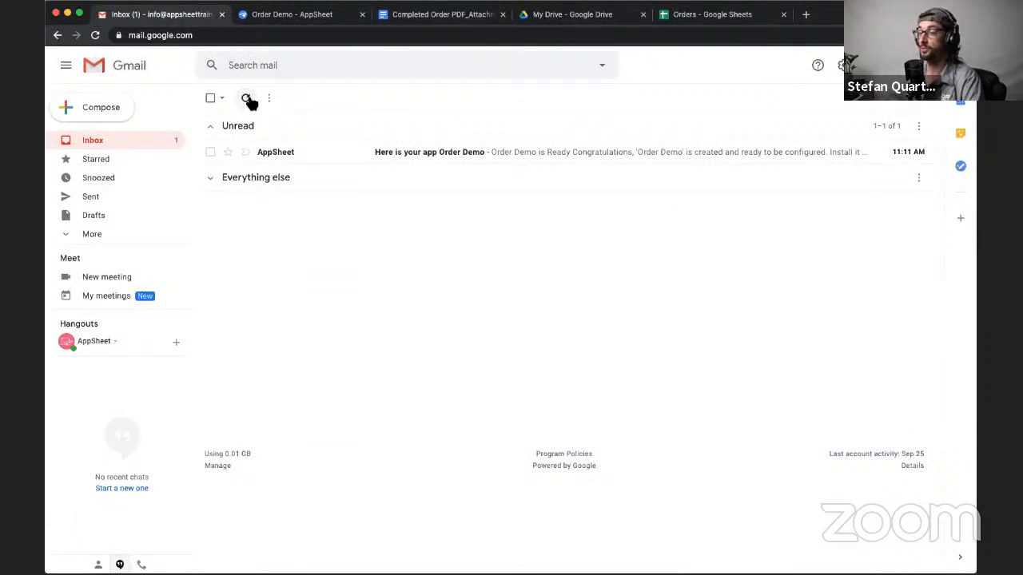
# - Refresh the Gmail inbox, open the New Order email and review the order details in its body
pyautogui.click(247, 98)
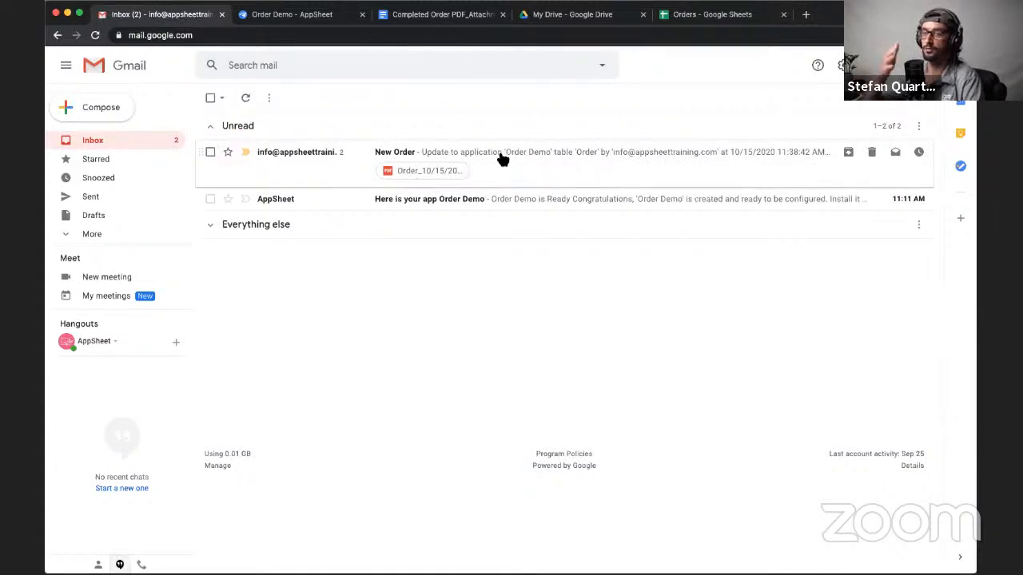
pyautogui.click(354, 170)
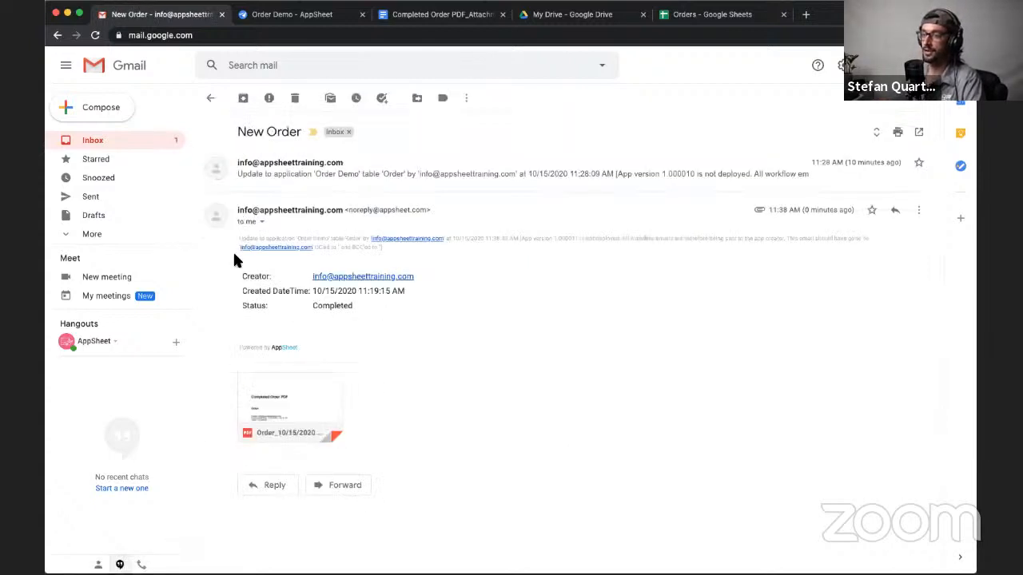
pyautogui.moveTo(256, 281); pyautogui.dragTo(405, 316)
pyautogui.click(406, 316)
pyautogui.moveTo(294, 417)
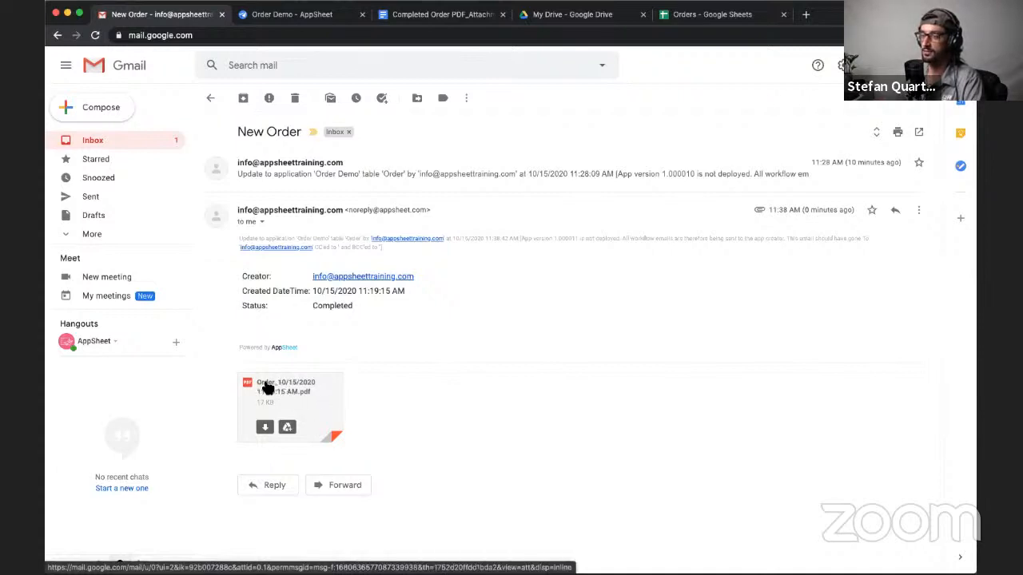
# - Open the attached order PDF, examine the order details and Order Item table, and close the preview
pyautogui.click(319, 412)
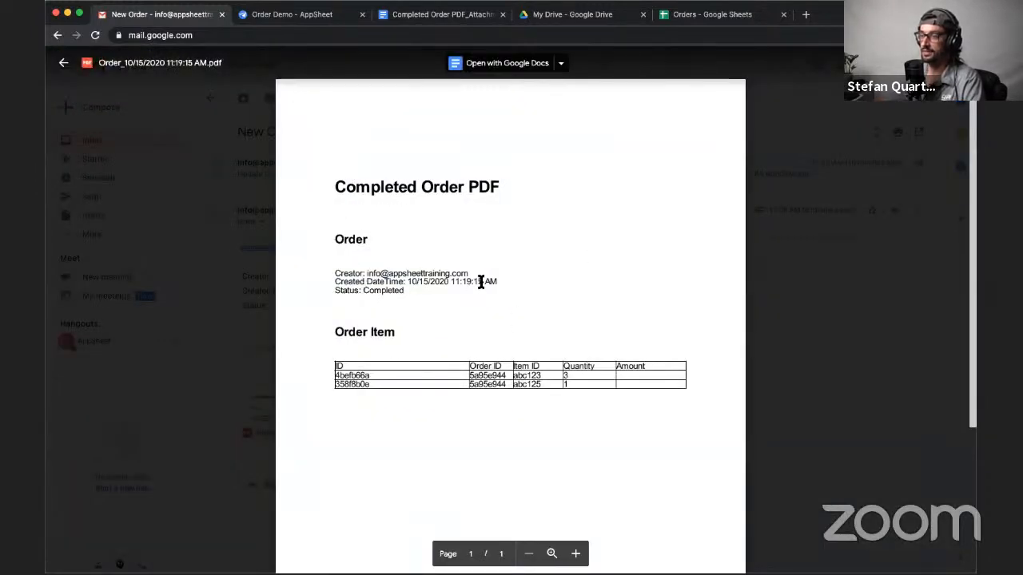
pyautogui.scroll(-2, 480, 283)
pyautogui.scroll(2, 482, 279)
pyautogui.scroll(-1, 480, 277)
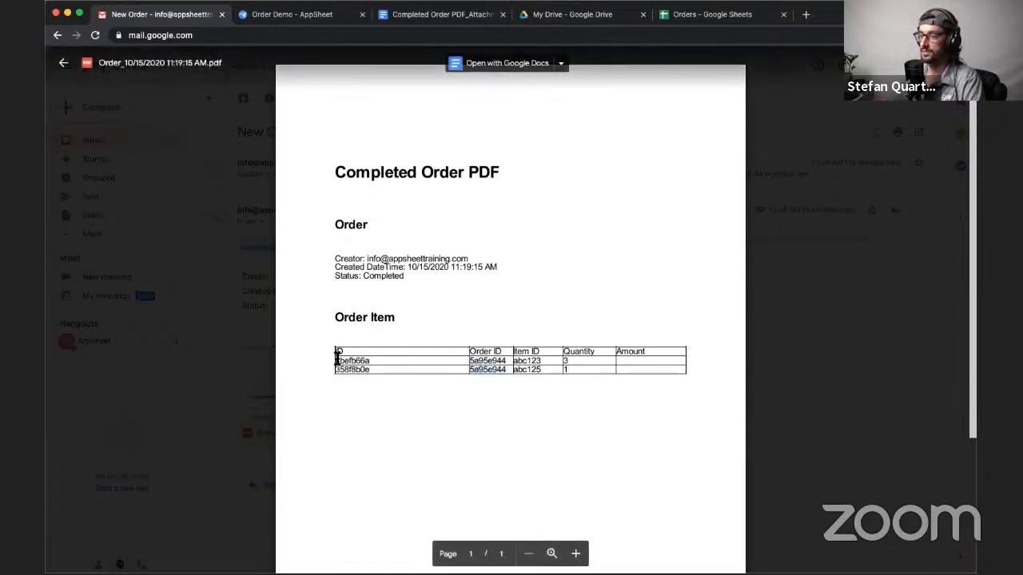
pyautogui.moveTo(335, 358); pyautogui.dragTo(533, 370)
pyautogui.click(532, 370)
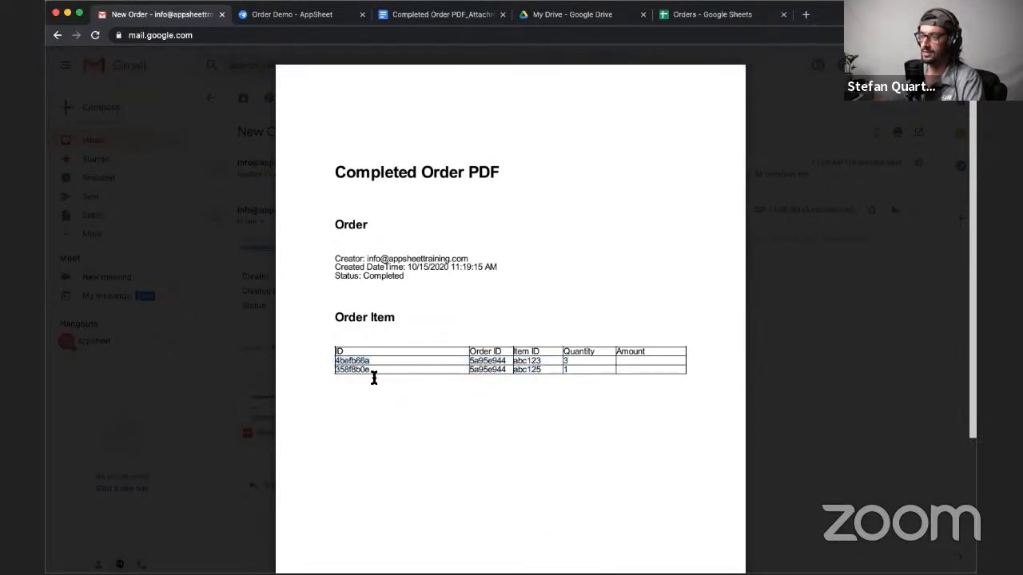
pyautogui.moveTo(477, 361); pyautogui.dragTo(538, 360)
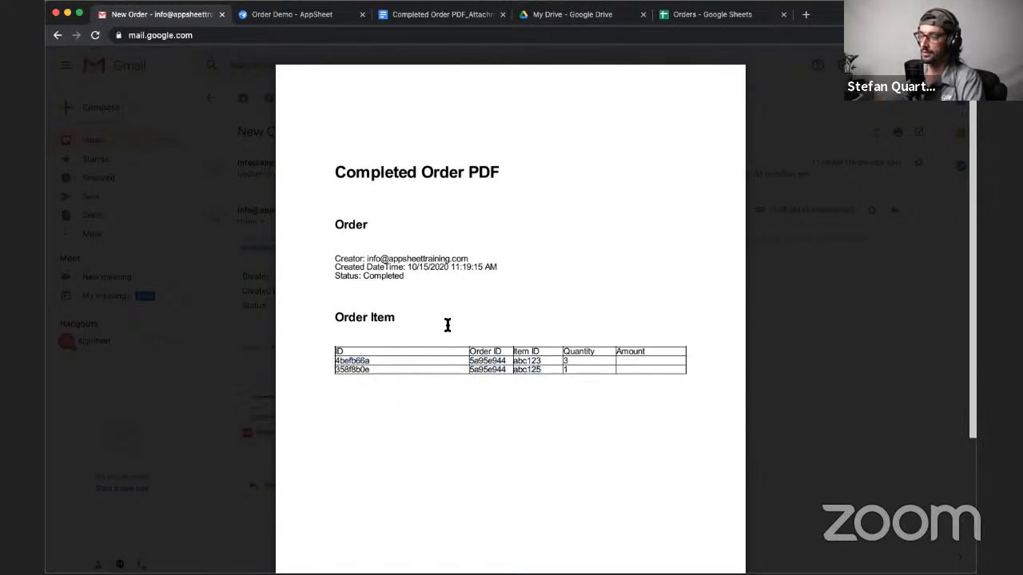
pyautogui.click(782, 383)
# - Switch to the Completed Order PDF attachment template in Google Docs and delete the Order ID and Item ID columns from the Order Item table
pyautogui.click(322, 19)
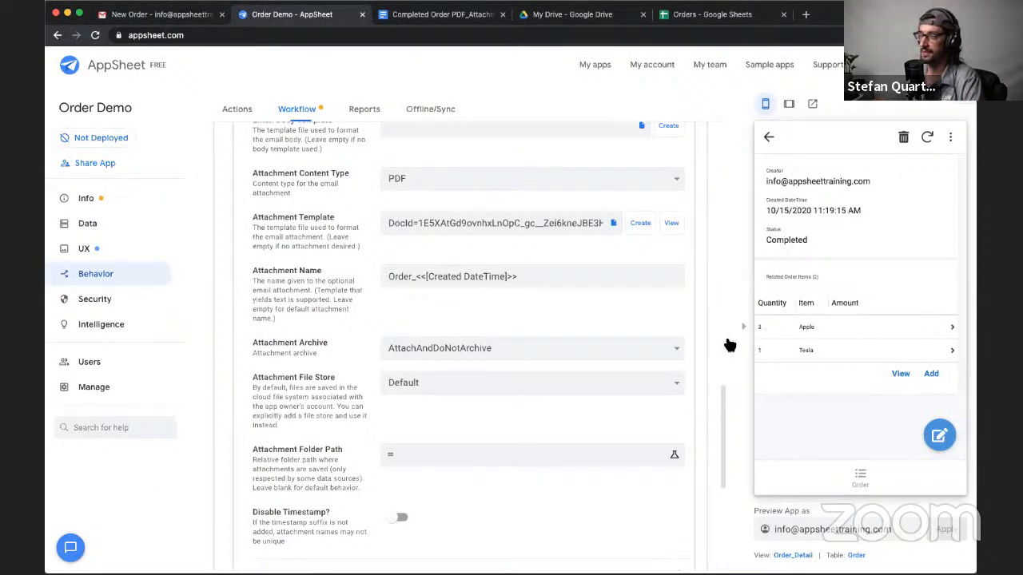
pyautogui.click(447, 18)
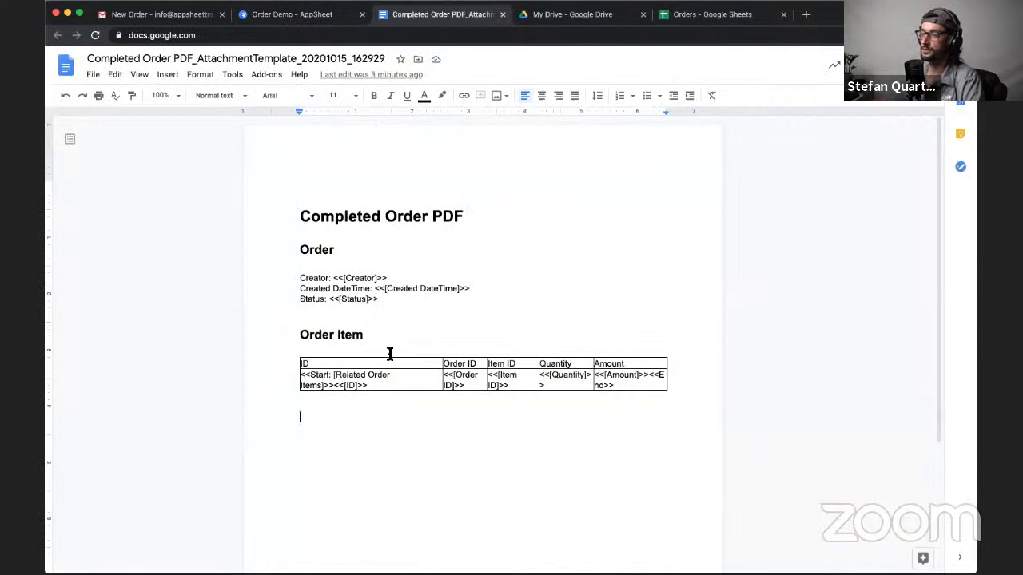
pyautogui.rightClick(478, 367)
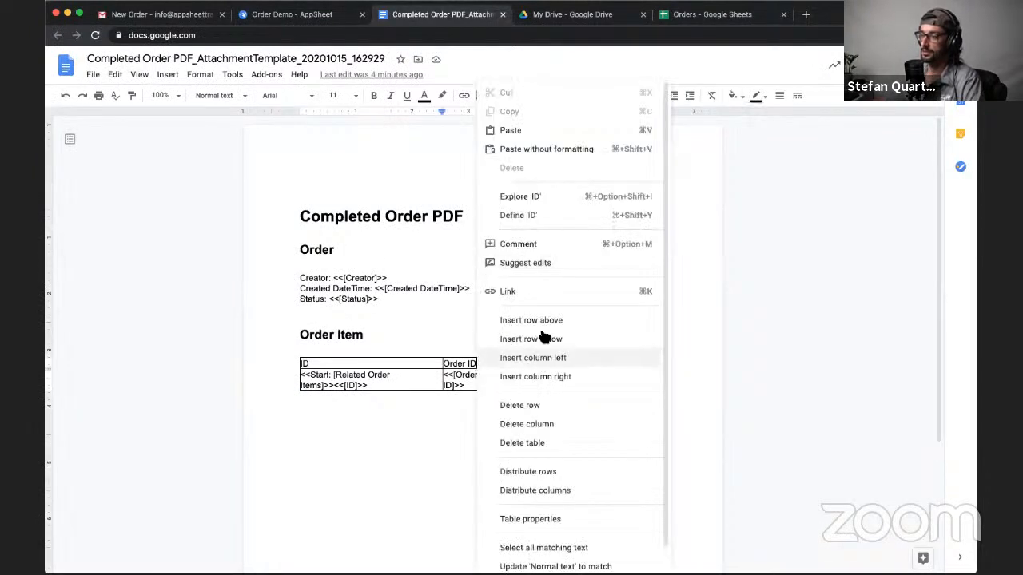
pyautogui.click(520, 424)
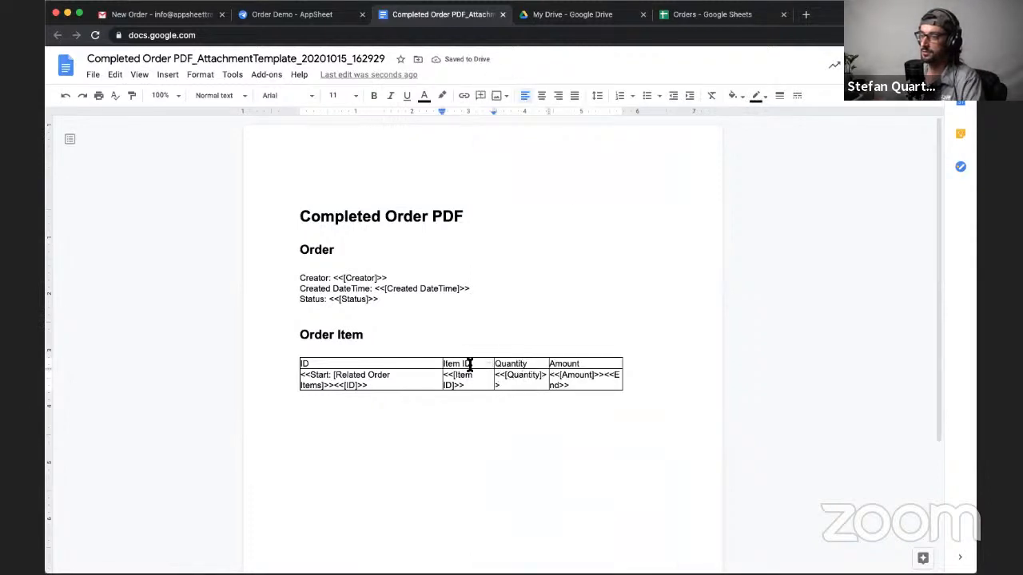
pyautogui.rightClick(471, 364)
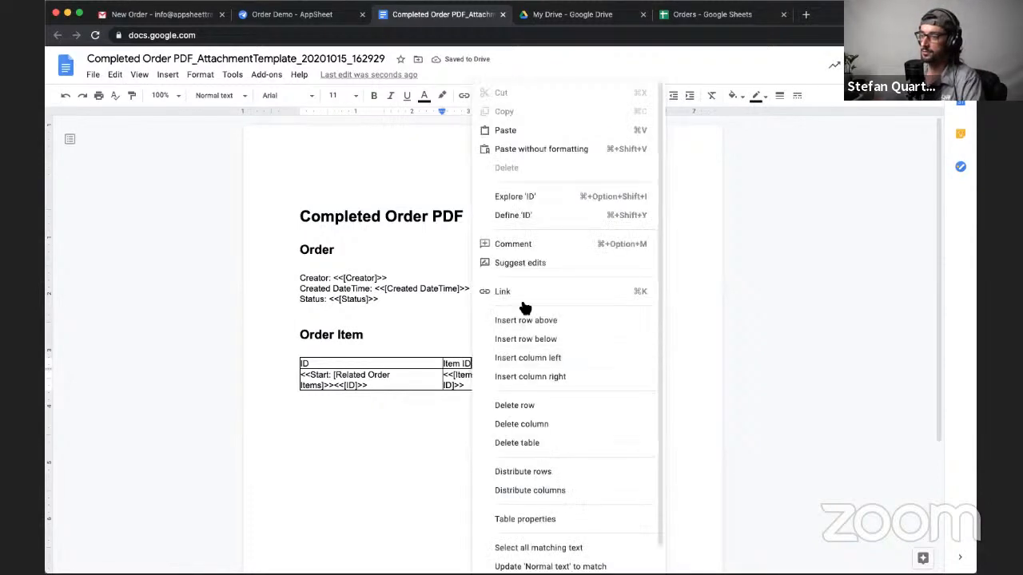
pyautogui.click(518, 426)
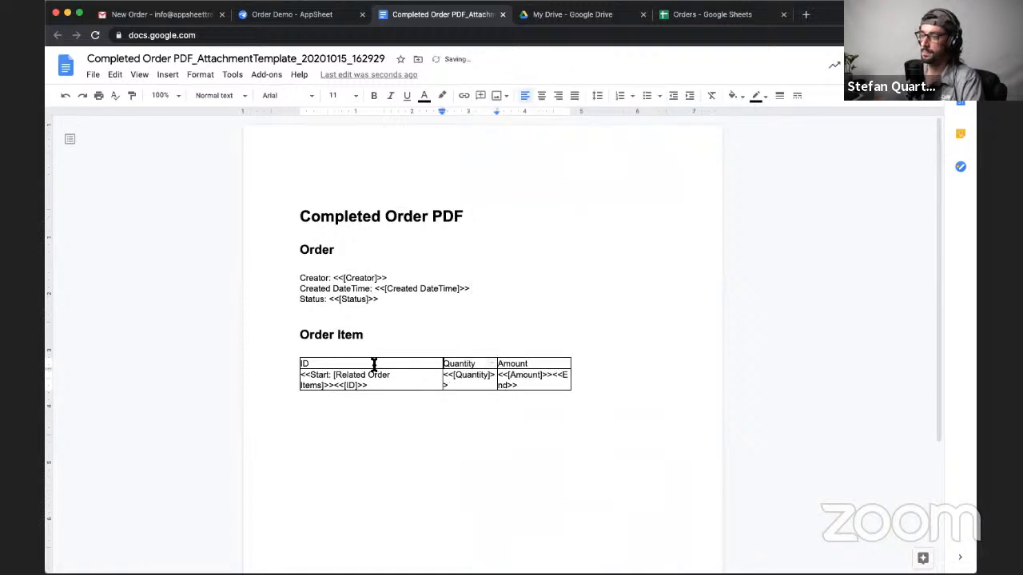
# - Rename the Order Item table's ID header to Item and change the <<[ID]>> placeholder below it to <<[Item ID]>>
pyautogui.tripleClick(372, 365)
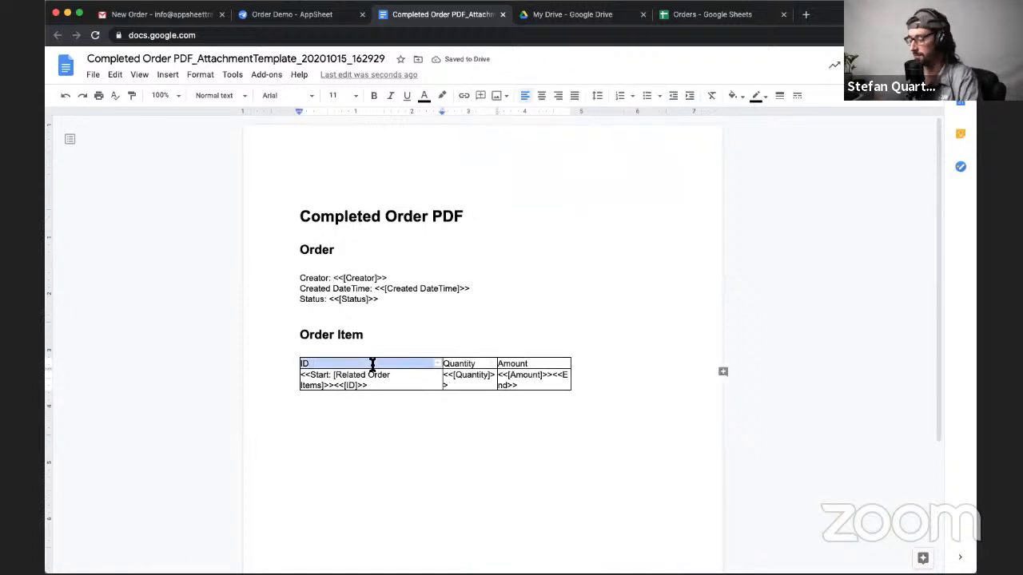
pyautogui.write('Item')
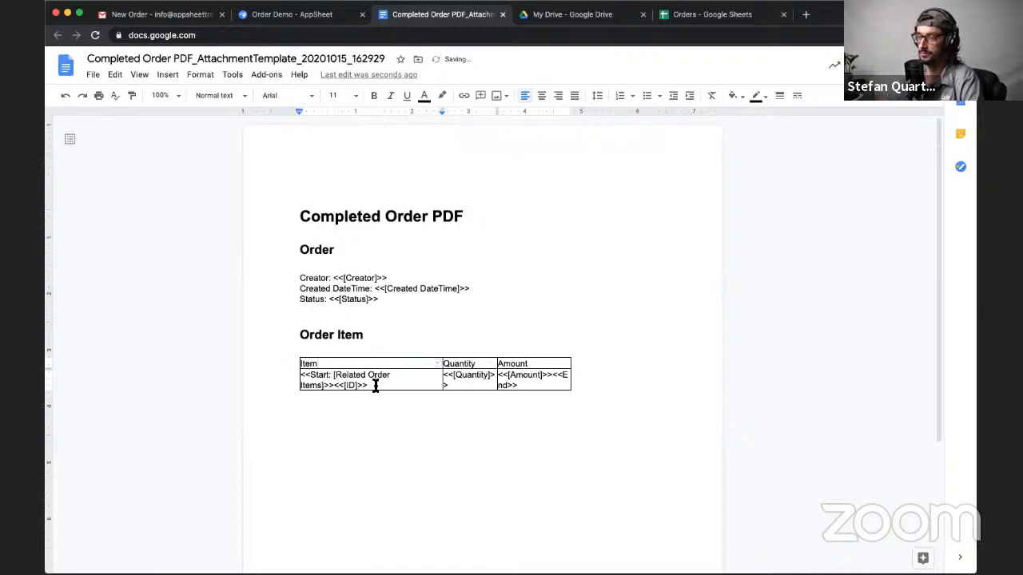
pyautogui.click(368, 416)
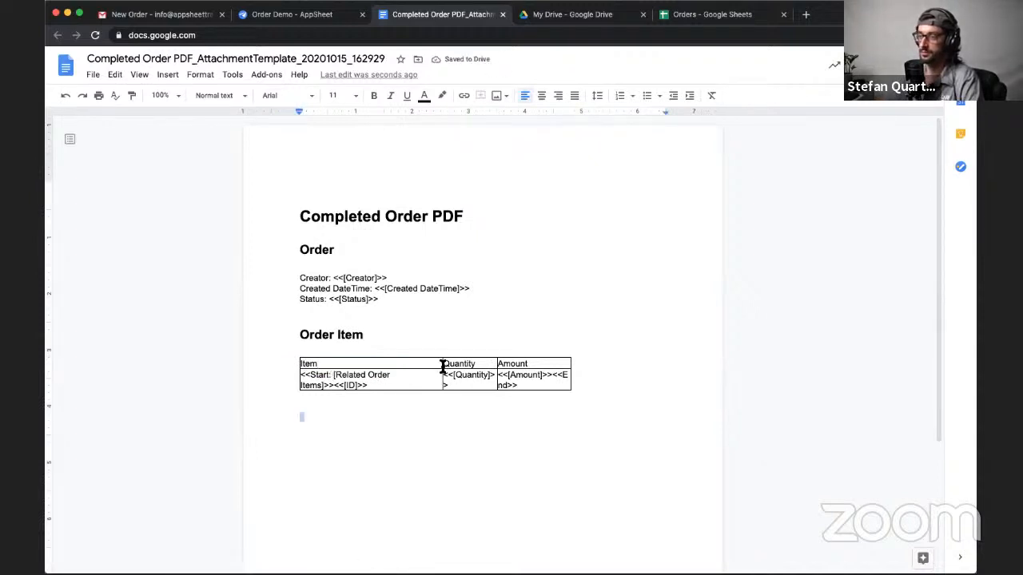
pyautogui.doubleClick(350, 385)
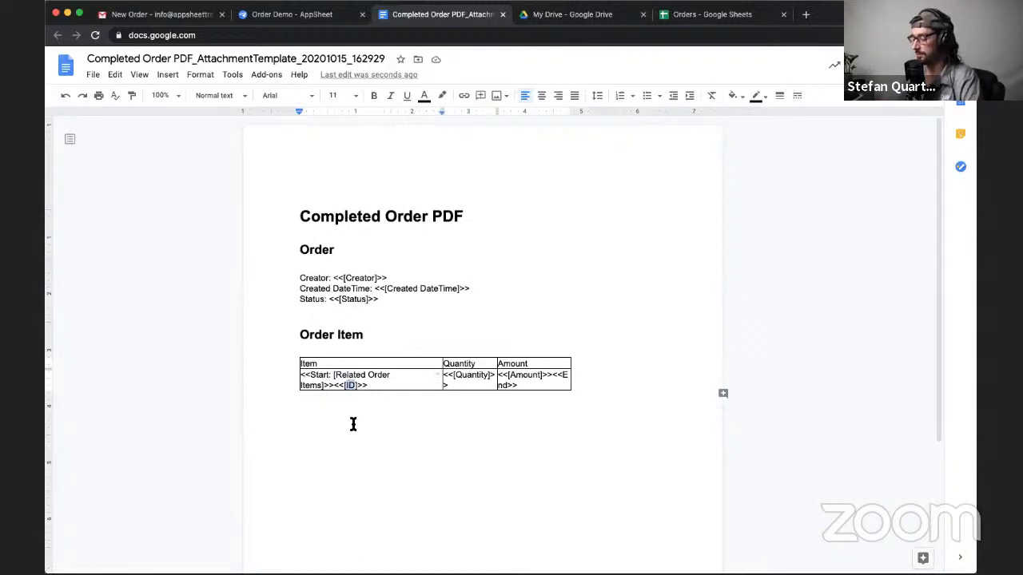
pyautogui.write('Item ID')
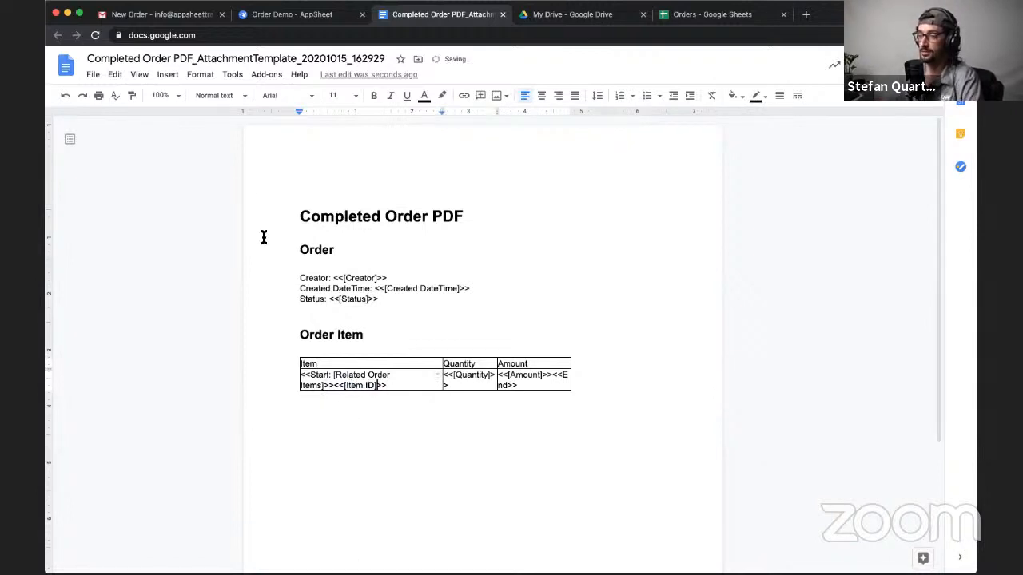
# - Reopen the order PDF in Gmail to examine its Item ID column, and compare it with the related order items in the AppSheet preview
pyautogui.click(153, 17)
pyautogui.click(312, 407)
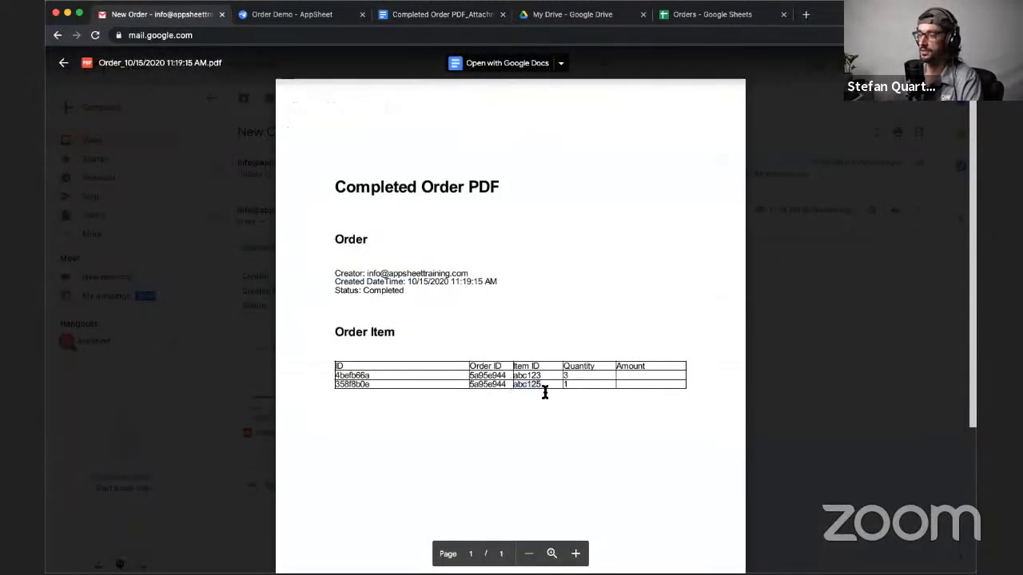
pyautogui.moveTo(512, 371); pyautogui.dragTo(552, 381)
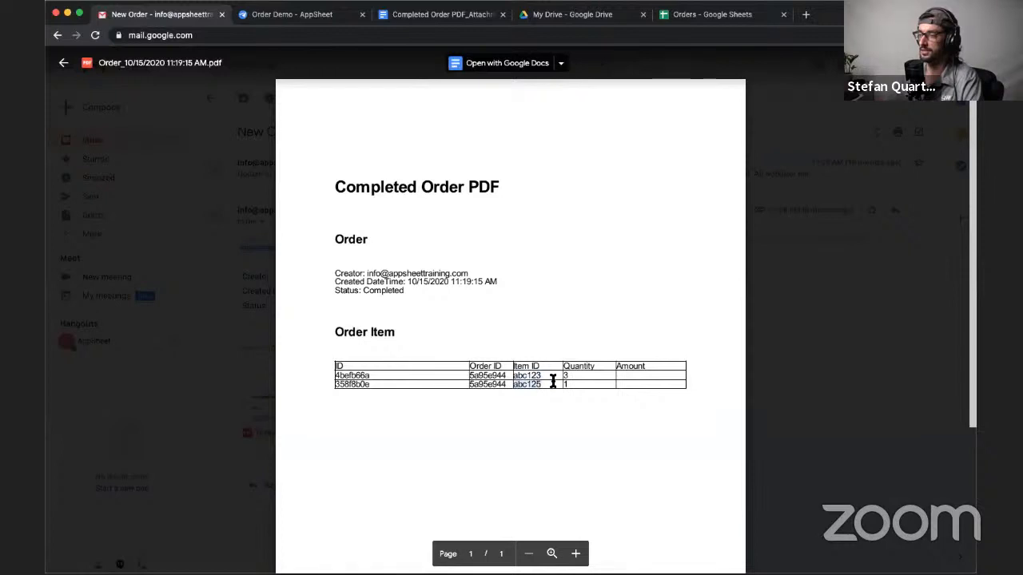
pyautogui.click(324, 19)
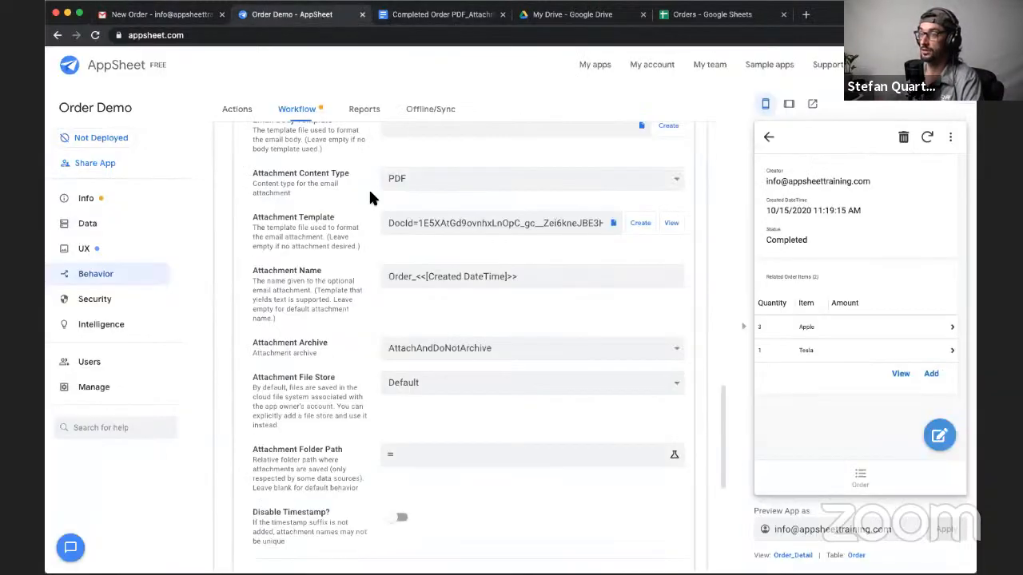
# - Review the template's [Item ID] reference and trace abc123 from the Order Item sheet to its Name in the Item sheet of the Orders spreadsheet
pyautogui.click(447, 14)
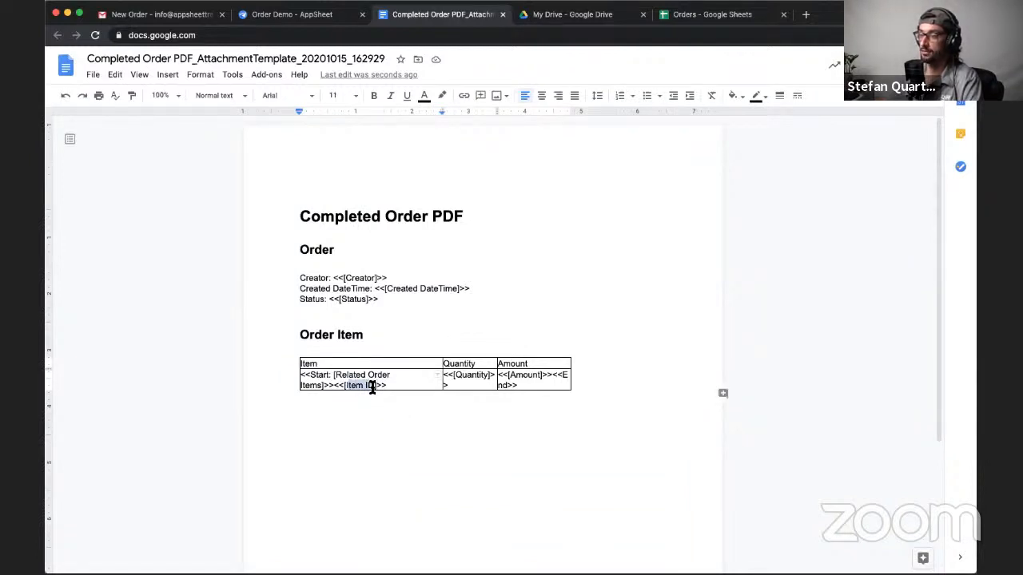
pyautogui.moveTo(372, 386)
pyautogui.mouseDown()
pyautogui.moveTo(344, 387)
pyautogui.moveTo(372, 386)
pyautogui.mouseUp()
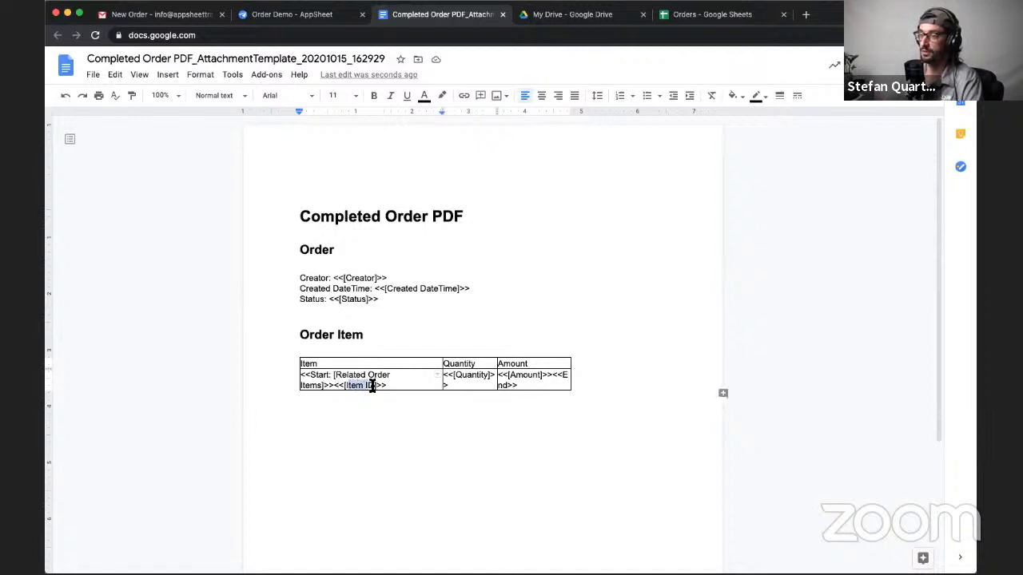
pyautogui.click(377, 387)
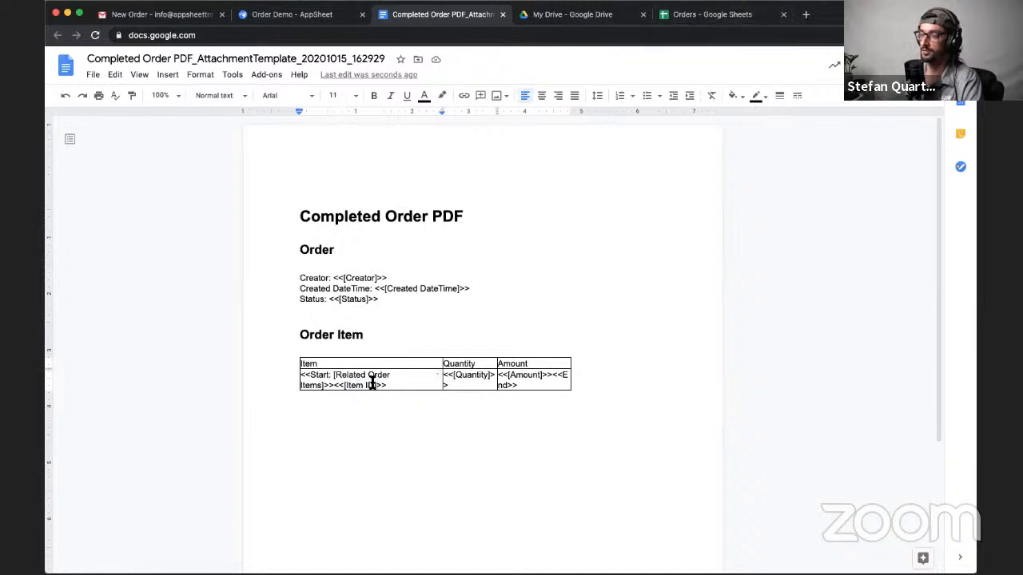
pyautogui.click(692, 20)
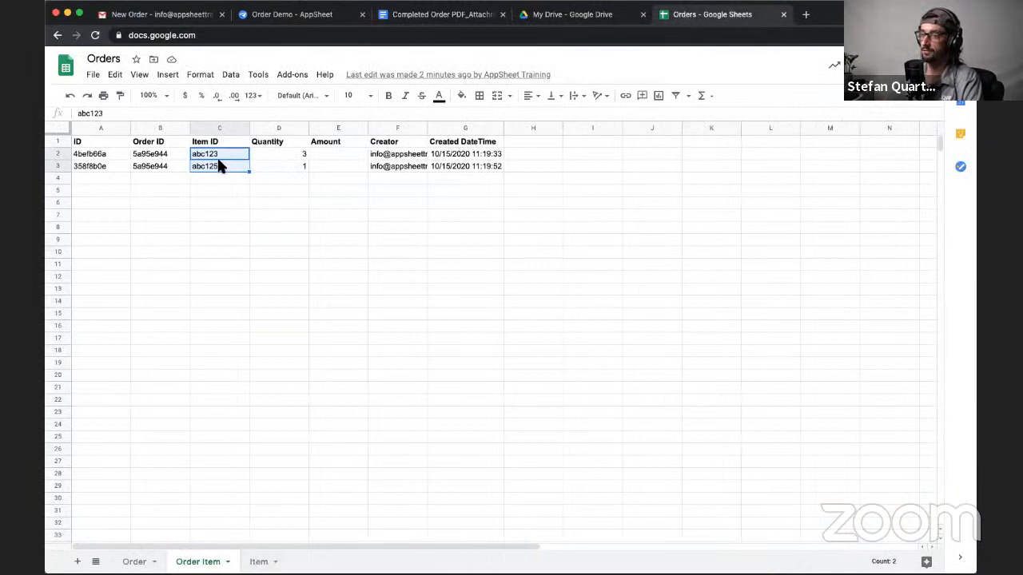
pyautogui.click(198, 156)
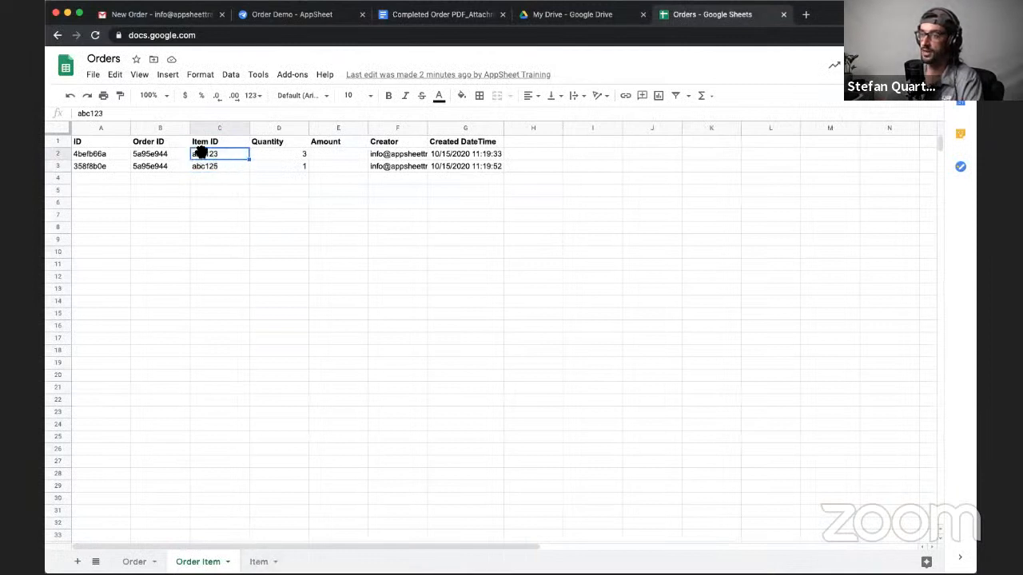
pyautogui.click(258, 561)
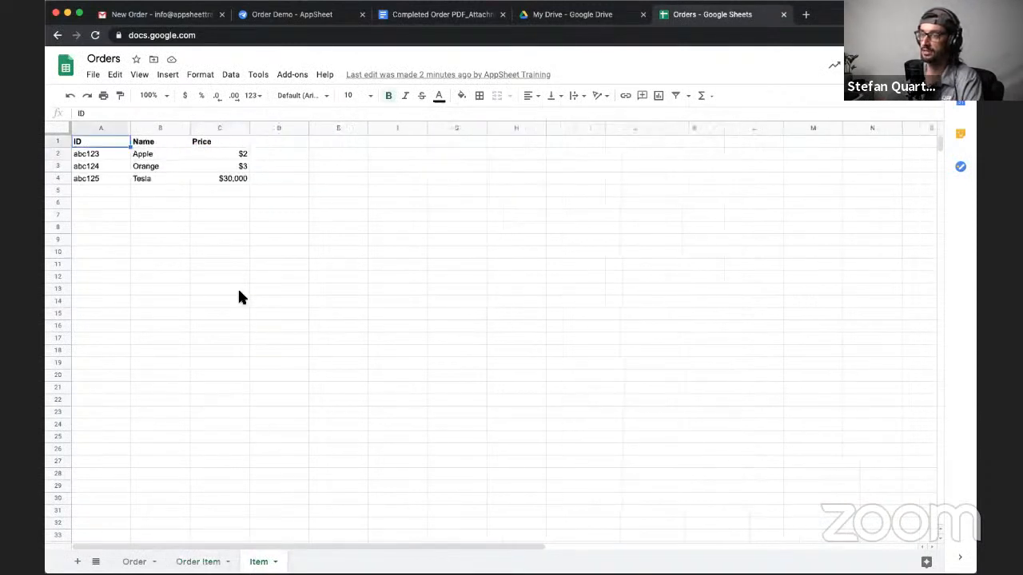
pyautogui.click(112, 155)
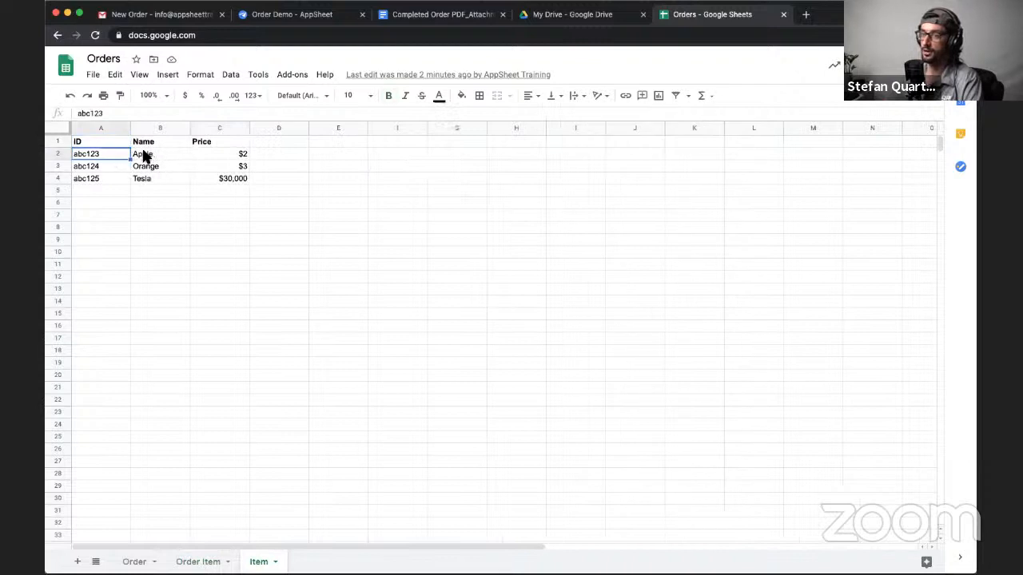
pyautogui.click(149, 157)
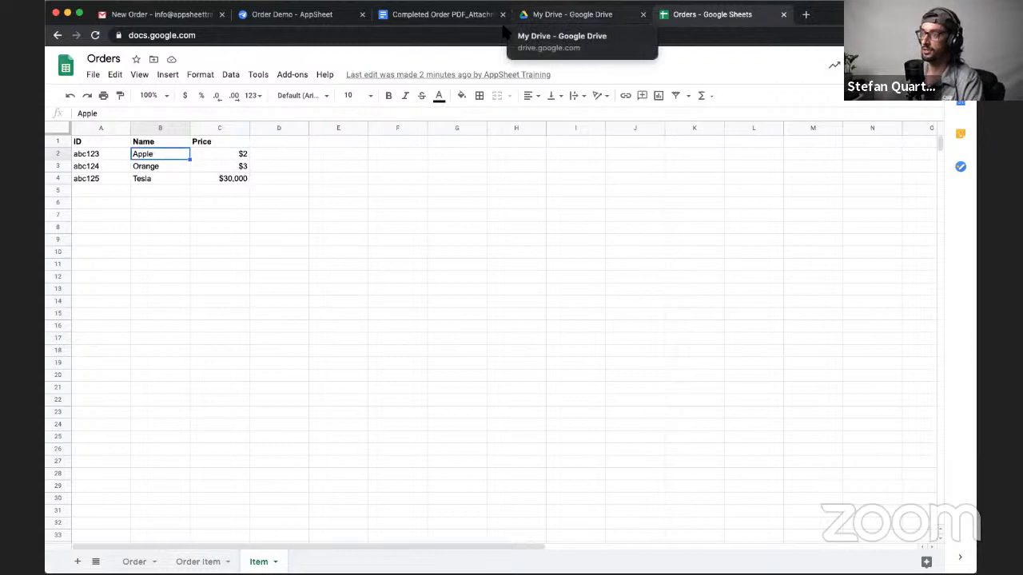
# - Extend the template's item placeholder to <<[Item ID].[Name]>>, checking the Name column in the Orders spreadsheet, and select the [Item ID] part for review
pyautogui.click(438, 16)
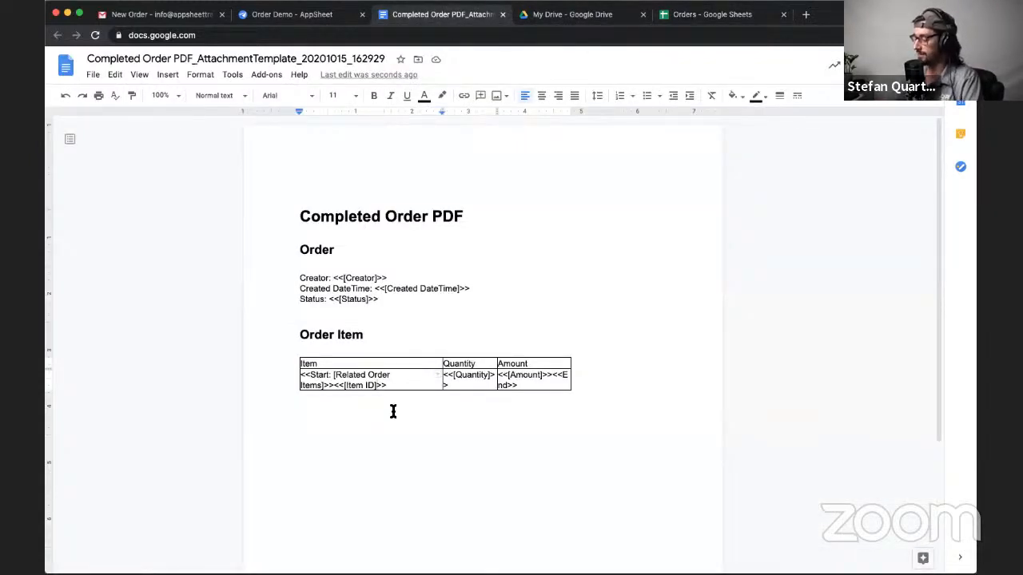
pyautogui.write('.[Name')
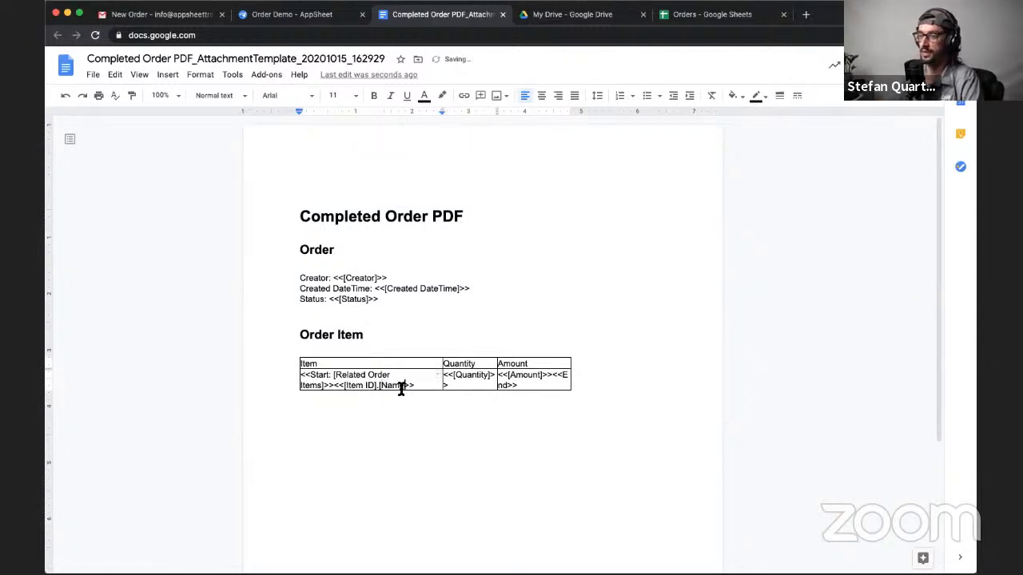
pyautogui.click(693, 18)
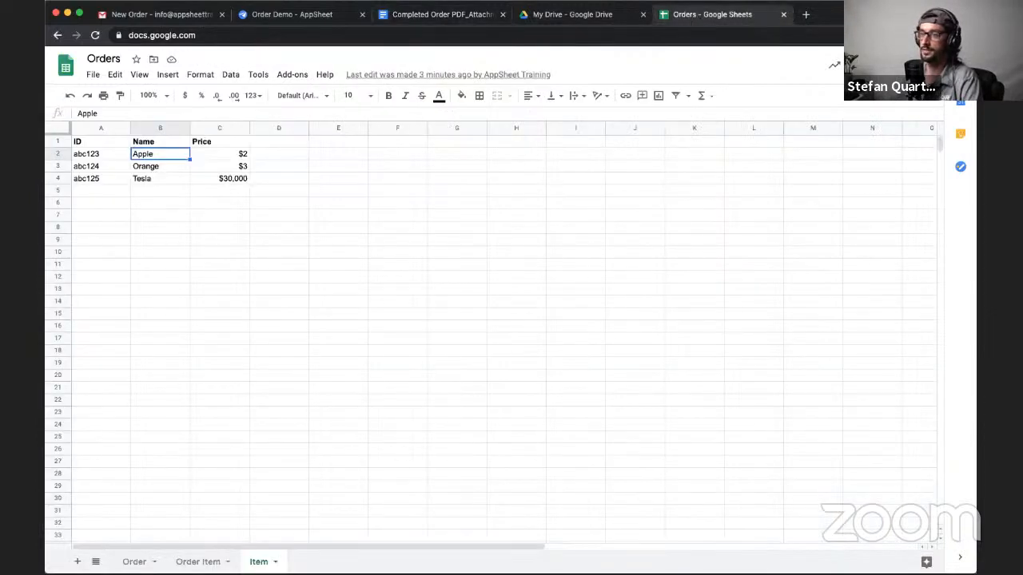
pyautogui.click(439, 14)
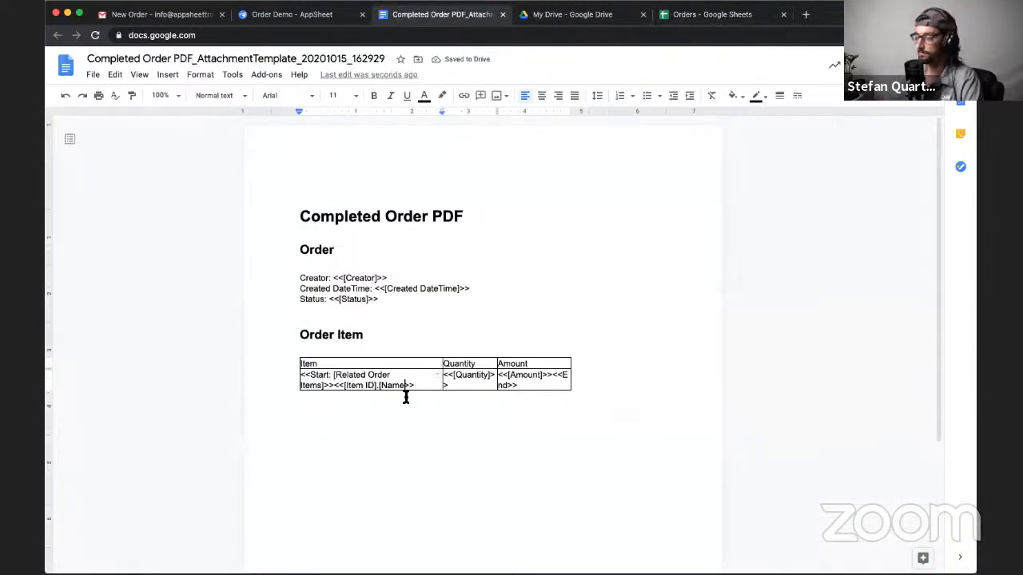
pyautogui.write(']')
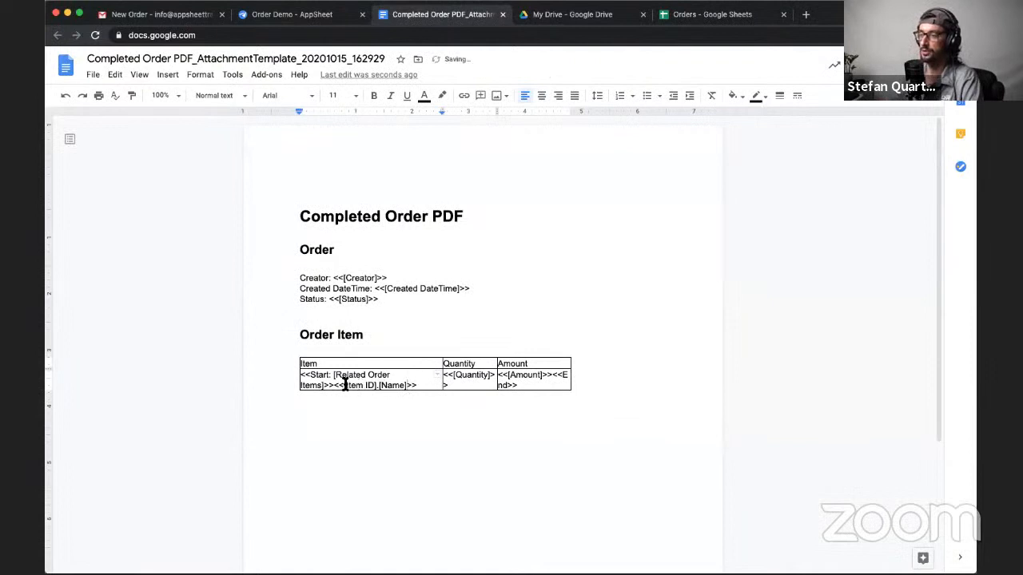
pyautogui.moveTo(345, 387); pyautogui.dragTo(371, 387)
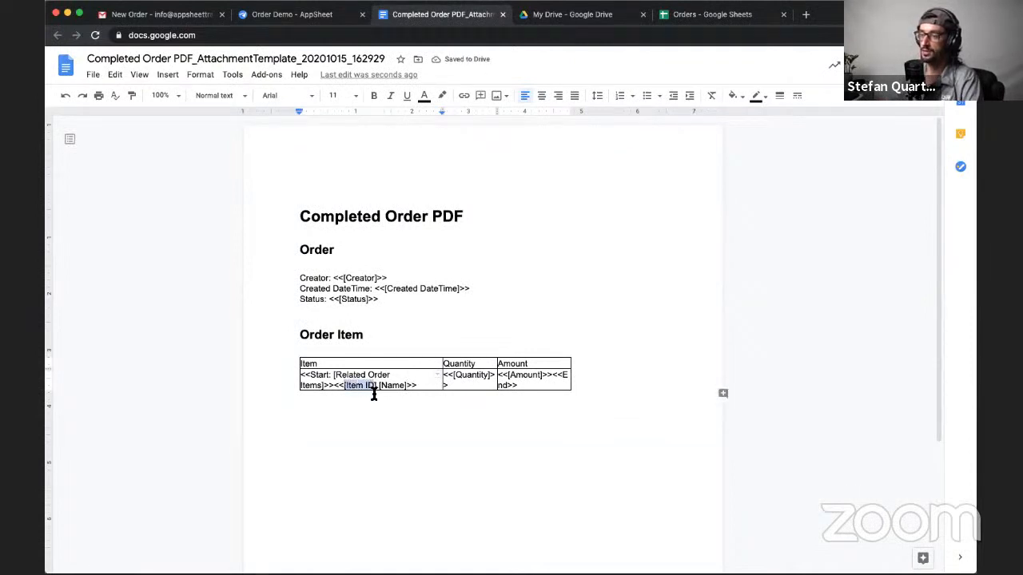
# - Review the [Item ID] and [Name] parts of the item placeholder in the Order Item table
pyautogui.click(345, 385)
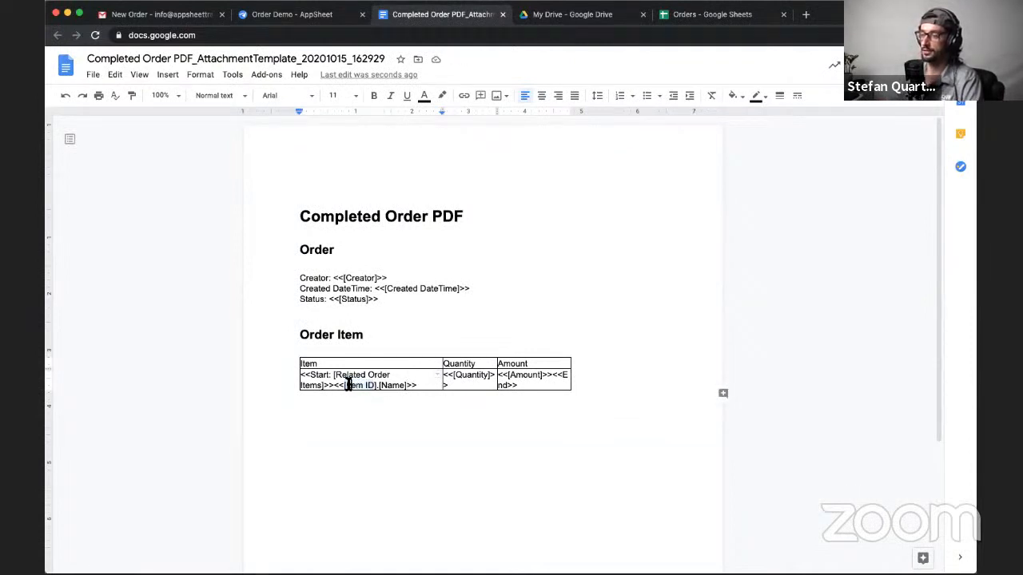
pyautogui.moveTo(345, 387); pyautogui.dragTo(376, 385)
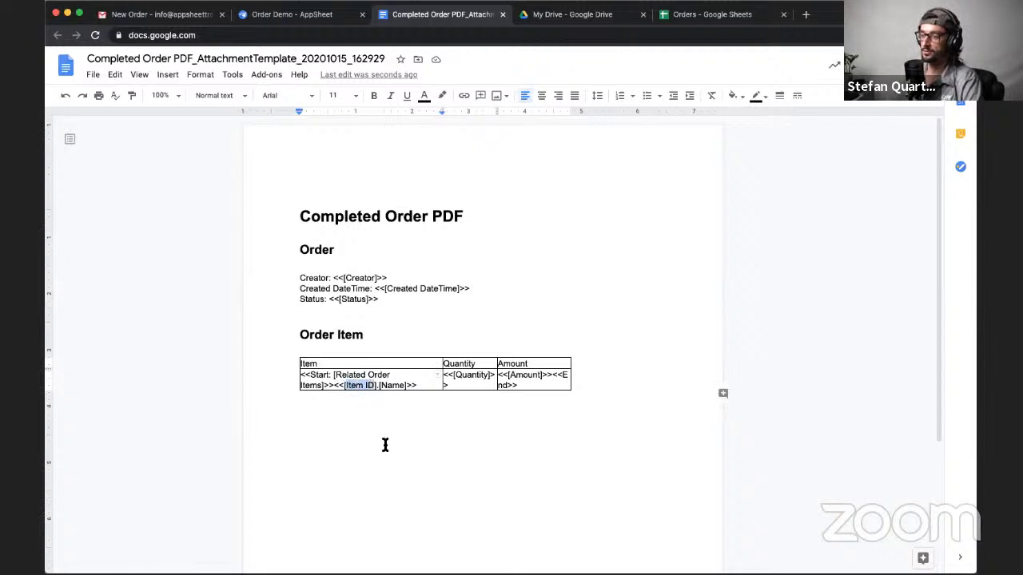
pyautogui.moveTo(380, 387); pyautogui.dragTo(404, 386)
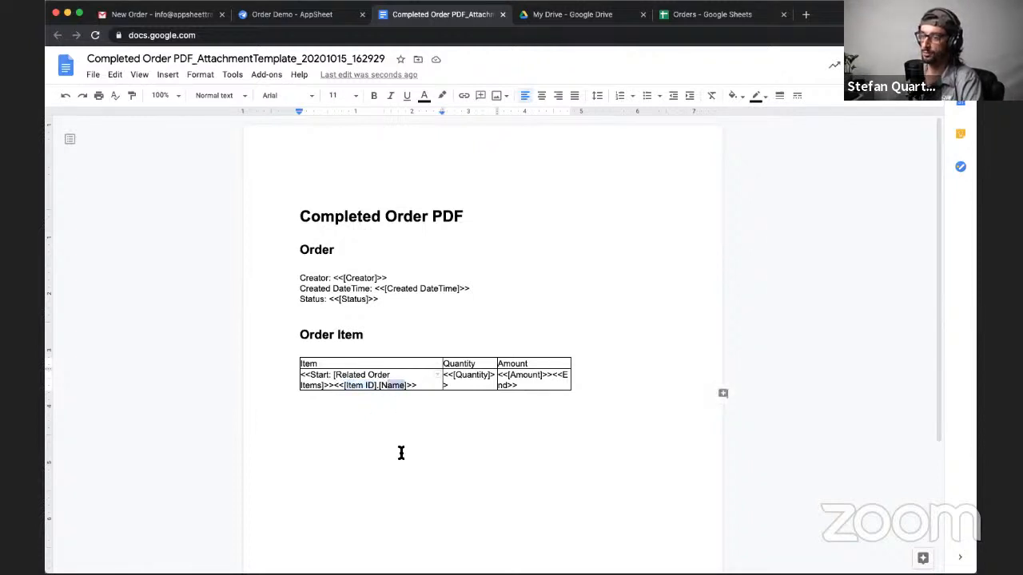
pyautogui.click(419, 385)
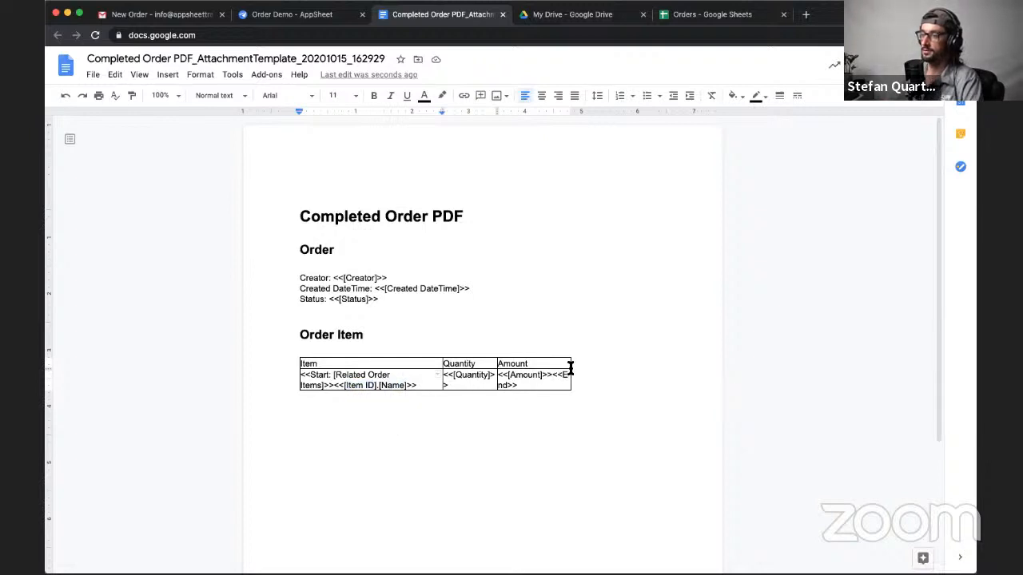
# - Widen the Order Item table to the page's right margin and enlarge its Item column to about 3.81 inches
pyautogui.moveTo(656, 375); pyautogui.dragTo(668, 374)
pyautogui.moveTo(496, 361); pyautogui.dragTo(575, 369)
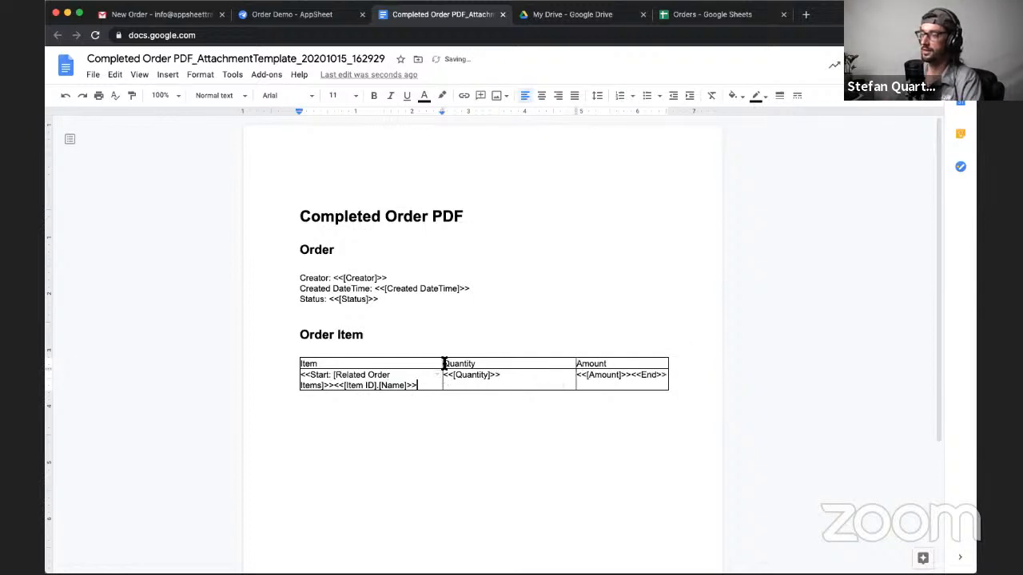
pyautogui.moveTo(442, 369); pyautogui.dragTo(515, 370)
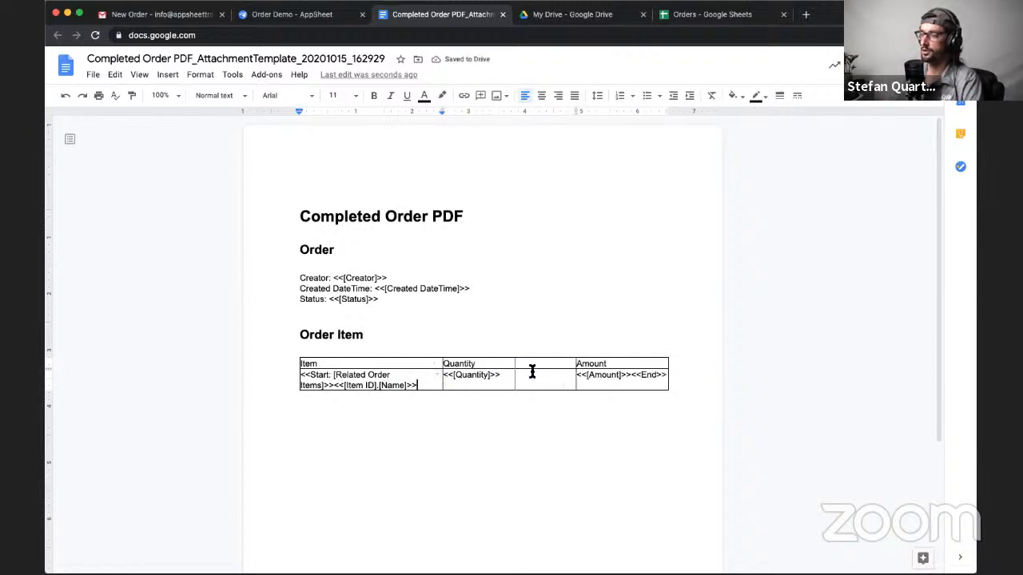
# - Give the Item header cell a cell padding of 0.08 inches and Middle vertical alignment
pyautogui.rightClick(365, 364)
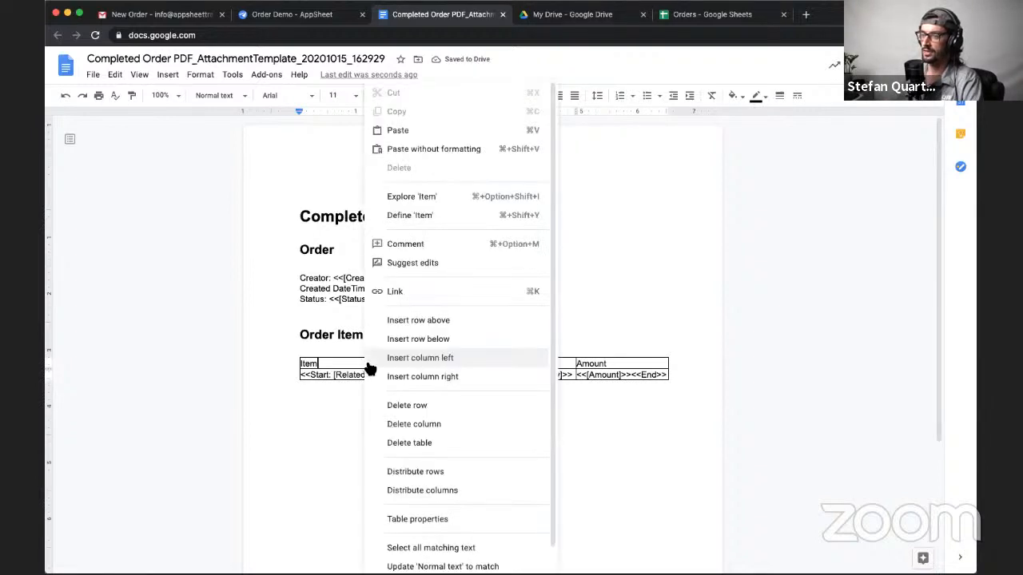
pyautogui.click(425, 521)
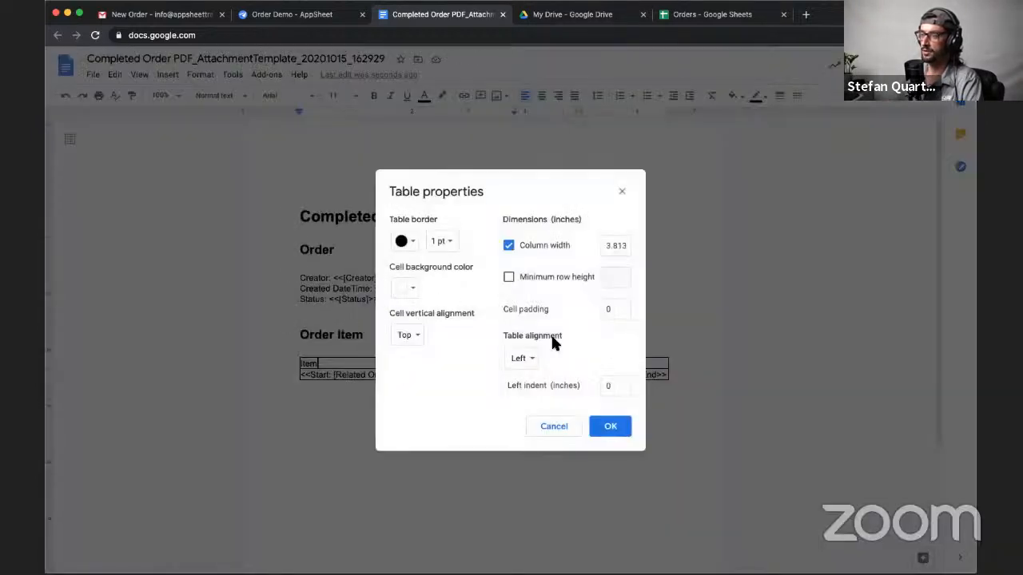
pyautogui.click(616, 313)
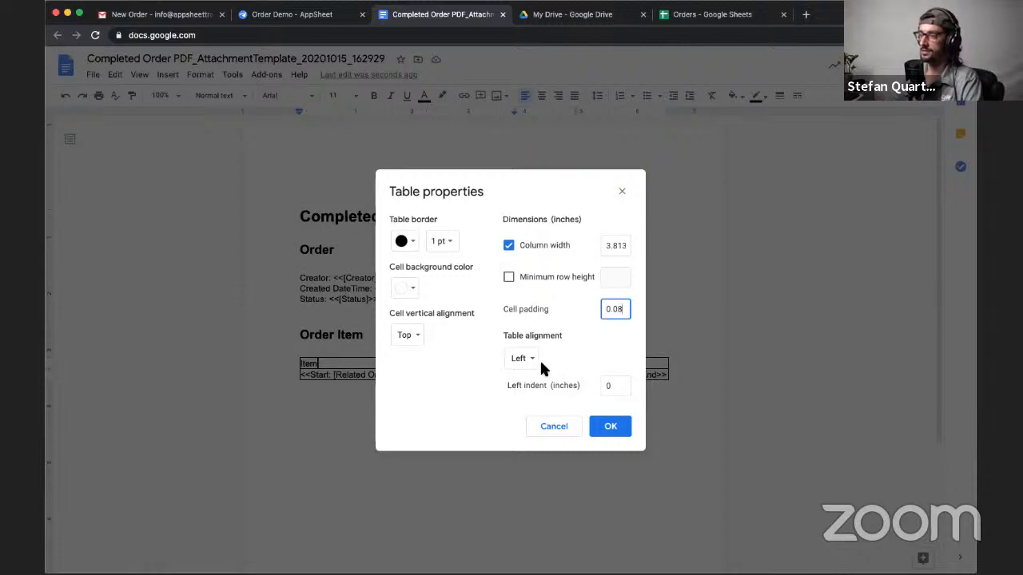
pyautogui.click(420, 339)
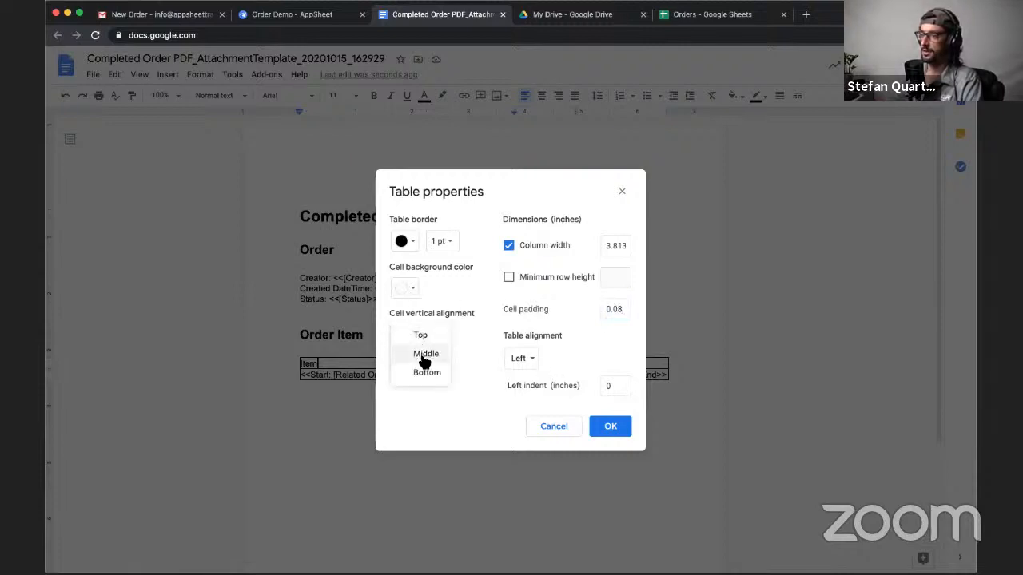
pyautogui.click(425, 357)
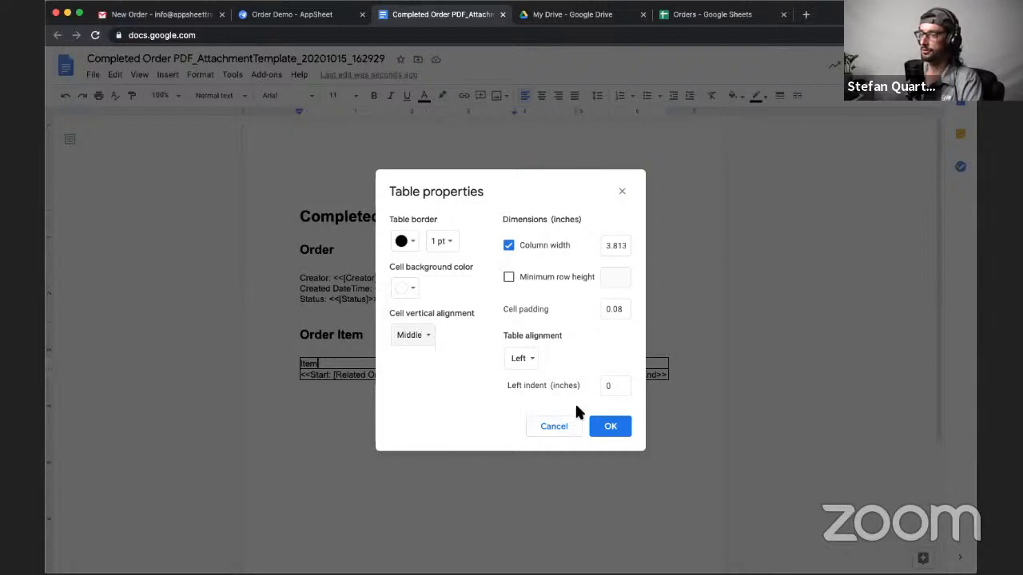
pyautogui.click(599, 428)
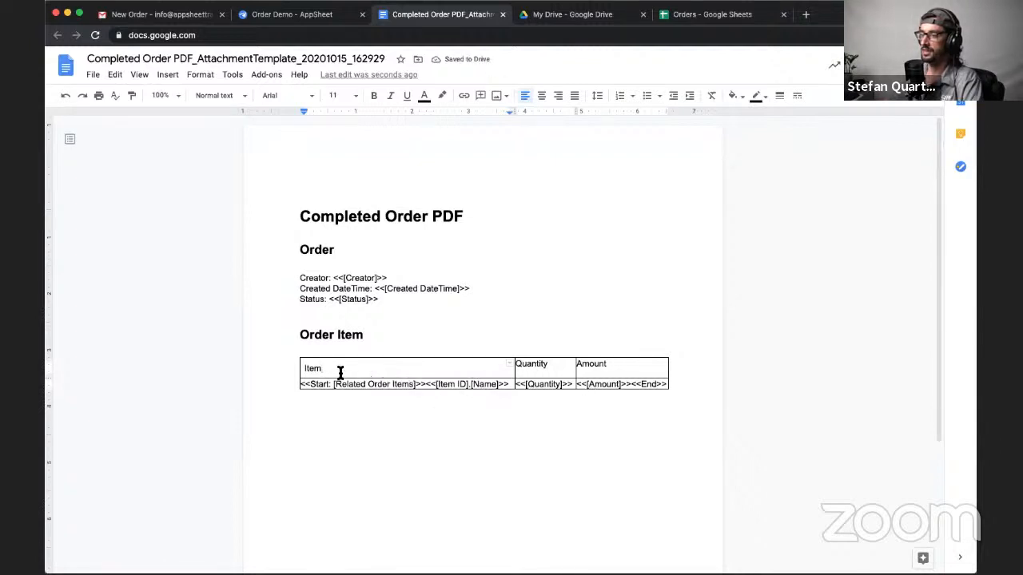
# - Apply a cell padding of 0.08 inches and Middle vertical alignment to all cells of the Order Item table
pyautogui.click(613, 373)
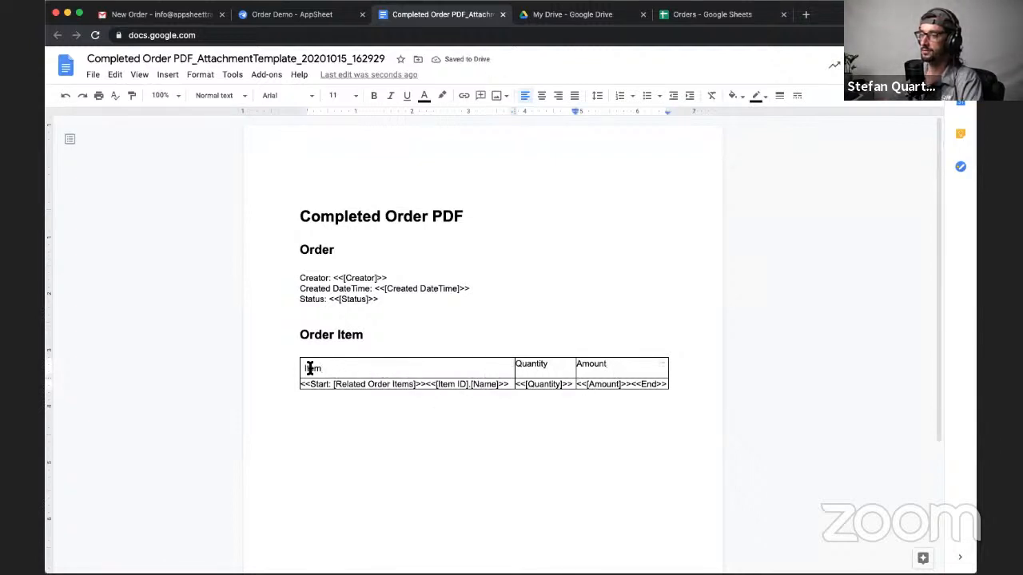
pyautogui.moveTo(303, 361); pyautogui.dragTo(668, 393)
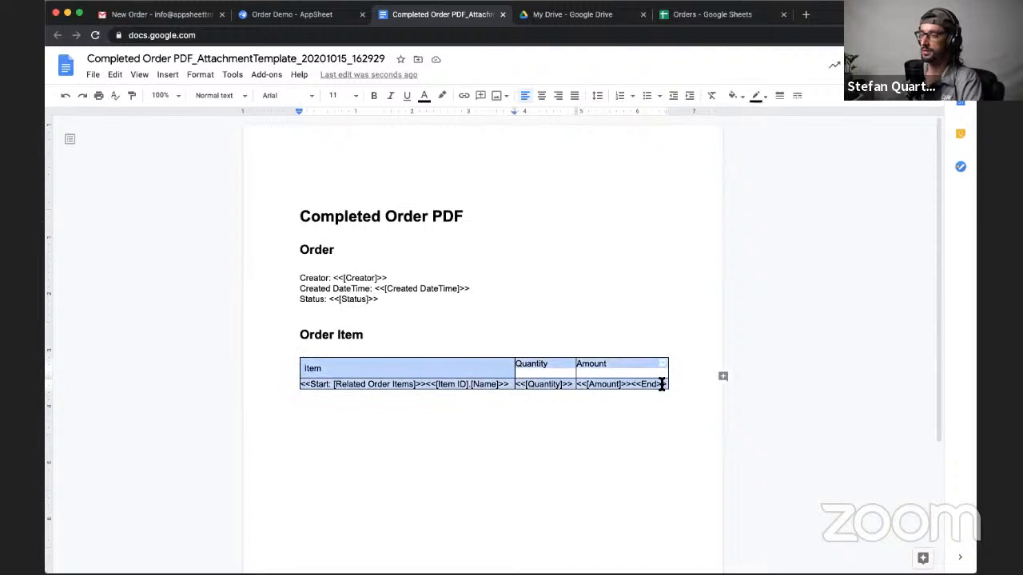
pyautogui.rightClick(467, 367)
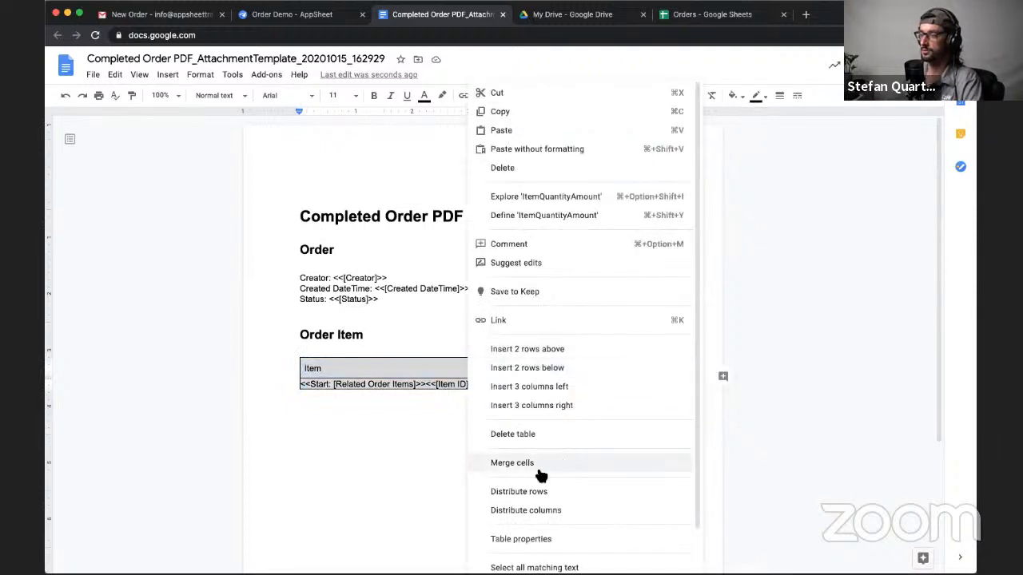
pyautogui.click(527, 538)
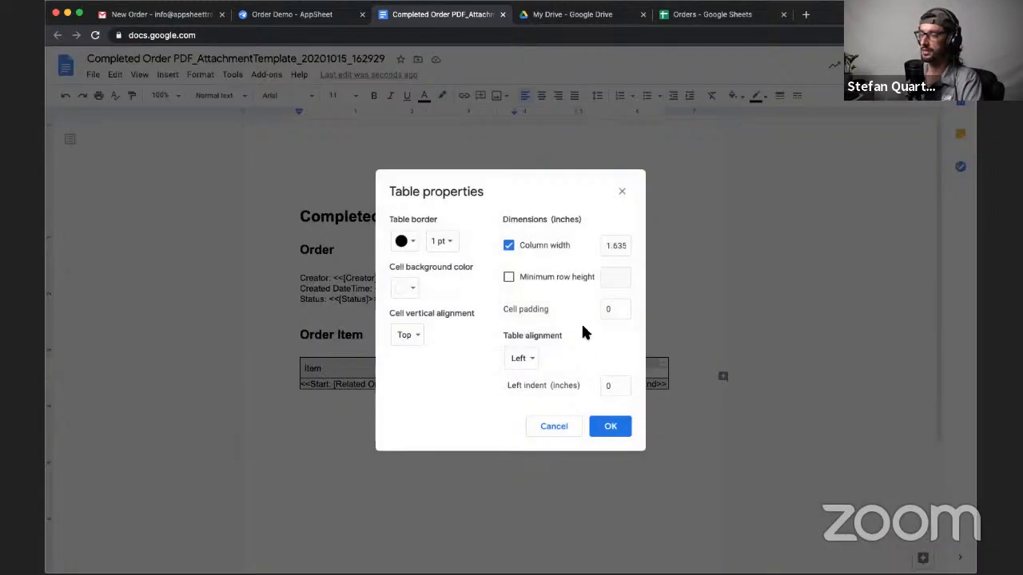
pyautogui.click(619, 309)
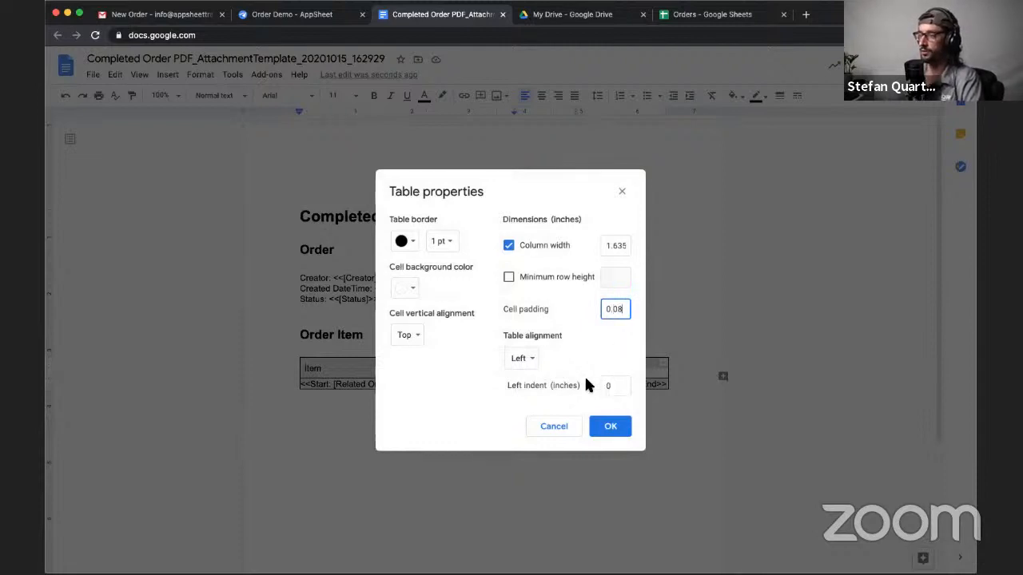
pyautogui.click(409, 335)
pyautogui.click(421, 352)
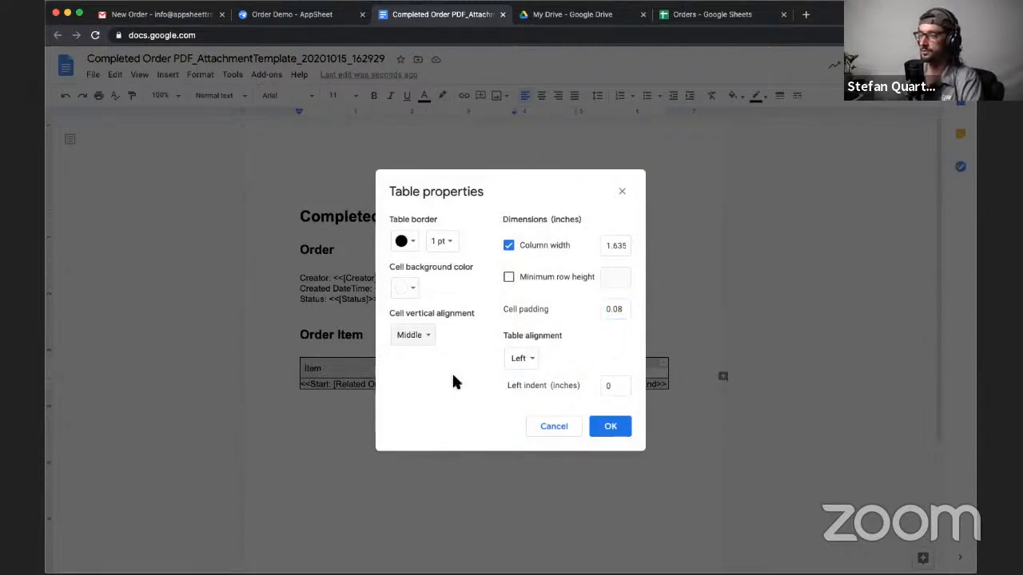
pyautogui.click(605, 425)
pyautogui.click(586, 390)
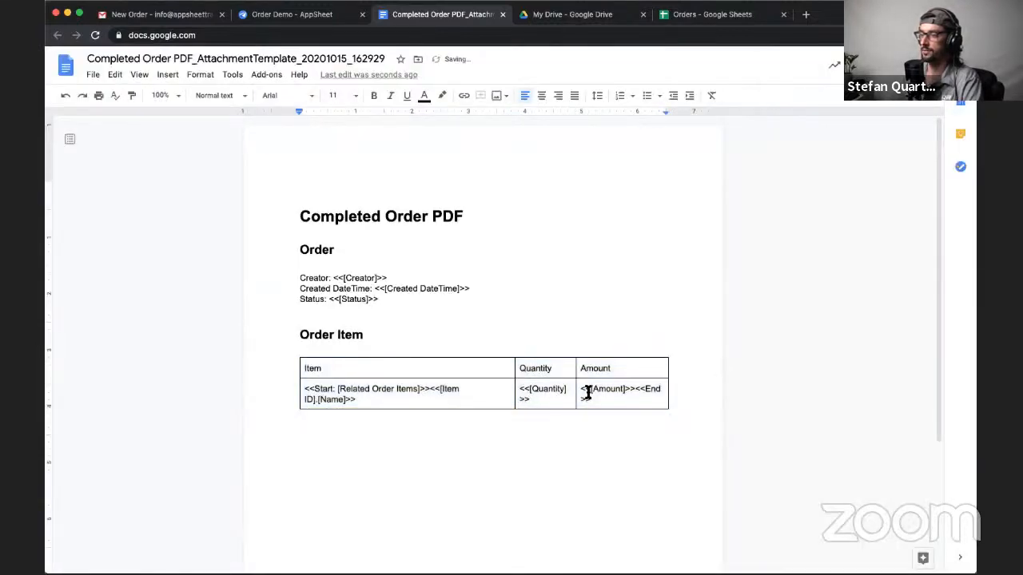
# - Make the Order Item table's header row with Item, Quantity and Amount bold
pyautogui.moveTo(593, 395); pyautogui.dragTo(412, 372)
pyautogui.click(322, 369)
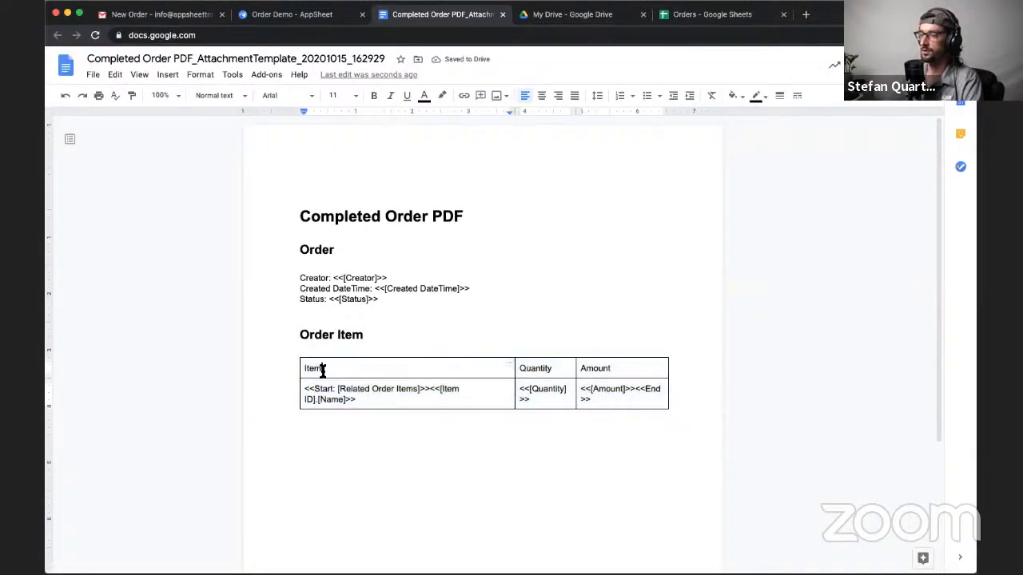
pyautogui.moveTo(304, 368); pyautogui.dragTo(644, 372)
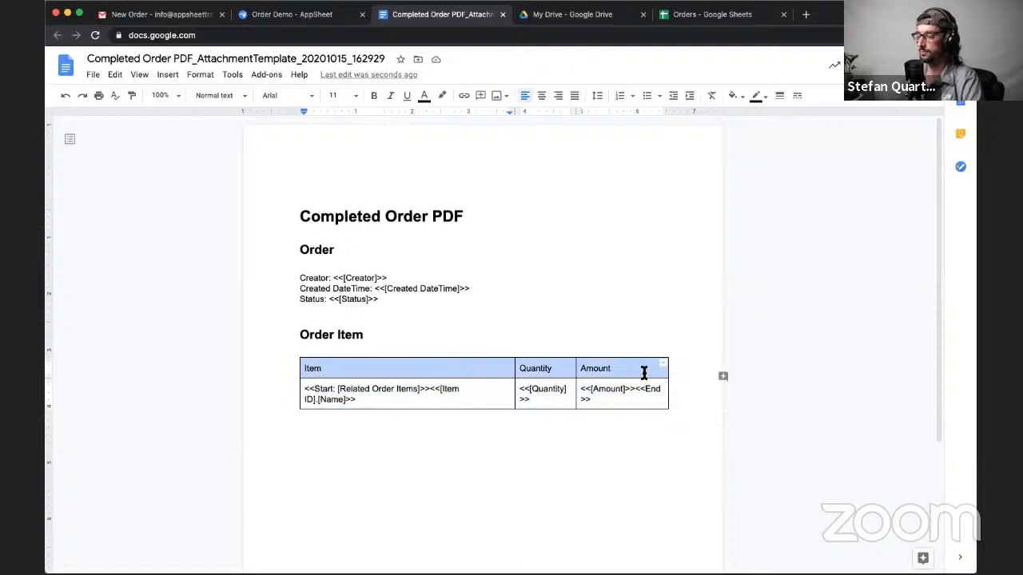
pyautogui.press('super+b')
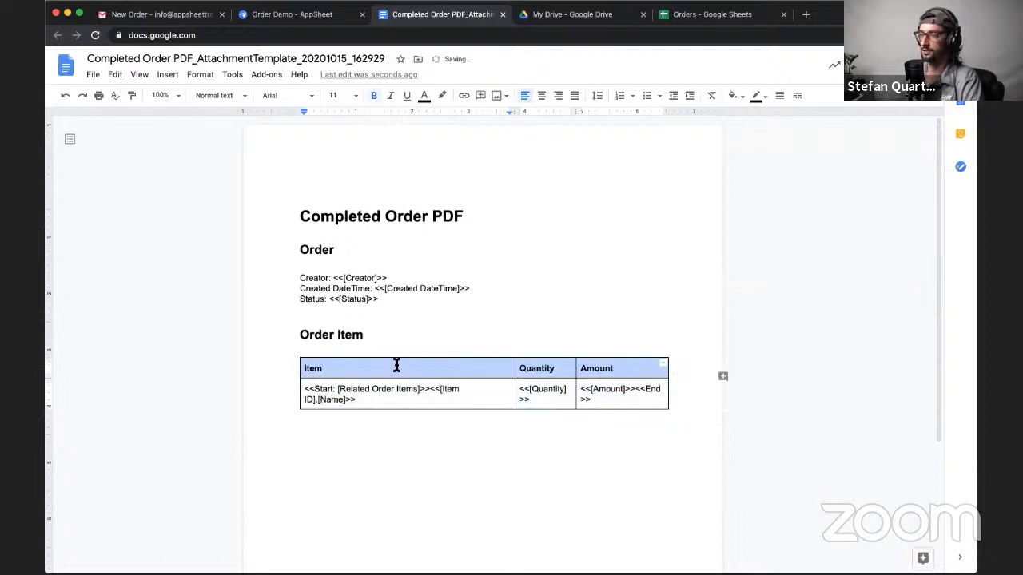
pyautogui.click(381, 299)
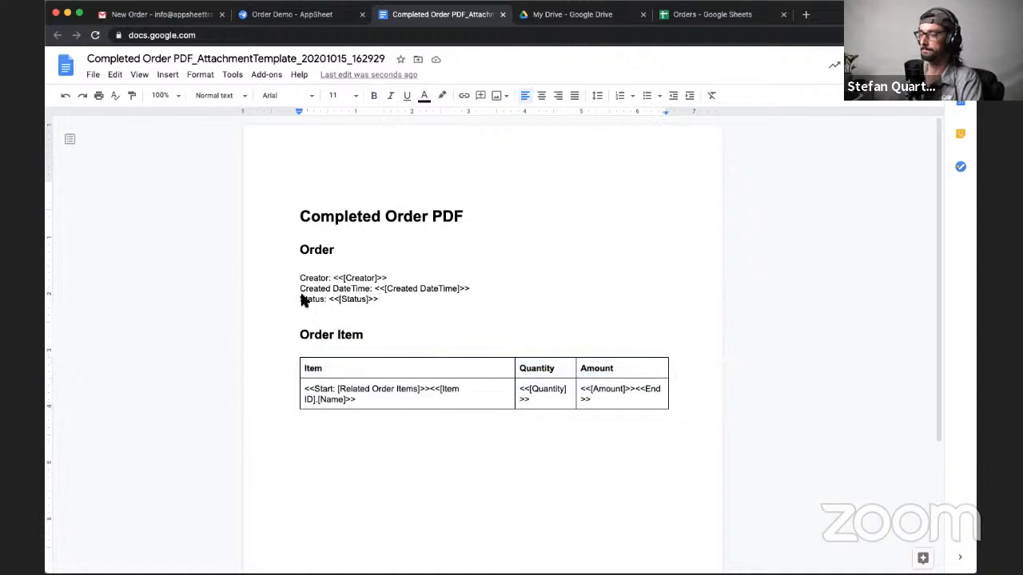
# - In the AppSheet preview, save the order with Status Pending, and save it again as Completed to retrigger the workflow
pyautogui.click(315, 16)
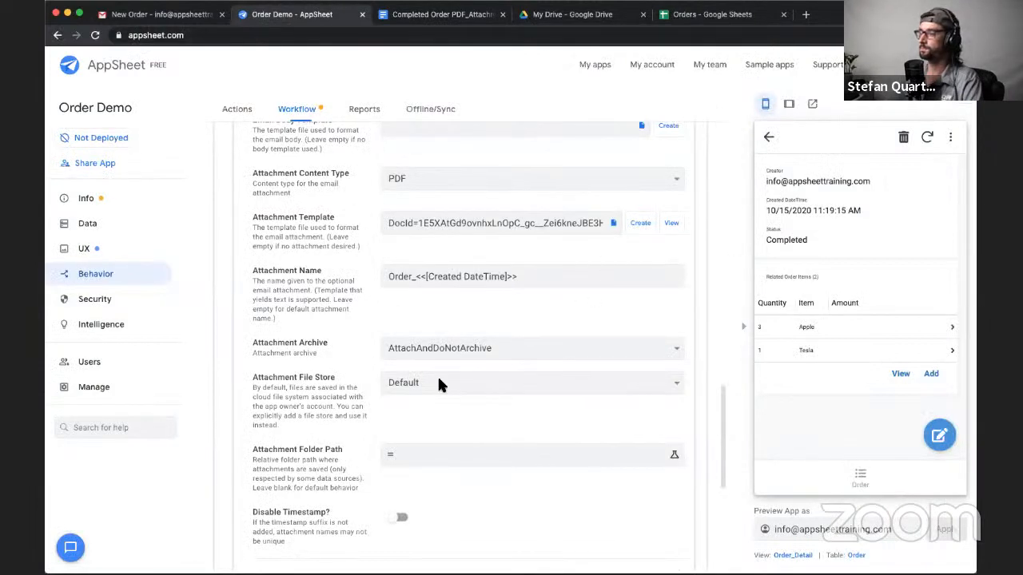
pyautogui.click(940, 438)
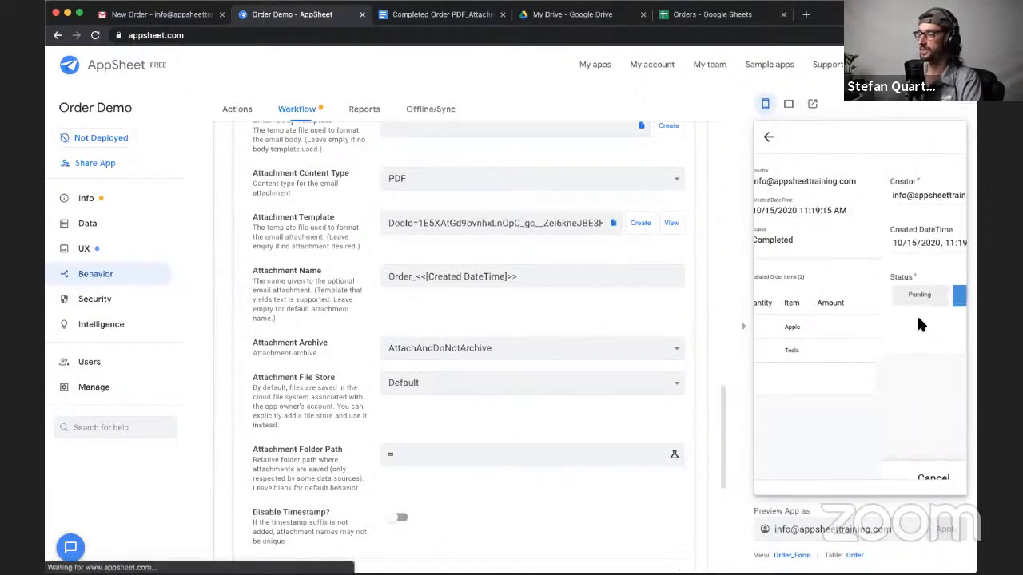
pyautogui.click(795, 295)
pyautogui.click(915, 480)
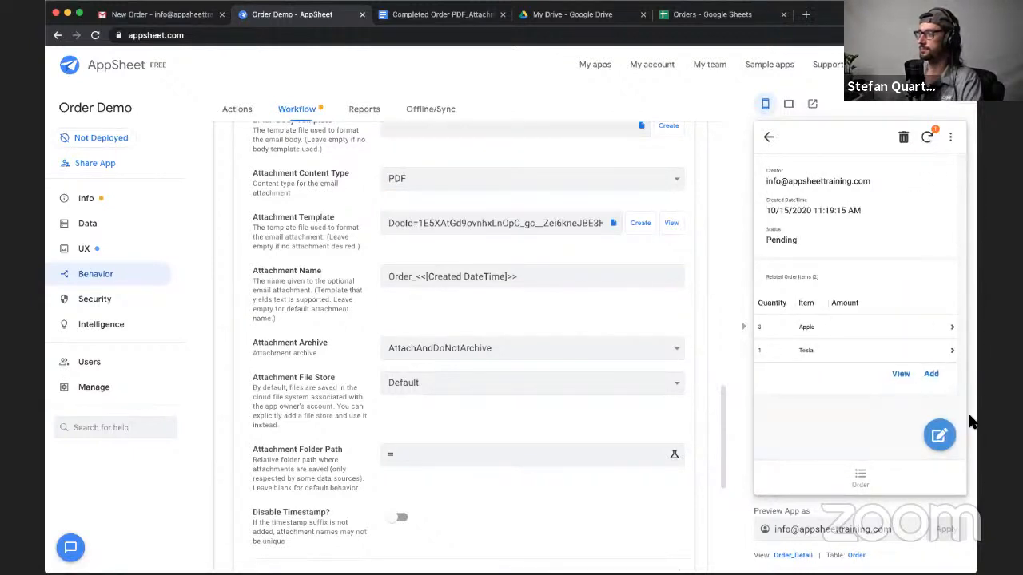
pyautogui.click(939, 435)
pyautogui.click(859, 295)
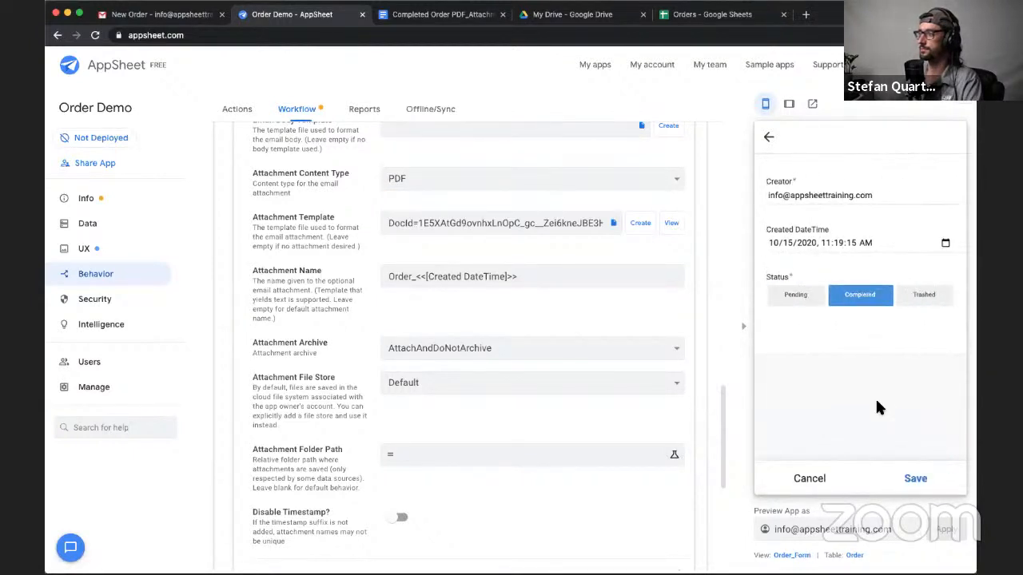
pyautogui.click(915, 478)
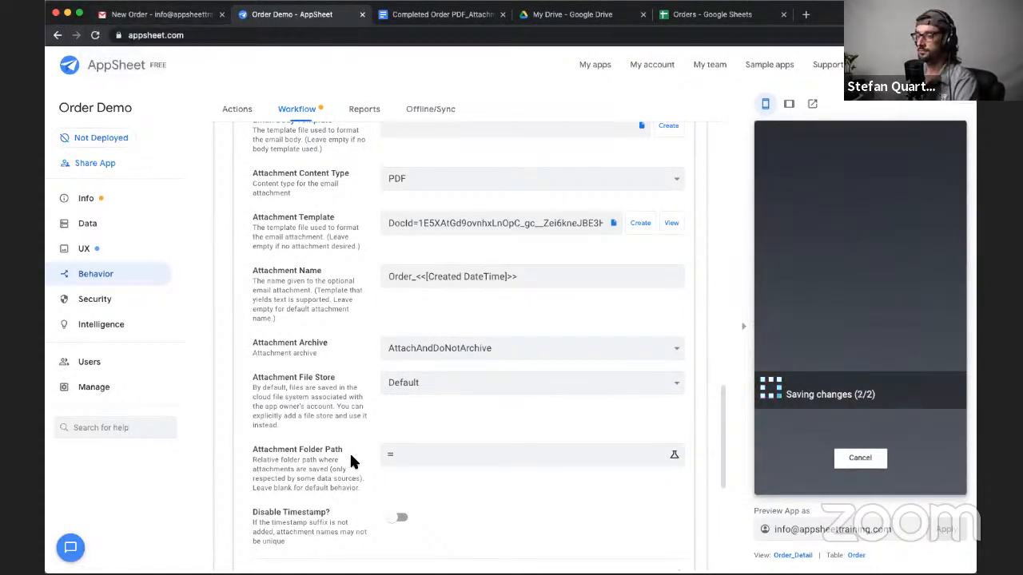
# - Set the workflow's Attachment Archive option to AttachAndArchive
pyautogui.scroll(1, 350, 451)
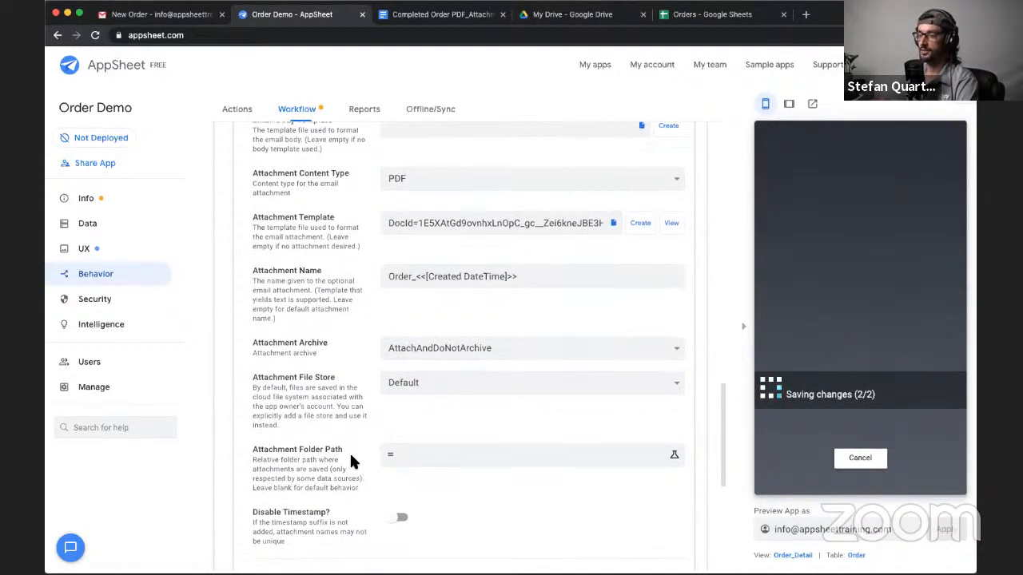
pyautogui.scroll(1, 351, 462)
pyautogui.scroll(1, 351, 462)
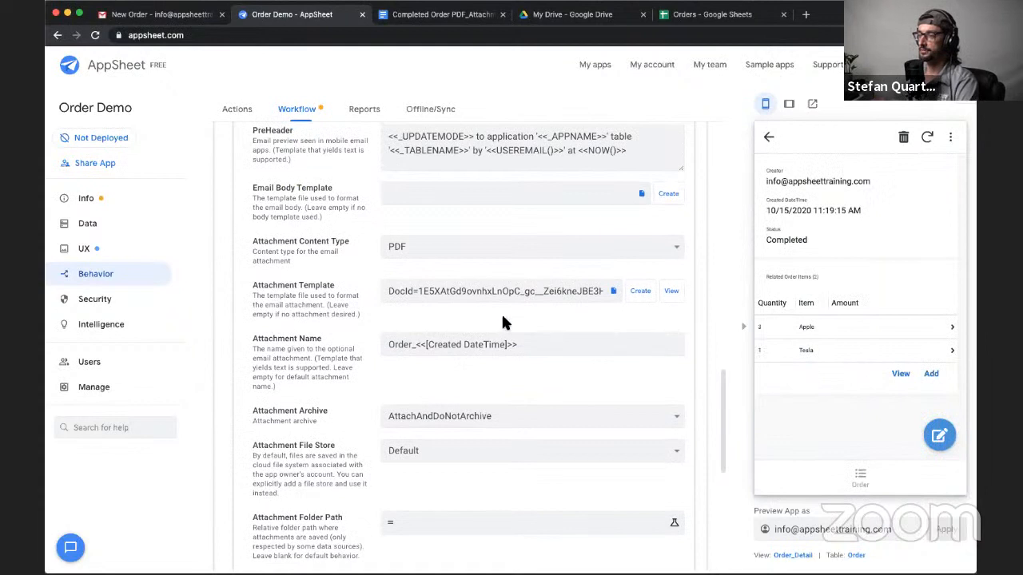
pyautogui.scroll(-1, 459, 404)
pyautogui.click(452, 397)
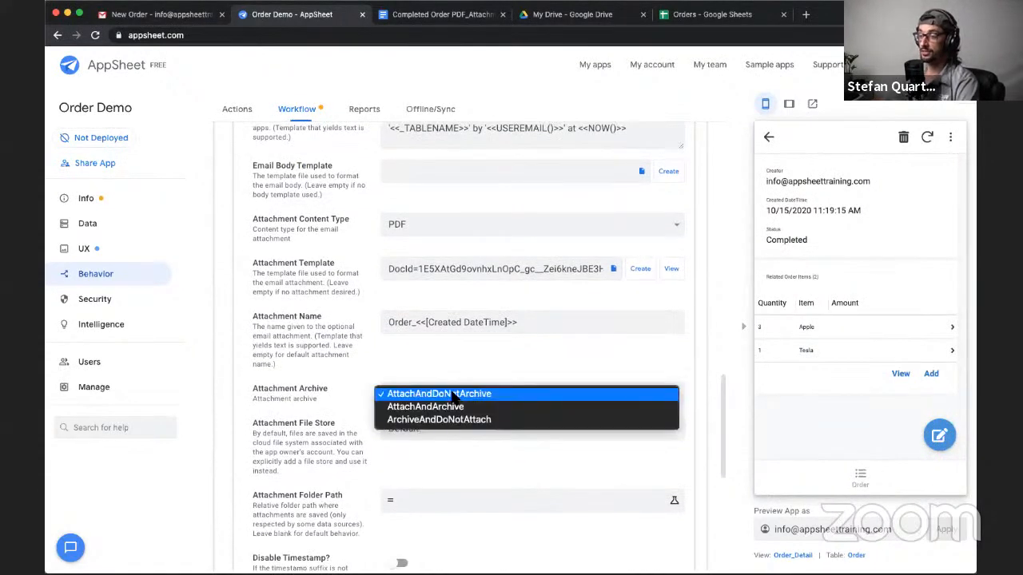
pyautogui.click(452, 408)
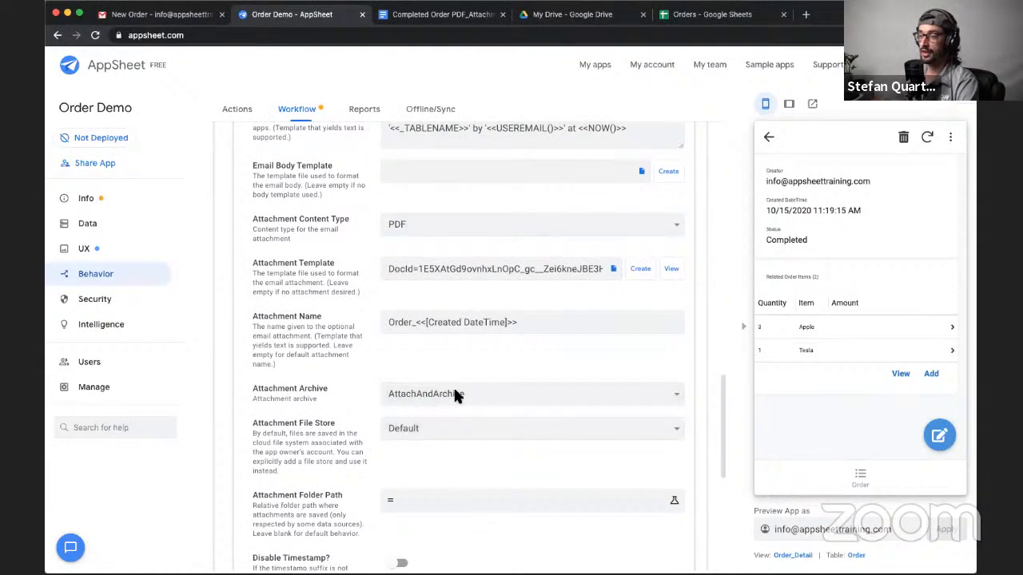
pyautogui.moveTo(254, 389); pyautogui.dragTo(320, 402)
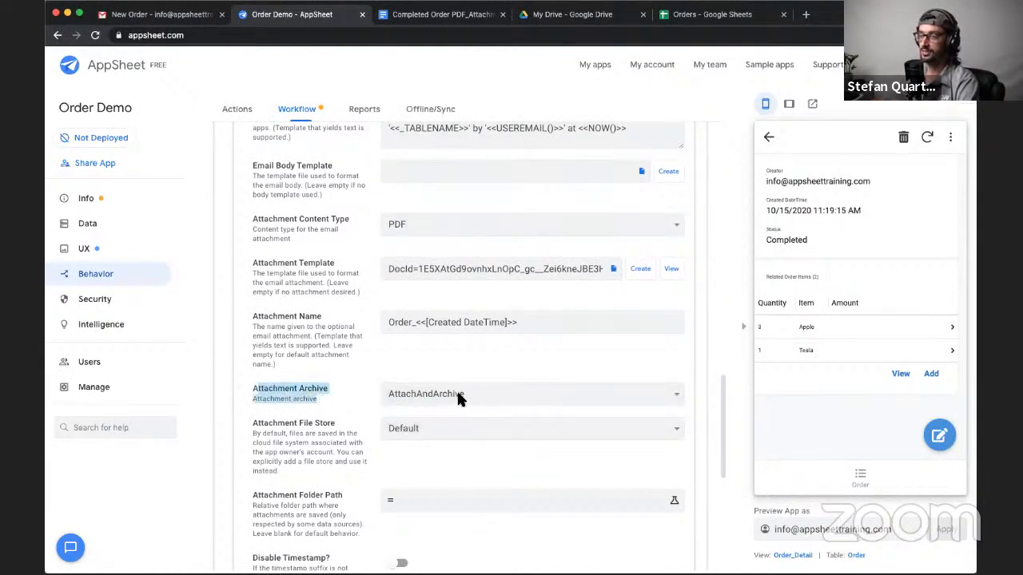
# - Keep the Attachment File Store at Default and save the Order Demo app
pyautogui.click(424, 428)
pyautogui.click(390, 429)
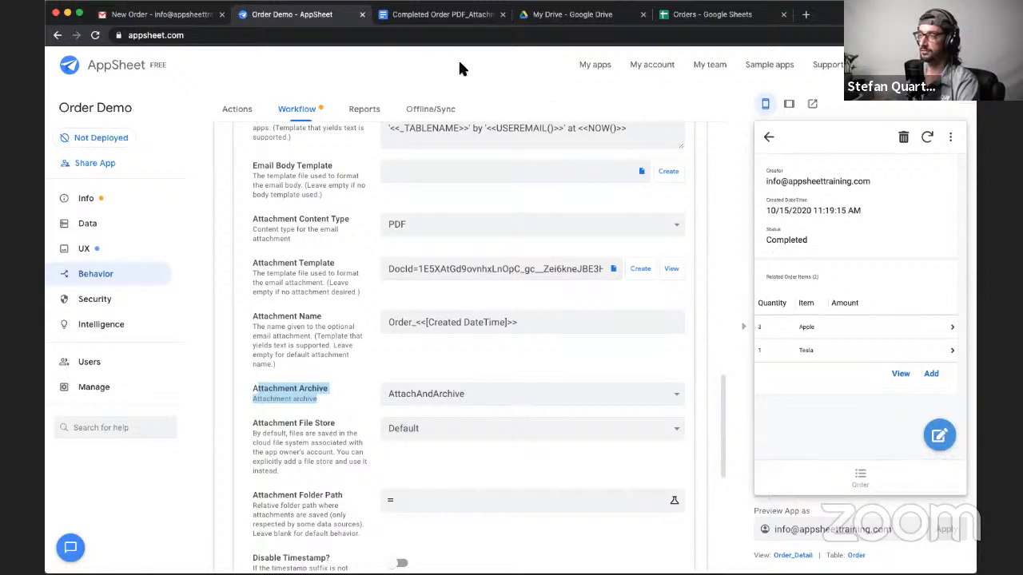
pyautogui.click(919, 65)
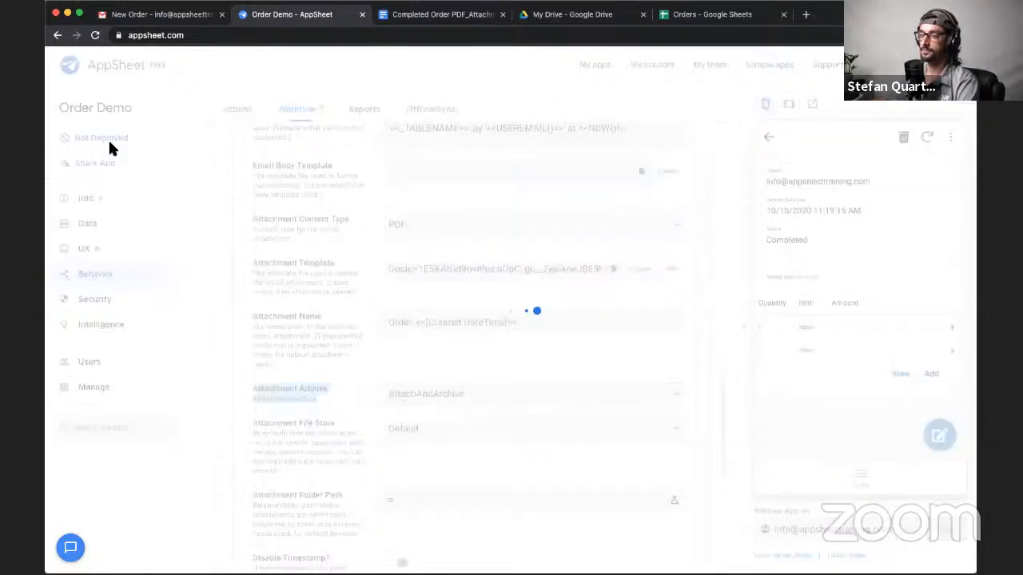
# - In Gmail, open the newest New Order email and check the item rows in its attached order PDF
pyautogui.click(182, 18)
pyautogui.click(65, 64)
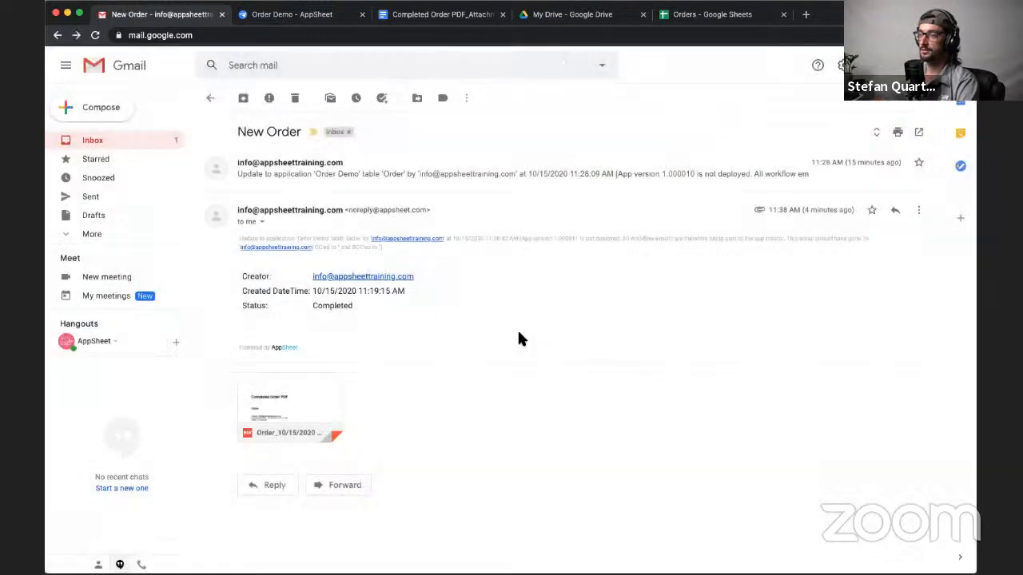
pyautogui.click(210, 98)
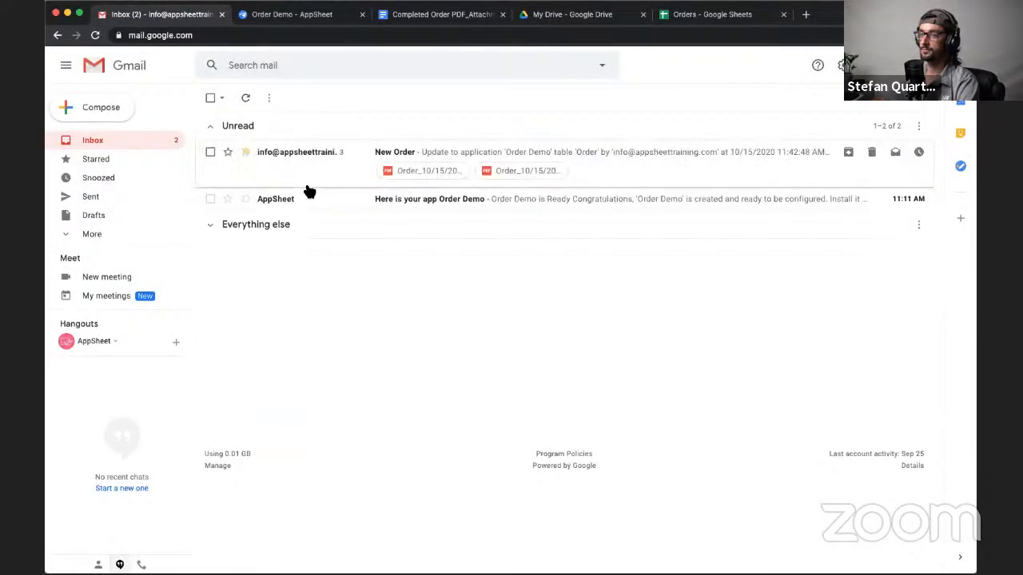
pyautogui.click(342, 168)
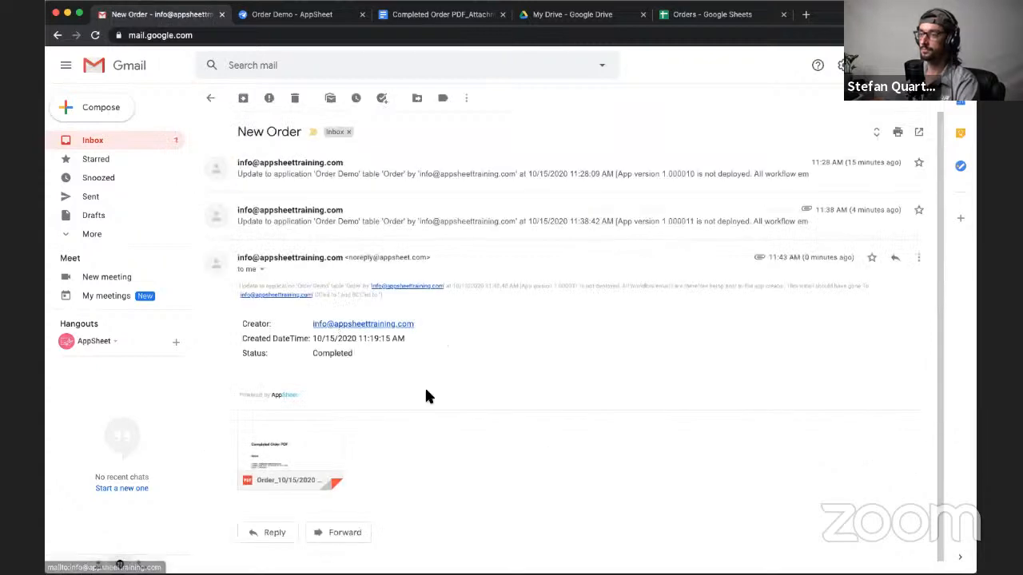
pyautogui.click(295, 452)
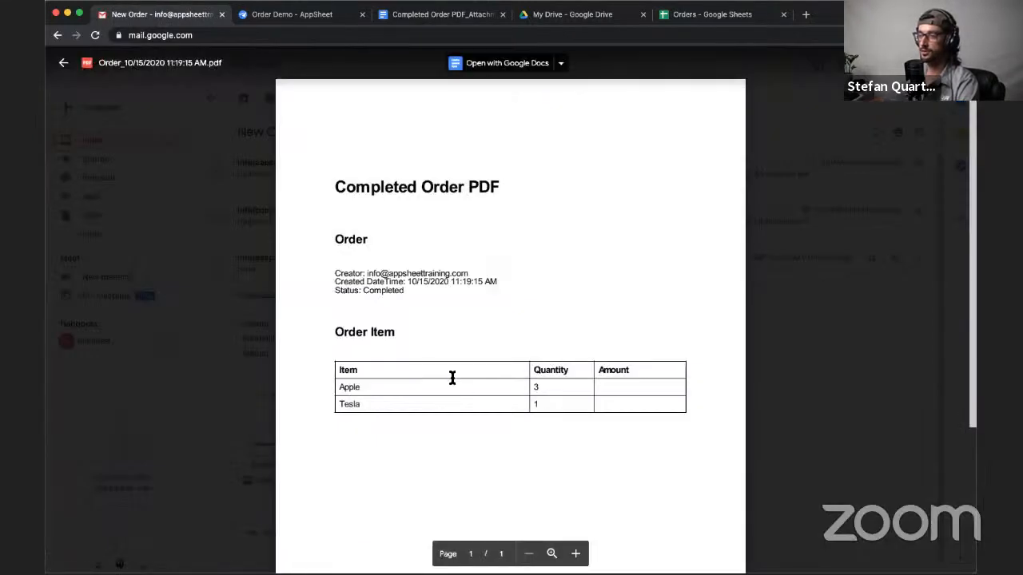
pyautogui.doubleClick(352, 386)
pyautogui.click(346, 402)
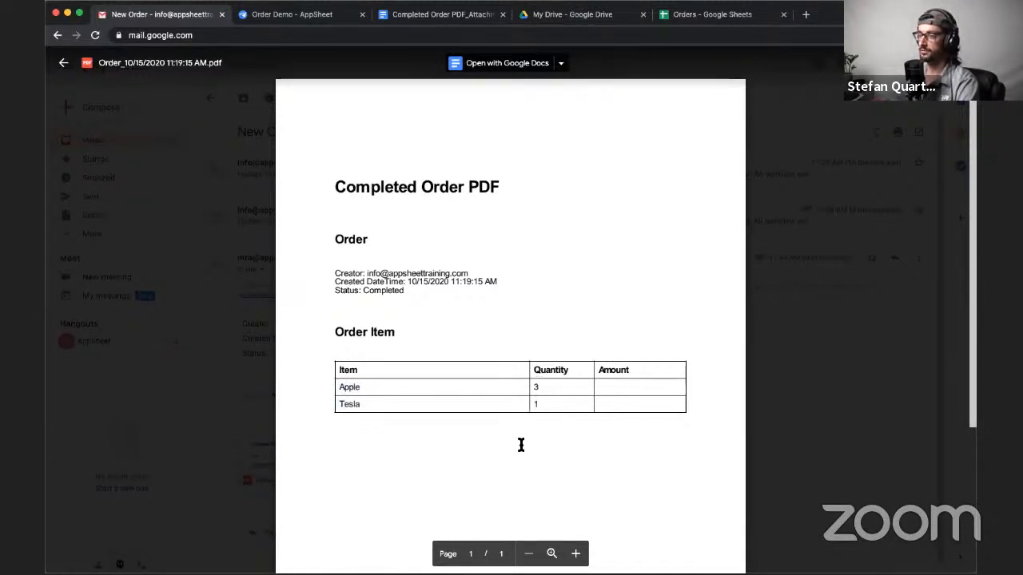
pyautogui.click(849, 371)
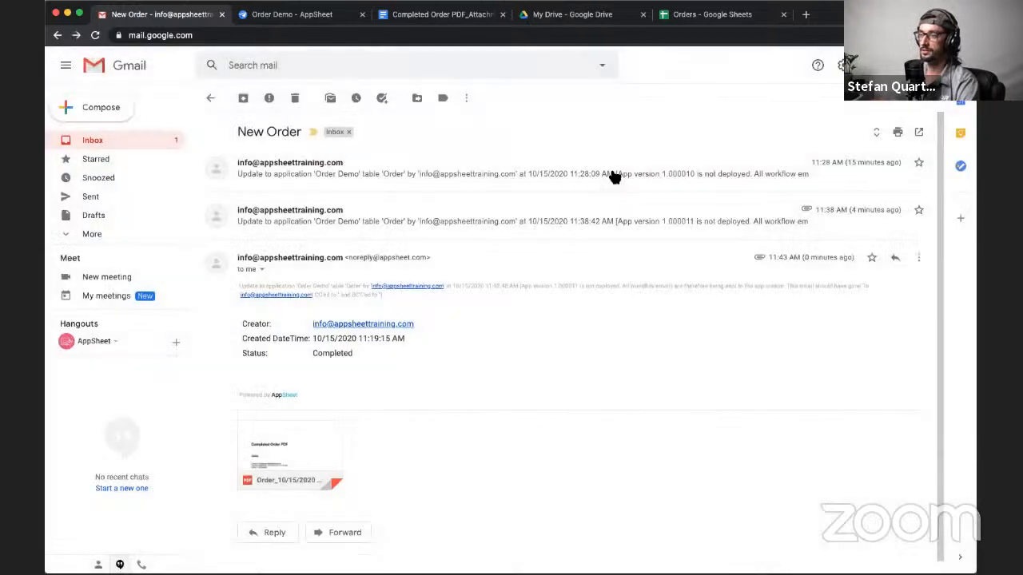
# - In the AppSheet preview, save the order as Pending, save it again as Completed, and sync the changes
pyautogui.click(296, 14)
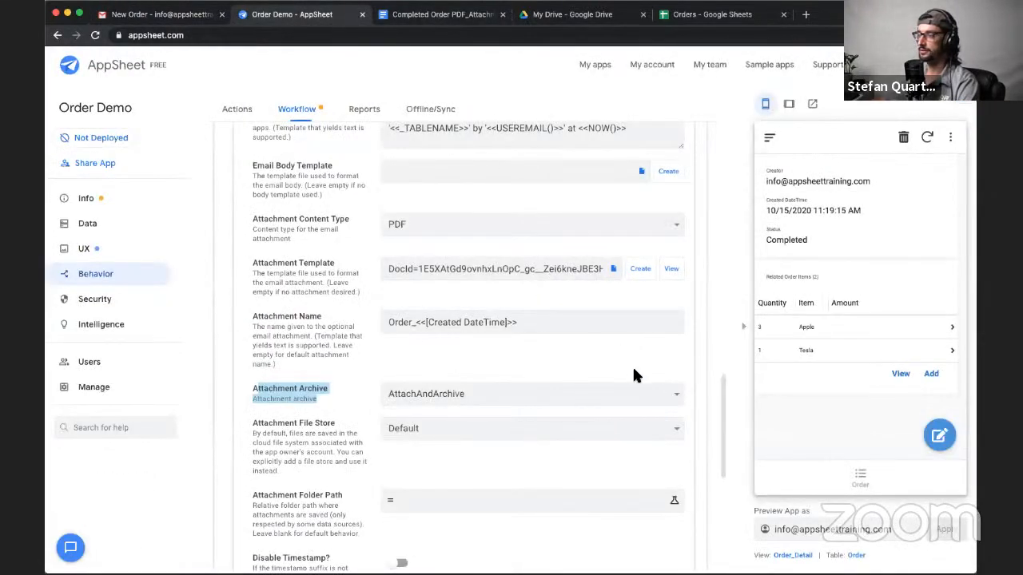
pyautogui.scroll(-2, 403, 386)
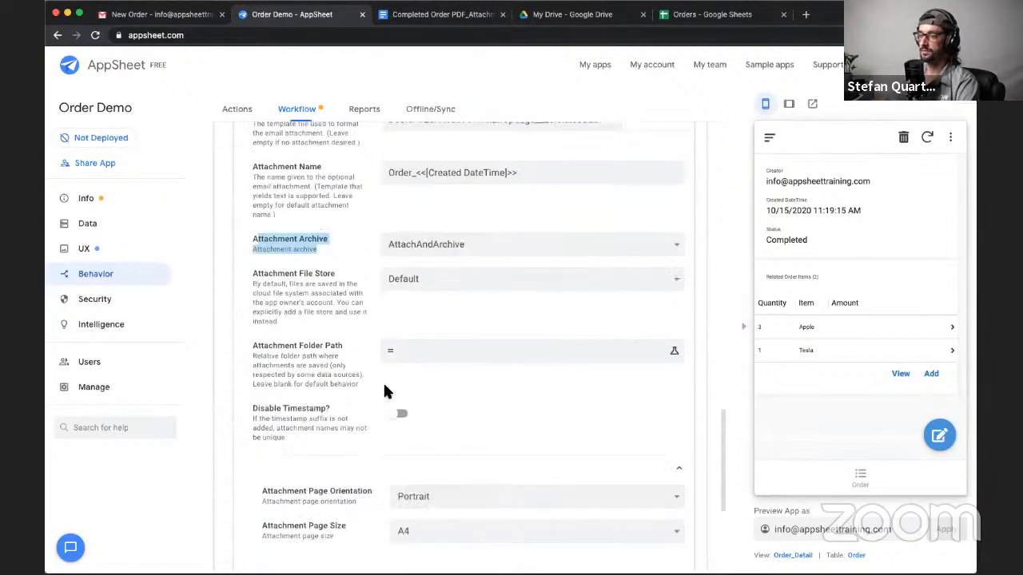
pyautogui.scroll(3, 384, 391)
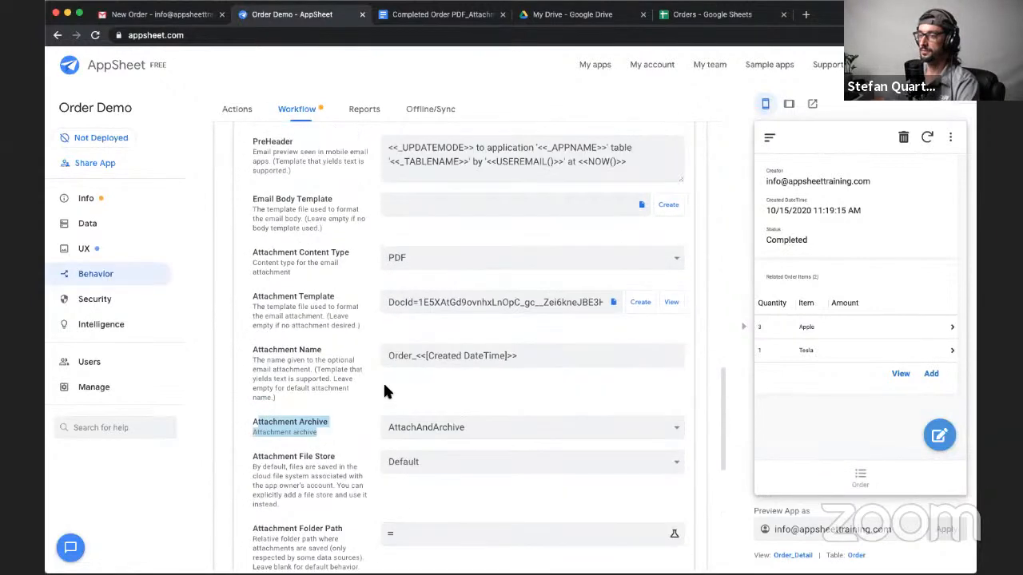
pyautogui.scroll(1, 384, 392)
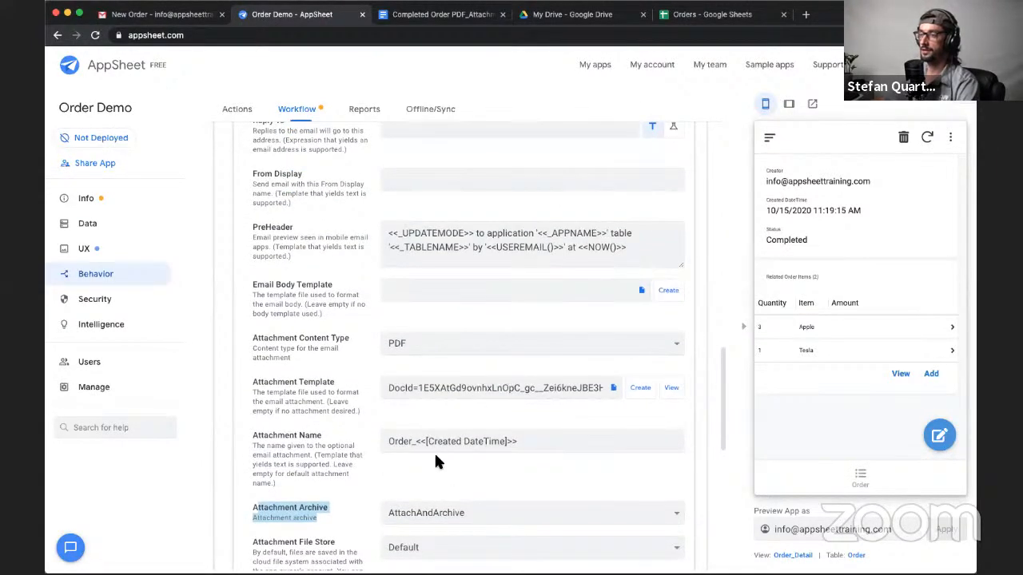
pyautogui.scroll(-1, 435, 462)
pyautogui.click(365, 479)
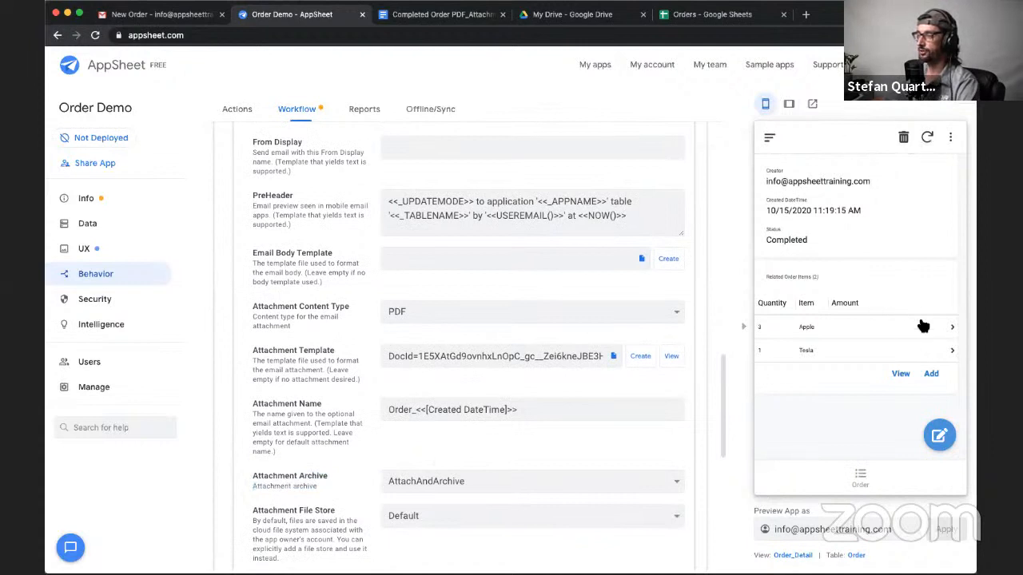
pyautogui.click(939, 436)
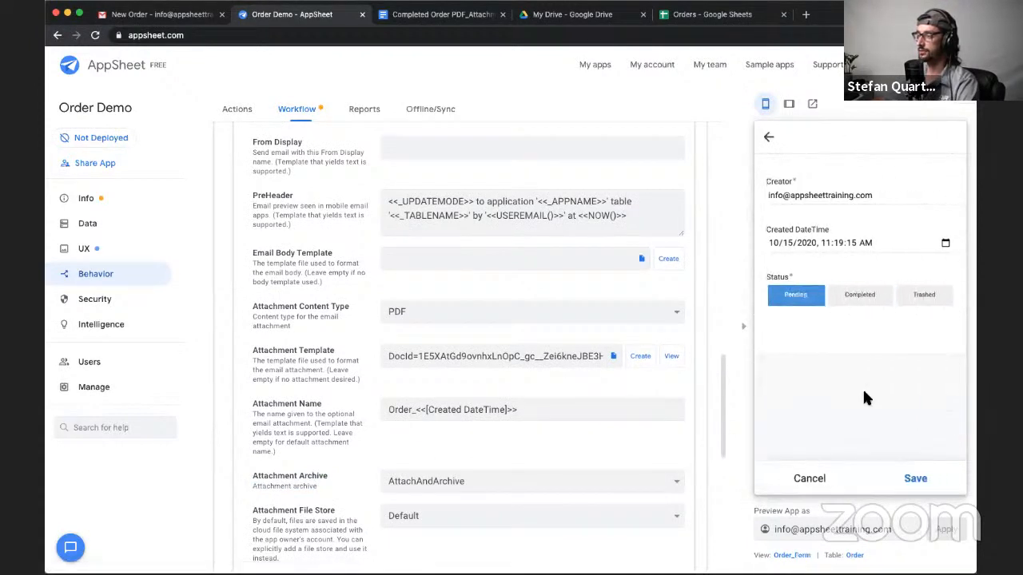
pyautogui.click(921, 491)
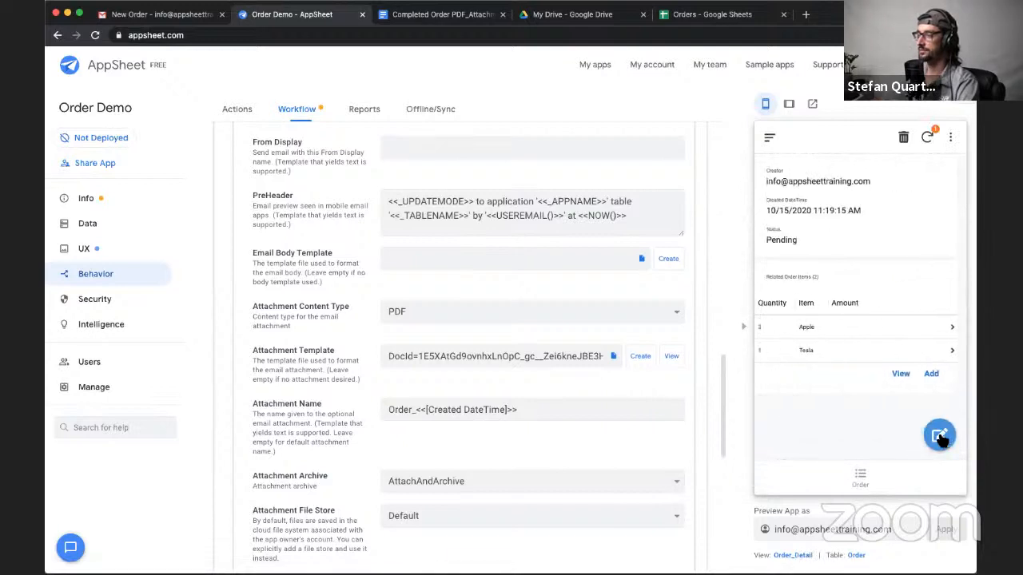
pyautogui.click(939, 435)
pyautogui.click(871, 296)
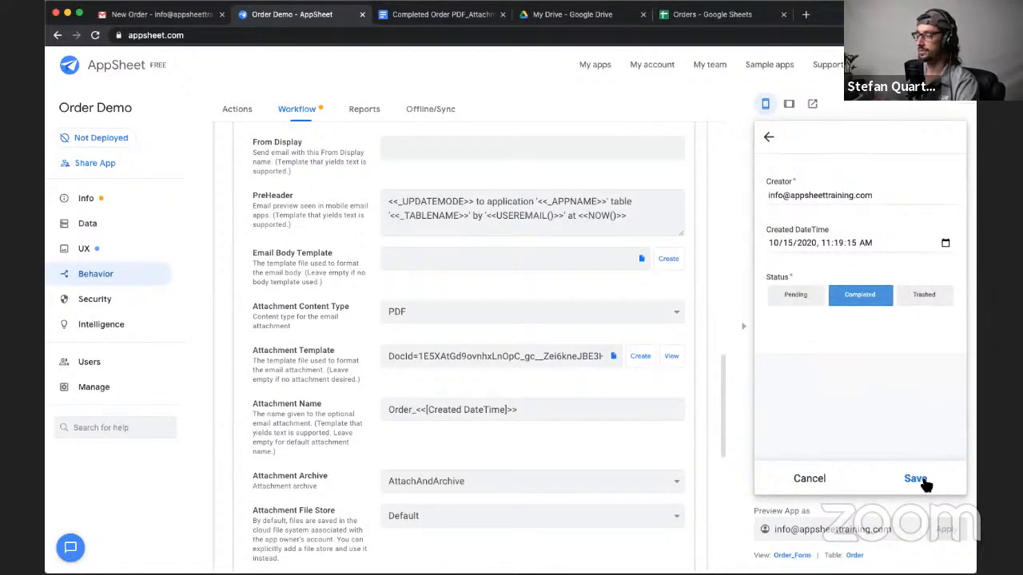
pyautogui.click(917, 479)
pyautogui.click(927, 142)
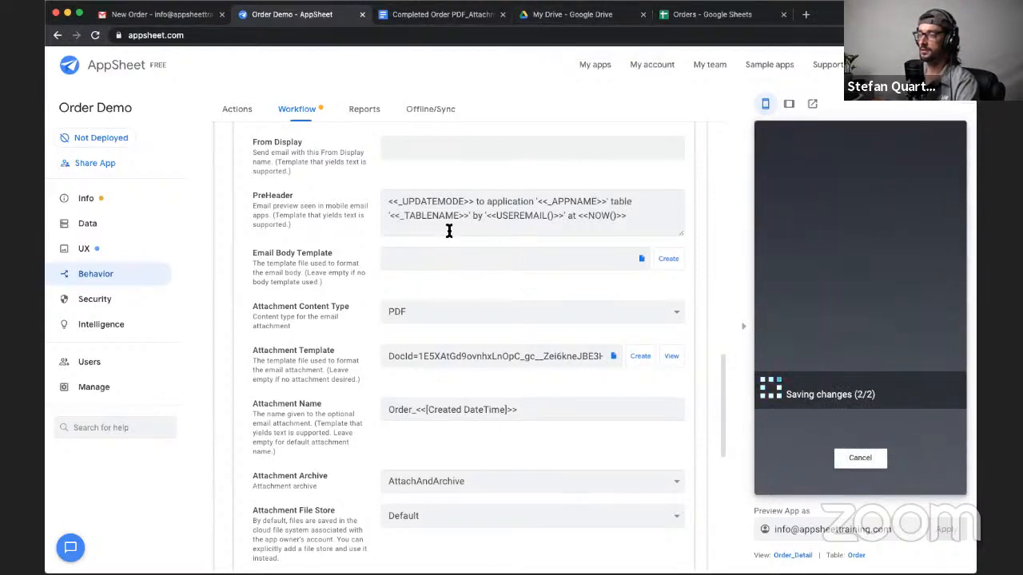
# - Examine the workflow's Attachment Folder Path setting and its description of the default behavior
pyautogui.scroll(-3, 361, 456)
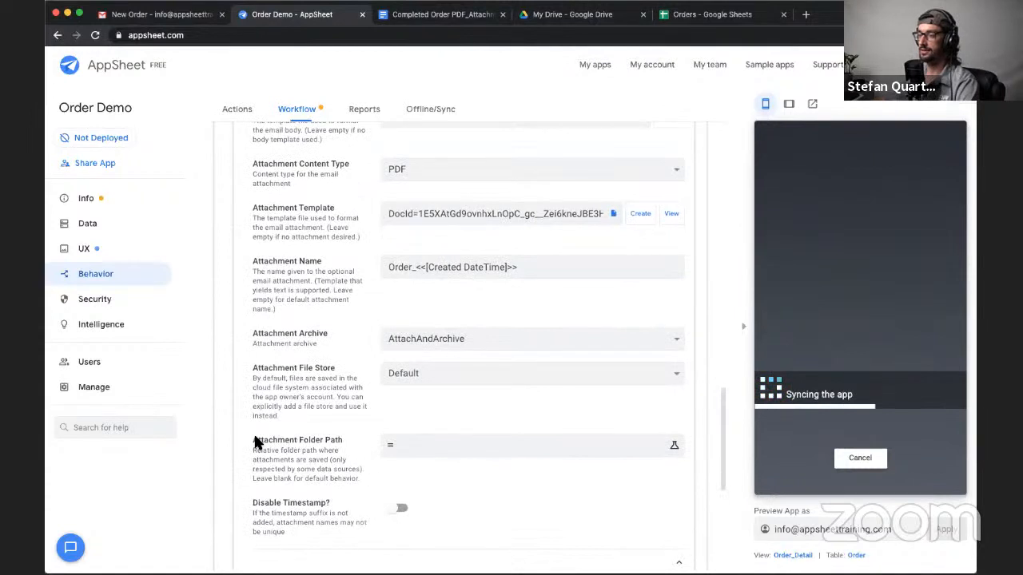
pyautogui.tripleClick(263, 439)
pyautogui.click(250, 438)
pyautogui.tripleClick(248, 437)
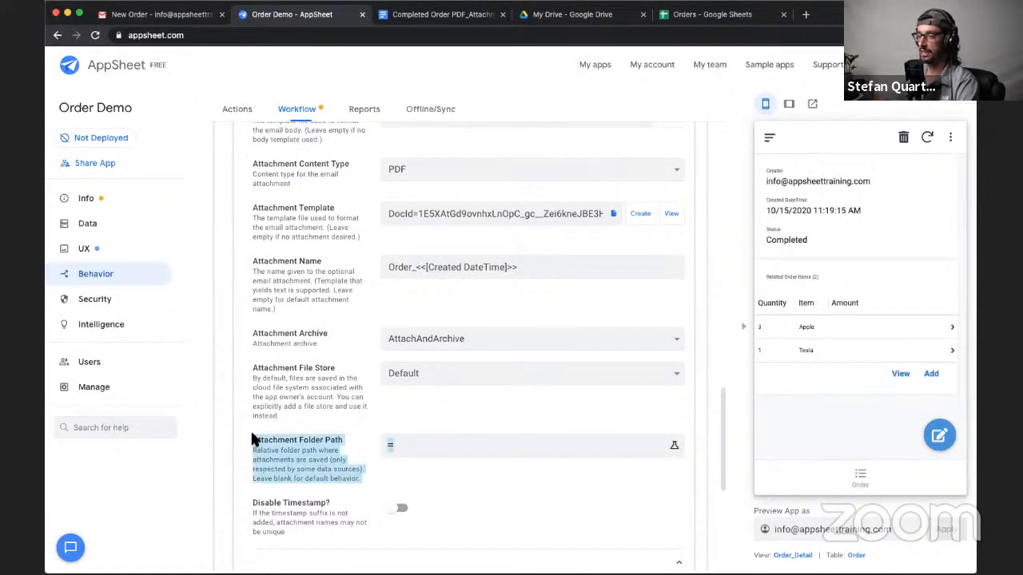
pyautogui.click(284, 454)
pyautogui.moveTo(253, 451); pyautogui.dragTo(352, 470)
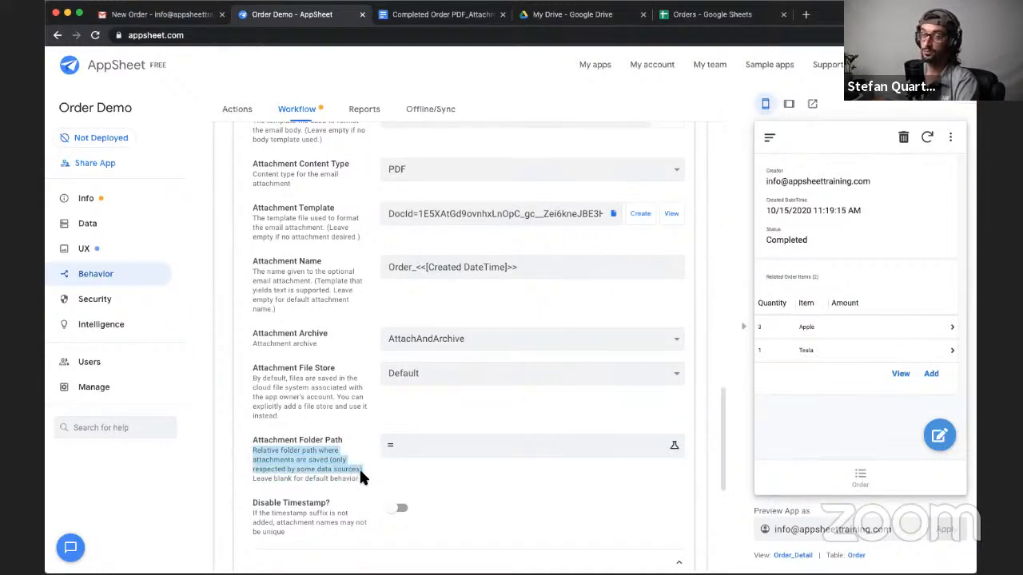
pyautogui.moveTo(359, 479); pyautogui.dragTo(257, 485)
pyautogui.tripleClick(252, 479)
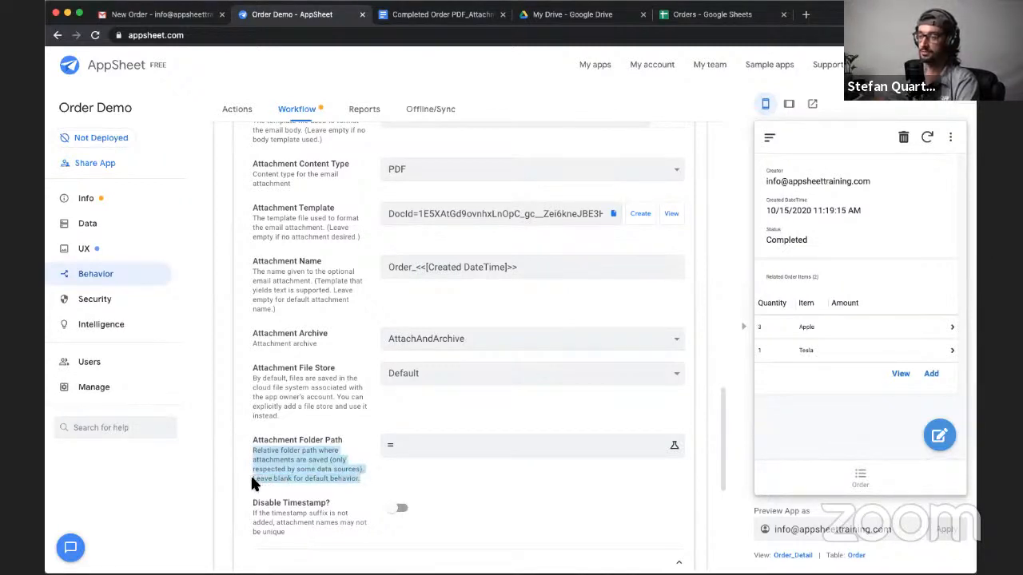
pyautogui.click(323, 482)
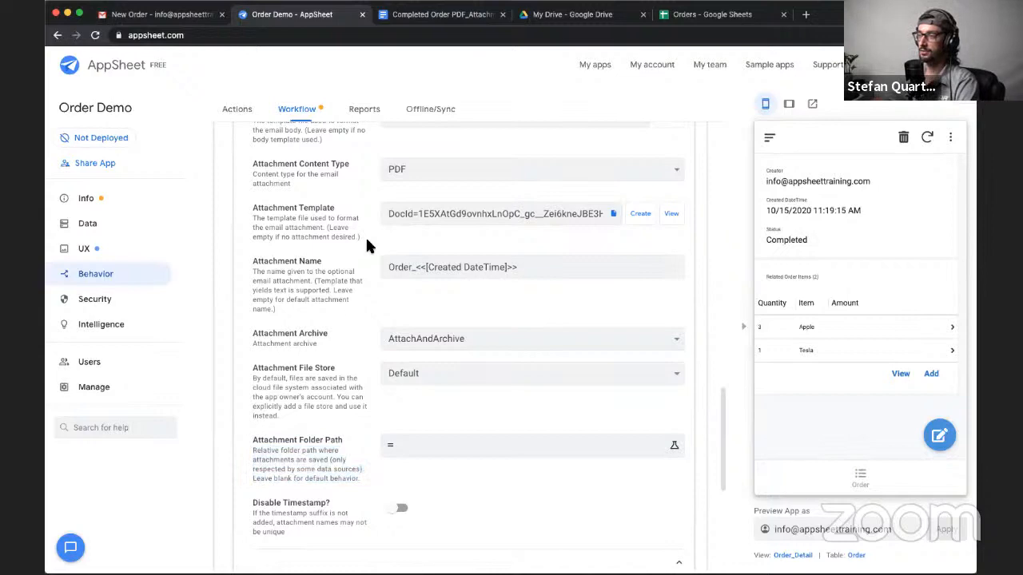
# - Switch to Google Drive and check My Drive for newly archived order files
pyautogui.scroll(10, 365, 239)
pyautogui.click(572, 13)
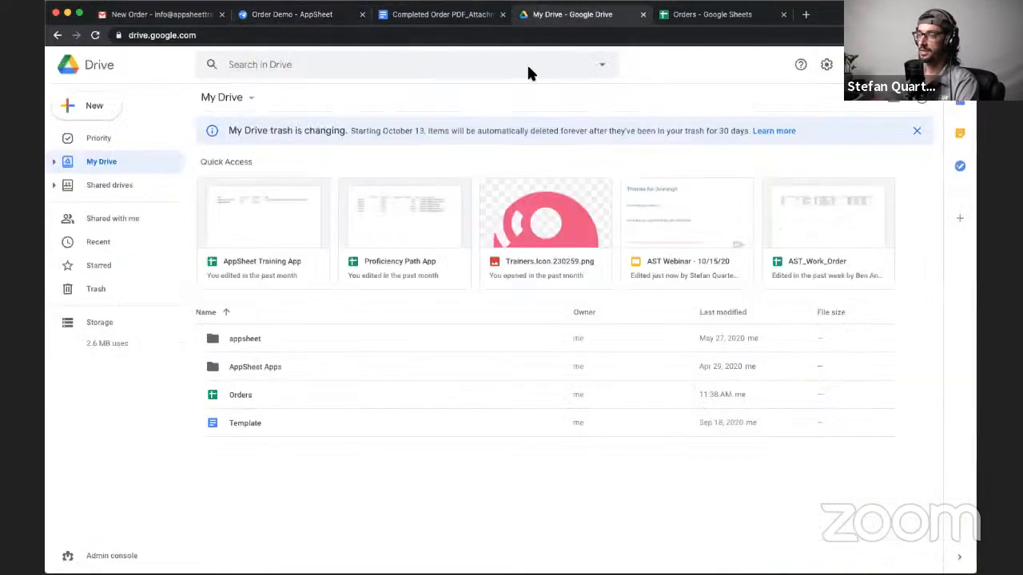
pyautogui.click(229, 392)
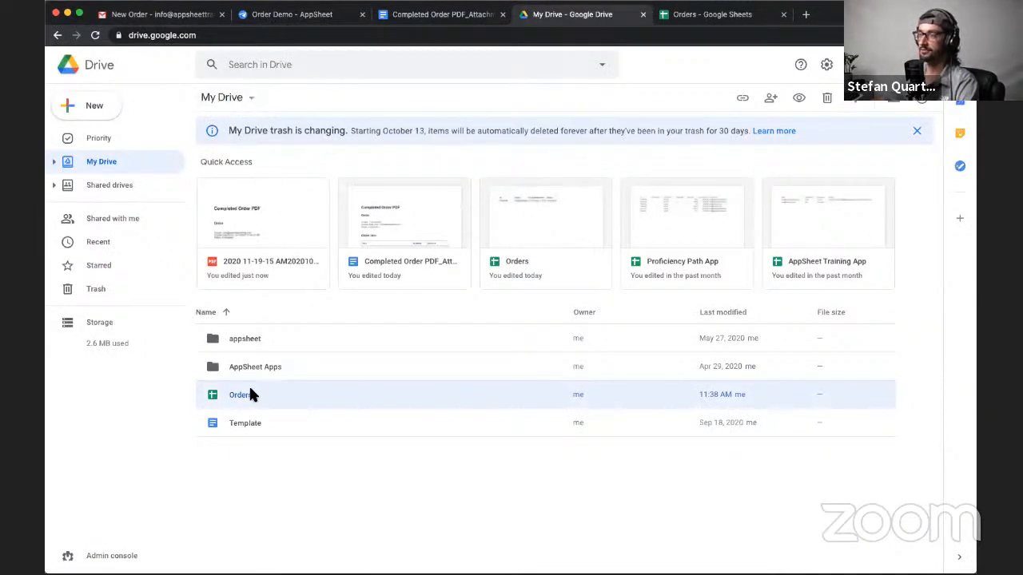
# - In Gmail, show the newly arrived order message and view its PDF attachment
pyautogui.click(172, 18)
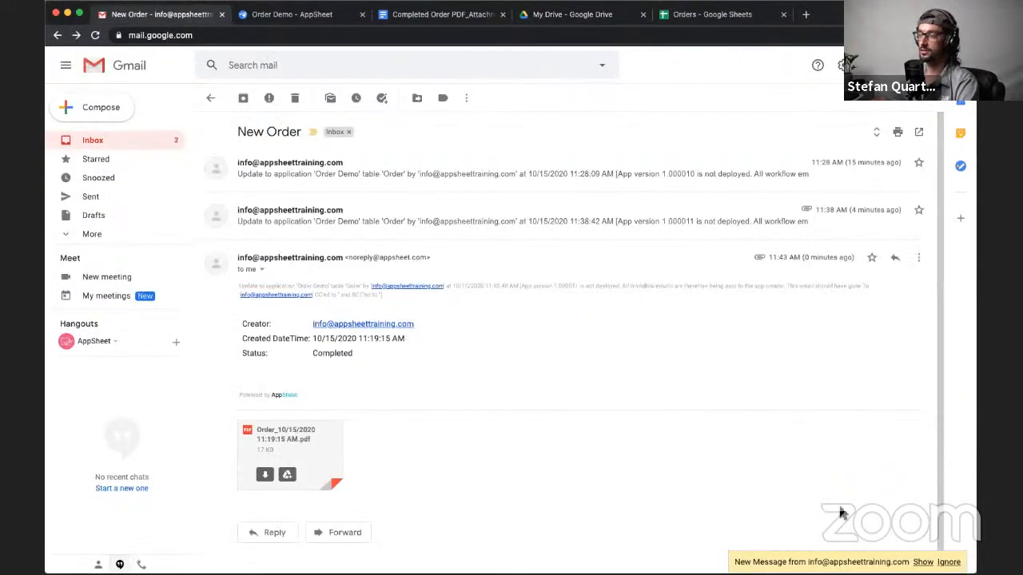
pyautogui.click(923, 561)
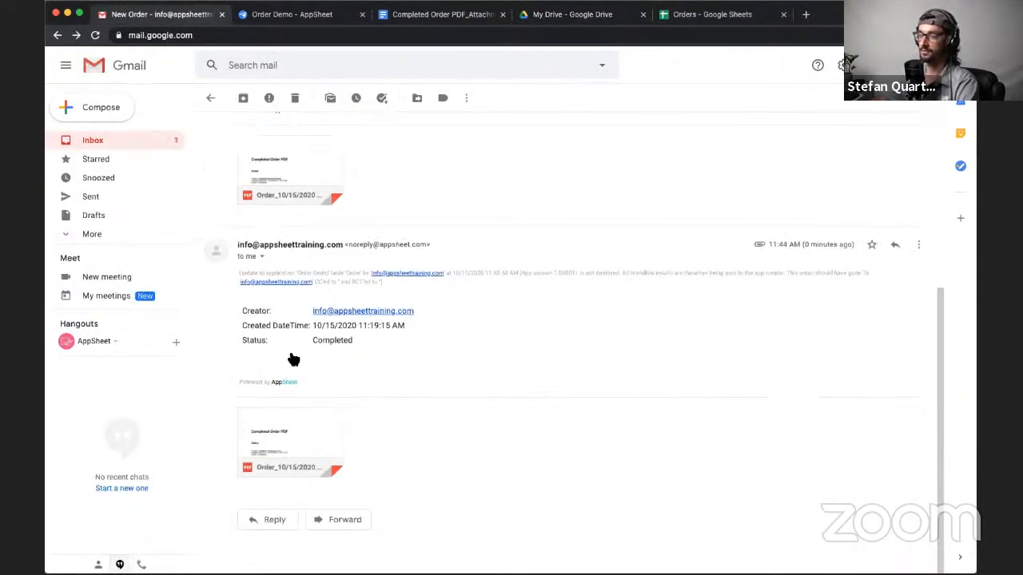
pyautogui.click(317, 441)
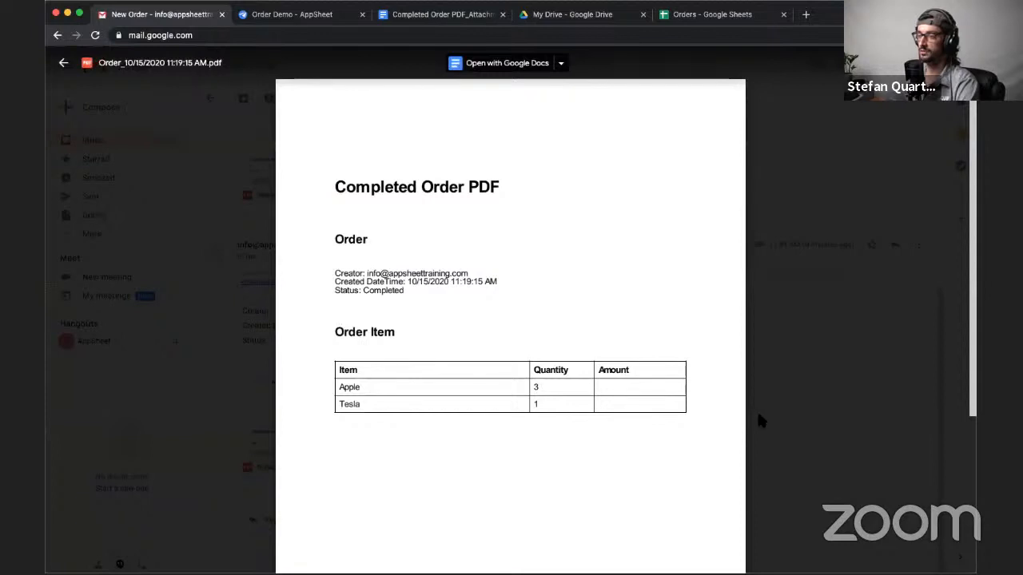
pyautogui.click(759, 417)
# - In Google Drive, open the OrderDemo folder inside the appsheet folder's data subfolder
pyautogui.click(289, 14)
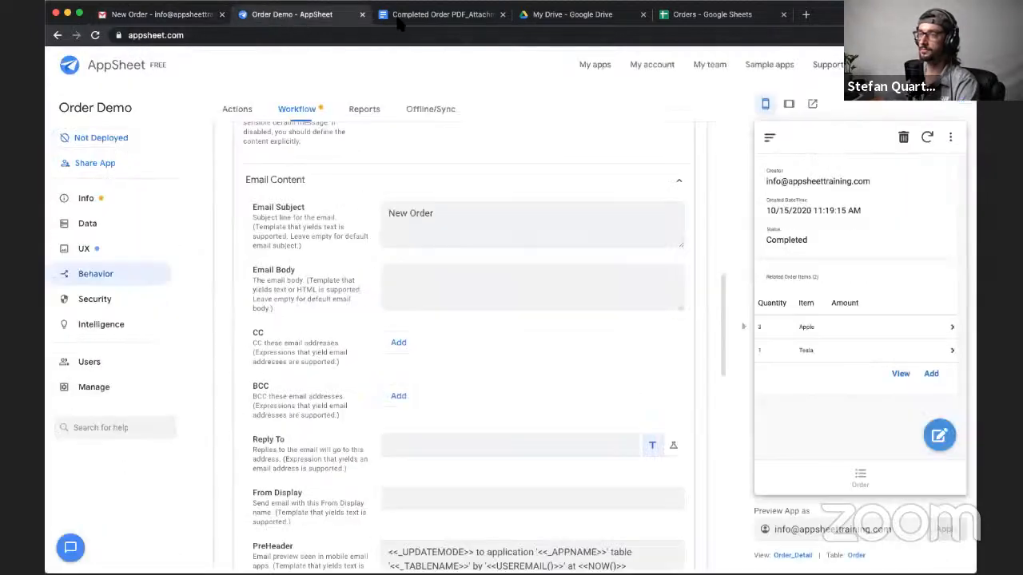
pyautogui.click(564, 14)
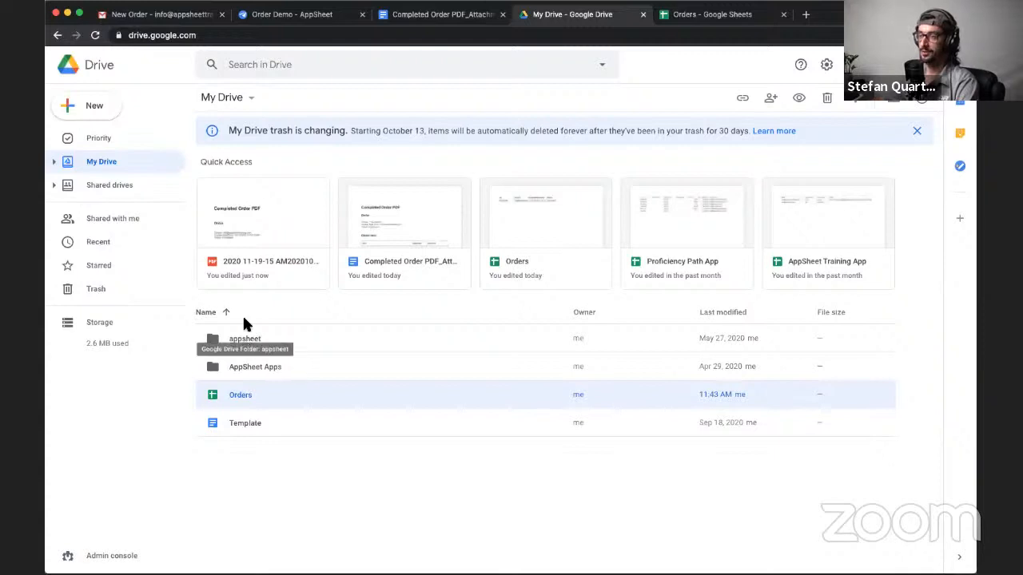
pyautogui.click(242, 335)
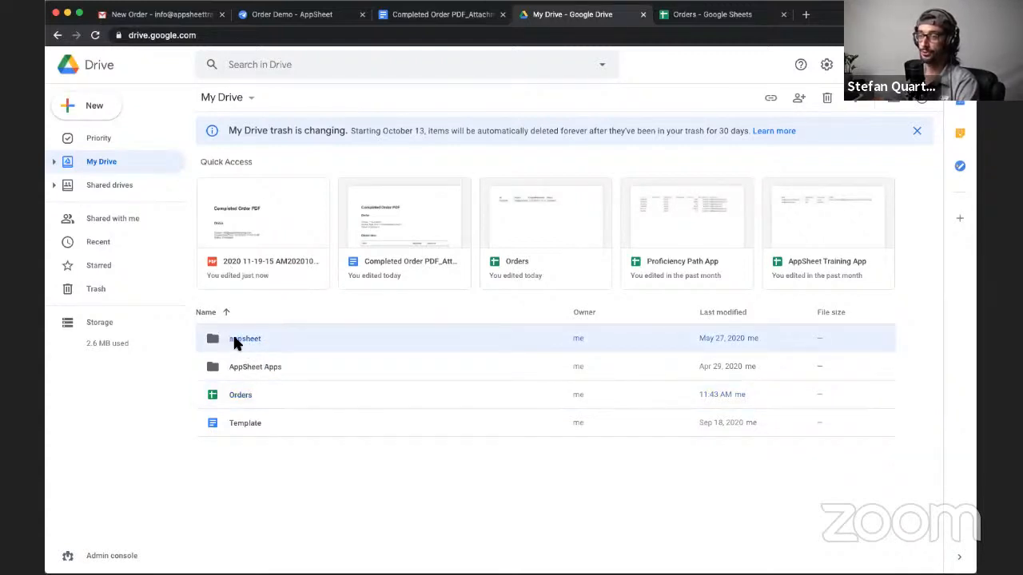
pyautogui.doubleClick(234, 338)
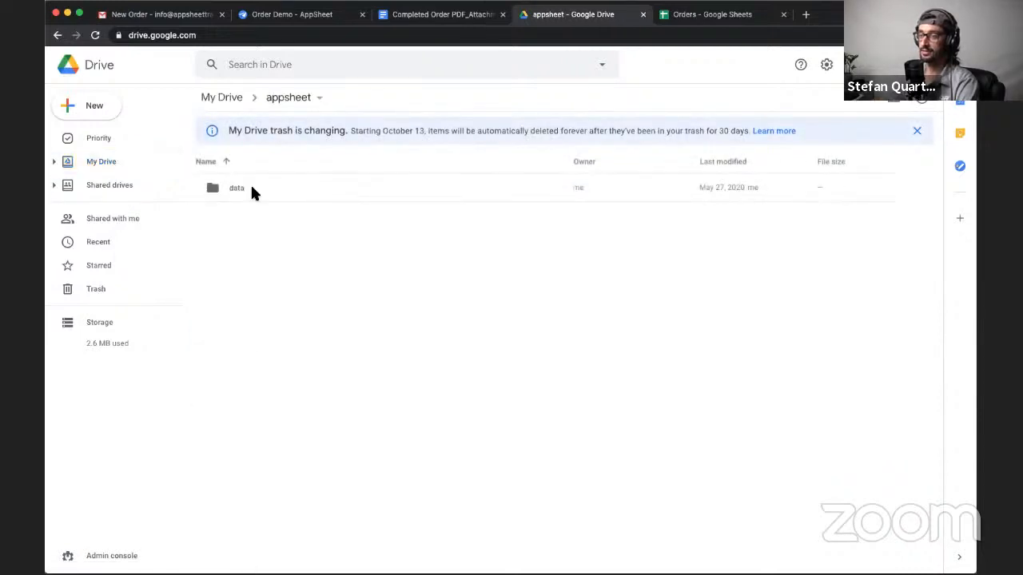
pyautogui.doubleClick(233, 190)
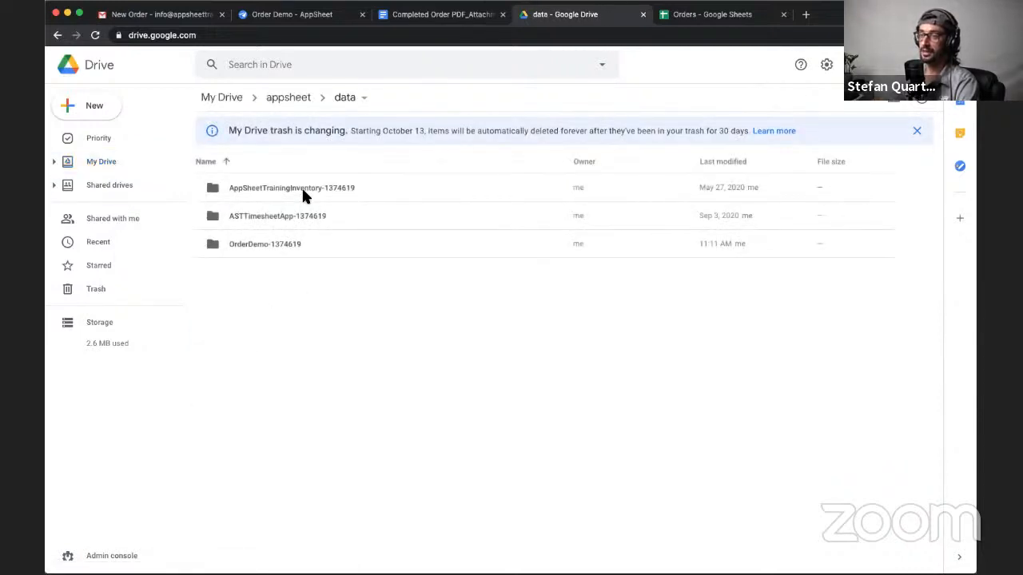
pyautogui.click(261, 247)
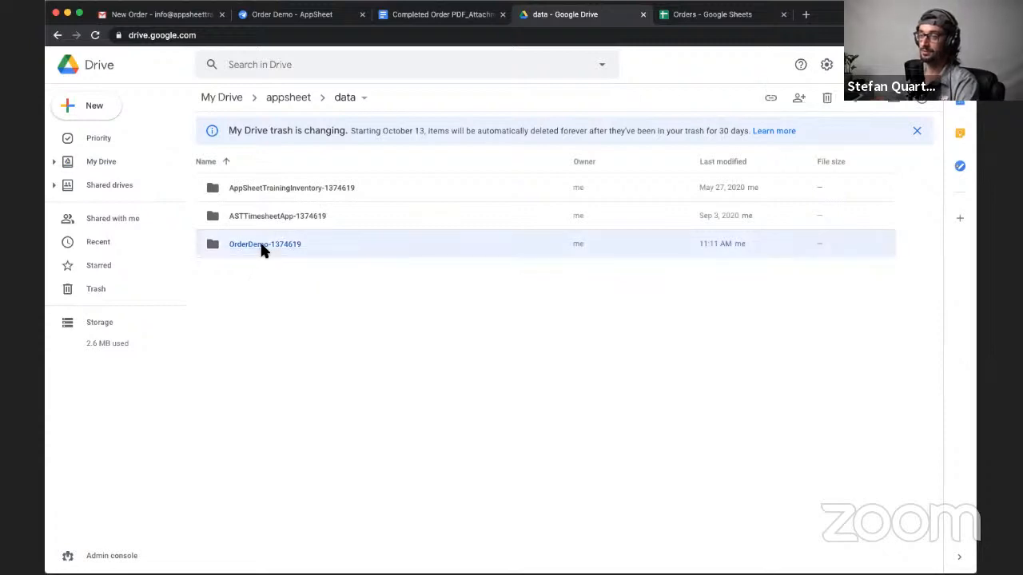
pyautogui.doubleClick(258, 247)
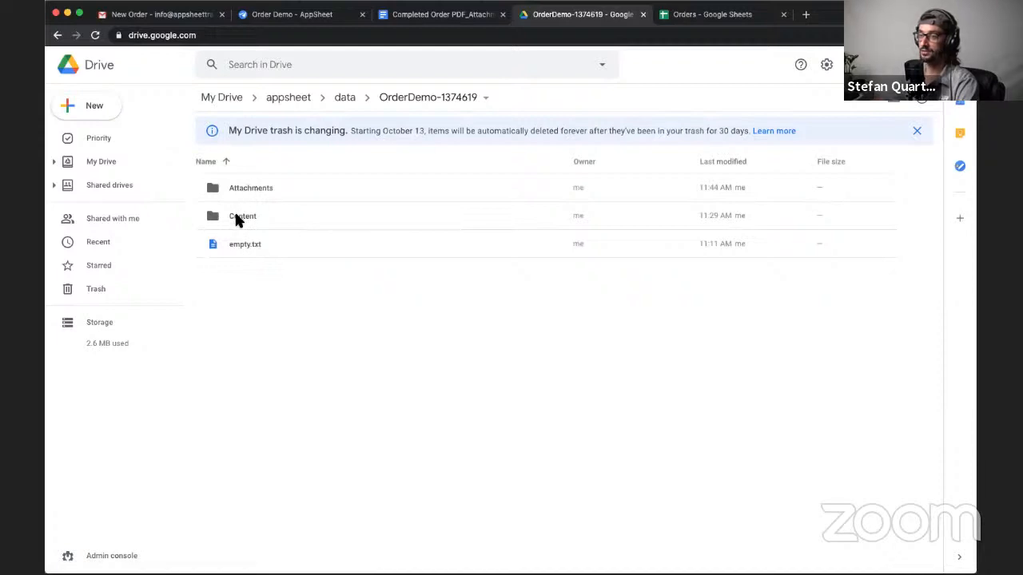
# - Check the OrderDemo folder's Content subfolder and open the archived PDF's location, Order_10/15, inside Attachments
pyautogui.doubleClick(237, 220)
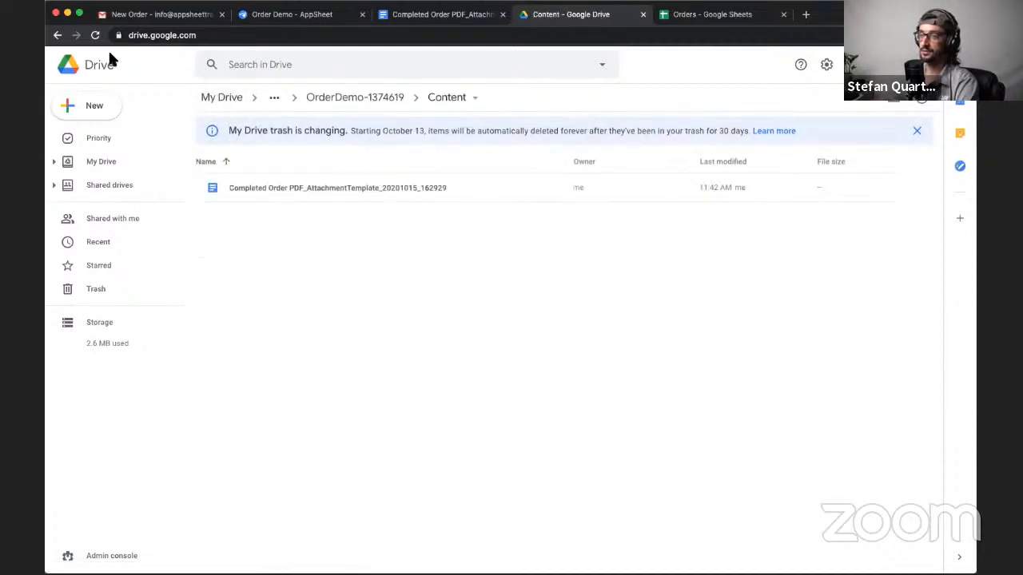
pyautogui.click(57, 36)
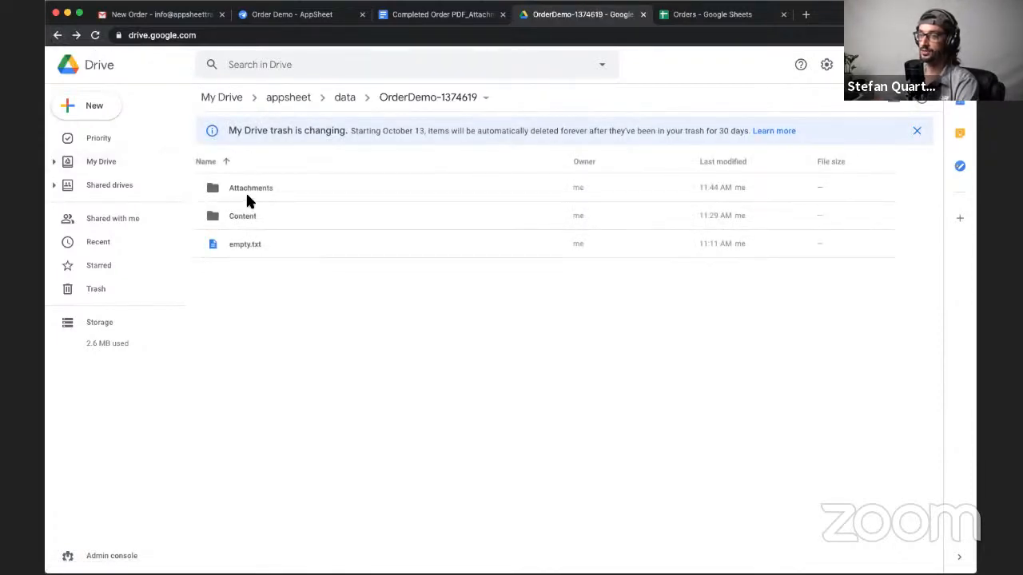
pyautogui.click(246, 191)
pyautogui.doubleClick(246, 189)
pyautogui.doubleClick(237, 182)
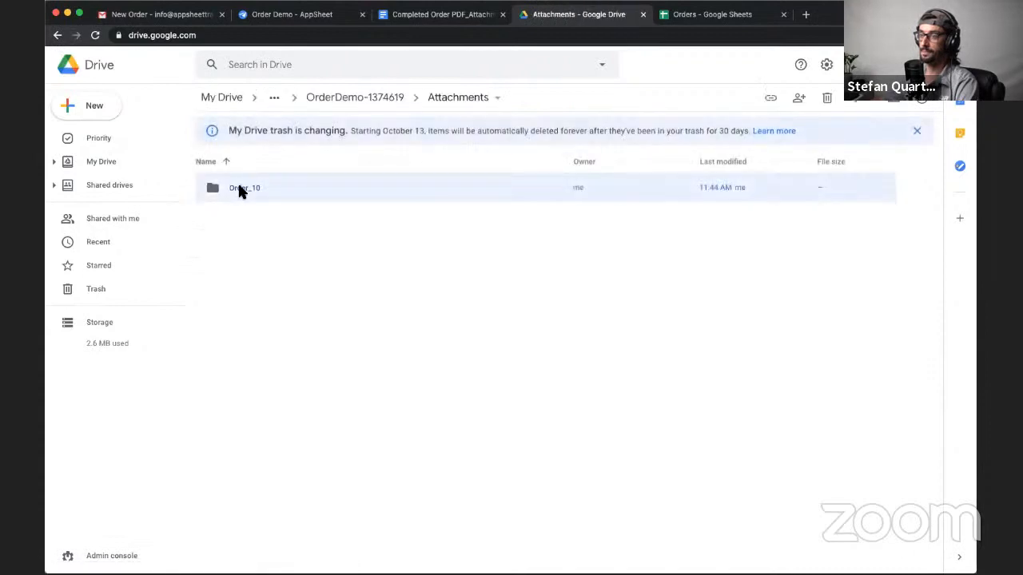
pyautogui.doubleClick(232, 182)
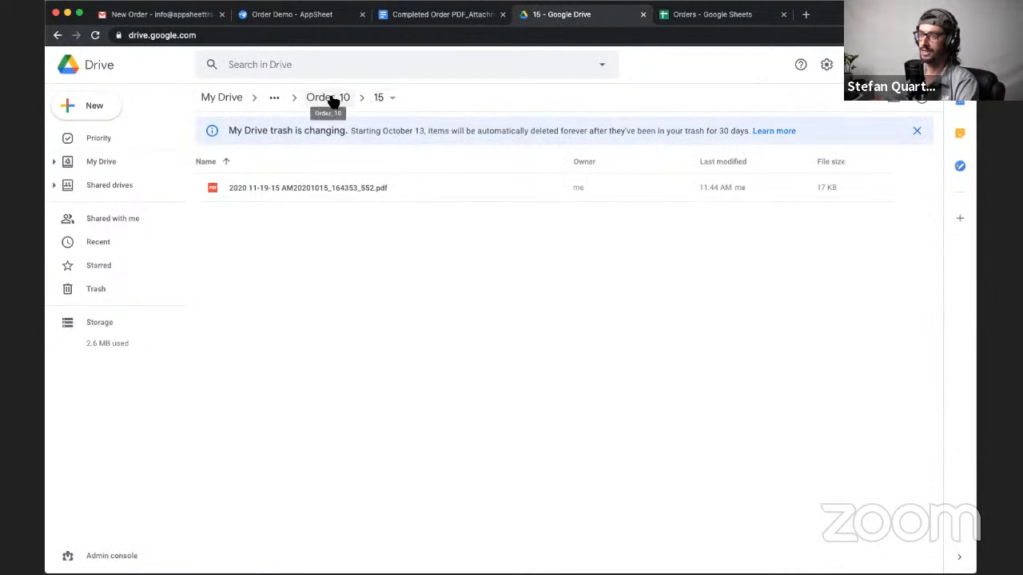
# - Go back up through the Attachments folder to the OrderDemo folder
pyautogui.click(274, 98)
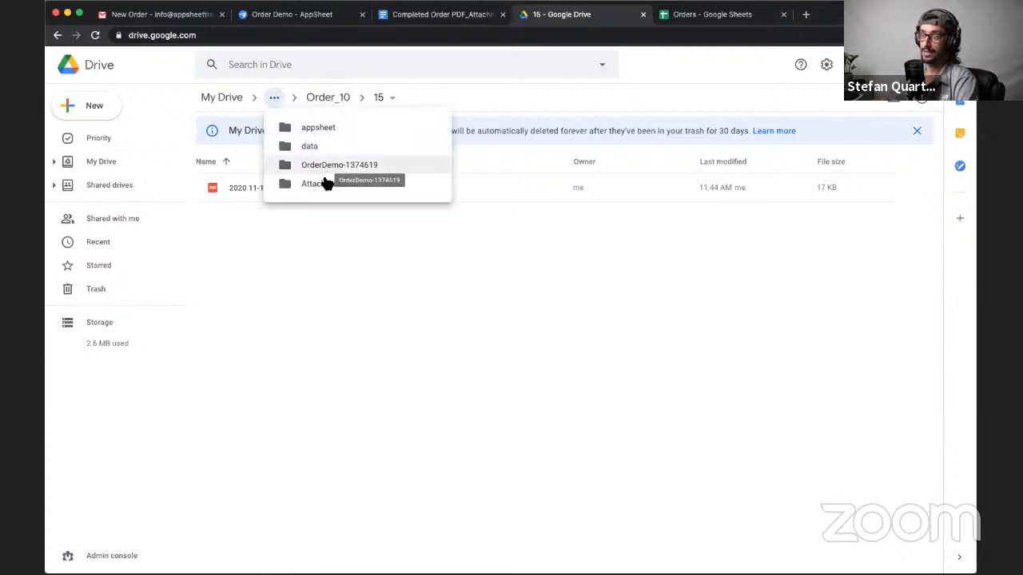
pyautogui.click(326, 185)
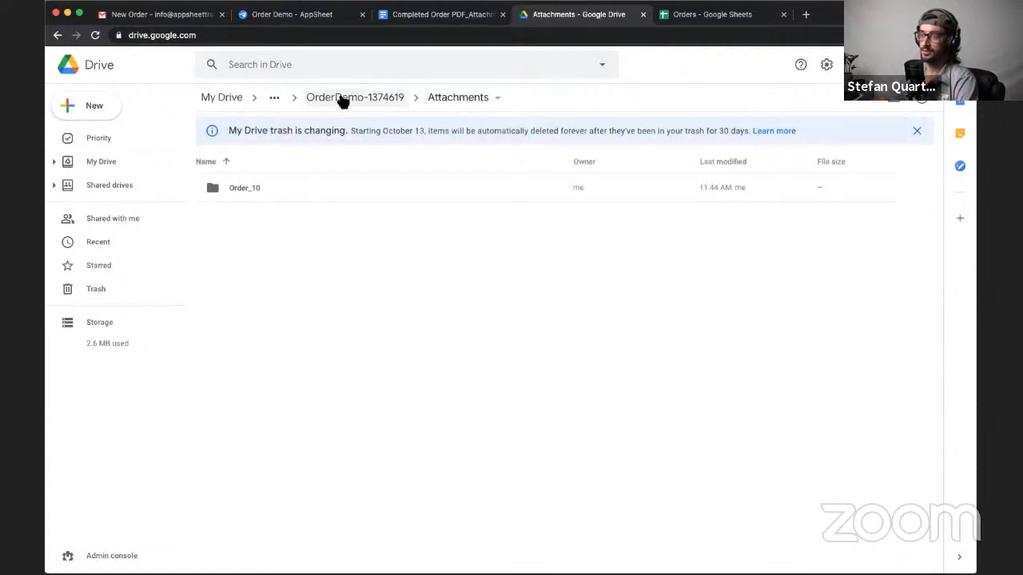
pyautogui.click(342, 97)
pyautogui.click(243, 220)
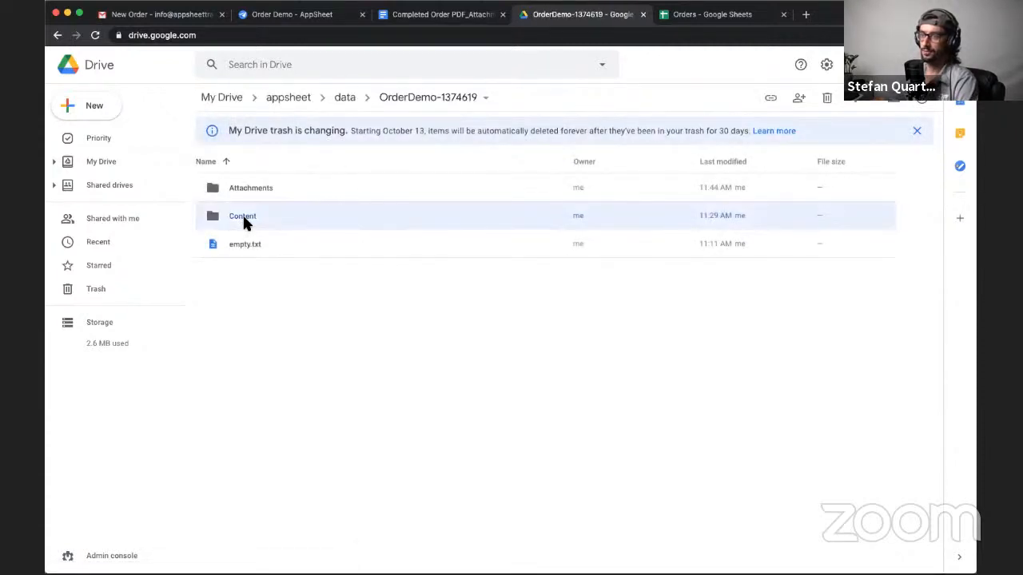
pyautogui.click(272, 287)
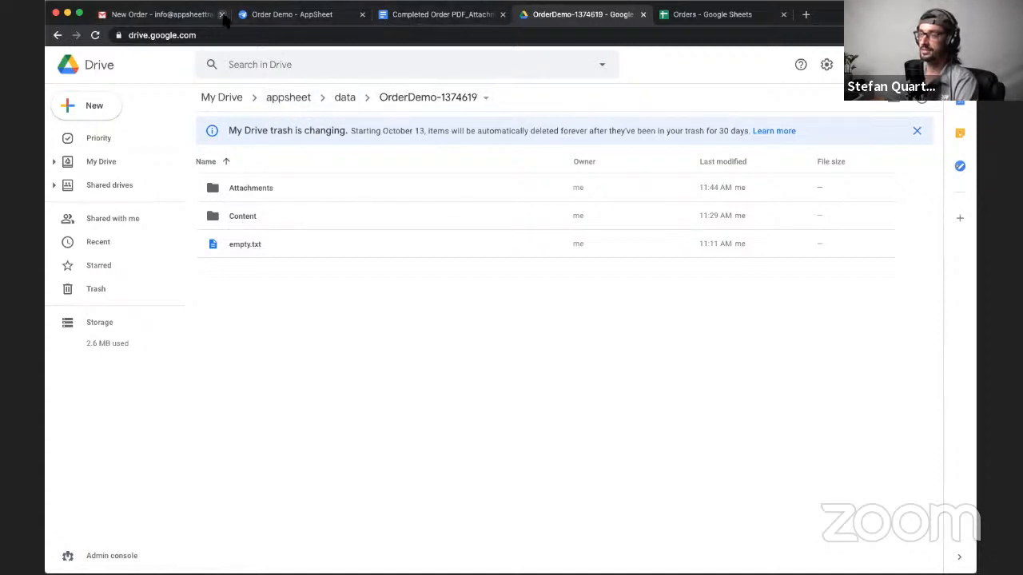
# - In AppSheet, examine the Default app folder setting in Order Demo's app properties
pyautogui.click(294, 23)
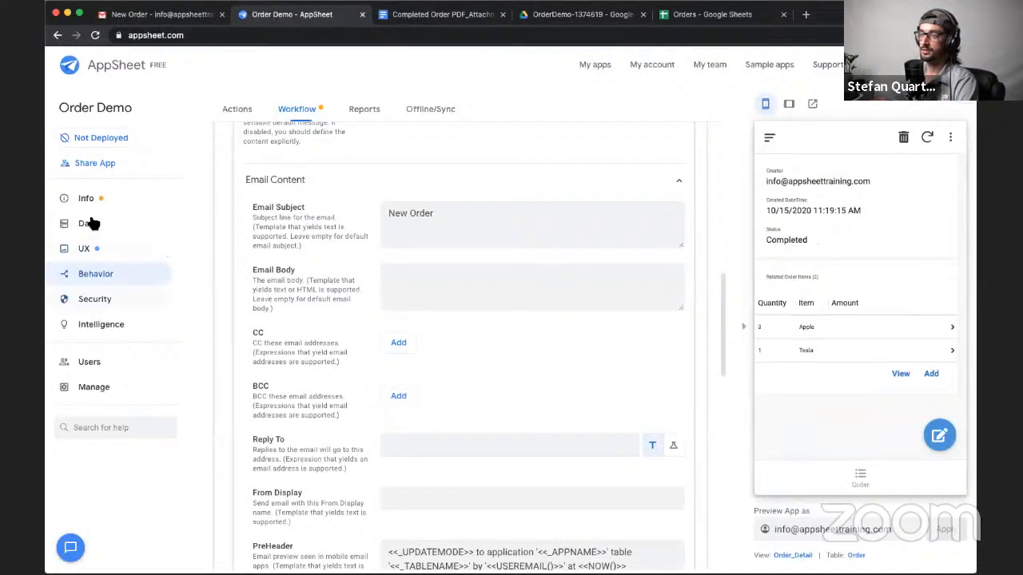
pyautogui.click(89, 201)
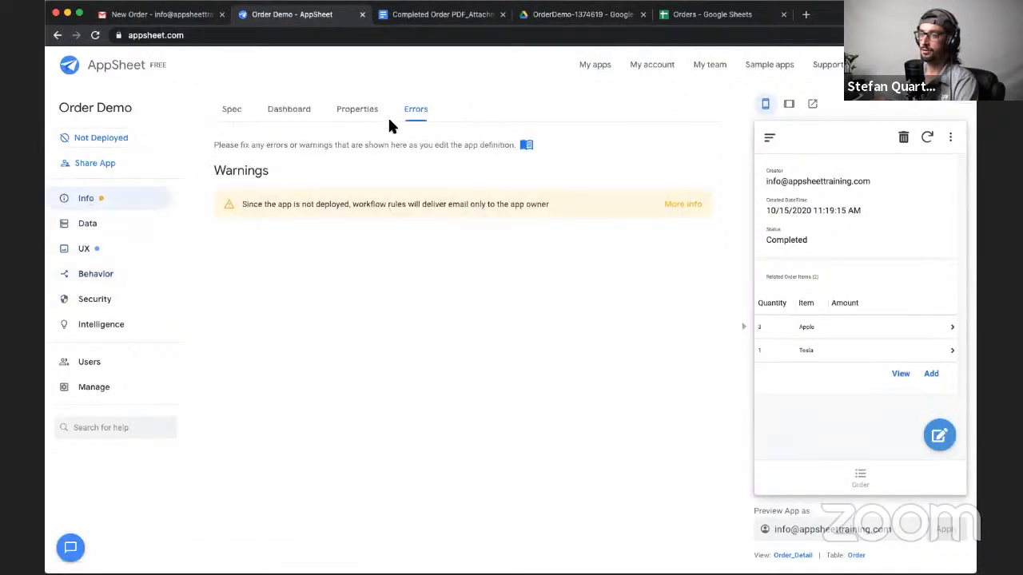
pyautogui.click(355, 112)
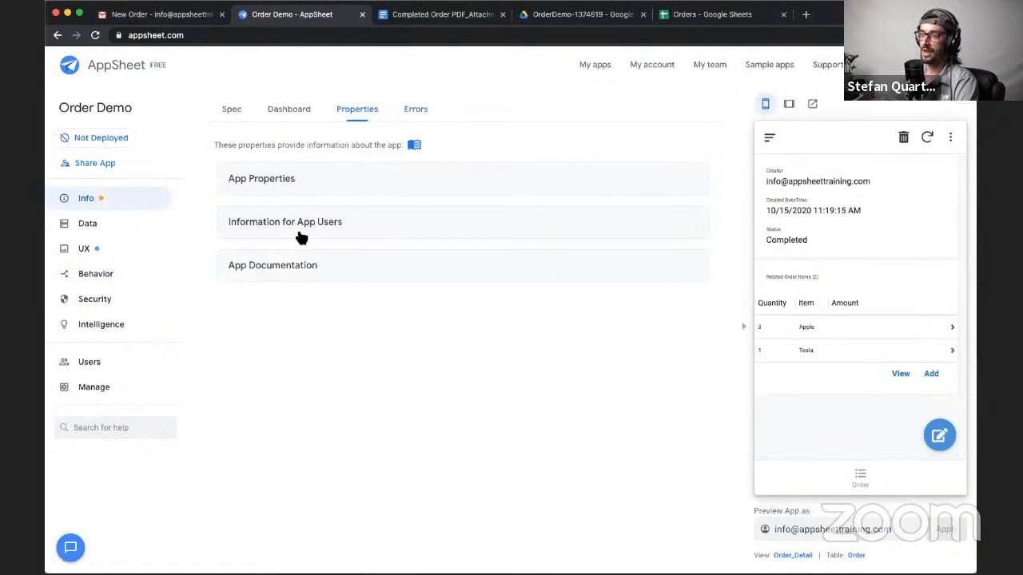
pyautogui.click(301, 183)
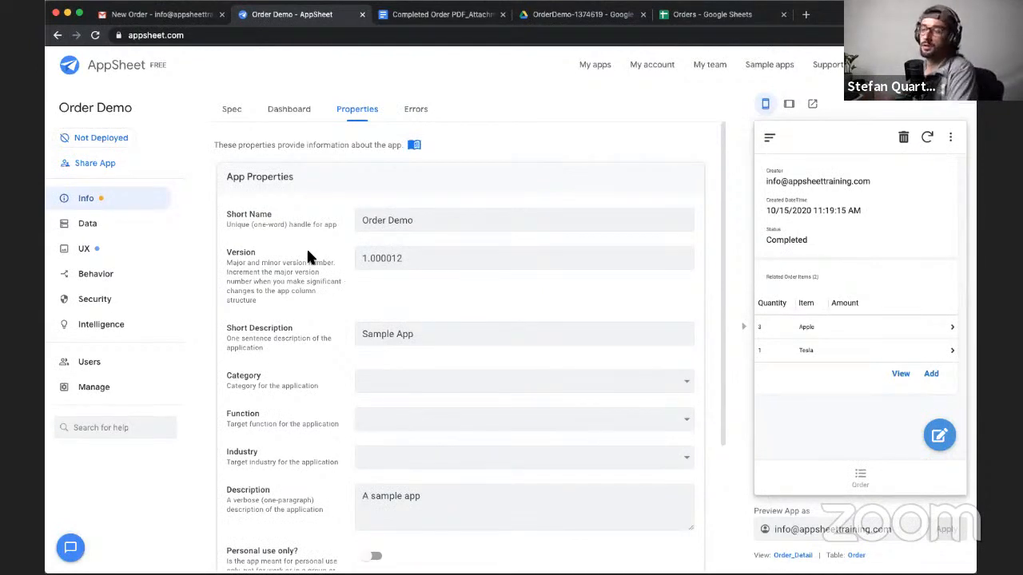
pyautogui.scroll(-2, 316, 250)
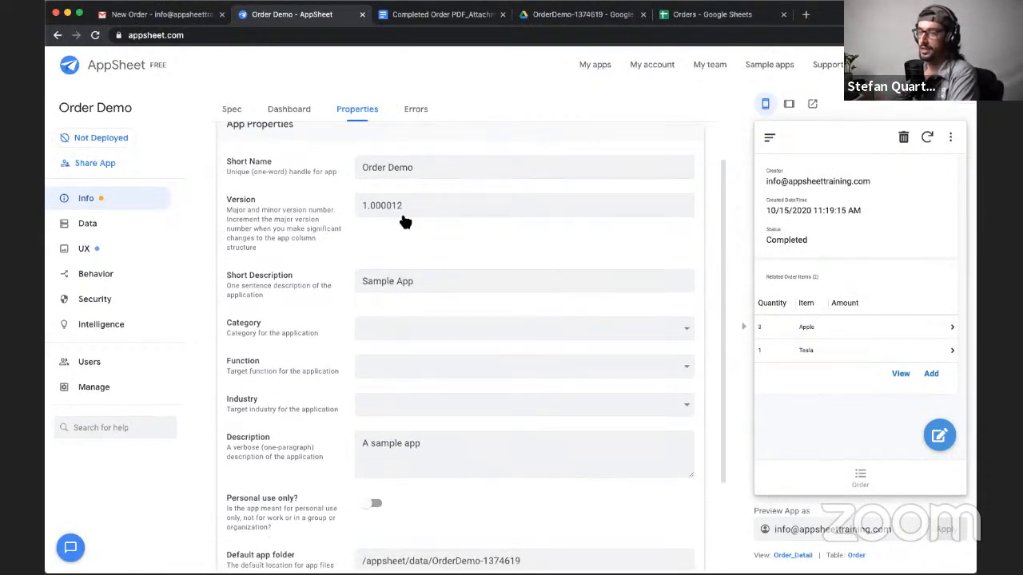
pyautogui.scroll(-4, 392, 237)
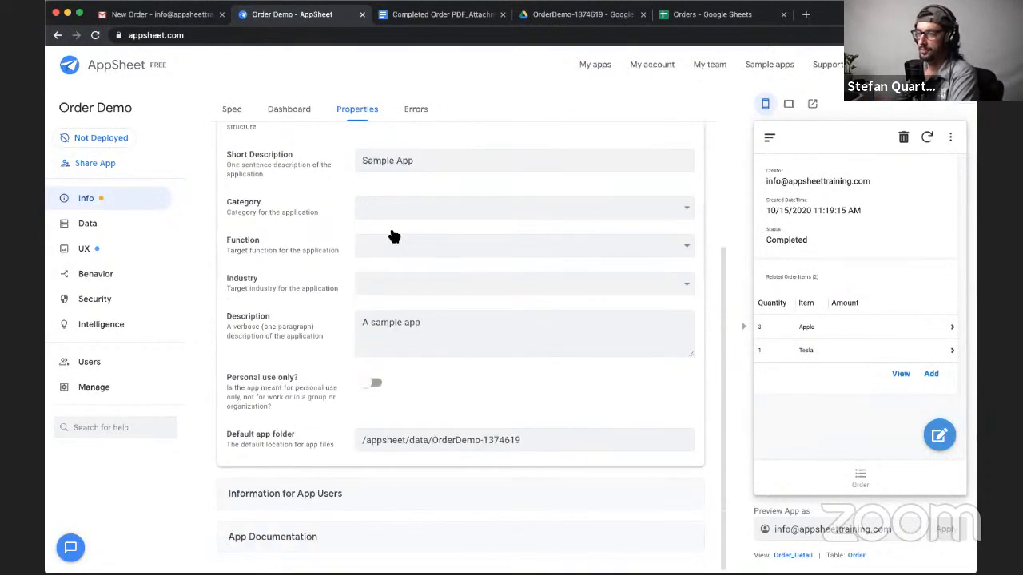
pyautogui.tripleClick(228, 435)
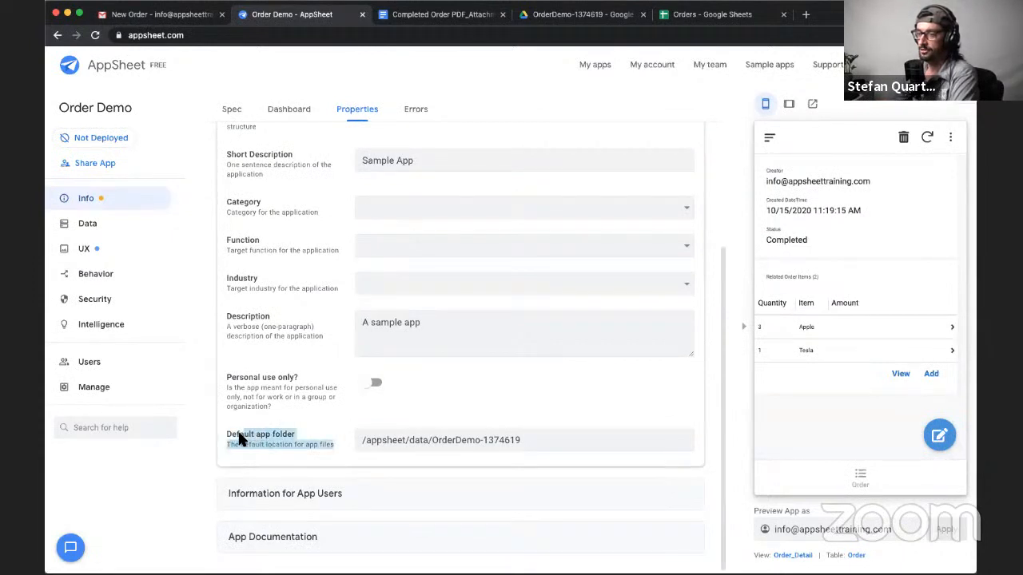
pyautogui.click(366, 441)
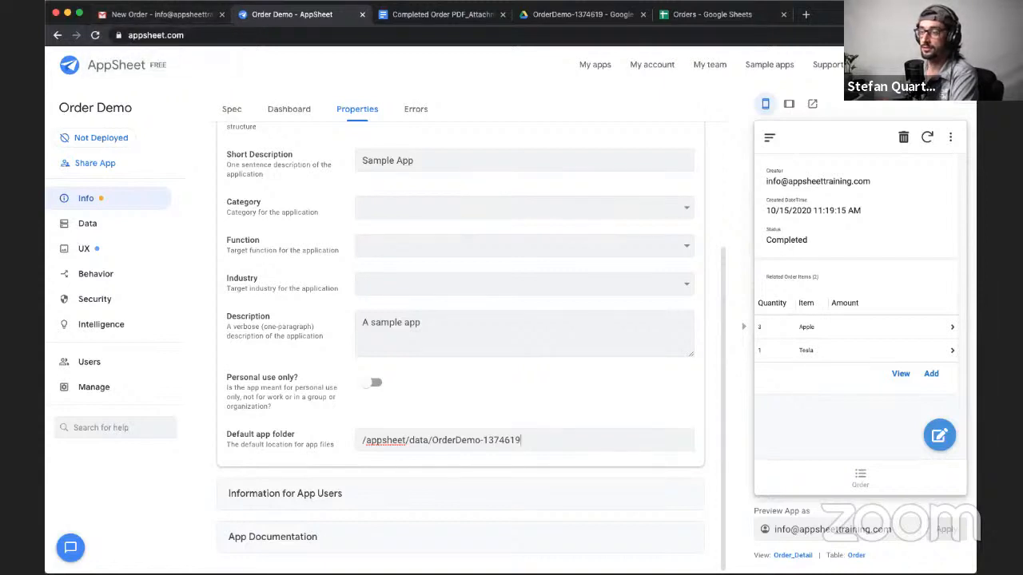
# - Create a new folder named Orders in the root of My Drive in Google Drive
pyautogui.click(574, 15)
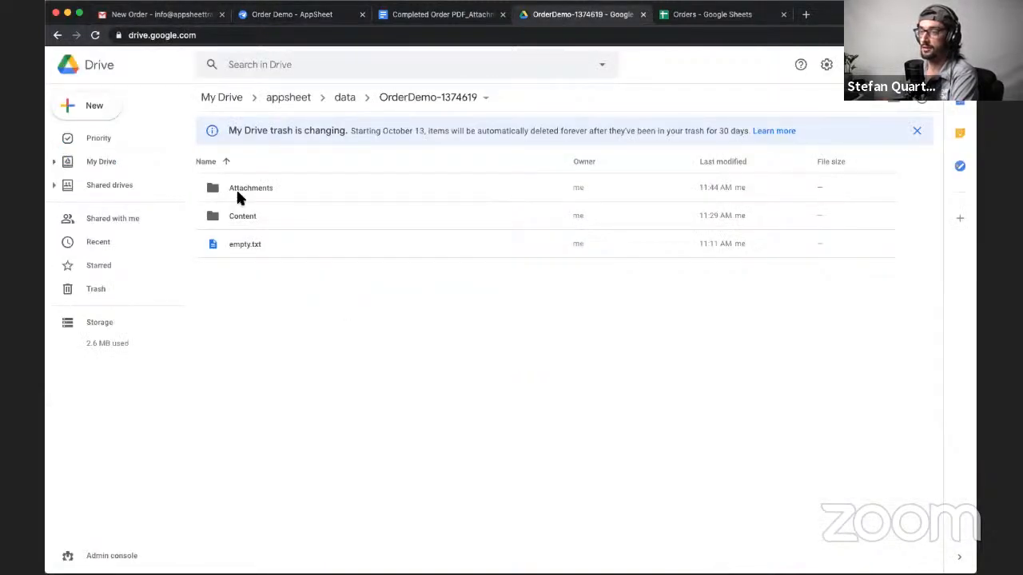
pyautogui.click(227, 98)
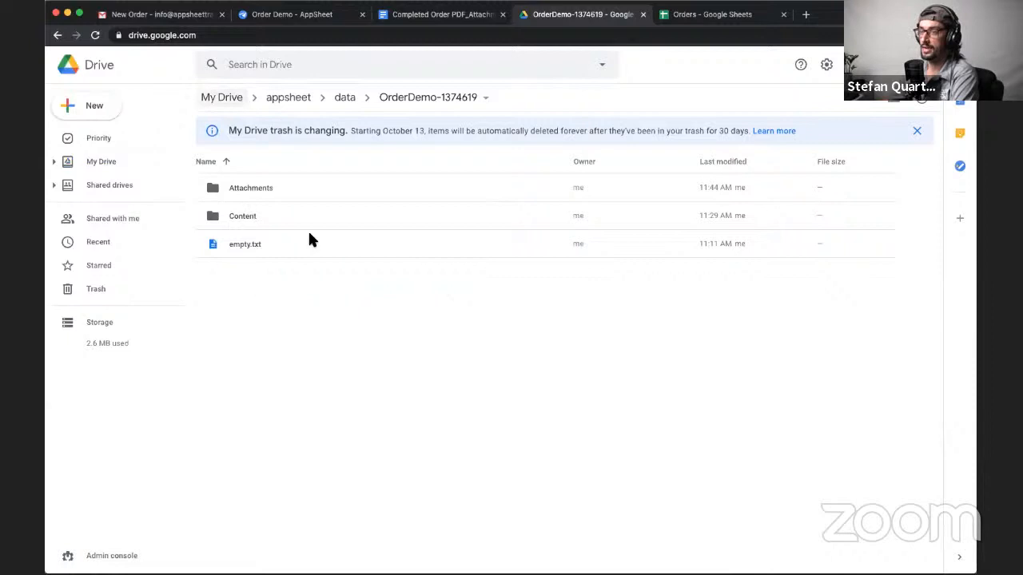
pyautogui.rightClick(252, 461)
pyautogui.click(318, 290)
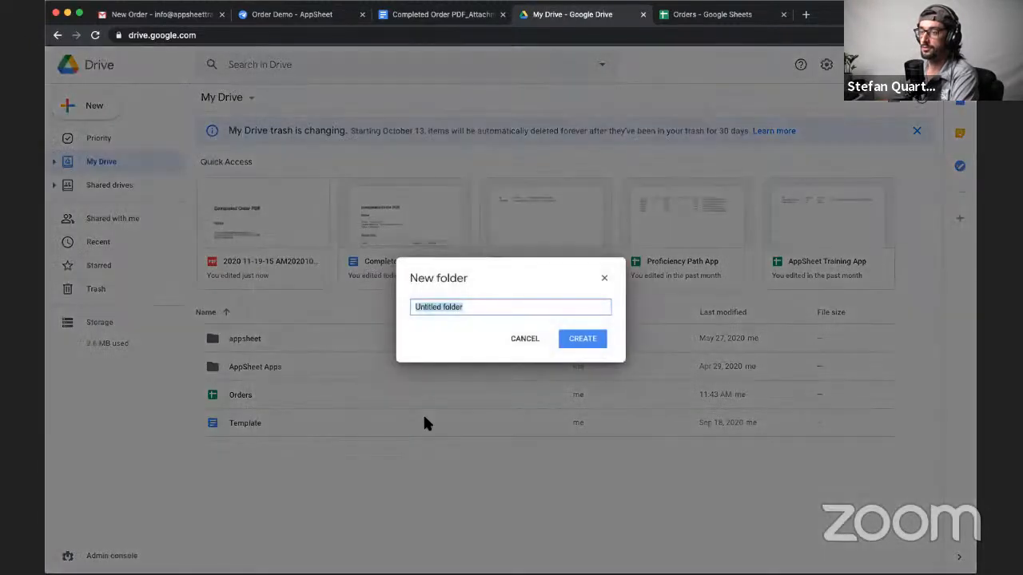
pyautogui.write('Orders')
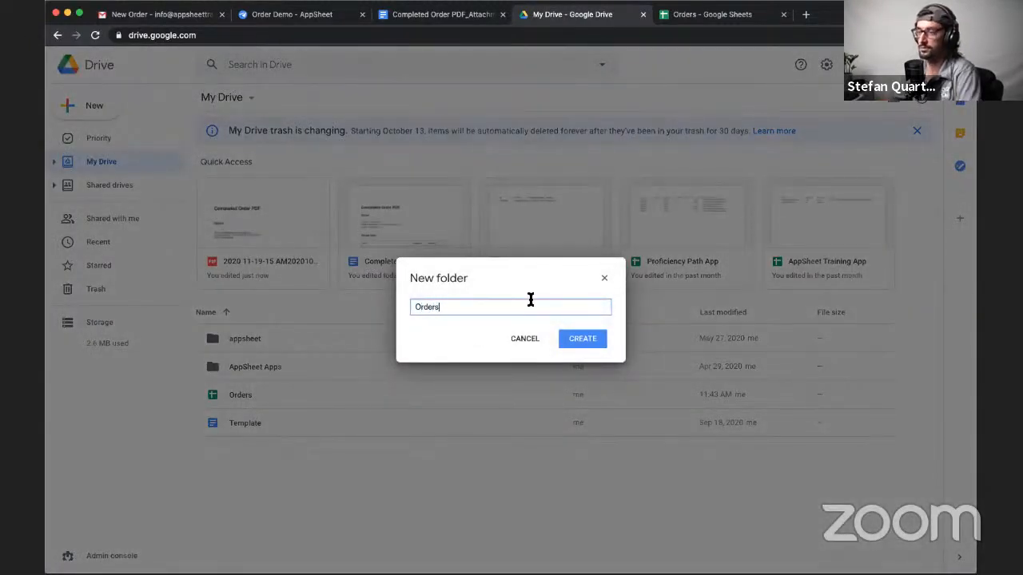
pyautogui.click(587, 339)
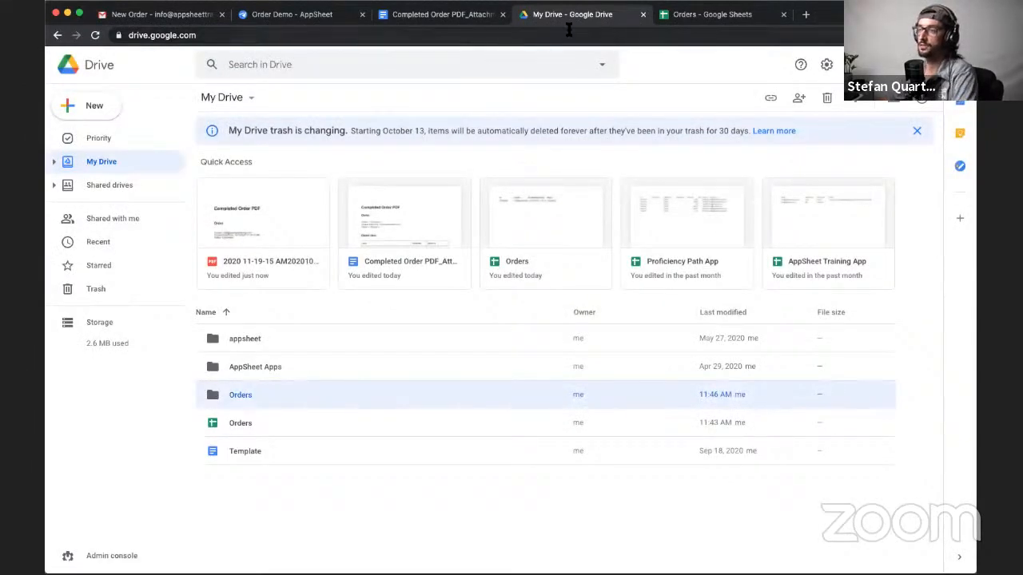
# - In AppSheet, set Order Demo's Default app folder to /Orders and save the app
pyautogui.click(286, 15)
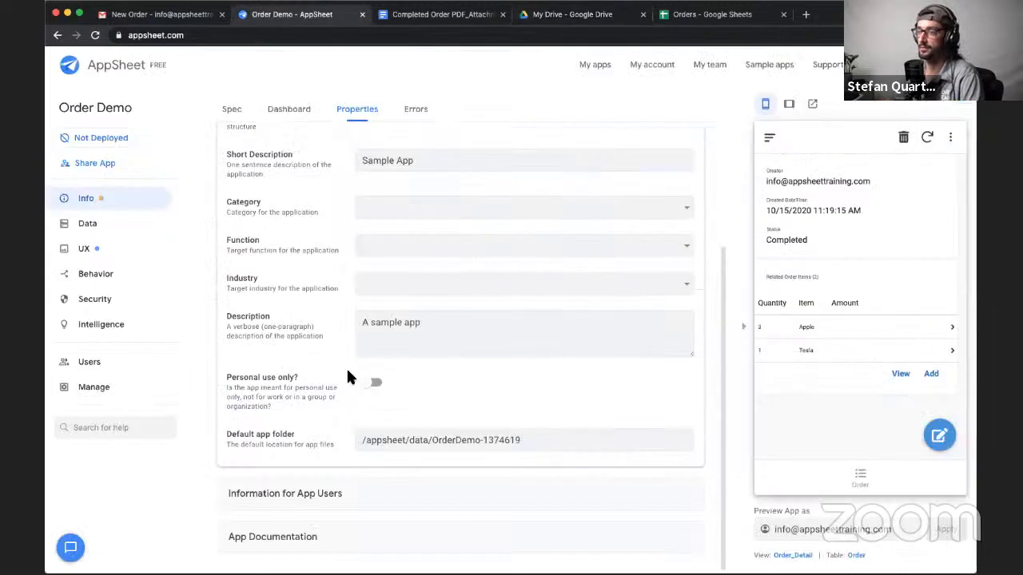
pyautogui.tripleClick(482, 440)
pyautogui.write('/')
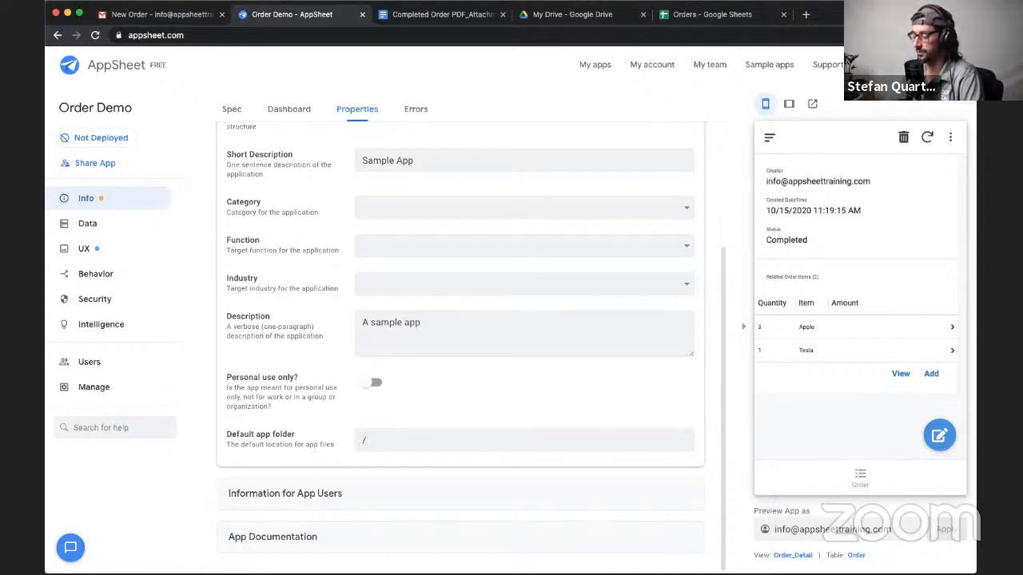
pyautogui.write('Orders')
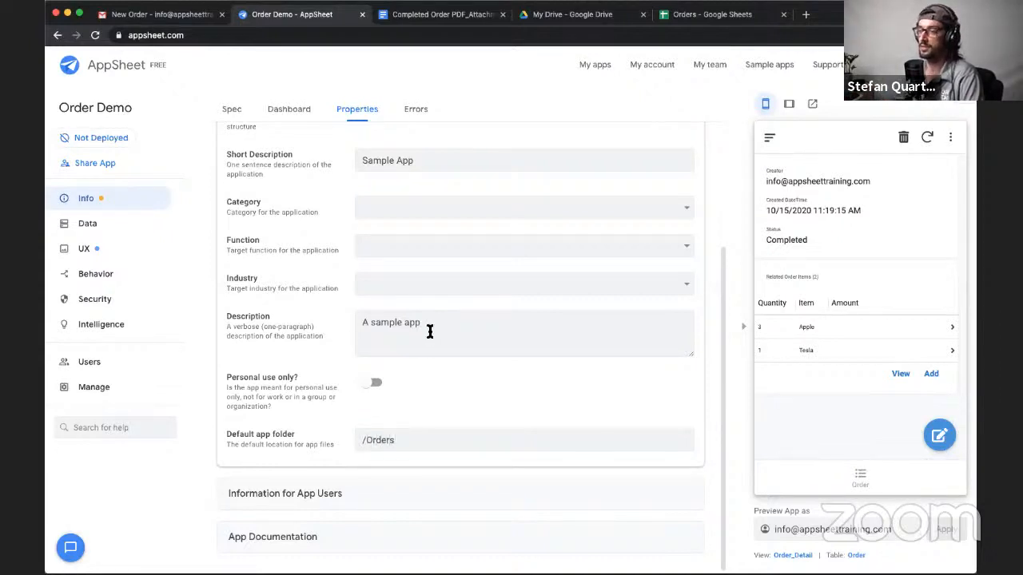
pyautogui.scroll(3, 247, 399)
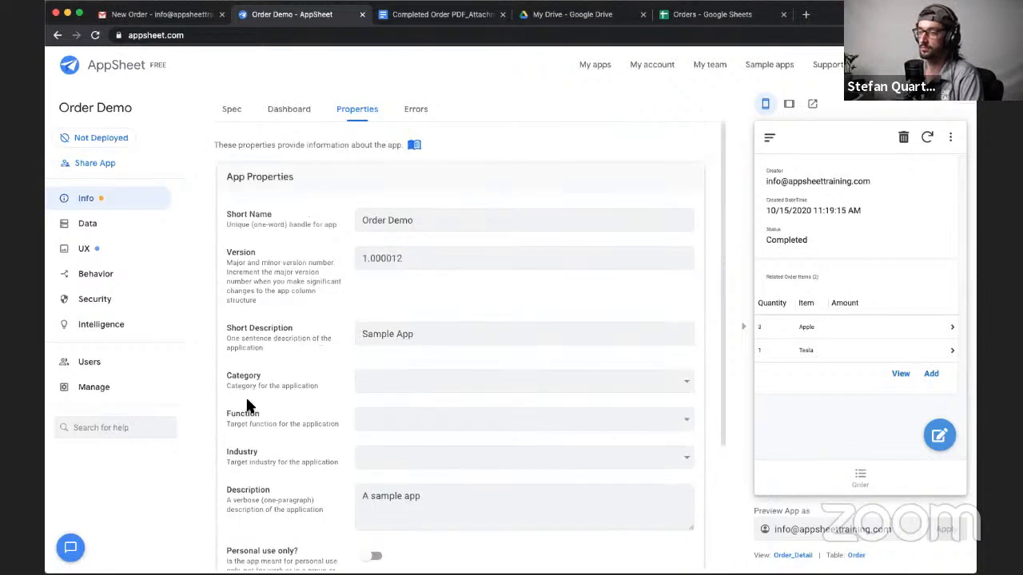
pyautogui.click(371, 185)
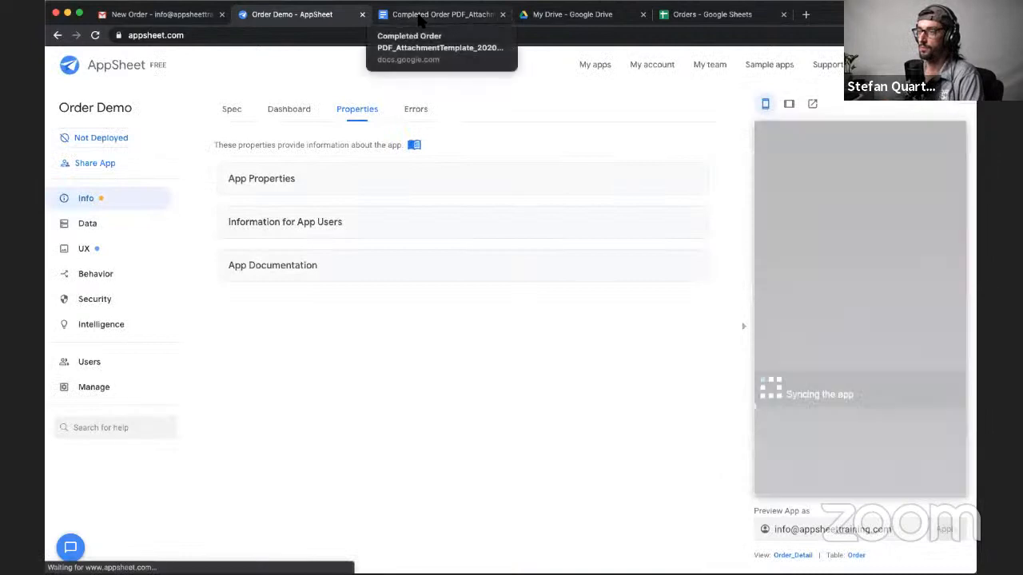
# - In Google Drive, open the archived order's folder at appsheet/data/OrderDemo/Attachments/Order_10/15
pyautogui.click(581, 21)
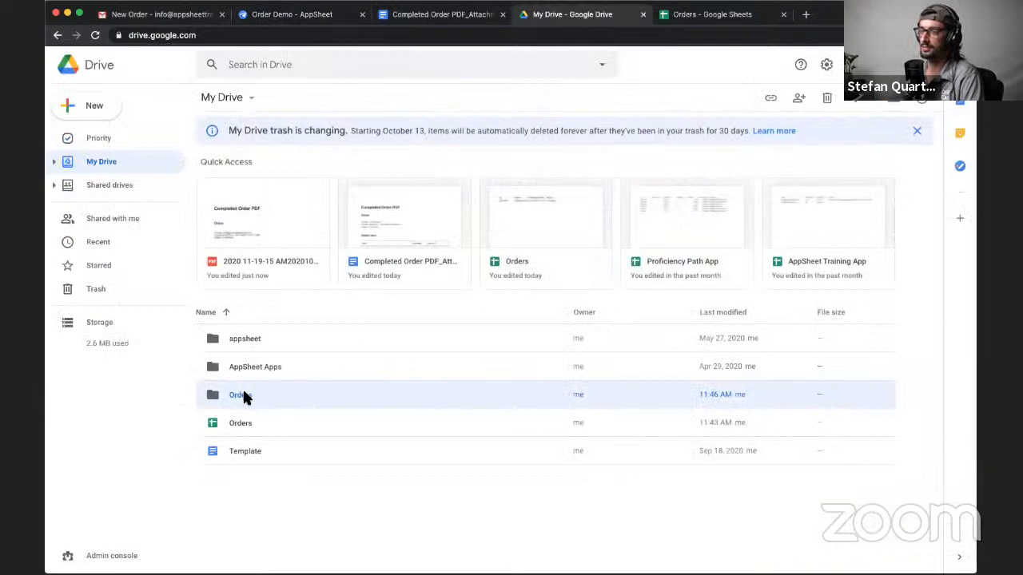
pyautogui.doubleClick(244, 336)
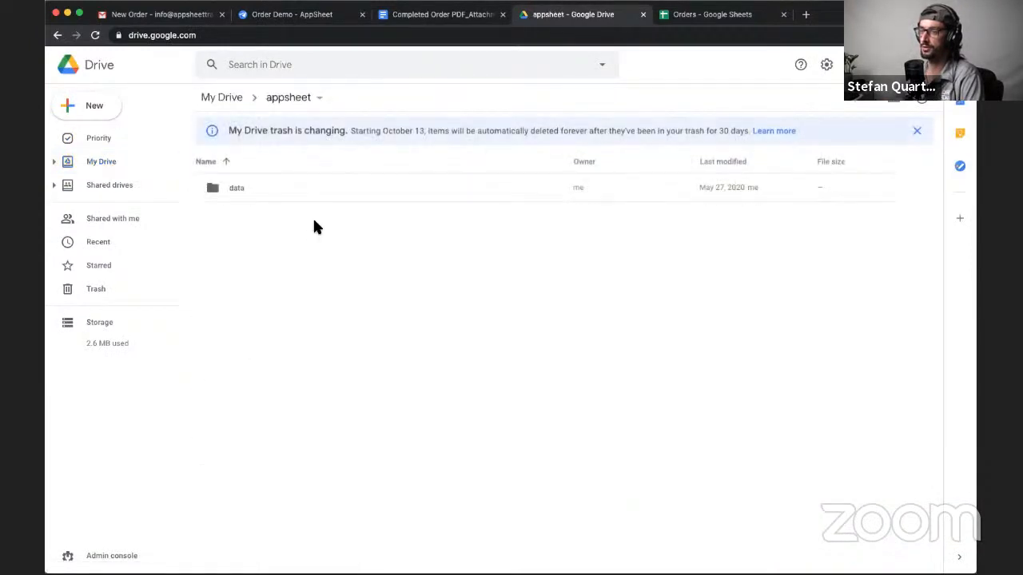
pyautogui.doubleClick(303, 187)
pyautogui.click(279, 250)
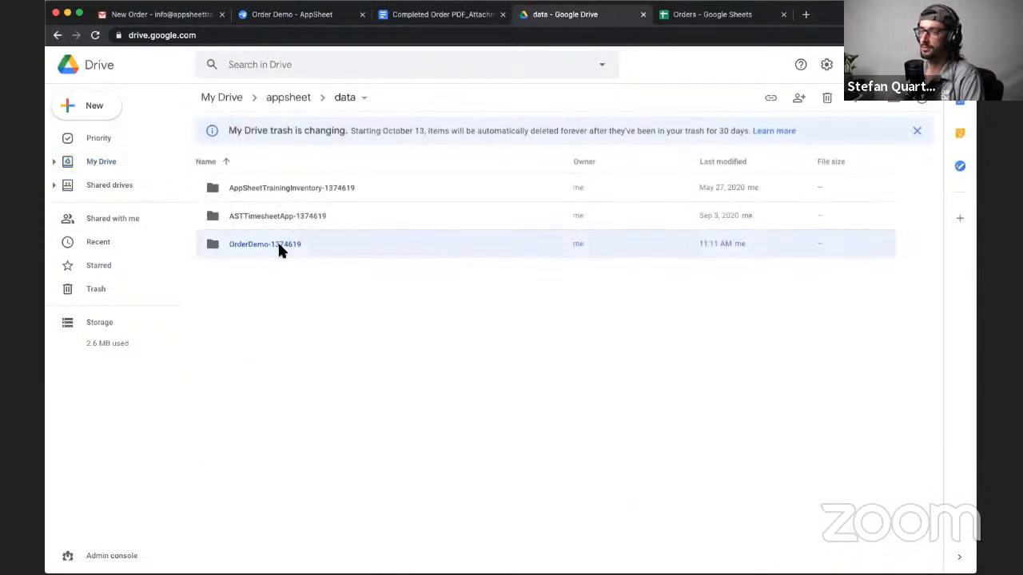
pyautogui.doubleClick(279, 247)
pyautogui.doubleClick(277, 190)
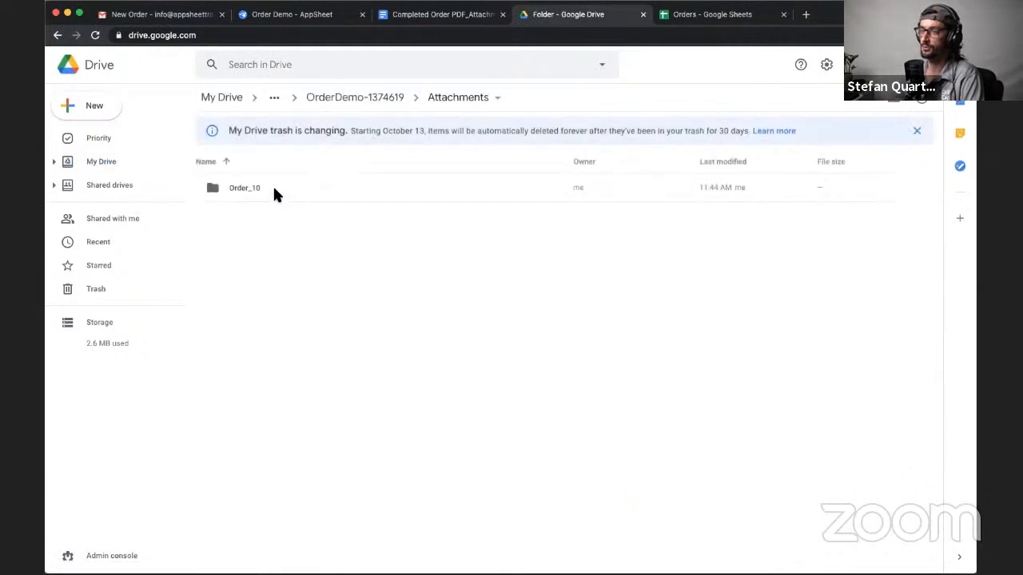
pyautogui.doubleClick(238, 192)
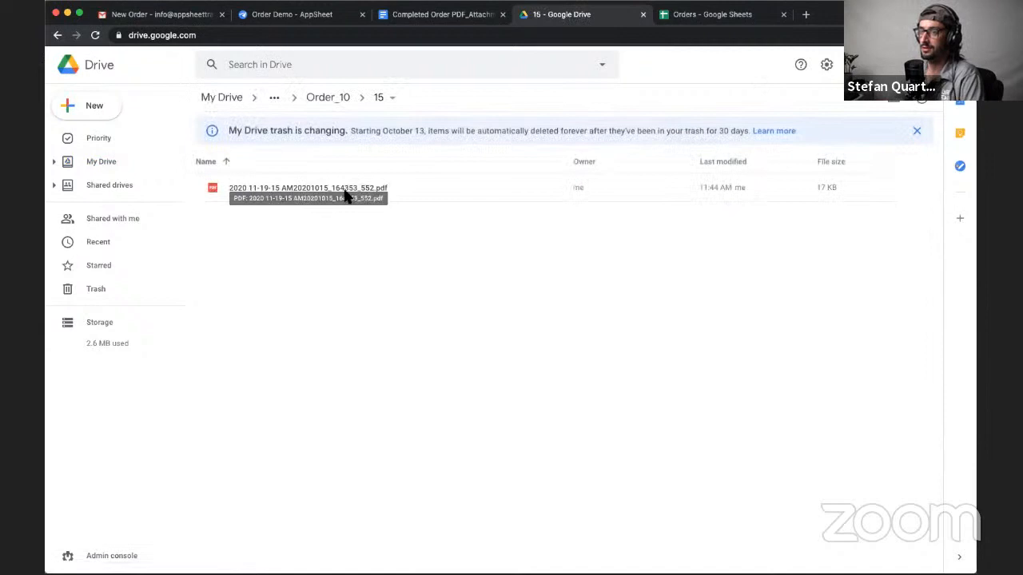
# - Preview the archived order PDF, go back to the Order_10 folder, and switch to the attachment template in Google Docs
pyautogui.click(297, 186)
pyautogui.doubleClick(300, 192)
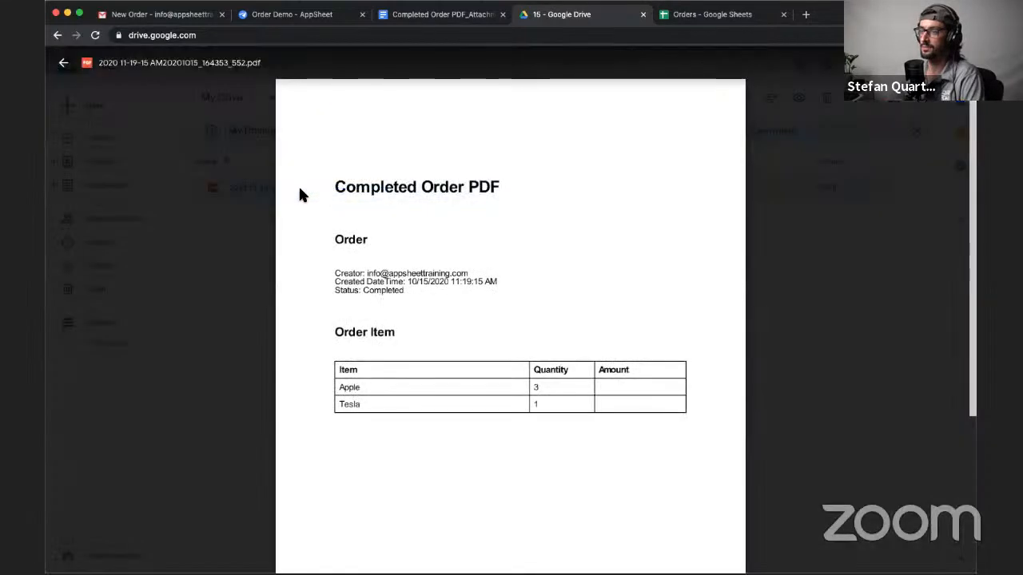
pyautogui.click(245, 354)
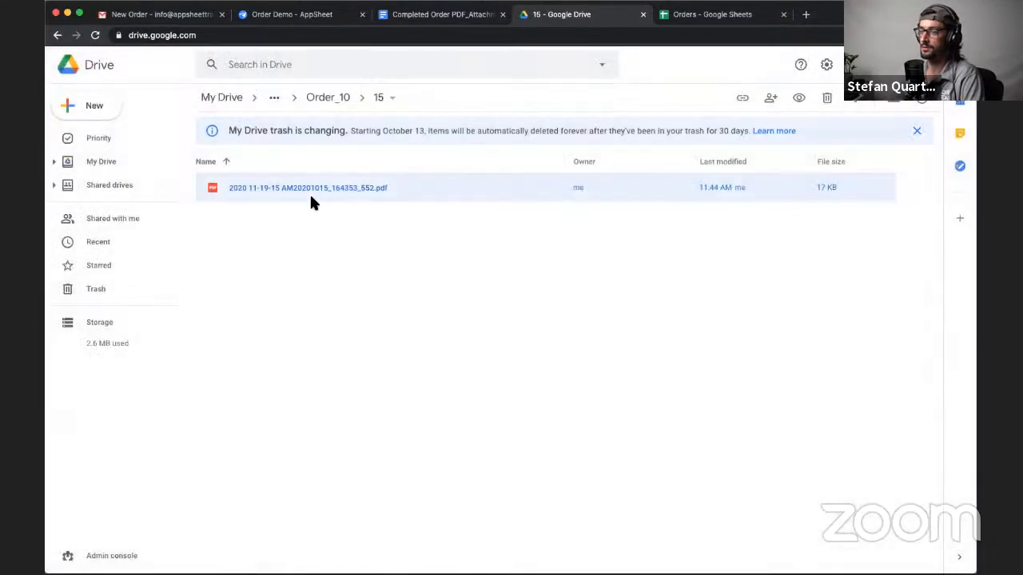
pyautogui.click(327, 97)
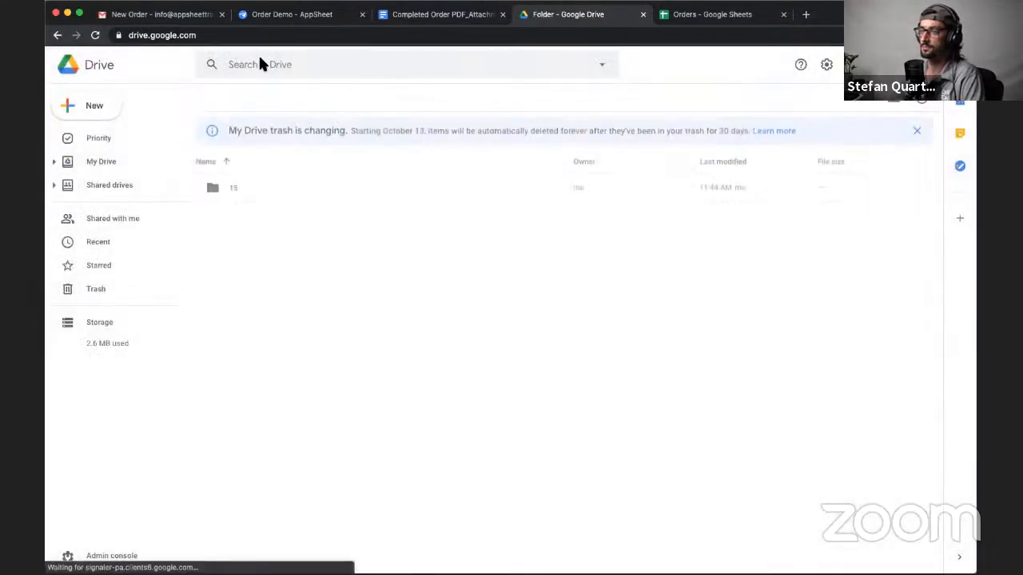
pyautogui.click(438, 14)
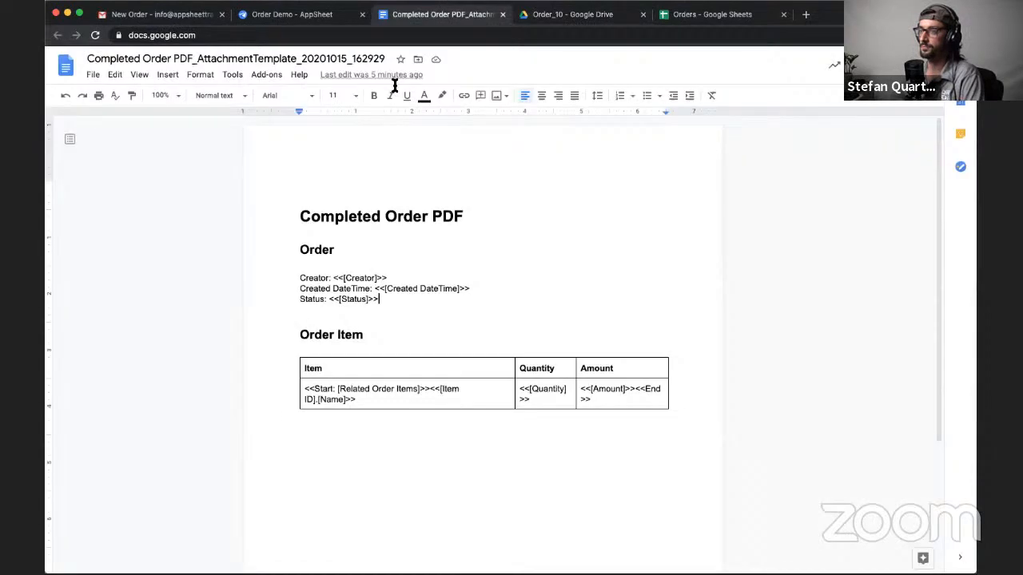
# - Check the completed-order email with its PDF attachment in Gmail and return to the Order Demo editor in AppSheet
pyautogui.click(292, 18)
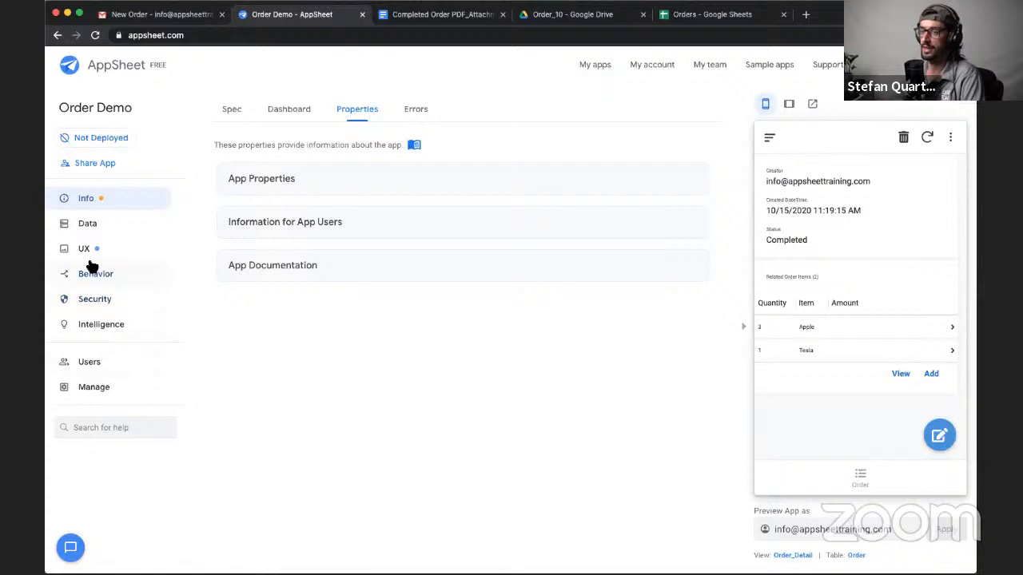
pyautogui.click(182, 16)
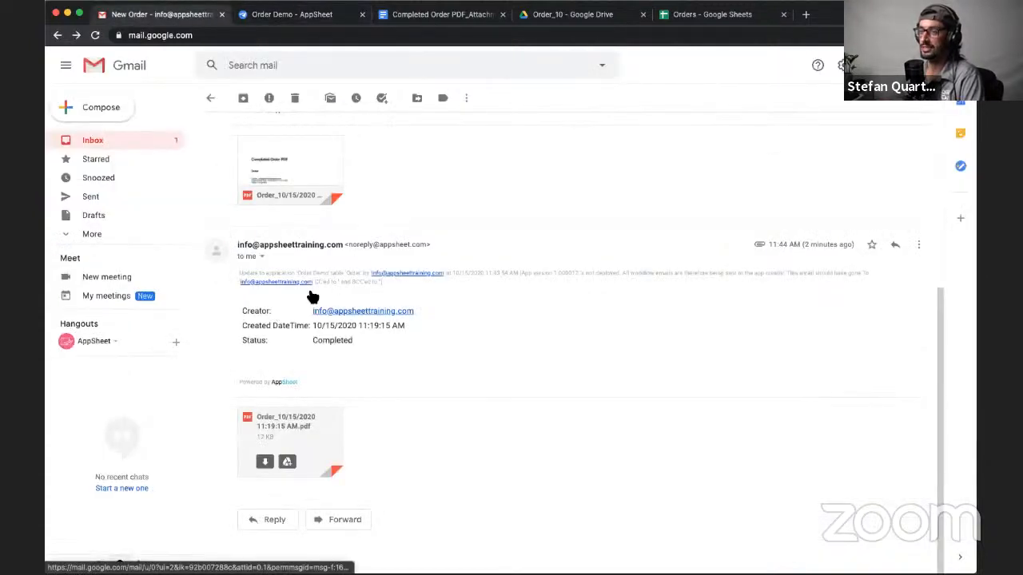
pyautogui.hotkey('ctrl', 'Tab')
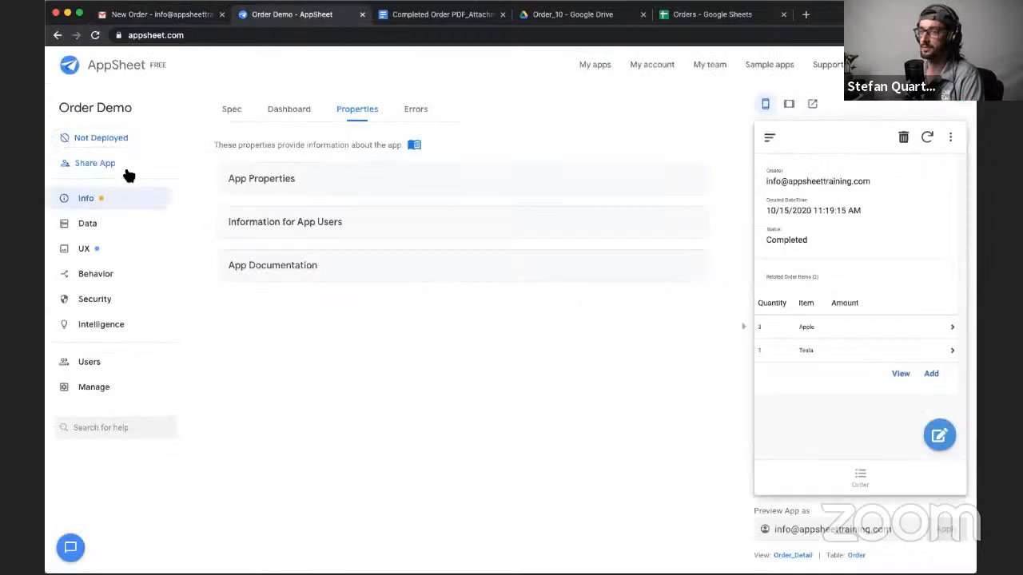
# - Open the attachment settings of the Create Order PDF email action in the Completed Order PDF workflow rule
pyautogui.click(99, 280)
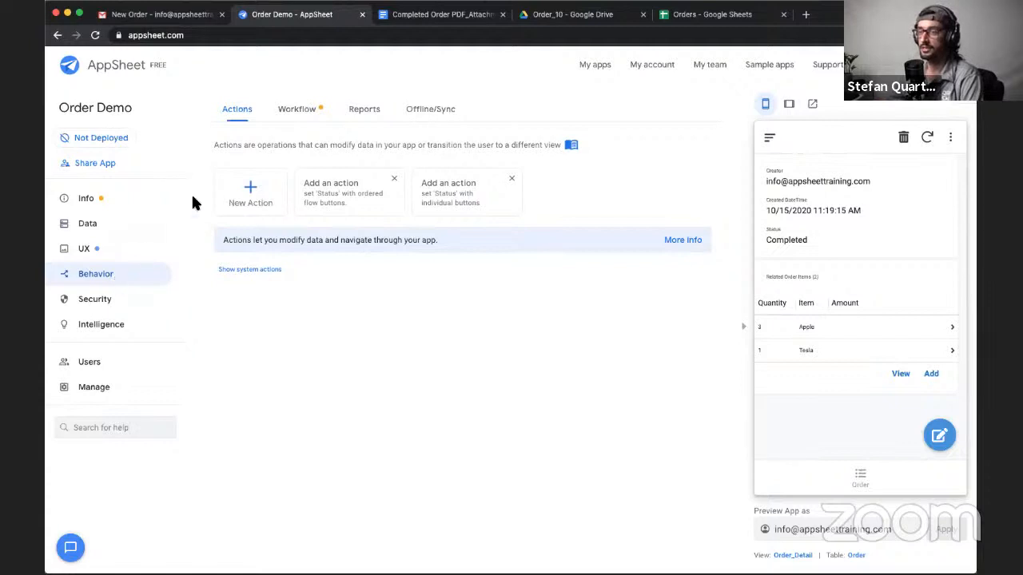
pyautogui.click(290, 112)
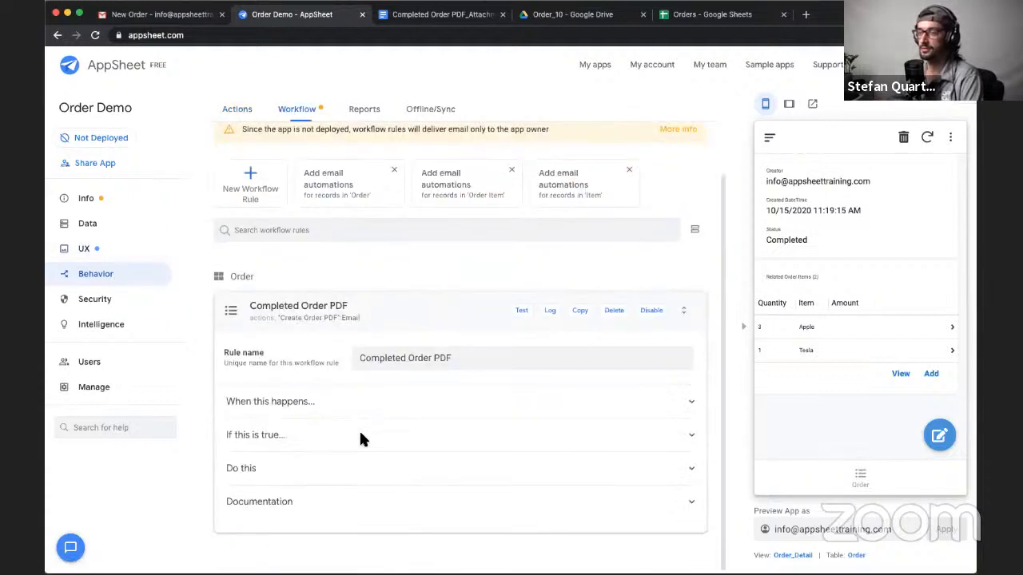
pyautogui.click(291, 476)
pyautogui.scroll(-1, 339, 408)
pyautogui.click(342, 430)
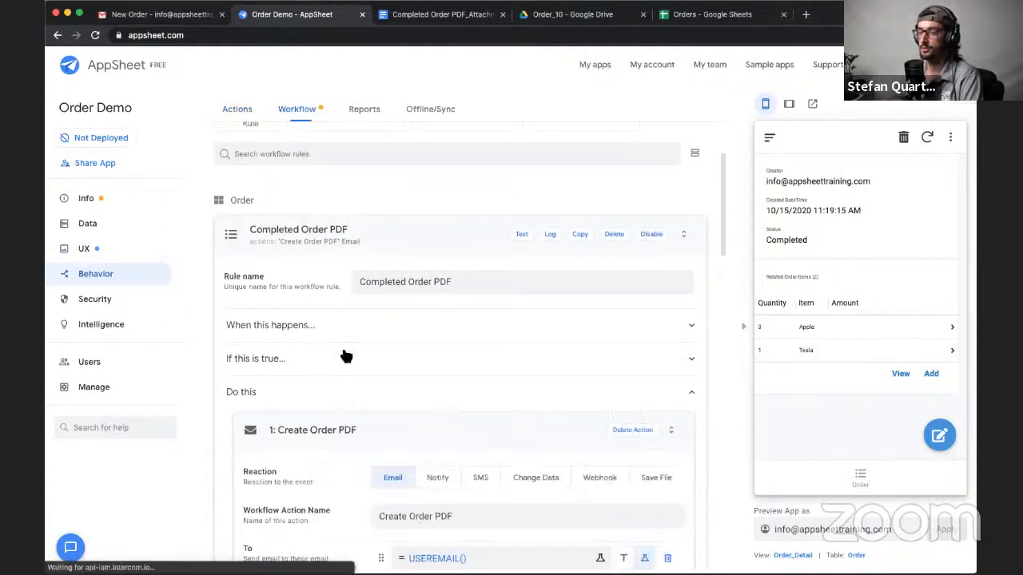
pyautogui.scroll(-10, 340, 348)
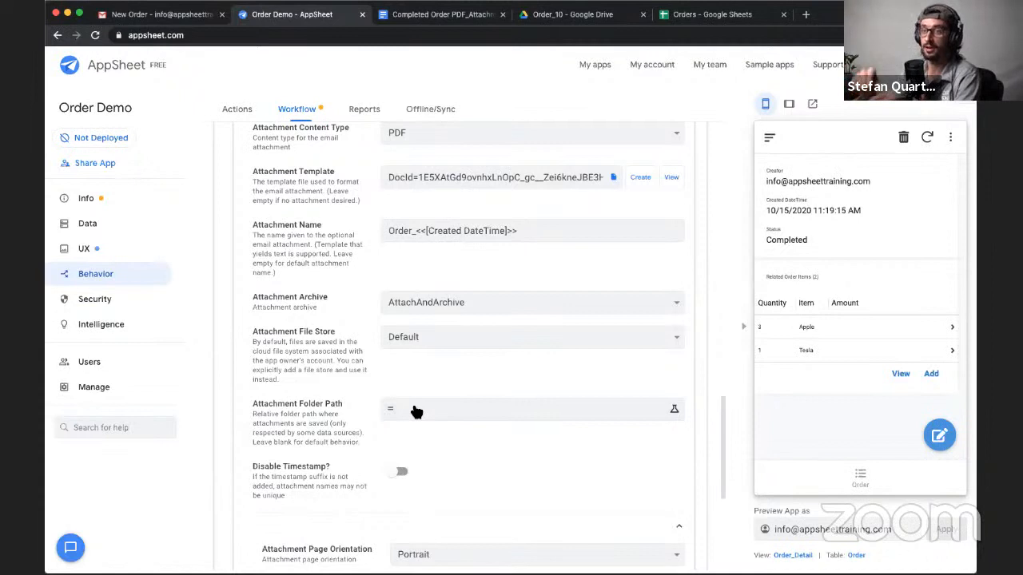
pyautogui.scroll(1, 492, 323)
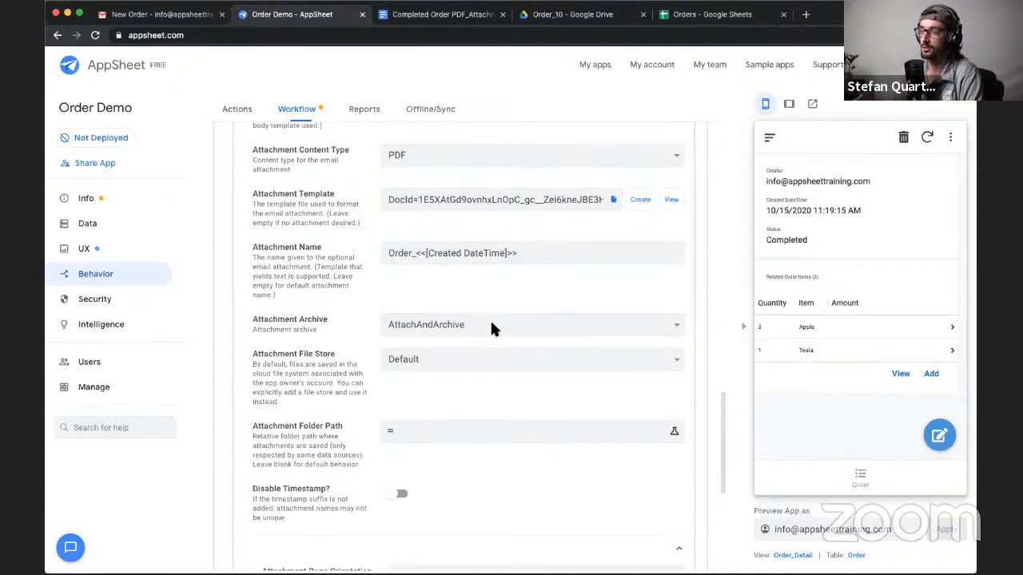
pyautogui.moveTo(429, 253); pyautogui.dragTo(503, 253)
pyautogui.click(474, 296)
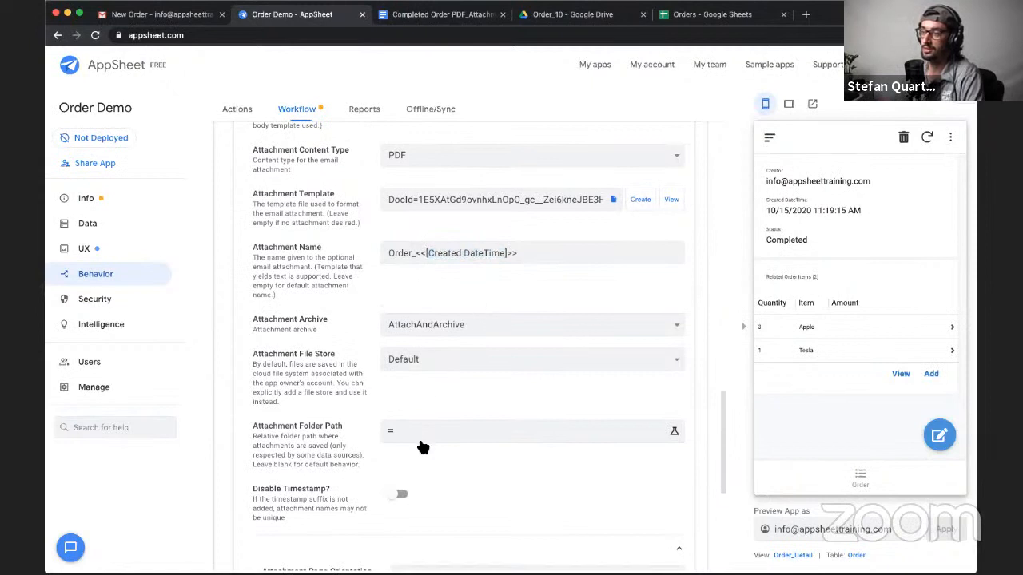
# - Set the Attachment Folder Path expression to "Receipts" and save the expression
pyautogui.click(510, 429)
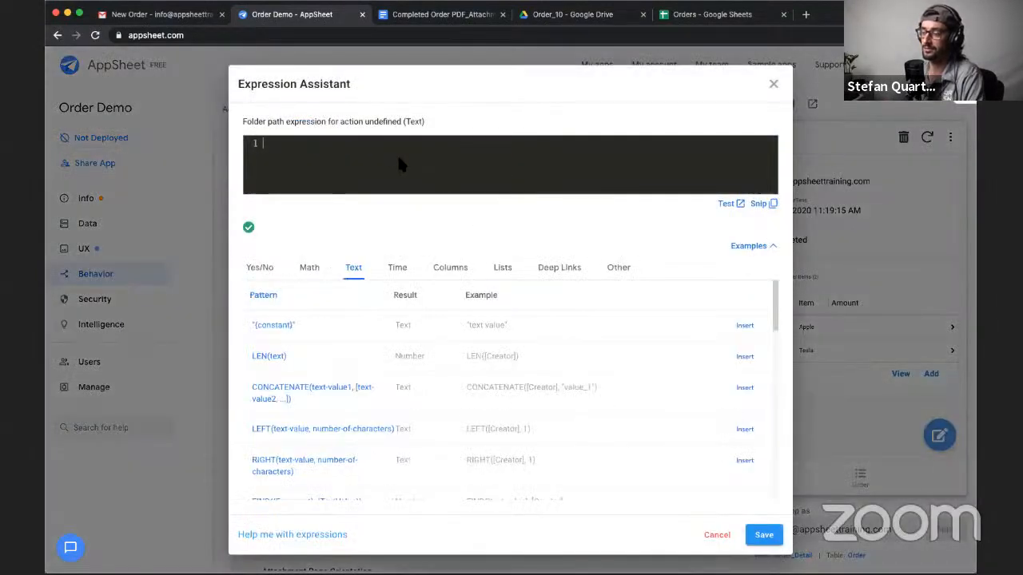
pyautogui.write('"')
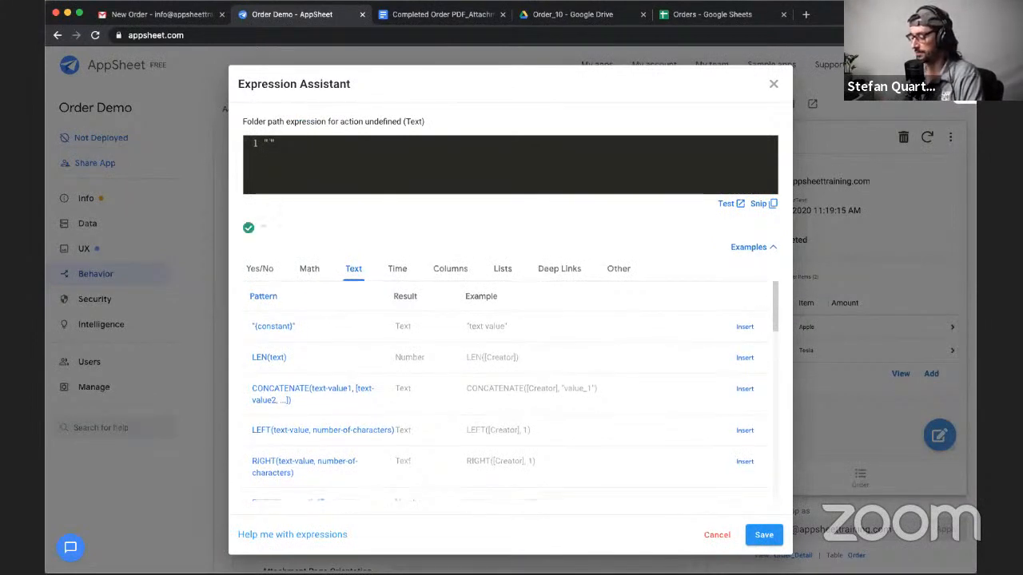
pyautogui.write('Files')
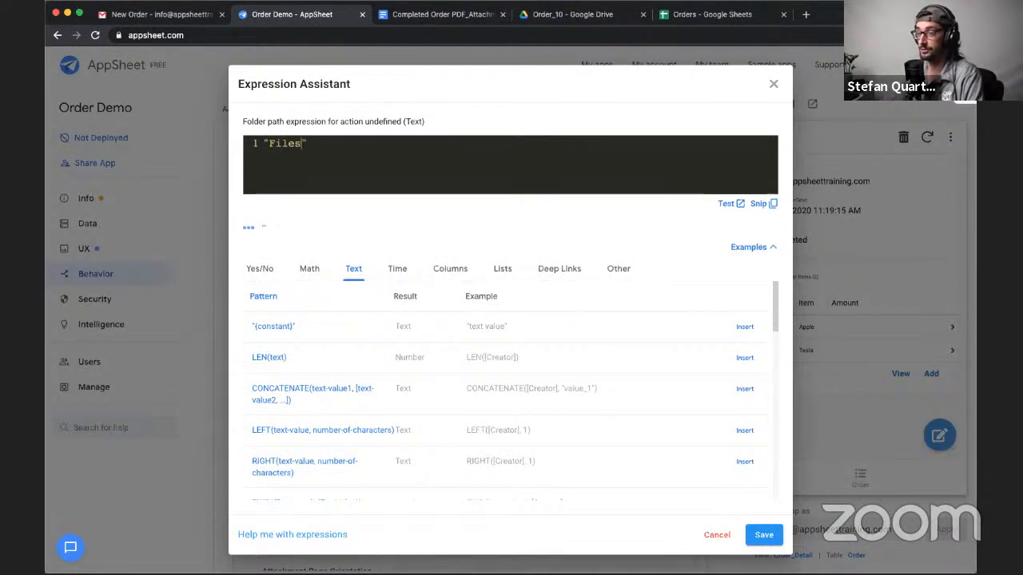
pyautogui.press('BackSpace')
pyautogui.press('BackSpace')
pyautogui.press('BackSpace')
pyautogui.press('BackSpace')
pyautogui.press('BackSpace')
pyautogui.write('Receipt')
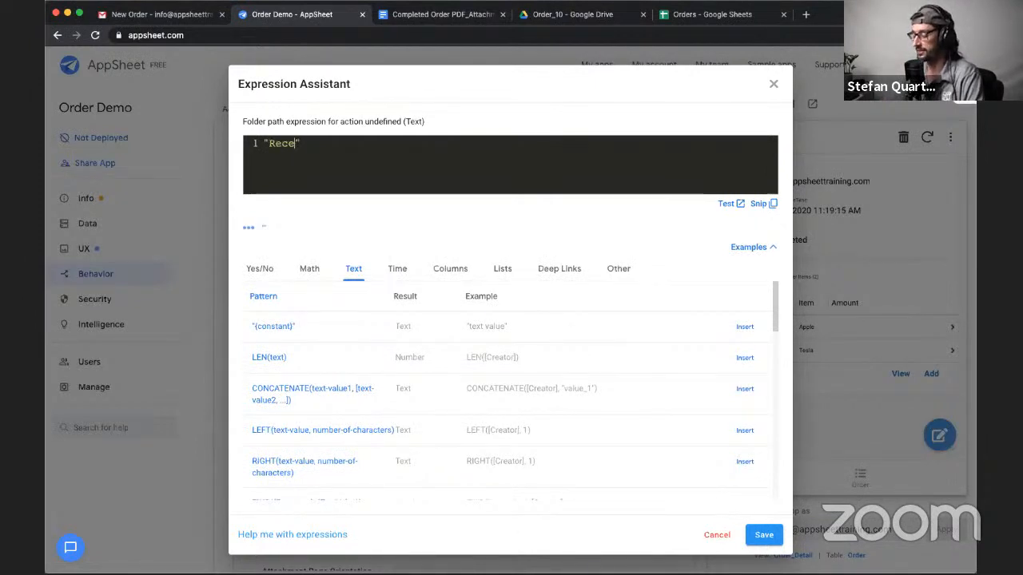
pyautogui.write('s')
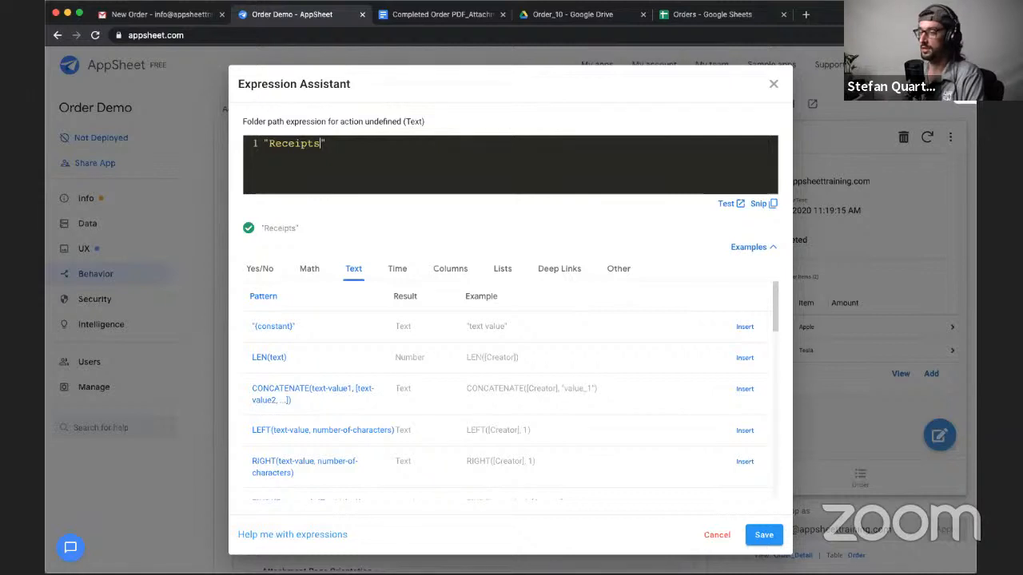
pyautogui.click(762, 534)
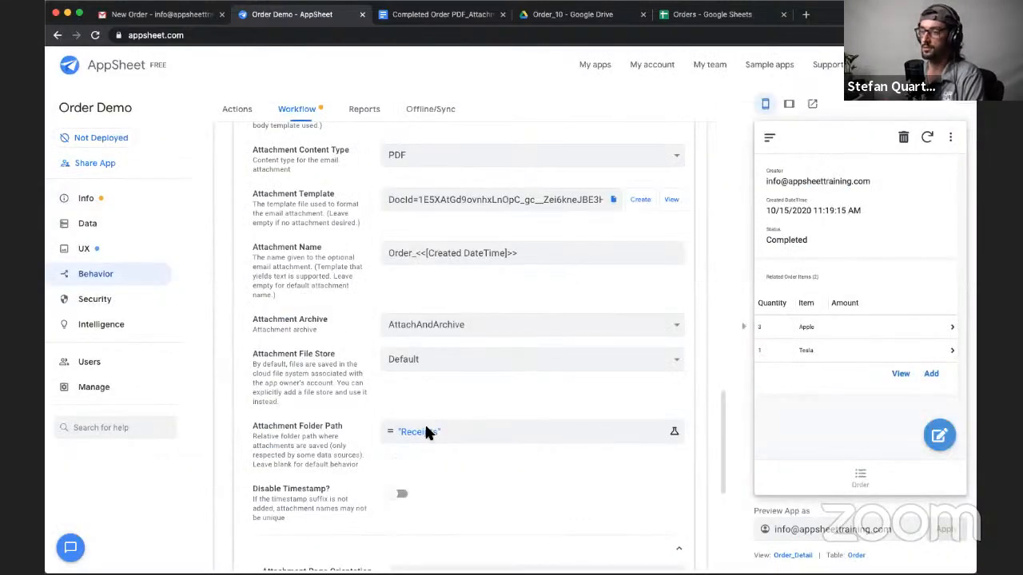
# - Wrap [Created DateTime] in a TEXT() function inside the Attachment Name template
pyautogui.doubleClick(439, 252)
pyautogui.scroll(2, 429, 279)
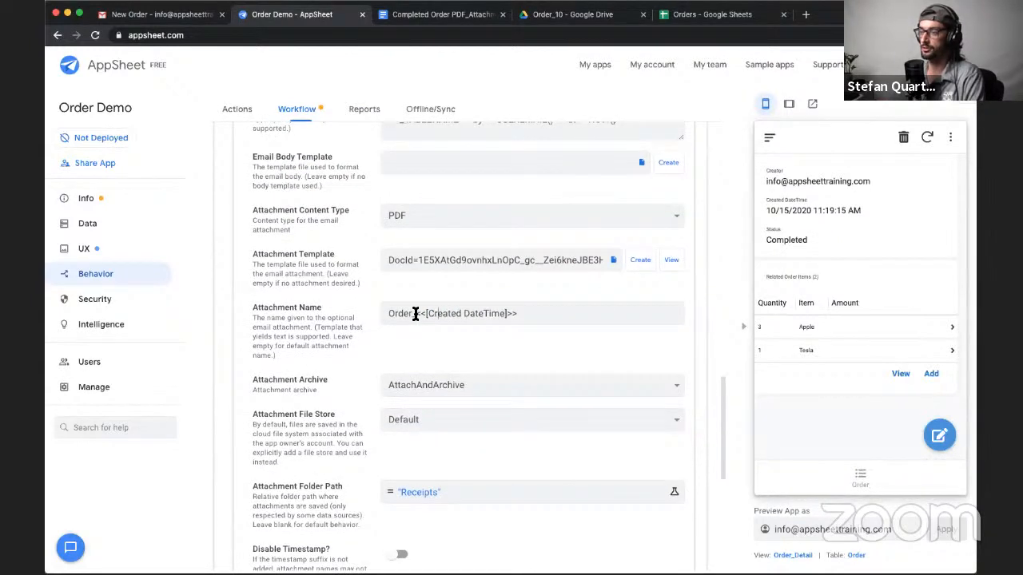
pyautogui.write('TEXT')
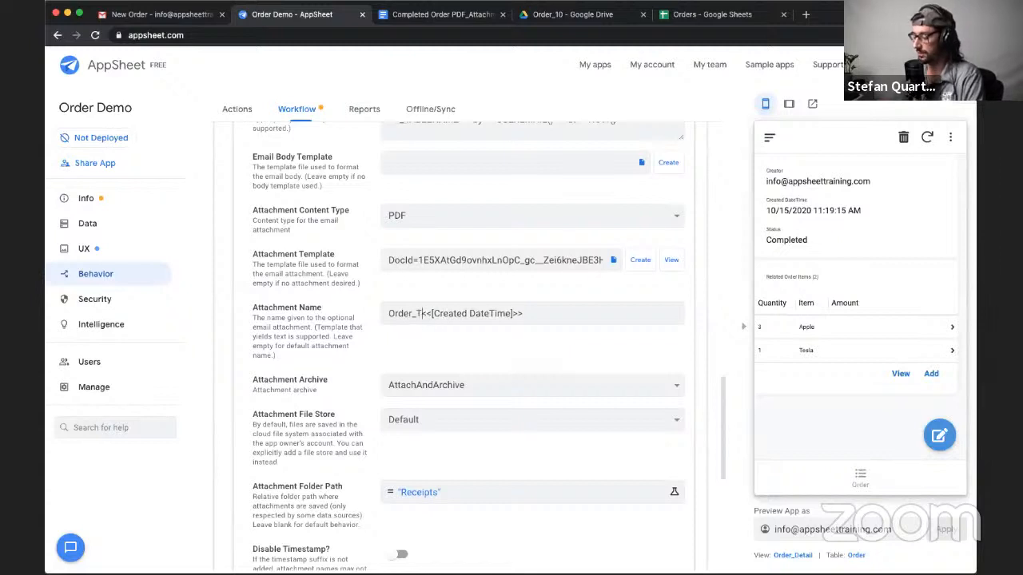
pyautogui.press('BackSpace')
pyautogui.press('BackSpace')
pyautogui.press('BackSpace')
pyautogui.press('BackSpace')
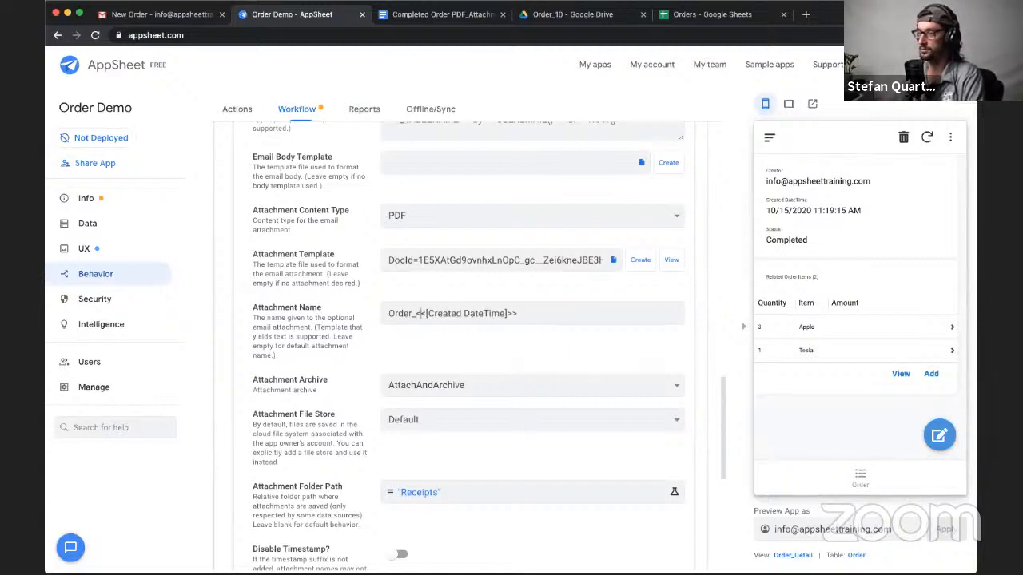
pyautogui.write('TEXT(')
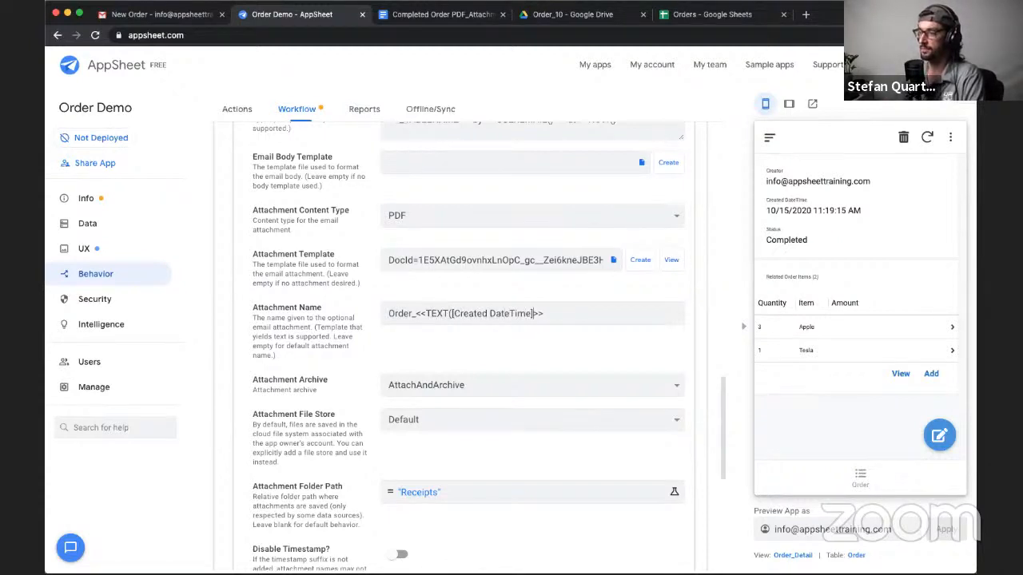
pyautogui.write(')')
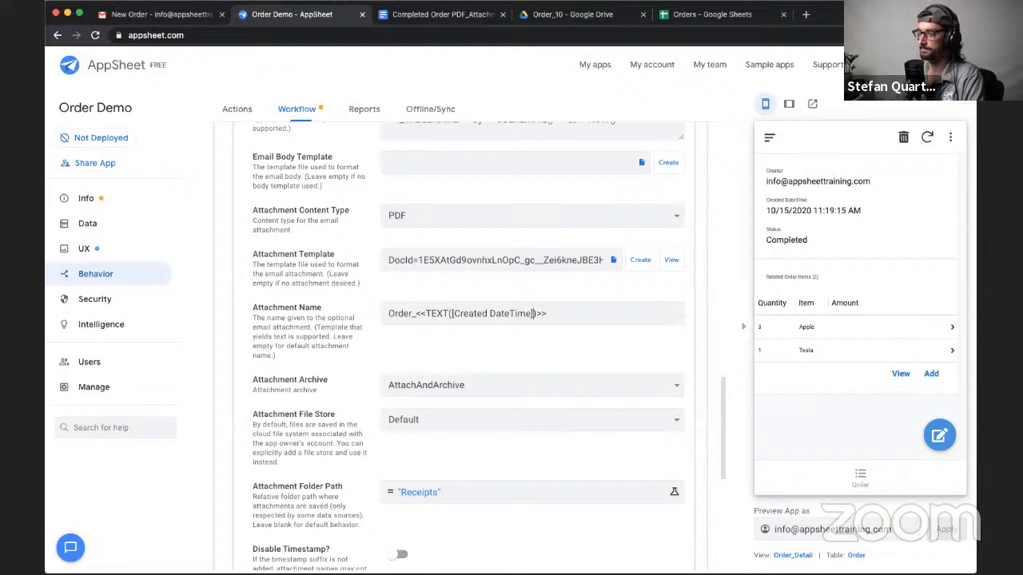
pyautogui.write(', ')
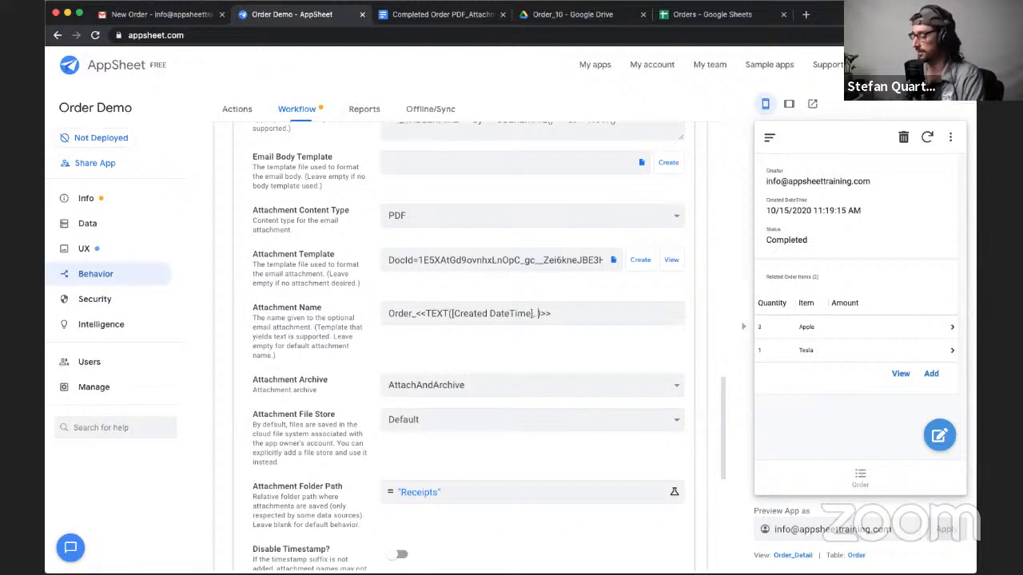
pyautogui.write('"')
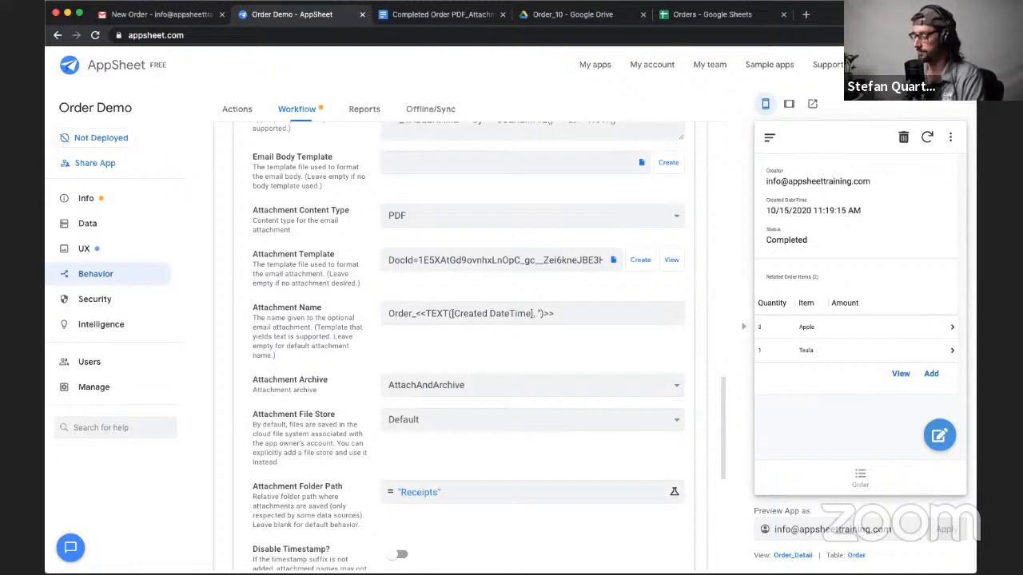
pyautogui.write('mm/')
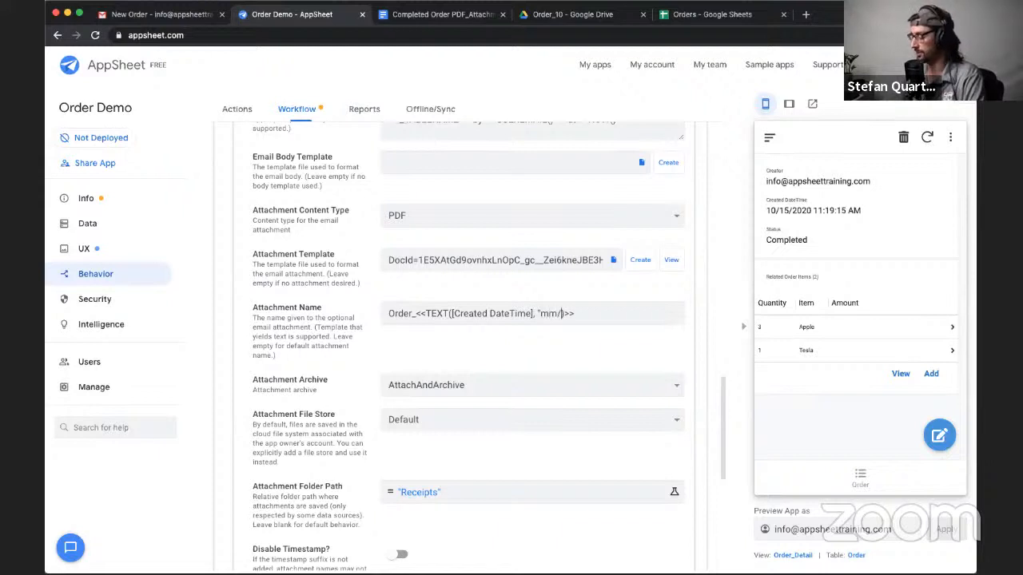
# - Add the format "mm-dd-yy_hh:mm:ss" as the TEXT function's second argument in the Attachment Name and save the app
pyautogui.press('BackSpace')
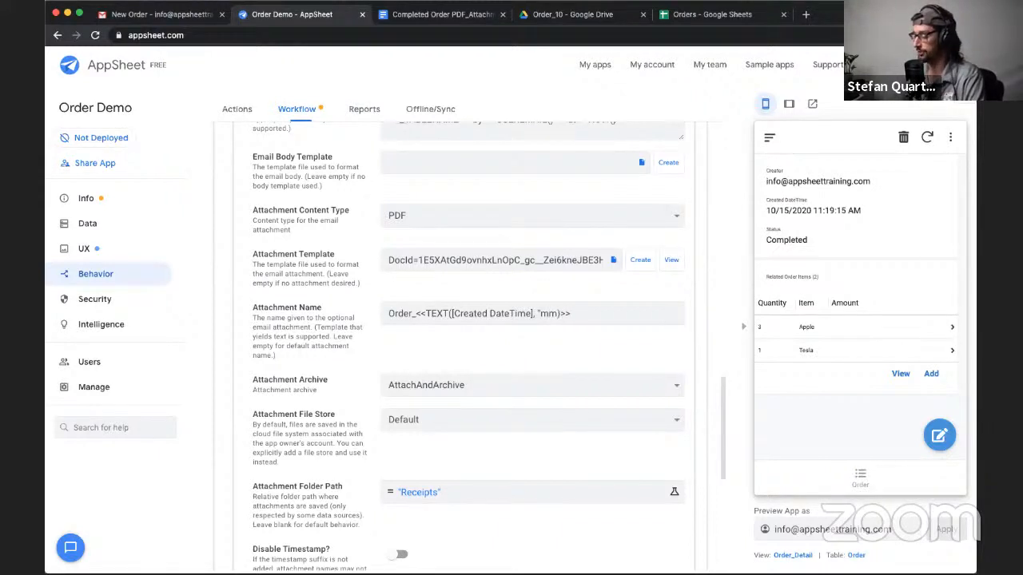
pyautogui.write('-')
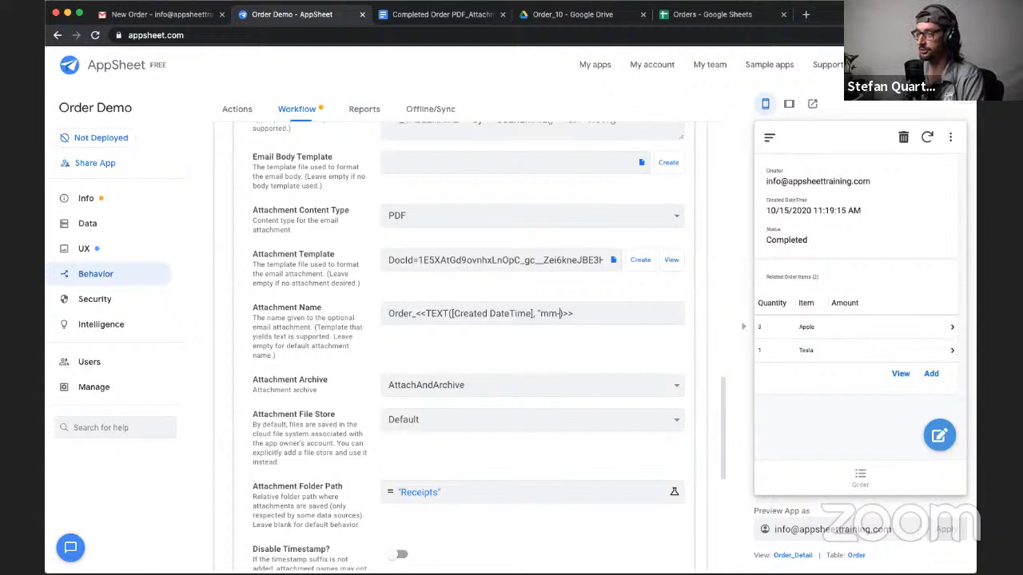
pyautogui.write('dd-')
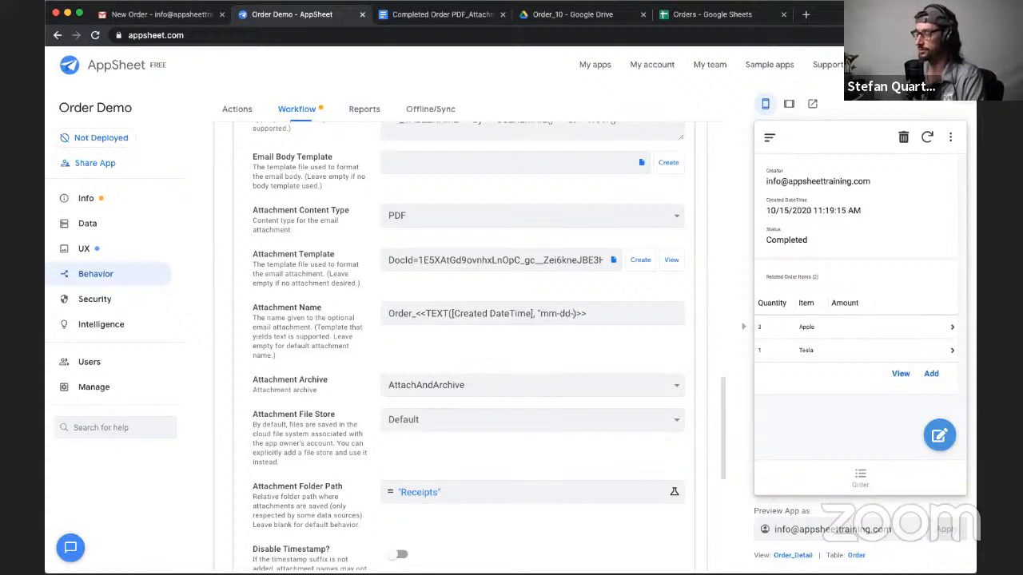
pyautogui.write('yy')
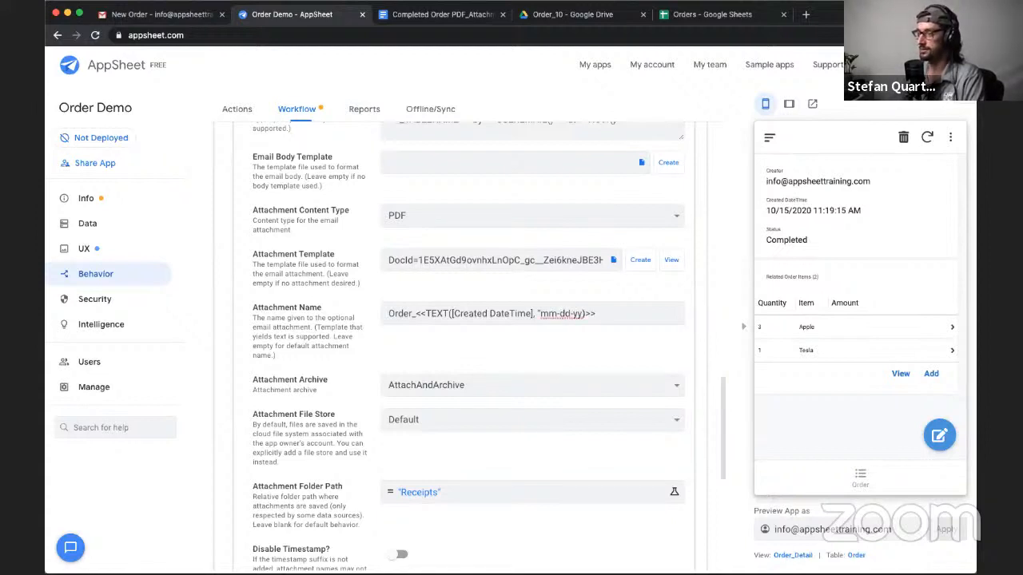
pyautogui.write('_')
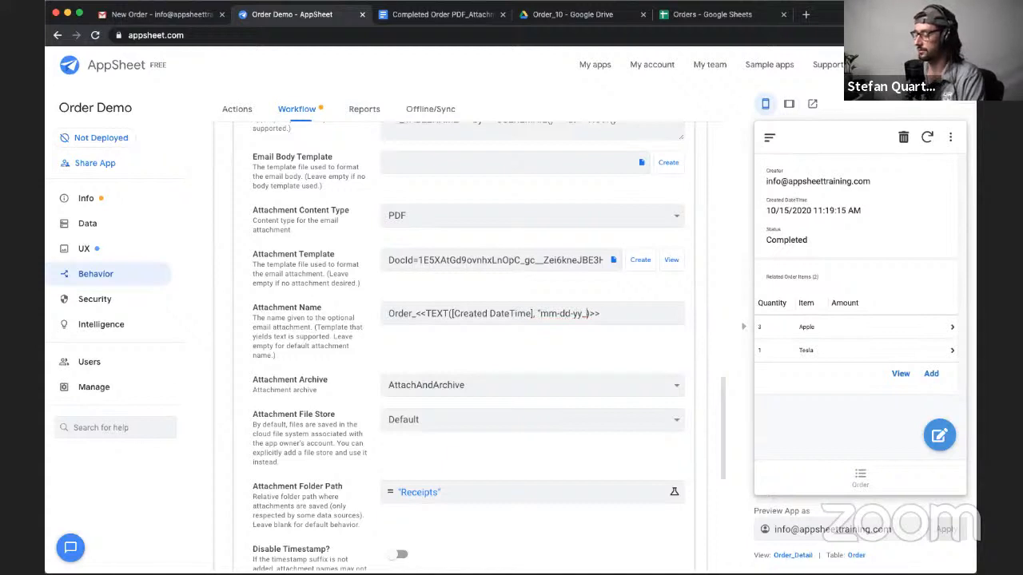
pyautogui.write('hh')
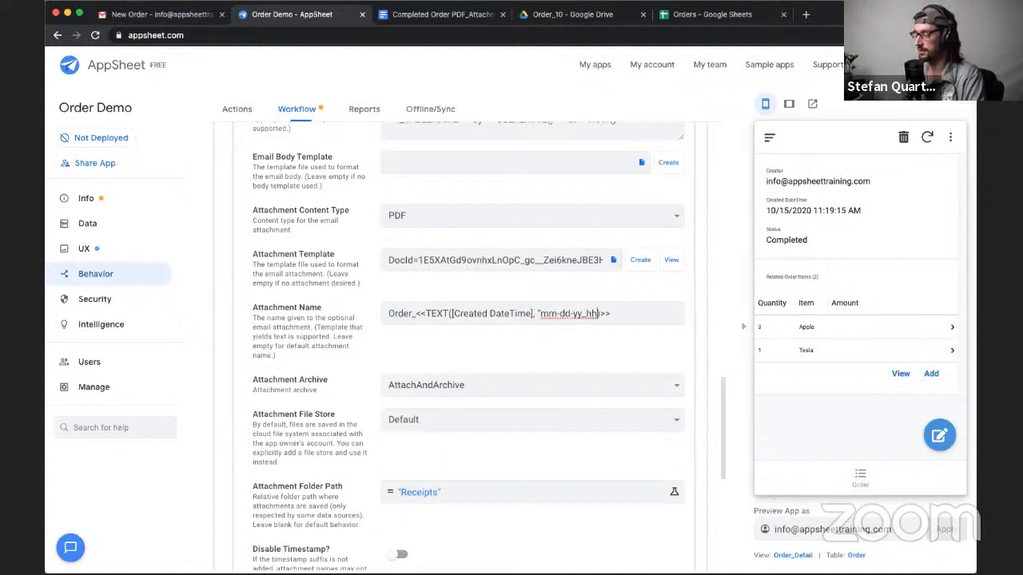
pyautogui.write(':mm')
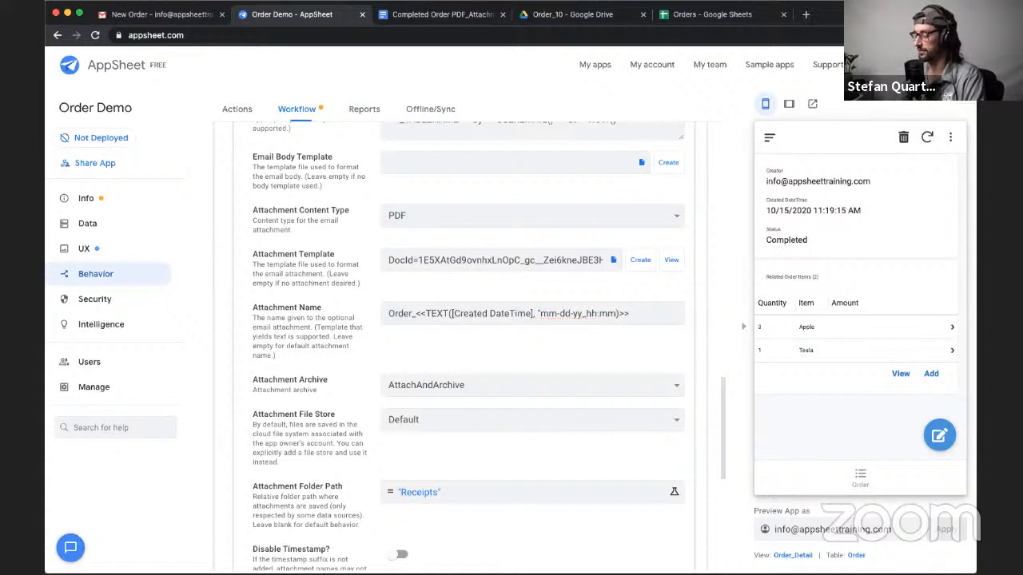
pyautogui.write(':ss')
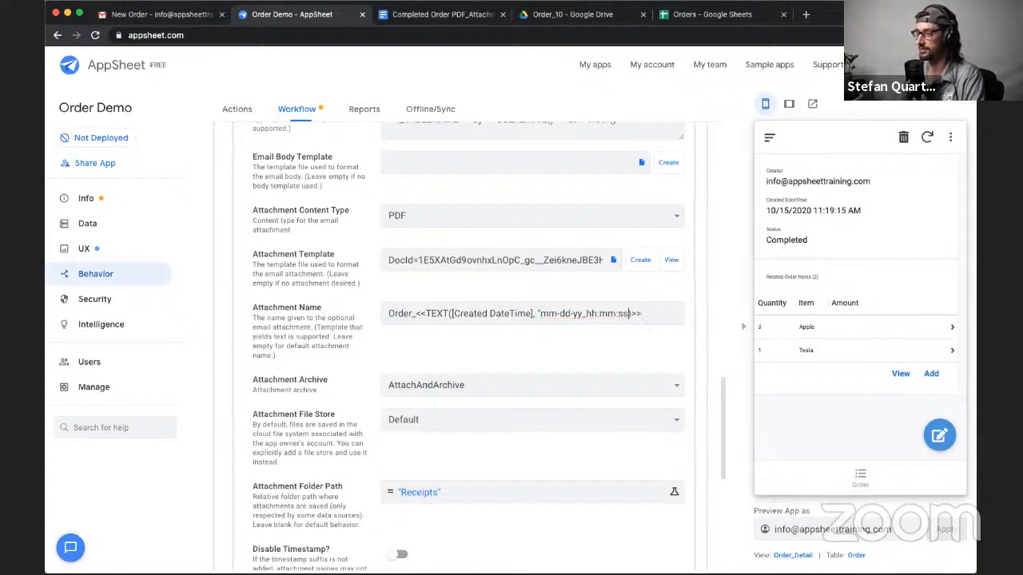
pyautogui.write('")')
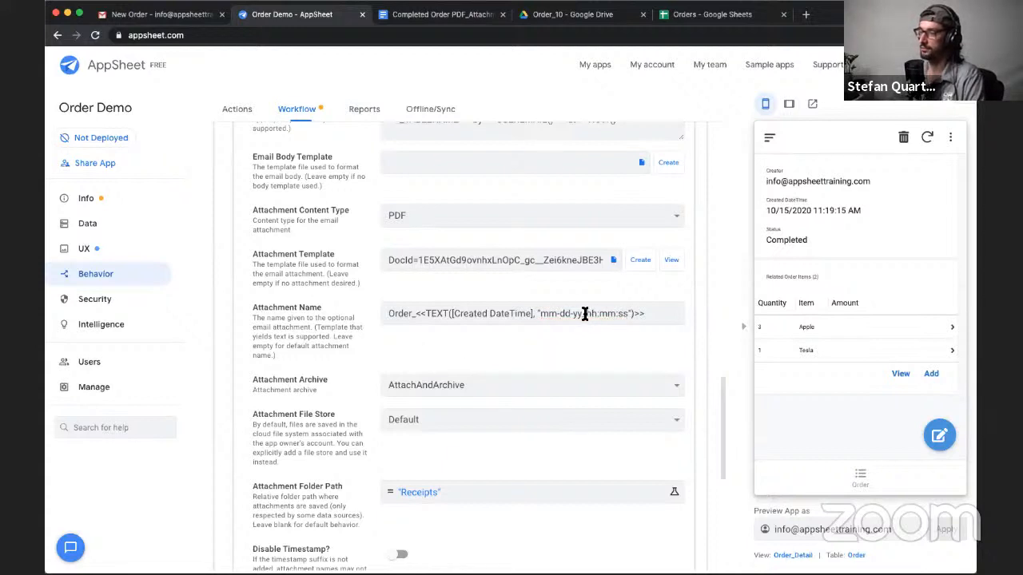
pyautogui.click(939, 96)
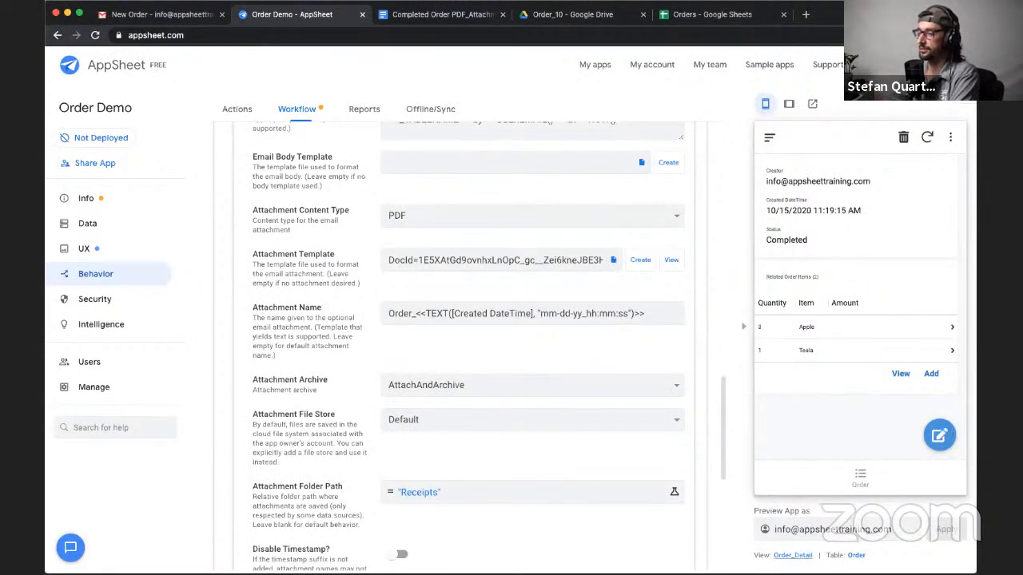
# - Open the Order_Detail view's options and add Status as a quick edit column
pyautogui.moveTo(802, 557); pyautogui.dragTo(777, 555)
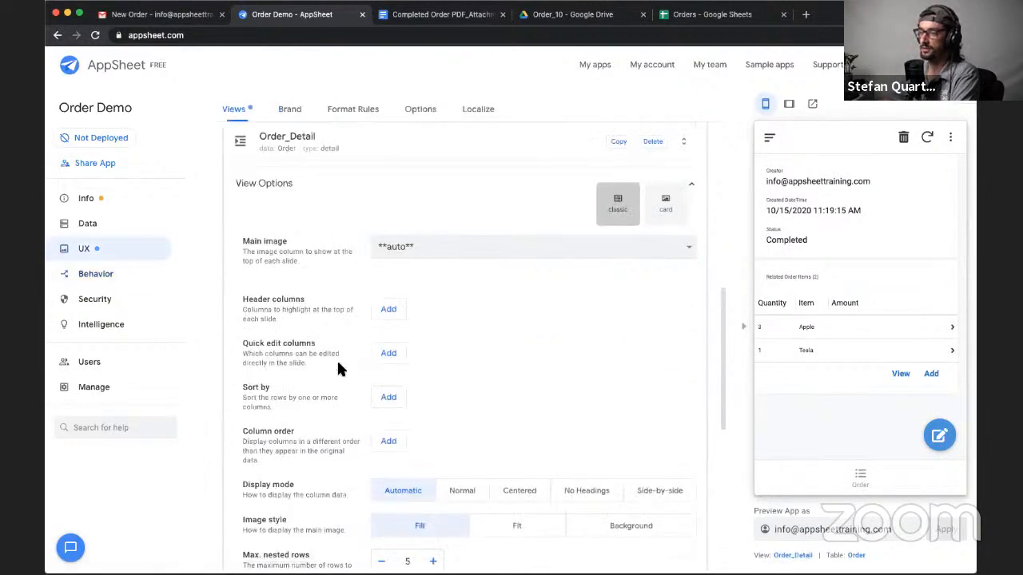
pyautogui.click(388, 353)
pyautogui.click(429, 314)
pyautogui.click(429, 345)
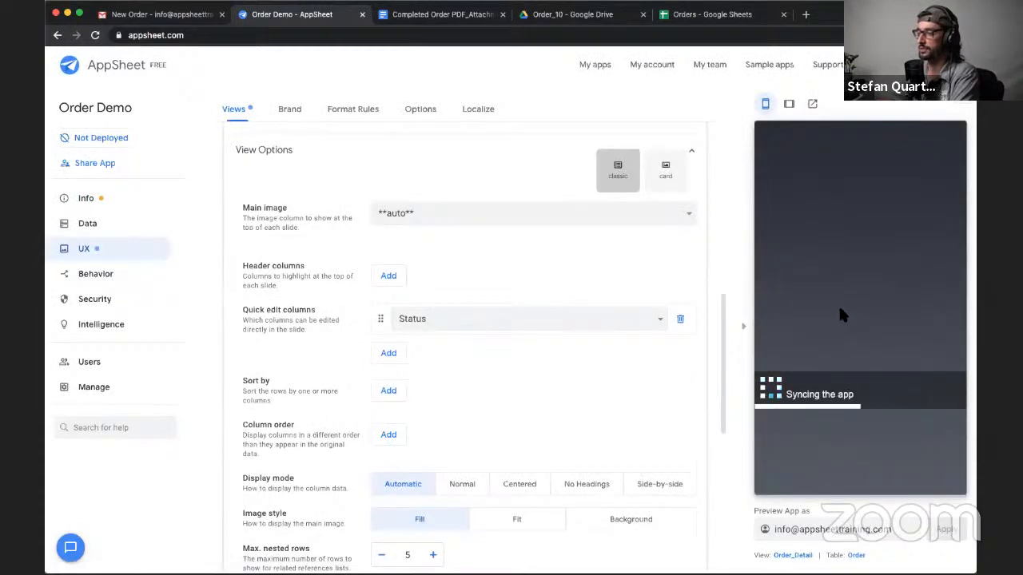
# - Switch the previewed order's Status to Pending and back to Completed, and sync both changes
pyautogui.click(792, 262)
pyautogui.click(858, 263)
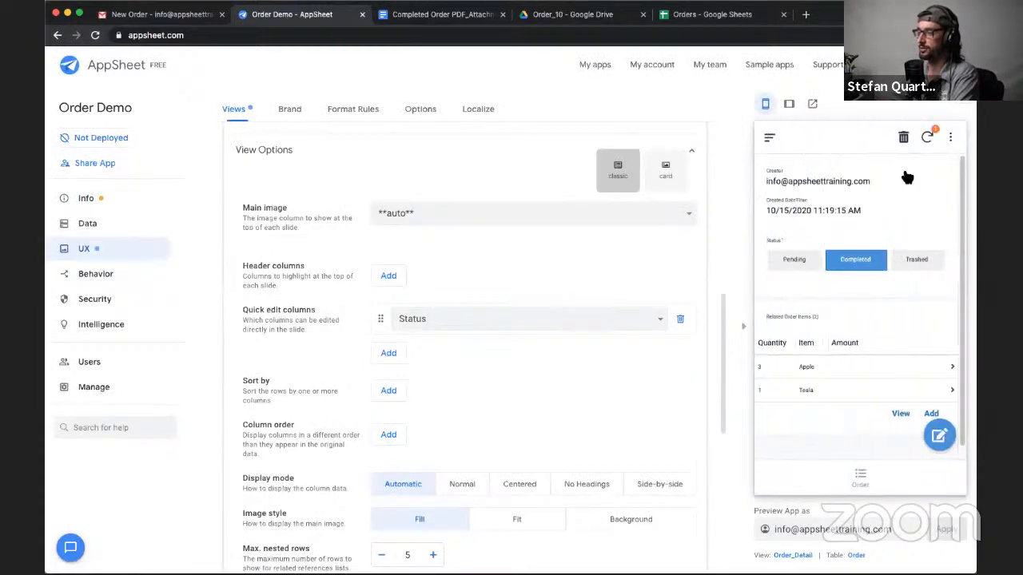
pyautogui.click(927, 139)
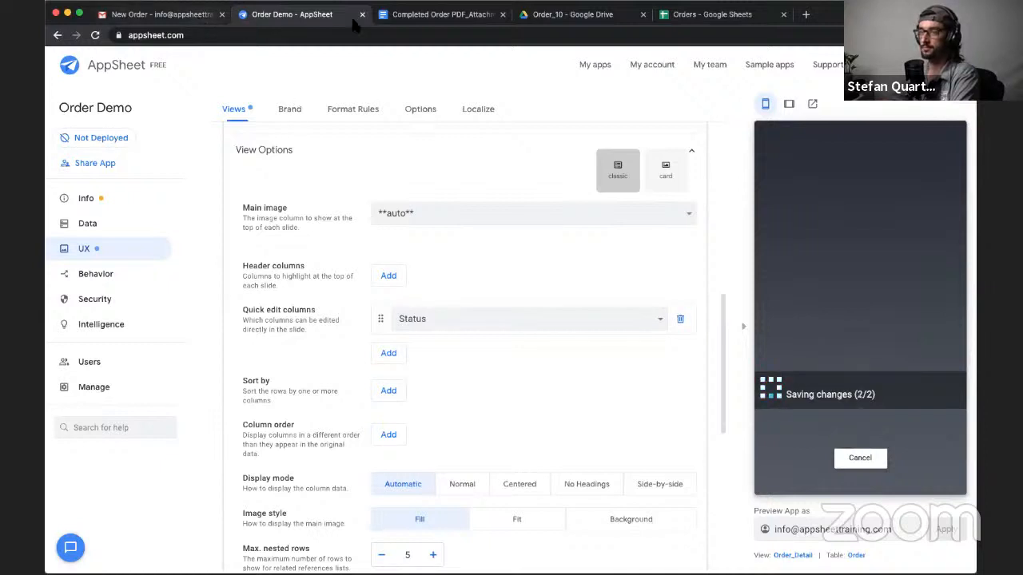
# - Switch to Google Drive, open the Orders folder in My Drive and reload it to check for the archived receipt
pyautogui.click(574, 22)
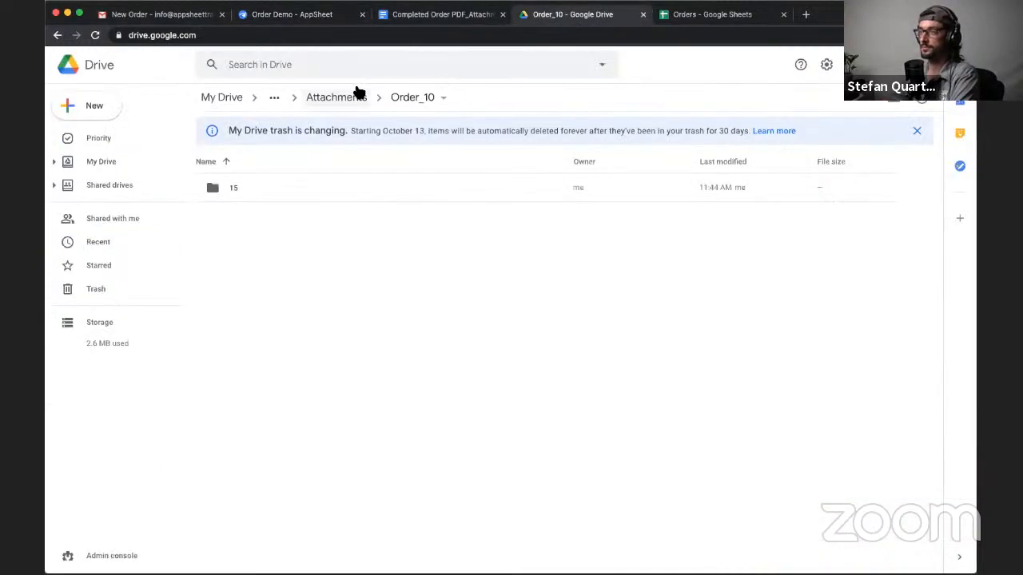
pyautogui.click(274, 97)
pyautogui.click(229, 102)
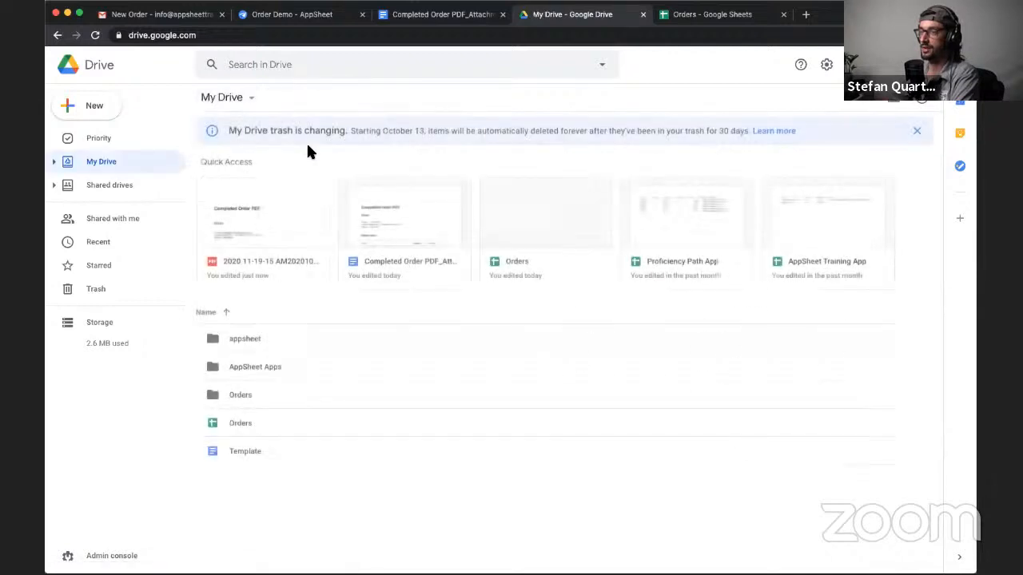
pyautogui.doubleClick(243, 393)
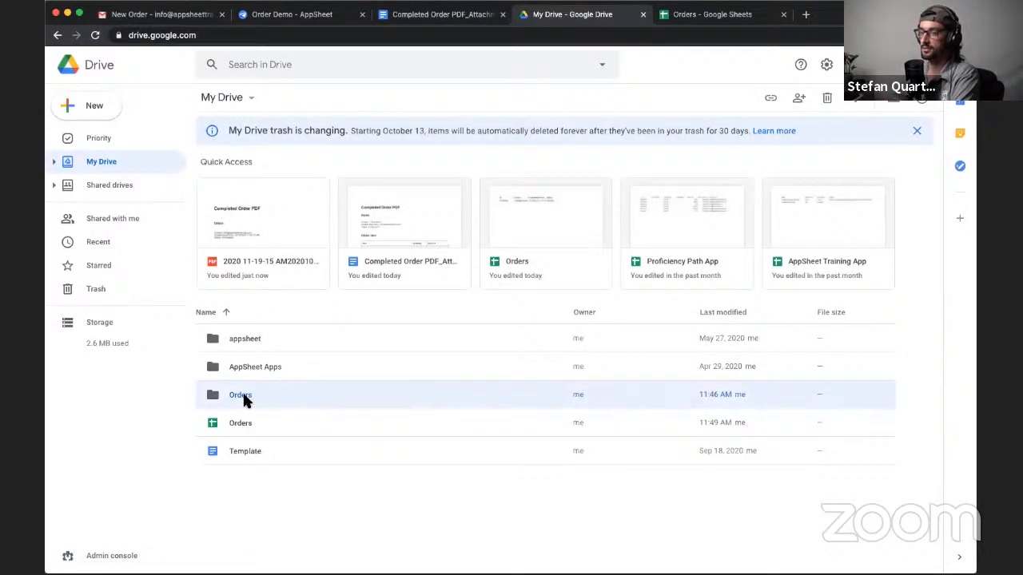
pyautogui.click(94, 35)
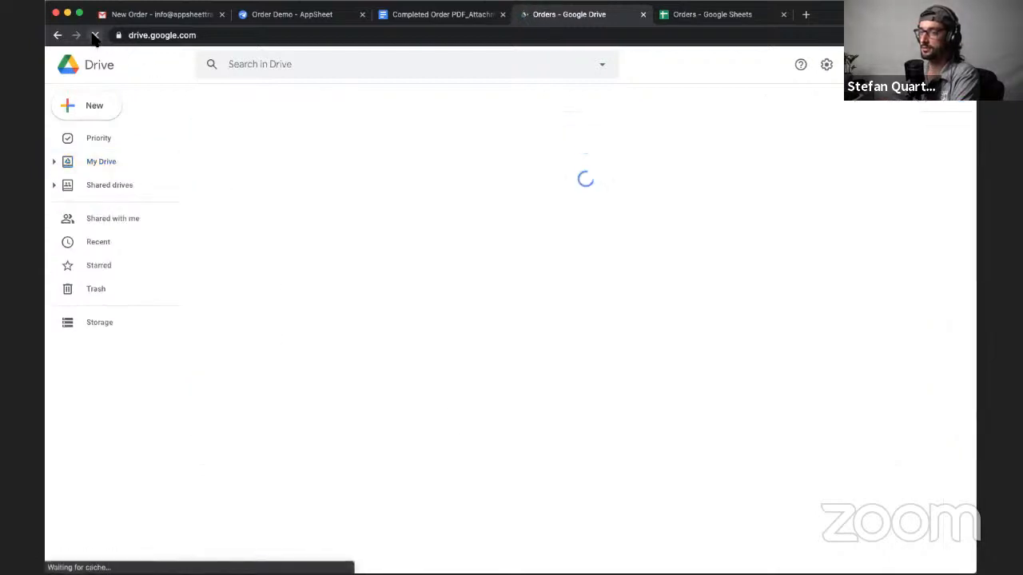
# - Switch to Gmail, refresh the inbox until the latest New Order email arrives, and open it
pyautogui.click(159, 16)
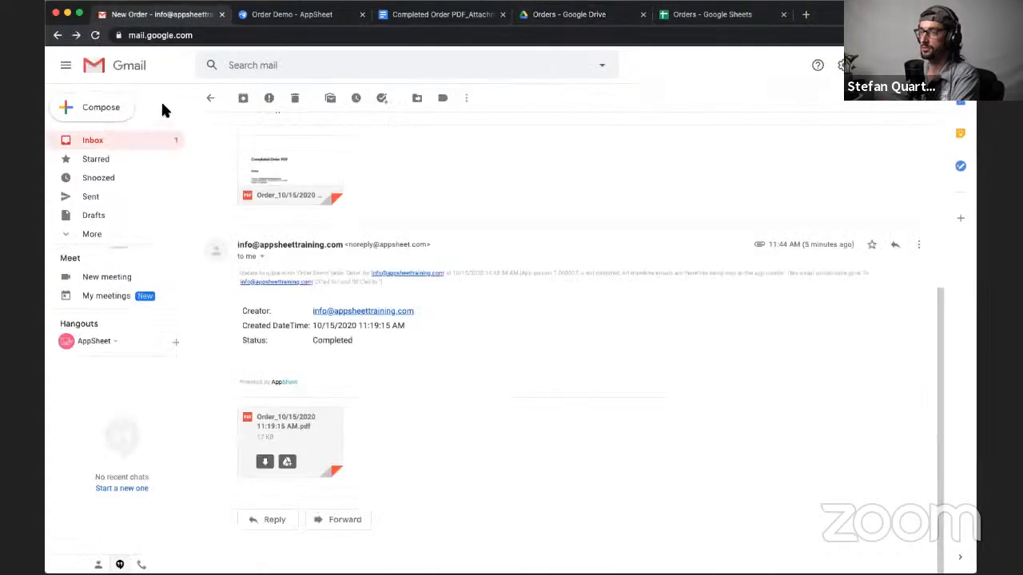
pyautogui.click(214, 99)
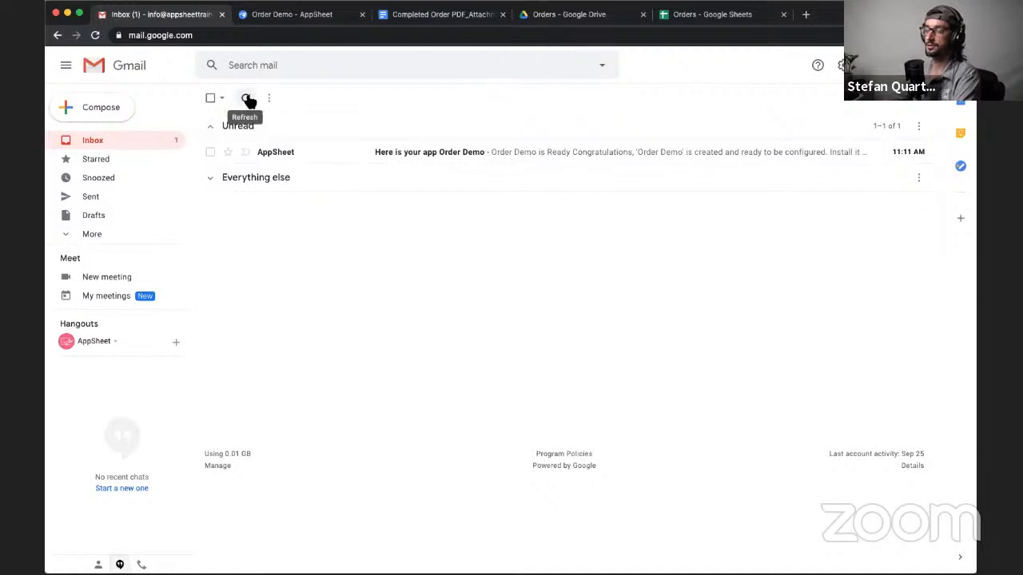
pyautogui.click(247, 100)
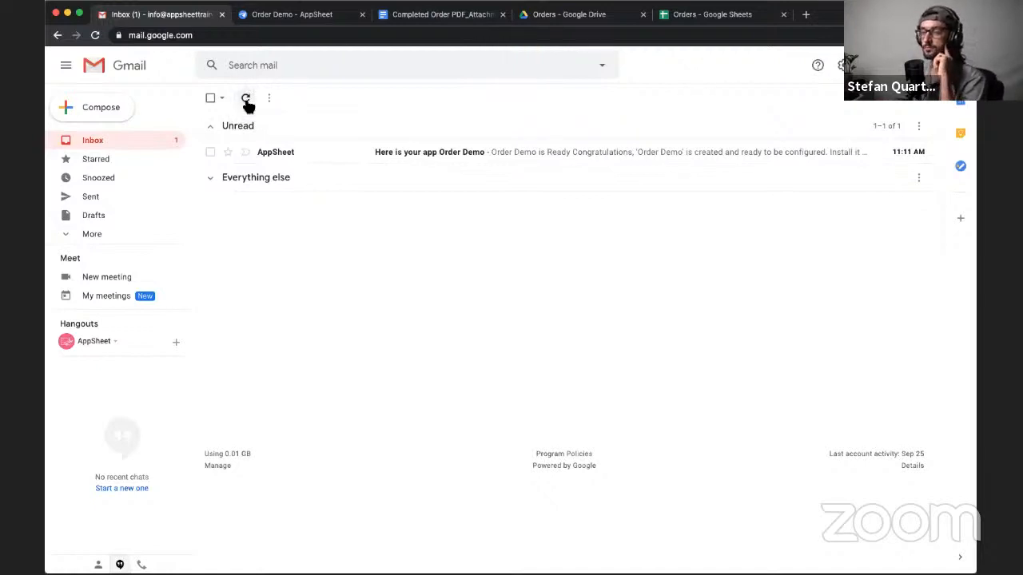
pyautogui.click(247, 100)
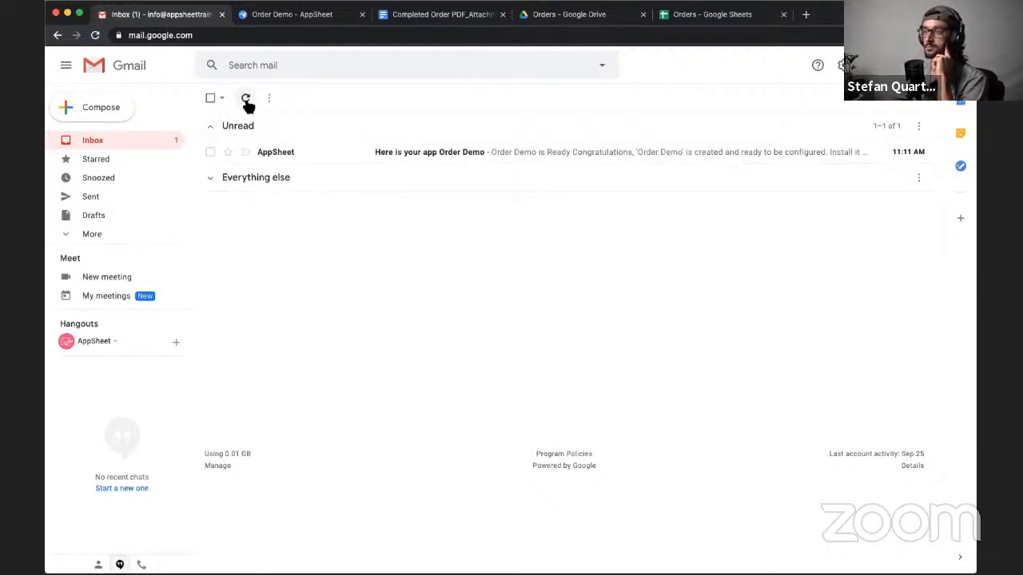
pyautogui.click(247, 100)
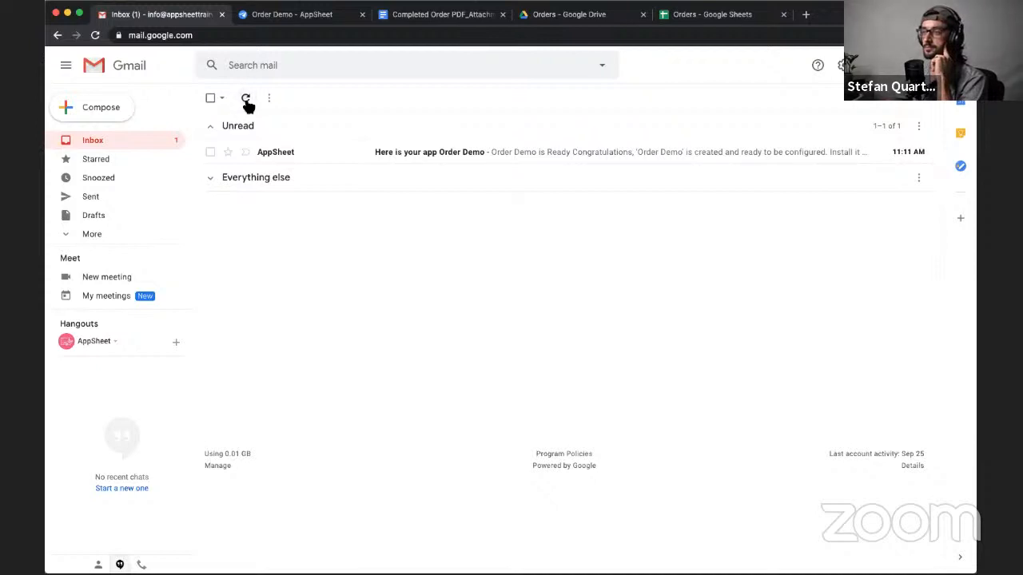
pyautogui.click(247, 100)
pyautogui.click(246, 100)
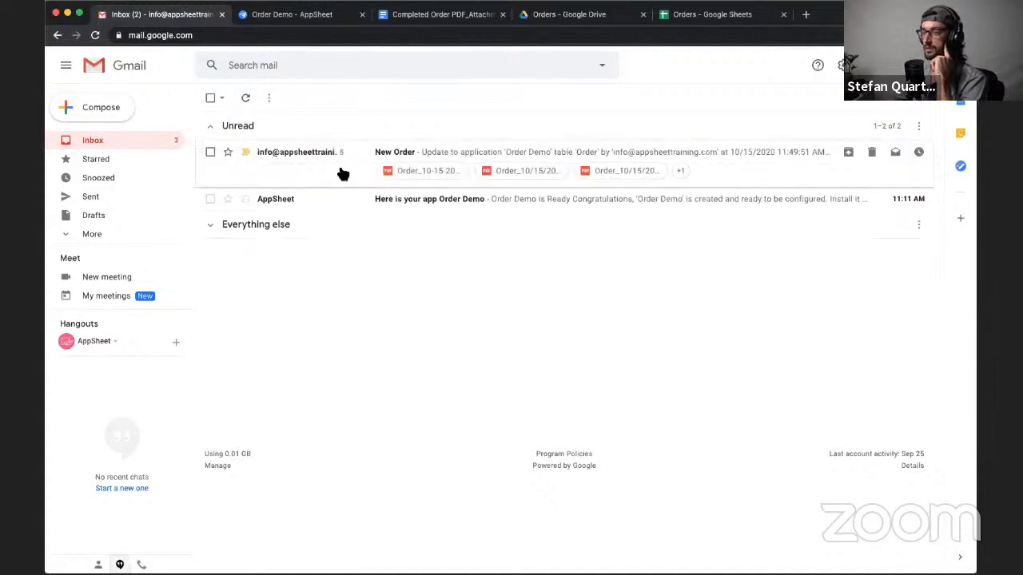
pyautogui.click(341, 173)
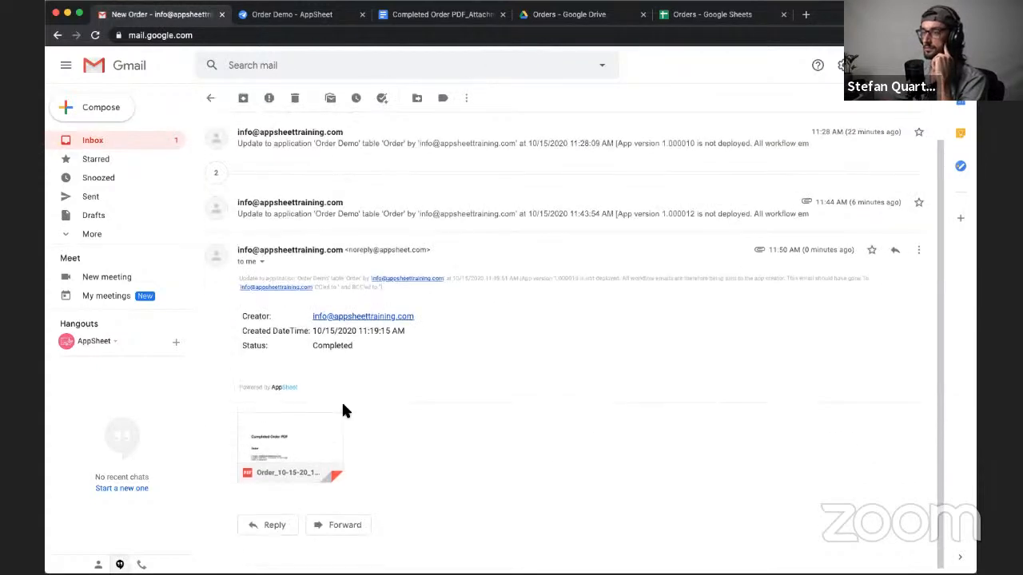
# - Preview the newest email's PDF attachment, examine the date and time format in its file name, and close the preview
pyautogui.moveTo(293, 456)
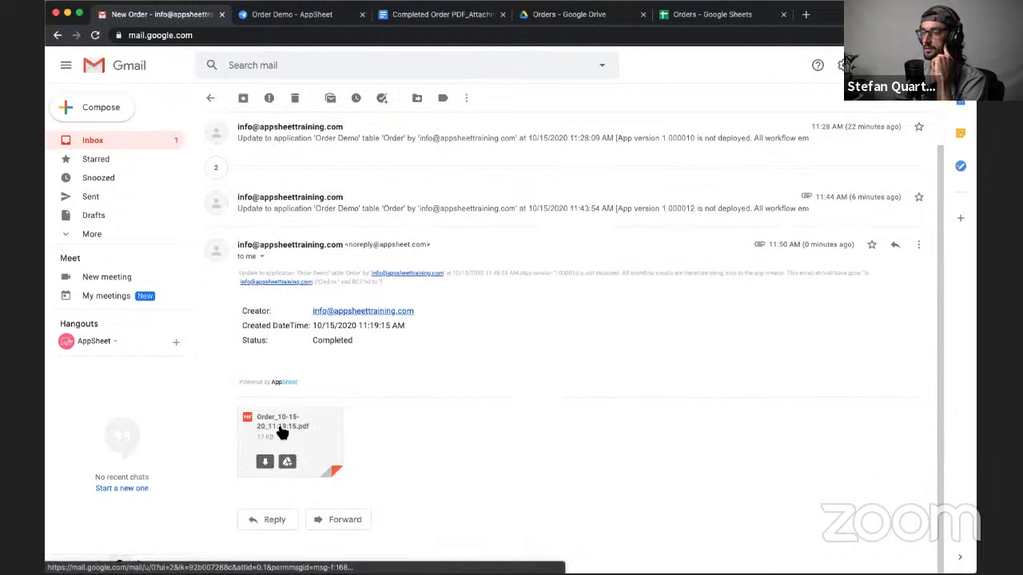
pyautogui.click(280, 431)
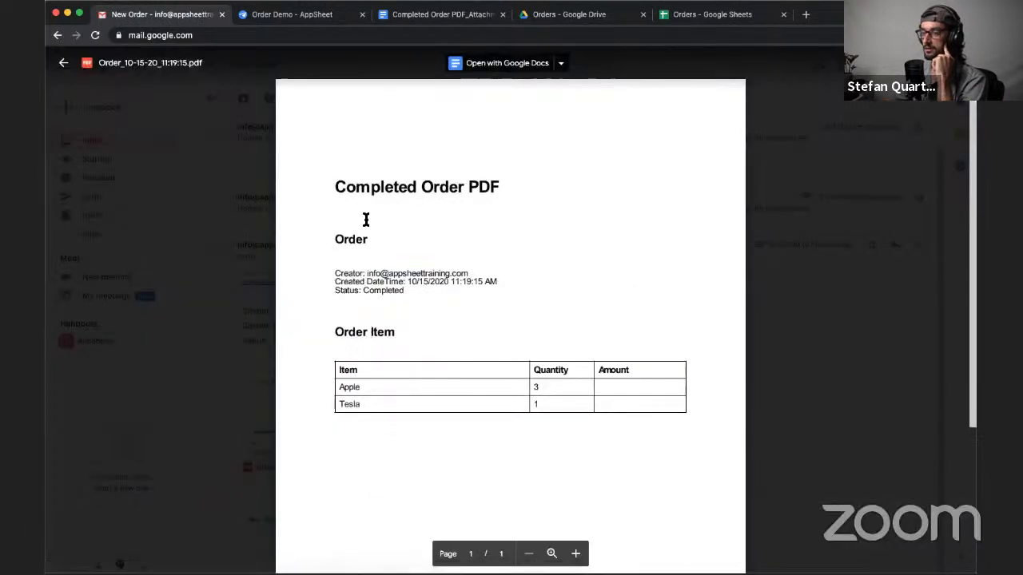
pyautogui.moveTo(100, 63); pyautogui.dragTo(188, 63)
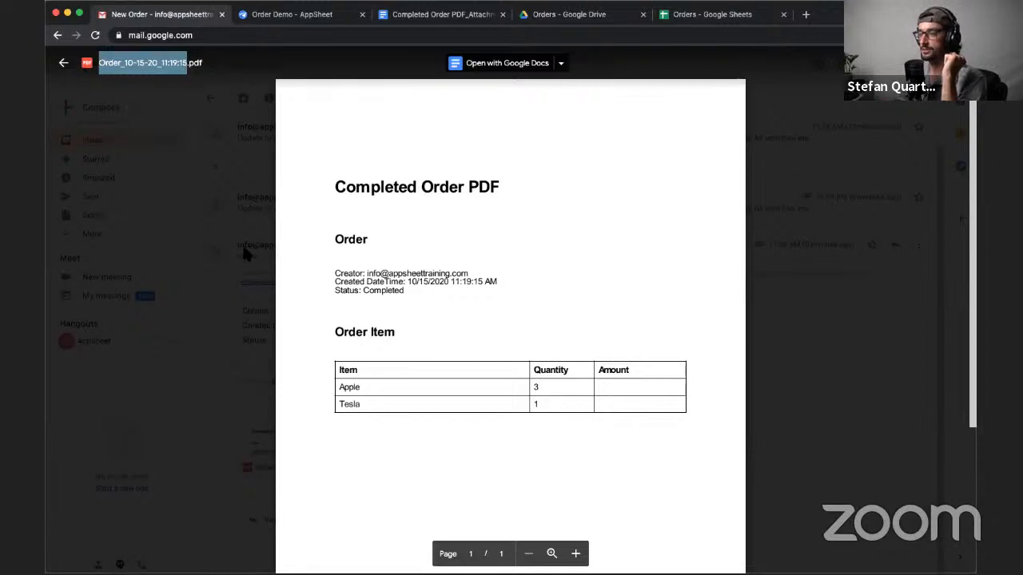
pyautogui.press('Escape')
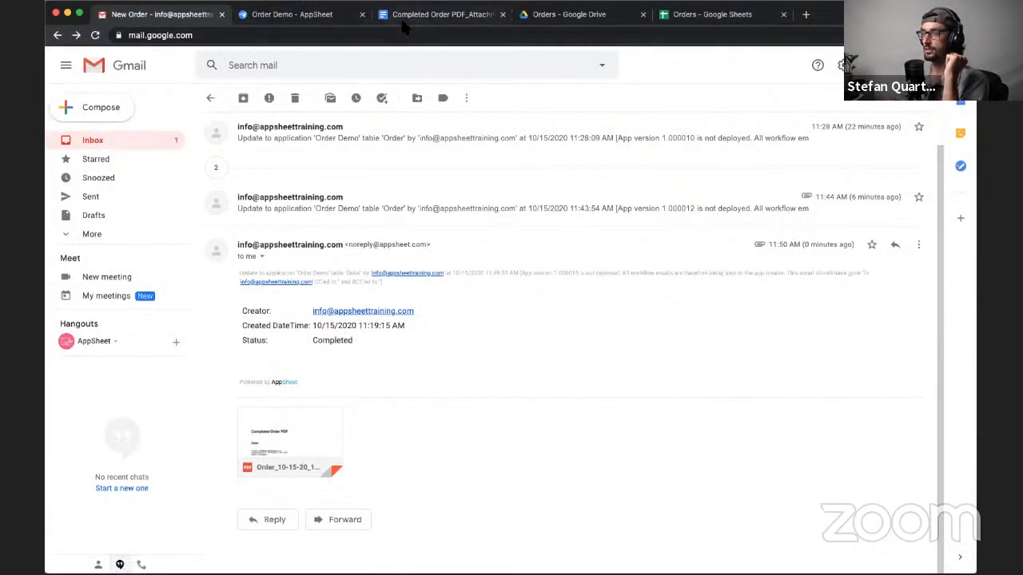
# - Return to Google Drive, examine the contents of the Orders folder and open its Receipts subfolder
pyautogui.click(549, 24)
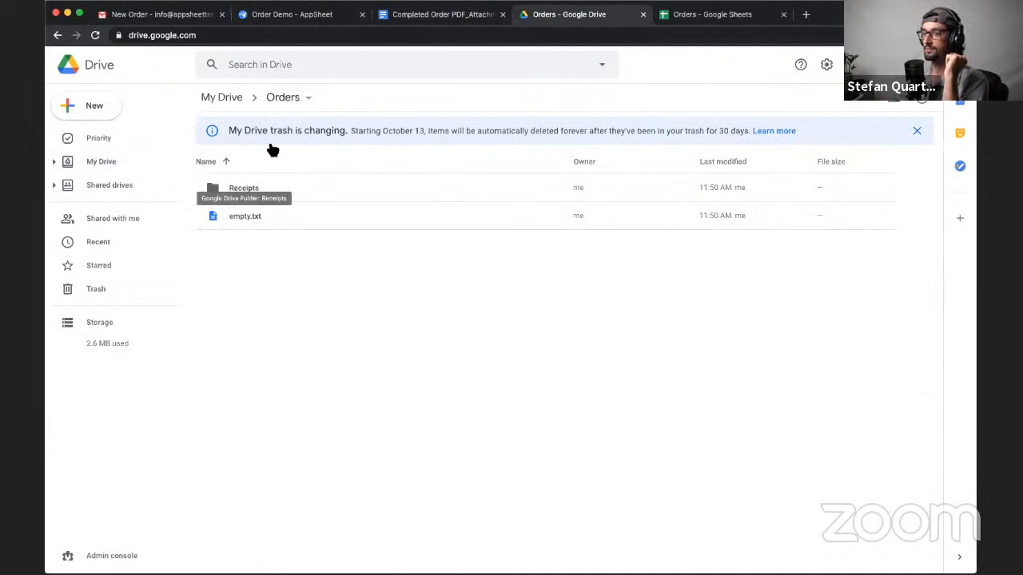
pyautogui.moveTo(226, 183); pyautogui.dragTo(255, 168)
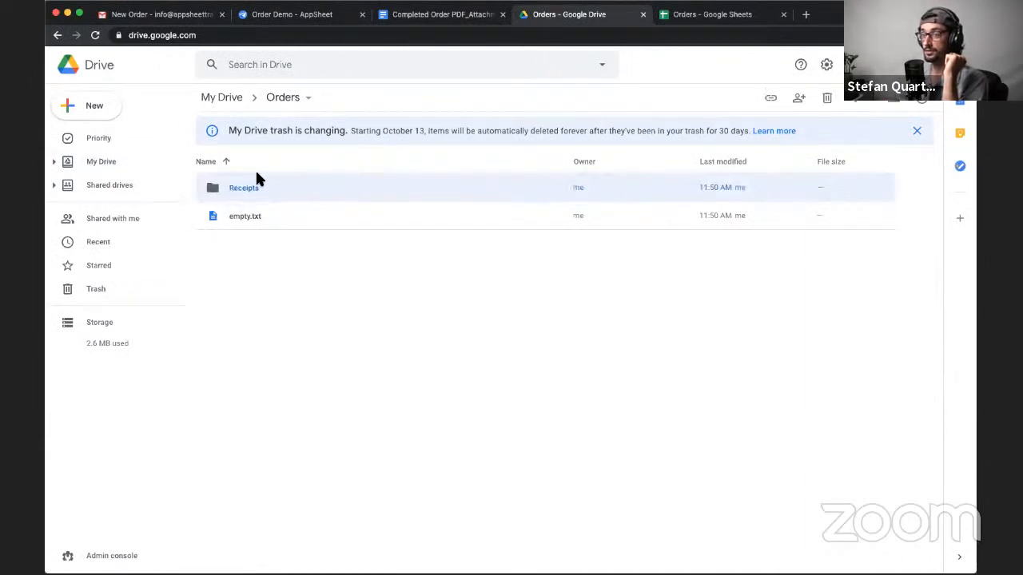
pyautogui.click(236, 214)
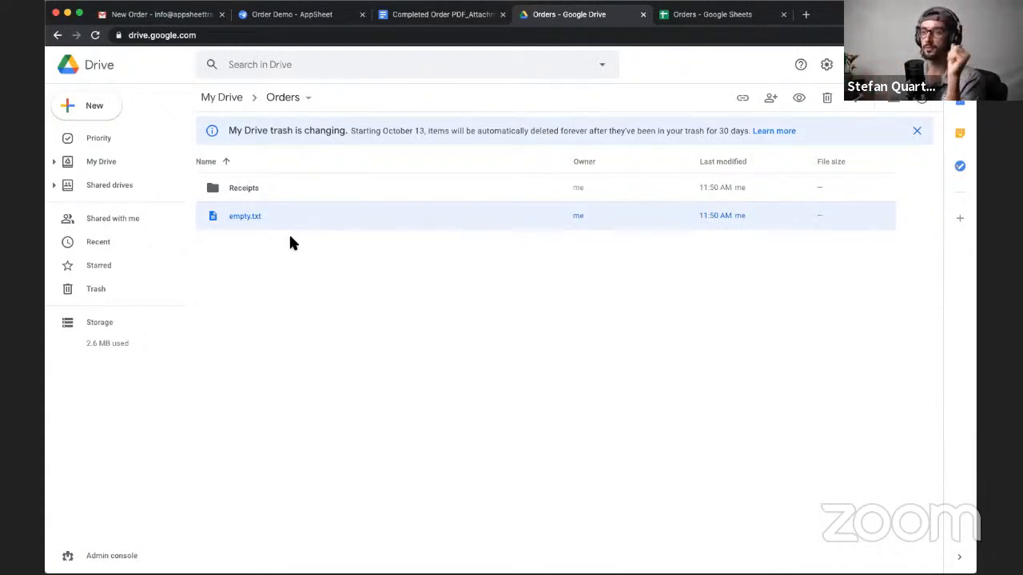
pyautogui.click(243, 192)
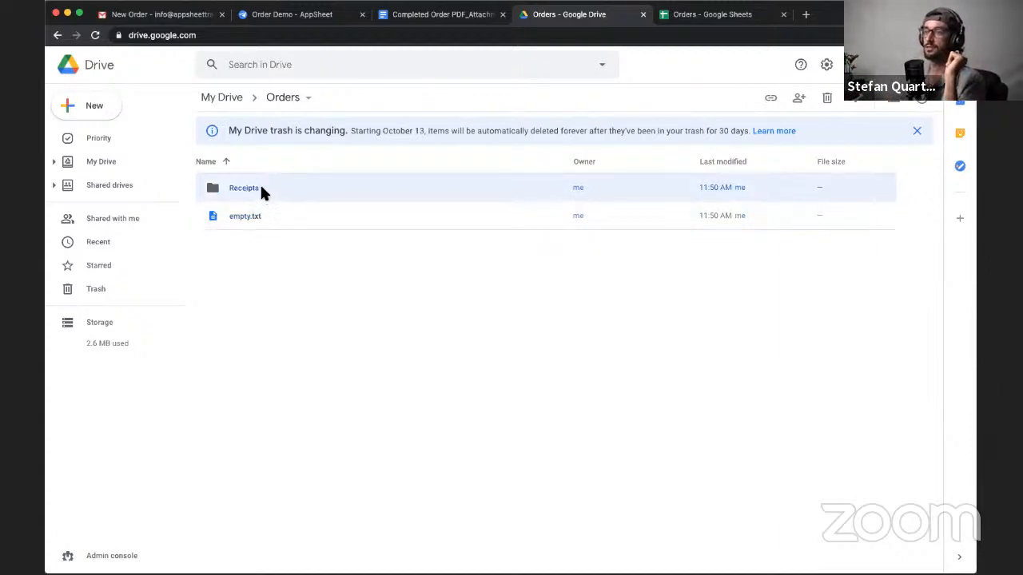
pyautogui.doubleClick(261, 191)
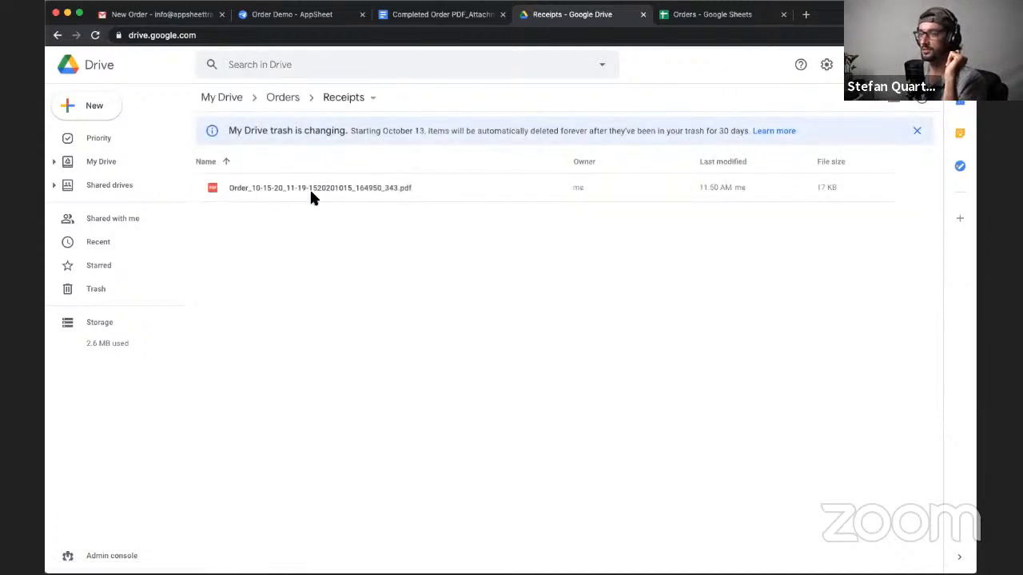
# - Preview the archived order PDF in Receipts, examine the suffix on its file name, and close the preview
pyautogui.click(231, 185)
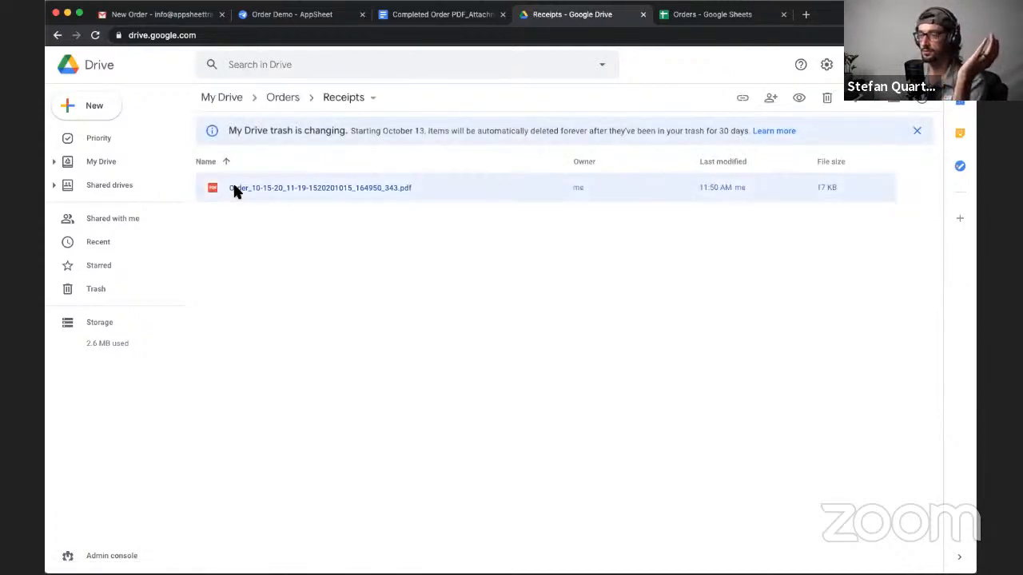
pyautogui.doubleClick(309, 195)
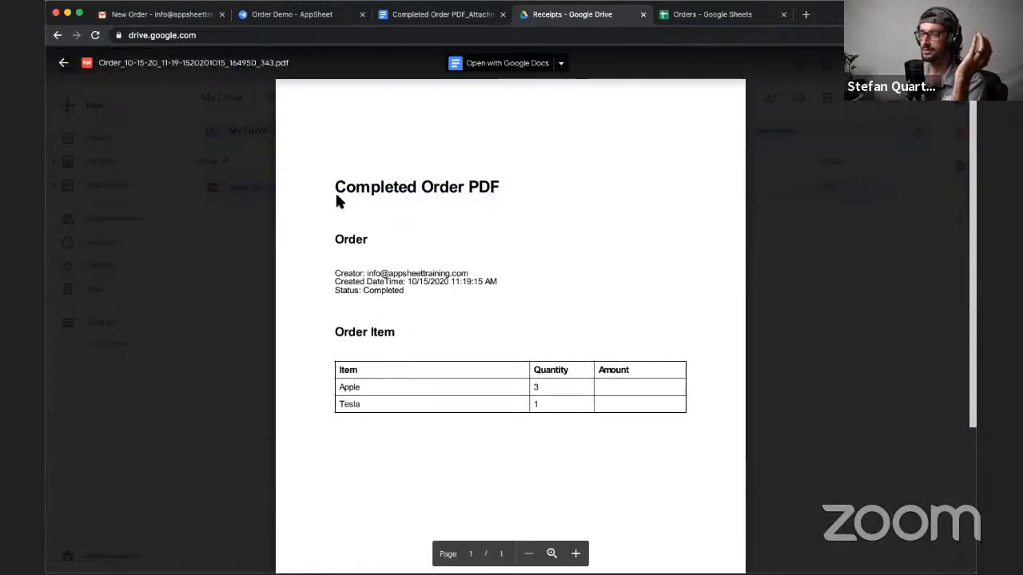
pyautogui.click(144, 65)
pyautogui.click(477, 345)
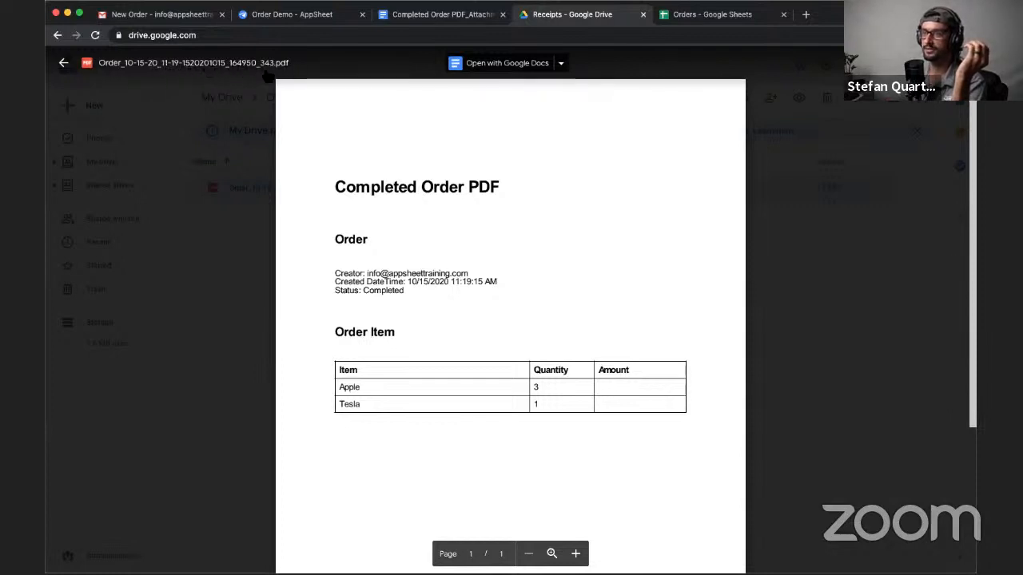
pyautogui.click(243, 384)
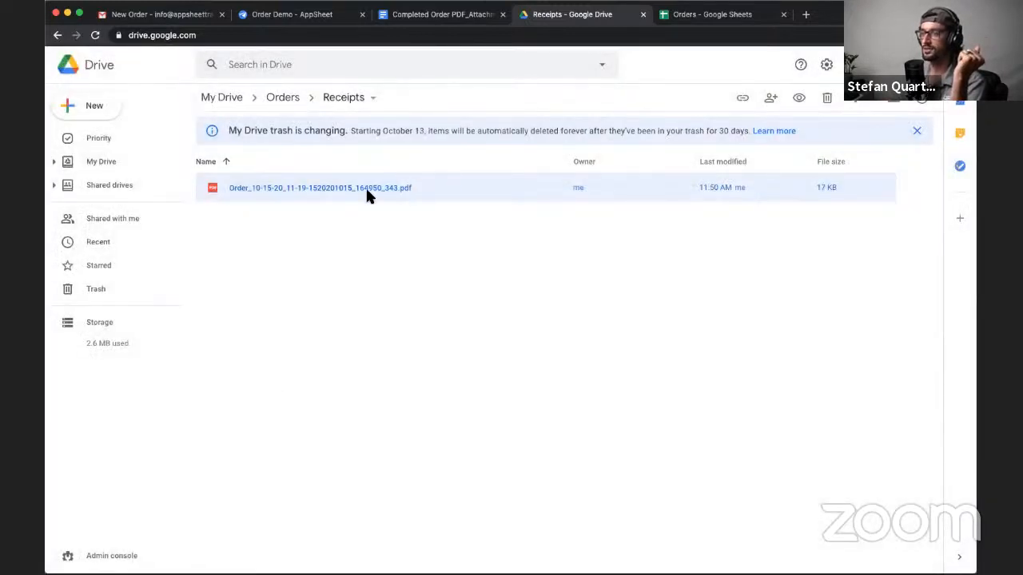
# - Return to AppSheet and open the Create Order PDF action of the Completed Order PDF workflow rule
pyautogui.click(324, 16)
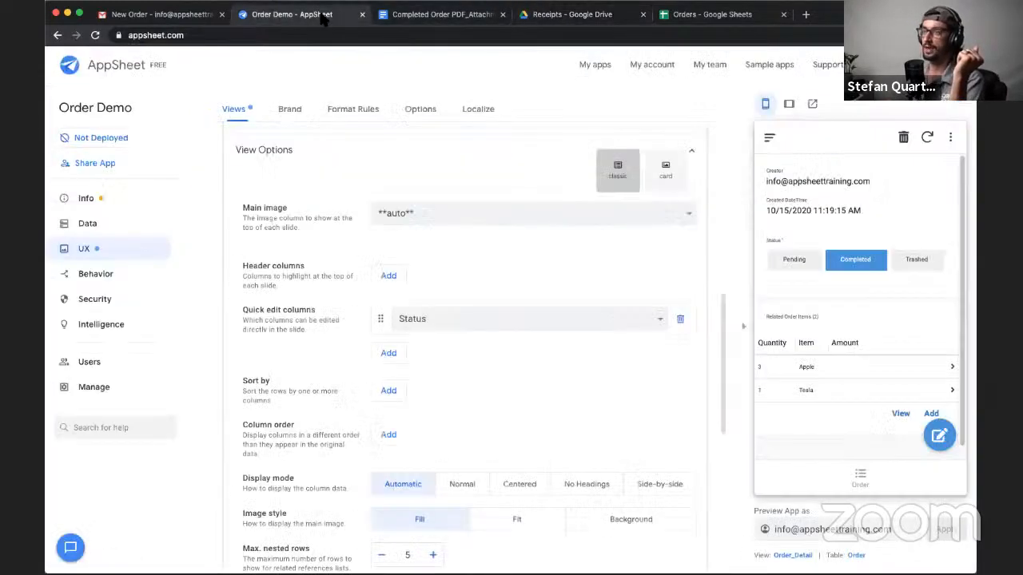
pyautogui.scroll(-3, 334, 435)
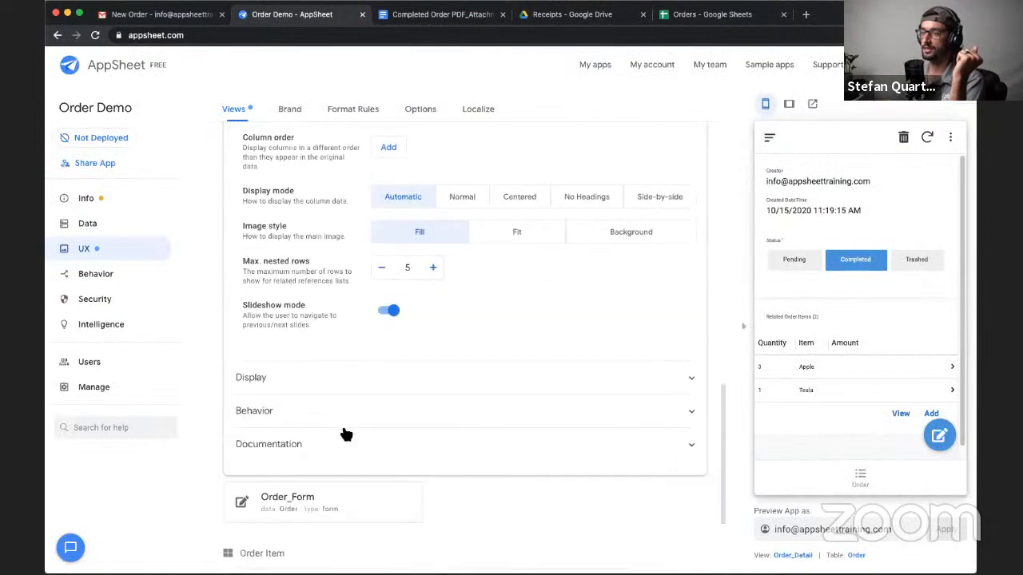
pyautogui.scroll(2, 320, 400)
pyautogui.click(107, 274)
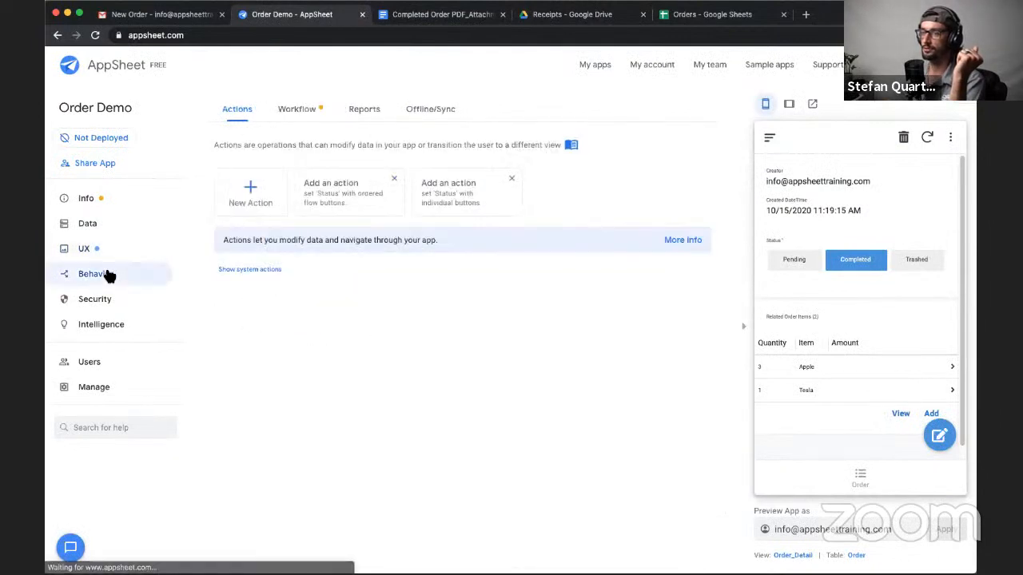
pyautogui.click(296, 108)
pyautogui.scroll(-2, 304, 416)
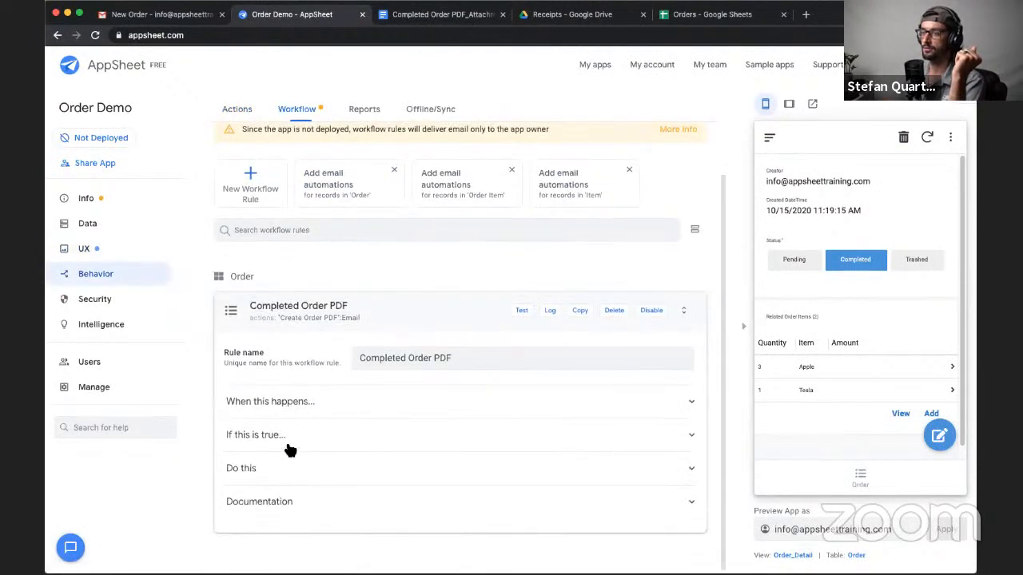
pyautogui.click(274, 478)
pyautogui.click(318, 427)
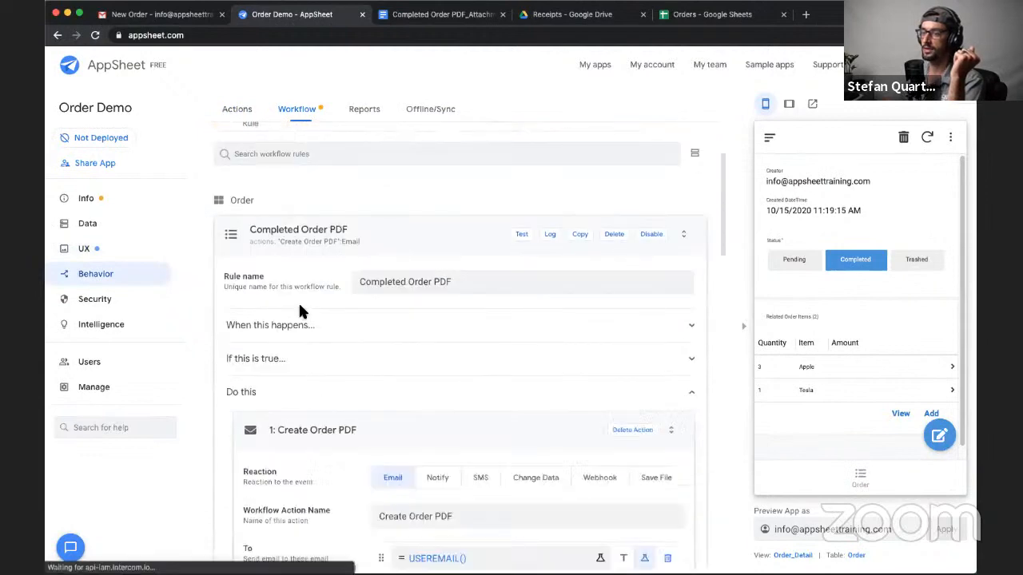
# - Review the Disable Timestamp? option and its description in the Create Order PDF action's attachment settings
pyautogui.scroll(-5, 298, 301)
pyautogui.scroll(-5, 300, 310)
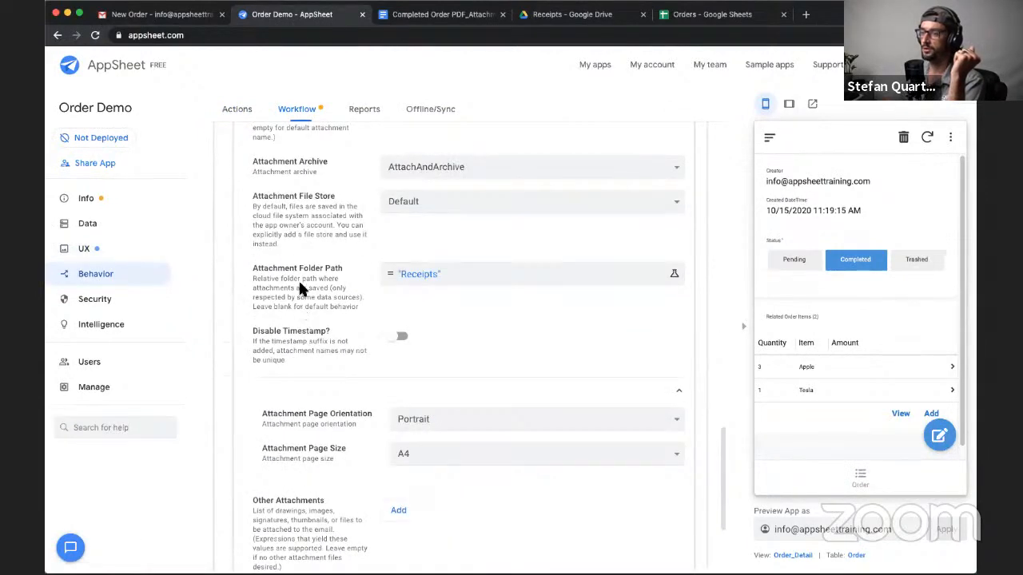
pyautogui.scroll(-1, 299, 281)
pyautogui.scroll(1, 299, 281)
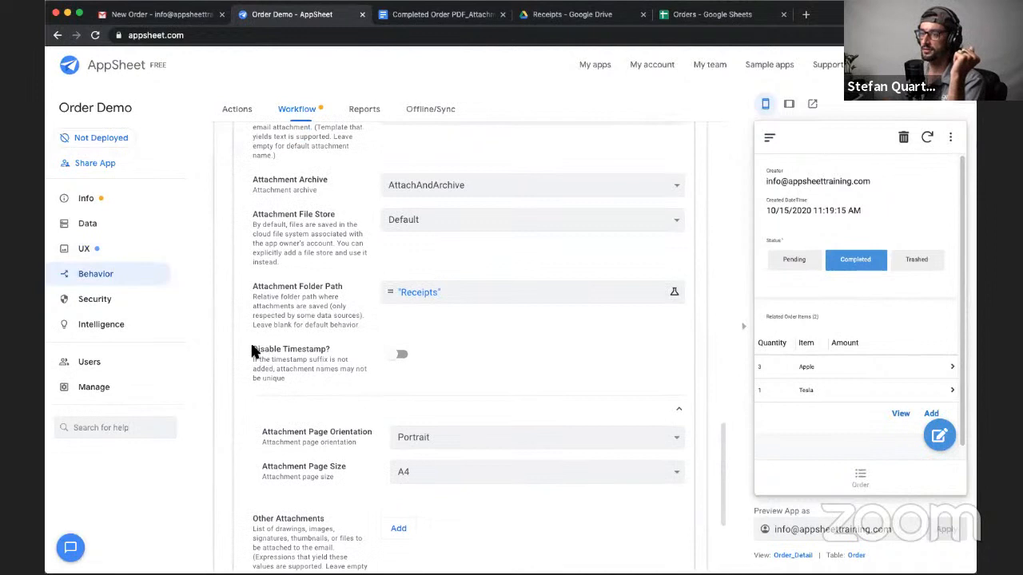
pyautogui.moveTo(289, 377); pyautogui.dragTo(253, 344)
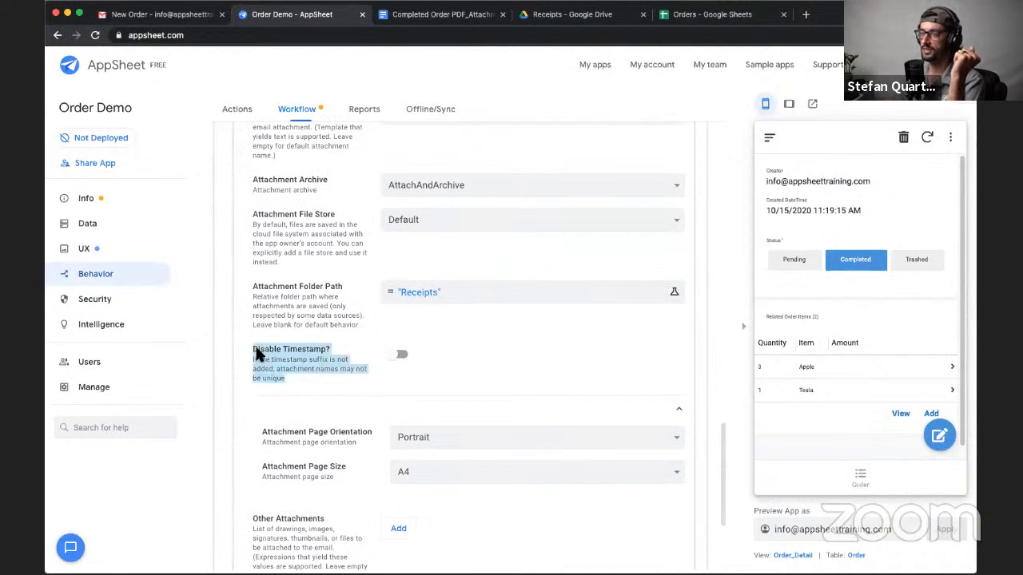
pyautogui.click(269, 361)
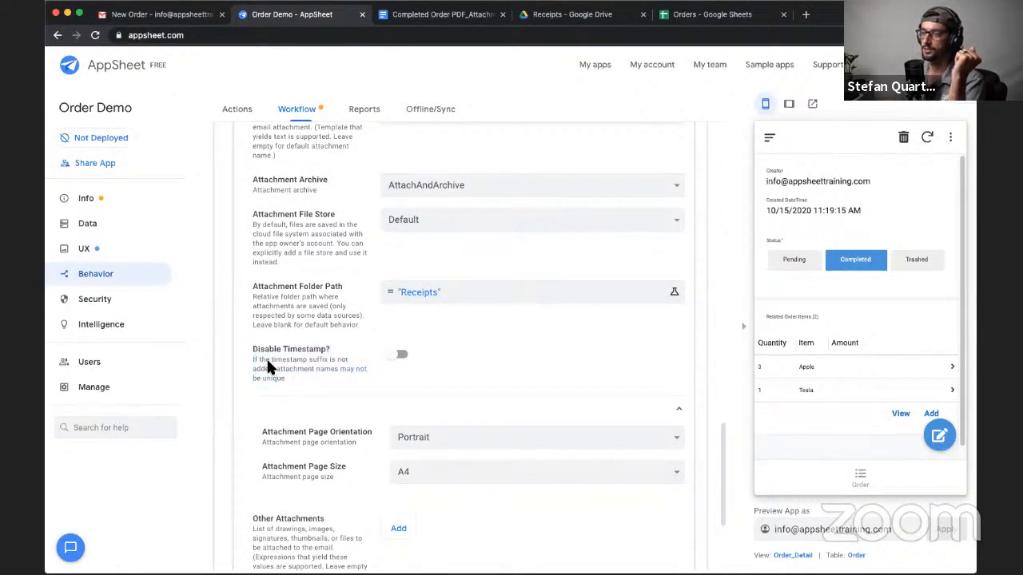
pyautogui.moveTo(273, 360); pyautogui.dragTo(289, 358)
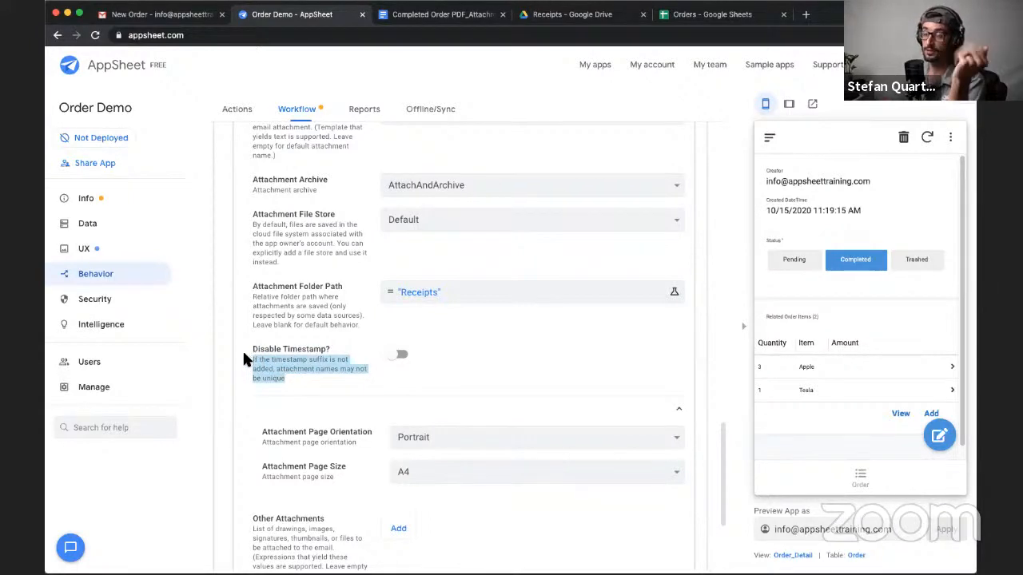
# - Reread the Disable Timestamp? note about unique attachment names and review the surrounding attachment settings
pyautogui.click(279, 376)
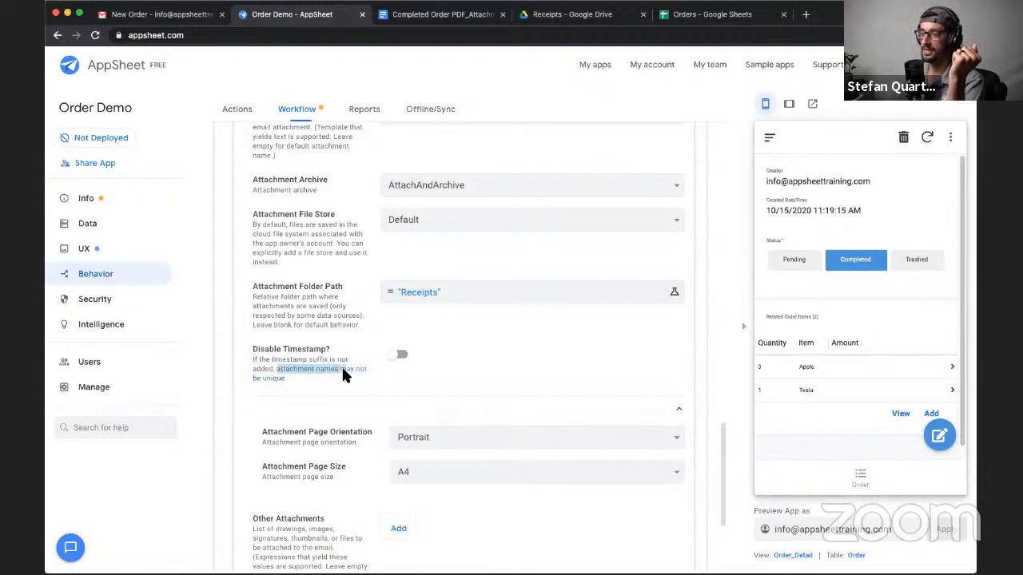
pyautogui.moveTo(360, 368); pyautogui.dragTo(351, 377)
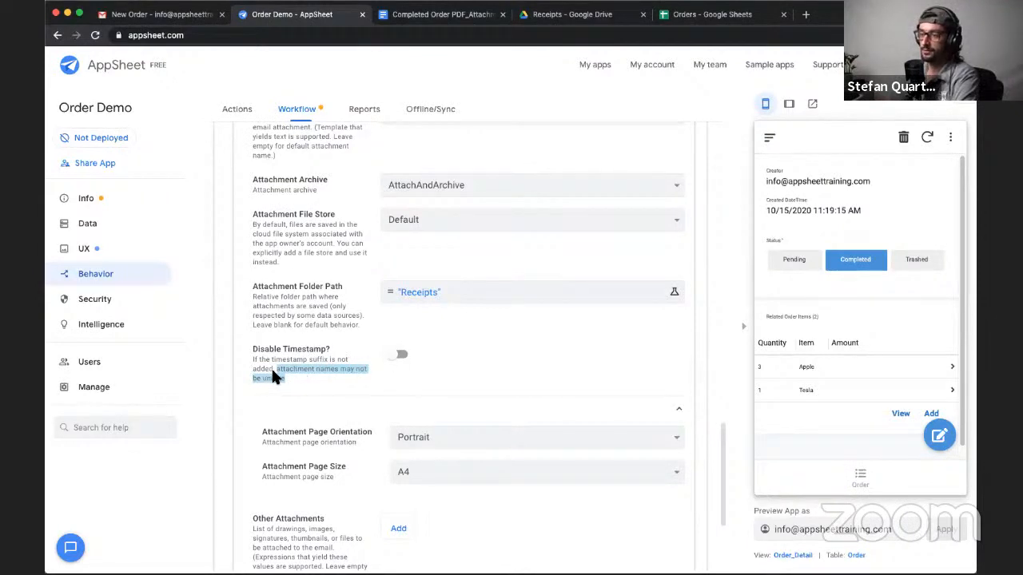
pyautogui.moveTo(272, 371); pyautogui.dragTo(251, 360)
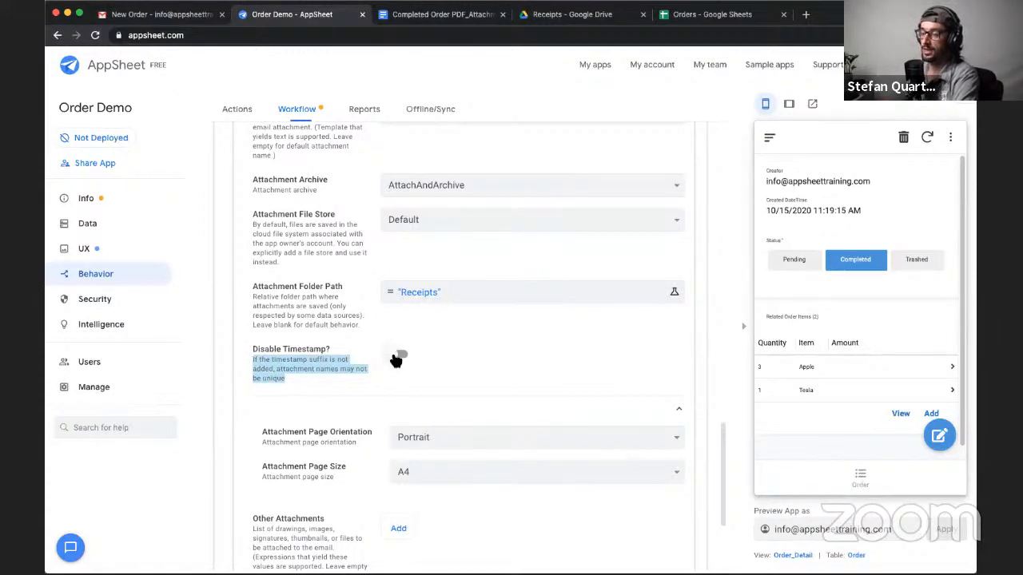
pyautogui.scroll(3, 424, 263)
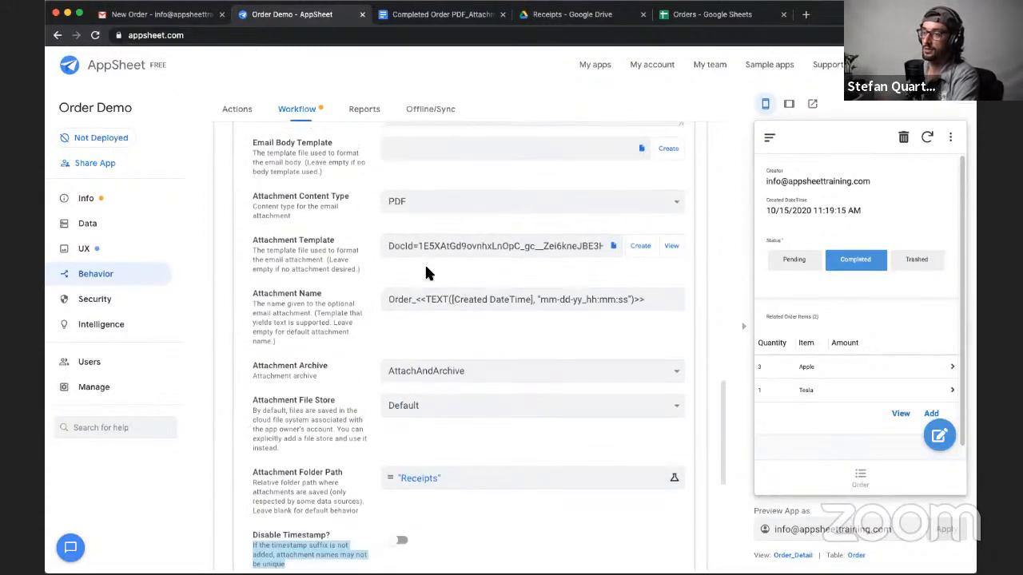
pyautogui.scroll(2, 426, 273)
pyautogui.scroll(-5, 425, 273)
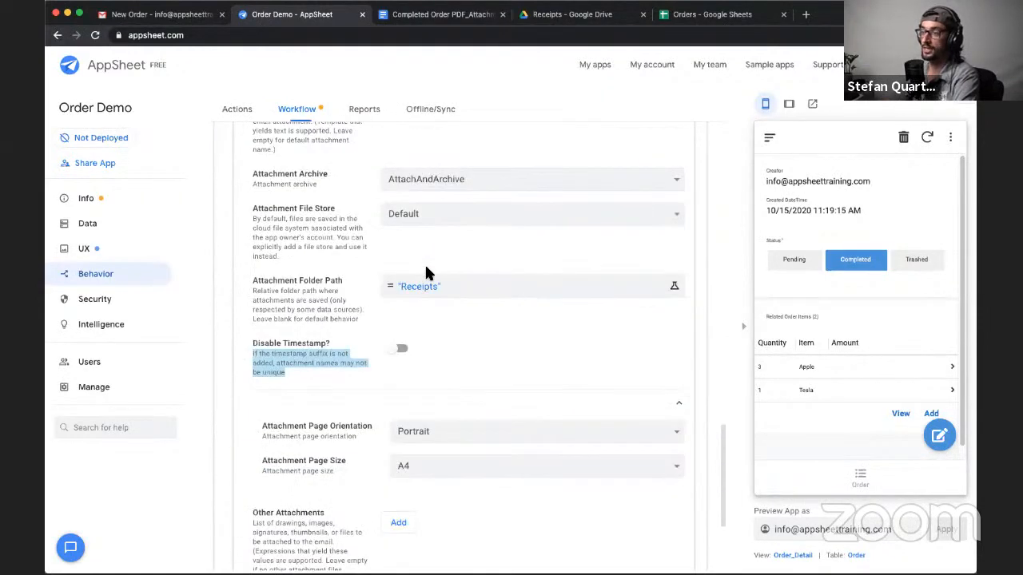
# - Set the Attachment Folder Path expression to "Receipts/" & [Creator] and save it
pyautogui.scroll(1, 402, 262)
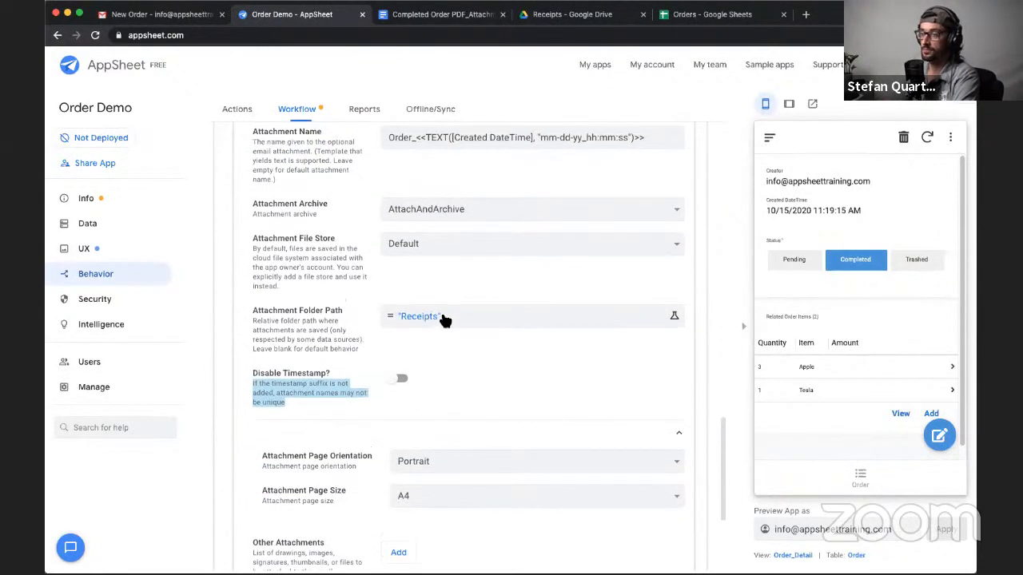
pyautogui.click(442, 322)
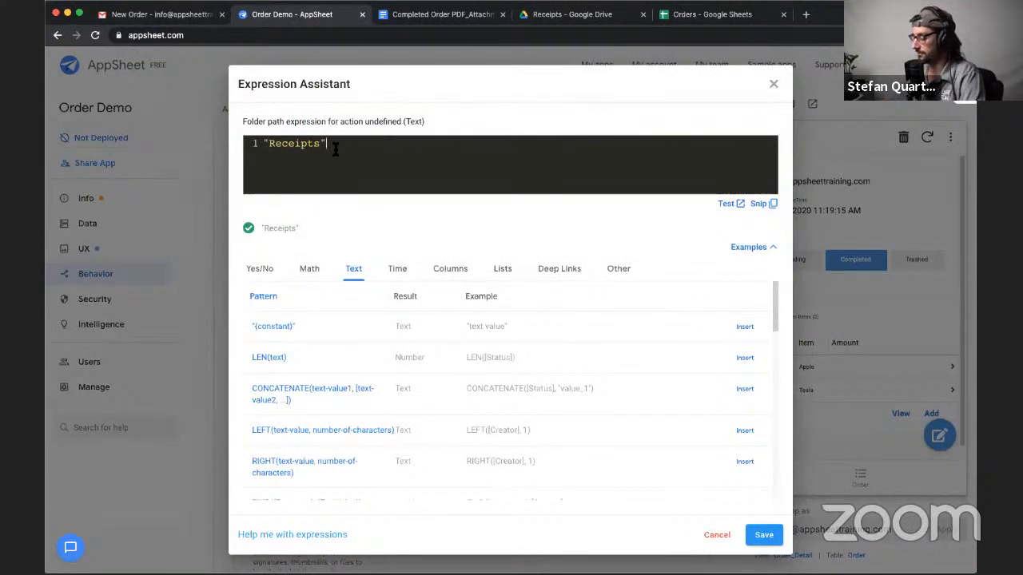
pyautogui.press('Left')
pyautogui.write('/')
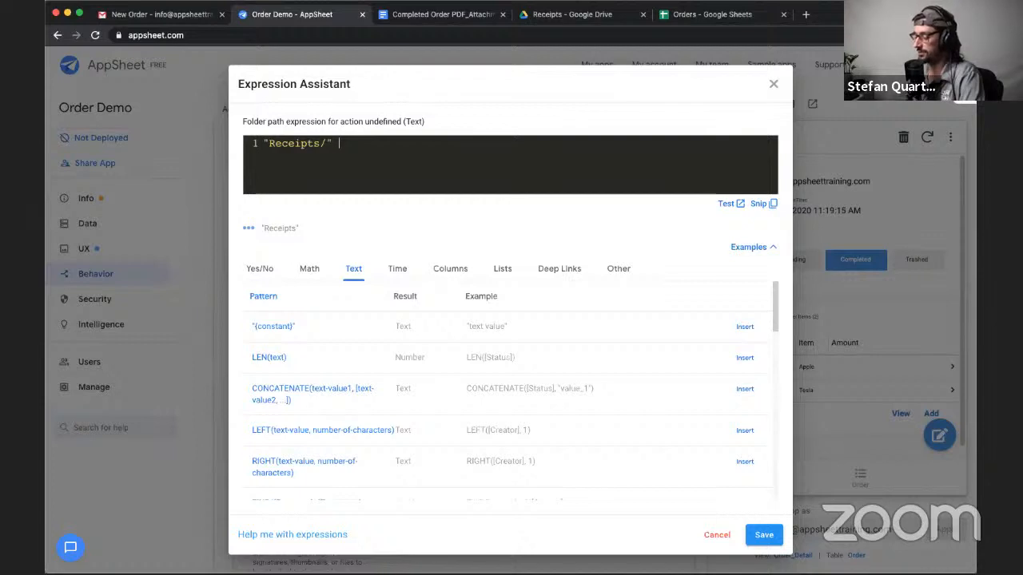
pyautogui.write('& ')
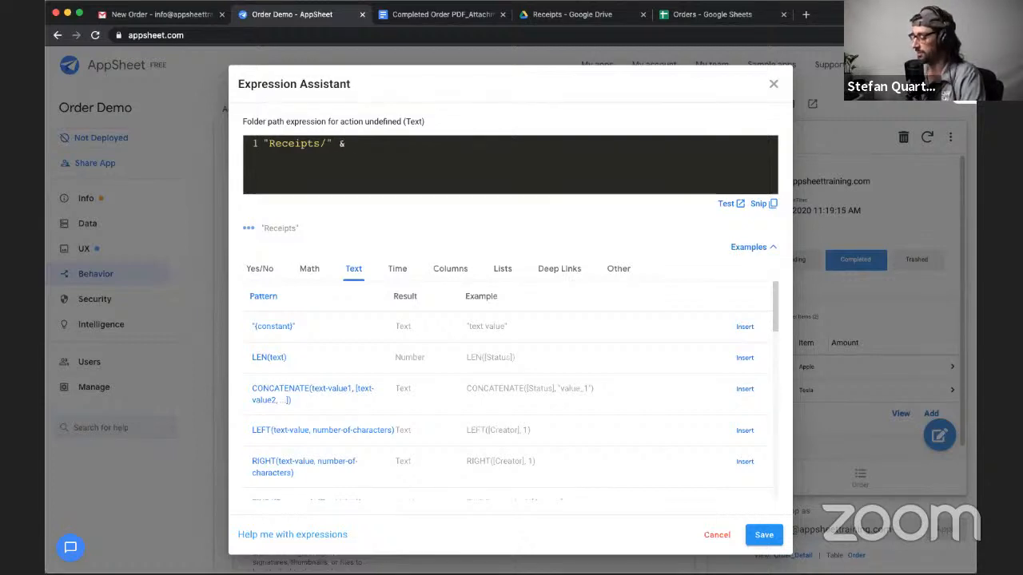
pyautogui.write('[')
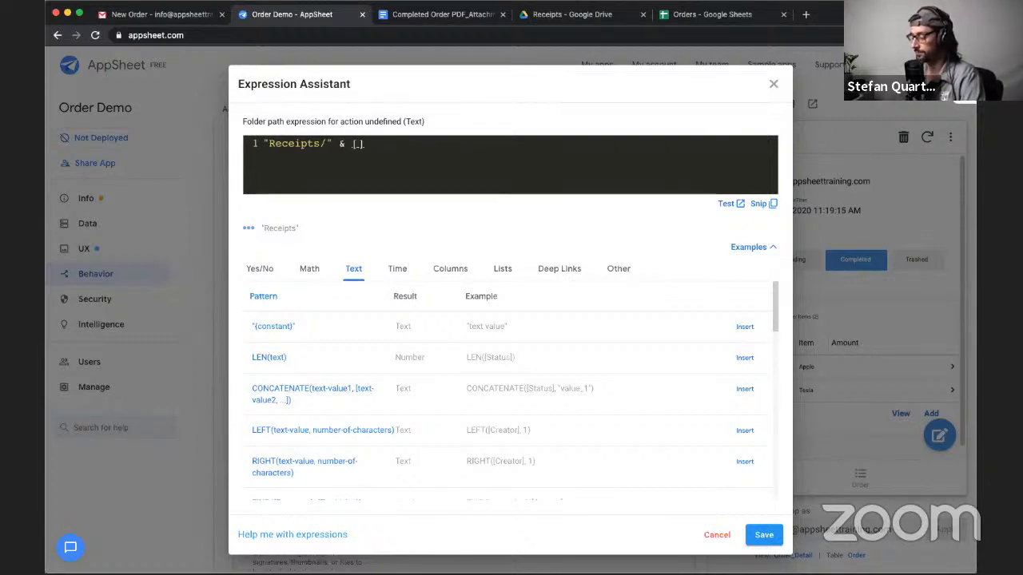
pyautogui.write('Creator')
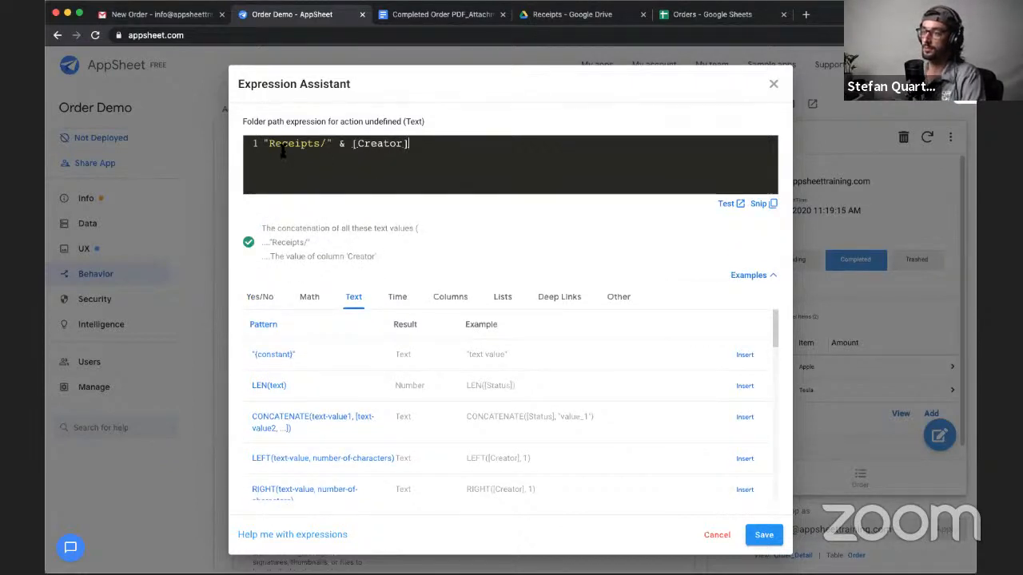
pyautogui.moveTo(268, 143); pyautogui.dragTo(414, 141)
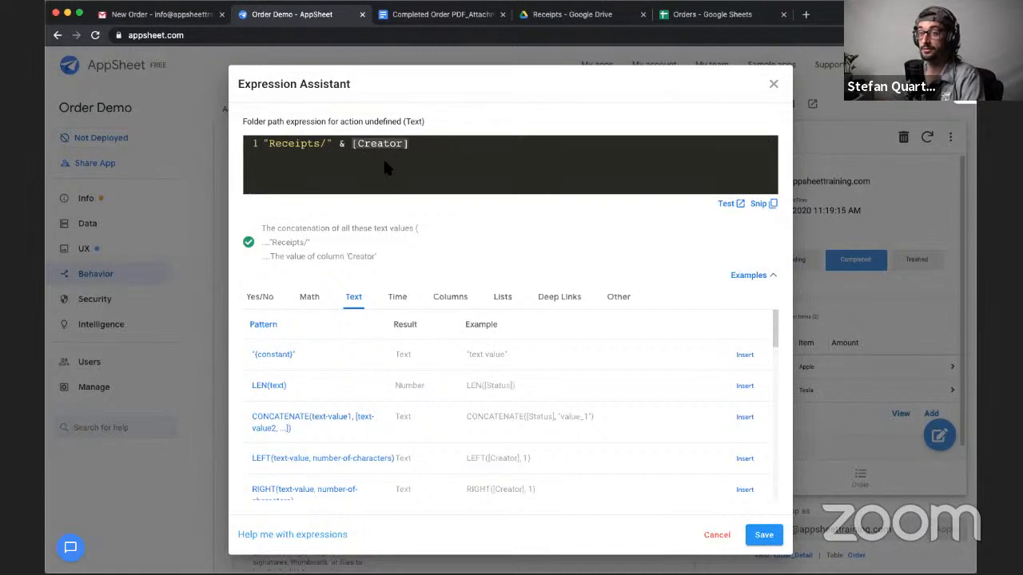
pyautogui.click(382, 157)
pyautogui.click(763, 537)
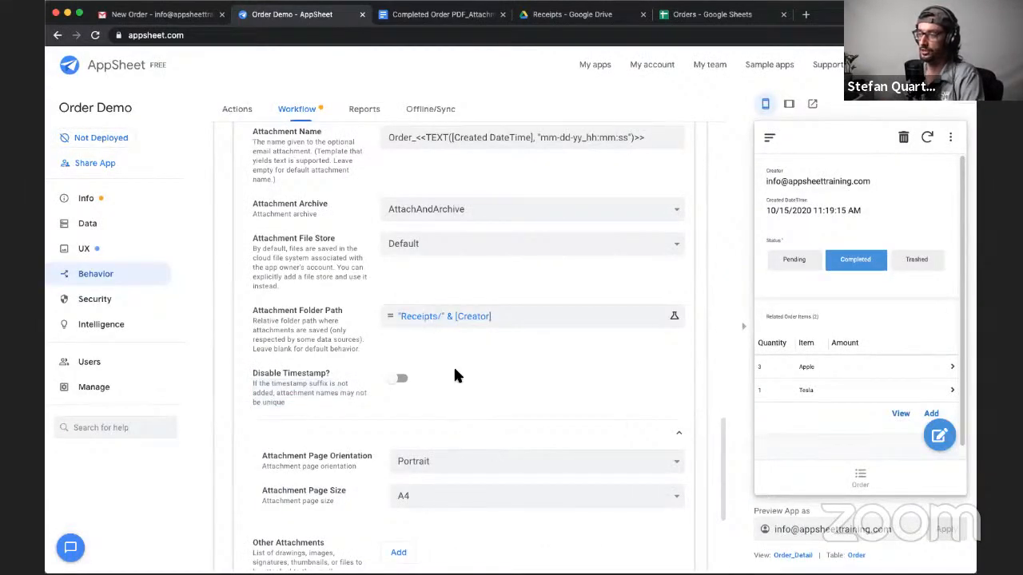
# - Turn on Disable Timestamp? for the Create Order PDF attachment
pyautogui.scroll(-1, 445, 360)
pyautogui.click(398, 349)
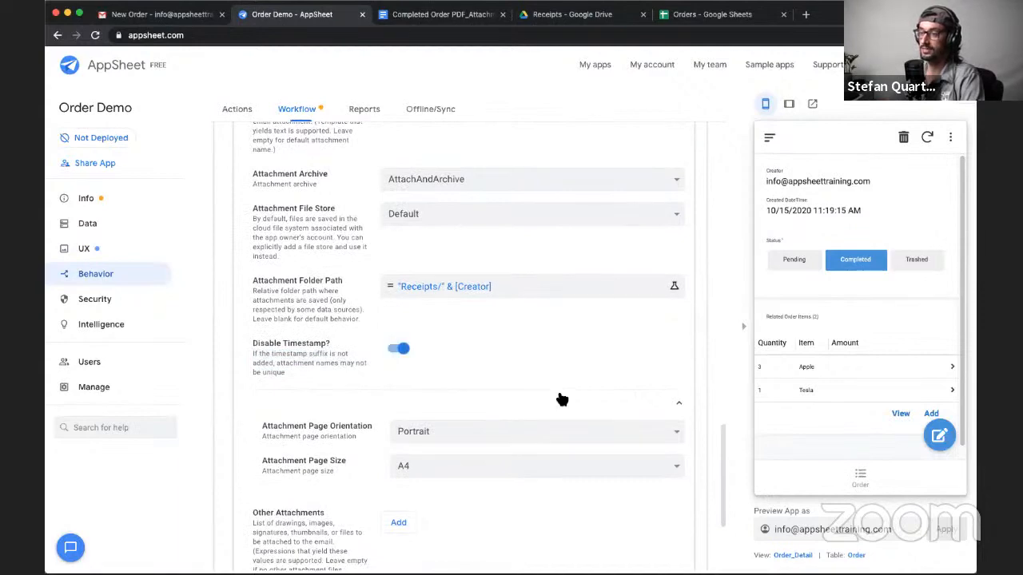
pyautogui.scroll(3, 548, 396)
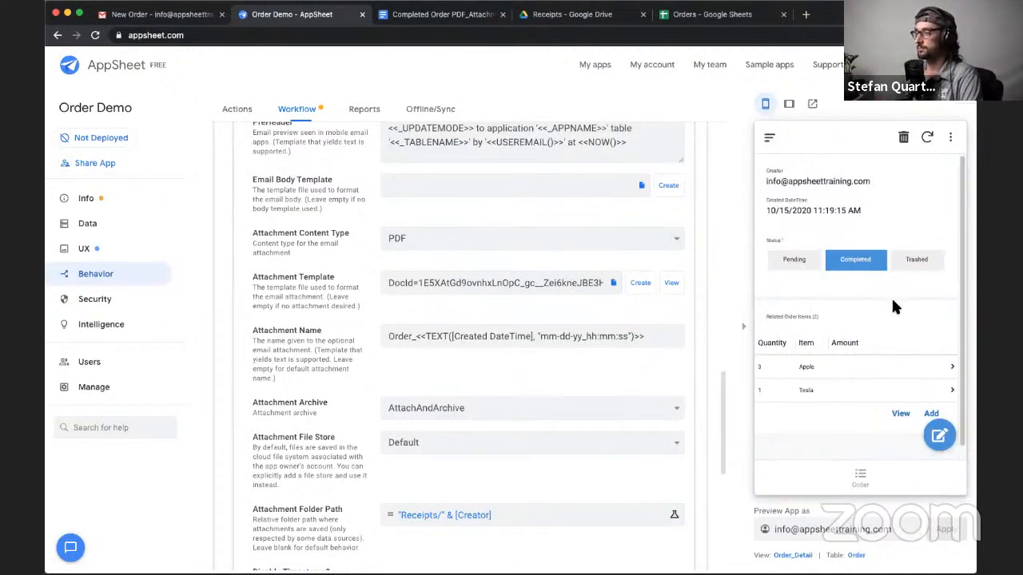
# - Switch the order's status to Pending and back to Completed in the app preview, and sync the changes
pyautogui.click(817, 265)
pyautogui.click(829, 265)
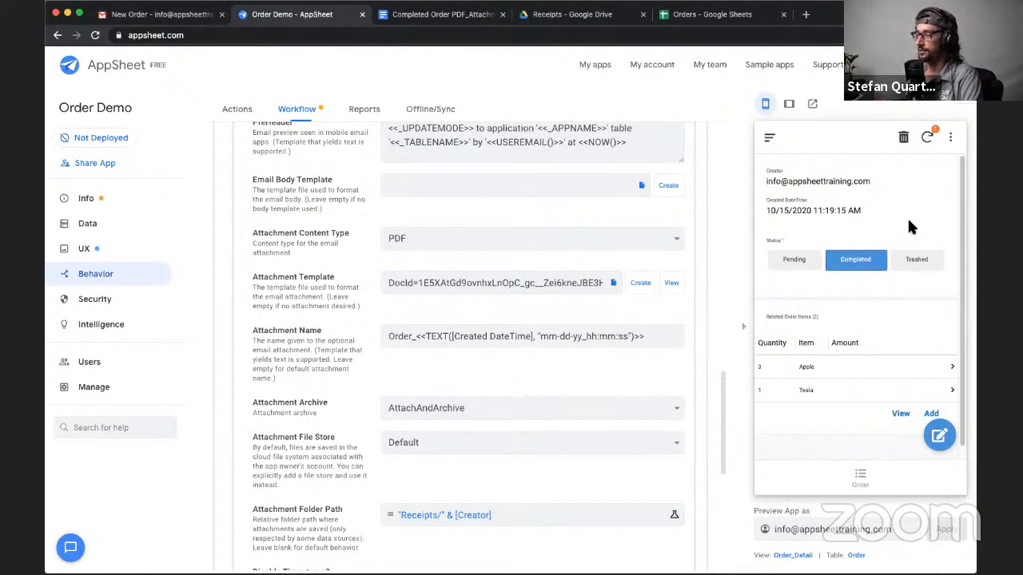
pyautogui.click(927, 142)
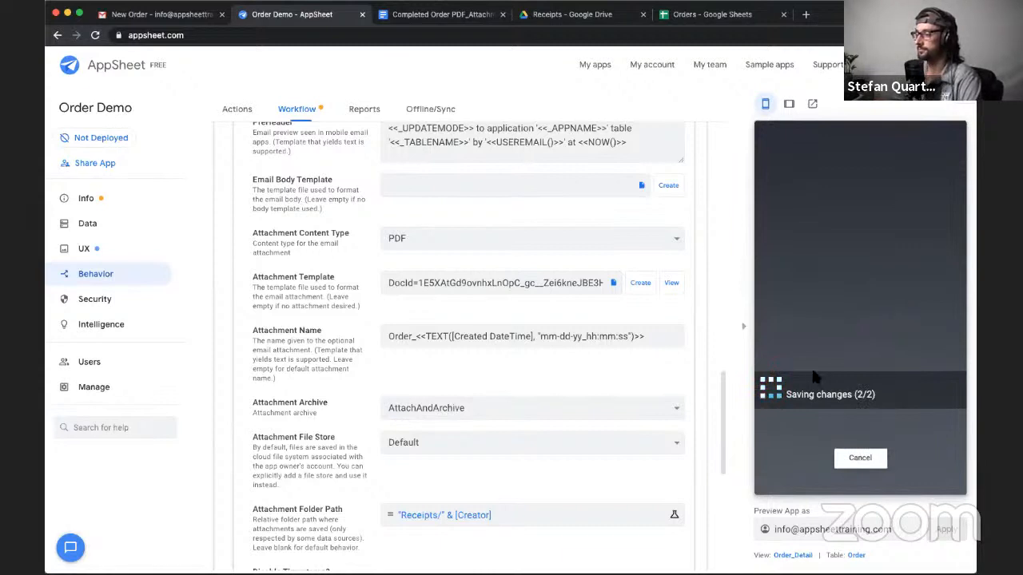
# - Switch to Gmail, return to the inbox and keep refreshing it until the new workflow email arrives
pyautogui.click(192, 14)
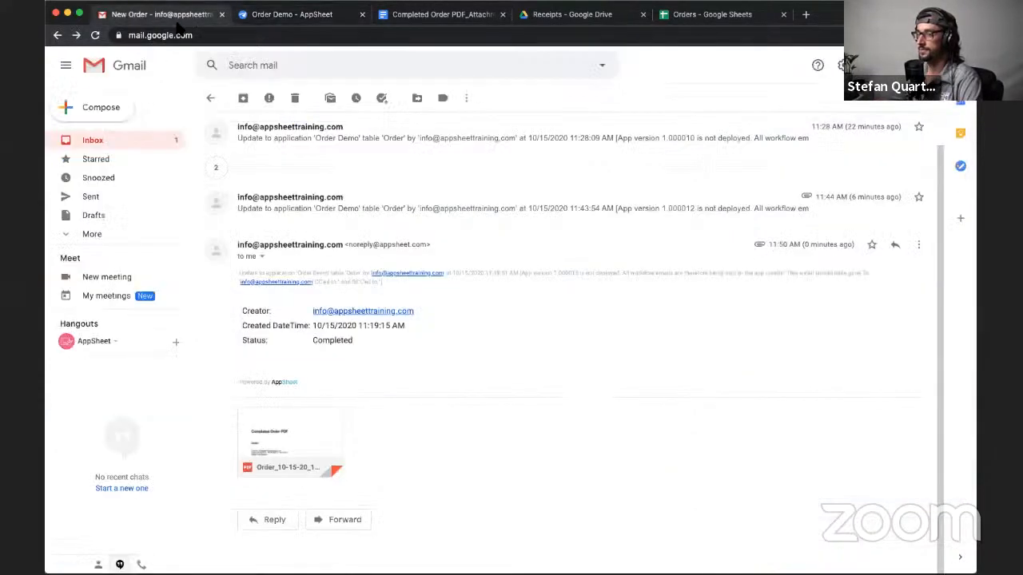
pyautogui.click(217, 99)
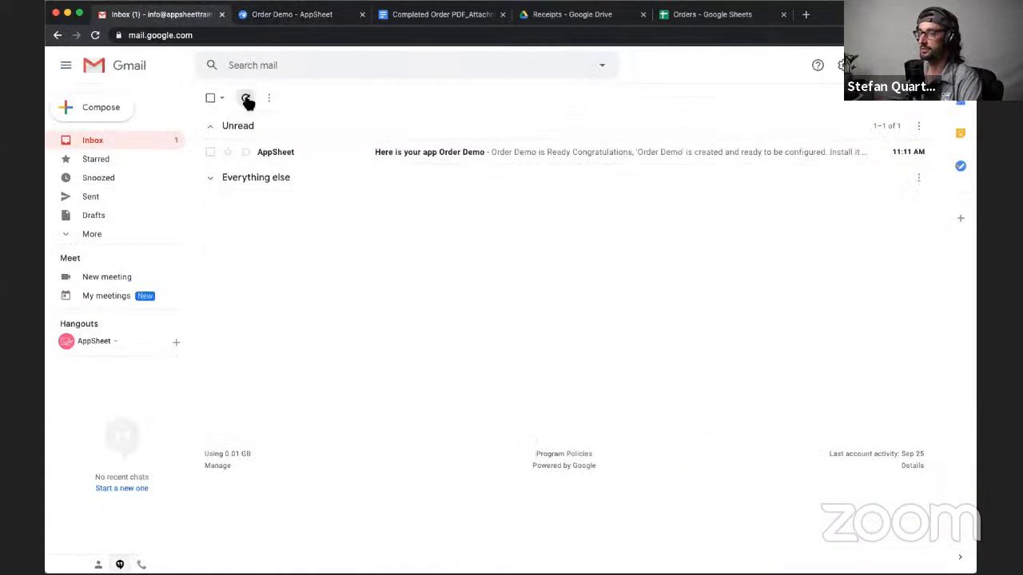
pyautogui.click(245, 98)
pyautogui.click(246, 99)
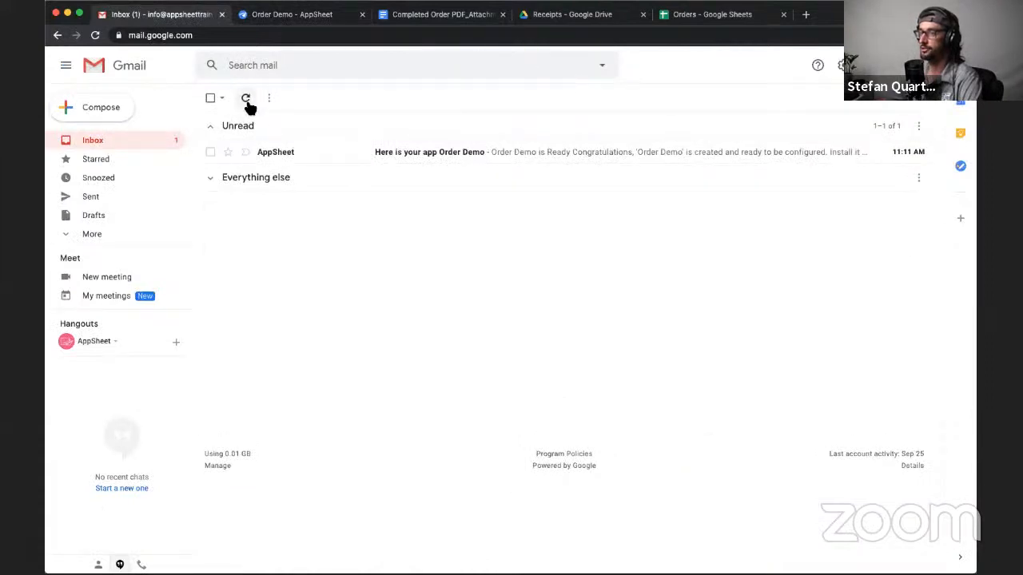
pyautogui.click(245, 100)
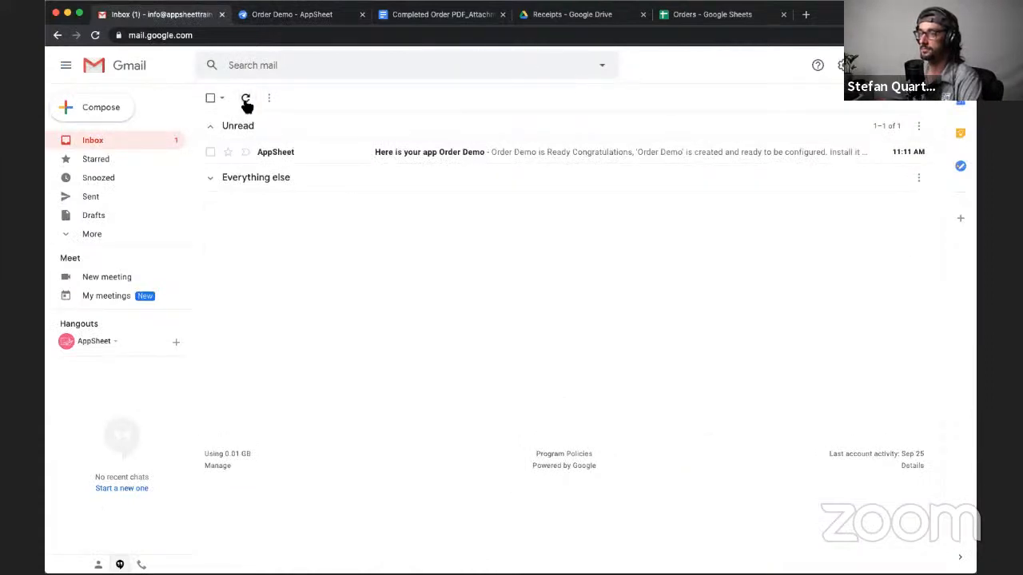
pyautogui.click(246, 99)
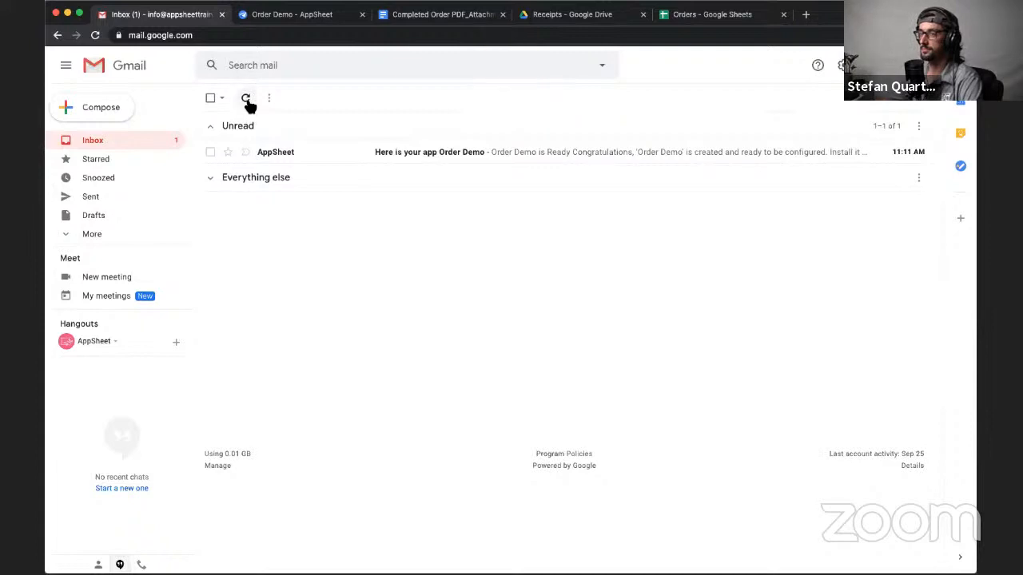
pyautogui.click(246, 99)
pyautogui.click(246, 99)
pyautogui.click(246, 99)
pyautogui.click(246, 99)
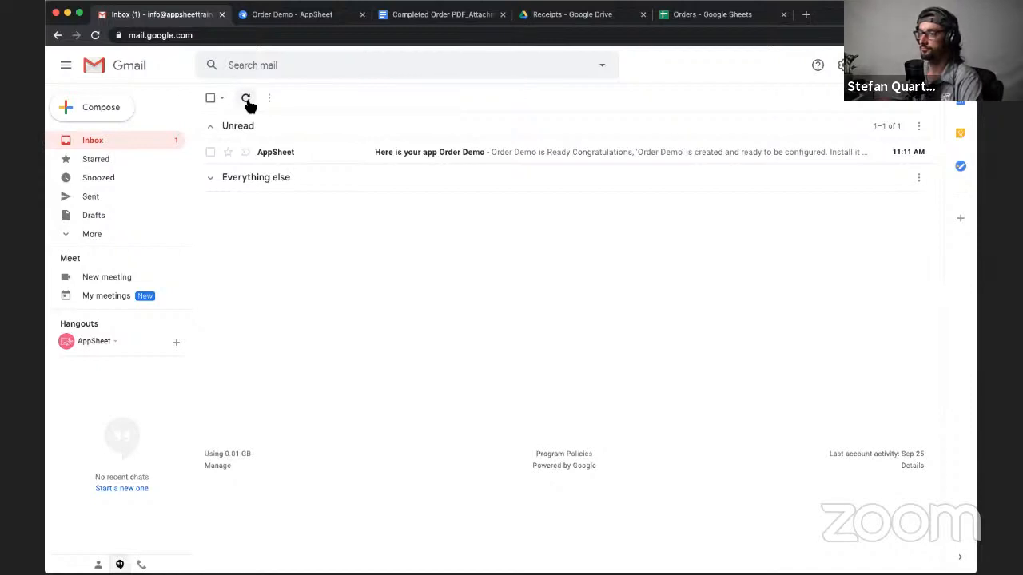
pyautogui.click(246, 99)
pyautogui.click(246, 99)
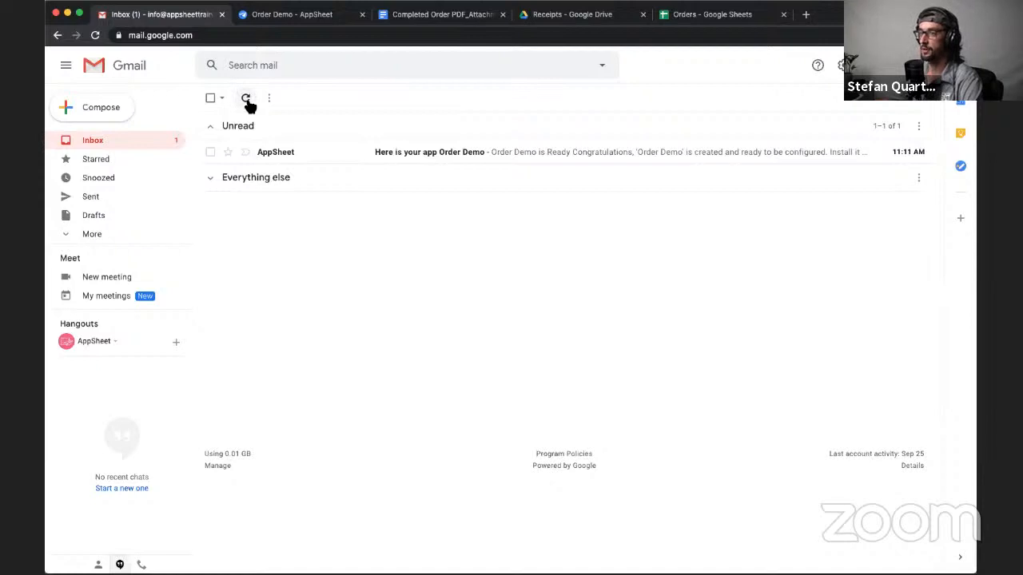
pyautogui.click(246, 99)
pyautogui.click(247, 99)
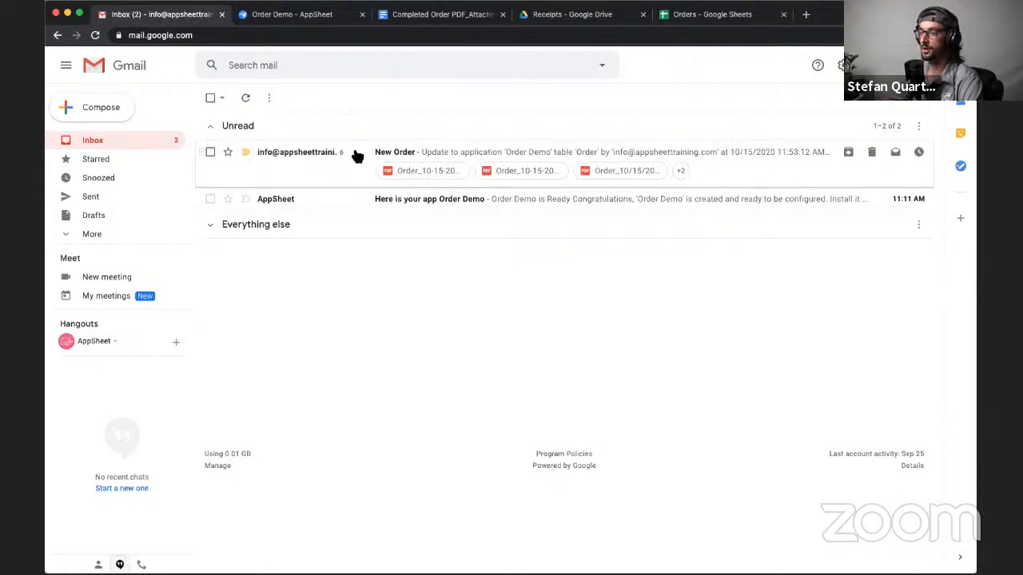
# - Open the New Order email, preview its latest PDF attachment to check the file name, and close the preview
pyautogui.click(359, 157)
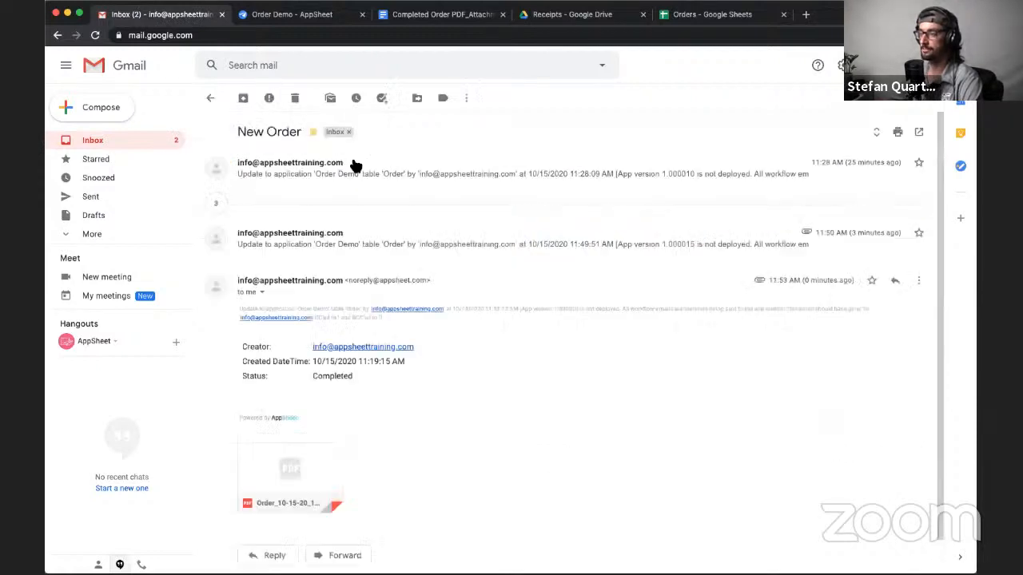
pyautogui.click(310, 463)
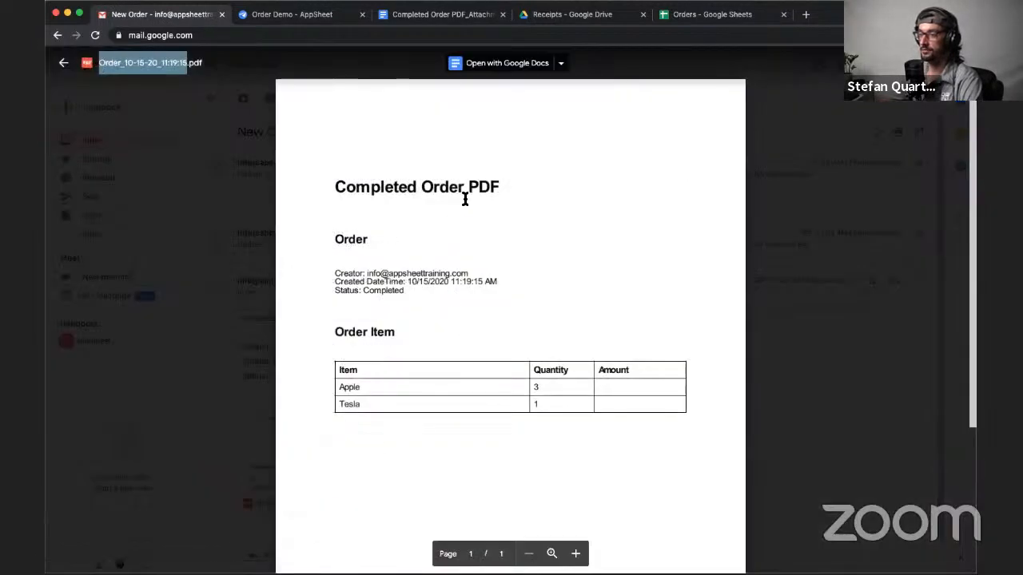
pyautogui.click(223, 327)
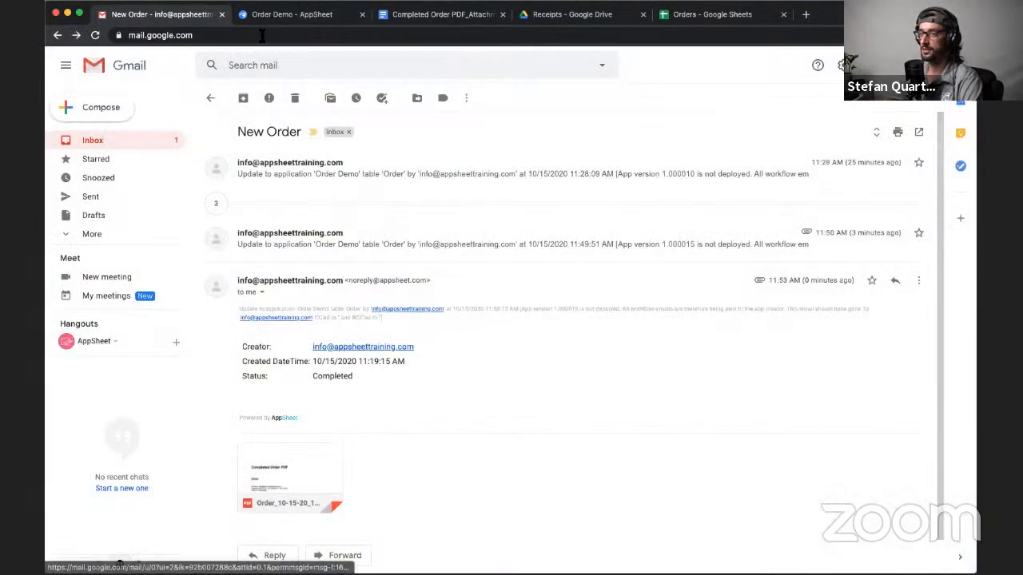
# - Switch to Google Drive, go from Orders into Receipts and the creator's subfolder, and examine the archived PDF's file name
pyautogui.click(572, 13)
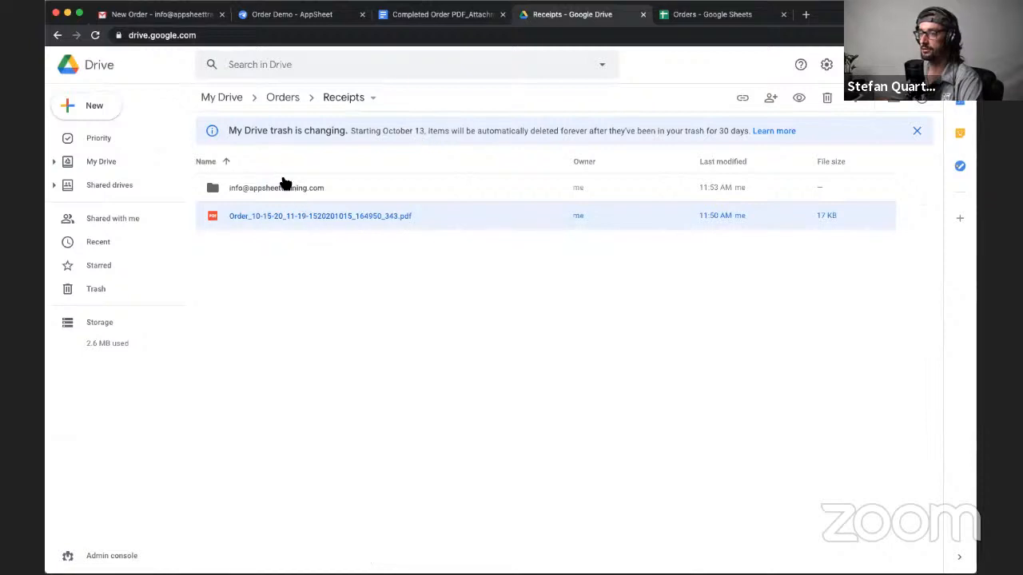
pyautogui.click(285, 99)
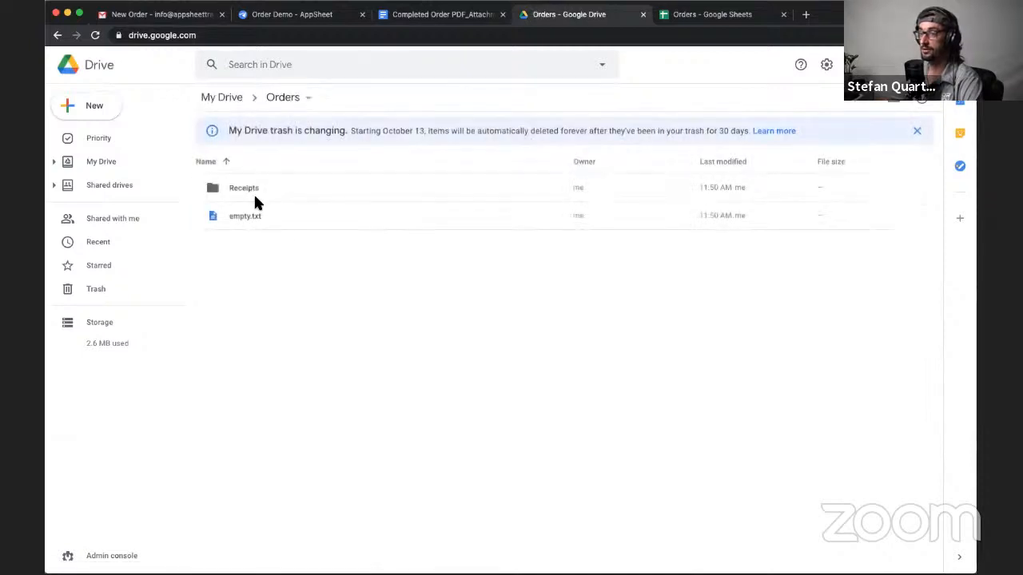
pyautogui.doubleClick(249, 187)
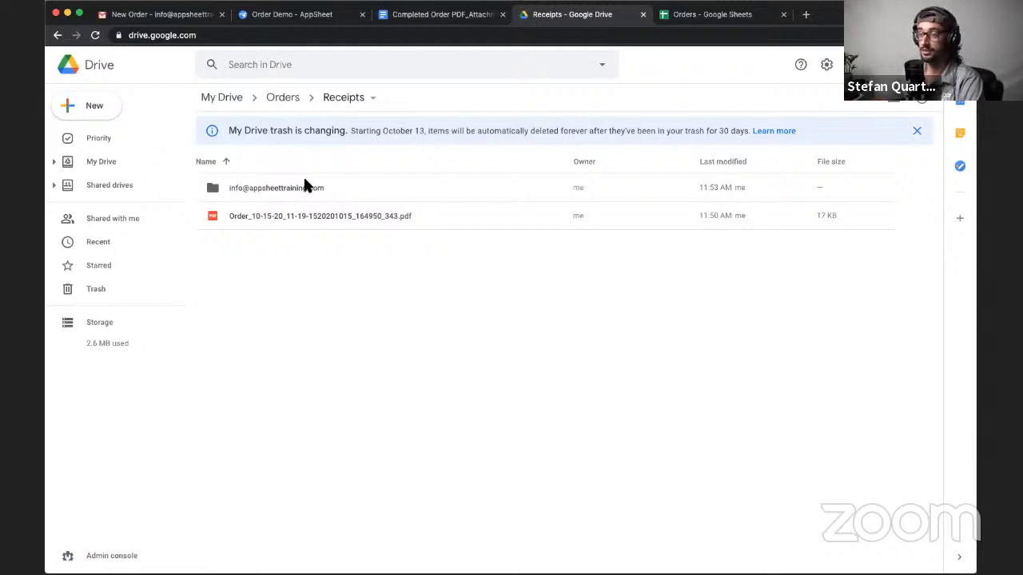
pyautogui.doubleClick(300, 187)
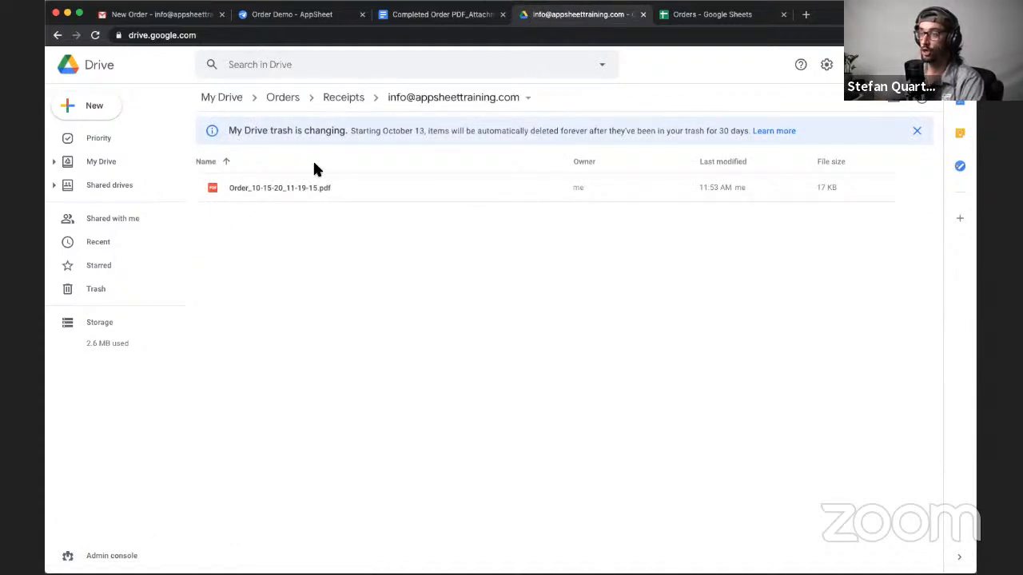
pyautogui.moveTo(226, 183)
pyautogui.mouseDown()
pyautogui.moveTo(250, 184)
pyautogui.moveTo(220, 180)
pyautogui.mouseUp()
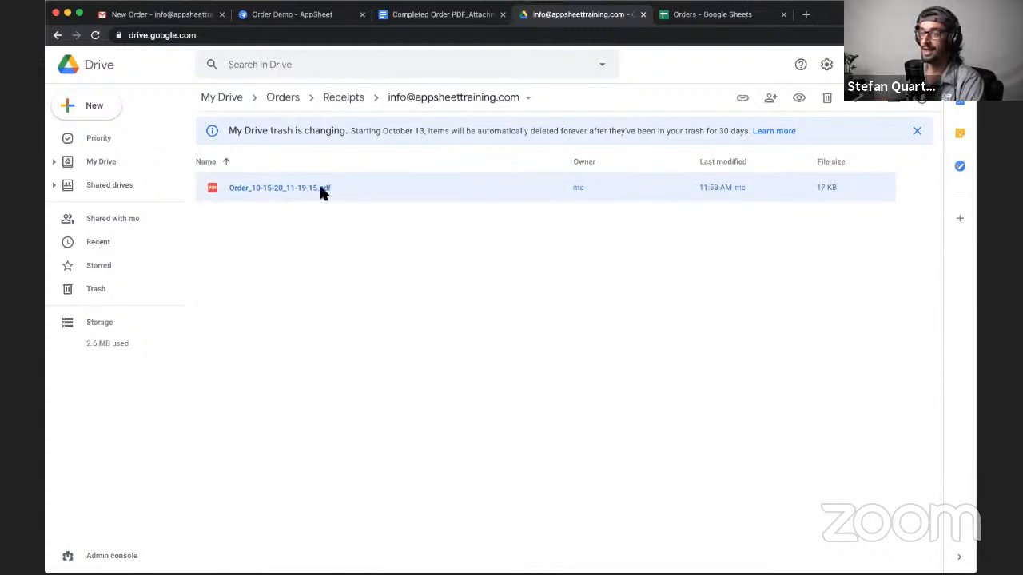
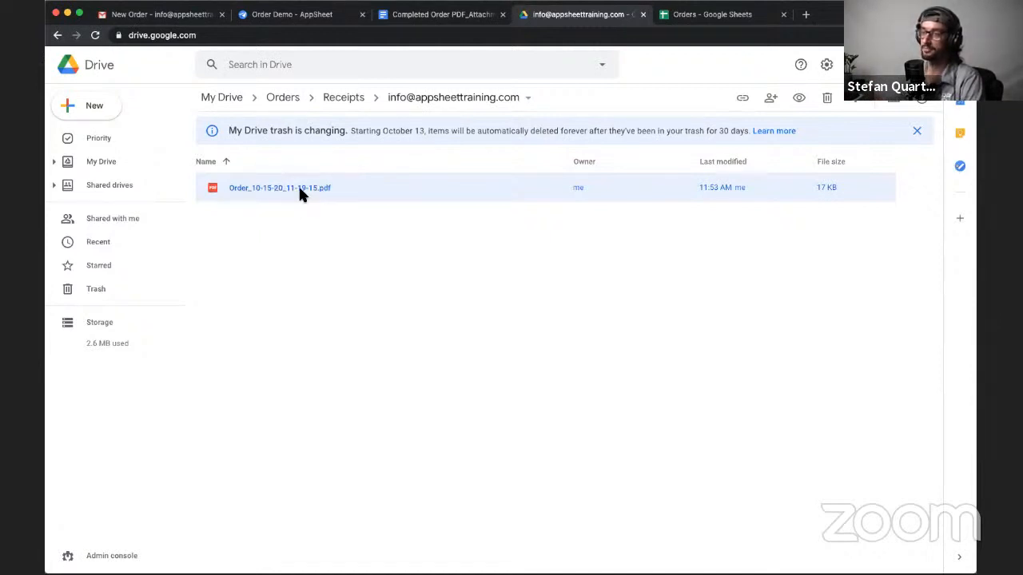
# - Switch to the Completed Order PDF template in Google Docs and check the Amount placeholder in the Order Item table
pyautogui.click(421, 18)
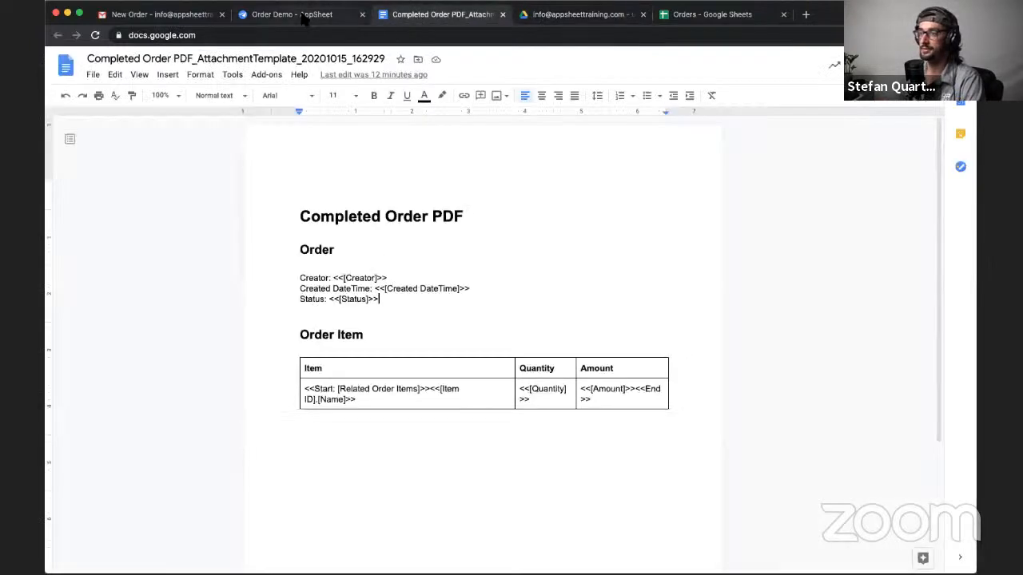
pyautogui.click(592, 402)
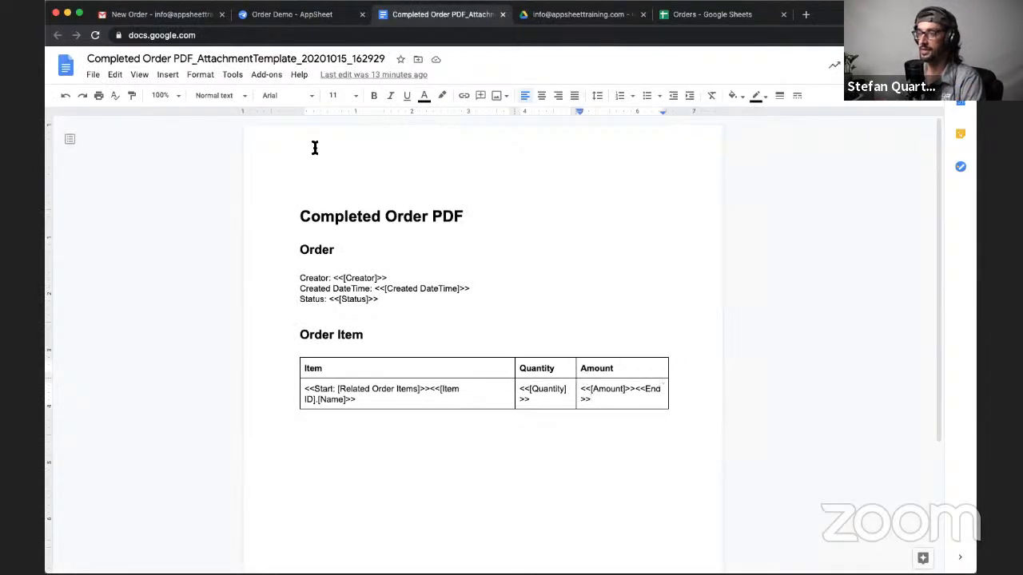
pyautogui.doubleClick(594, 389)
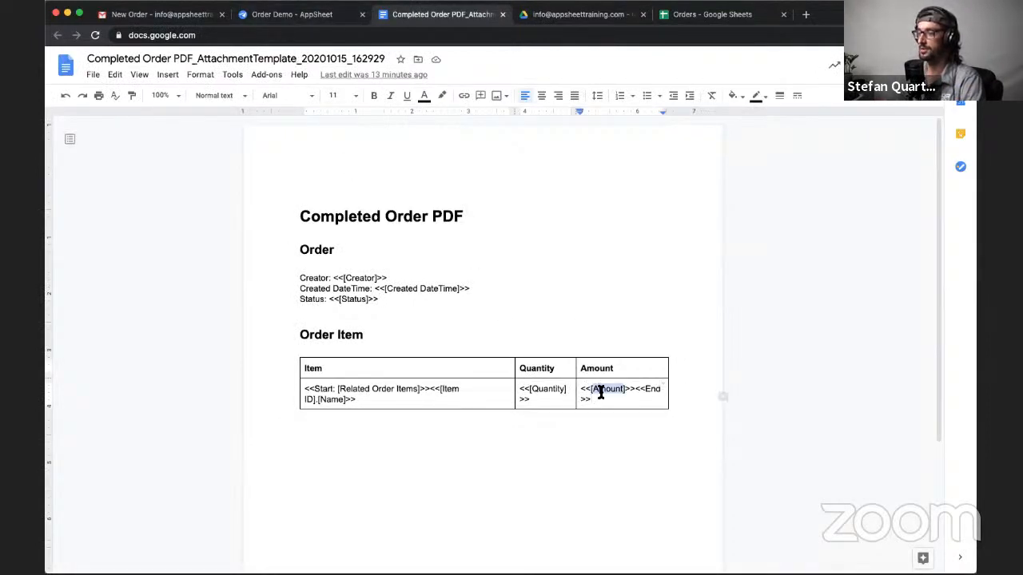
# - Return to the Order Demo editor in AppSheet and open the column definitions of the Item and Order Item tables
pyautogui.click(288, 15)
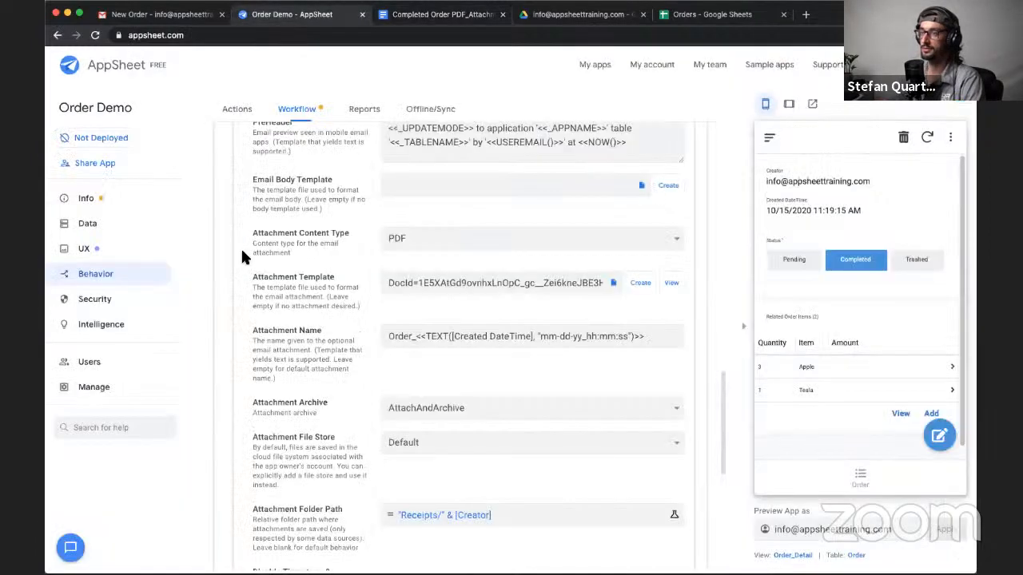
pyautogui.scroll(3, 525, 440)
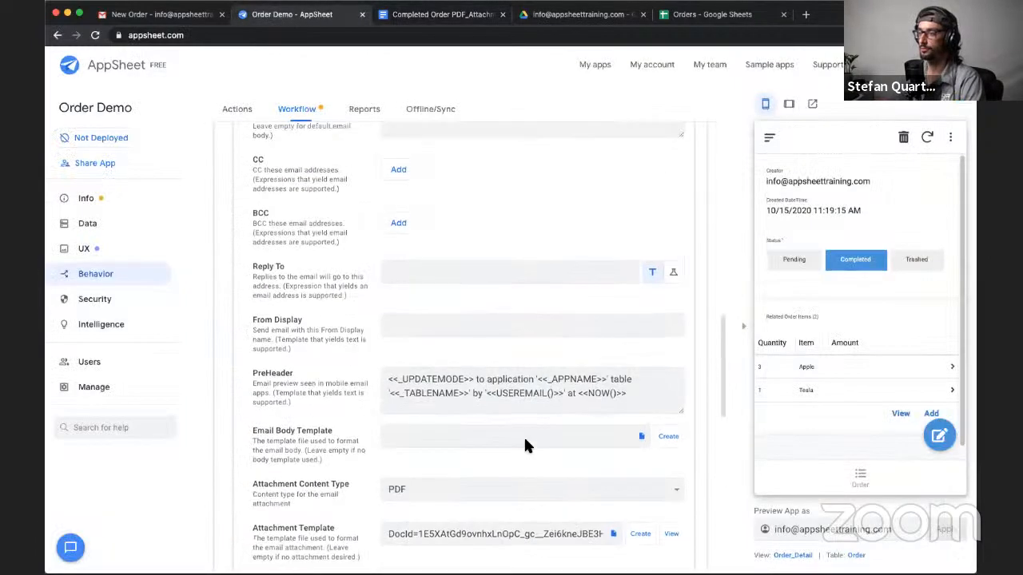
pyautogui.scroll(-4, 525, 439)
pyautogui.scroll(5, 524, 446)
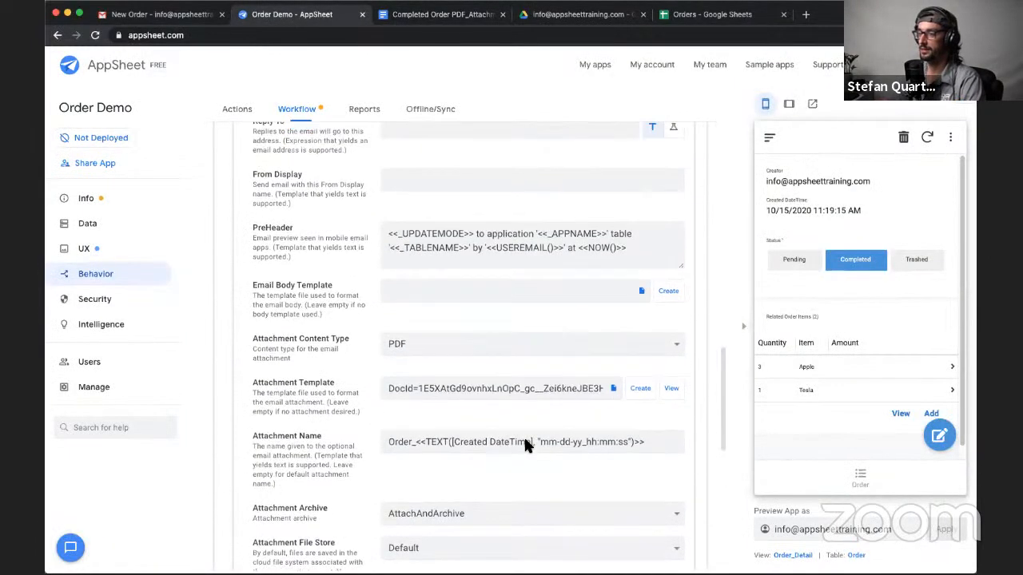
pyautogui.scroll(1, 392, 479)
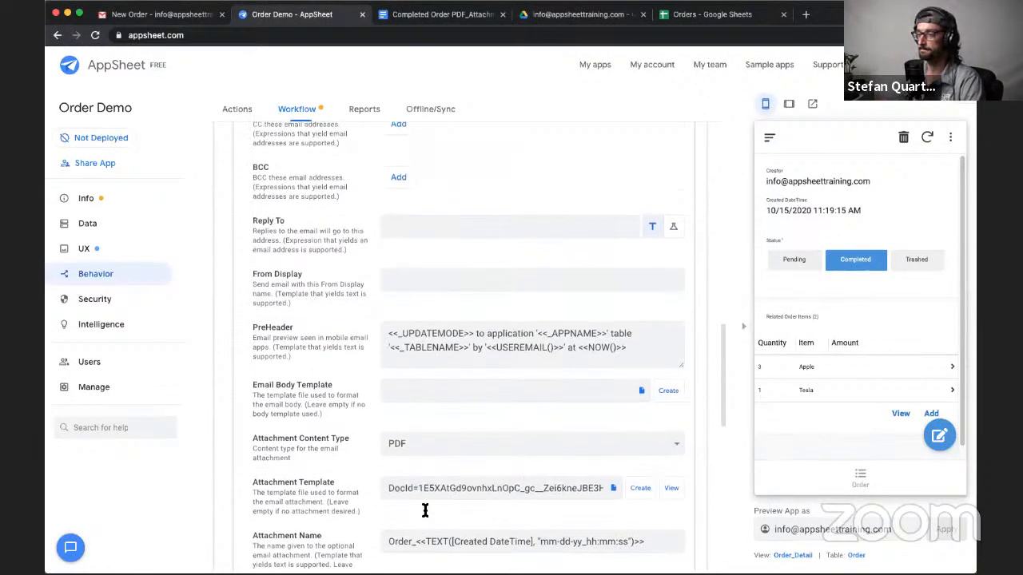
pyautogui.click(87, 226)
pyautogui.click(297, 113)
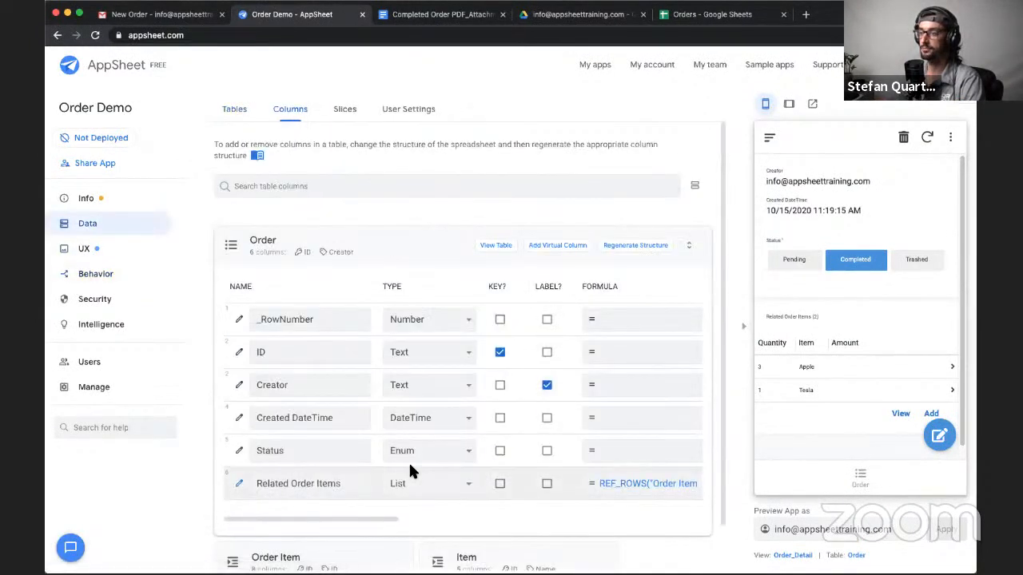
pyautogui.click(441, 253)
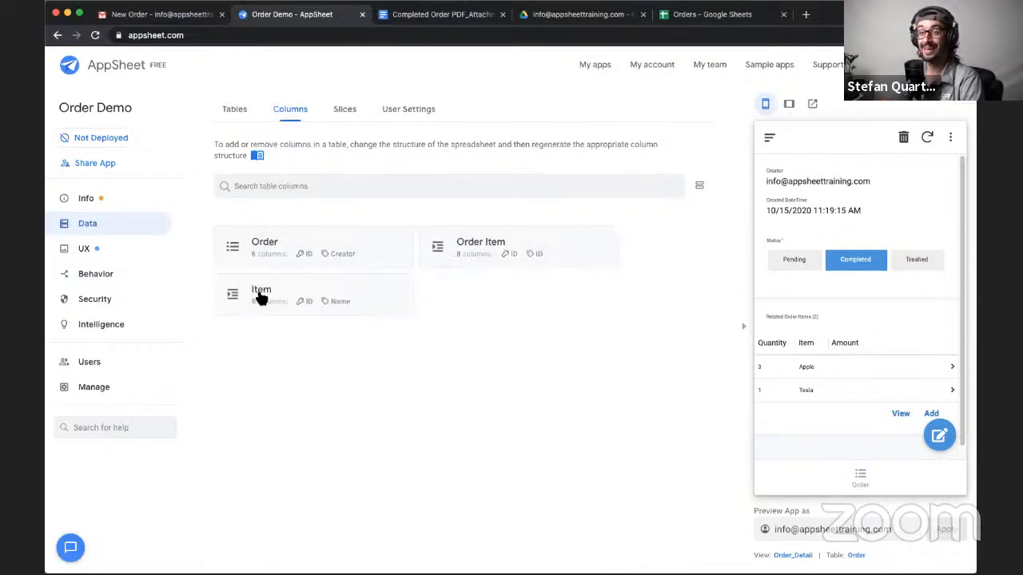
pyautogui.click(354, 293)
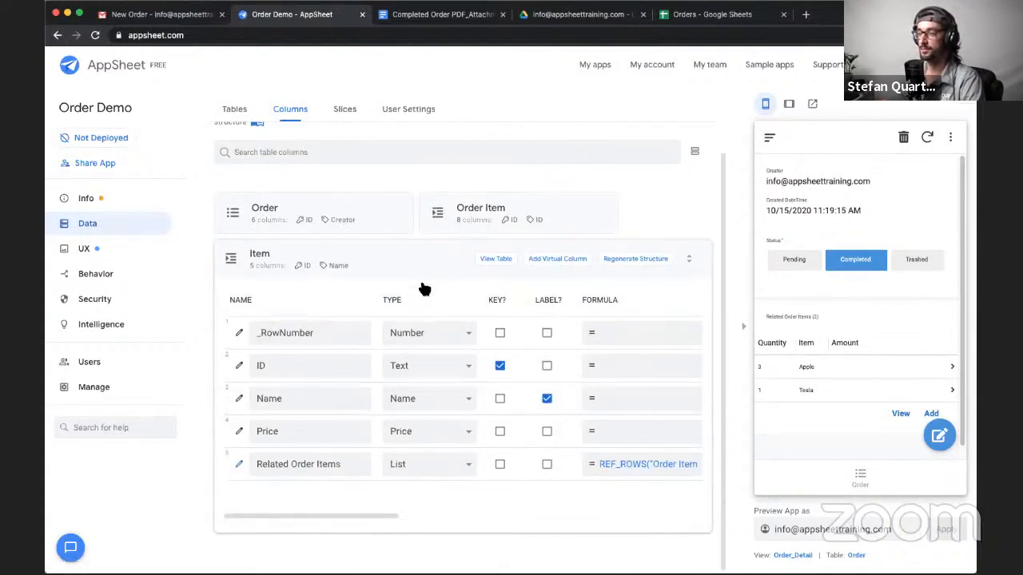
pyautogui.click(482, 208)
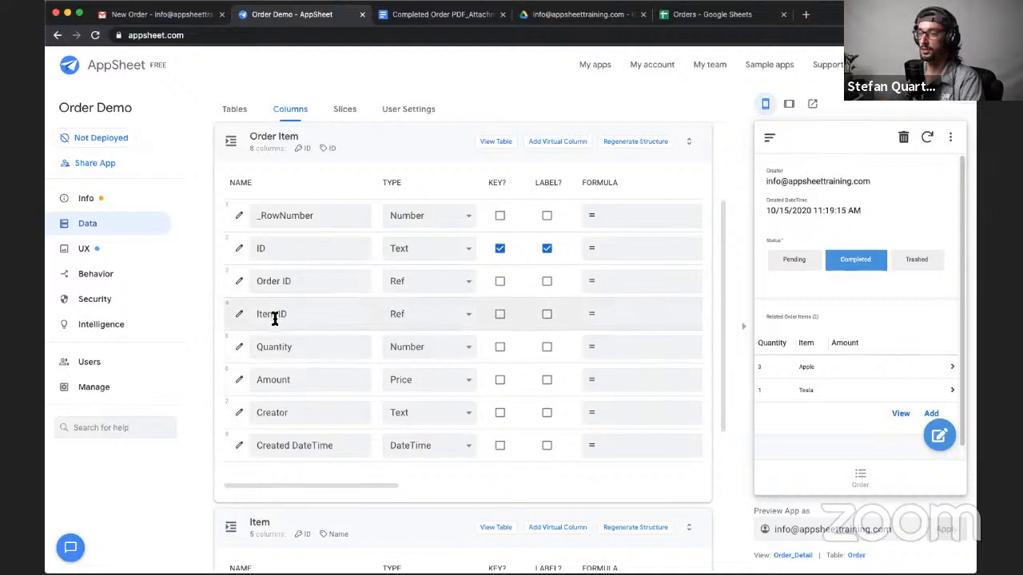
# - Examine the Item table's Price column and the Order Item table's Quantity and Amount columns
pyautogui.scroll(-4, 282, 324)
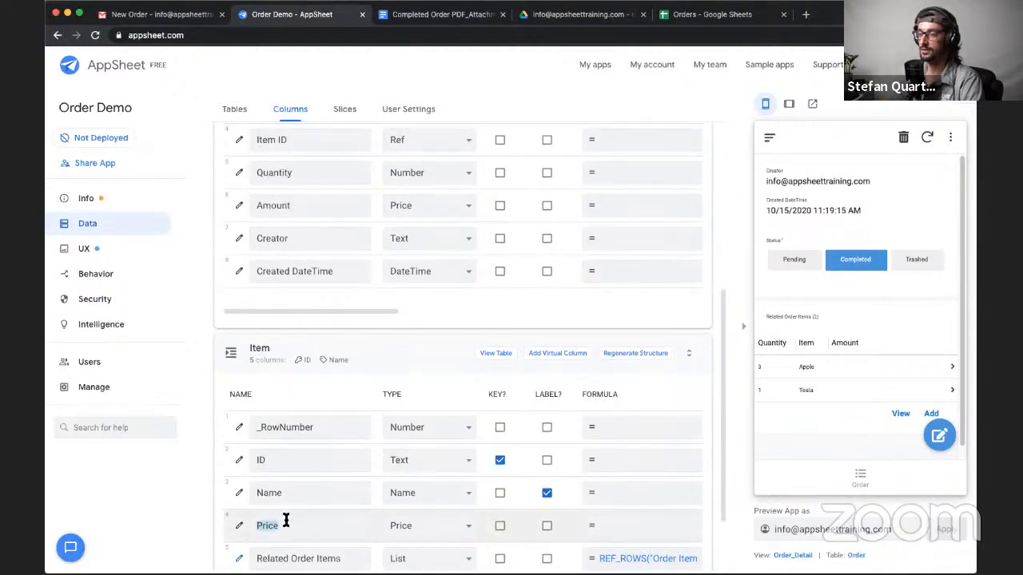
pyautogui.scroll(2, 370, 381)
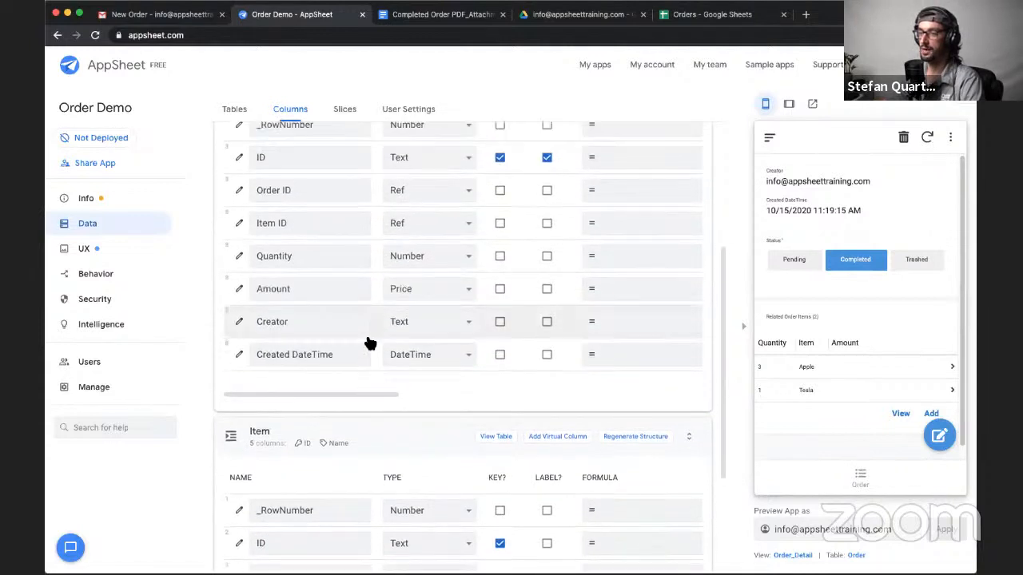
pyautogui.doubleClick(303, 255)
pyautogui.scroll(2, 345, 319)
pyautogui.scroll(1, 345, 319)
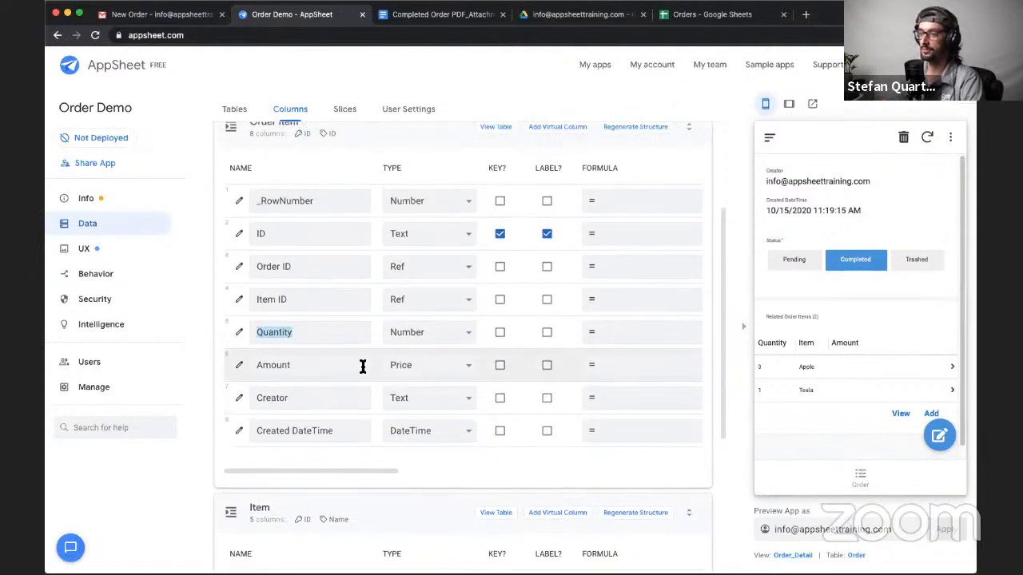
pyautogui.doubleClick(358, 367)
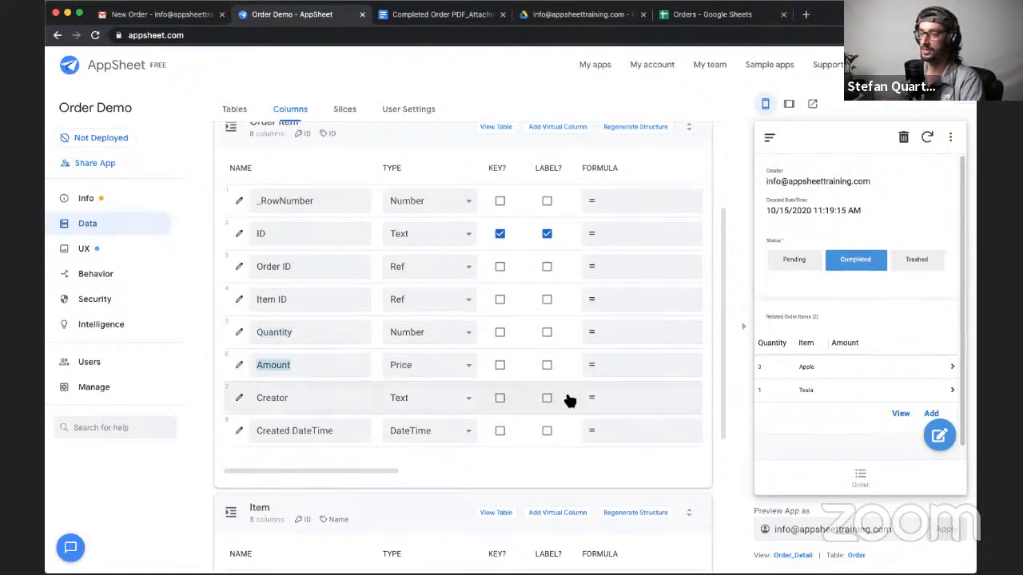
# - Enter [Item ID].[Price] * [Quantity] as the app formula for the Order Item table's Amount column
pyautogui.click(624, 366)
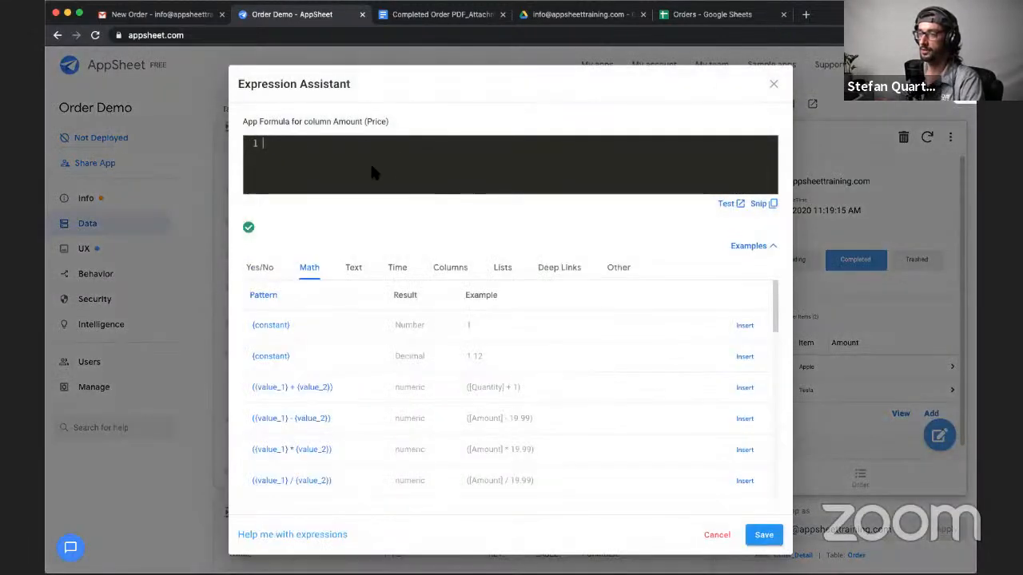
pyautogui.click(451, 269)
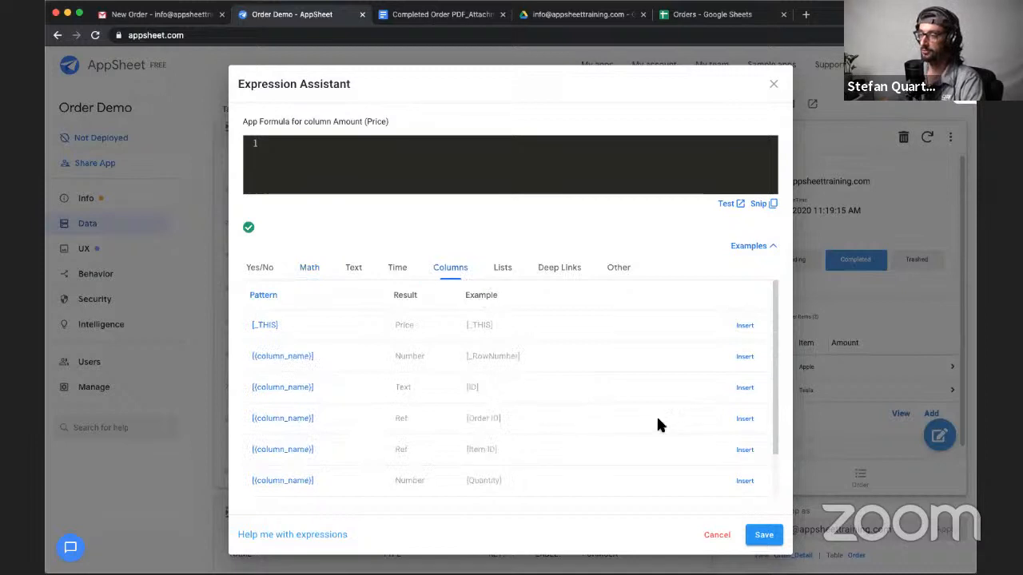
pyautogui.click(745, 451)
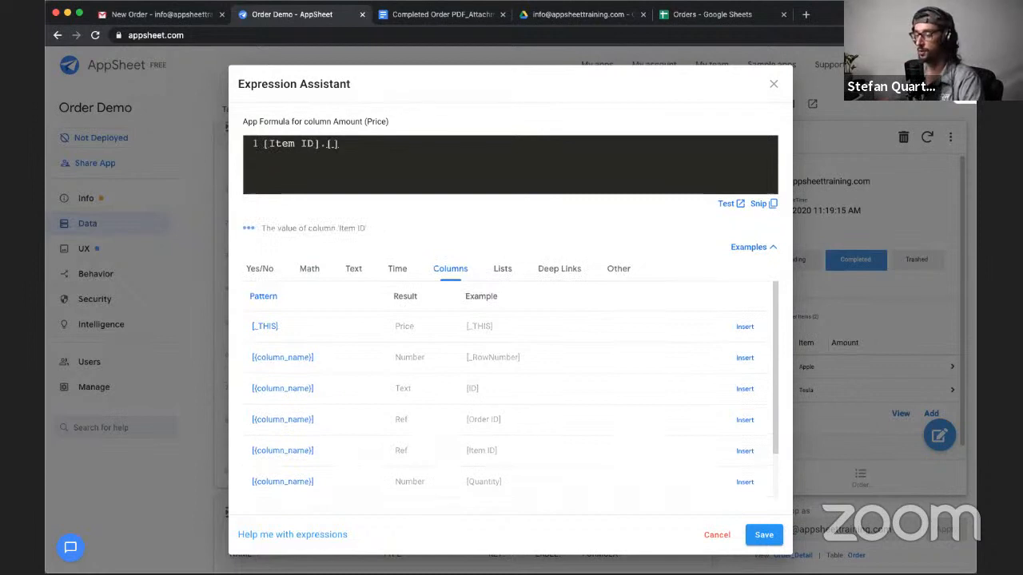
pyautogui.write('.[Price')
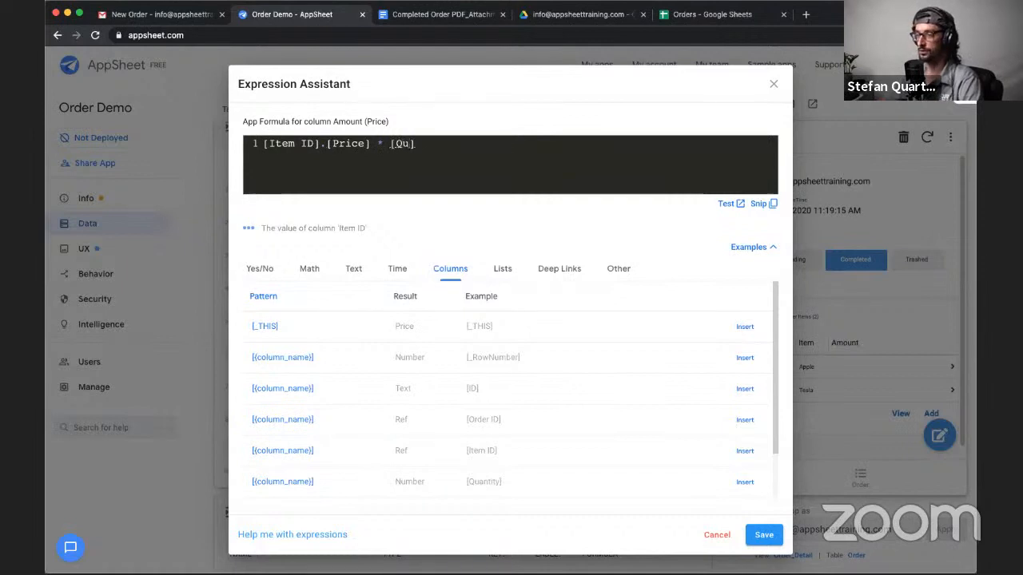
pyautogui.write('ntity')
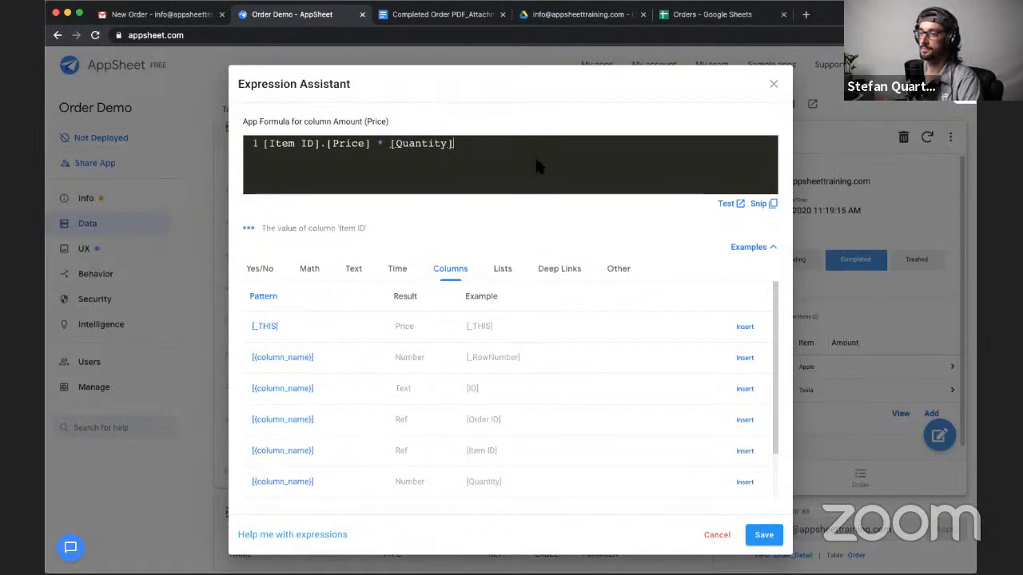
# - Test the Amount expression against the table rows and inspect the calculation breakdown of the first row
pyautogui.click(725, 204)
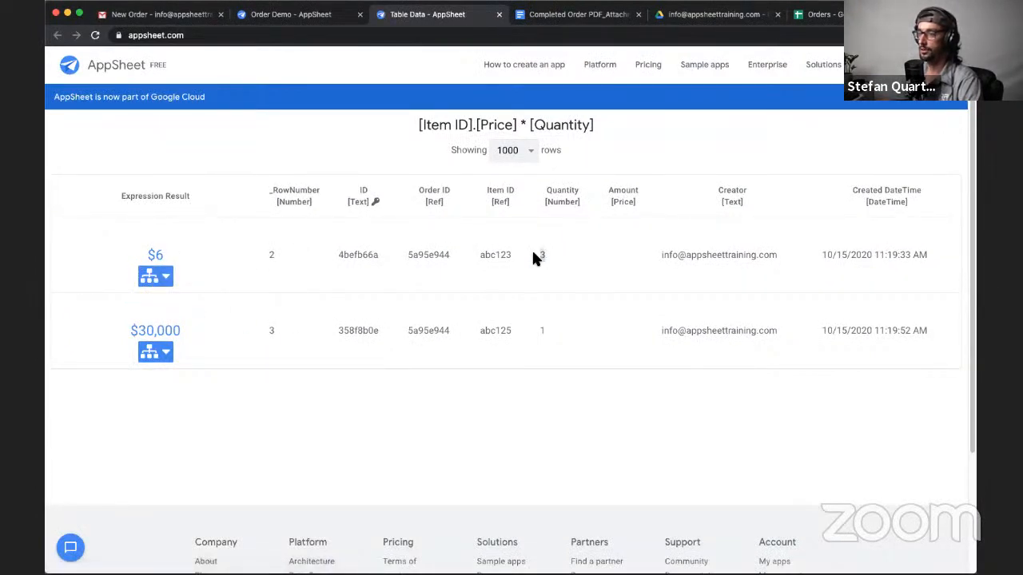
pyautogui.click(175, 272)
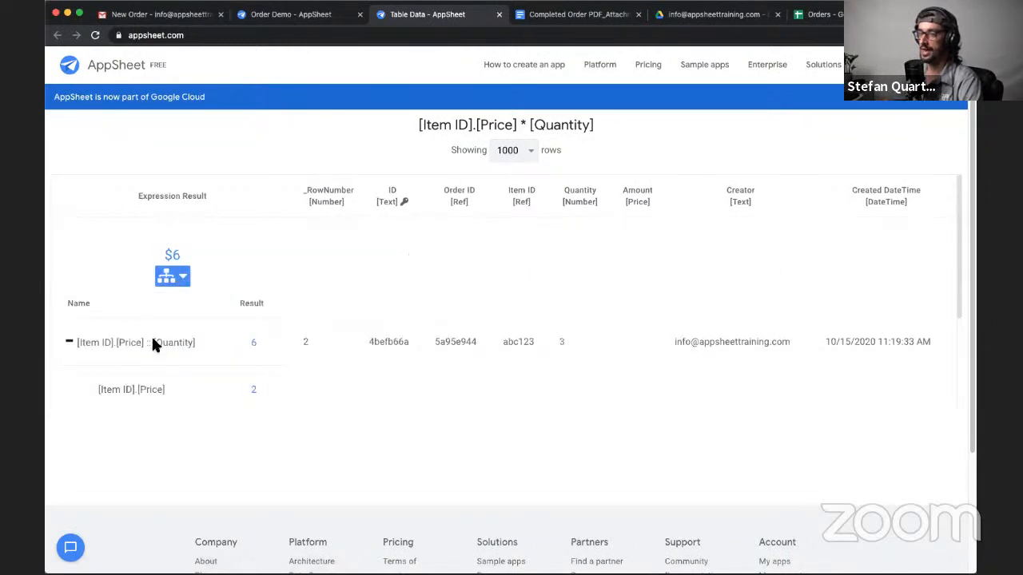
pyautogui.click(249, 376)
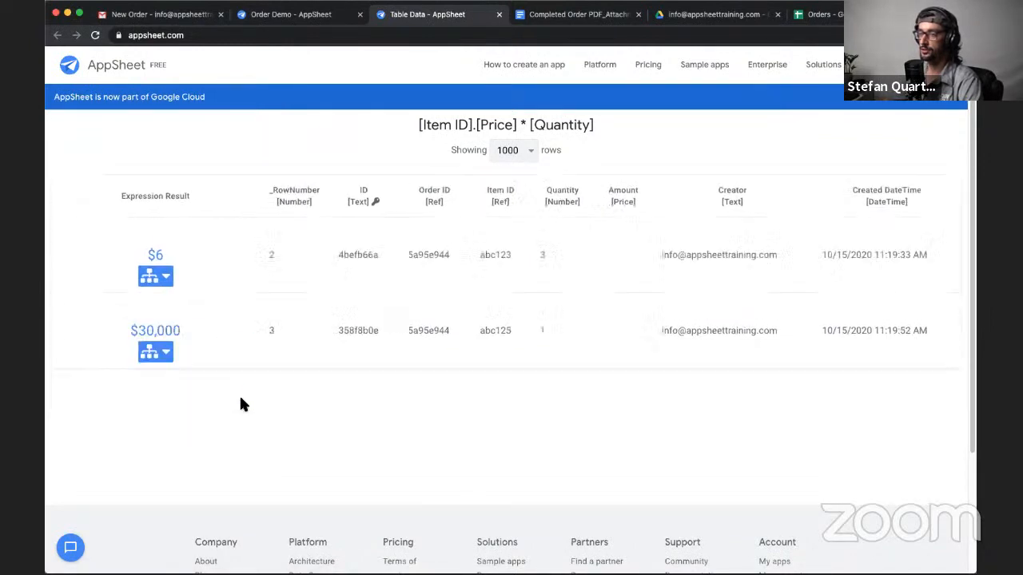
pyautogui.click(166, 276)
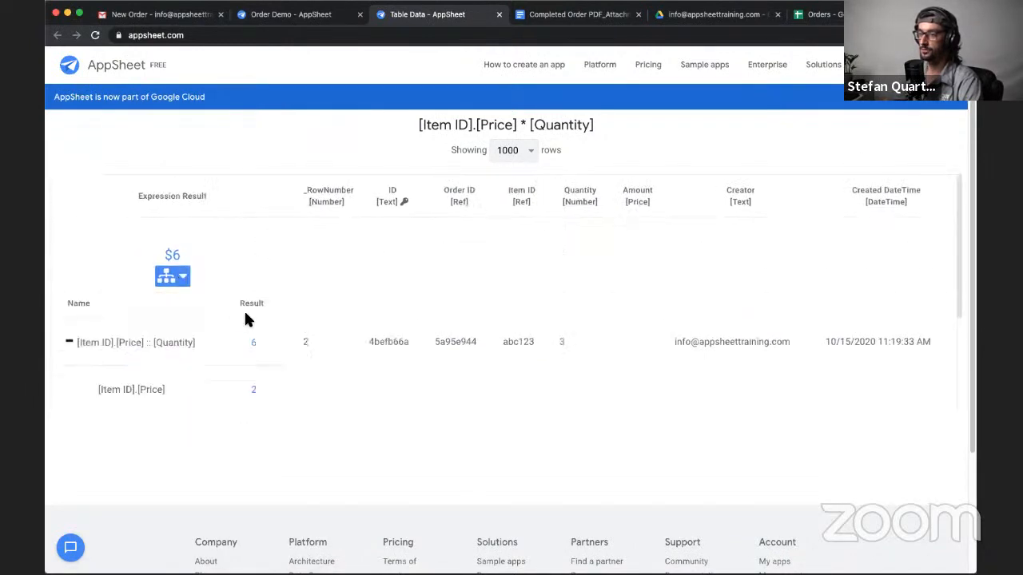
pyautogui.click(172, 276)
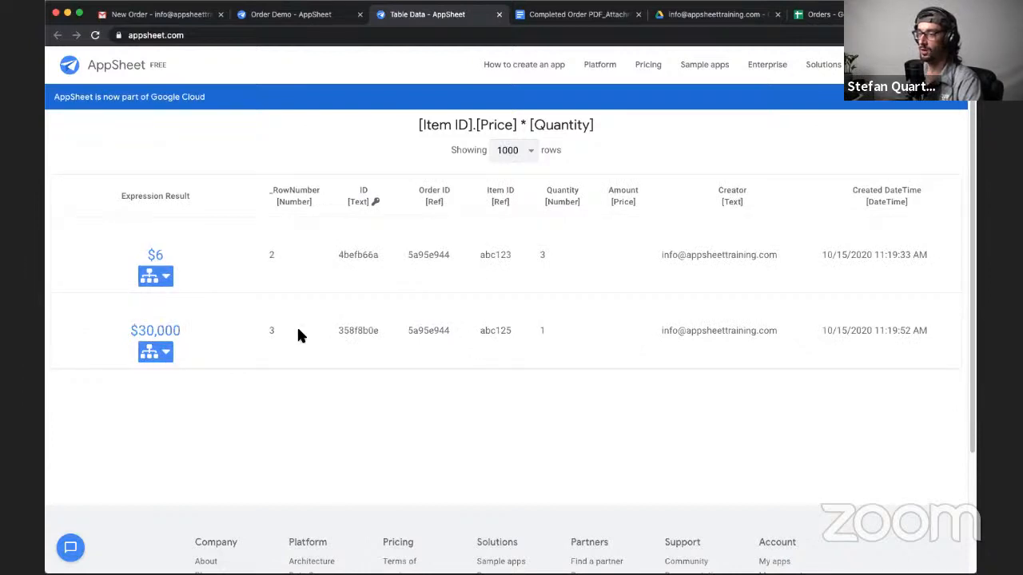
# - Return to the expression editor and save the Amount column's formula
pyautogui.click(292, 18)
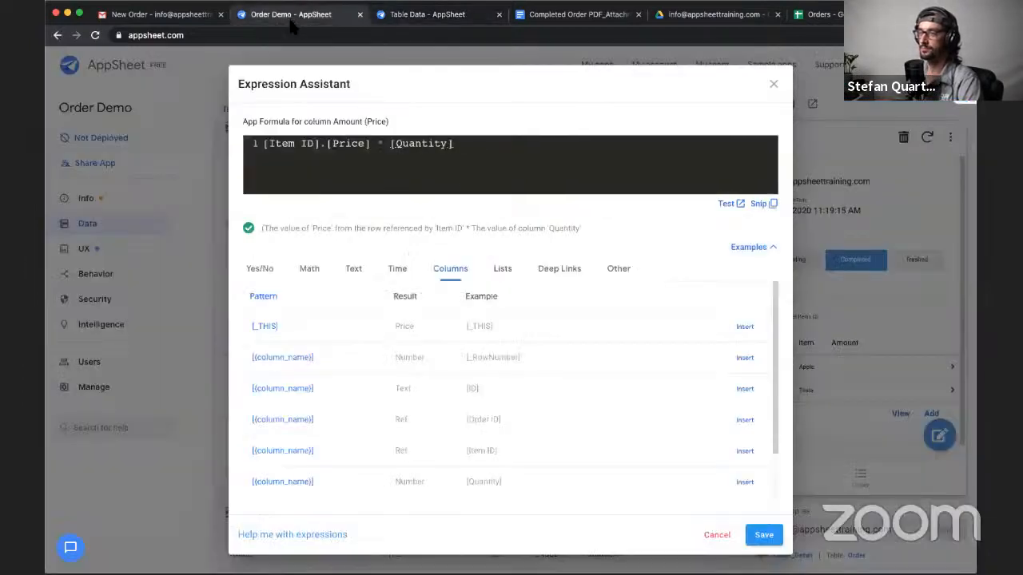
pyautogui.click(761, 534)
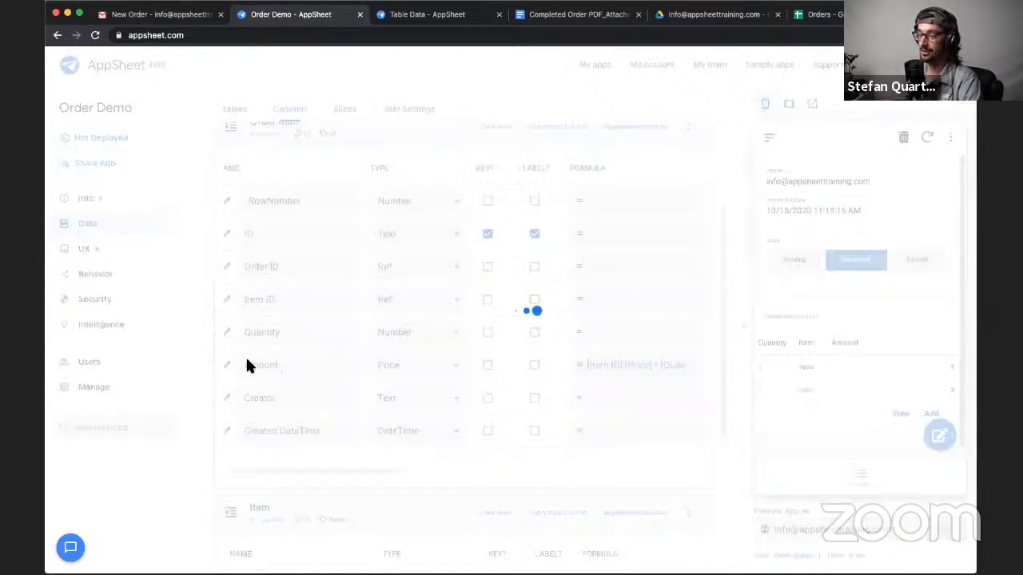
pyautogui.moveTo(304, 369); pyautogui.dragTo(243, 365)
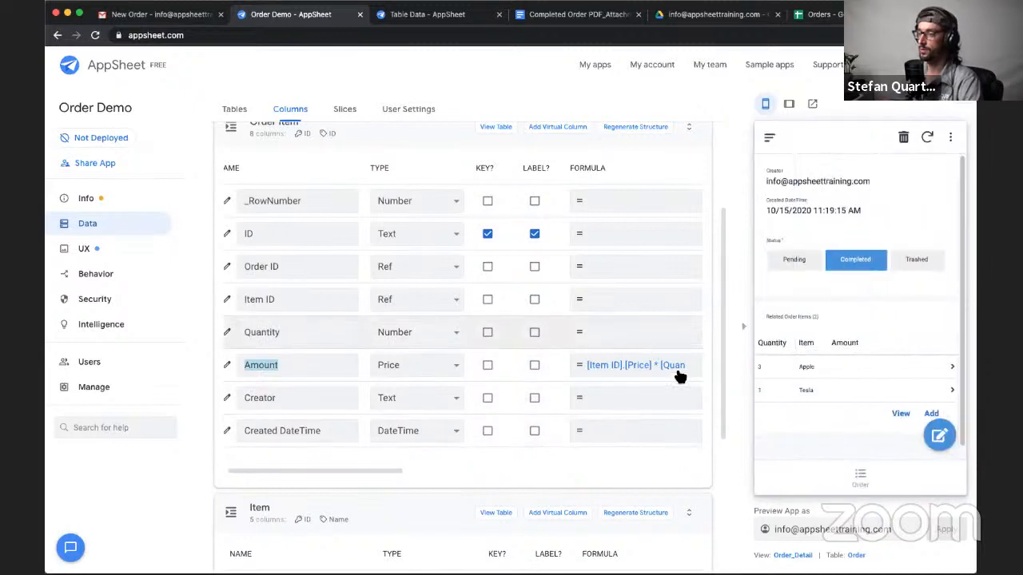
# - Edit the Apple order item in the app preview and save it so its Amount is calculated
pyautogui.click(897, 368)
pyautogui.click(935, 434)
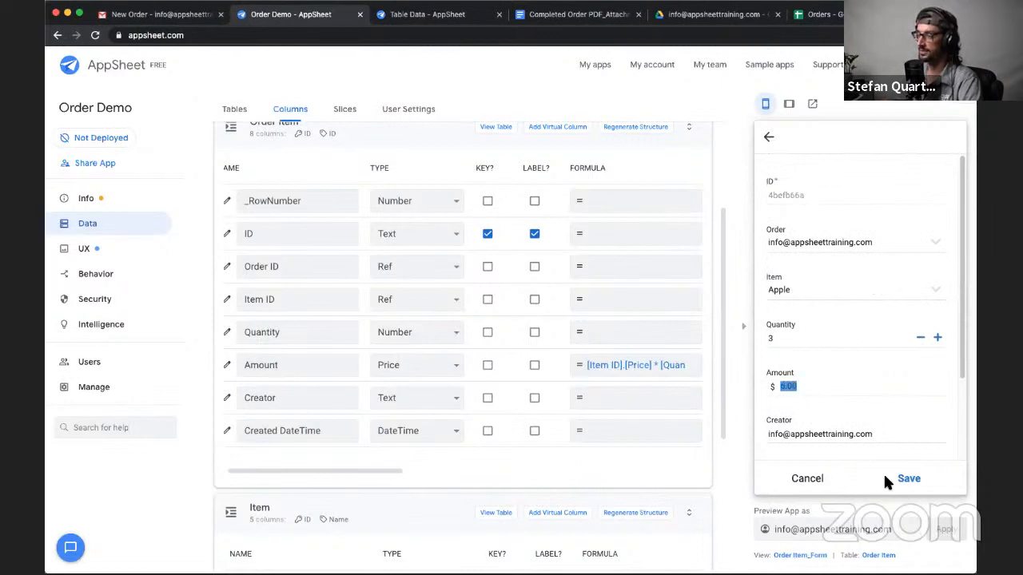
pyautogui.click(908, 479)
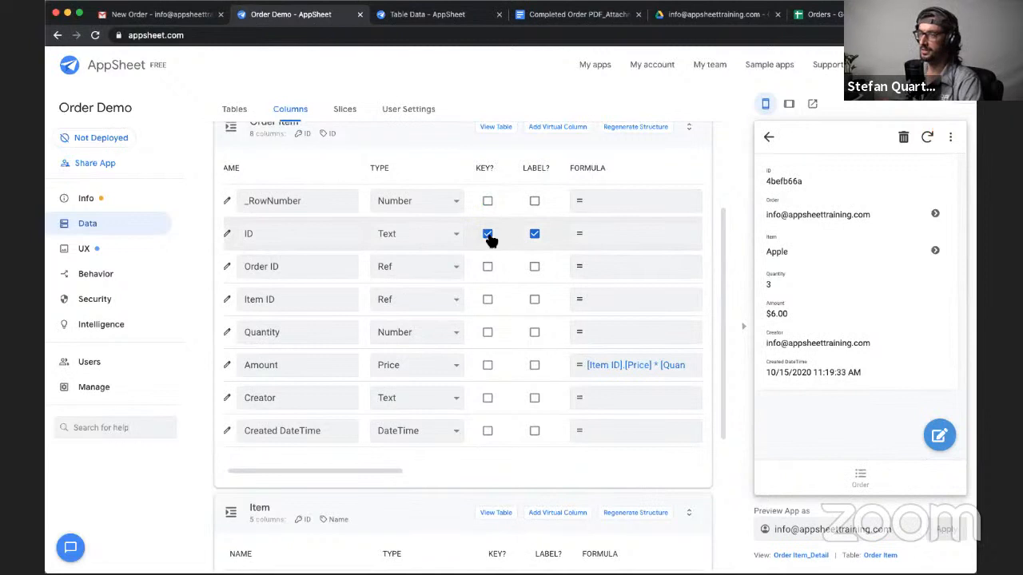
# - Make Order ID the Order Item table's label instead of ID, and hide the ID column
pyautogui.click(534, 234)
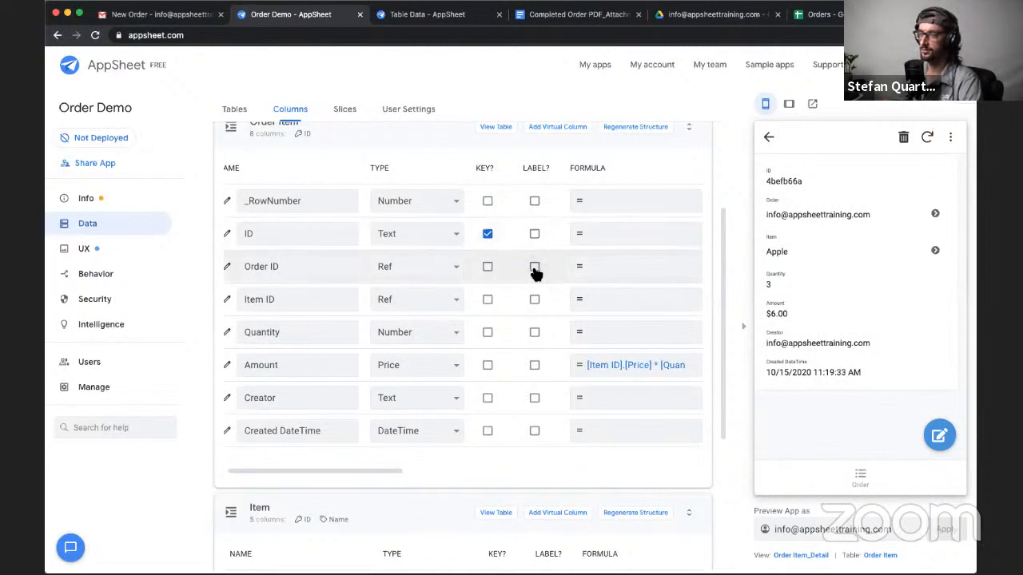
pyautogui.click(534, 268)
pyautogui.hscroll(3, 547, 279)
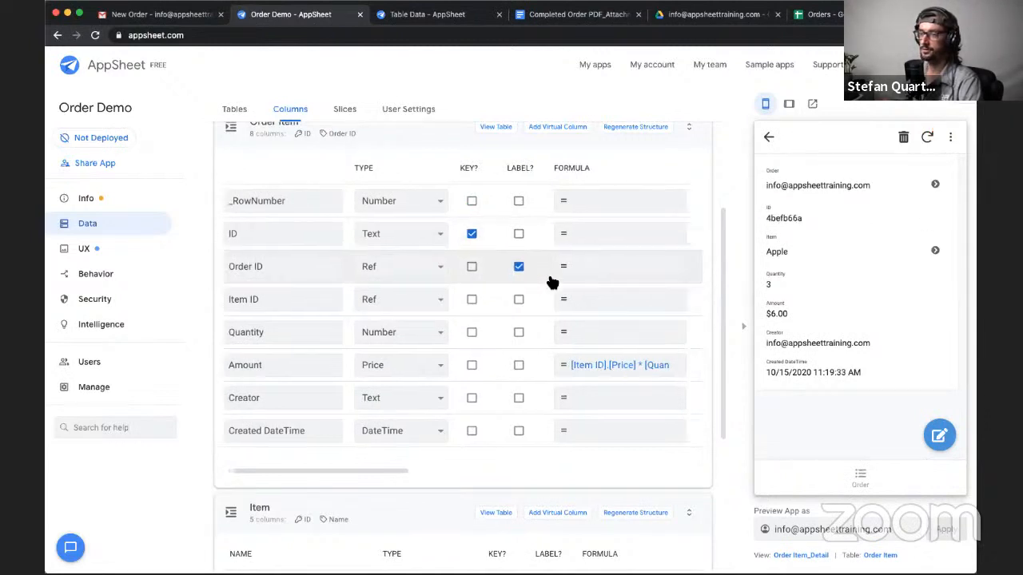
pyautogui.hscroll(2, 551, 282)
pyautogui.click(571, 234)
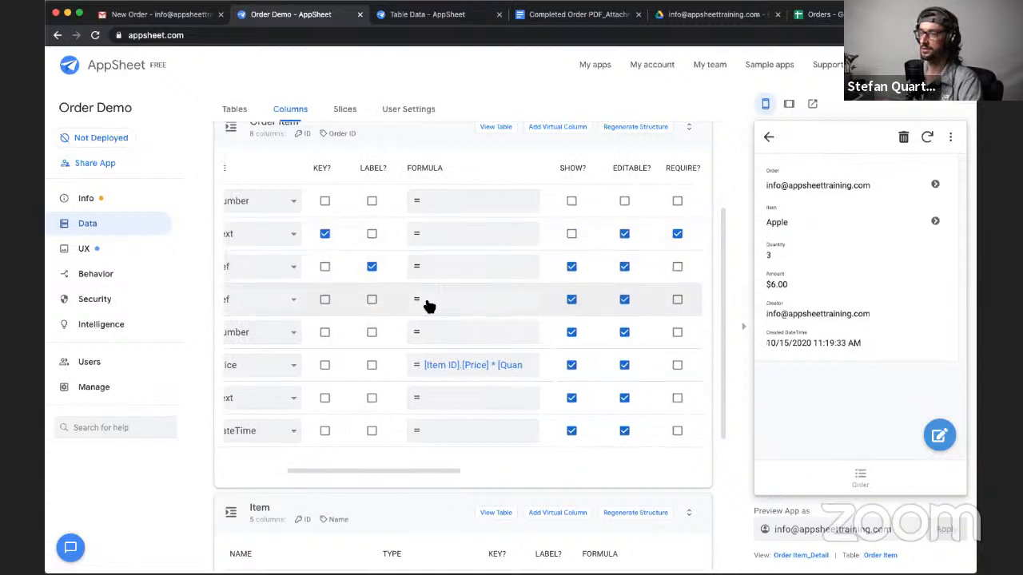
# - Move the Order Item table's label from Order ID to Item ID
pyautogui.hscroll(-3, 428, 304)
pyautogui.hscroll(-2, 426, 304)
pyautogui.click(524, 266)
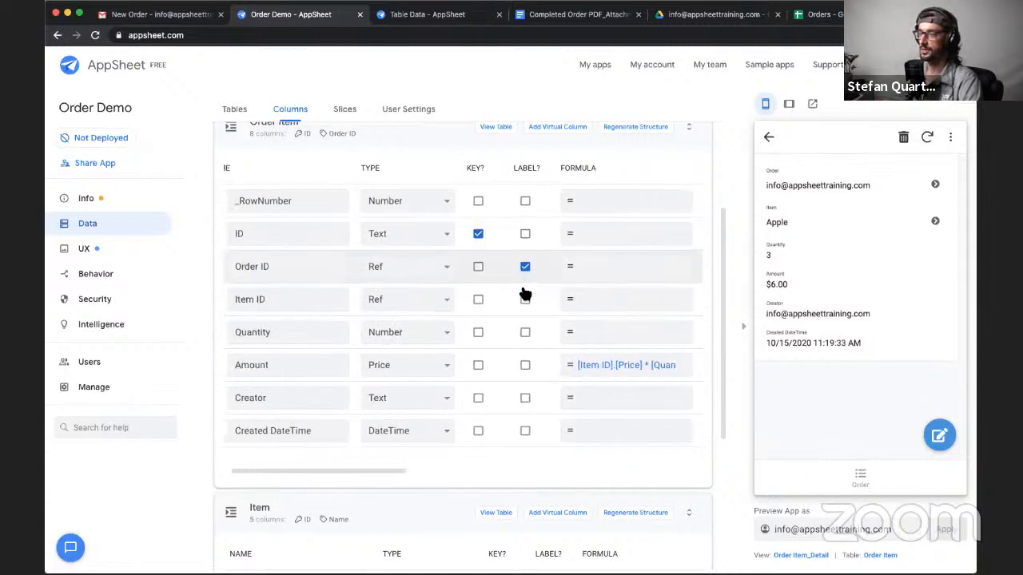
pyautogui.click(525, 298)
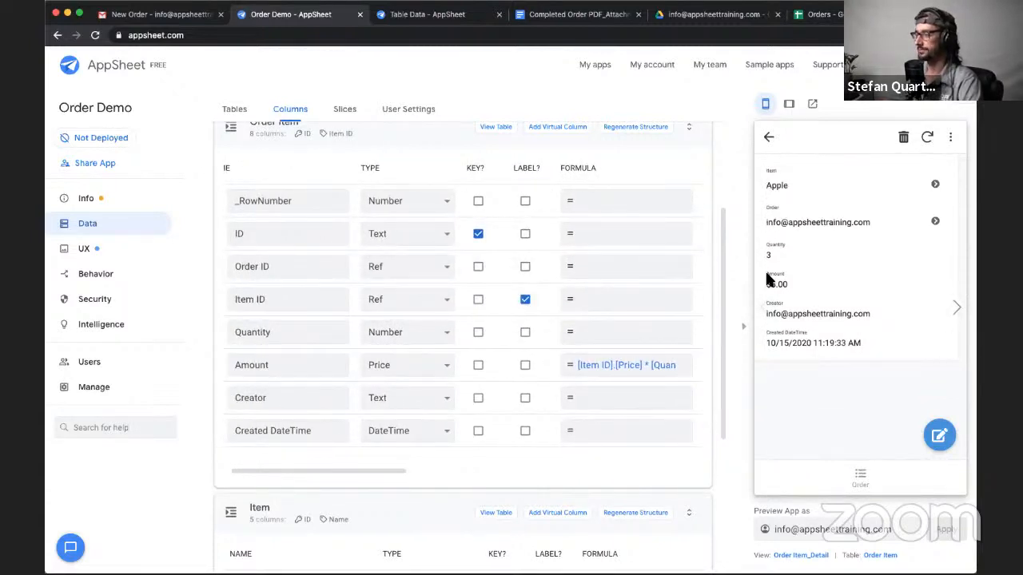
# - Open the completed order's Tesla item in the app preview, resave it to recalculate its Amount, and return to the order
pyautogui.click(769, 137)
pyautogui.scroll(-2, 440, 380)
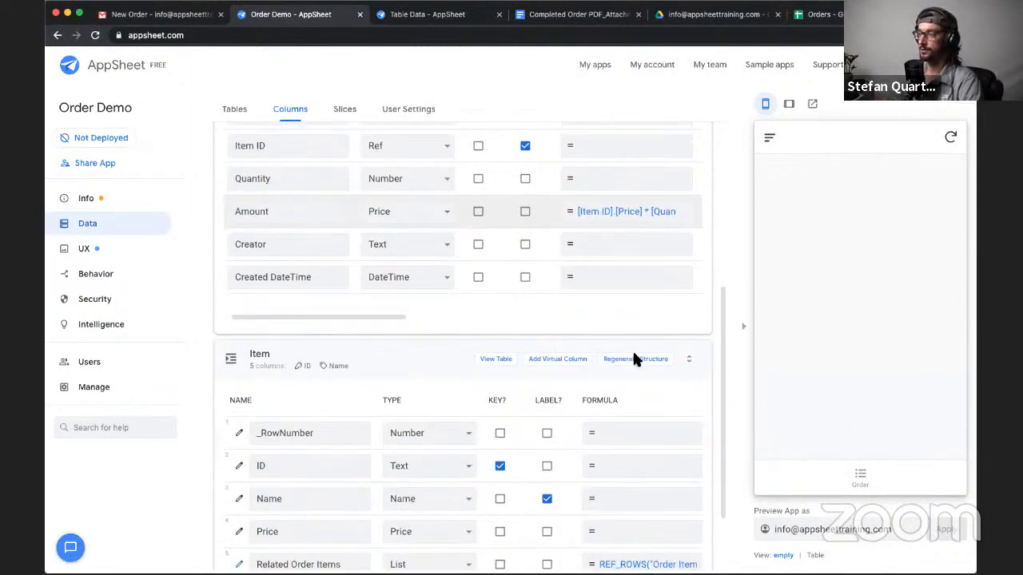
pyautogui.click(861, 480)
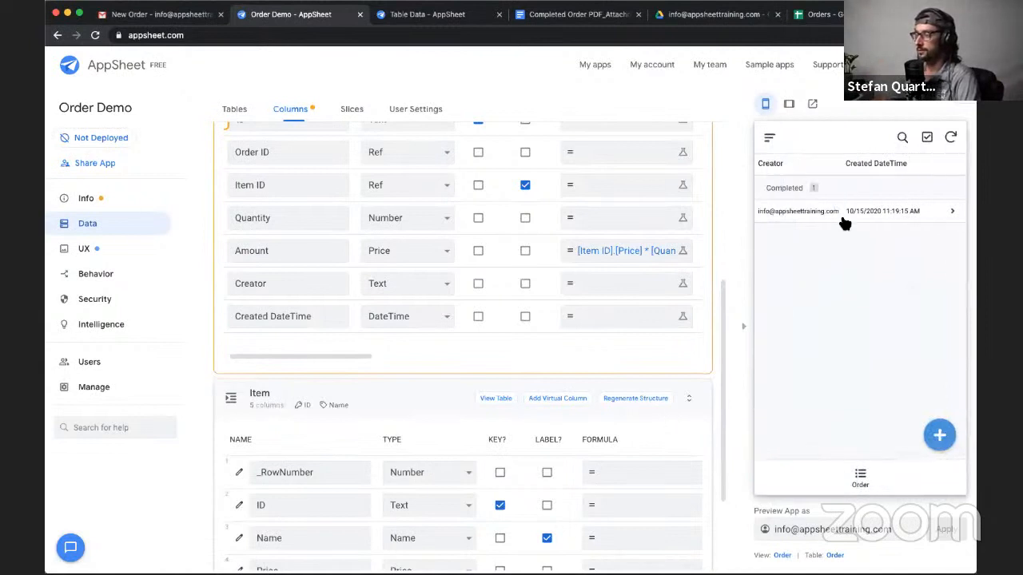
pyautogui.click(841, 216)
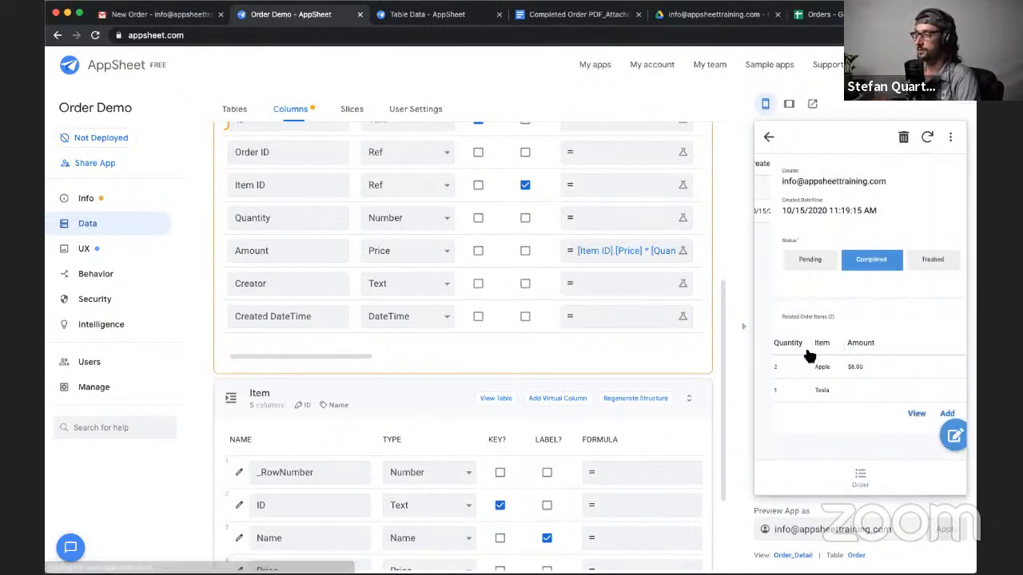
pyautogui.click(838, 393)
pyautogui.click(938, 432)
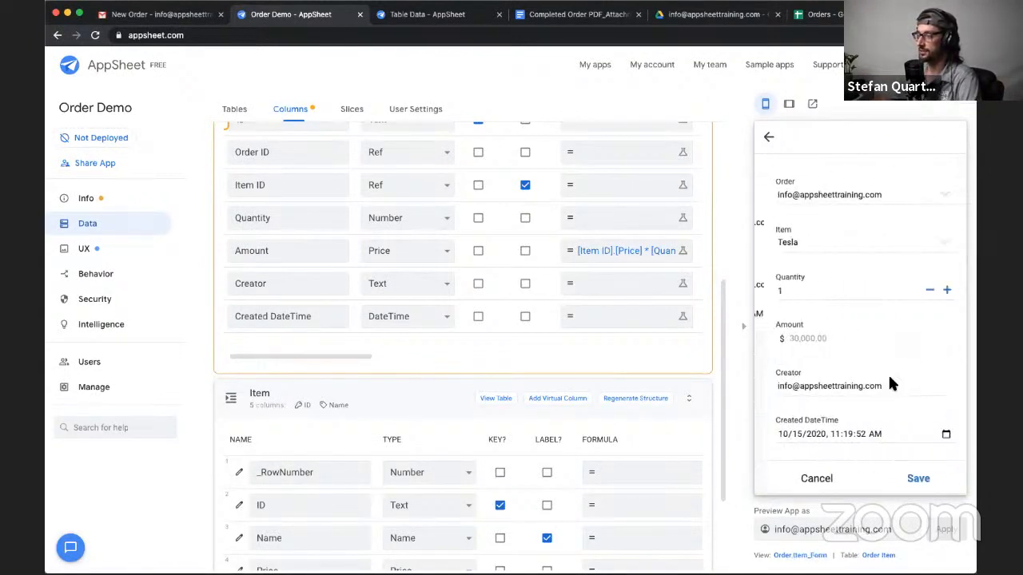
pyautogui.click(910, 481)
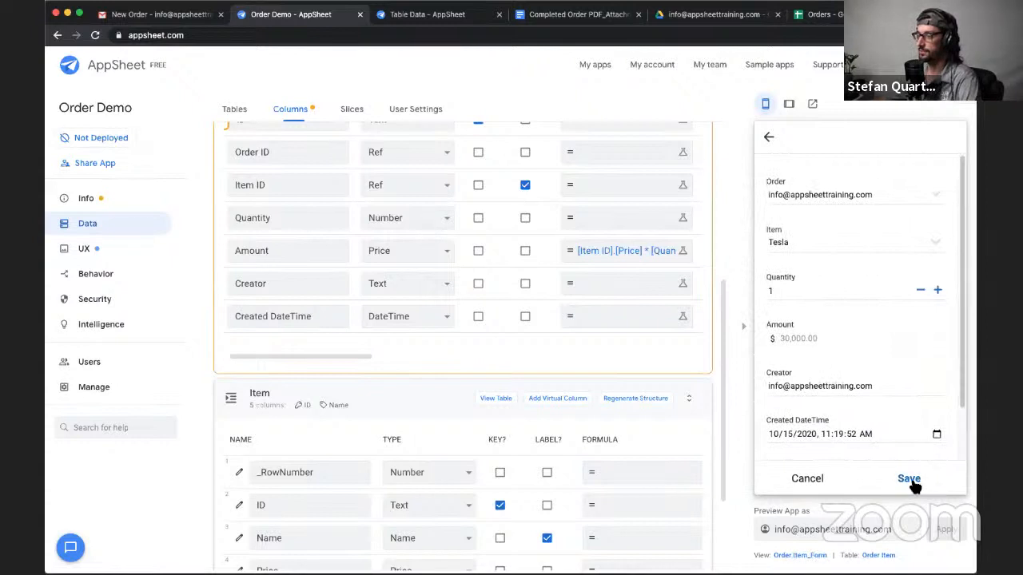
pyautogui.moveTo(779, 285); pyautogui.dragTo(836, 286)
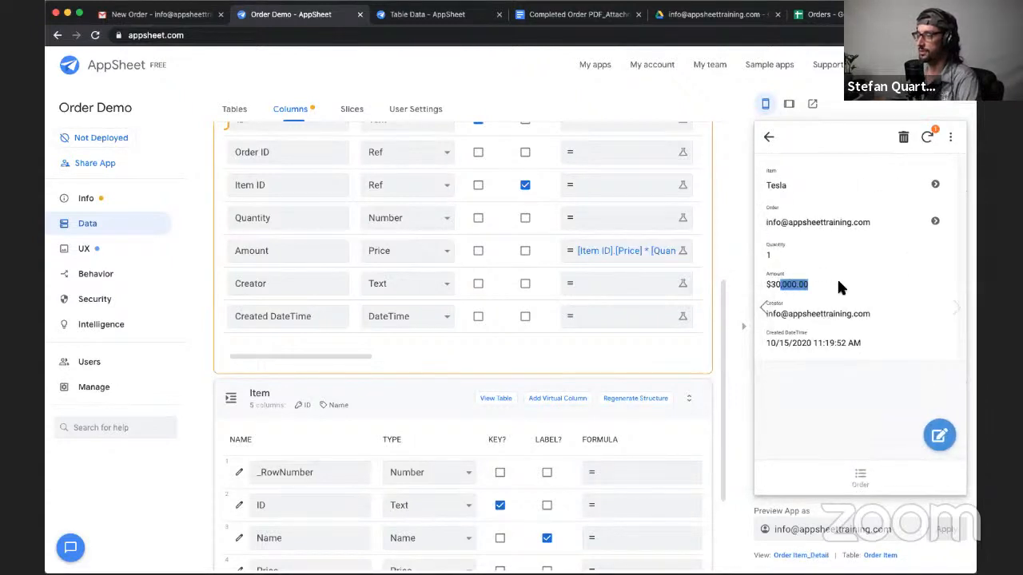
pyautogui.click(769, 137)
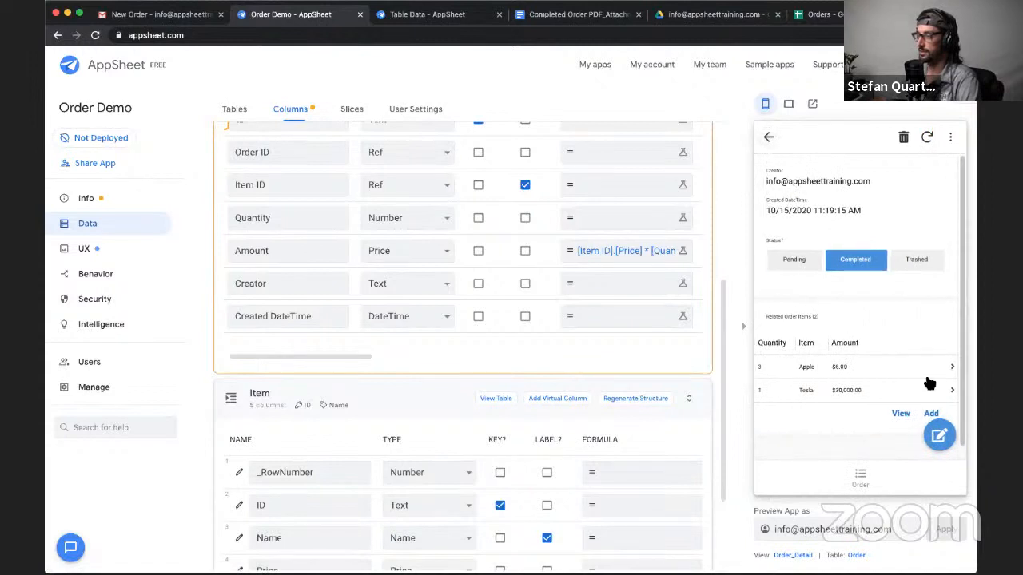
# - Add an Orange order item with a quantity of 10,000 to the order and save it
pyautogui.click(932, 414)
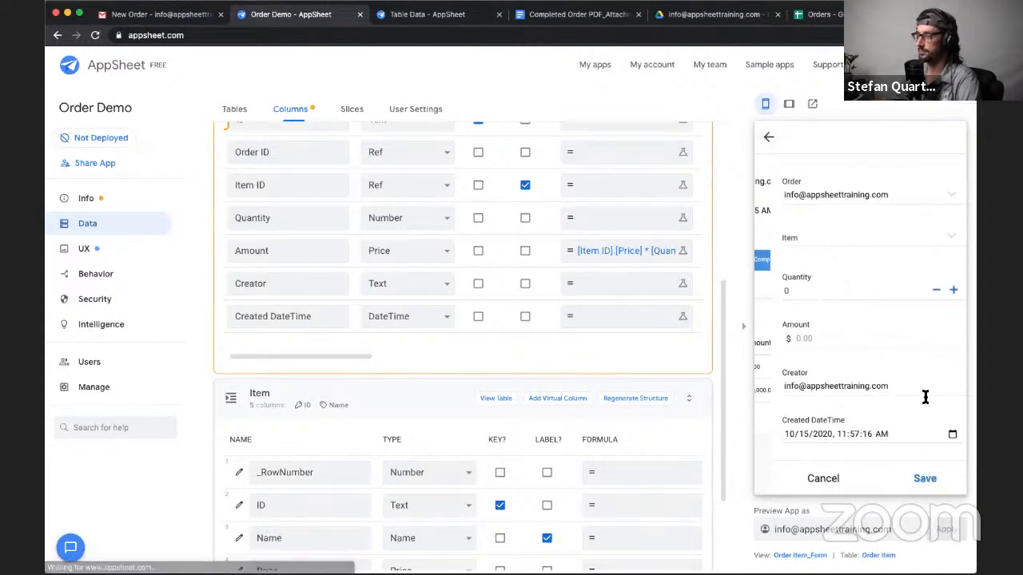
pyautogui.click(807, 237)
pyautogui.click(808, 230)
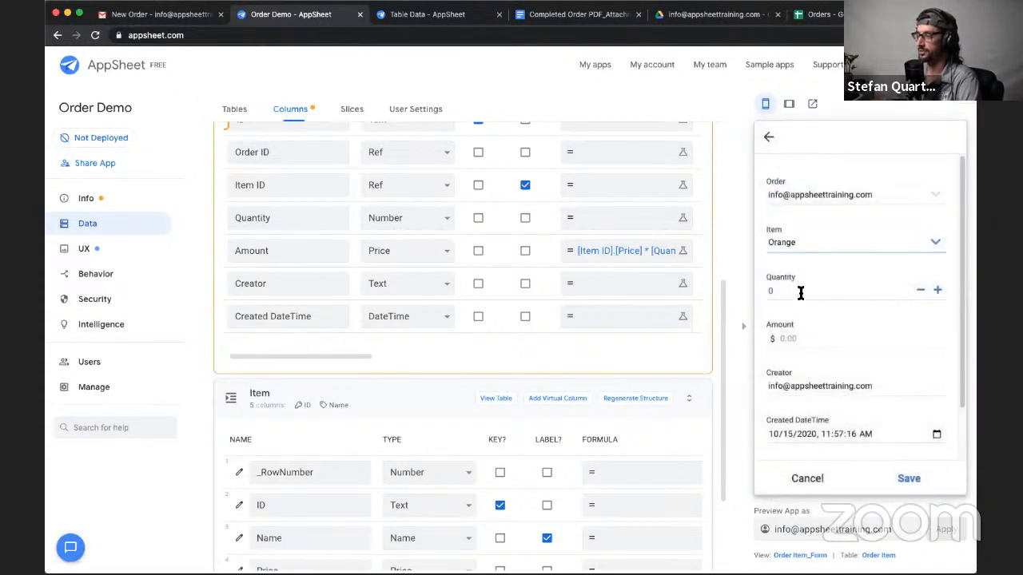
pyautogui.click(802, 290)
pyautogui.write('10,000')
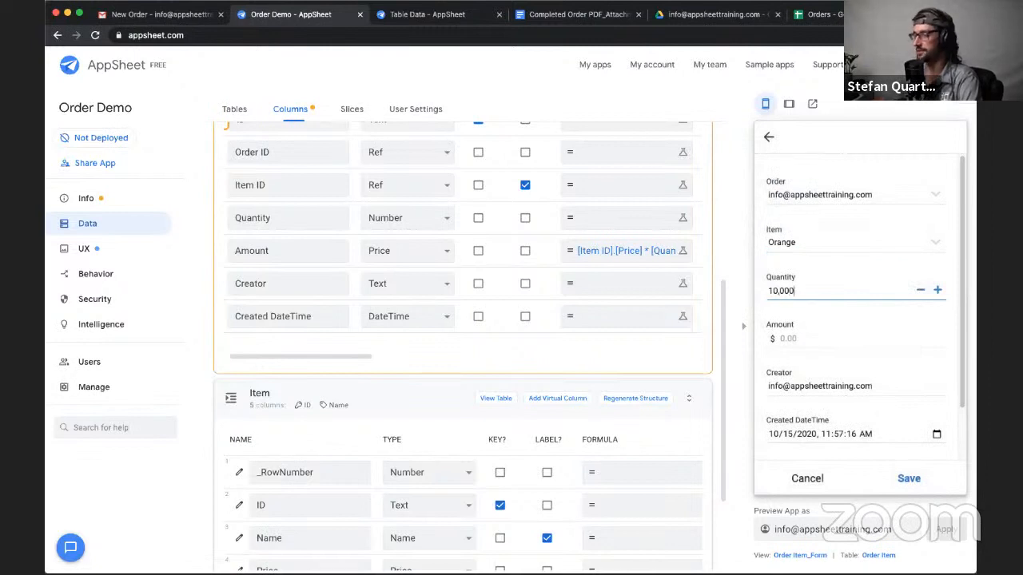
pyautogui.click(856, 322)
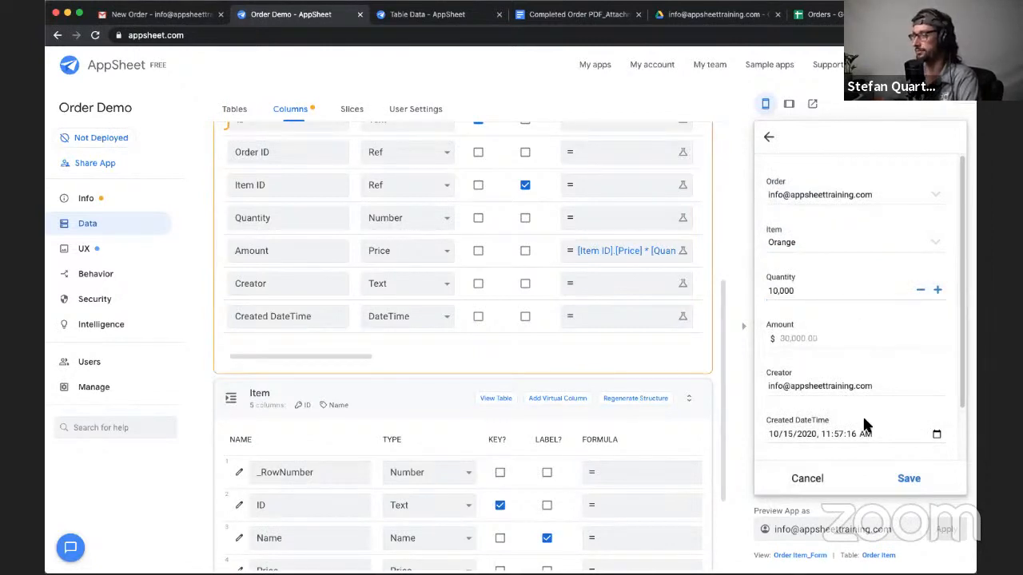
pyautogui.click(913, 478)
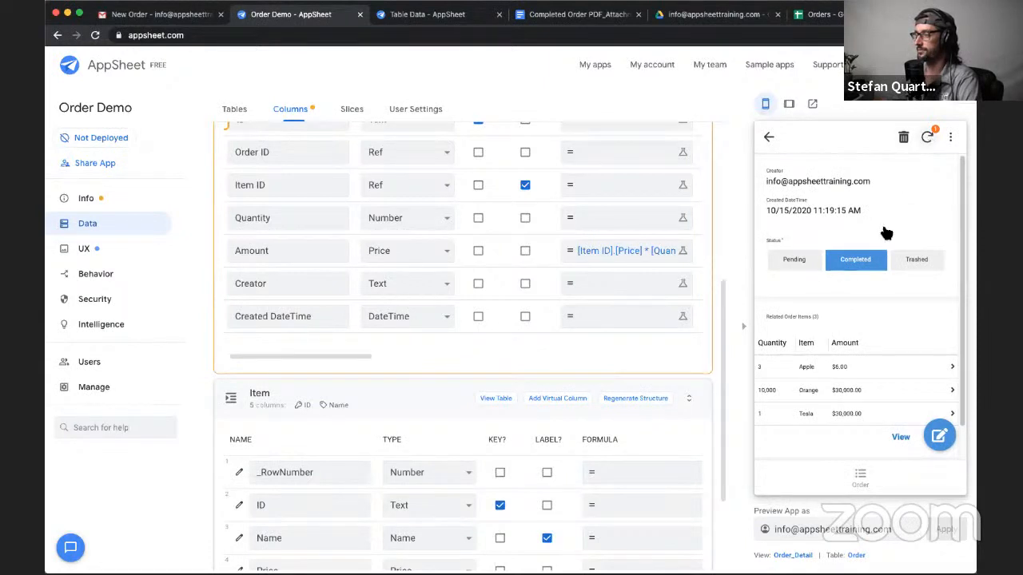
# - Switch the order's status to Trashed and back to Completed, and sync the app to retrigger the workflow
pyautogui.click(910, 264)
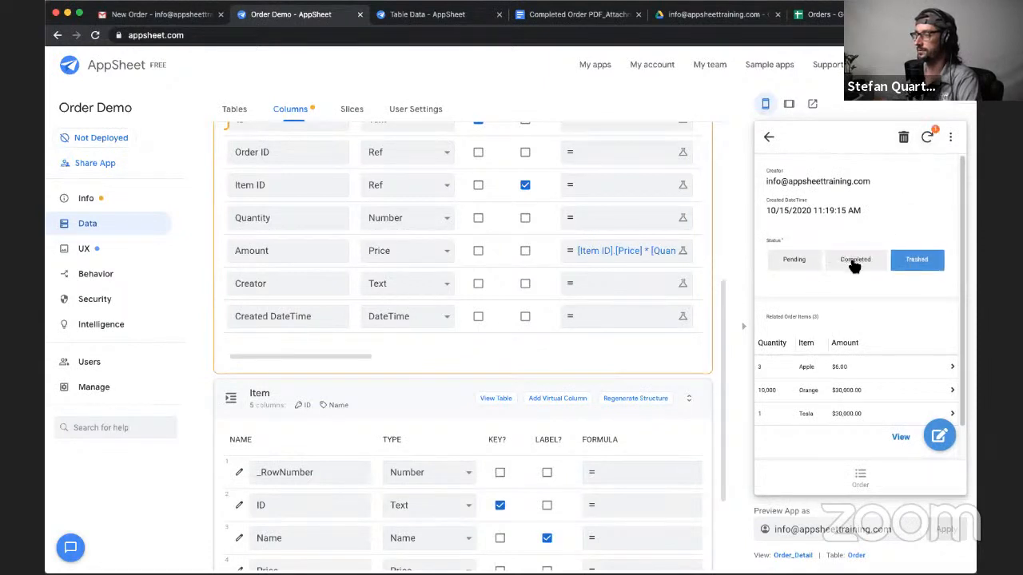
pyautogui.click(853, 262)
pyautogui.click(927, 138)
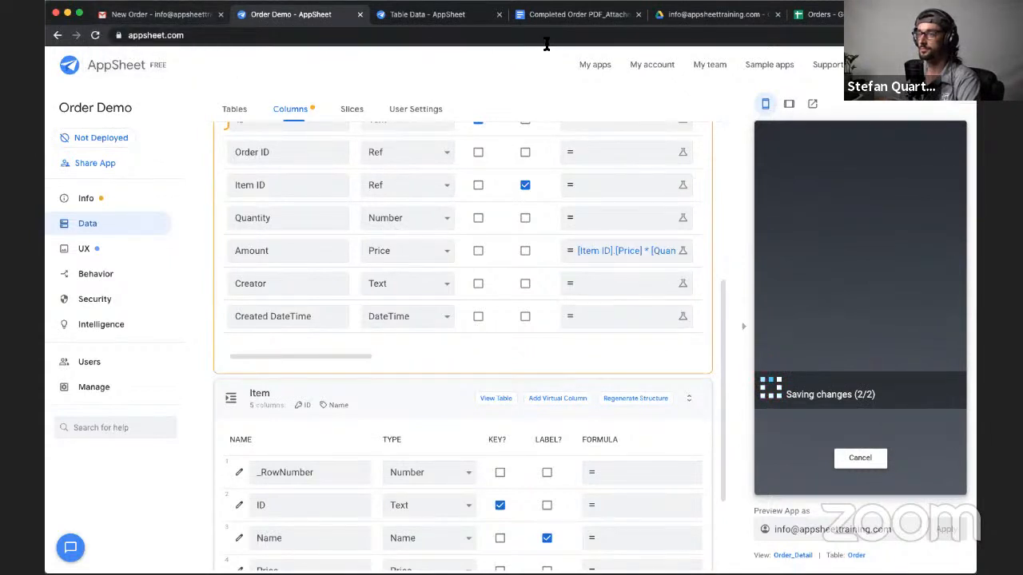
# - Check for the new order PDF by reloading the creator's receipts folder in Google Drive and refreshing the Gmail inbox
pyautogui.click(692, 22)
pyautogui.click(359, 251)
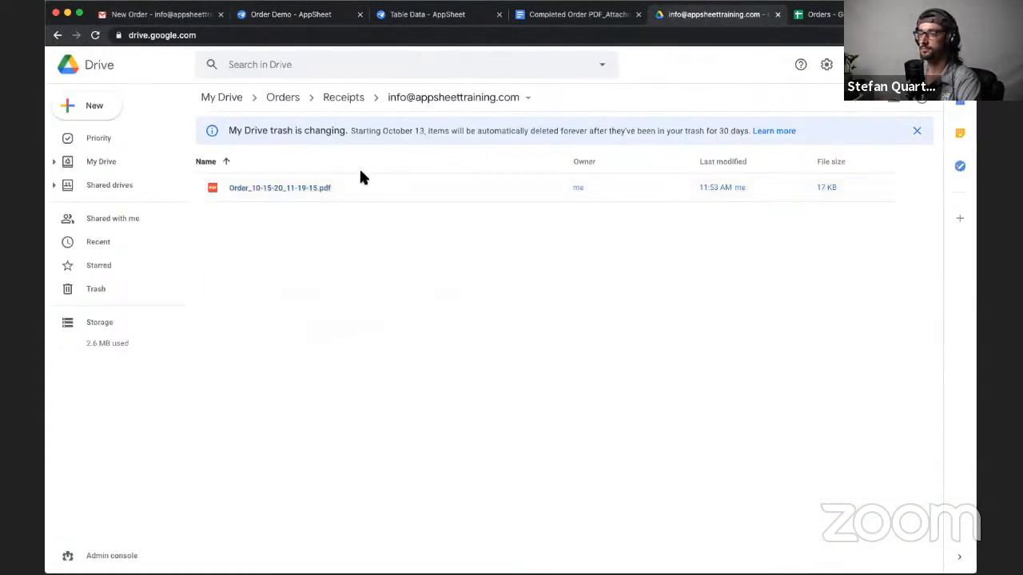
pyautogui.click(94, 36)
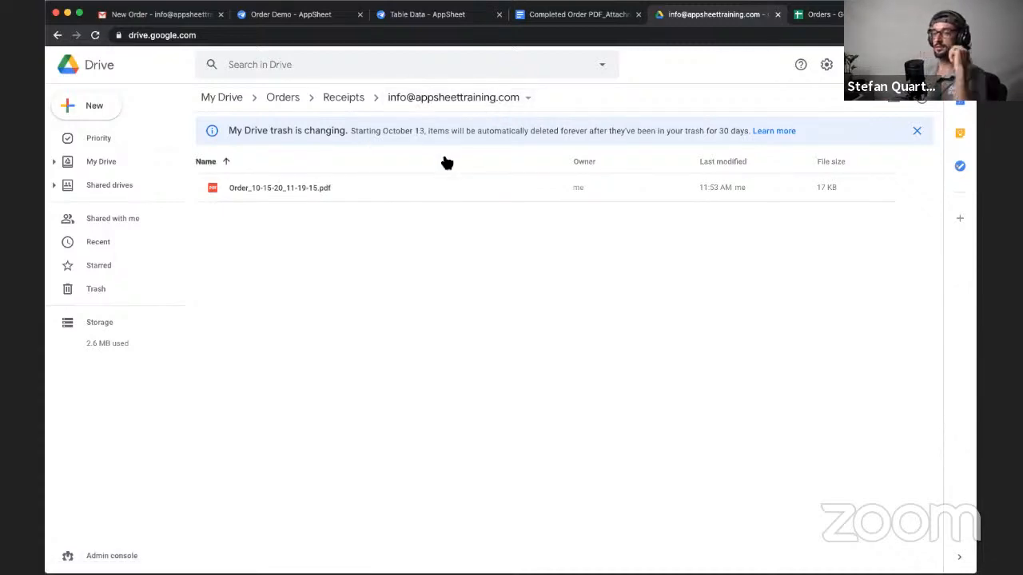
pyautogui.click(161, 18)
pyautogui.click(212, 99)
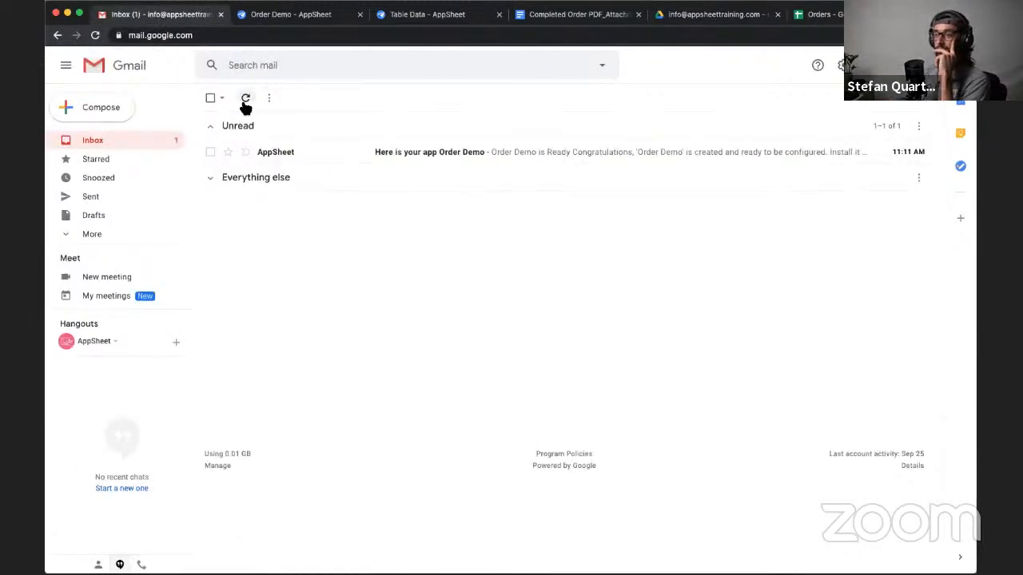
pyautogui.click(245, 99)
# - Switch to Google Drive, reload the creator's receipts folder, and select that folder within the parent Receipts folder
pyautogui.click(684, 22)
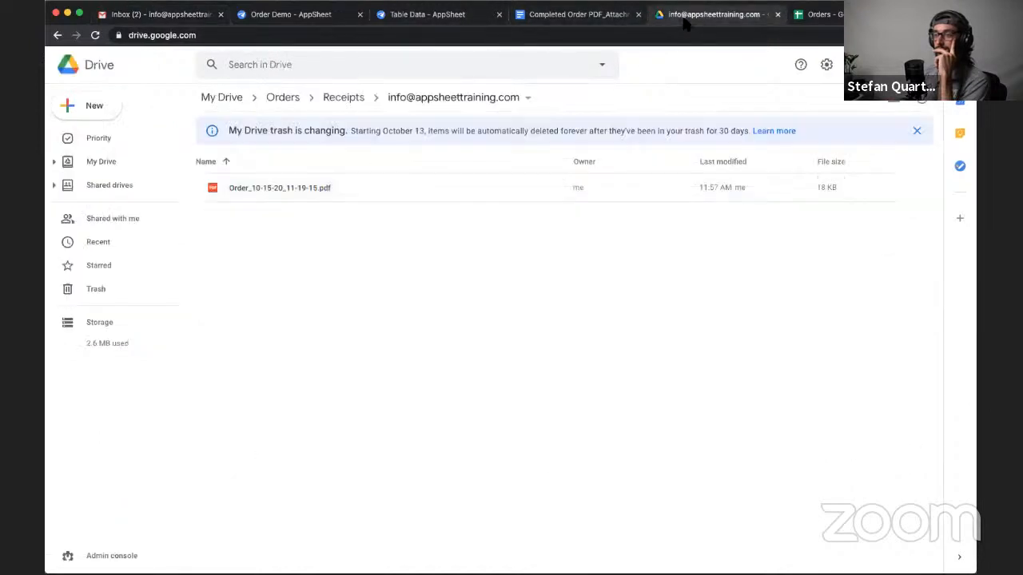
pyautogui.click(96, 35)
pyautogui.click(344, 99)
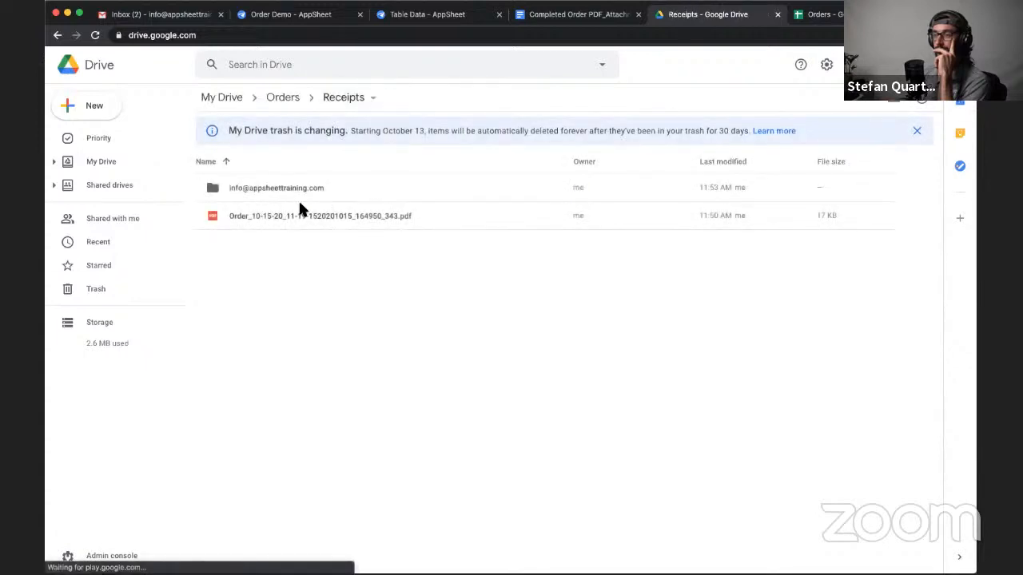
pyautogui.click(288, 187)
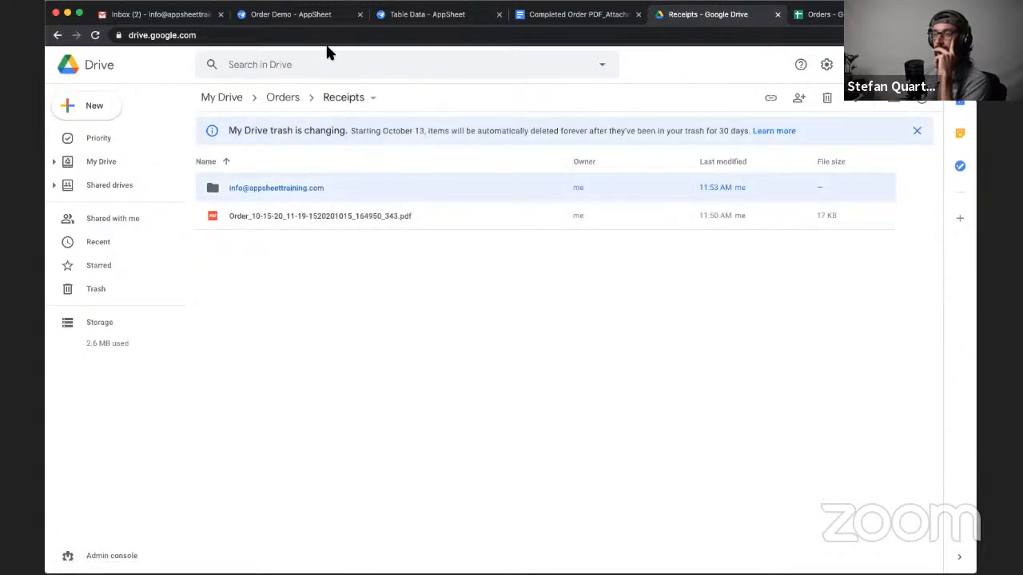
# - Switch to Gmail and open the newest New Order email to examine its details and PDF attachment
pyautogui.click(159, 14)
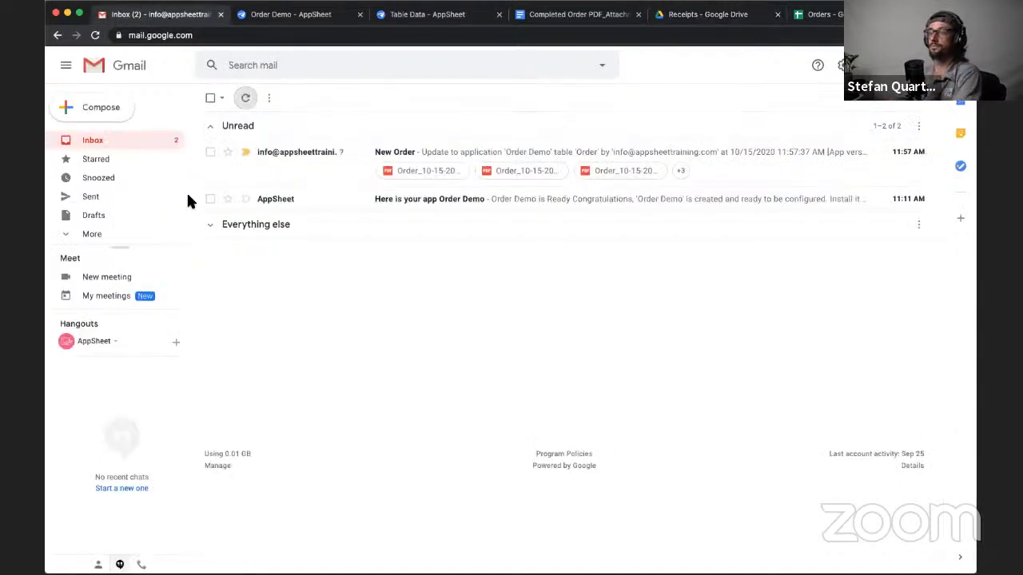
pyautogui.click(315, 174)
pyautogui.scroll(-1, 351, 467)
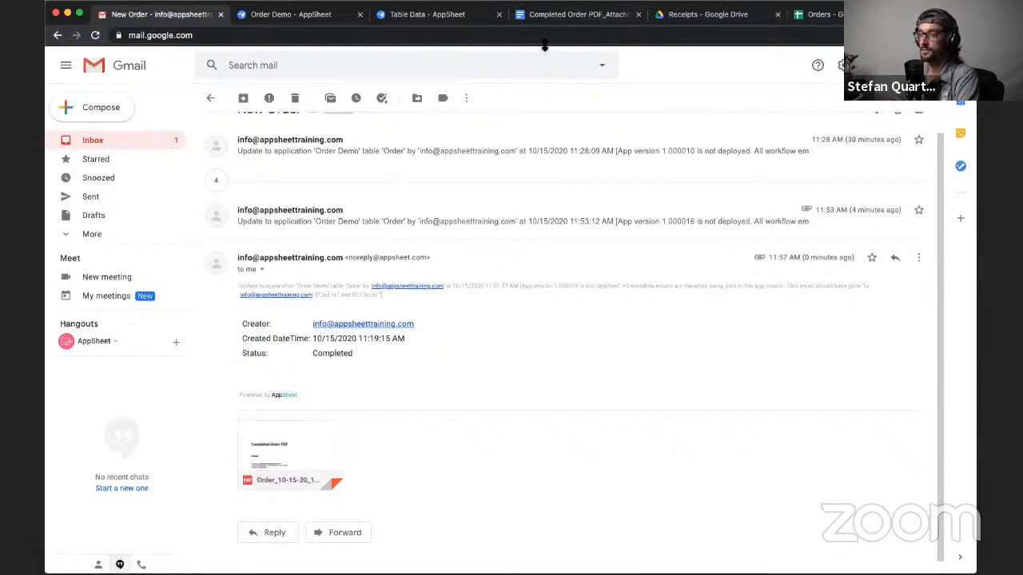
pyautogui.moveTo(317, 474)
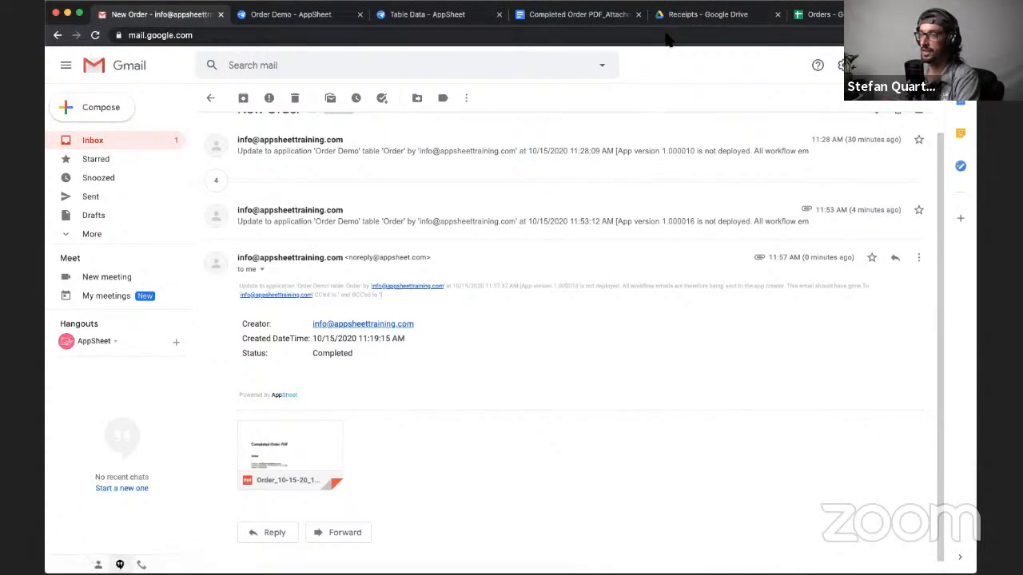
# - Switch to the Orders spreadsheet and examine the time part of the Created DateTime value on the Order sheet
pyautogui.click(808, 14)
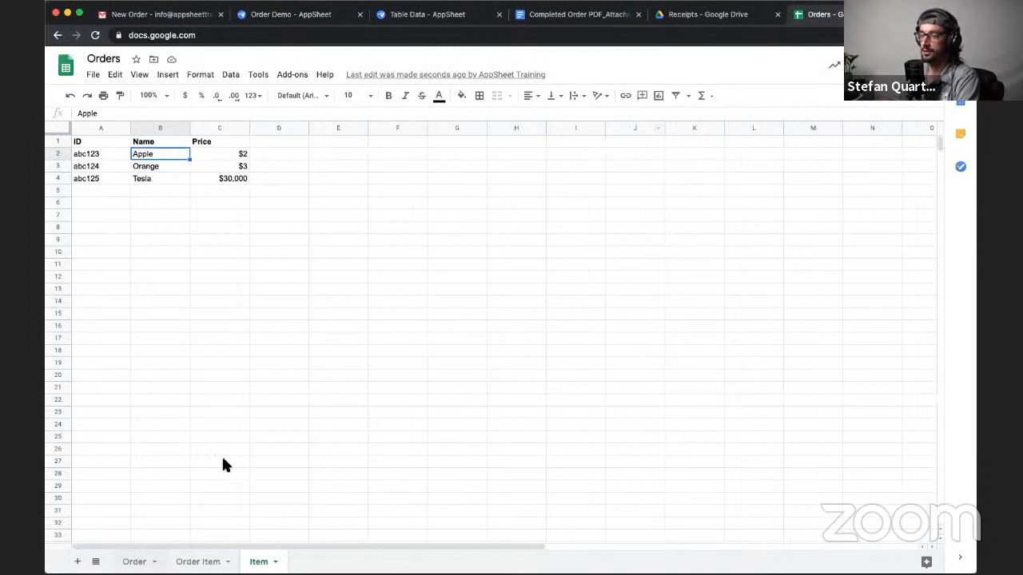
pyautogui.click(134, 561)
pyautogui.click(231, 152)
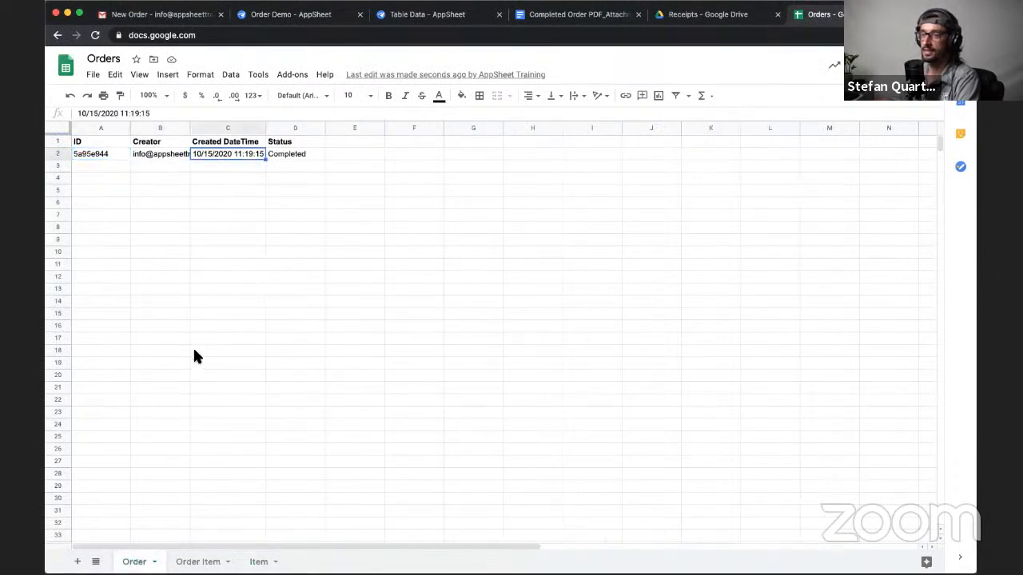
pyautogui.moveTo(150, 114); pyautogui.dragTo(114, 115)
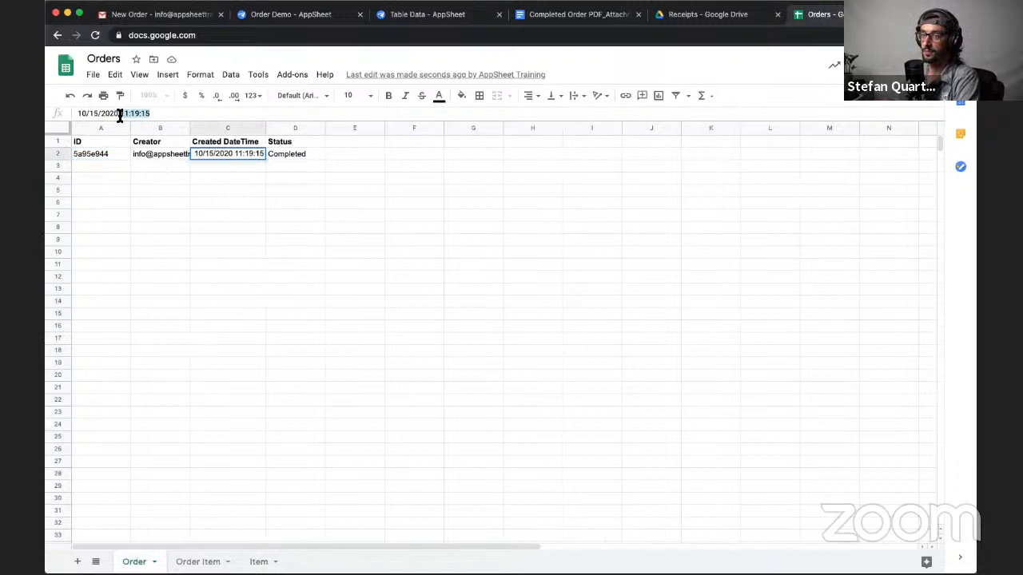
pyautogui.click(234, 305)
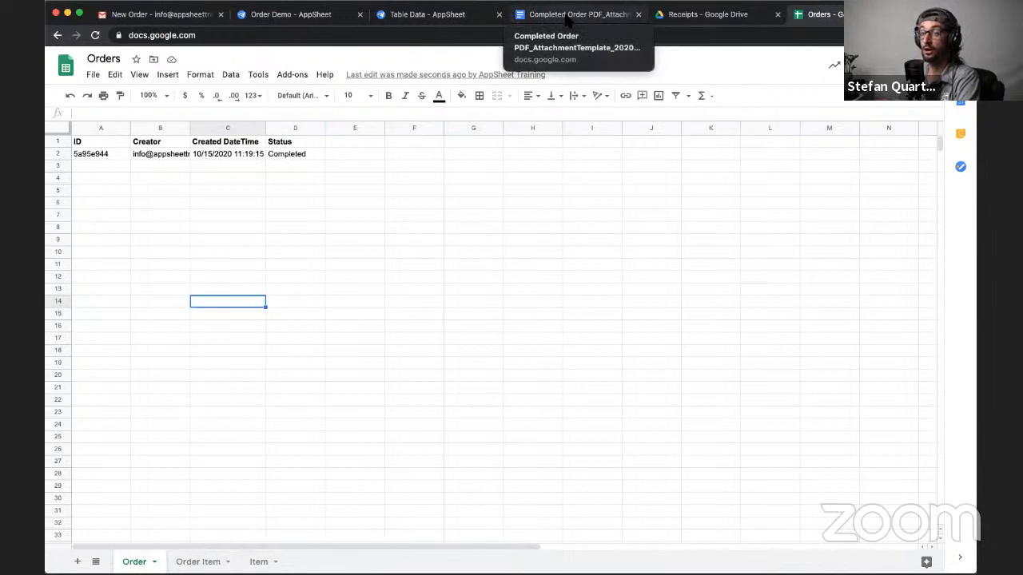
# - Preview Order_10-15-20_11-19-15.pdf from the creator's Google Drive folder, examine the order item rows, and close the preview
pyautogui.click(672, 18)
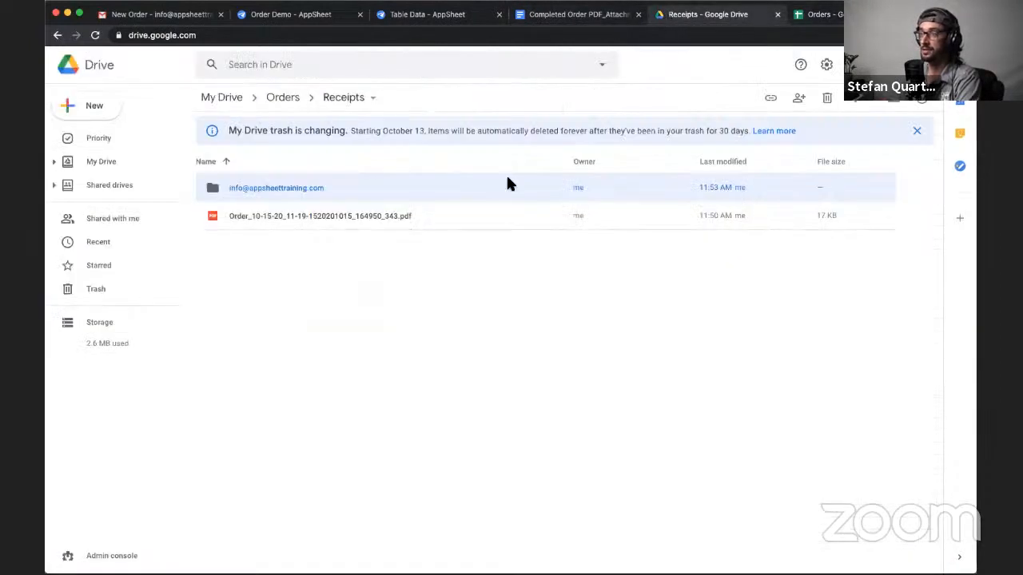
pyautogui.doubleClick(280, 190)
pyautogui.click(318, 191)
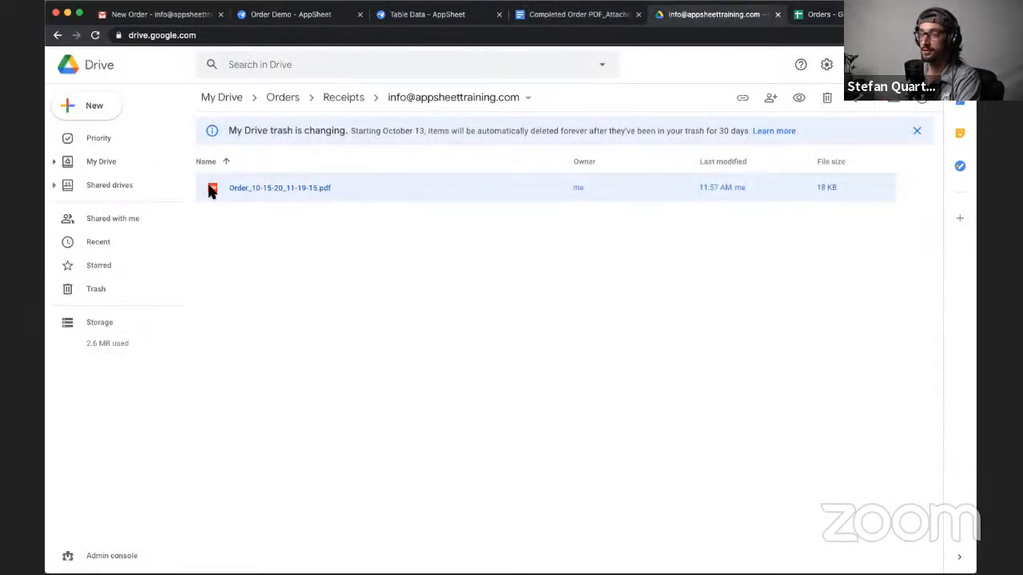
pyautogui.doubleClick(318, 193)
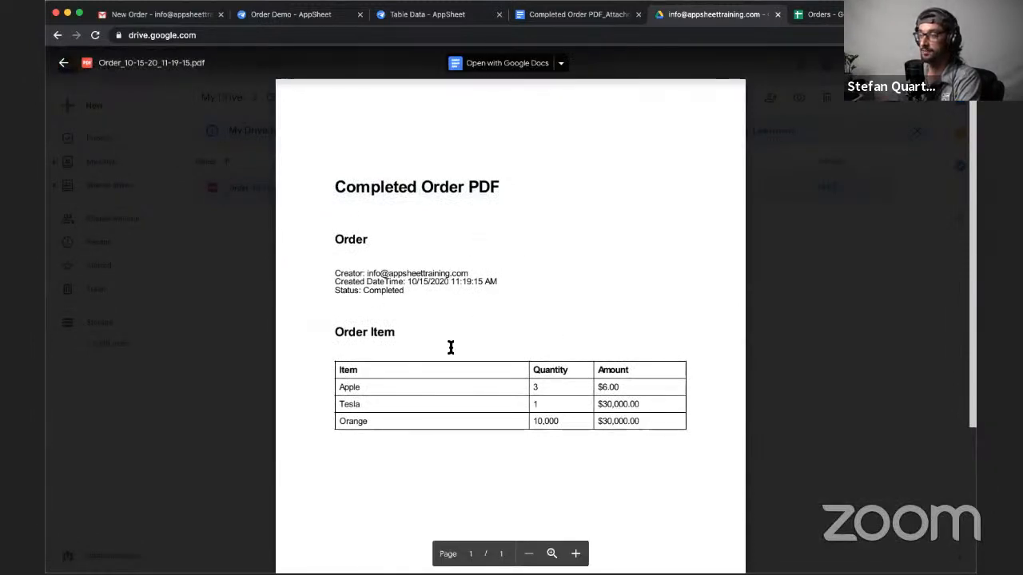
pyautogui.moveTo(337, 386); pyautogui.dragTo(646, 422)
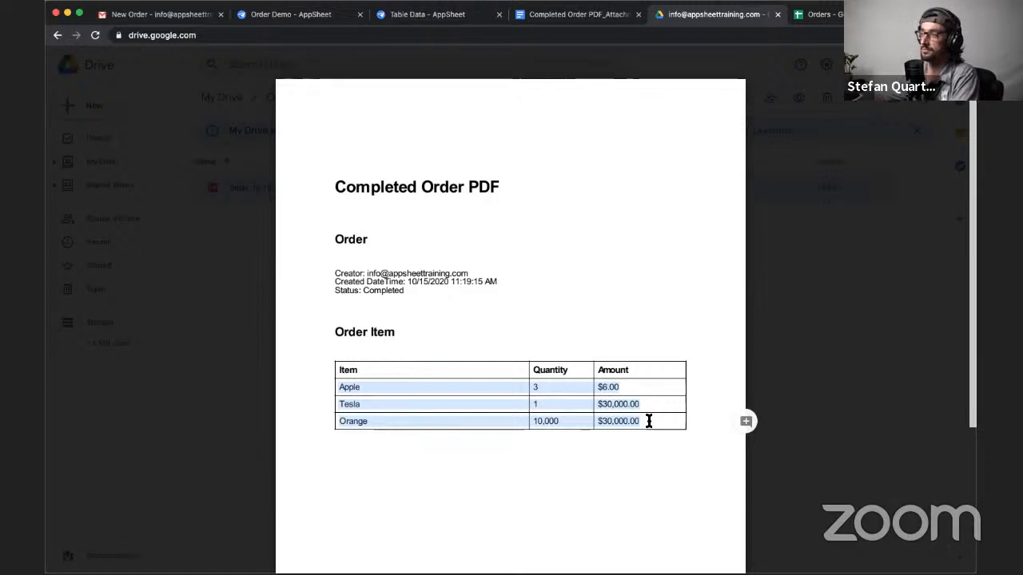
pyautogui.click(832, 347)
# - Open the version management of Order_10-15-20_11-19-15.pdf and examine the options for Version 2
pyautogui.rightClick(626, 179)
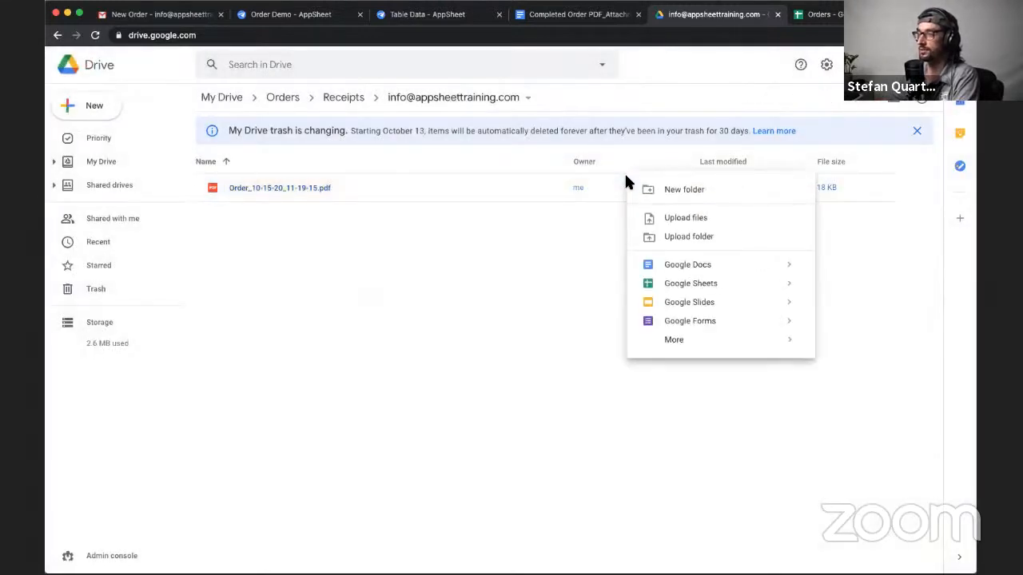
pyautogui.rightClick(543, 186)
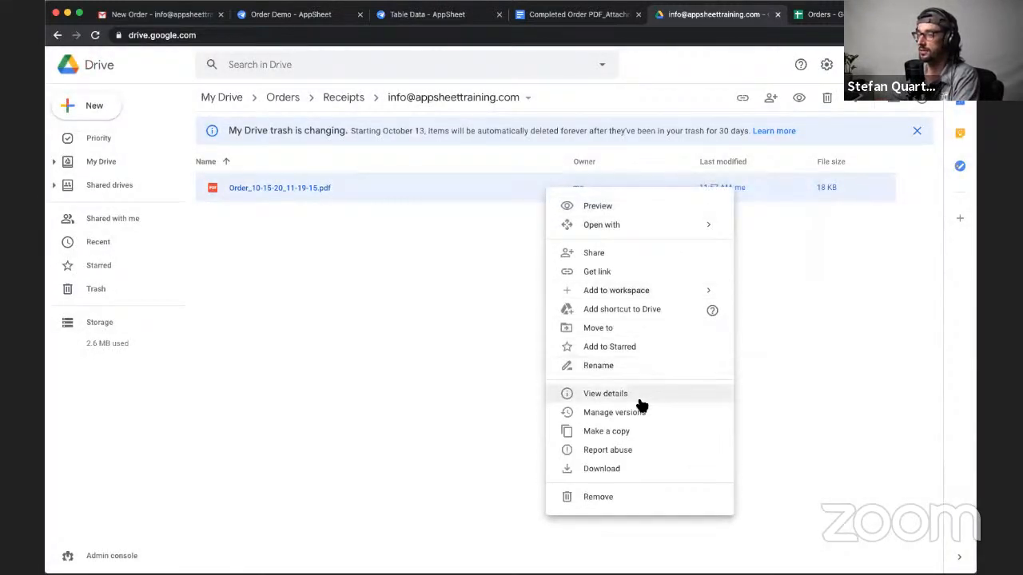
pyautogui.click(636, 409)
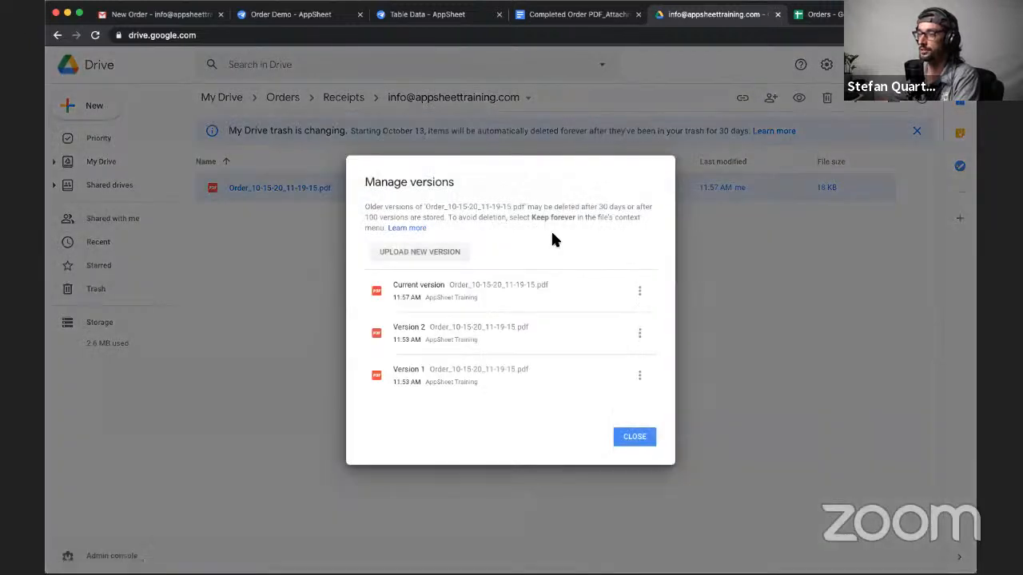
pyautogui.click(639, 333)
pyautogui.click(400, 328)
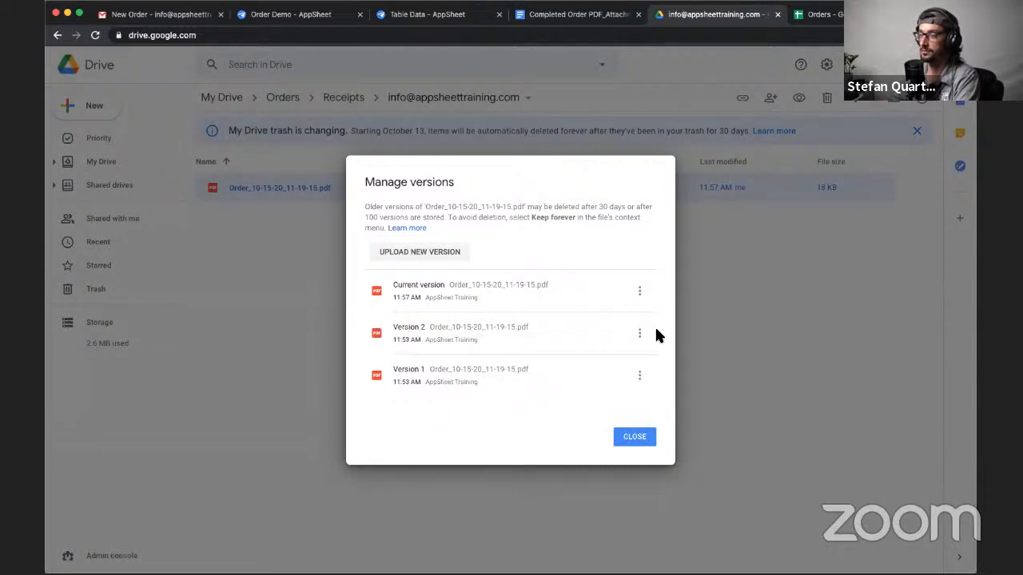
# - Examine the Version 2 and current version entries of Order_10-15-20_11-19-15.pdf and close the version management
pyautogui.click(639, 333)
pyautogui.click(408, 327)
pyautogui.tripleClick(407, 326)
pyautogui.click(421, 289)
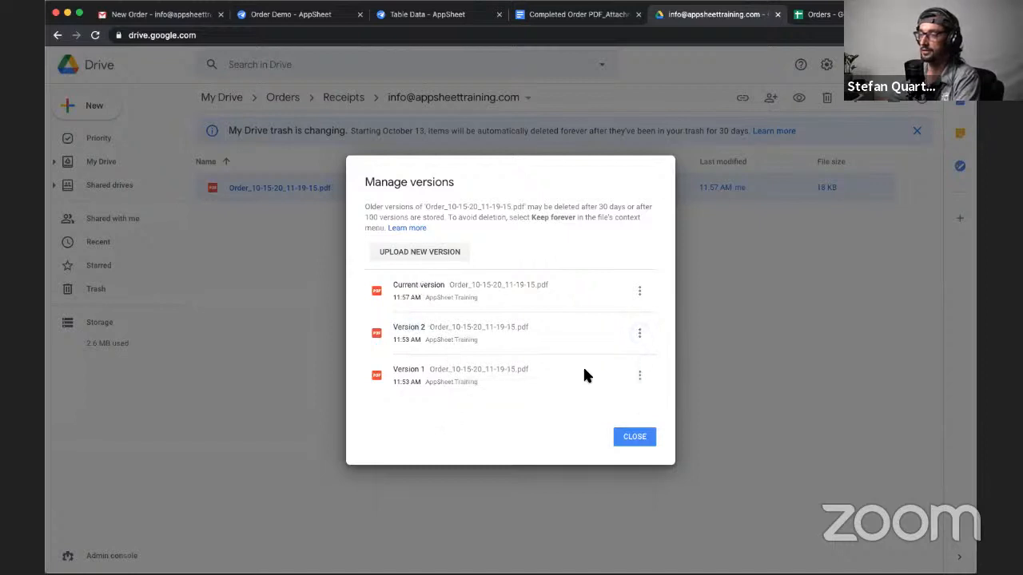
pyautogui.click(635, 439)
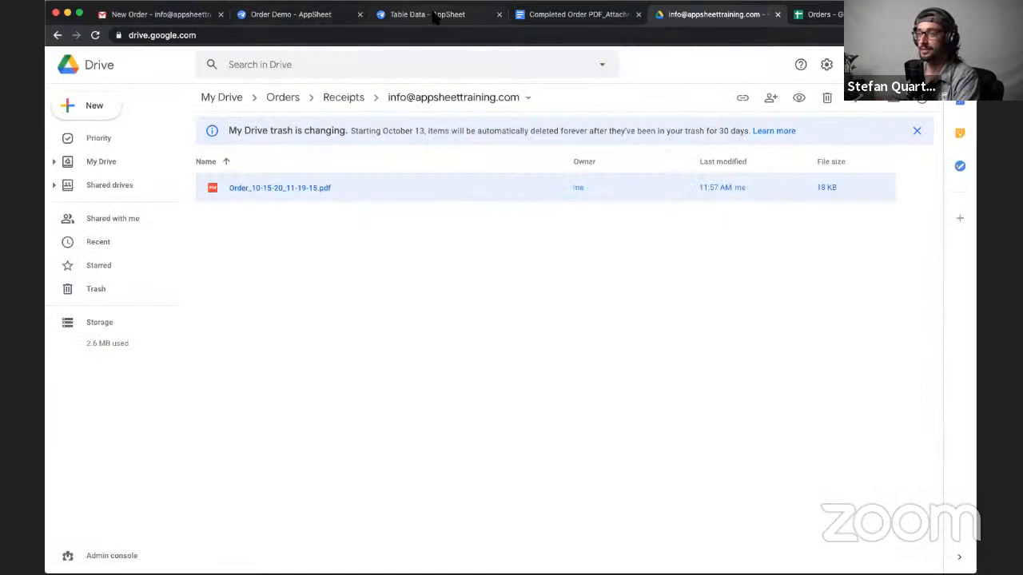
# - Switch to the Completed Order PDF attachment template in Google Docs and examine its content from the title through the Order Item table
pyautogui.click(571, 15)
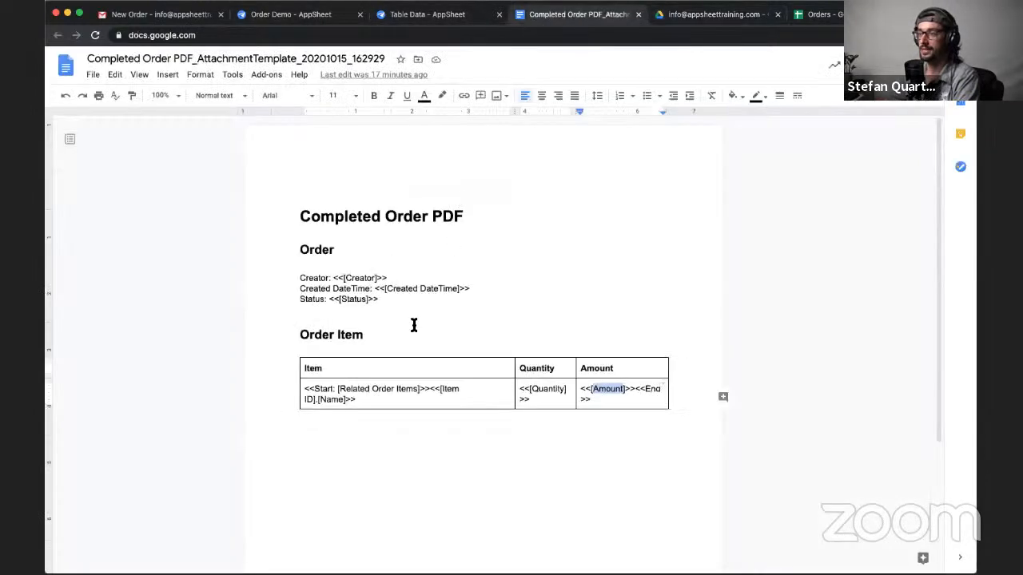
pyautogui.moveTo(296, 203); pyautogui.dragTo(674, 408)
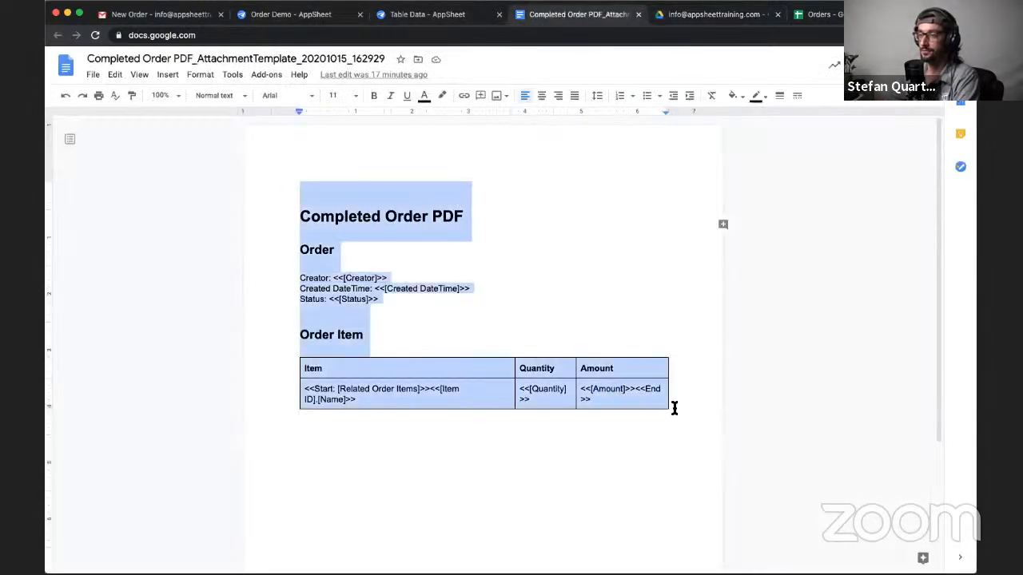
pyautogui.click(655, 445)
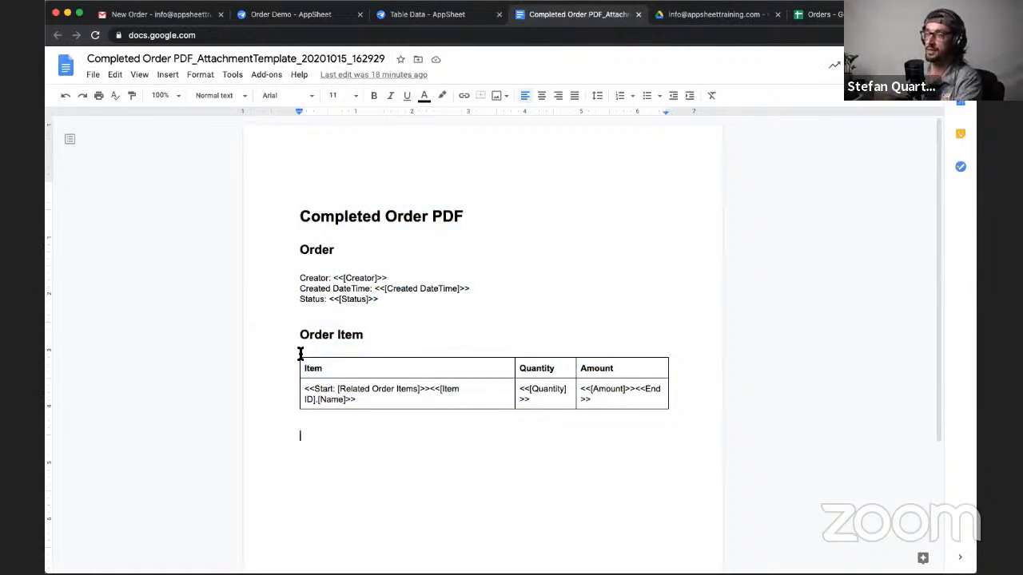
# - Switch to the AppSheet editor and examine the Order Demo's slices, user settings and Order Item column definitions
pyautogui.click(278, 18)
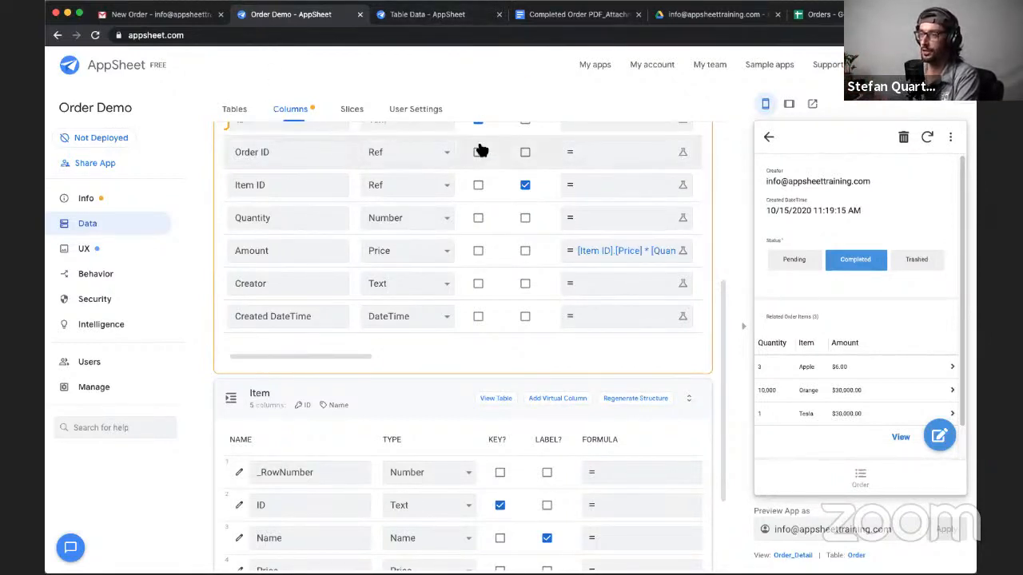
pyautogui.click(351, 112)
pyautogui.click(422, 112)
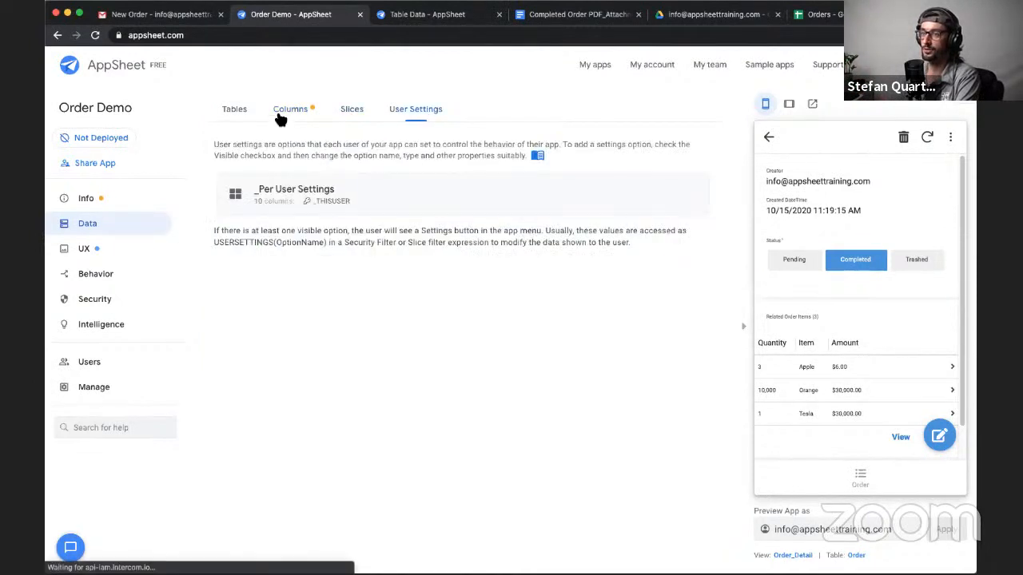
pyautogui.click(279, 116)
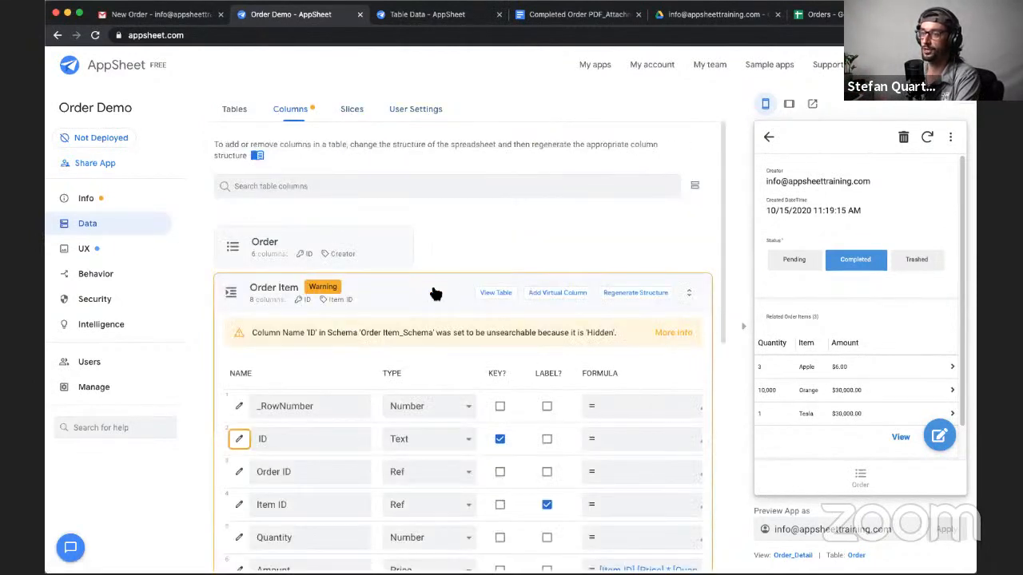